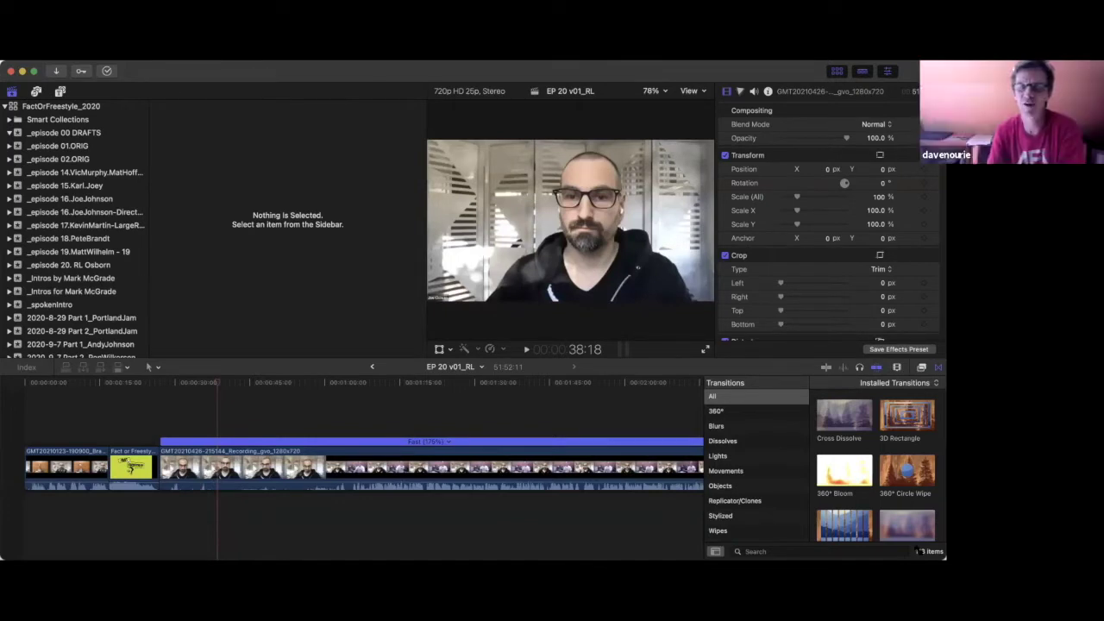
# - Insert the 360° Scale 3D title at 26:24, between the Fact or Freestyle opener and the interview recording
pyautogui.doubleClick(246, 74)
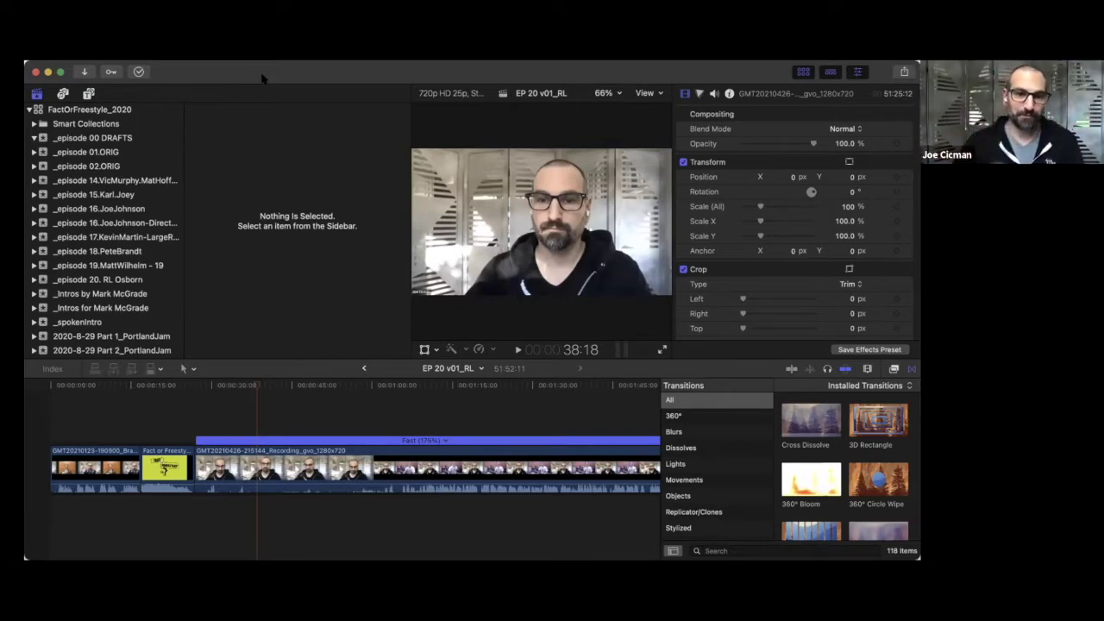
pyautogui.click(191, 416)
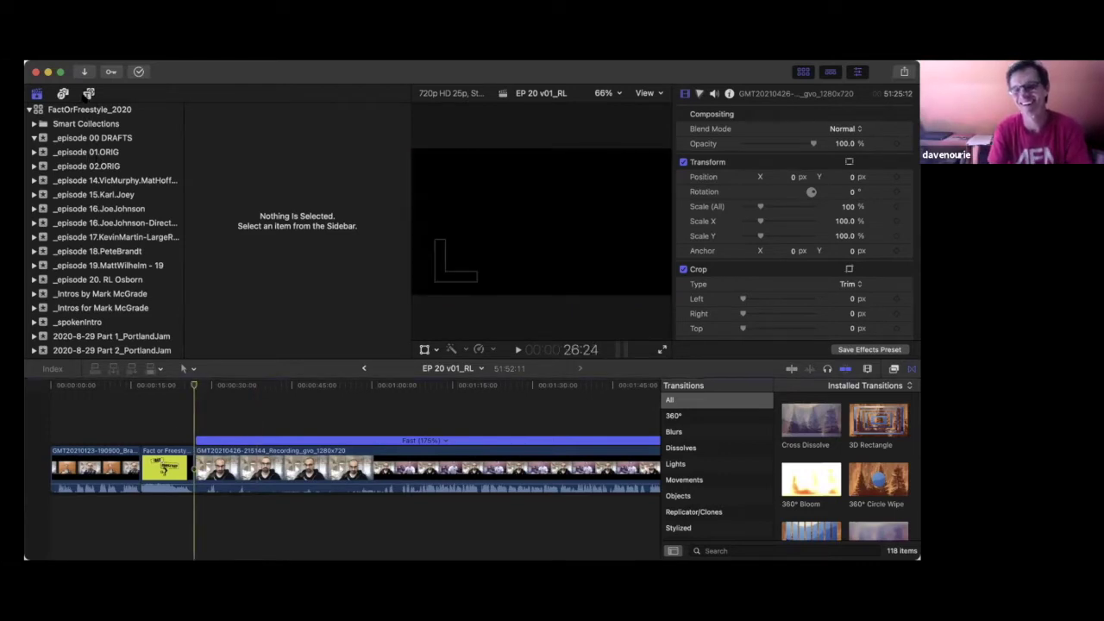
pyautogui.click(88, 93)
pyautogui.scroll(-3, 216, 267)
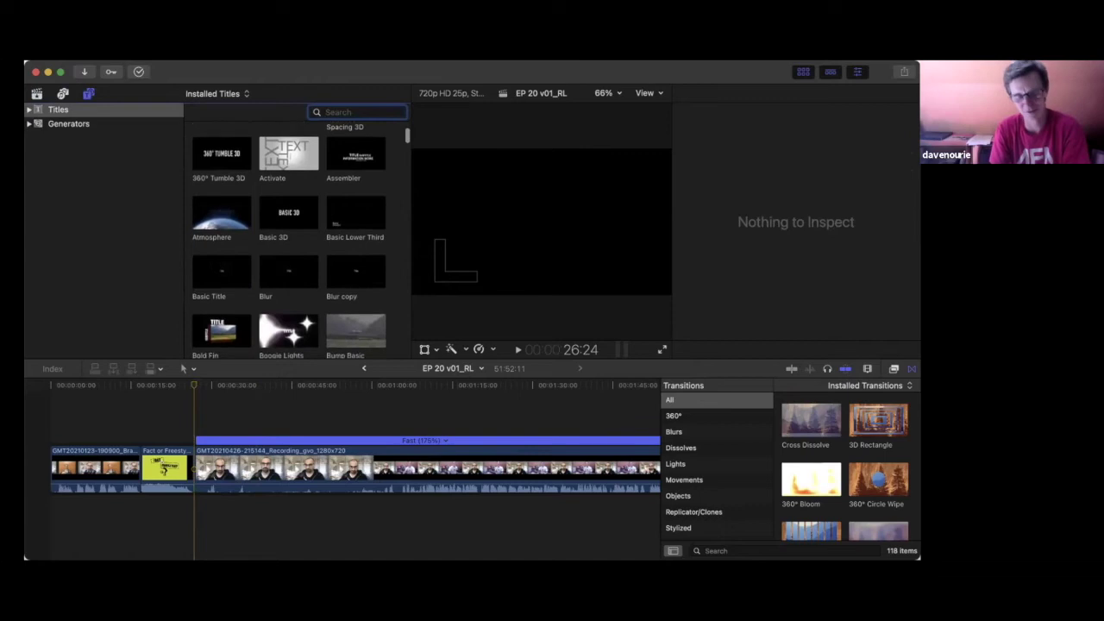
pyautogui.scroll(2, 289, 241)
pyautogui.scroll(1, 259, 241)
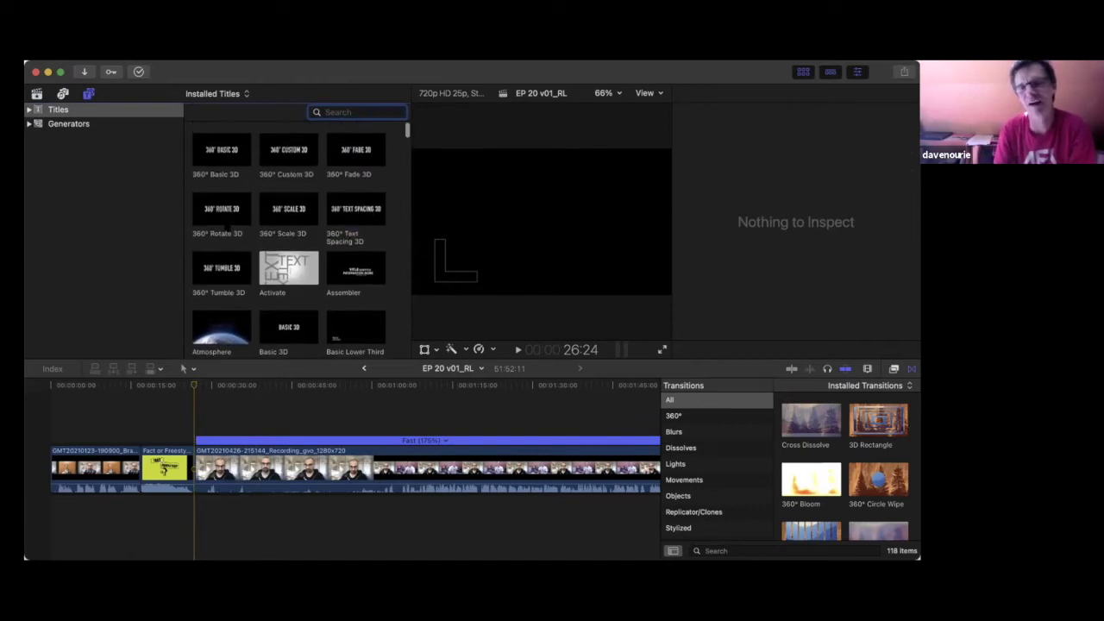
pyautogui.click(226, 151)
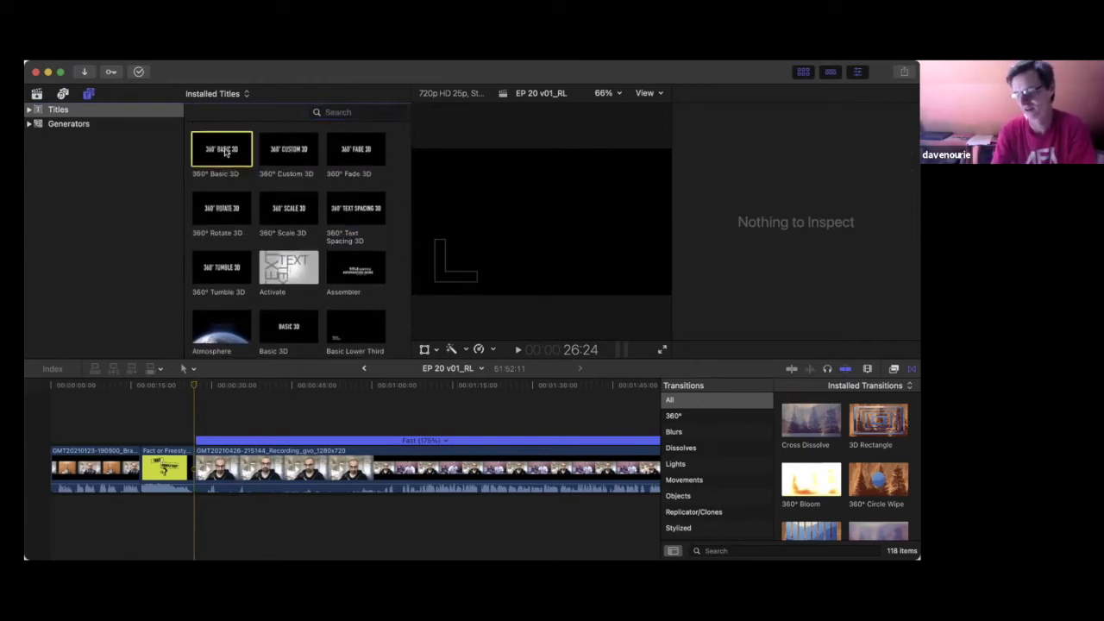
pyautogui.click(280, 212)
pyautogui.moveTo(280, 212); pyautogui.dragTo(203, 466)
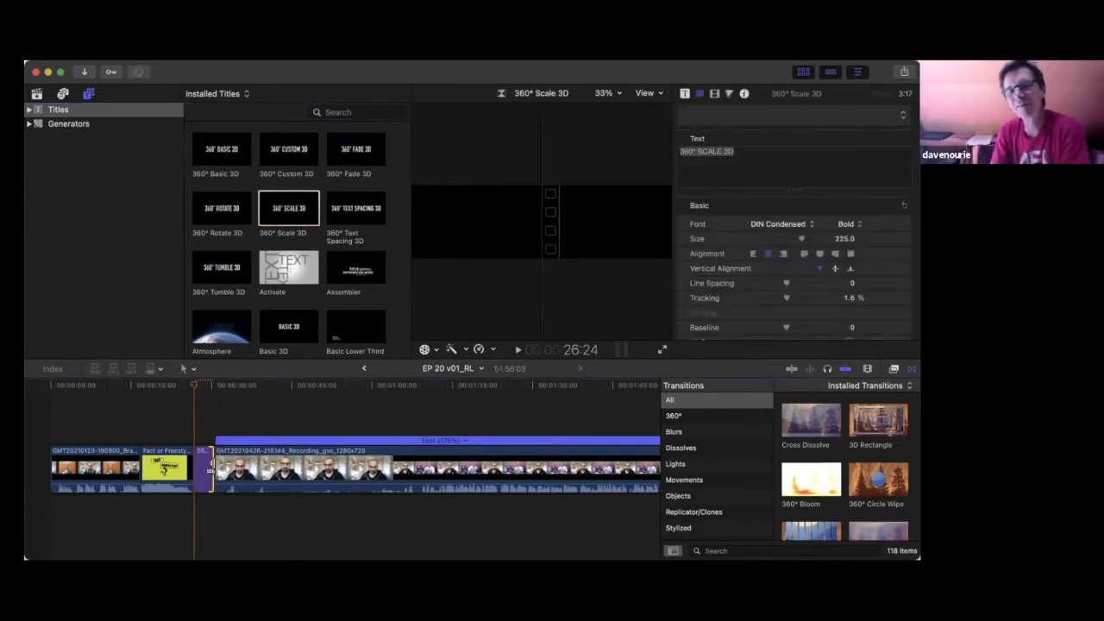
# - Replace the placeholder text of the inserted title with "RL 20 II"
pyautogui.click(214, 414)
pyautogui.click(205, 469)
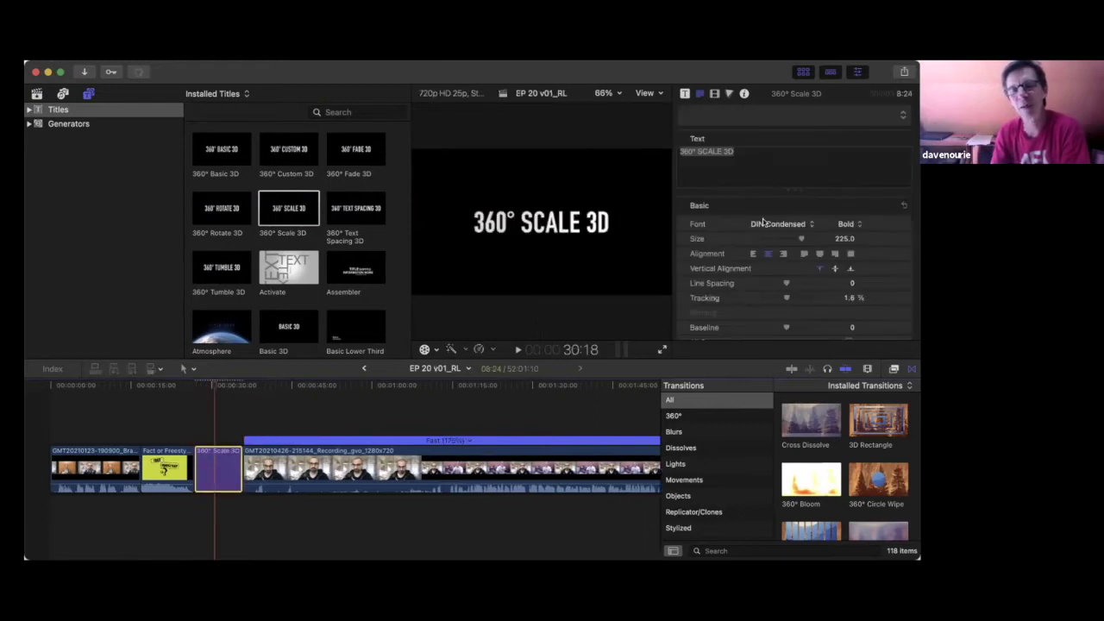
pyautogui.doubleClick(766, 163)
pyautogui.press('super+a')
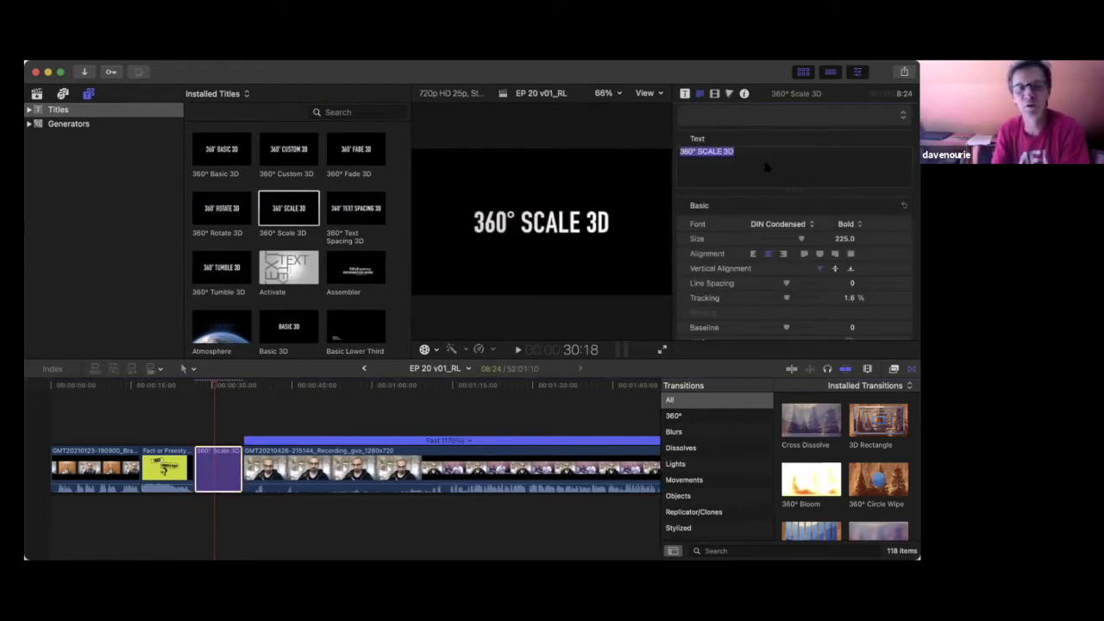
pyautogui.write('RL 20 II')
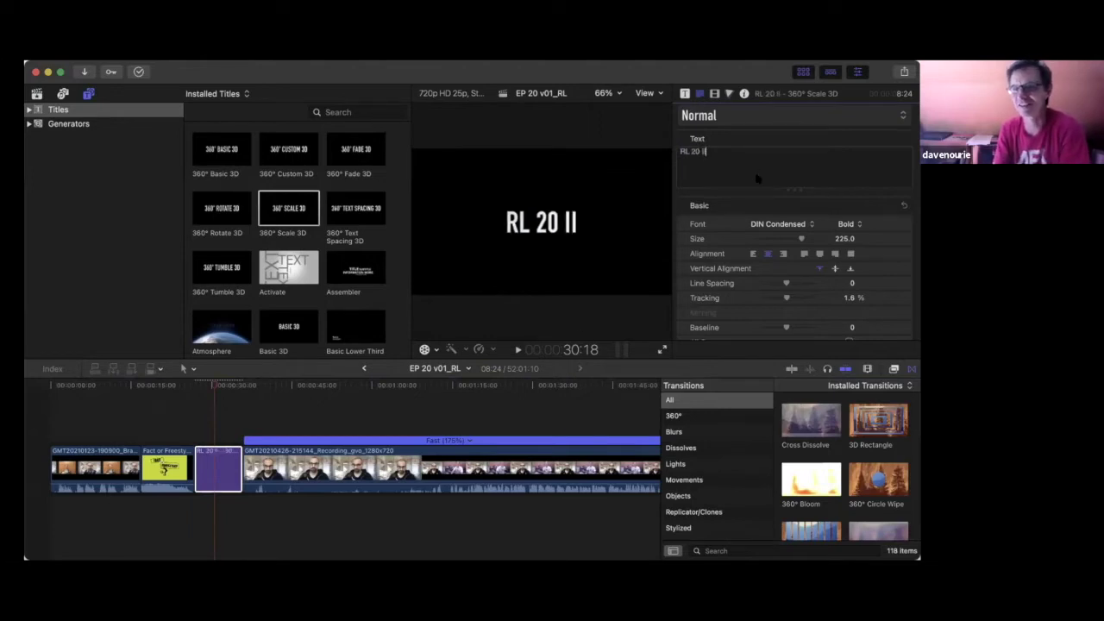
# - Check the title at several points in time and change its font to Korataki
pyautogui.click(192, 388)
pyautogui.moveTo(193, 388); pyautogui.dragTo(215, 385)
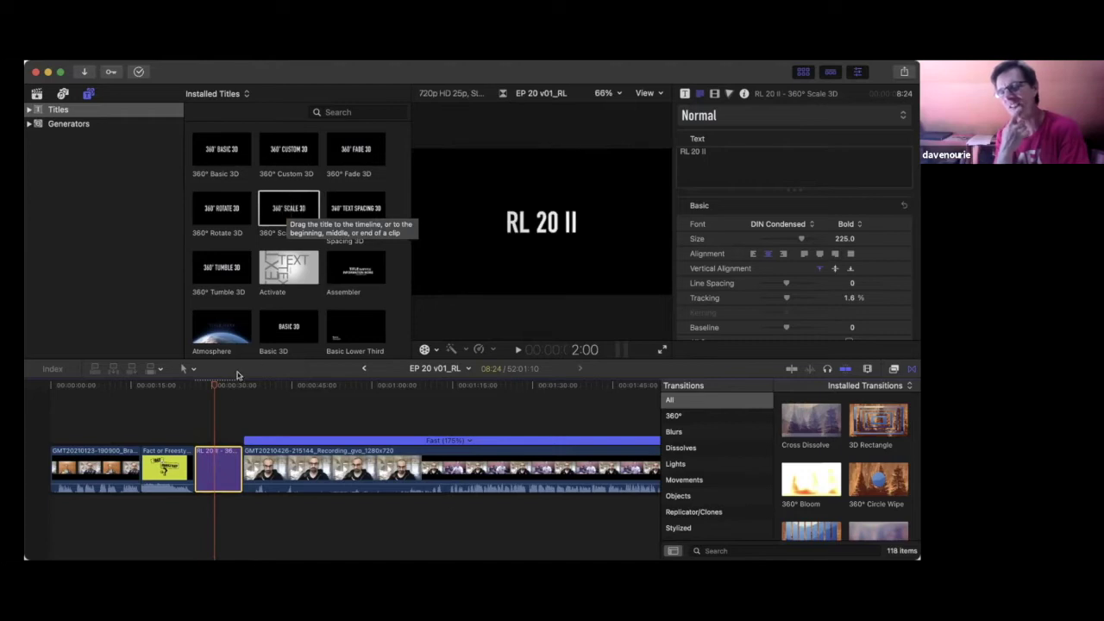
pyautogui.click(811, 224)
pyautogui.write('kr')
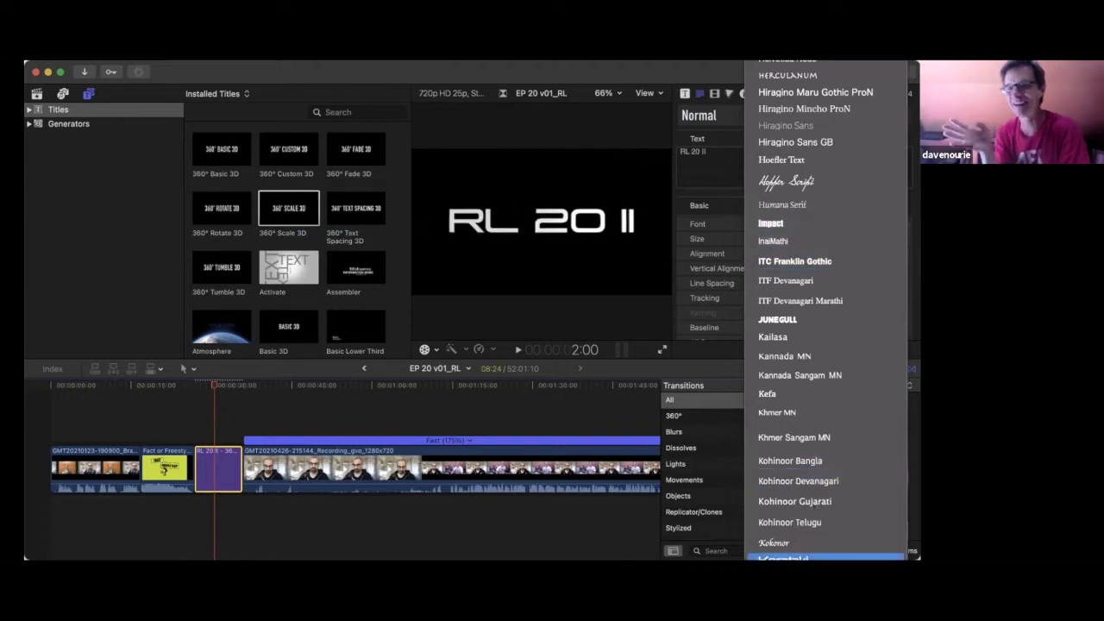
pyautogui.click(828, 558)
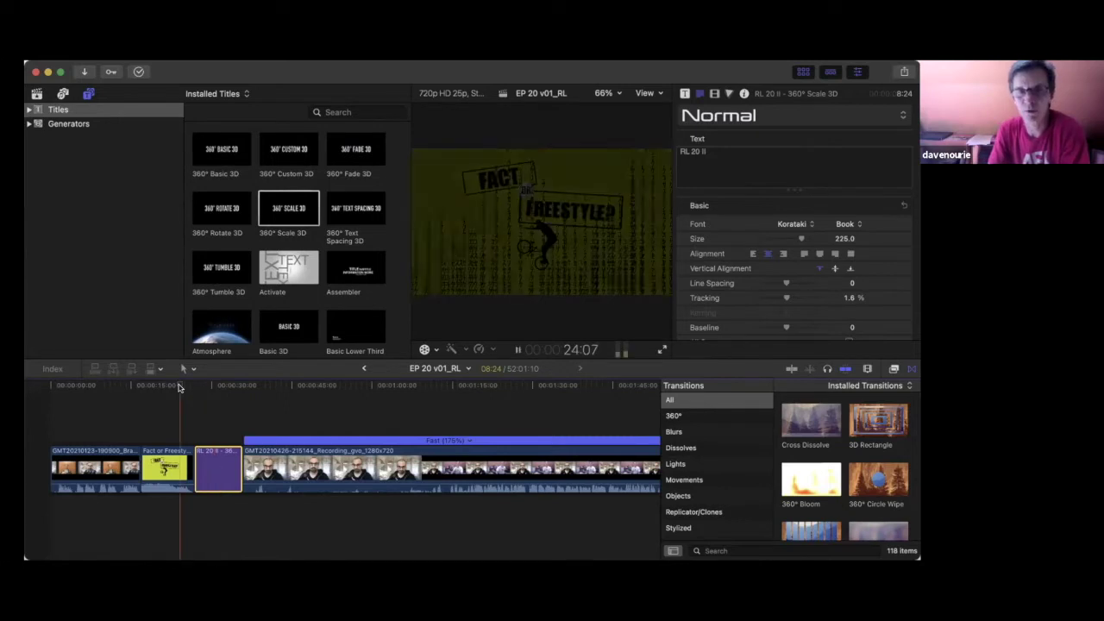
# - Play from the opener into the title and trim the title's end so it lasts about 3:09
pyautogui.press('space')
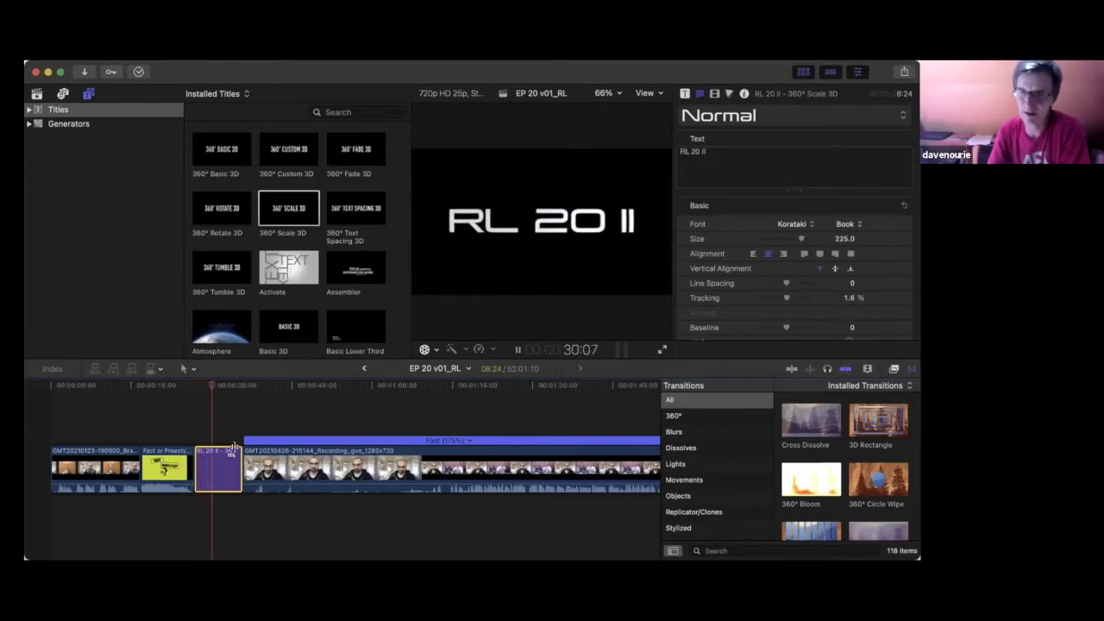
pyautogui.press('space')
pyautogui.moveTo(241, 470); pyautogui.dragTo(211, 465)
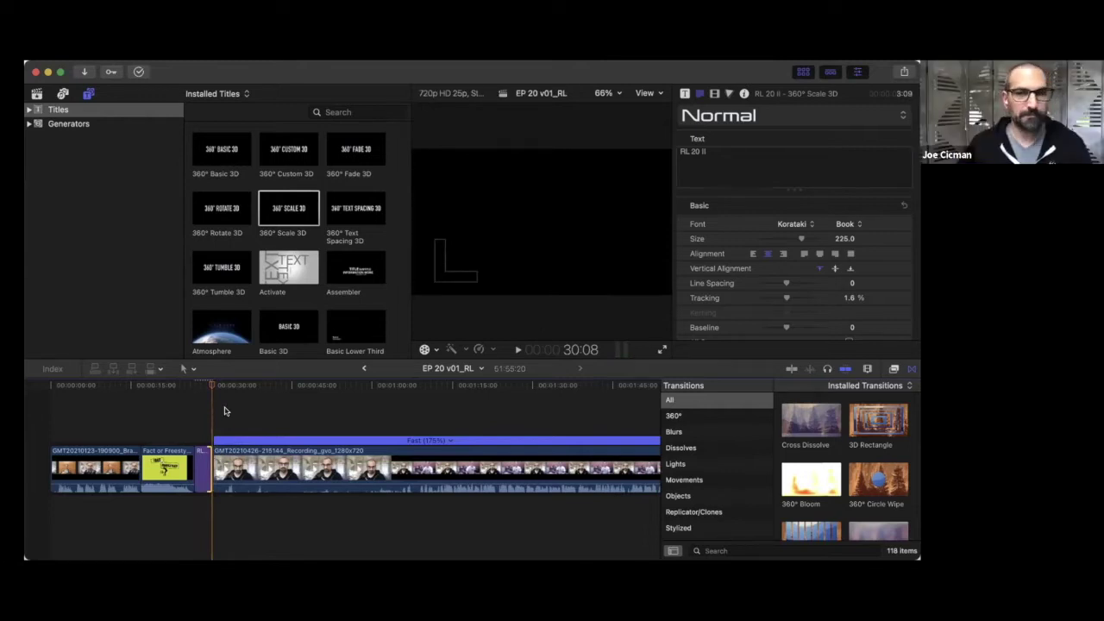
# - Play the end of the Fact or Freestyle opener repeatedly to review how it leads into the title
pyautogui.click(169, 414)
pyautogui.press('space')
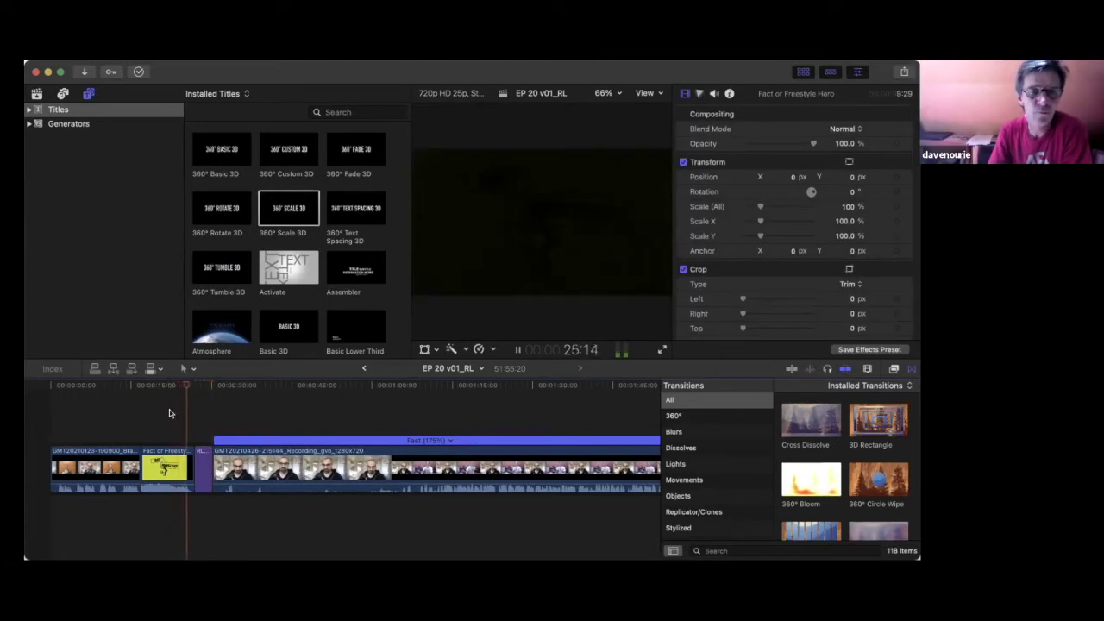
pyautogui.press('space')
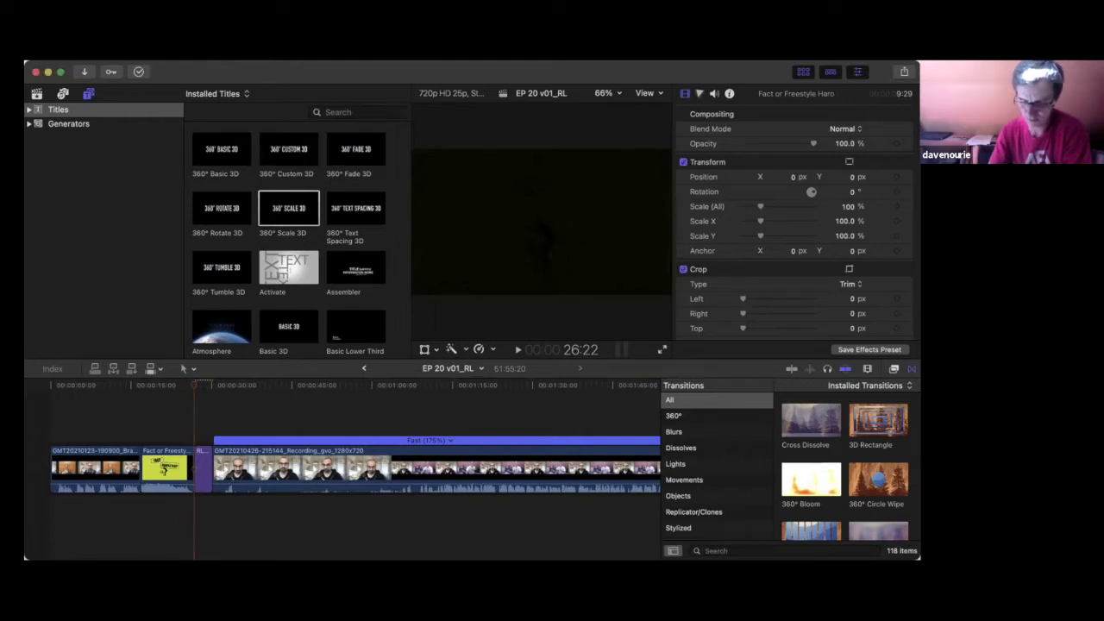
pyautogui.click(43, 51)
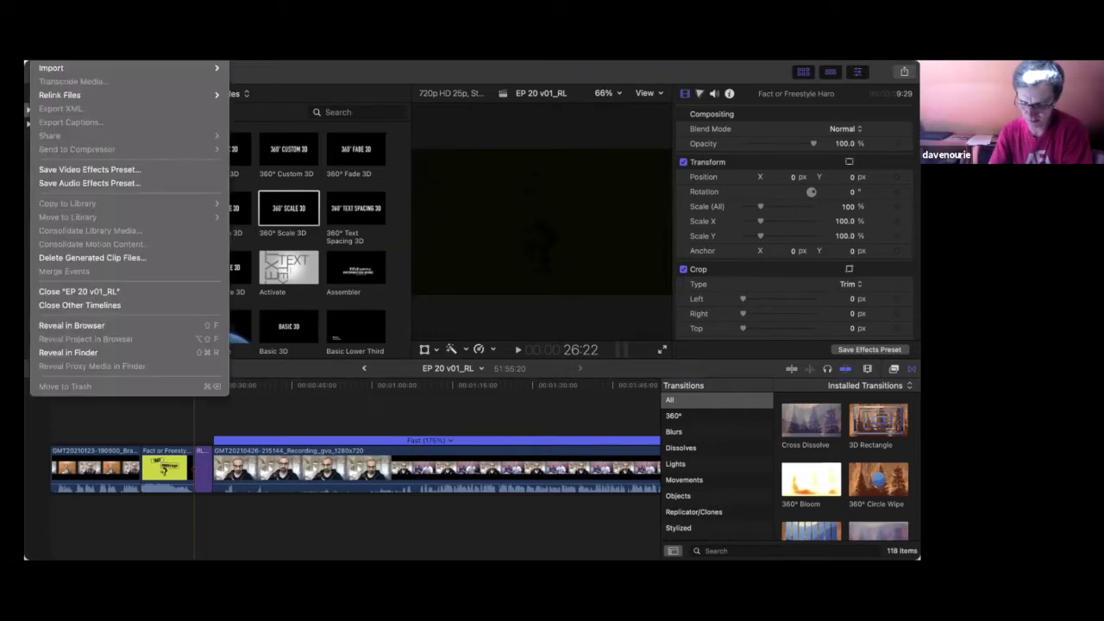
pyautogui.press('Escape')
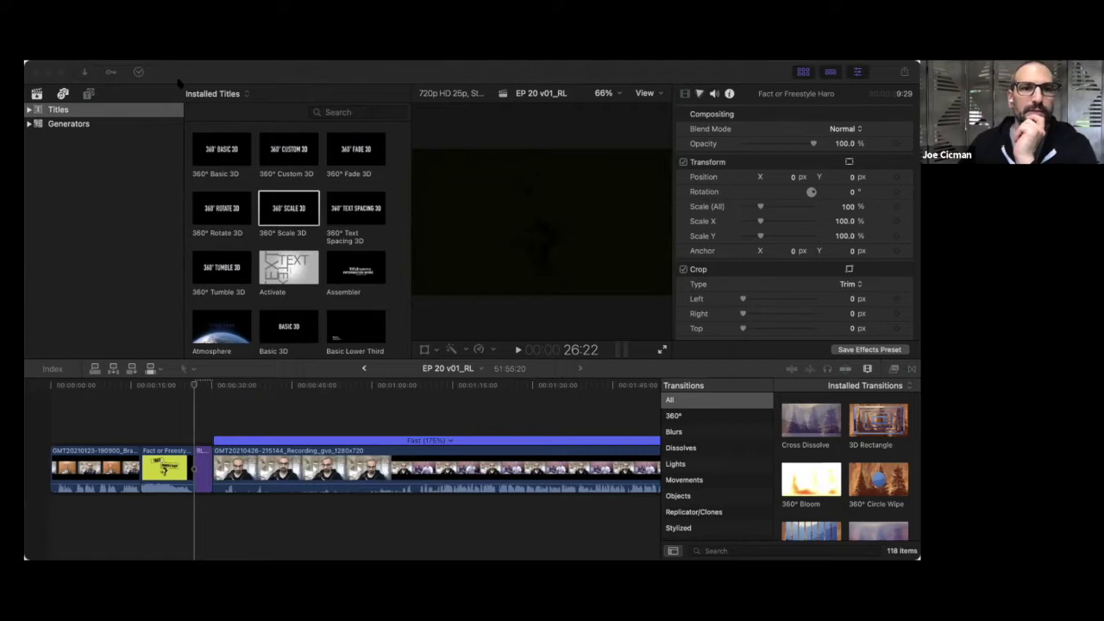
pyautogui.click(190, 75)
pyautogui.click(159, 386)
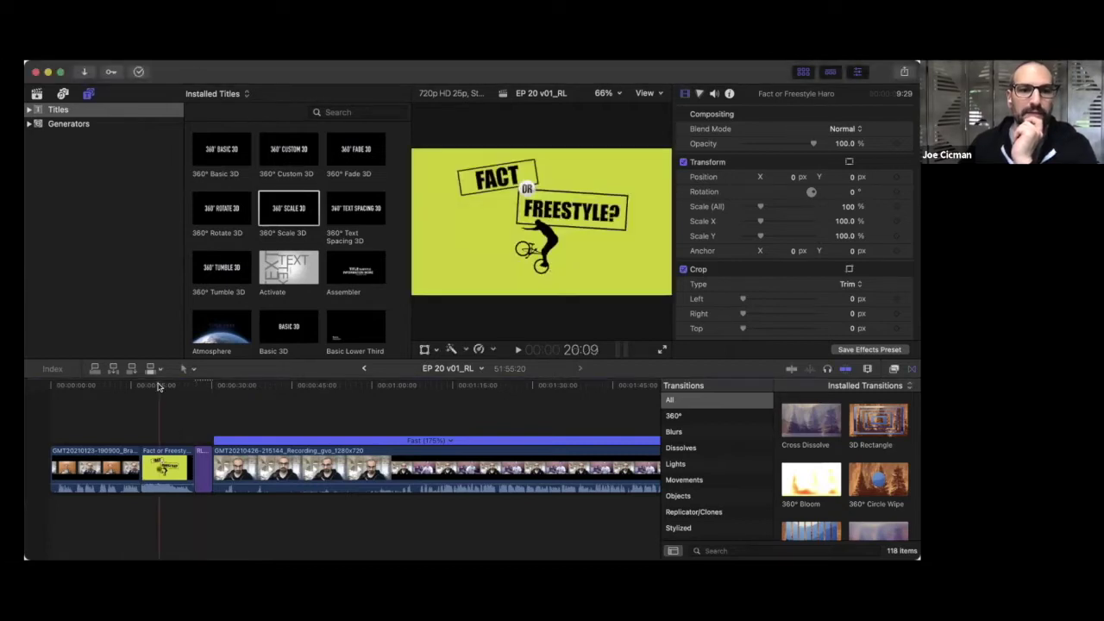
pyautogui.press('space')
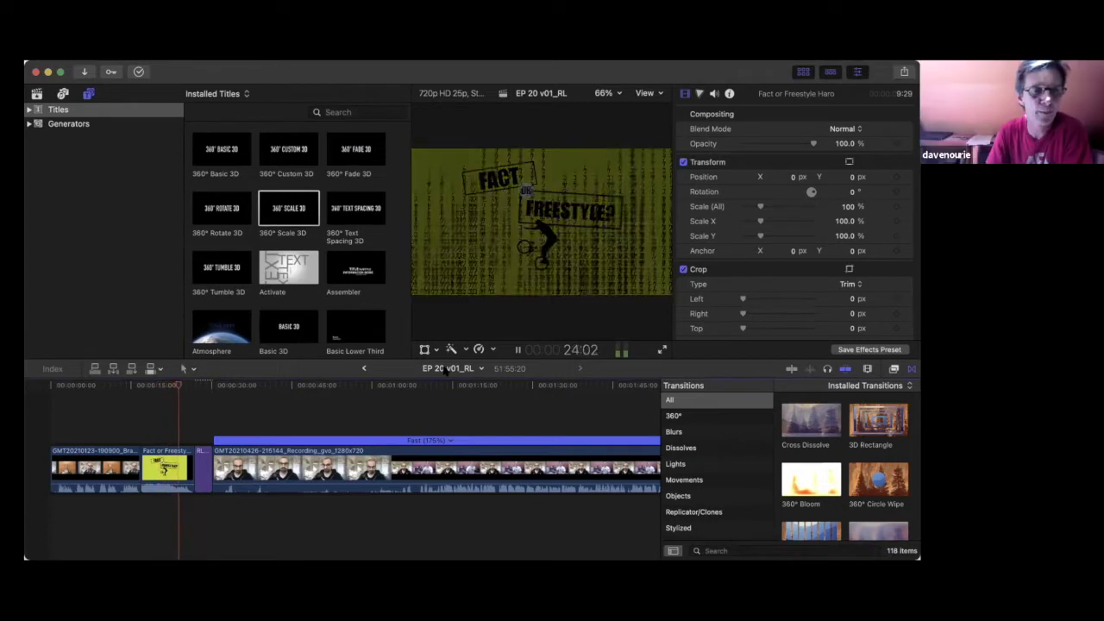
pyautogui.press('space')
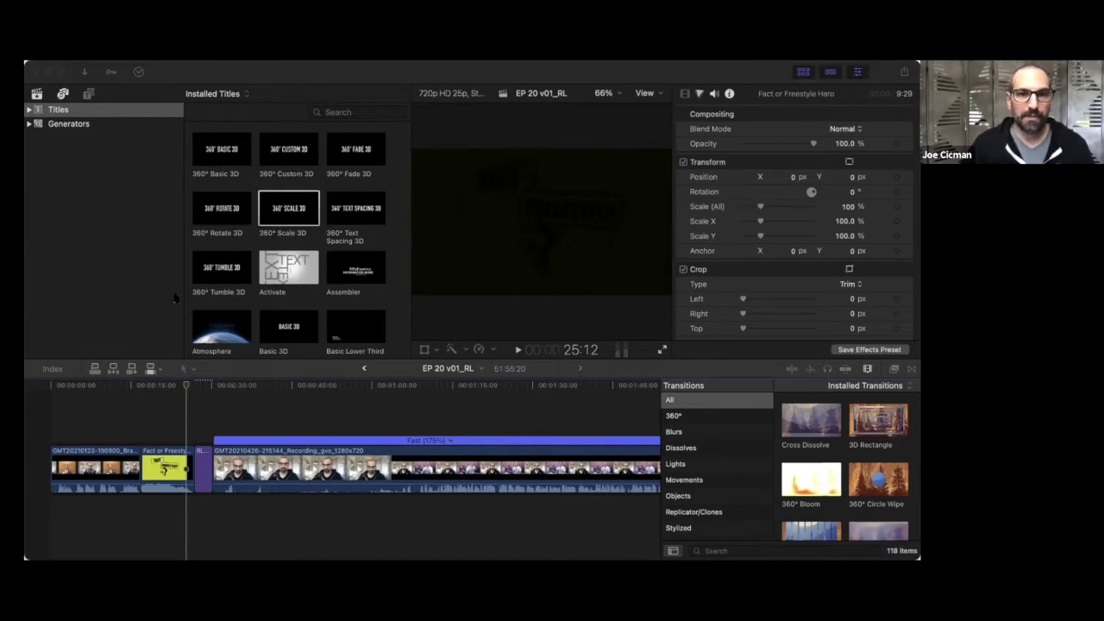
pyautogui.click(159, 392)
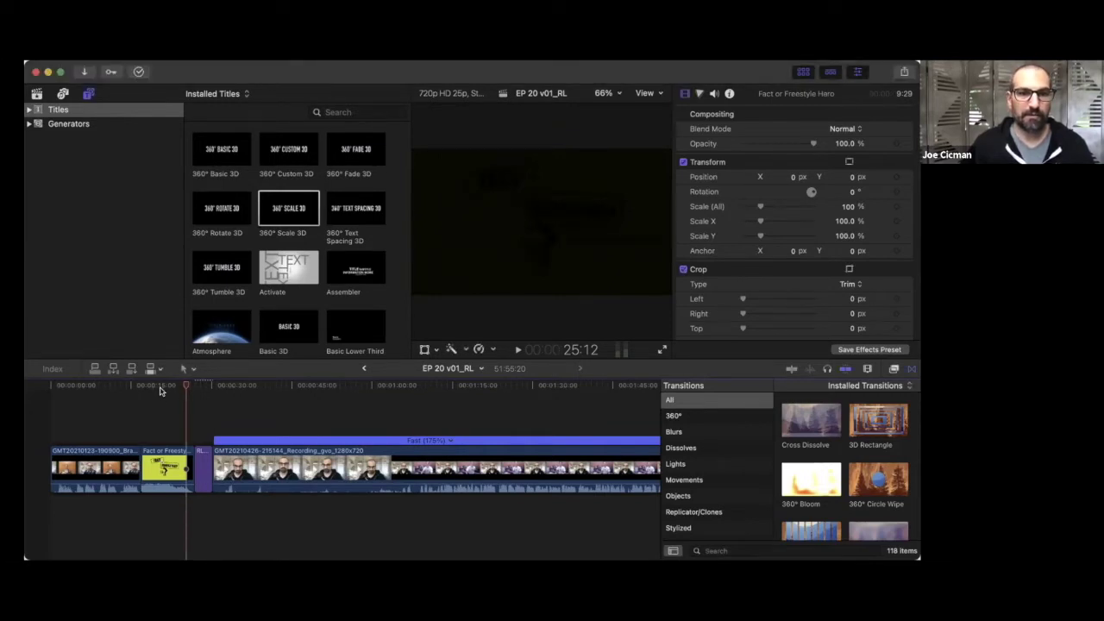
pyautogui.click(159, 391)
pyautogui.press('space')
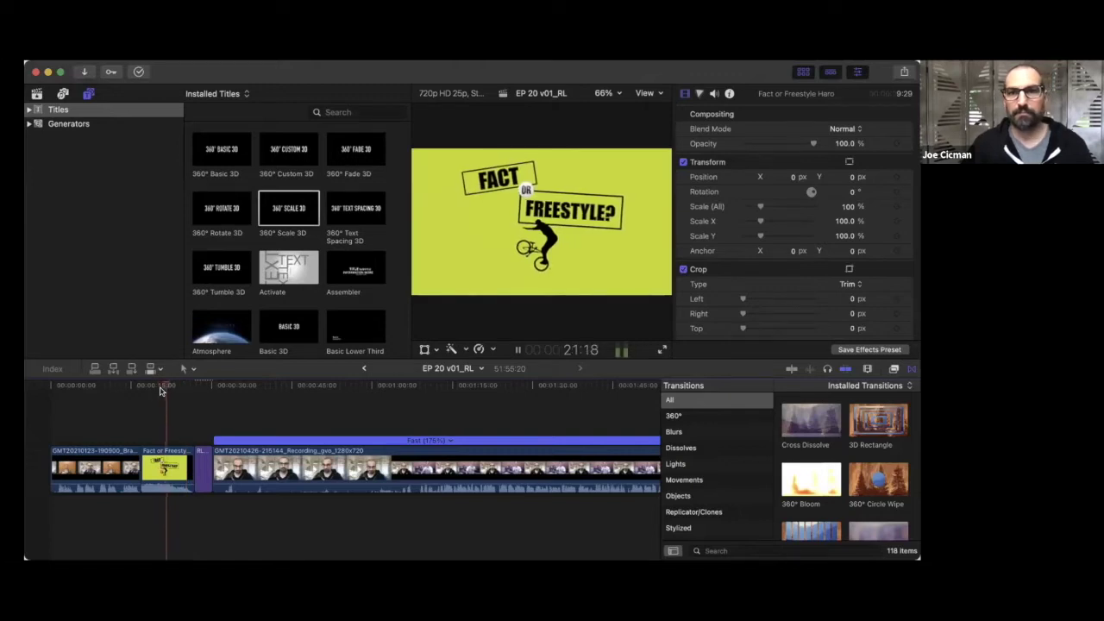
pyautogui.press('space')
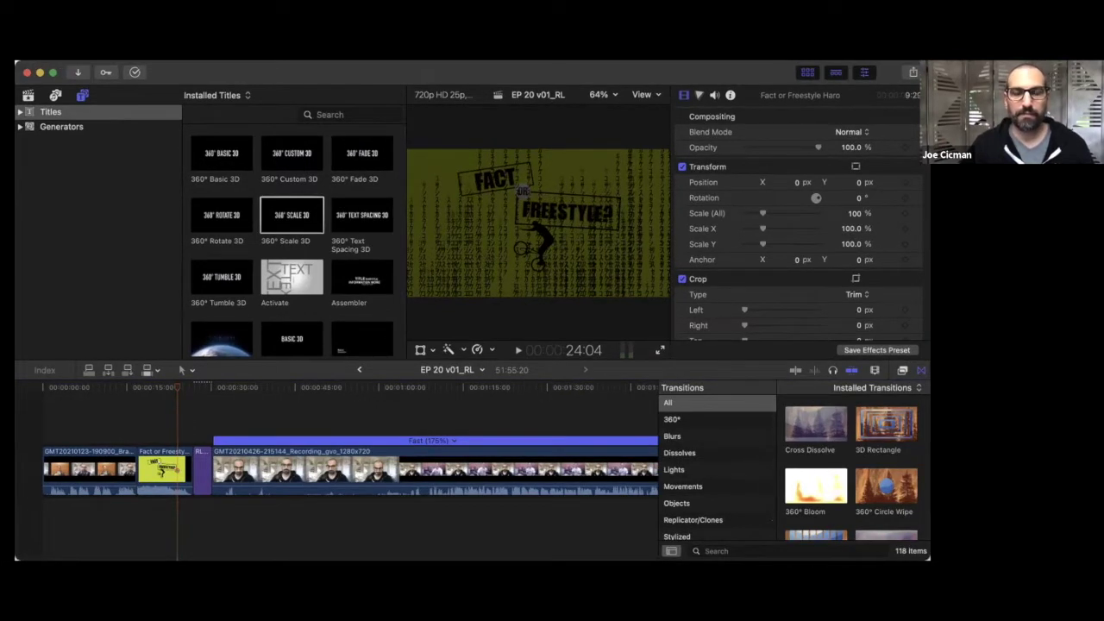
pyautogui.doubleClick(699, 74)
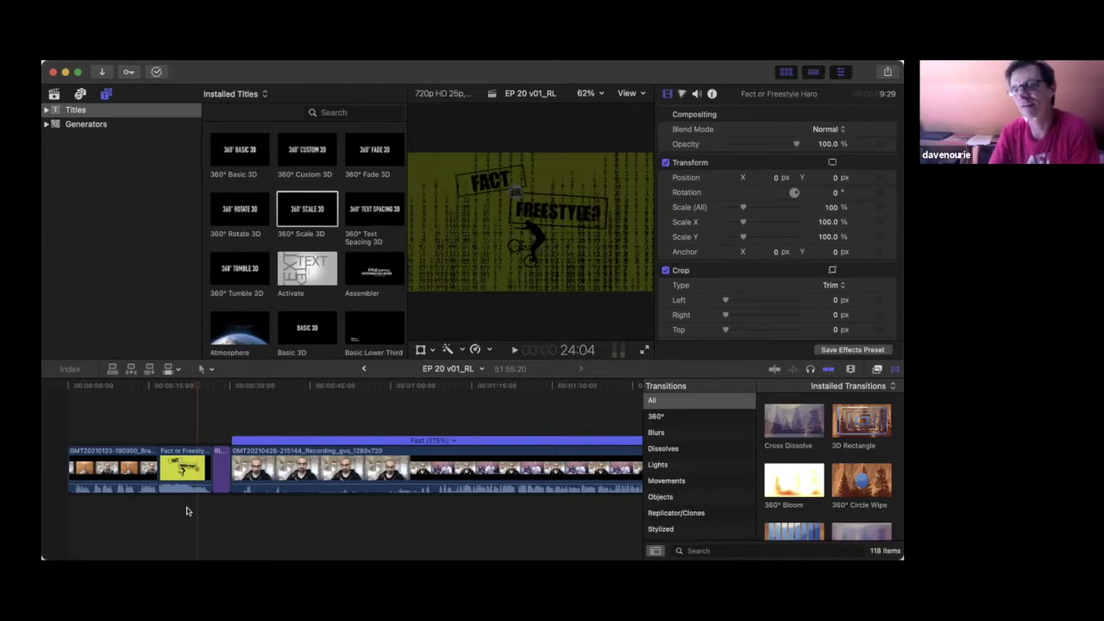
# - Blade the interview recording during playback into opening segments of about 5:09 and 23:18
pyautogui.click(231, 388)
pyautogui.press('b')
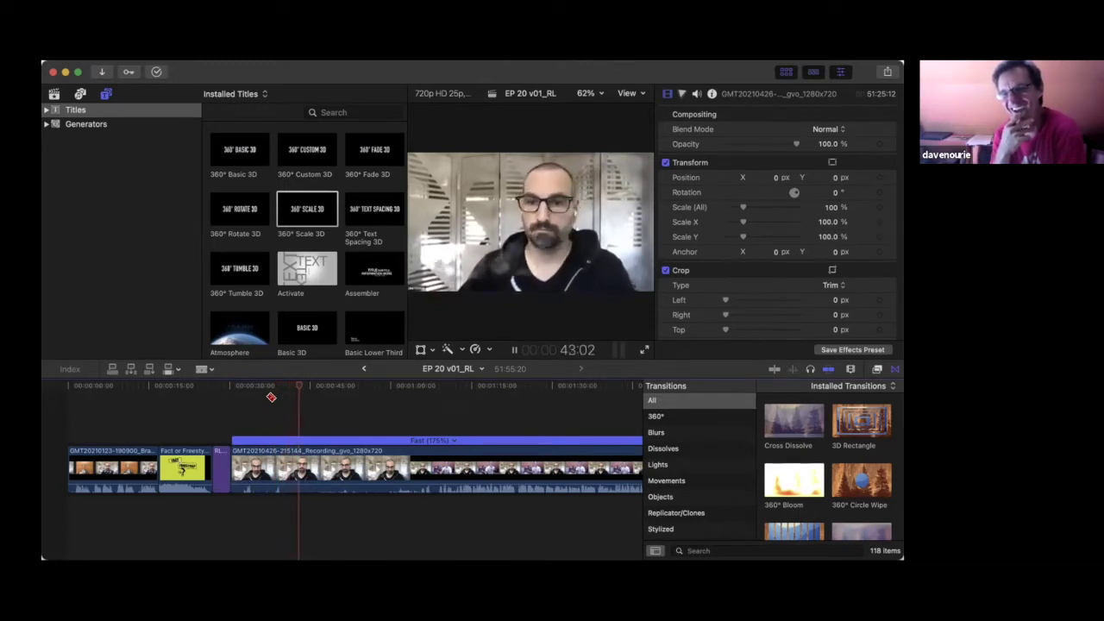
pyautogui.press('super+b')
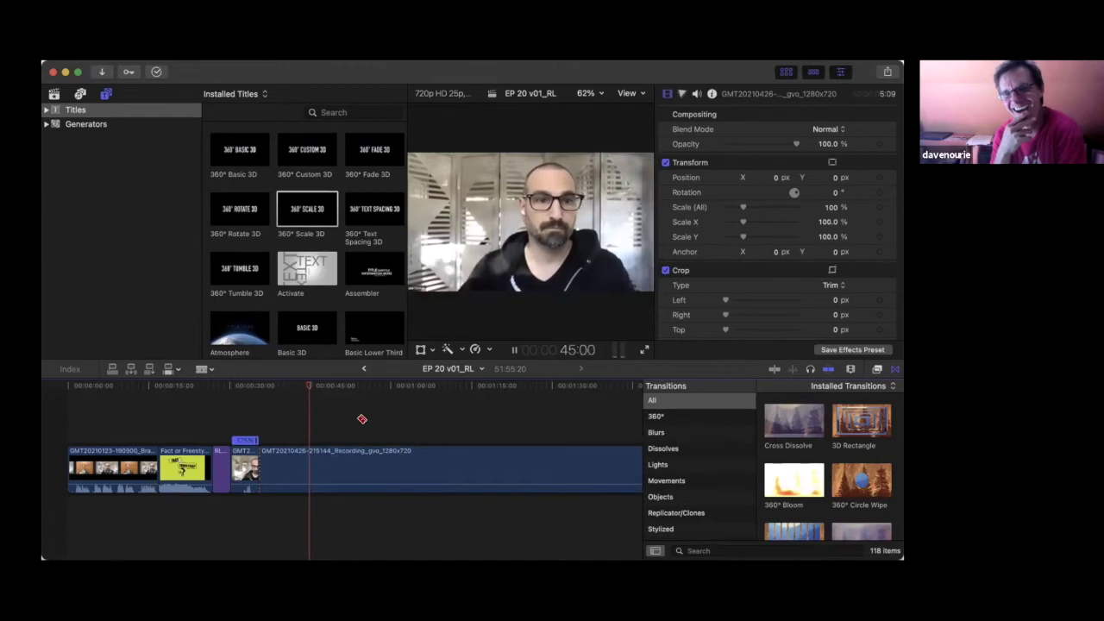
pyautogui.press('super+b')
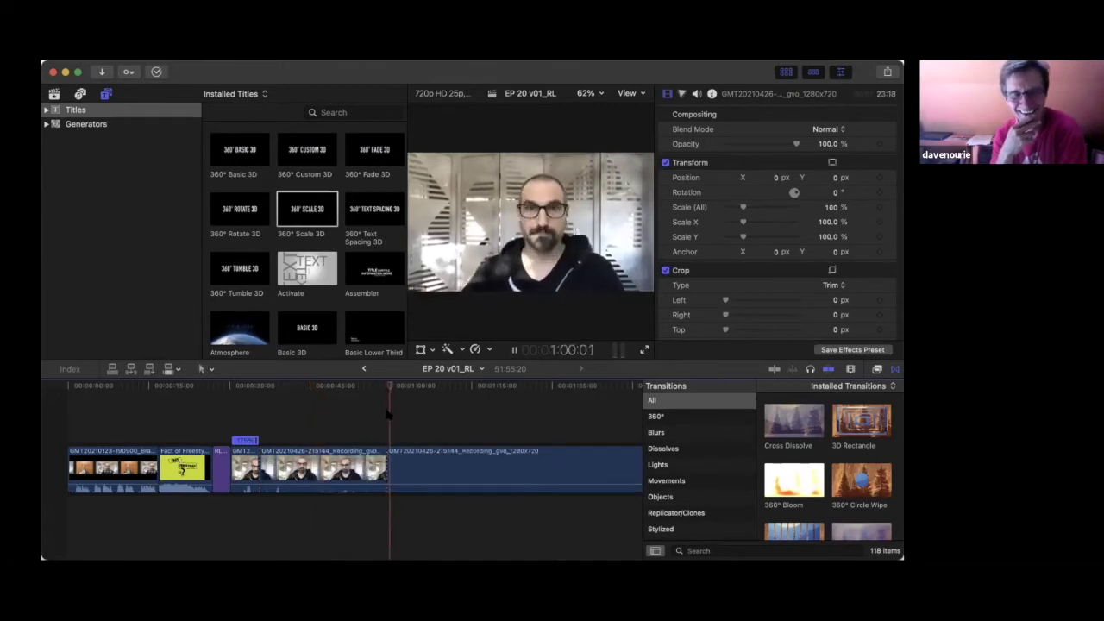
# - Continue playback and cut the recording twice more, ending the first new segment at about 9:11 length and the second near 1:23
pyautogui.press('space')
pyautogui.press('space')
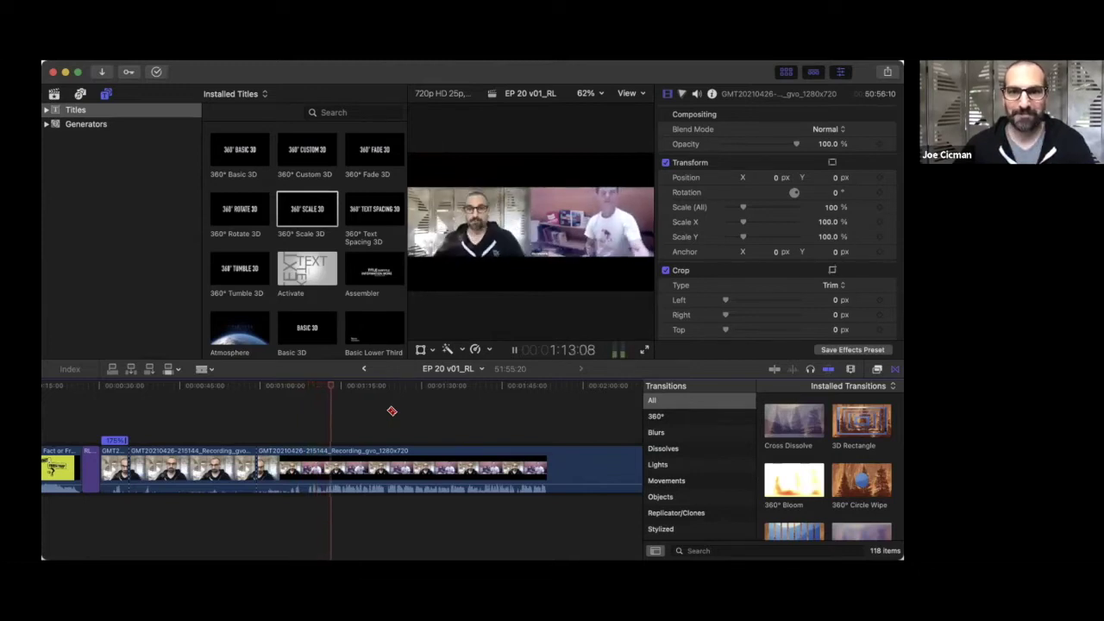
pyautogui.press('super+b')
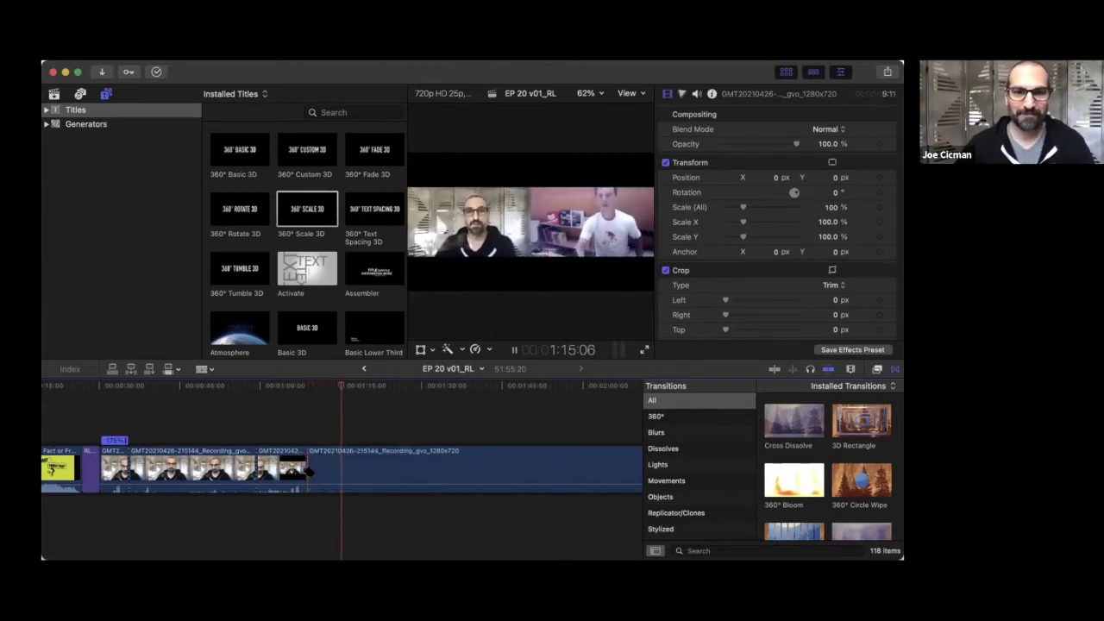
pyautogui.hscroll(3, 388, 418)
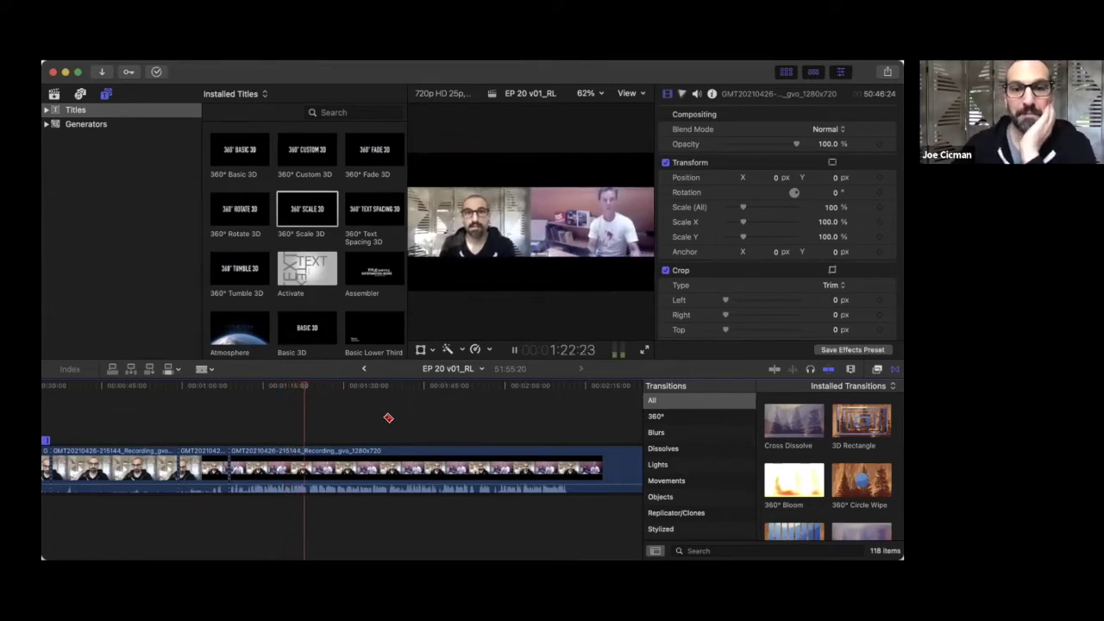
pyautogui.click(310, 478)
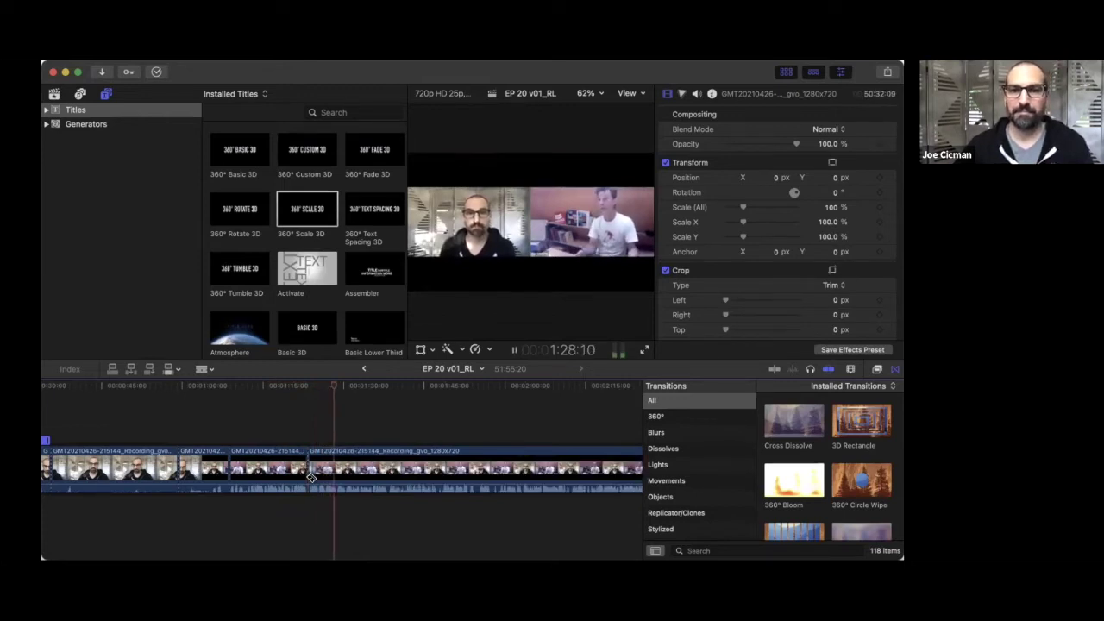
# - Follow the playback further and blade the recording so that the next segment is about 16:00 long
pyautogui.hscroll(2, 310, 477)
pyautogui.hscroll(3, 311, 477)
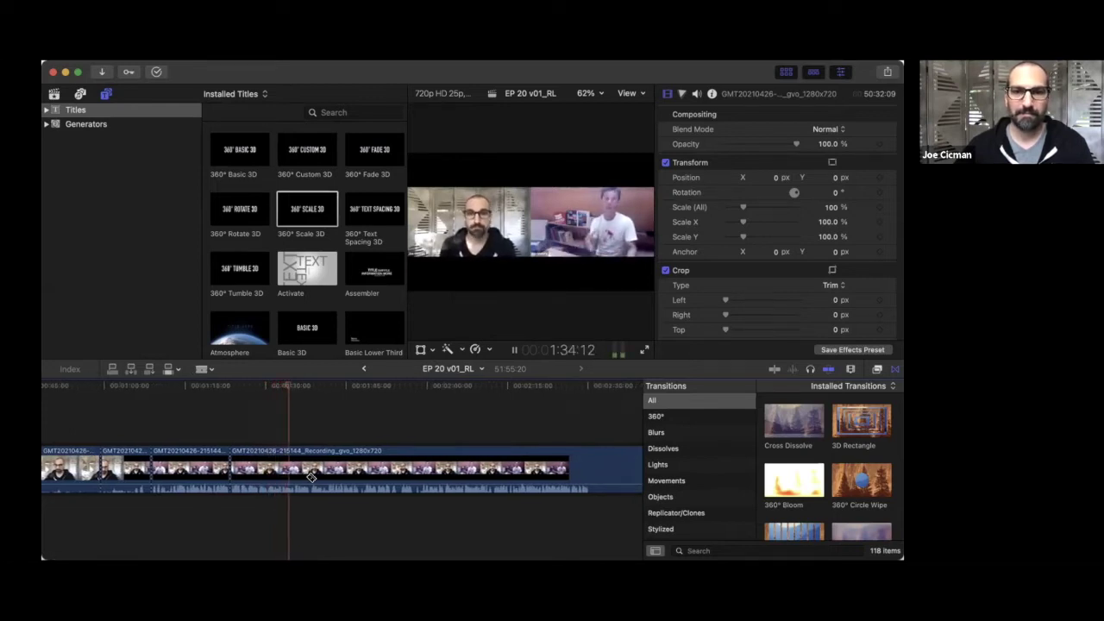
pyautogui.hscroll(2, 311, 477)
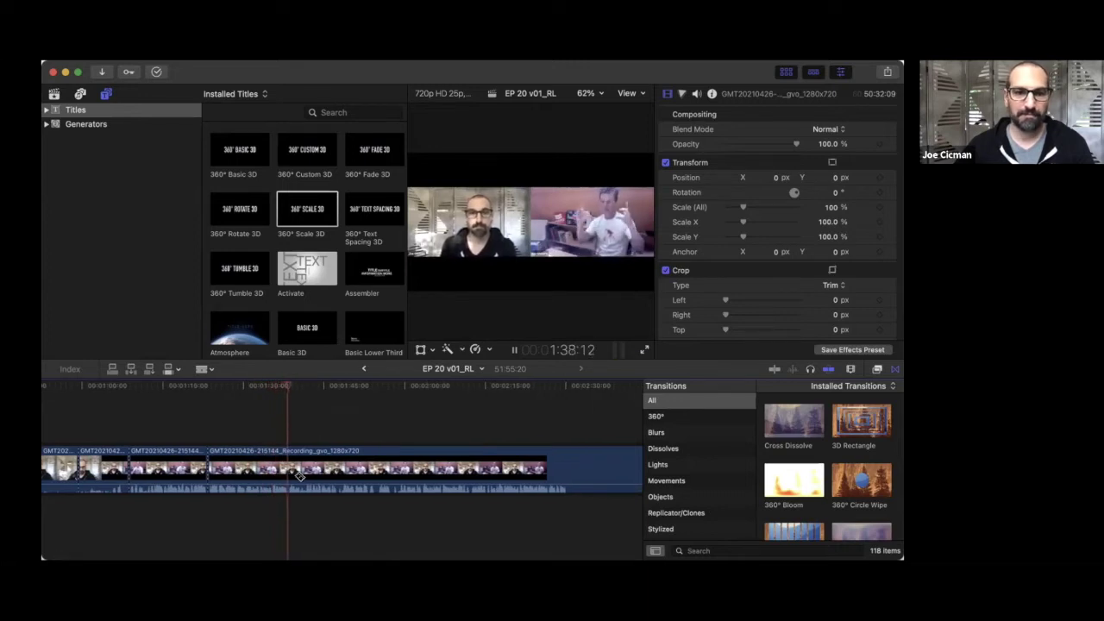
pyautogui.press('super+b')
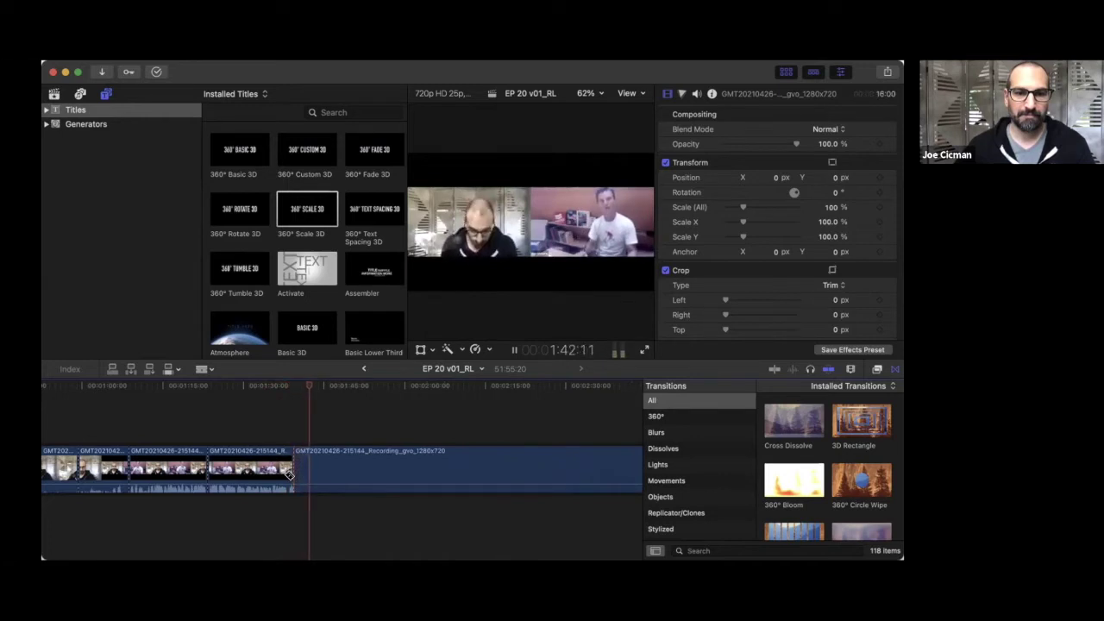
# - Blade the interview recording during continued playback at about 1:54 and 2:12 on the timeline
pyautogui.press('super+minus')
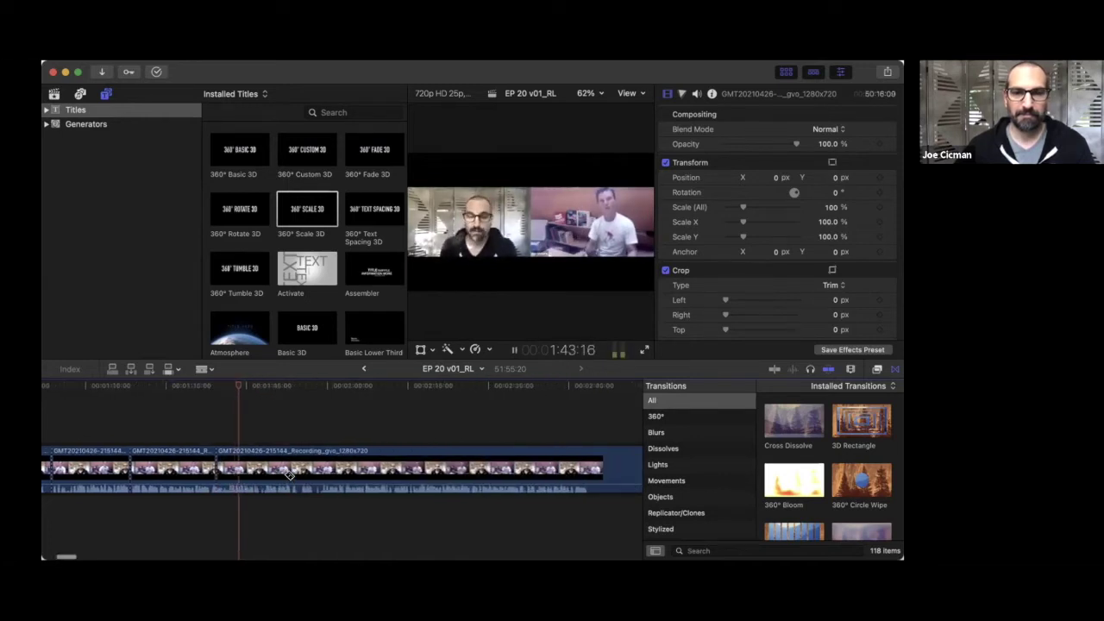
pyautogui.hscroll(2, 290, 476)
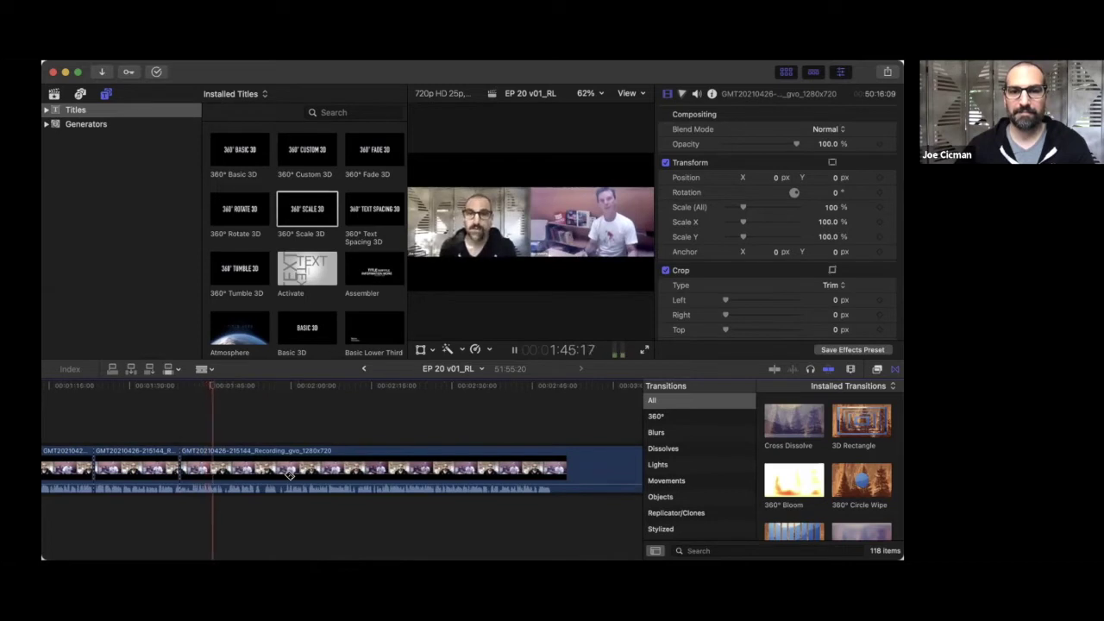
pyautogui.hscroll(2, 290, 475)
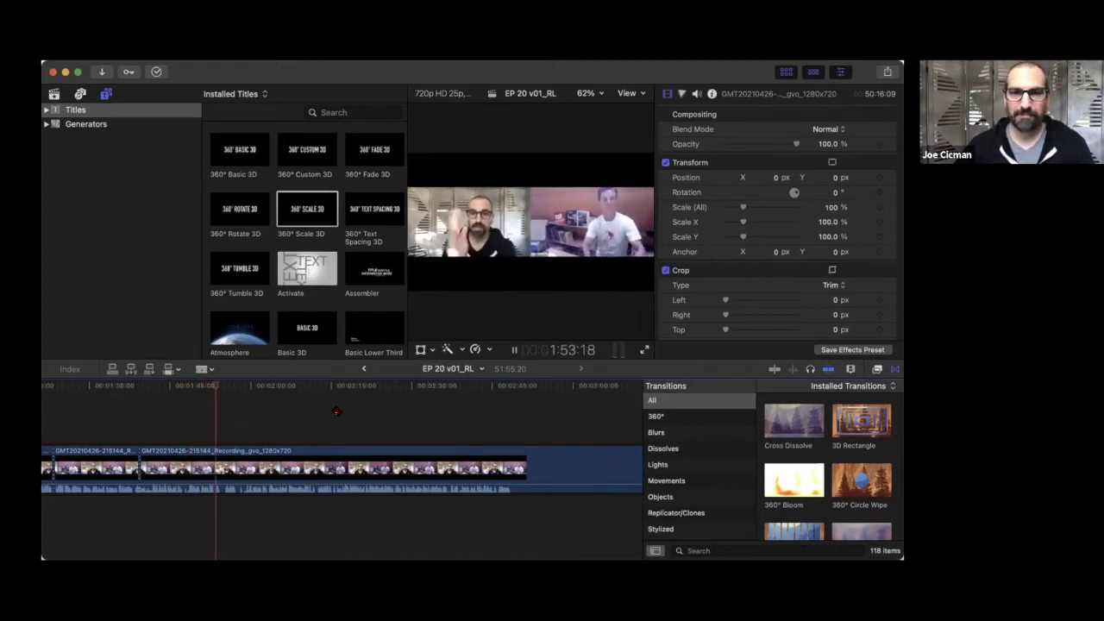
pyautogui.click(222, 480)
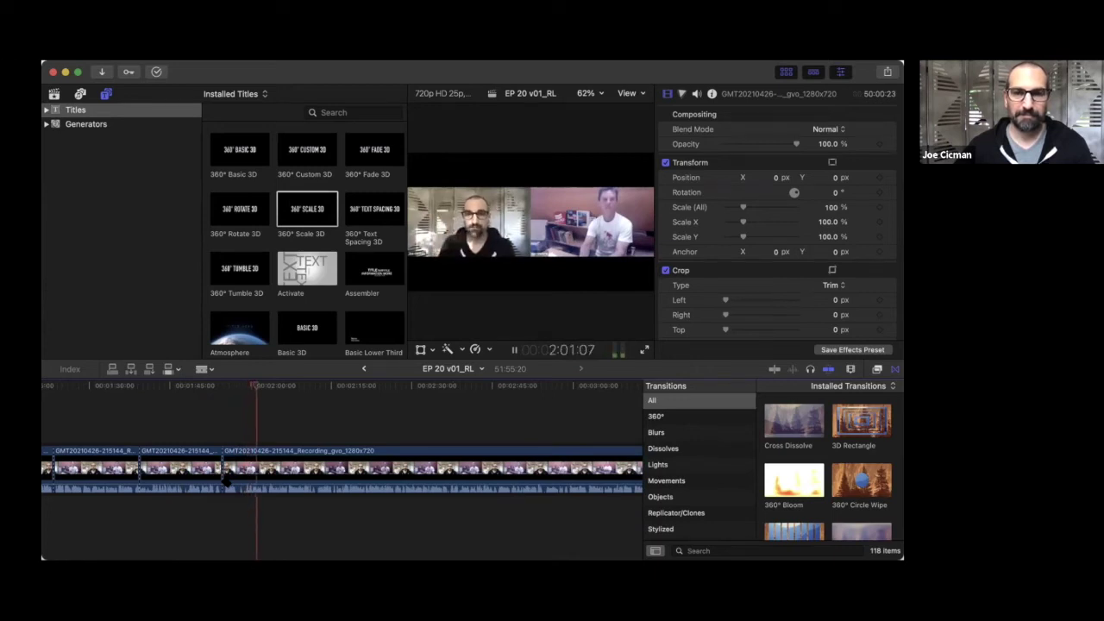
pyautogui.hscroll(3, 226, 484)
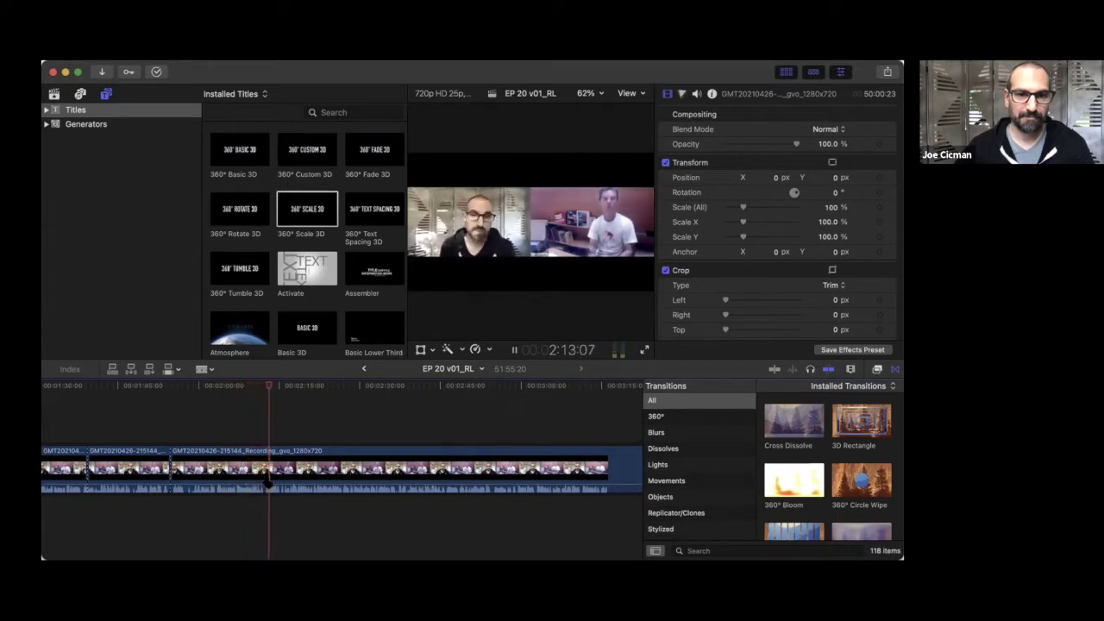
pyautogui.hotkey('alt', '[')
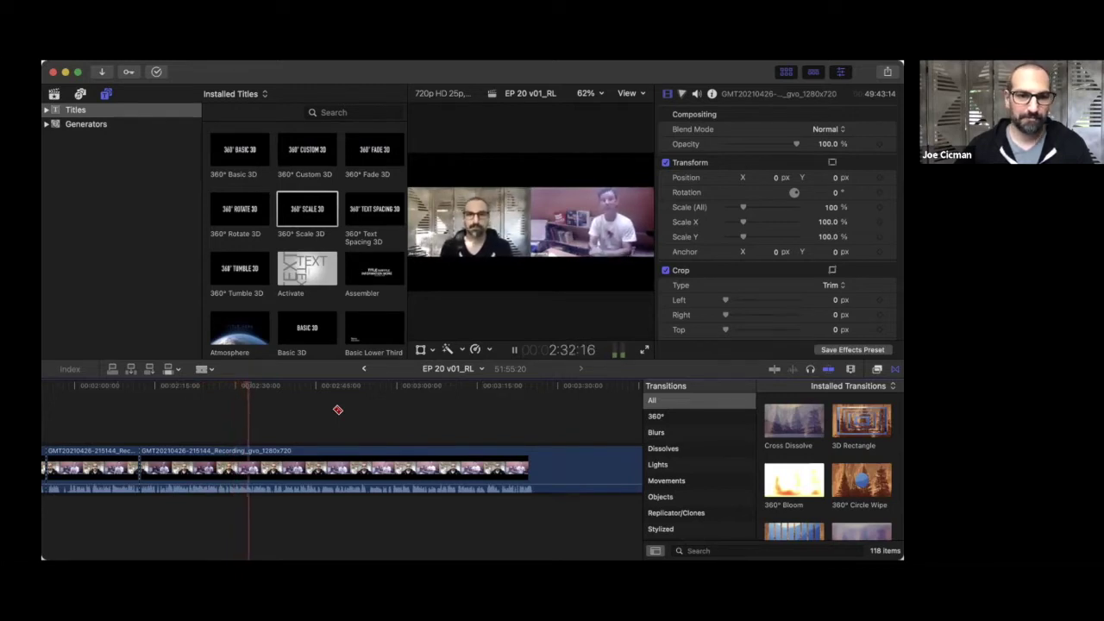
# - Follow playback, pause at 2:39:08 and blade the interview recording there
pyautogui.hscroll(1, 338, 410)
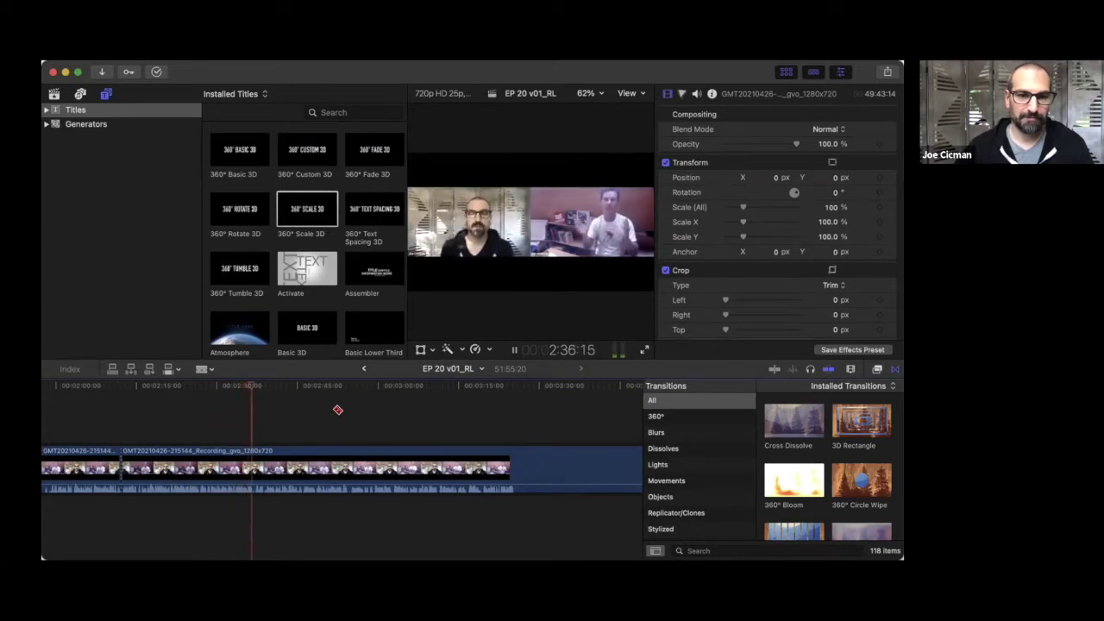
pyautogui.click(255, 472)
pyautogui.press('space')
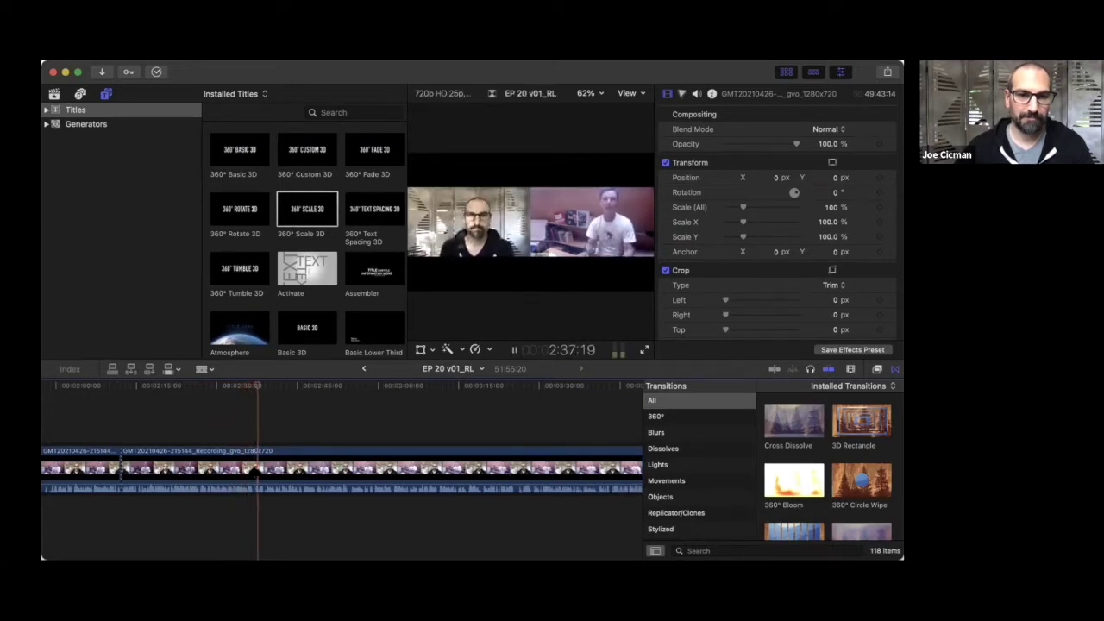
pyautogui.press('space')
pyautogui.press('super+b')
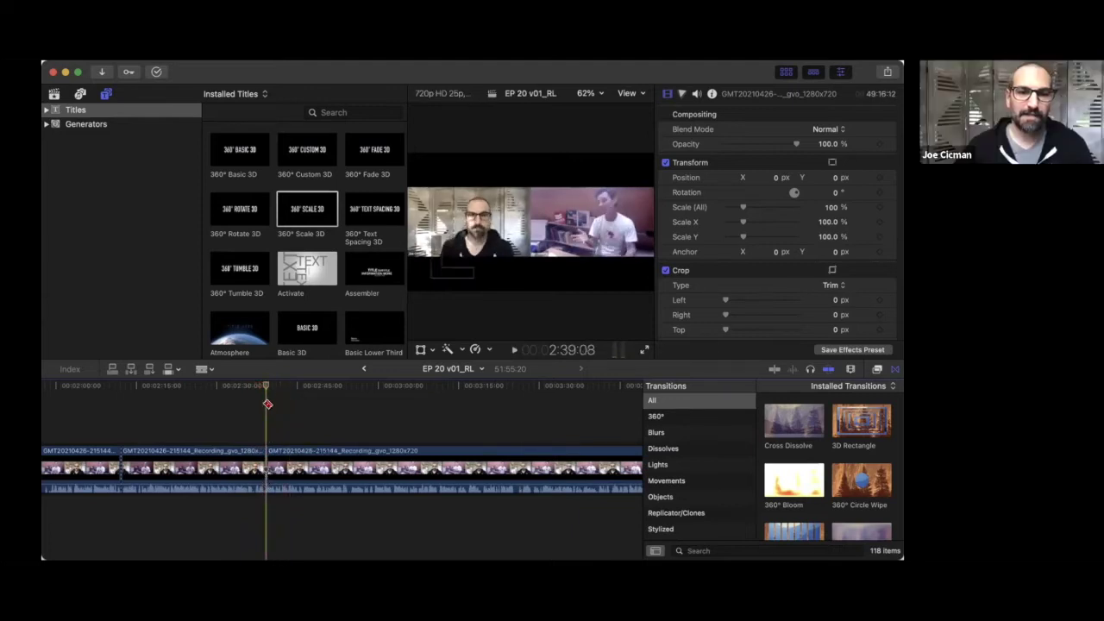
pyautogui.click(273, 467)
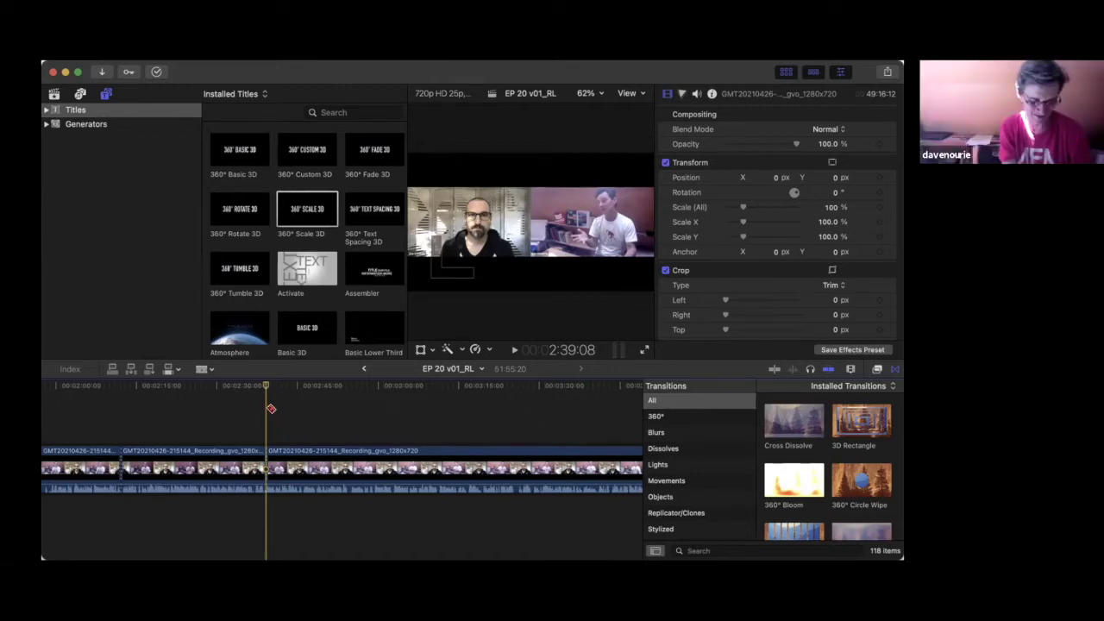
# - Play the interview onward in short stretches, pause at 2:54:16 and blade the recording at that point
pyautogui.press('space')
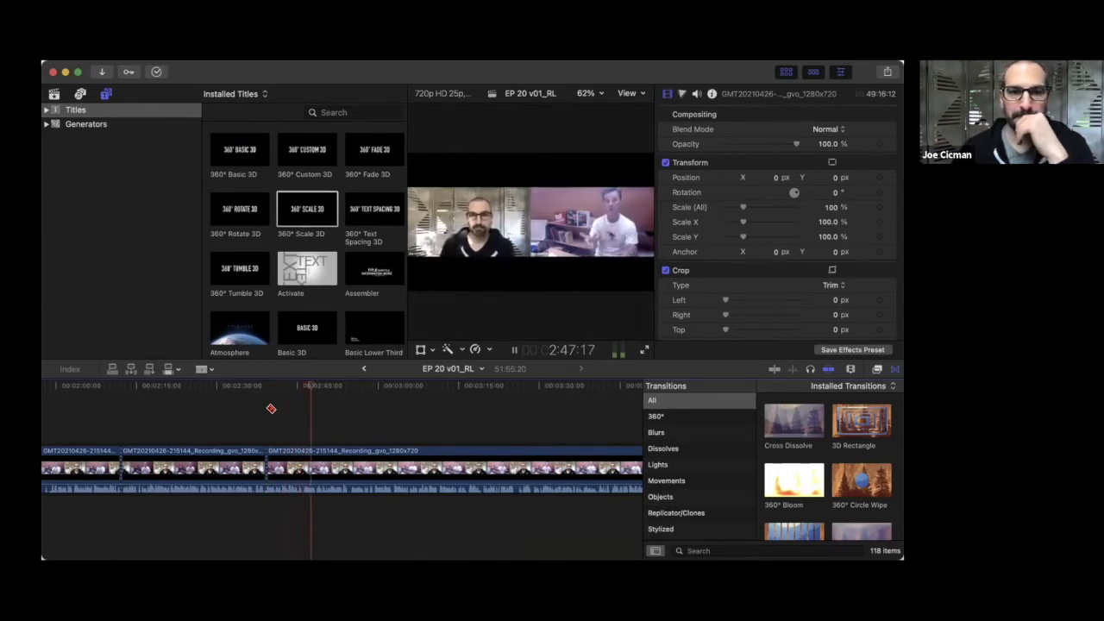
pyautogui.press('space')
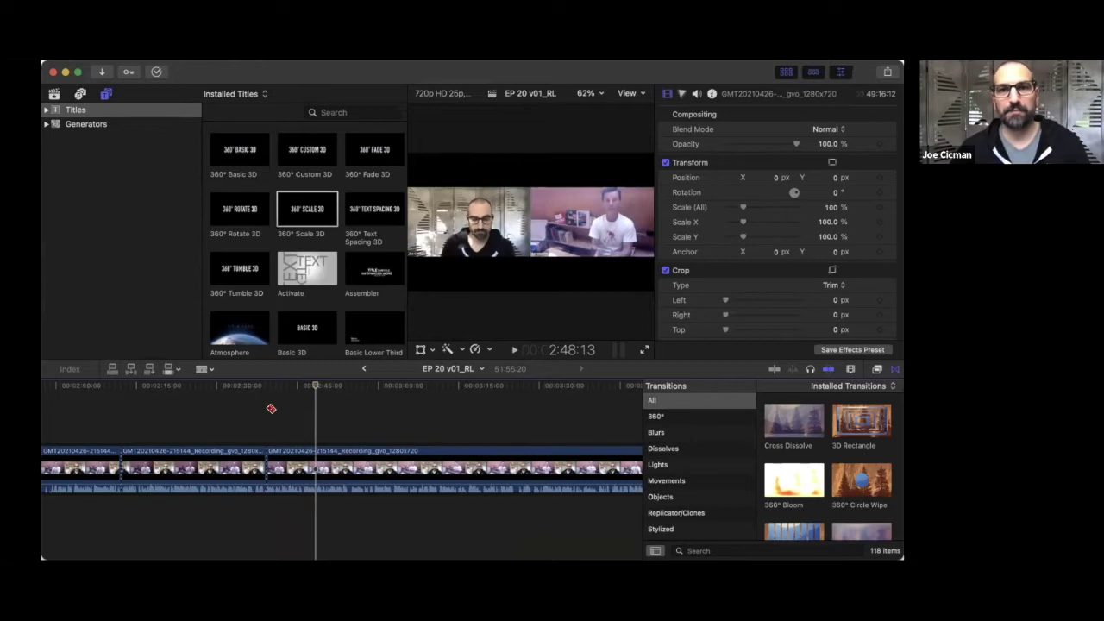
pyautogui.press('space')
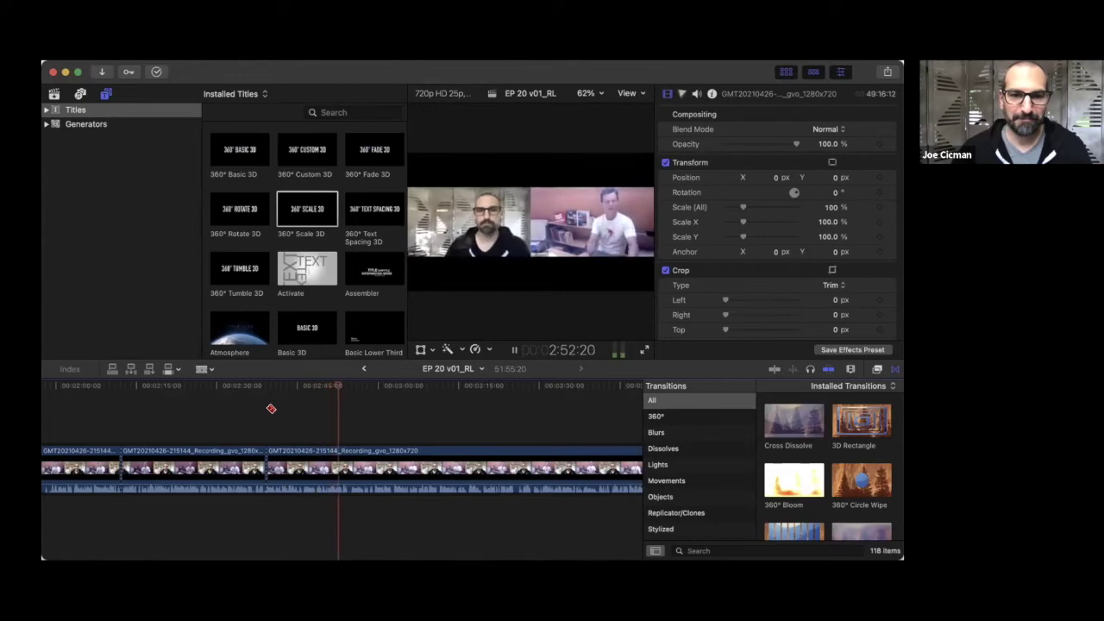
pyautogui.press('space')
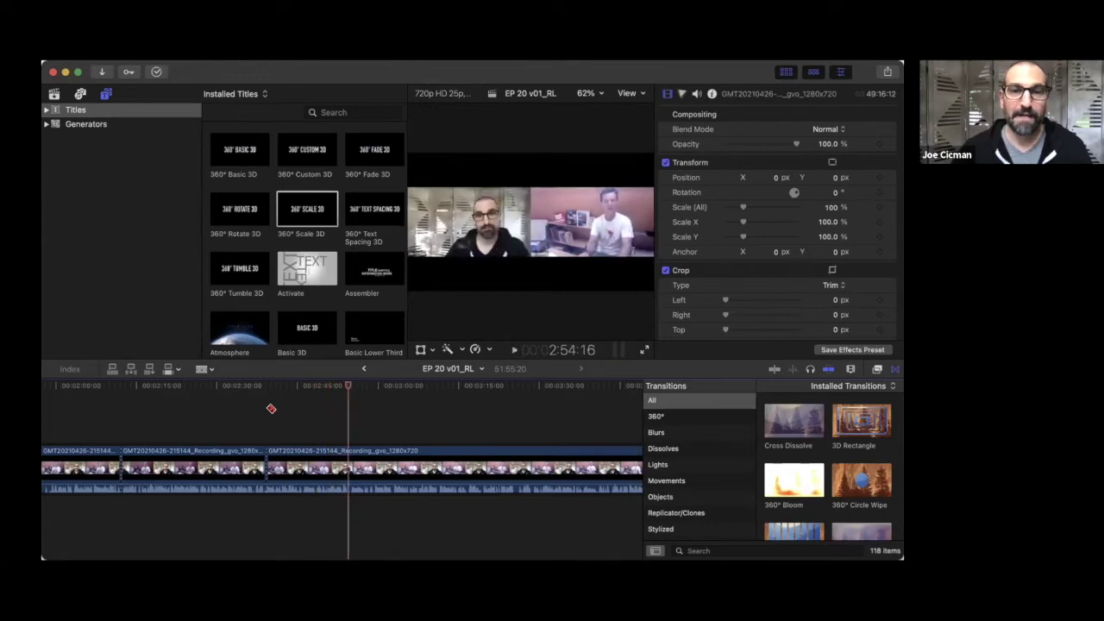
pyautogui.press('super+b')
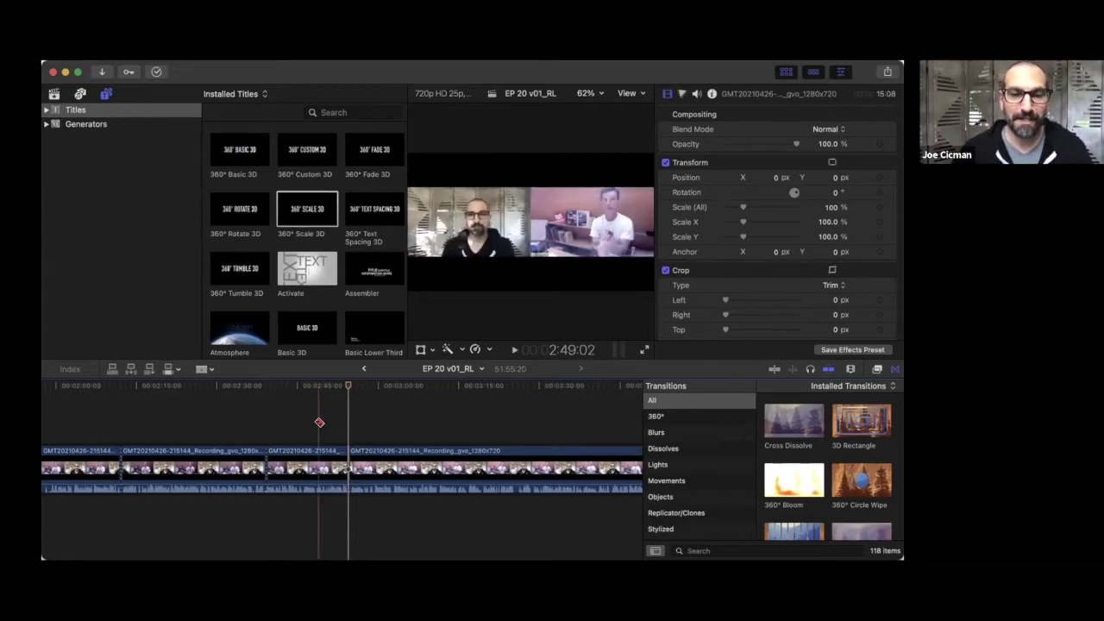
# - Play the following segment, pause at 3:02:16 and cut the interview recording at the playhead
pyautogui.hscroll(3, 293, 431)
pyautogui.press('space')
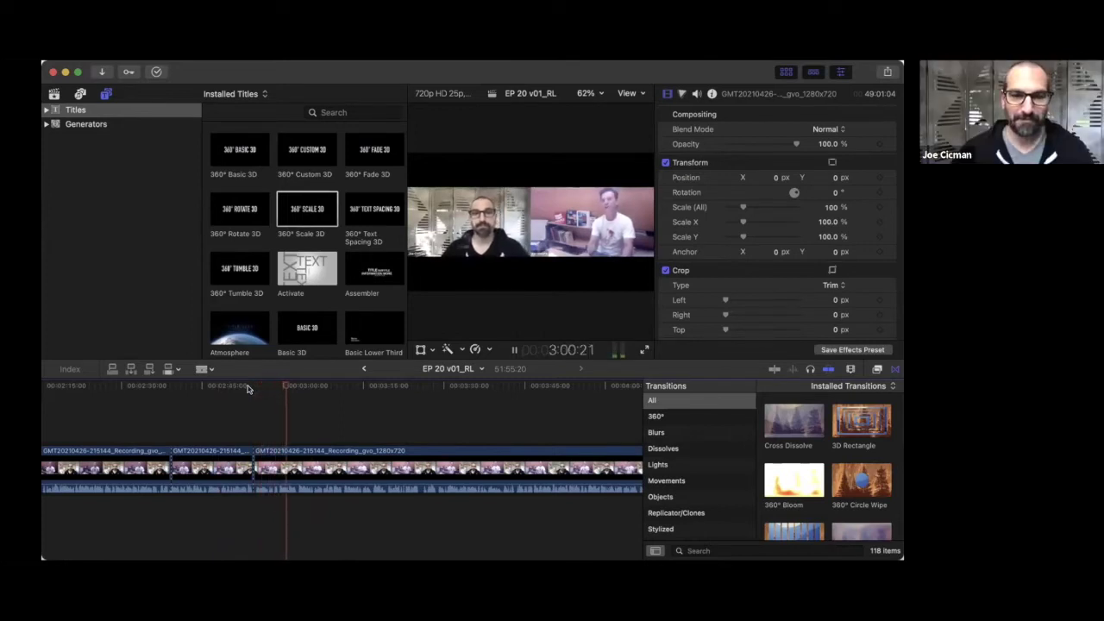
pyautogui.press('space')
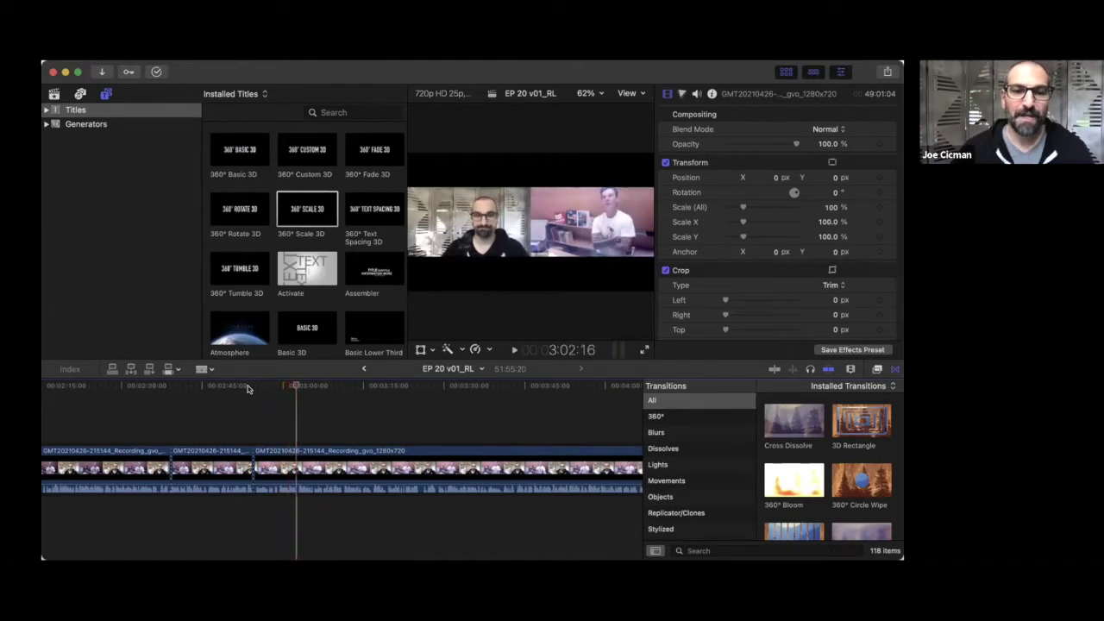
pyautogui.click(296, 463)
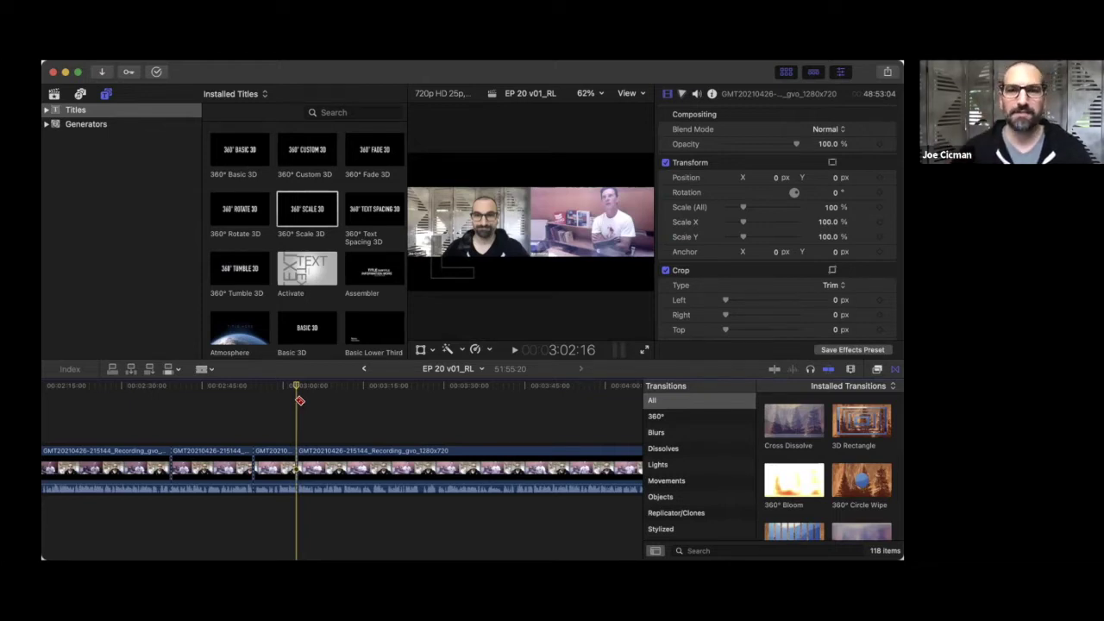
# - Review the footage after 3:02:16 and blade the interview recording at about 3:11 and at 3:16:19
pyautogui.press('space')
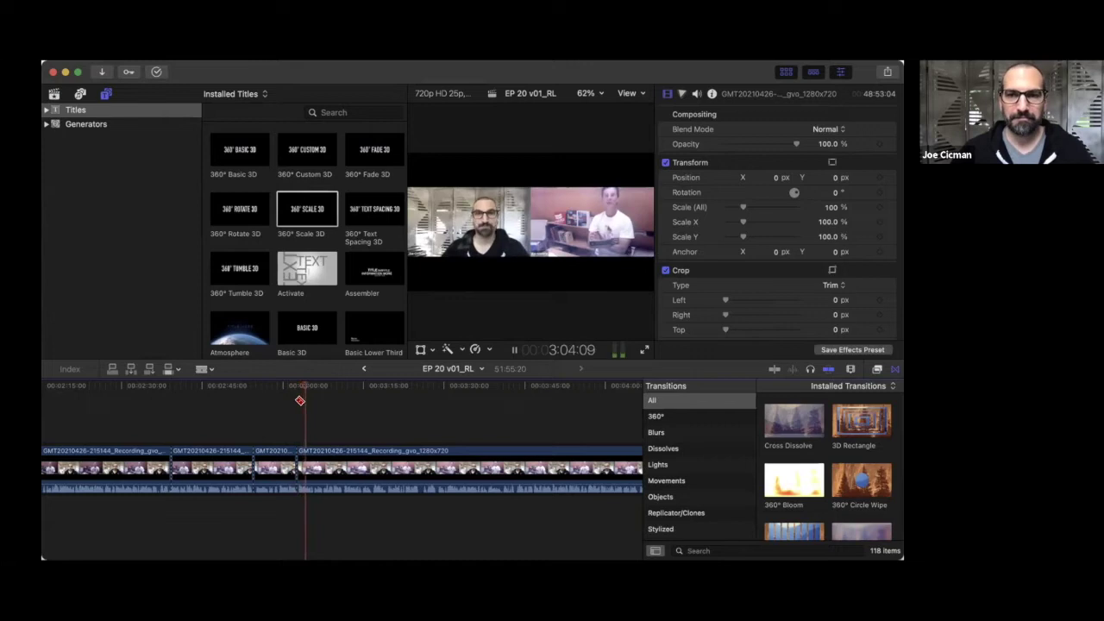
pyautogui.press('space')
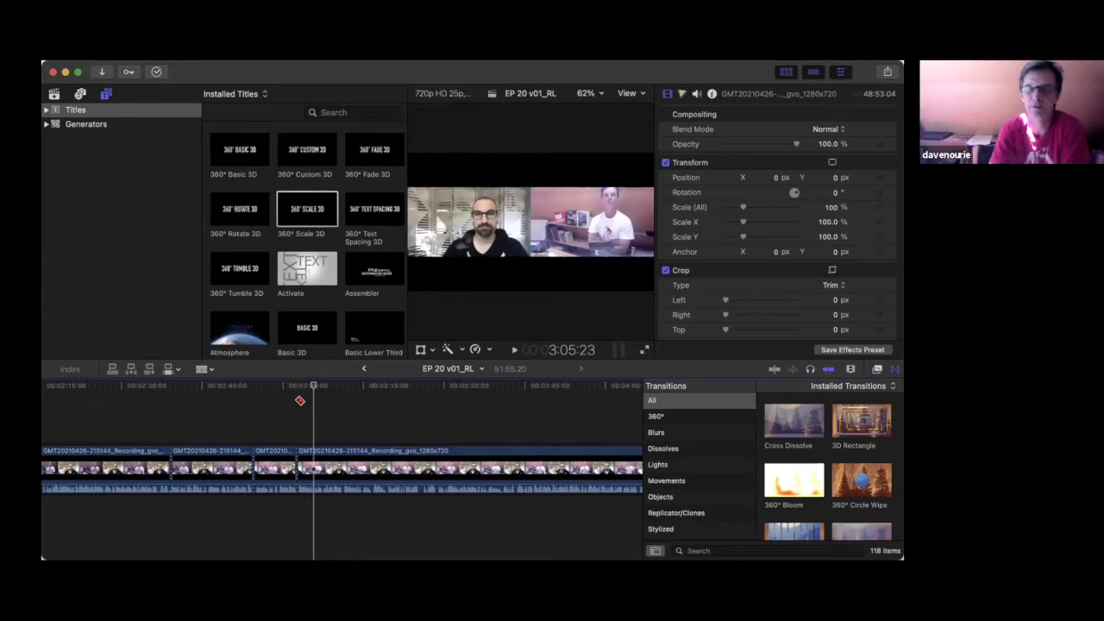
pyautogui.hscroll(3, 299, 400)
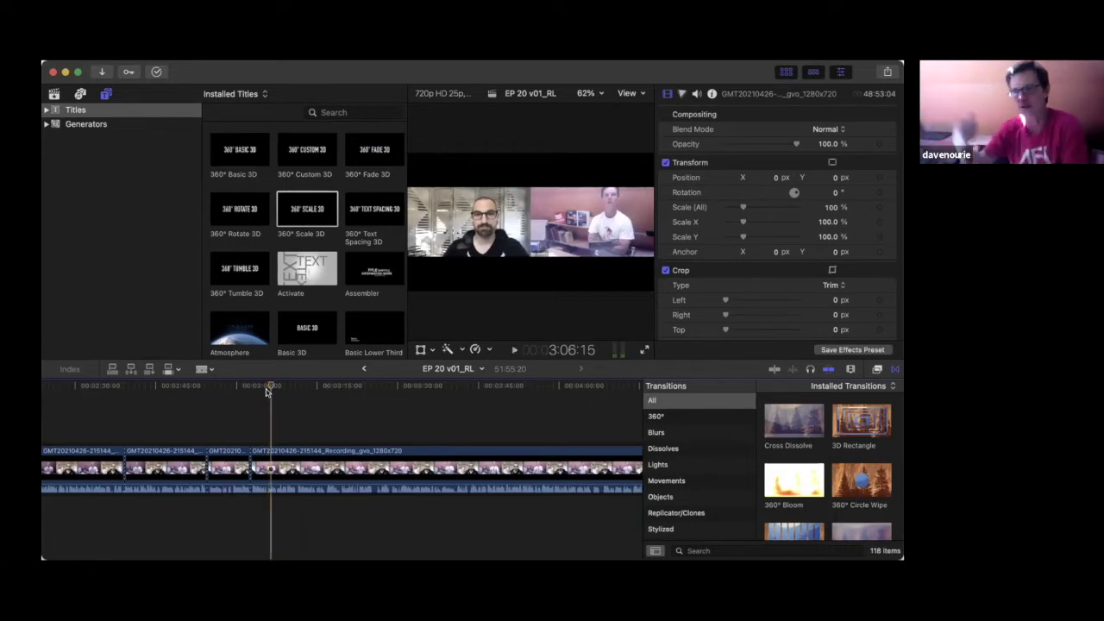
pyautogui.press('space')
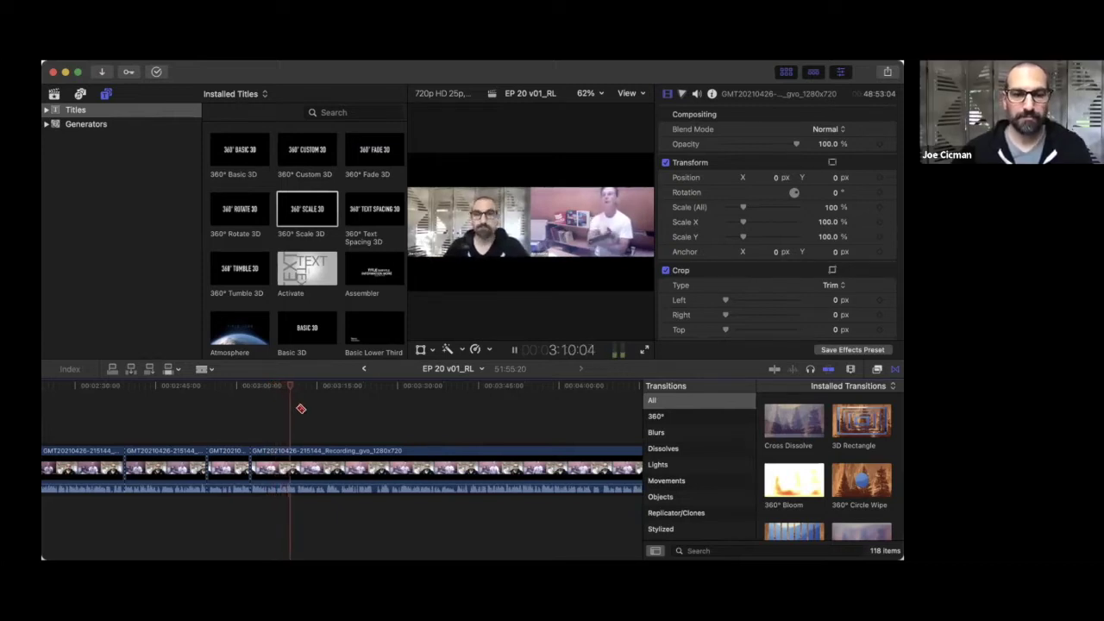
pyautogui.press('super+b')
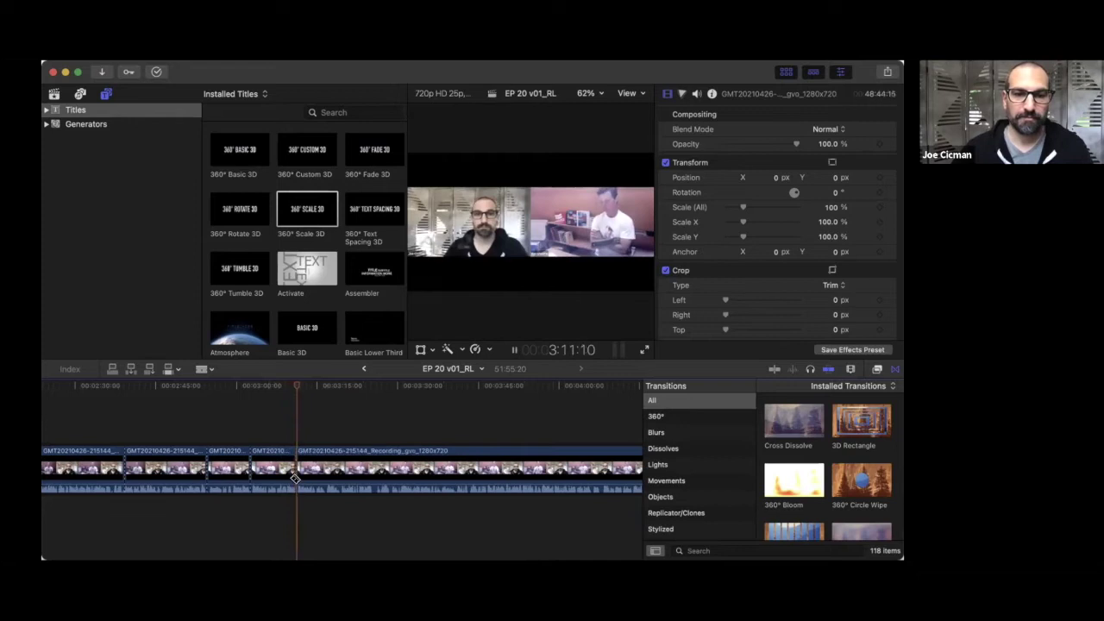
pyautogui.hscroll(3, 294, 477)
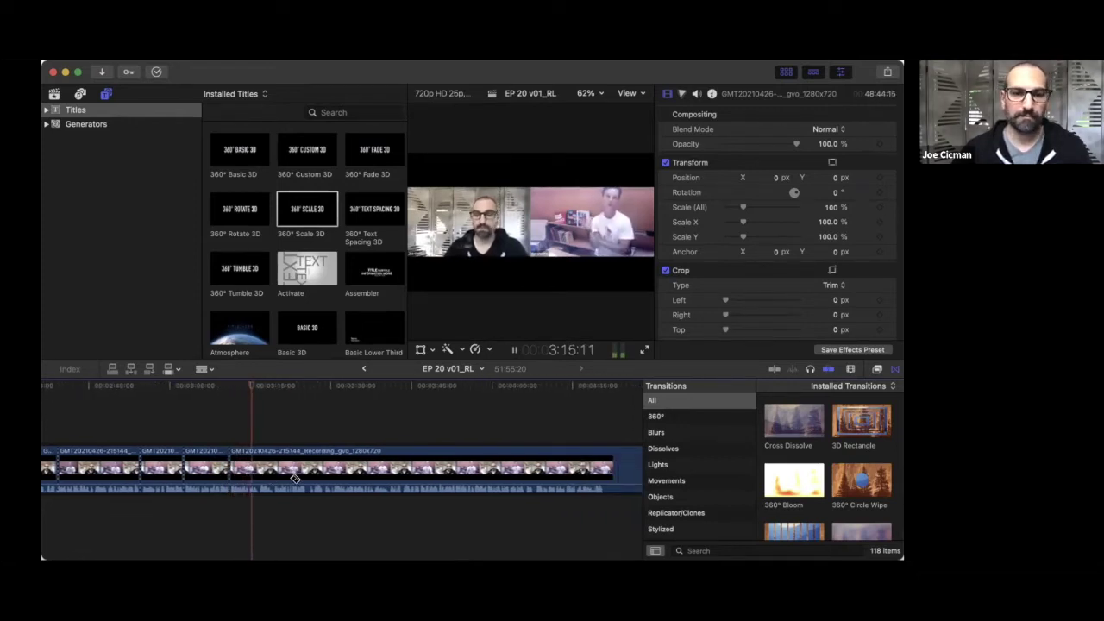
pyautogui.press('space')
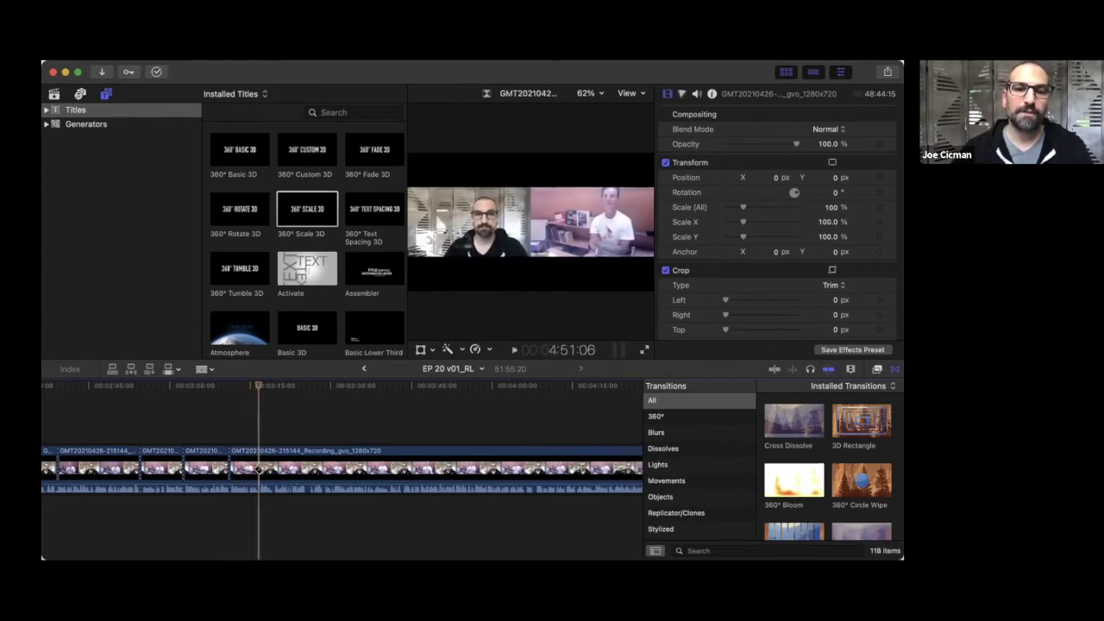
pyautogui.press('super+b')
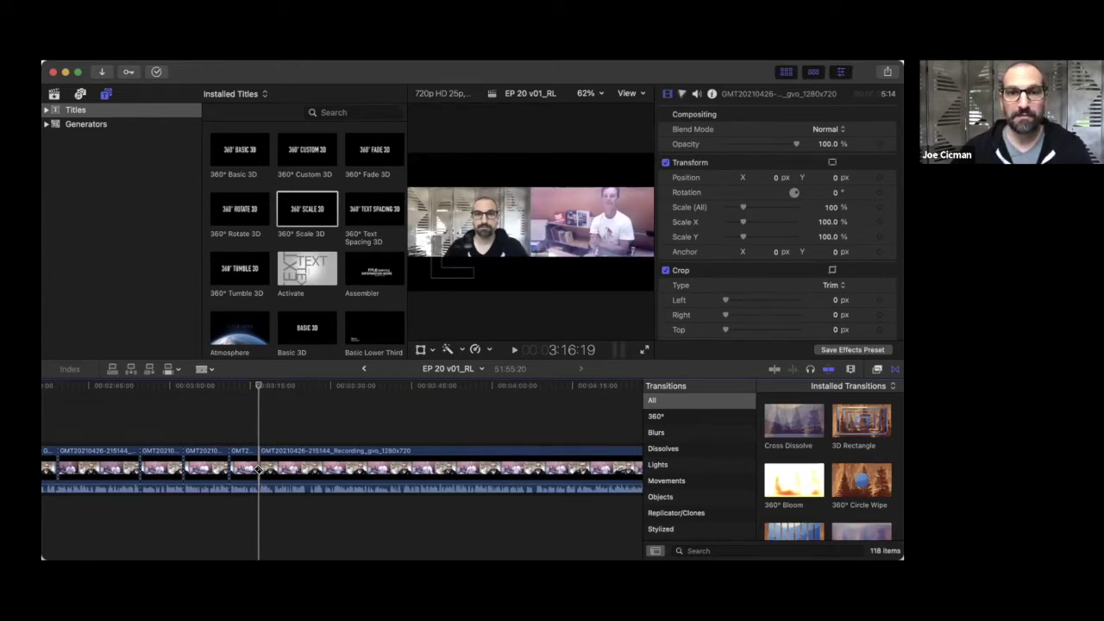
# - Return the playhead to the 3:16:19 cut, play onward and blade the recording at about 3:25 and 3:43
pyautogui.press('space')
pyautogui.hscroll(3, 257, 469)
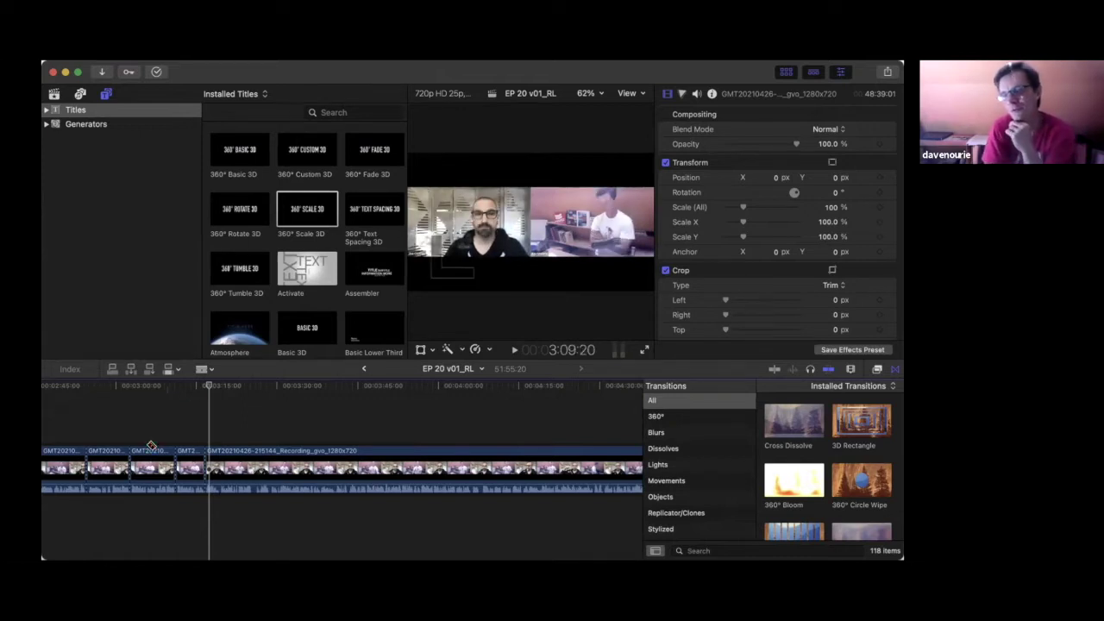
pyautogui.moveTo(208, 389); pyautogui.dragTo(205, 389)
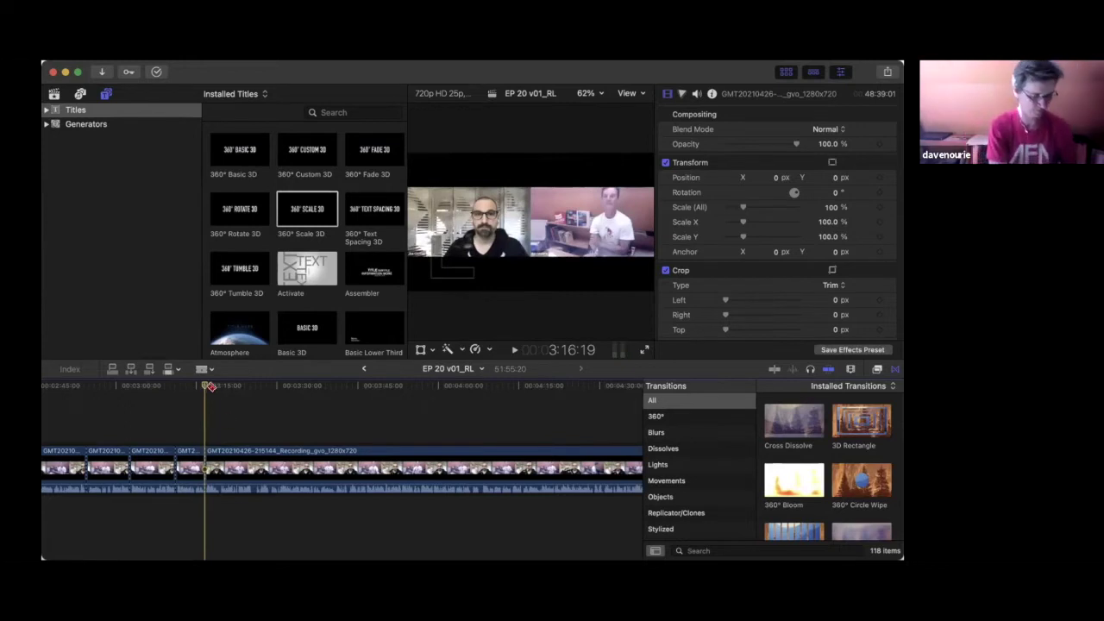
pyautogui.press('space')
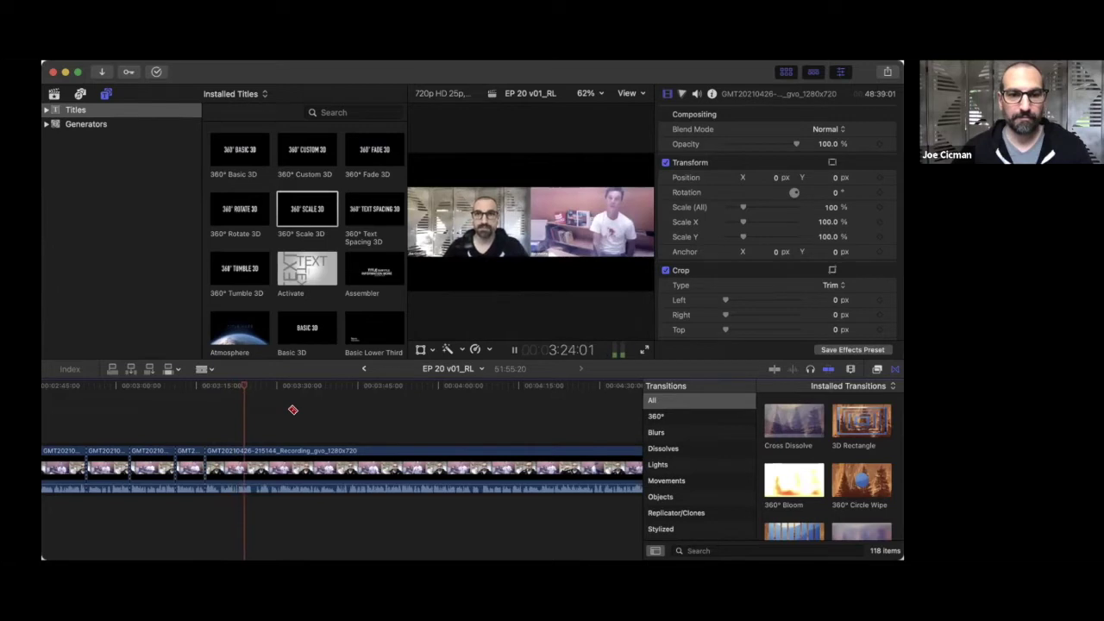
pyautogui.click(253, 466)
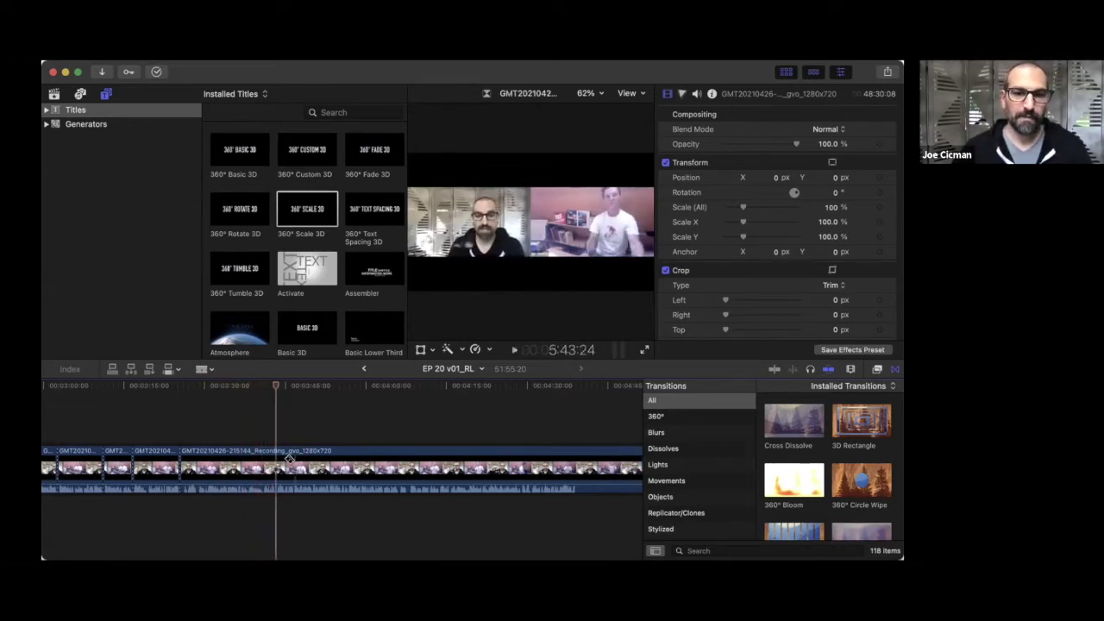
pyautogui.press('super+b')
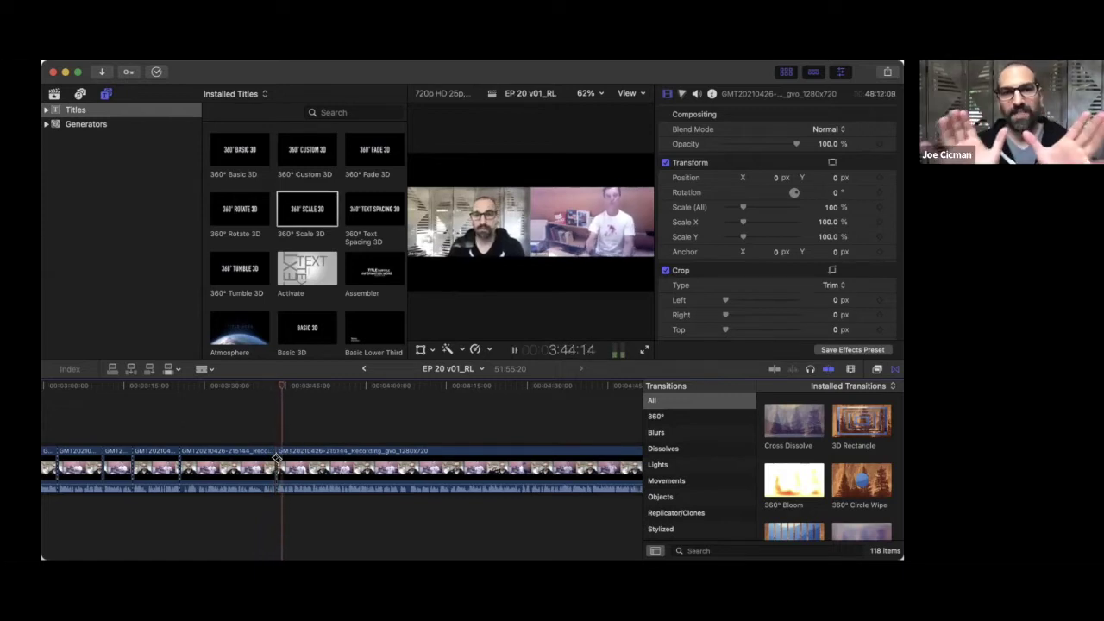
# - Resume playback past the 3:43 cut and blade the interview recording at about 3:50 and 3:56
pyautogui.press('space')
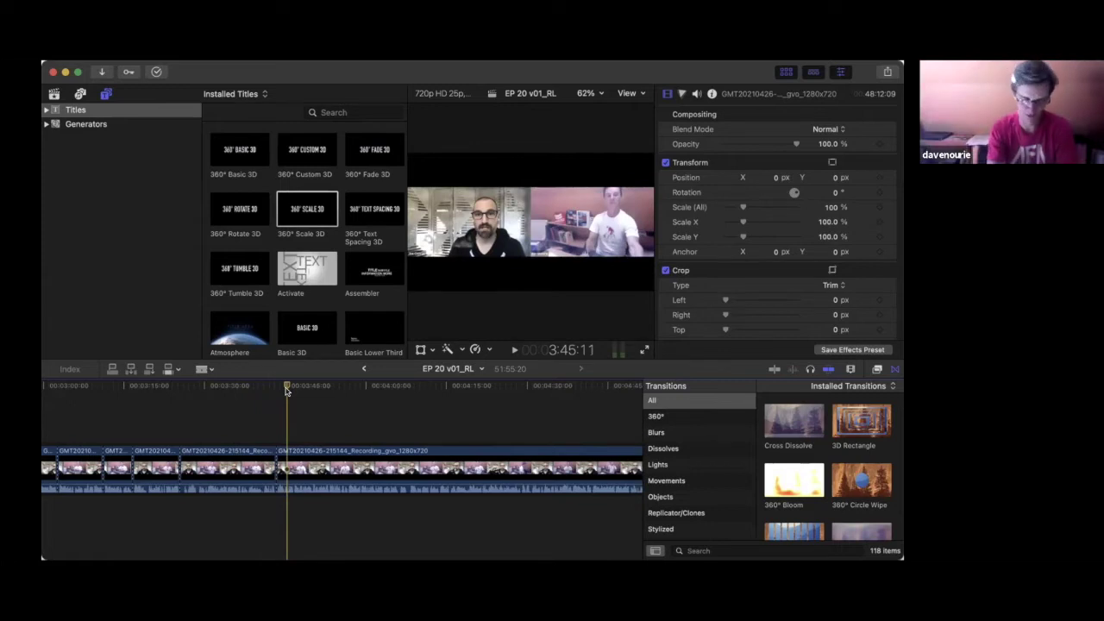
pyautogui.press('space')
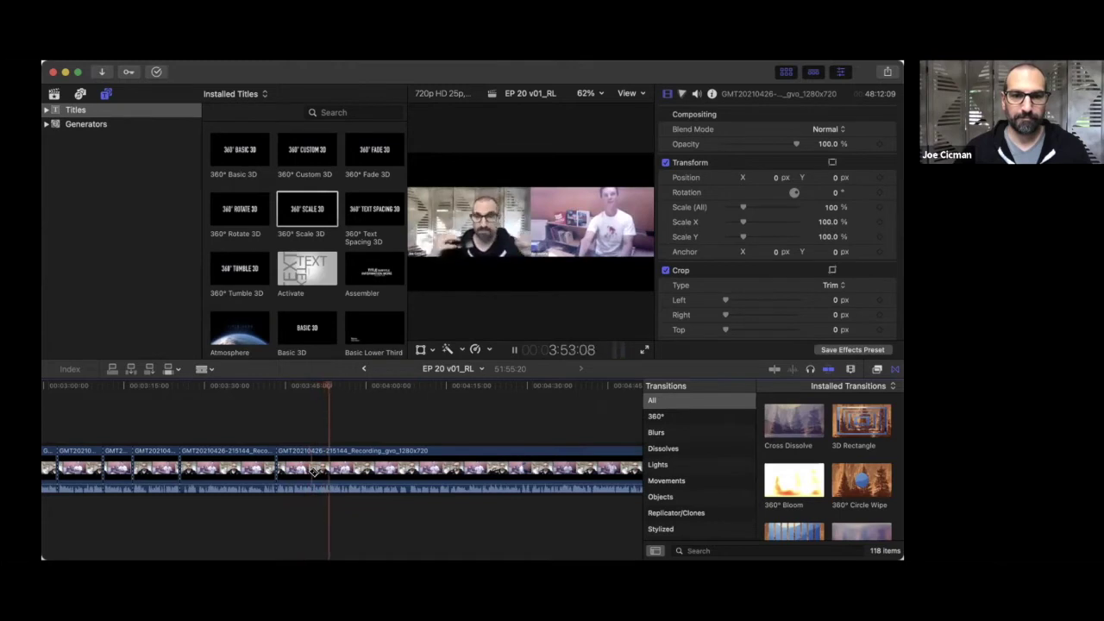
pyautogui.hscroll(5, 314, 473)
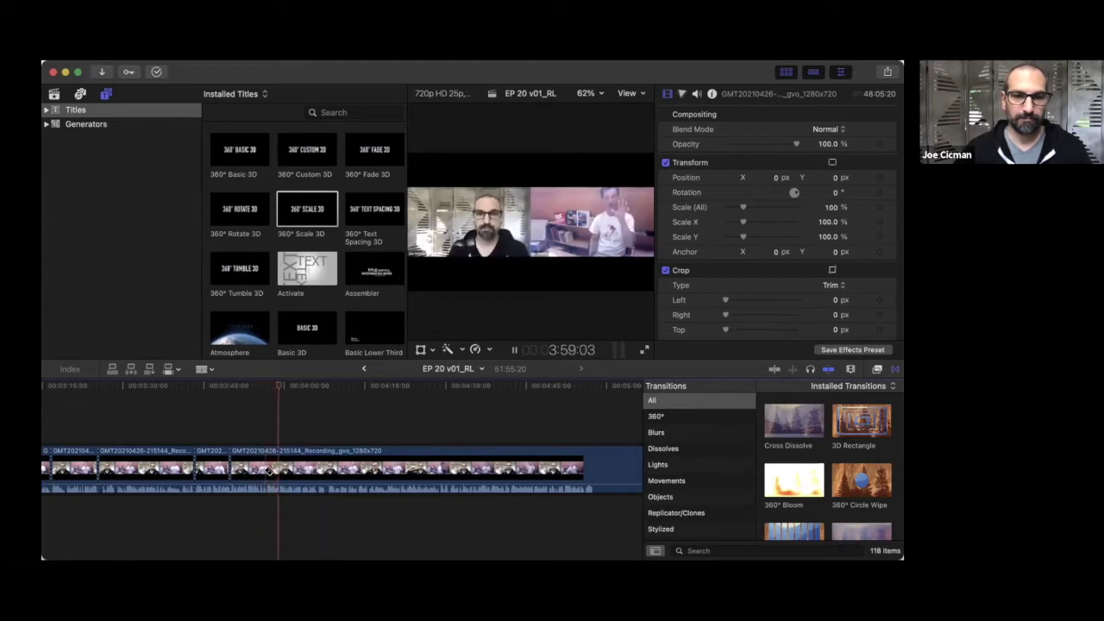
pyautogui.hscroll(3, 348, 422)
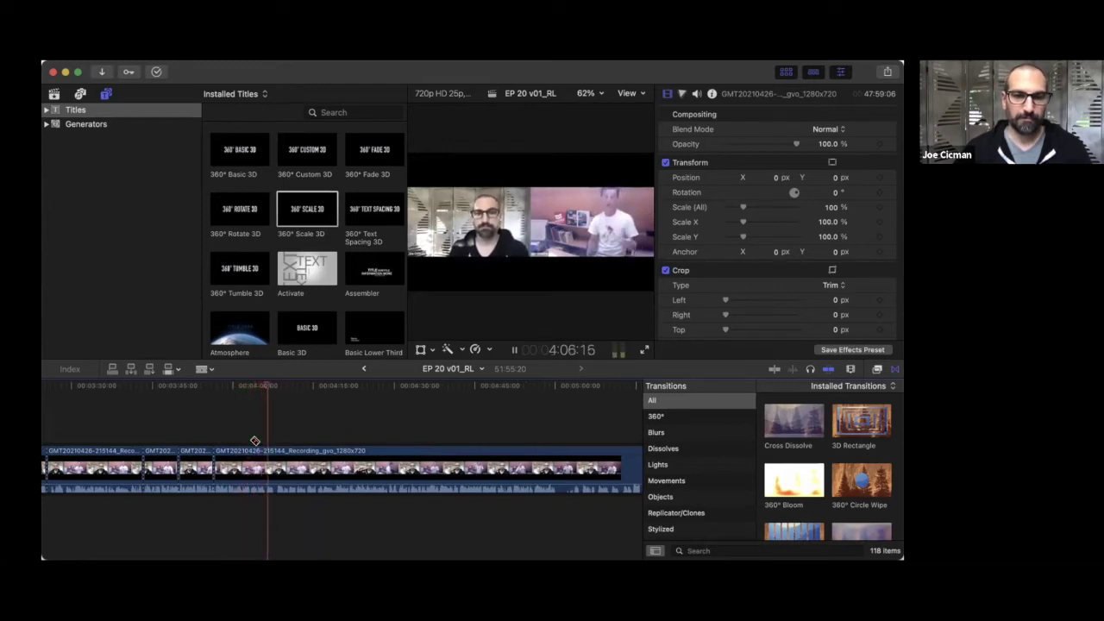
# - Blade the interview recording at about 4:06 during playback, play on, pause at 4:19:09 and cut it there
pyautogui.press('super+b')
pyautogui.press('space')
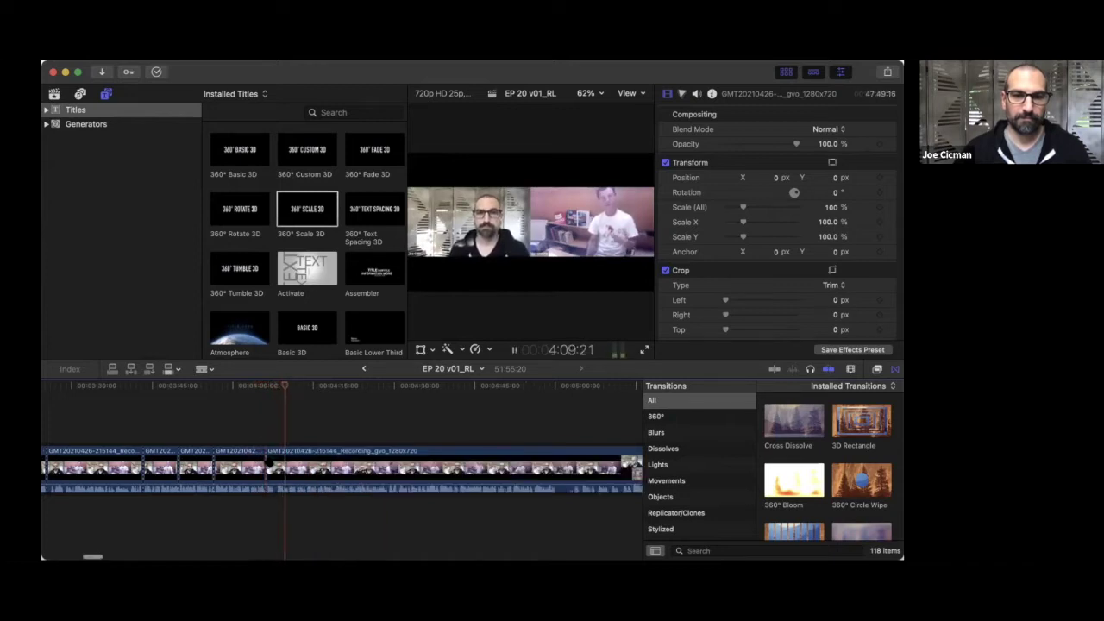
pyautogui.hscroll(2, 270, 464)
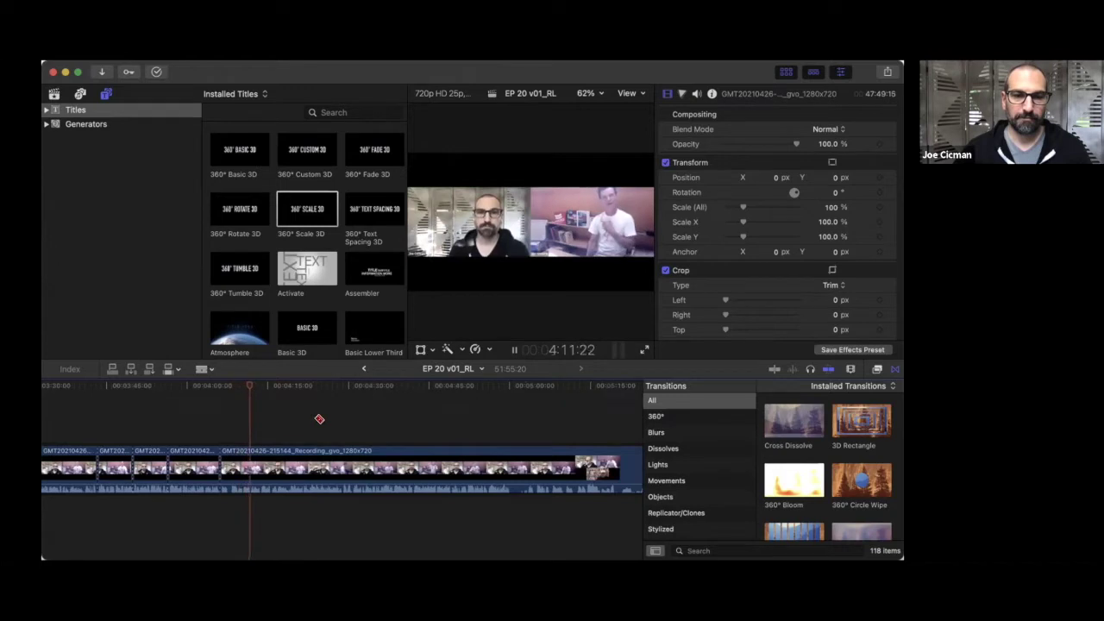
pyautogui.hscroll(2, 319, 419)
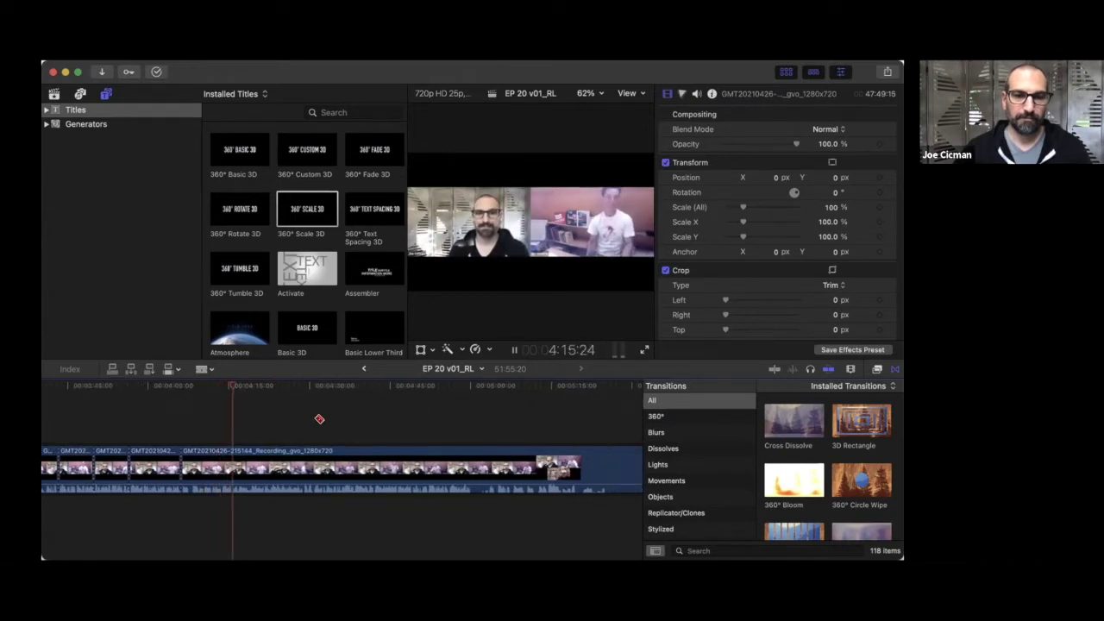
pyautogui.press('super+equal')
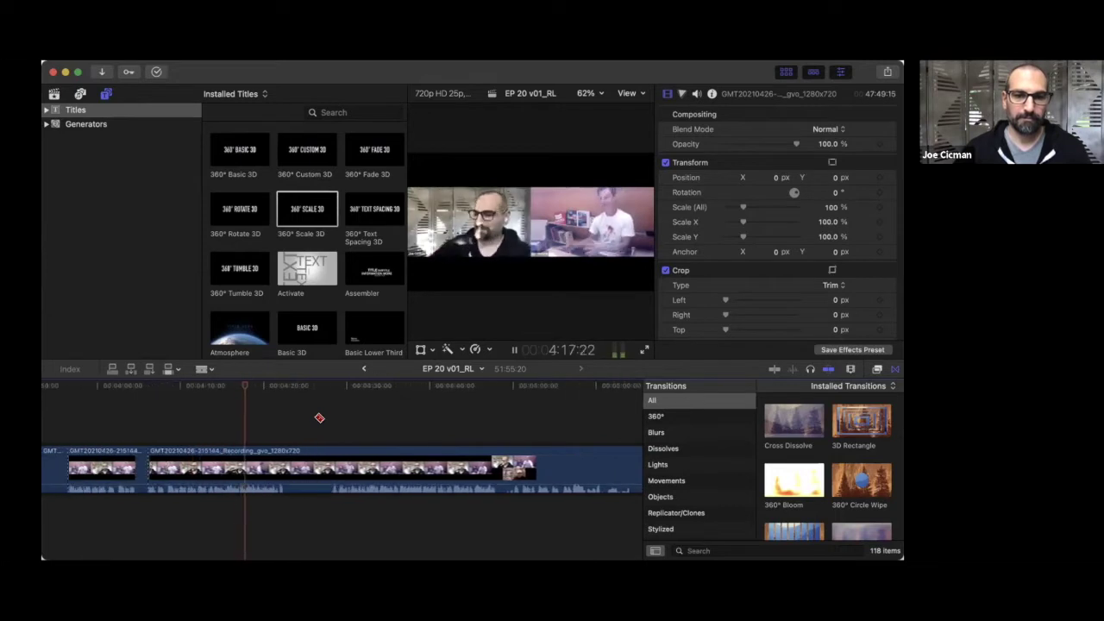
pyautogui.press('space')
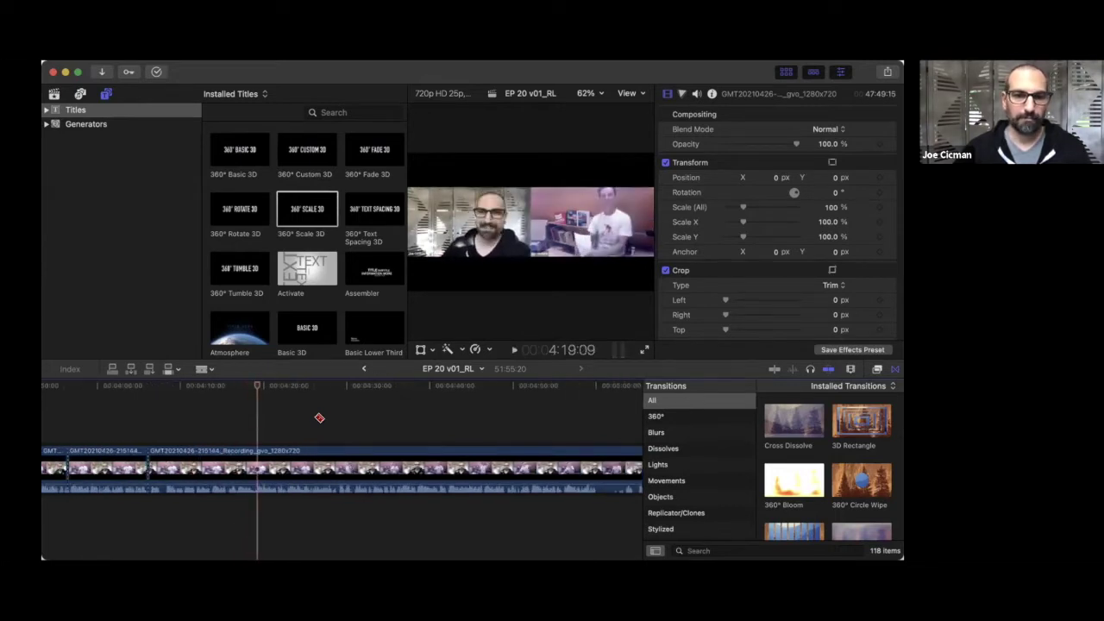
pyautogui.press('super+b')
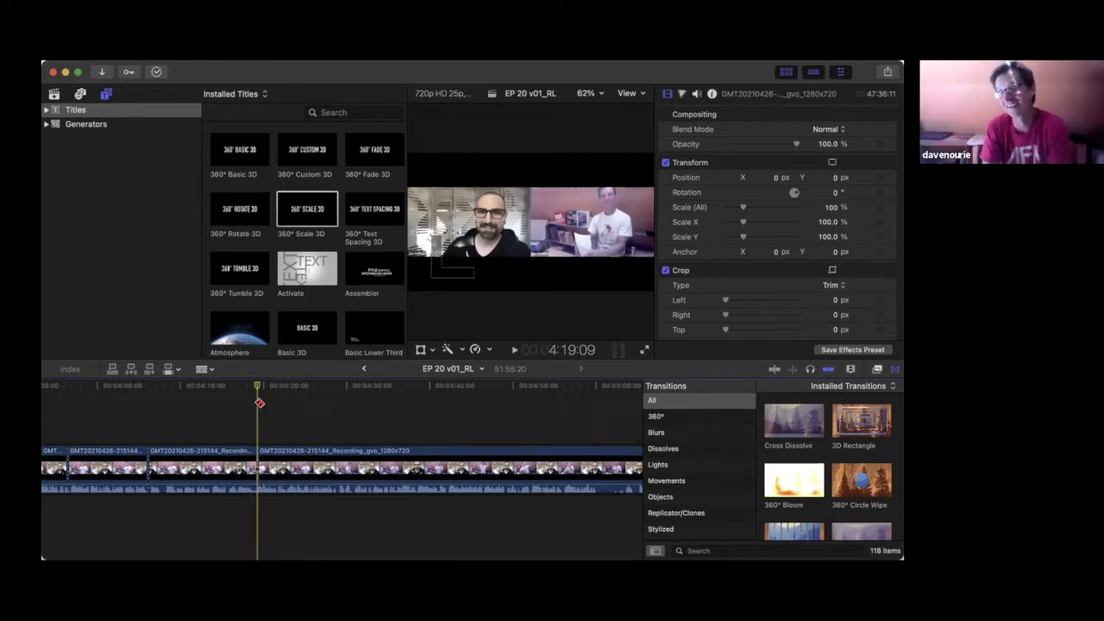
# - Play the footage after the 4:19:09 cut, skip ahead and blade the interview recording at 5:01:02
pyautogui.hscroll(3, 260, 403)
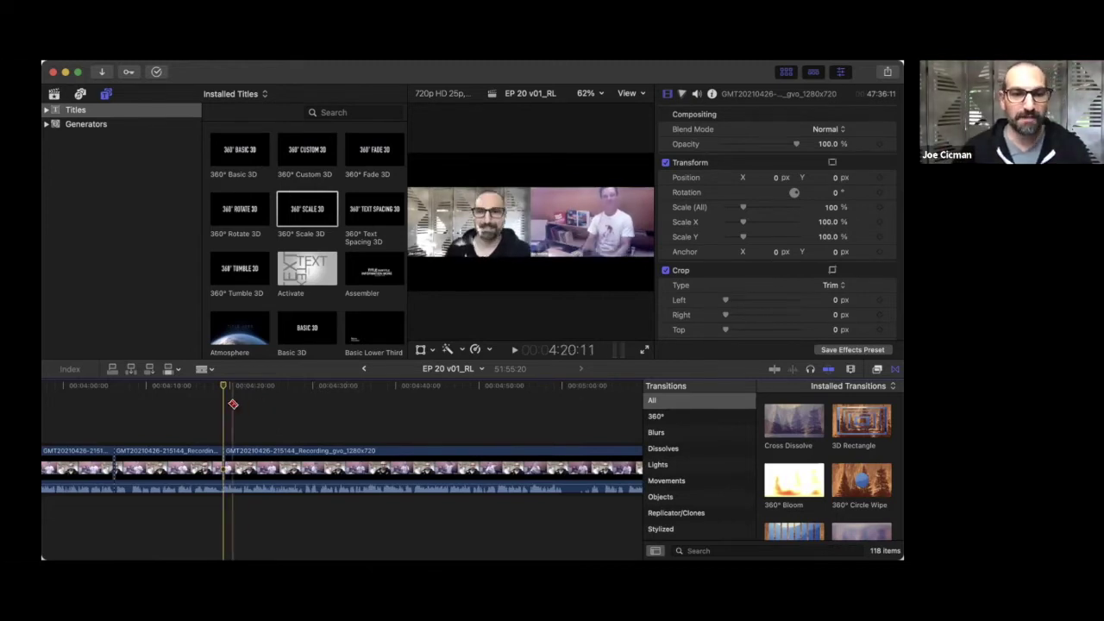
pyautogui.press('space')
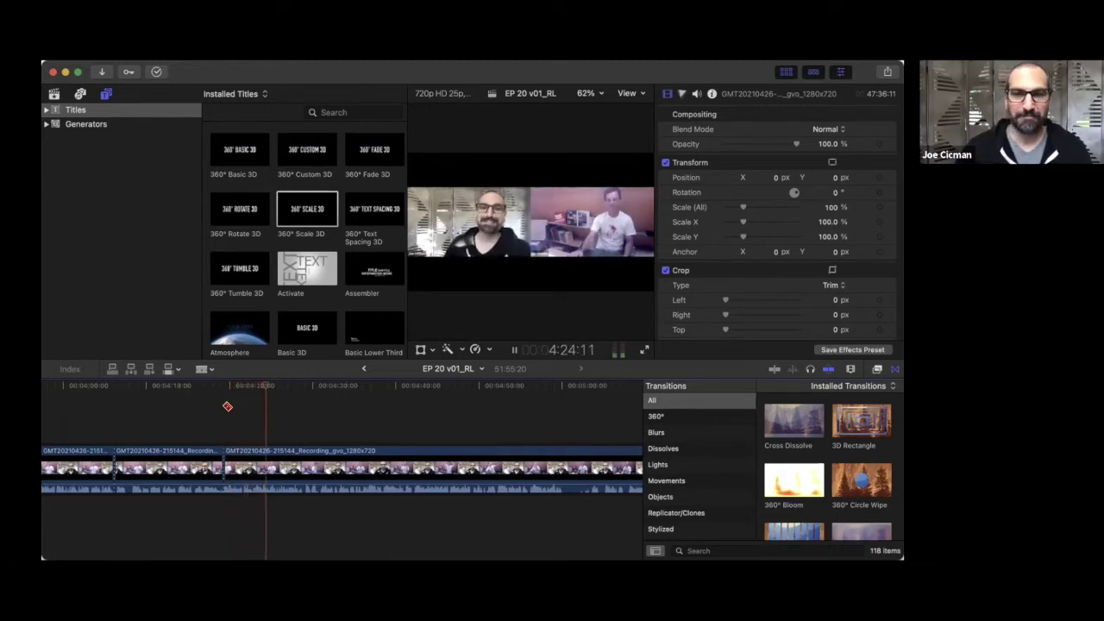
pyautogui.press('space')
pyautogui.hscroll(8, 409, 414)
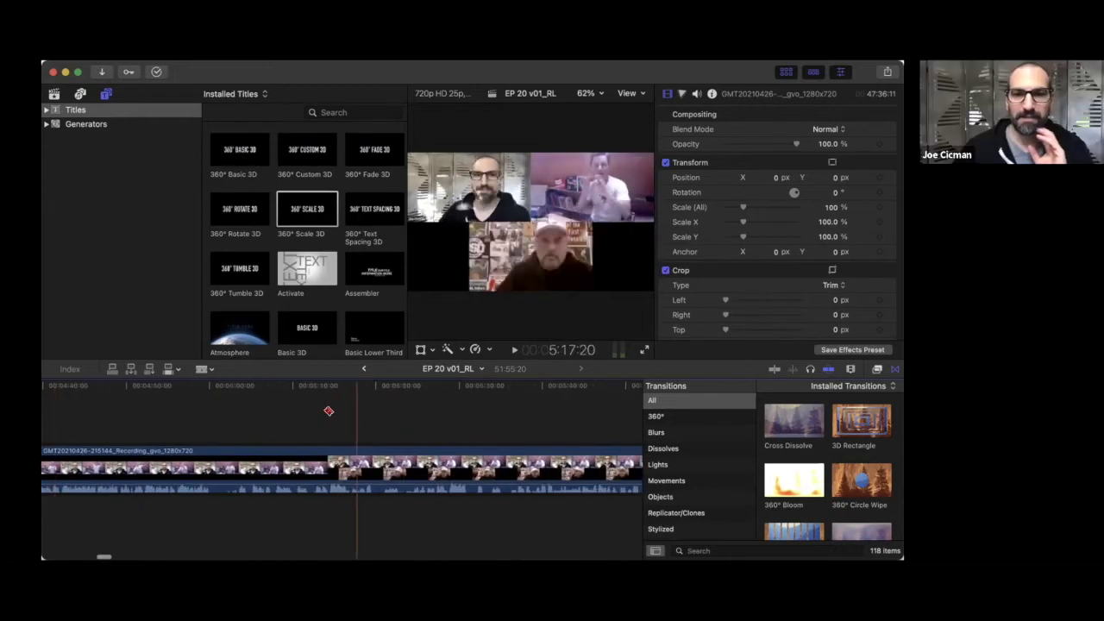
pyautogui.click(220, 455)
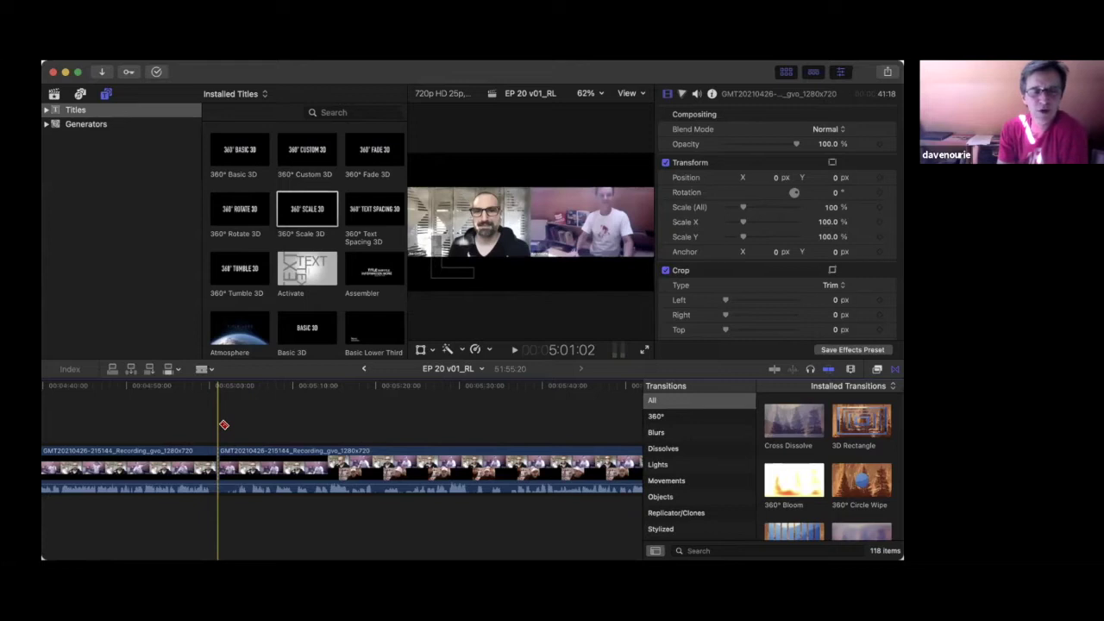
# - Move the playhead back to before 4:30, play onward and blade the interview recording at about 4:29 and 4:42
pyautogui.hscroll(-5, 223, 424)
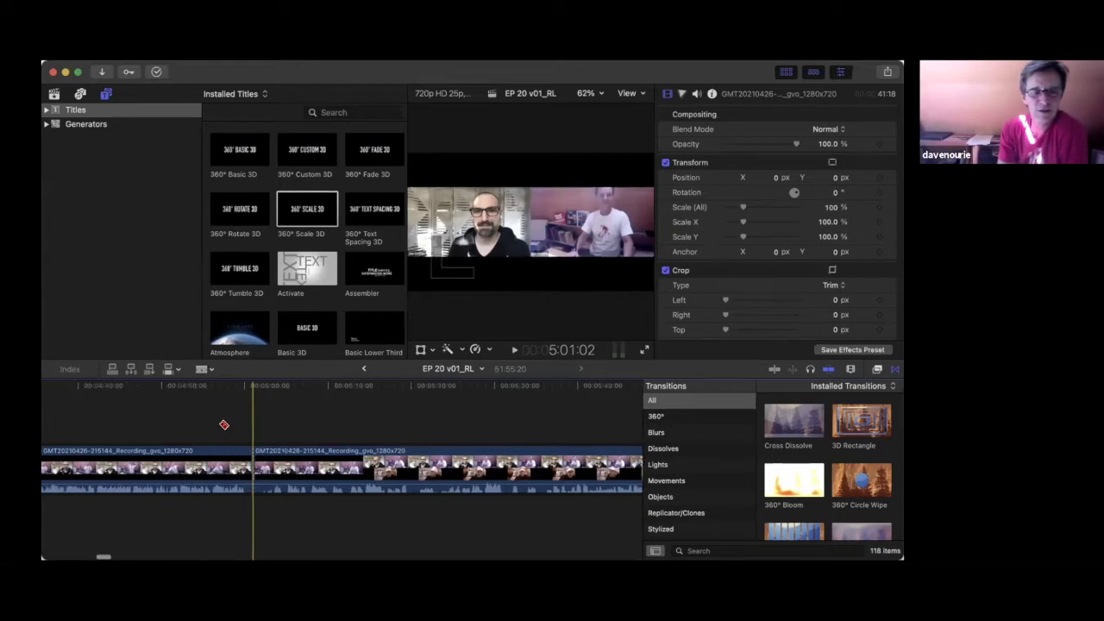
pyautogui.click(101, 402)
pyautogui.press('space')
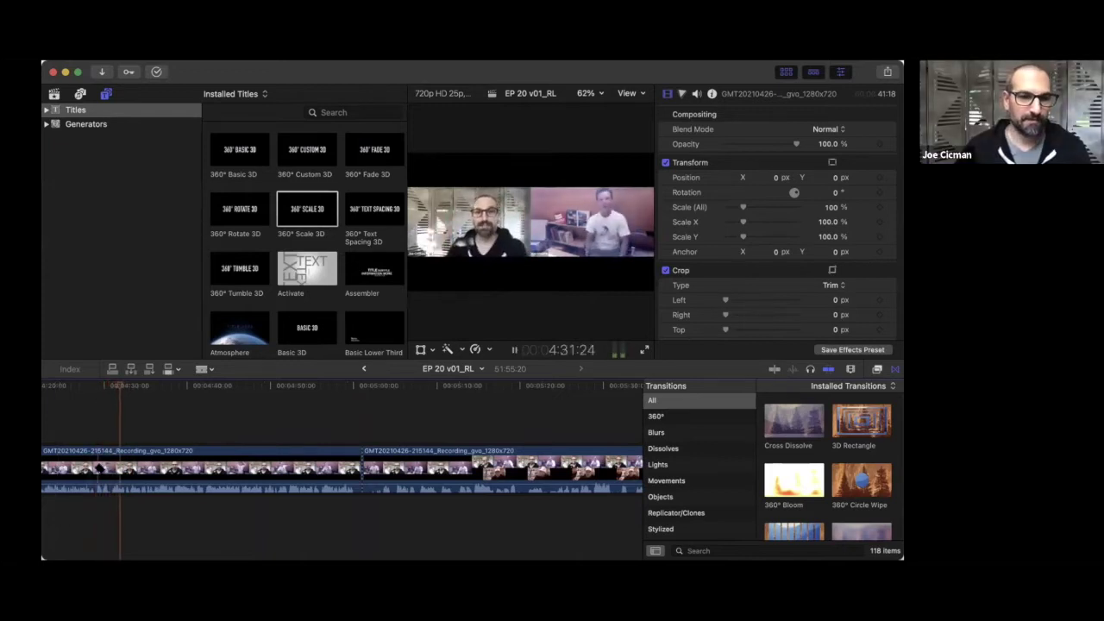
pyautogui.press('super+b')
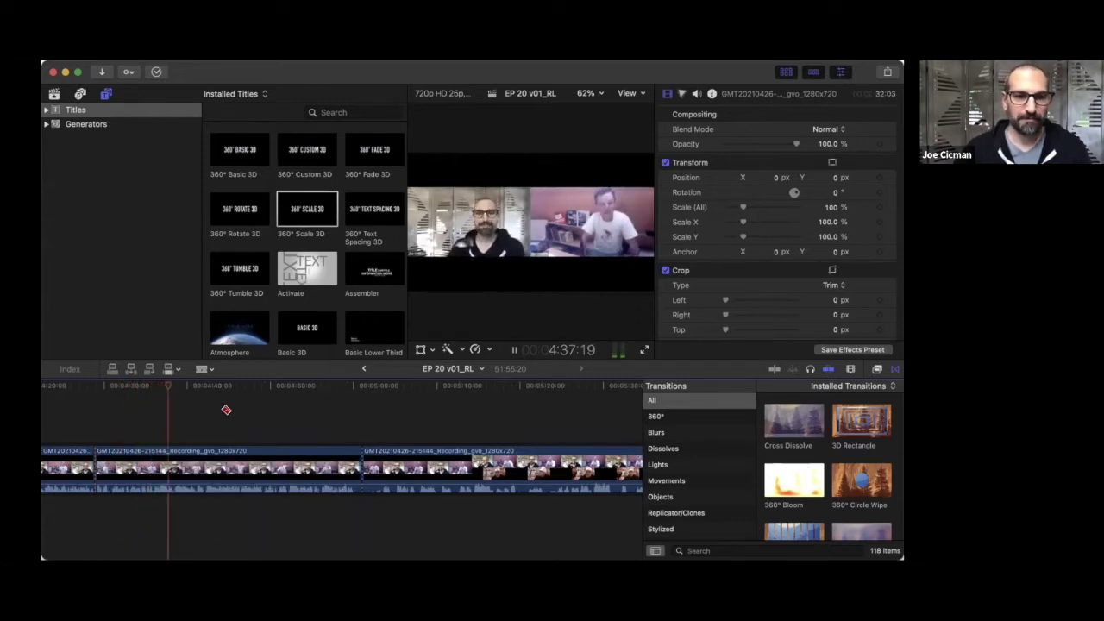
pyautogui.hscroll(2, 225, 408)
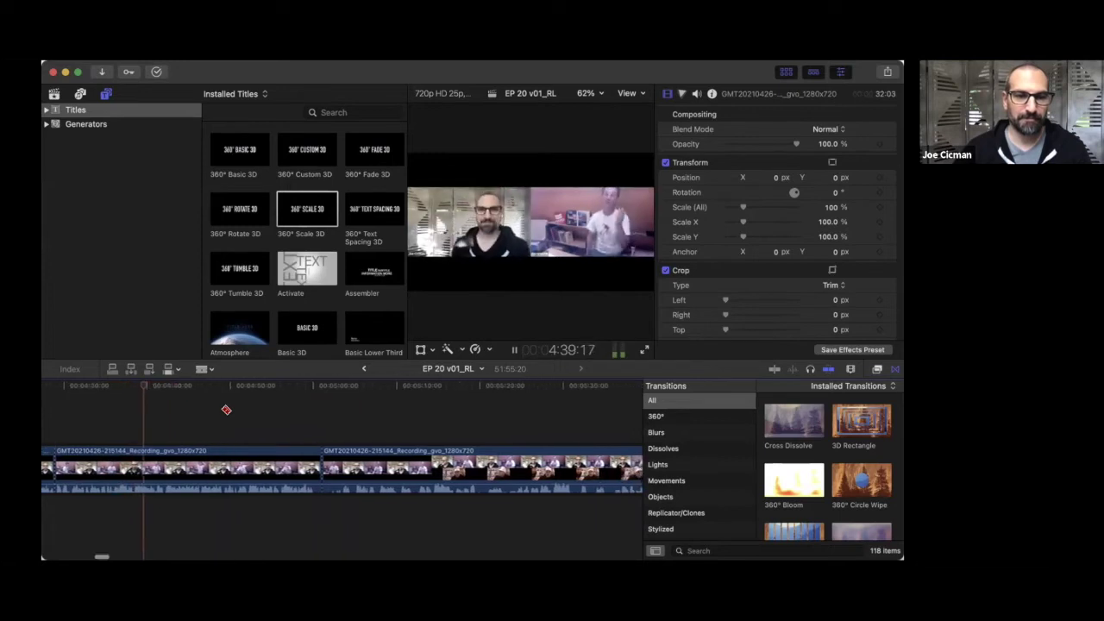
pyautogui.hscroll(2, 216, 419)
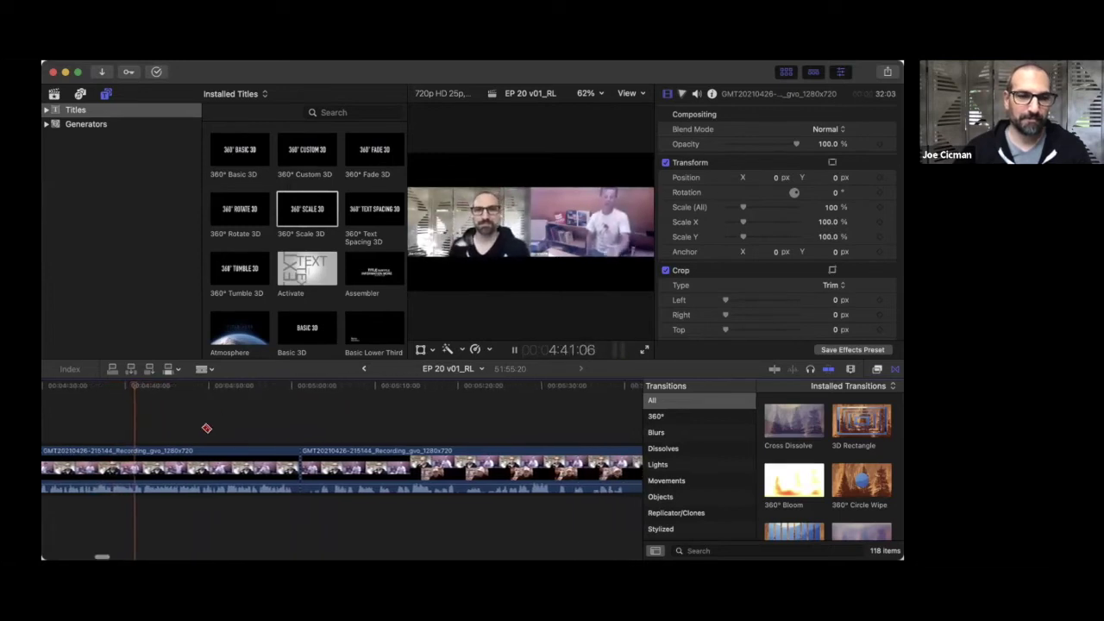
pyautogui.click(144, 475)
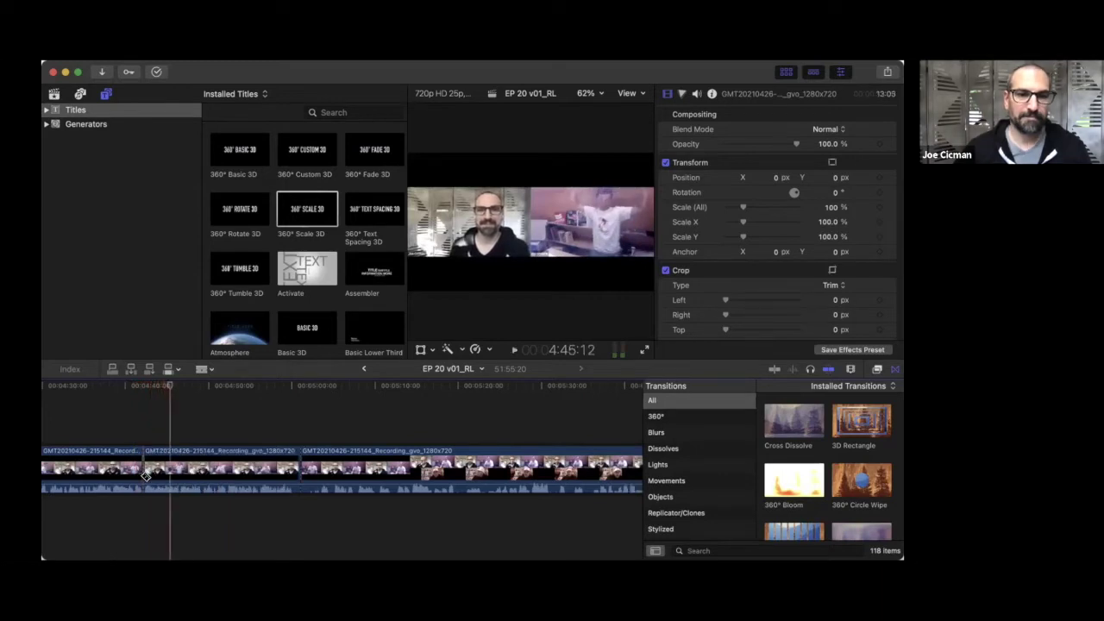
# - Play on past the 4:42 cut, pause at 5:01:08, blade the interview recording at about 4:56 and resume playback
pyautogui.hscroll(2, 145, 475)
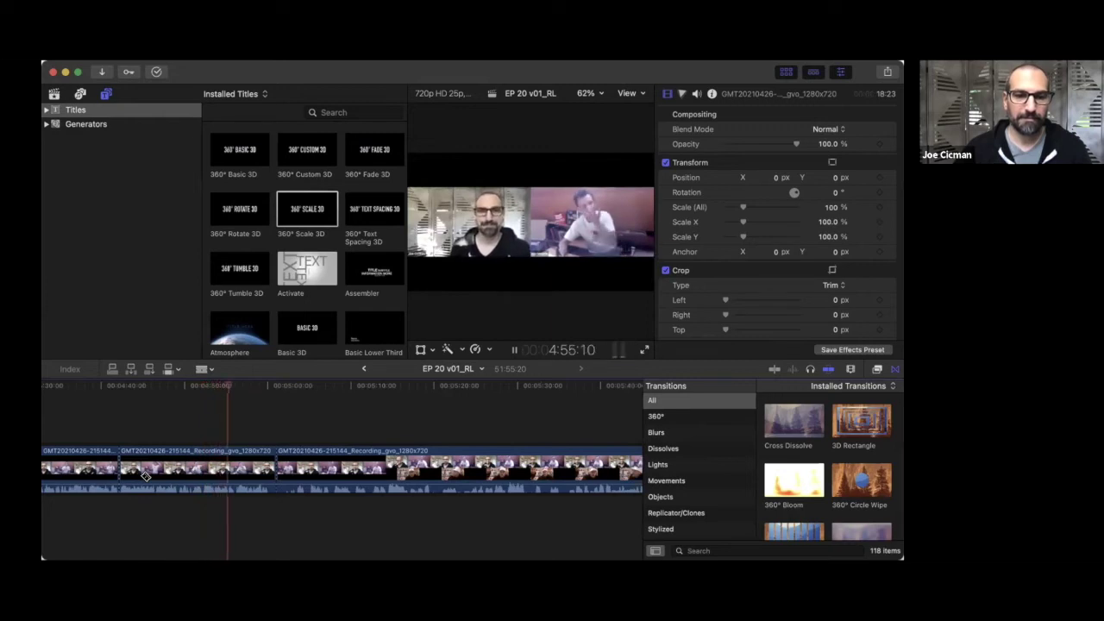
pyautogui.hscroll(2, 173, 467)
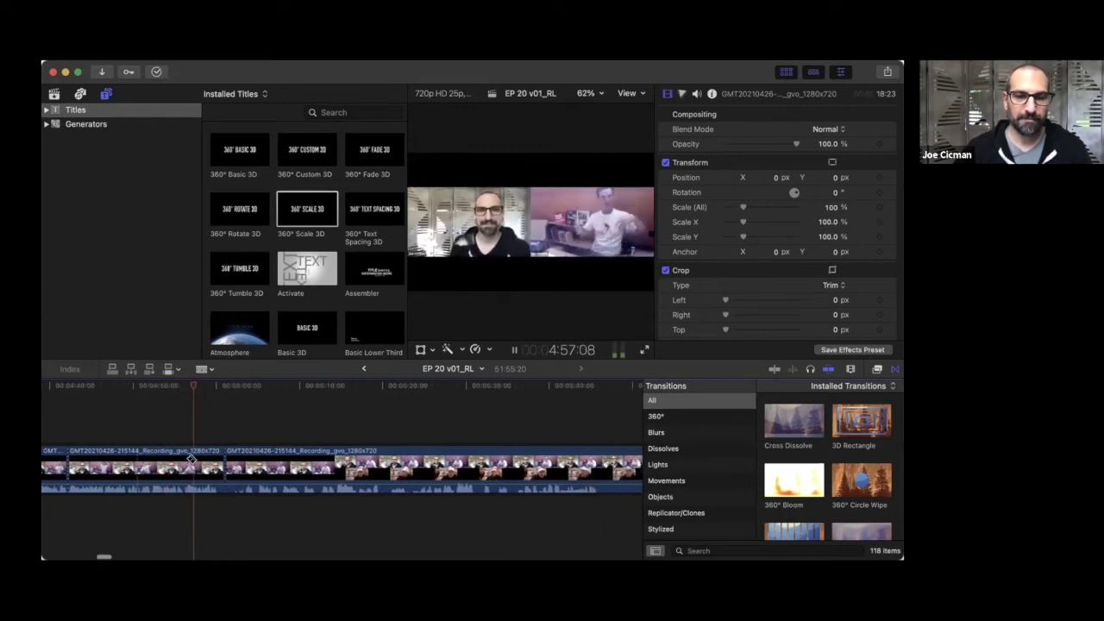
pyautogui.hscroll(1, 192, 460)
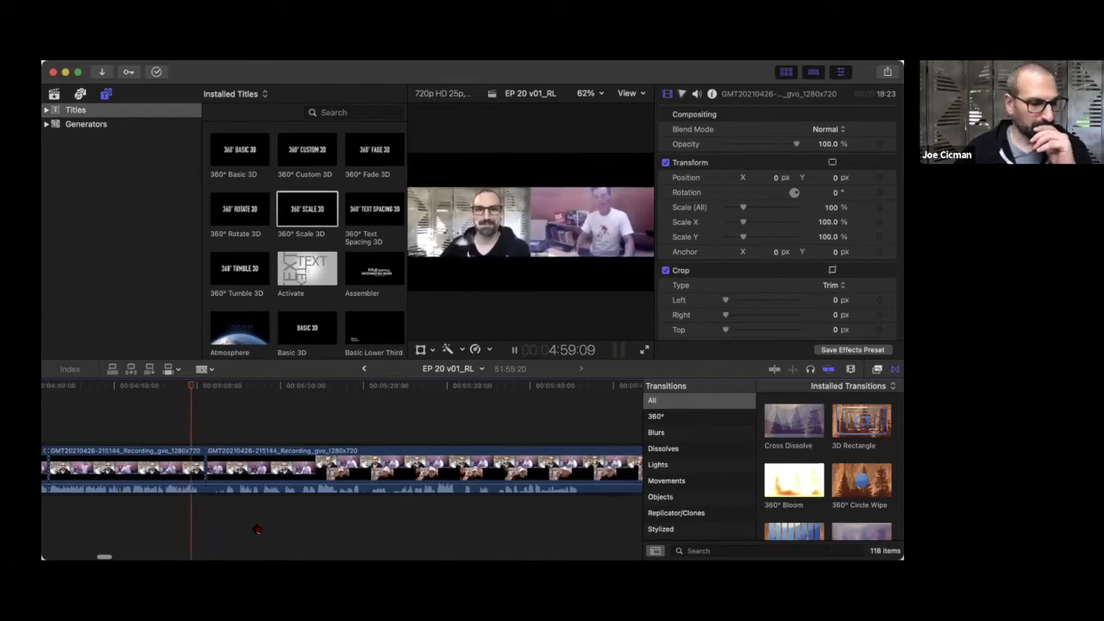
pyautogui.press('space')
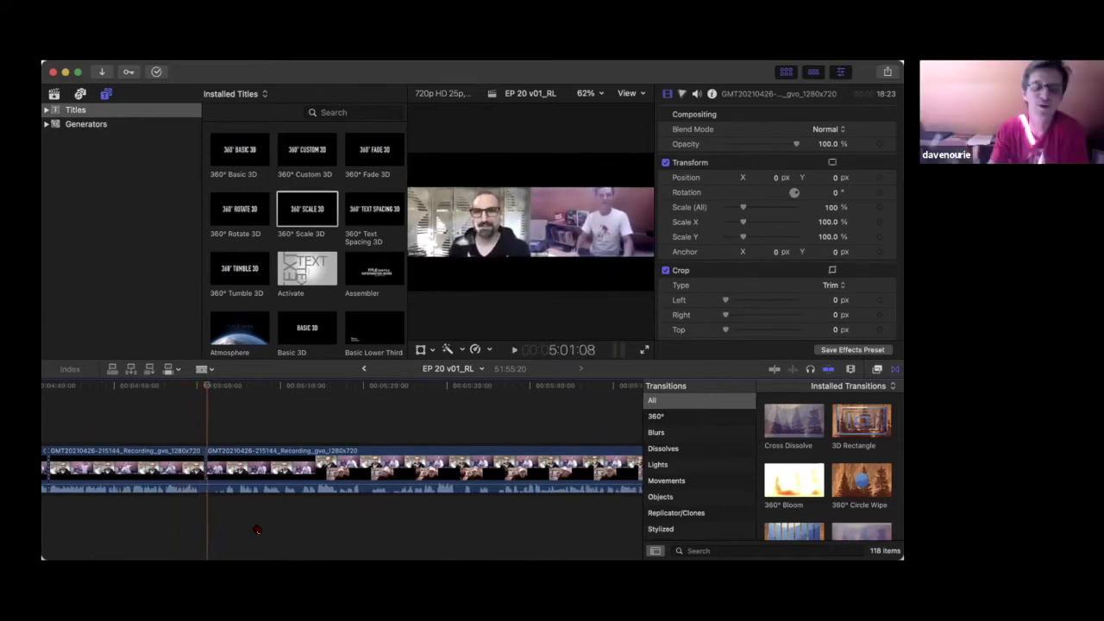
pyautogui.click(167, 474)
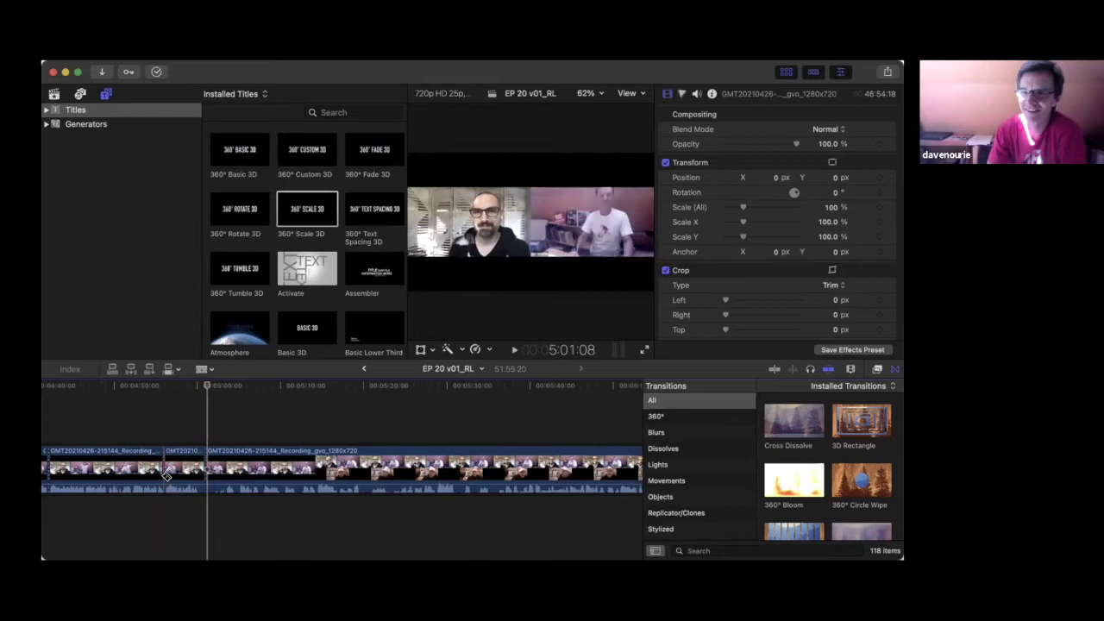
pyautogui.press('space')
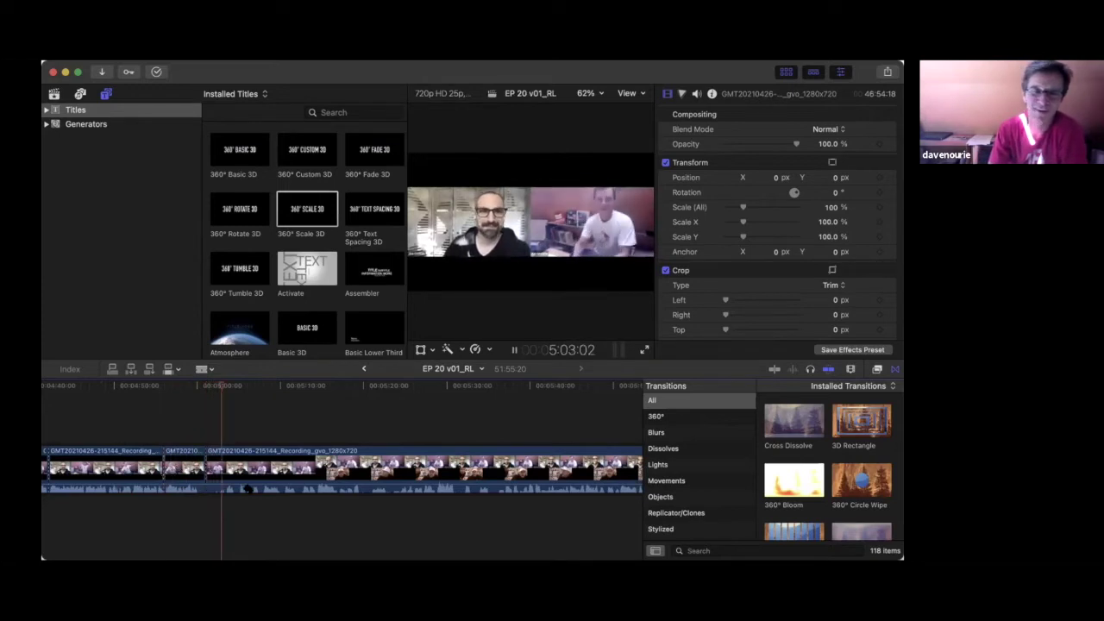
pyautogui.click(54, 94)
pyautogui.press('space')
pyautogui.click(105, 94)
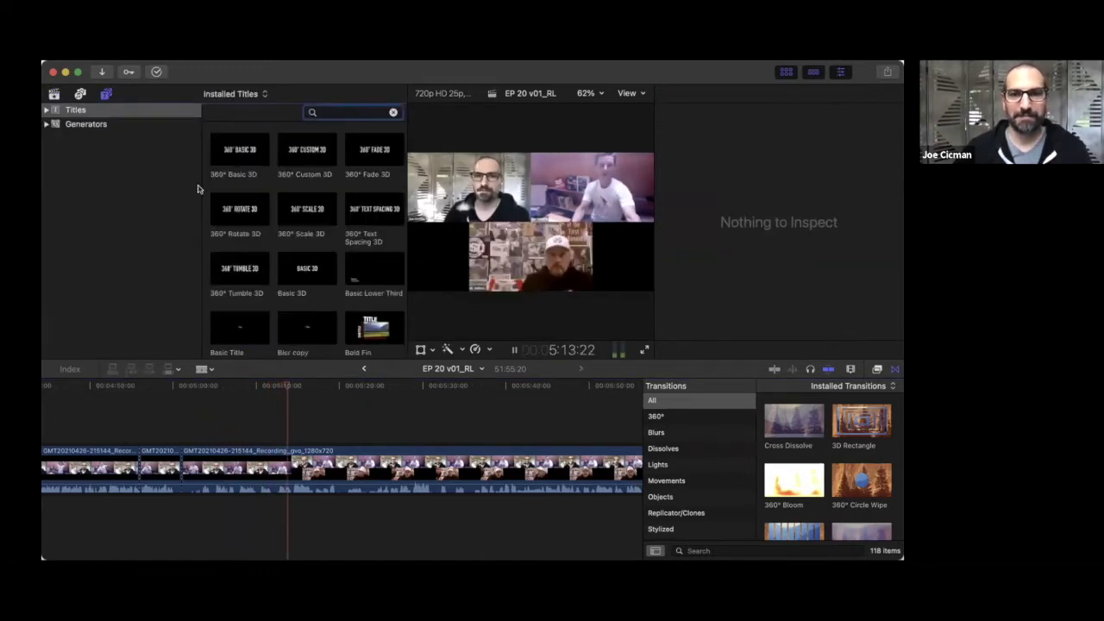
# - Follow the playback through the three-person section and blade the interview recording at about 5:49
pyautogui.hscroll(3, 328, 389)
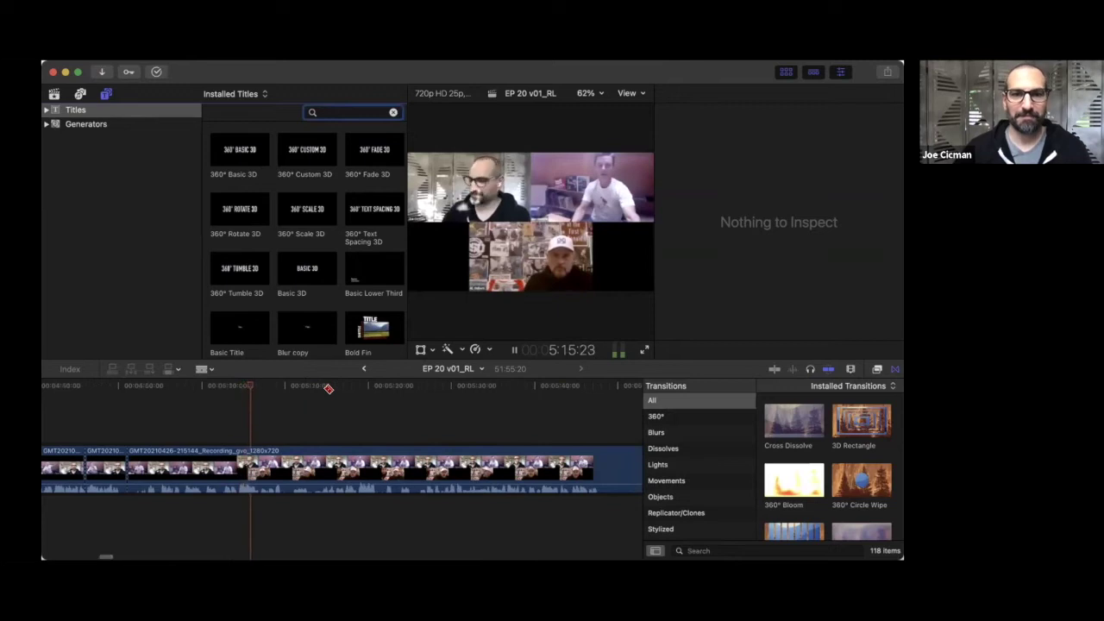
pyautogui.hscroll(1, 329, 389)
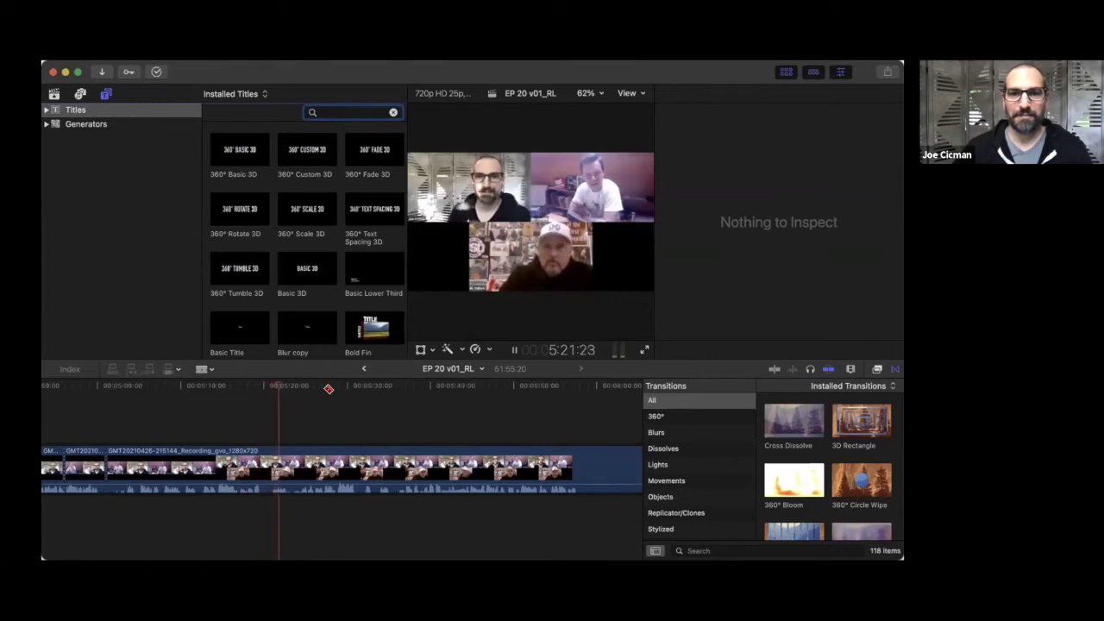
pyautogui.hscroll(2, 329, 389)
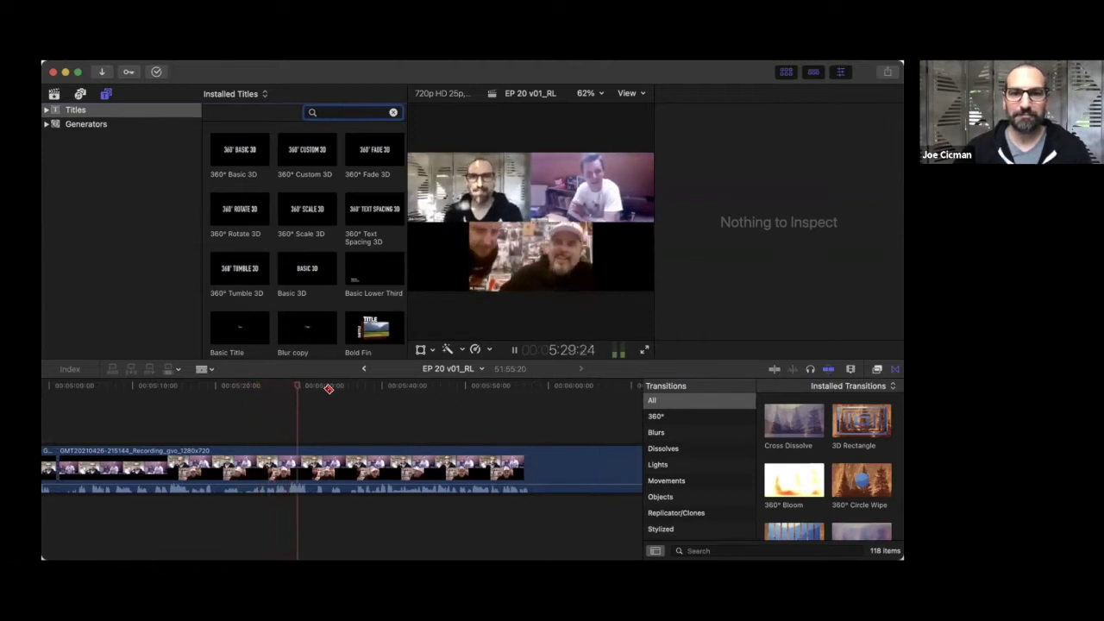
pyautogui.hscroll(3, 327, 388)
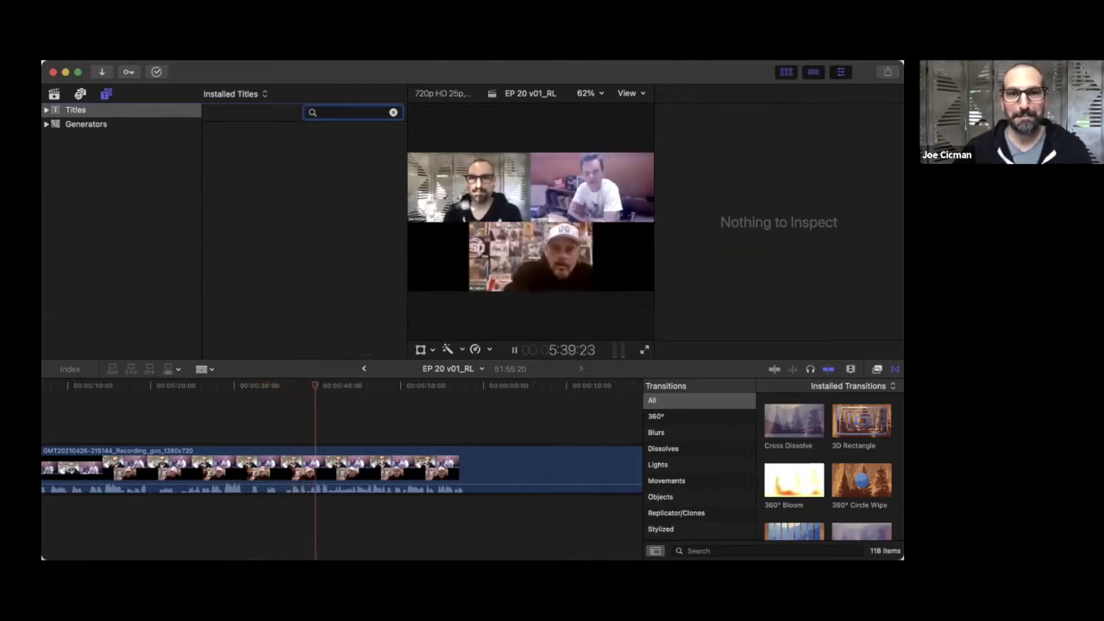
pyautogui.hscroll(3, 377, 400)
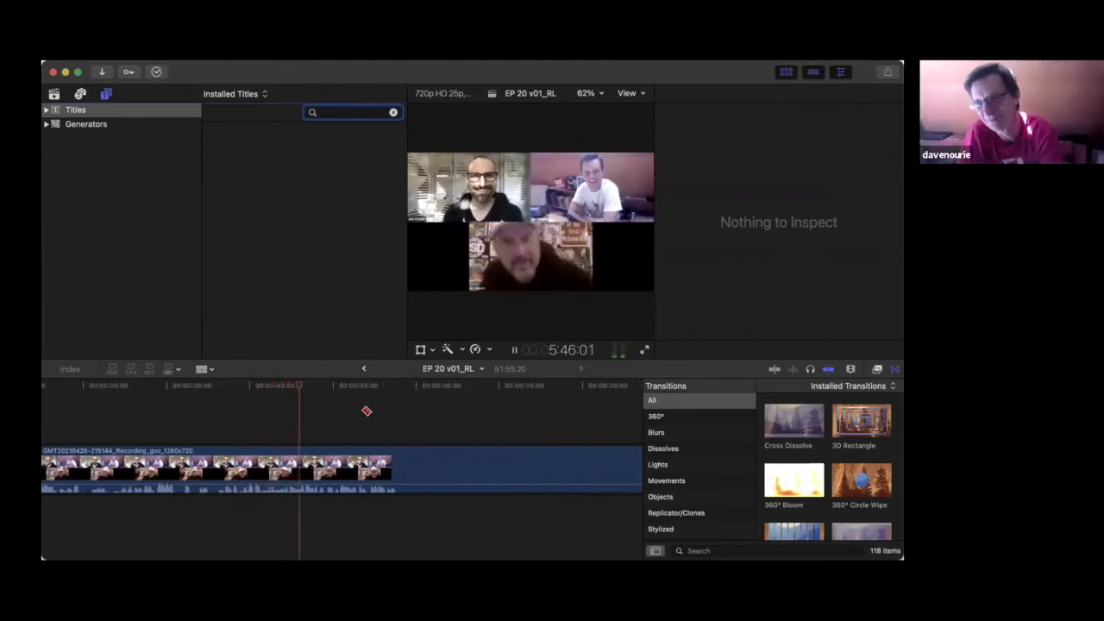
pyautogui.hscroll(3, 367, 414)
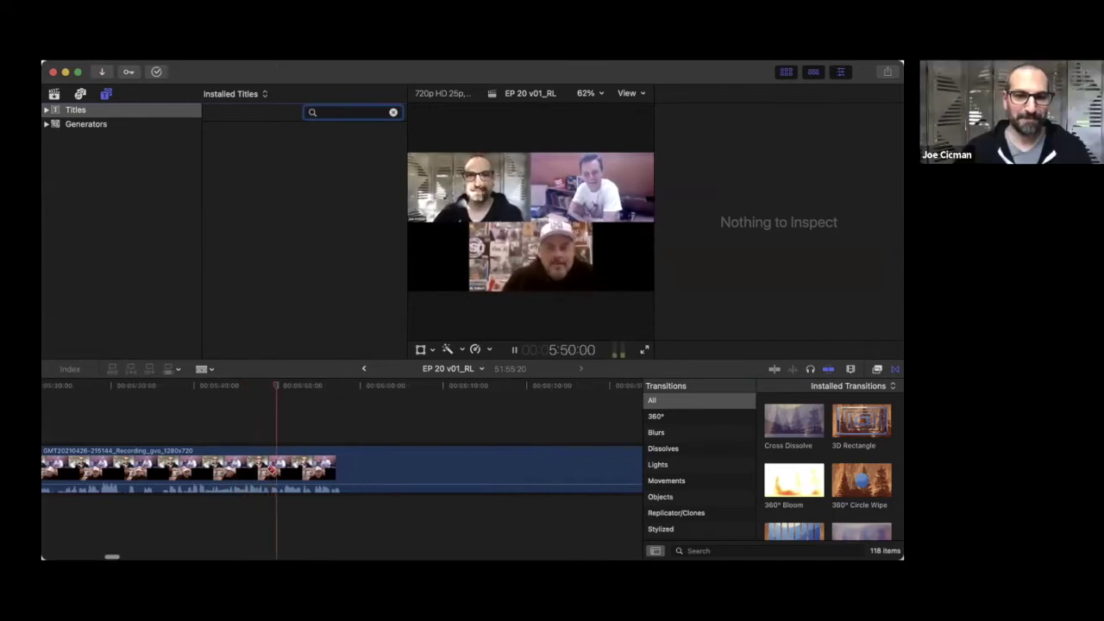
pyautogui.click(270, 470)
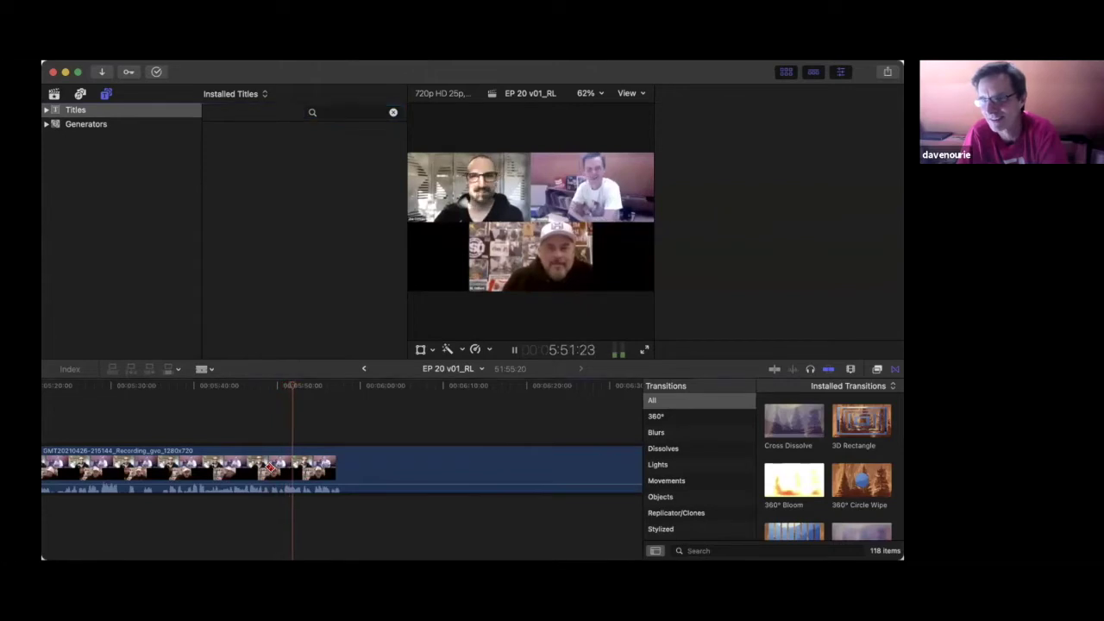
# - Review the footage after the 5:49 cut, pausing at 5:56:24 and again at 5:59:02
pyautogui.press('space')
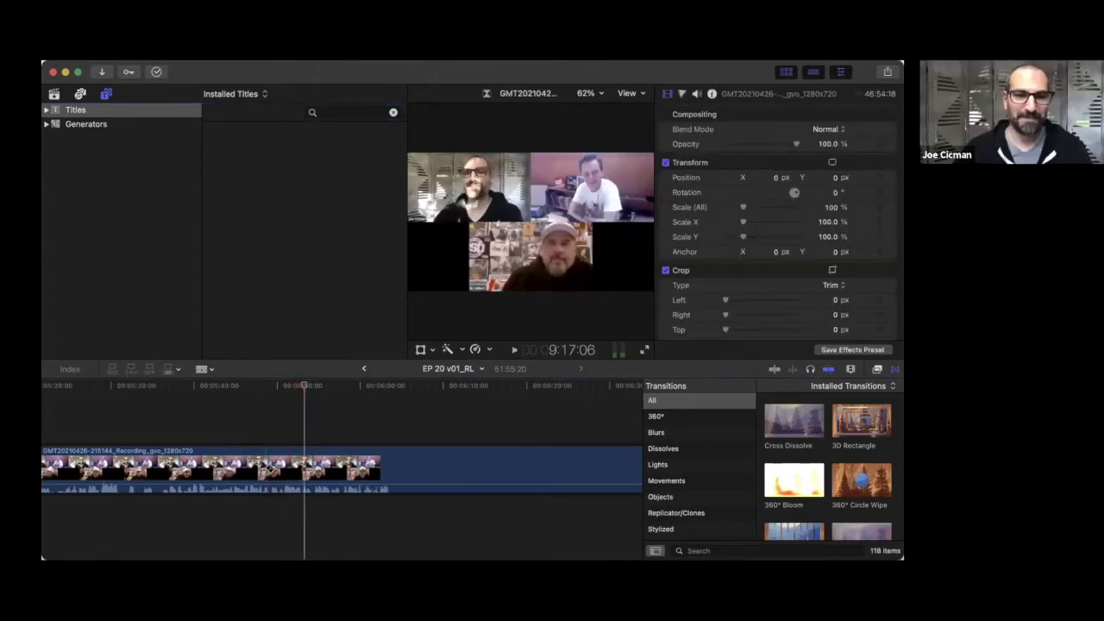
pyautogui.press('space')
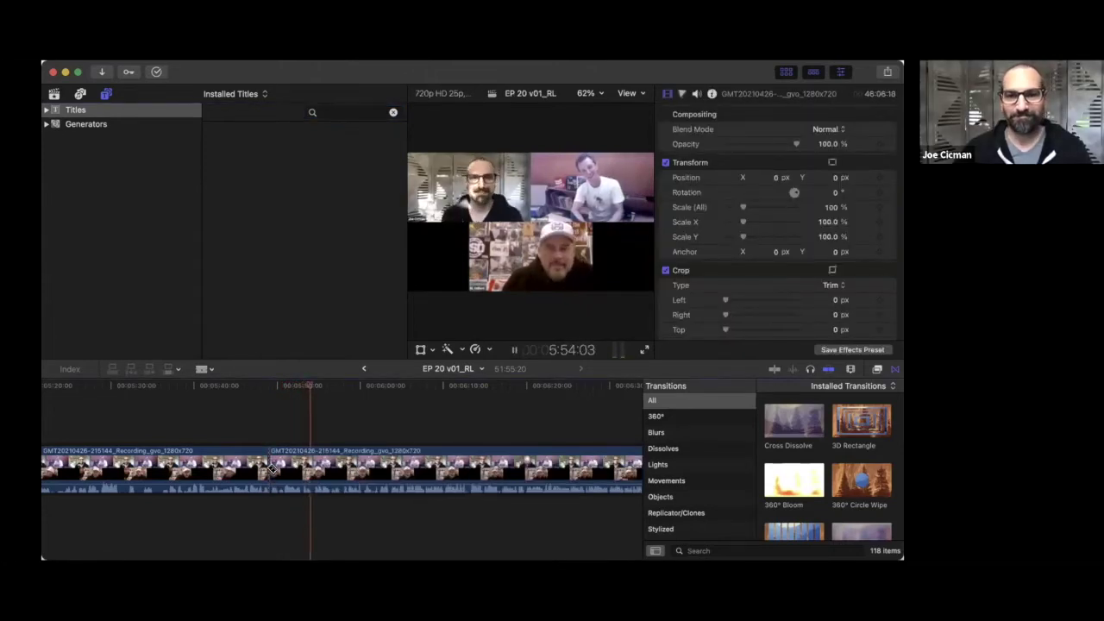
pyautogui.hscroll(2, 270, 470)
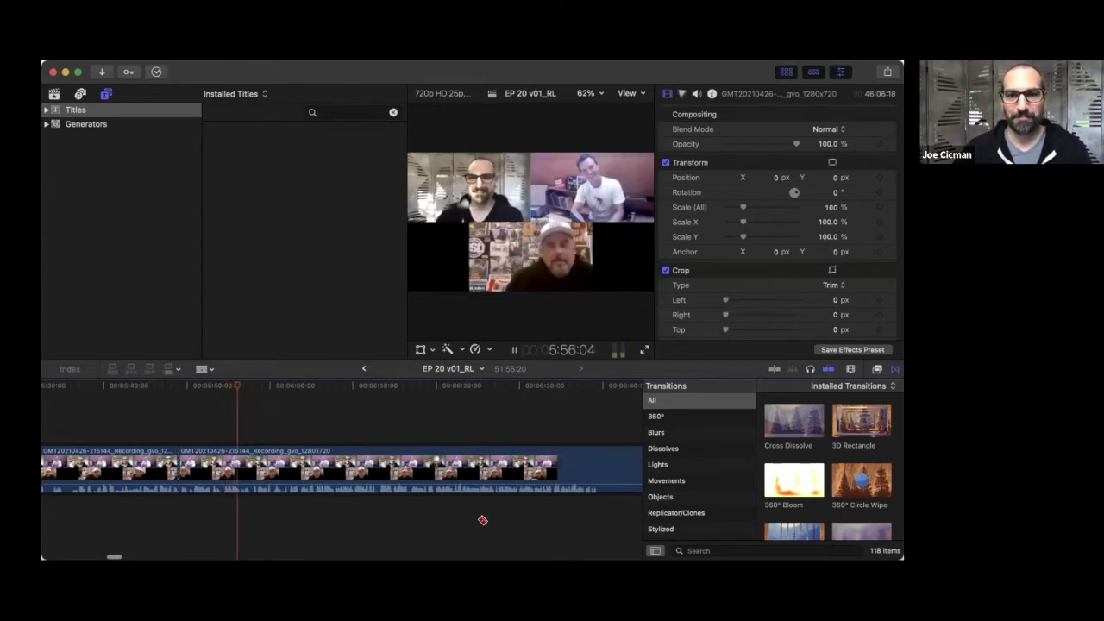
pyautogui.press('space')
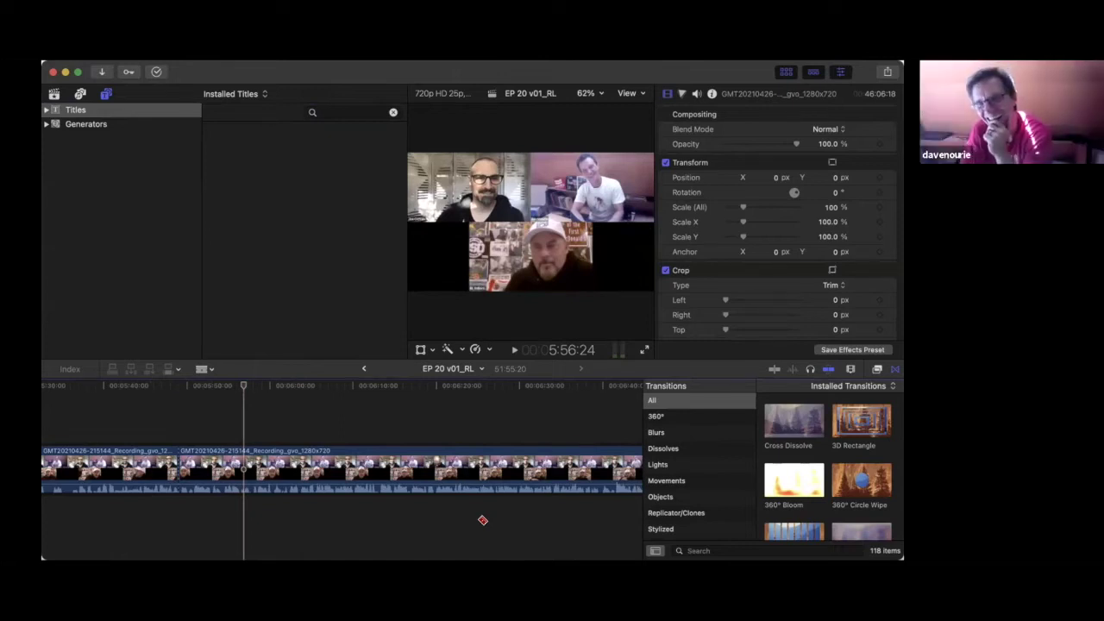
pyautogui.press('space')
pyautogui.press('space')
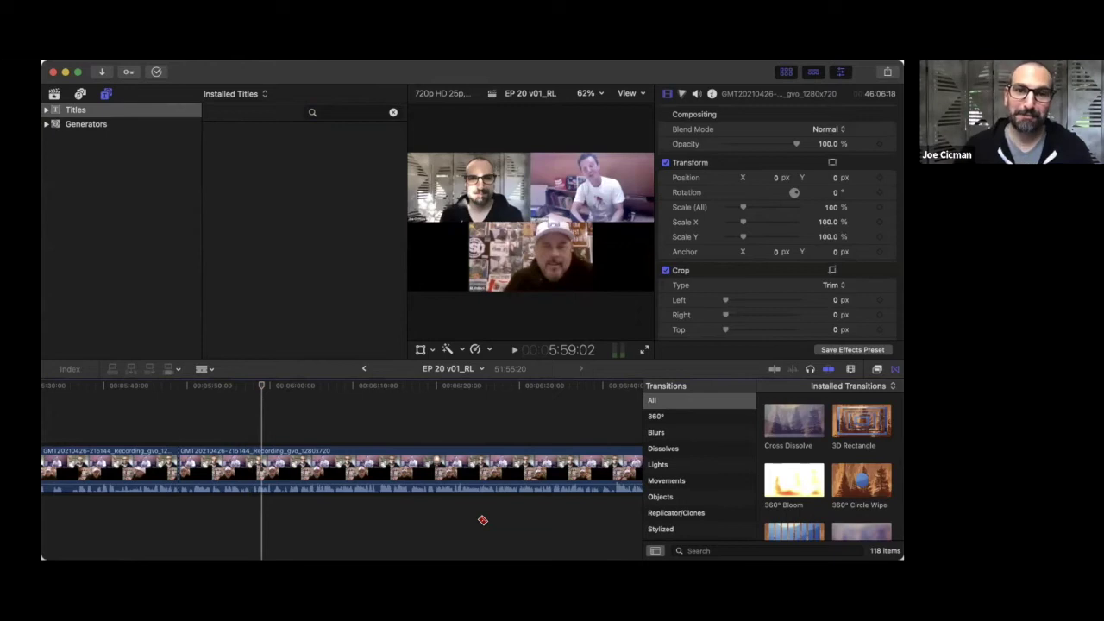
# - Play on from 5:59:00, blade the interview recording at about 6:02, then review onward and pause at 6:04:21
pyautogui.click(260, 388)
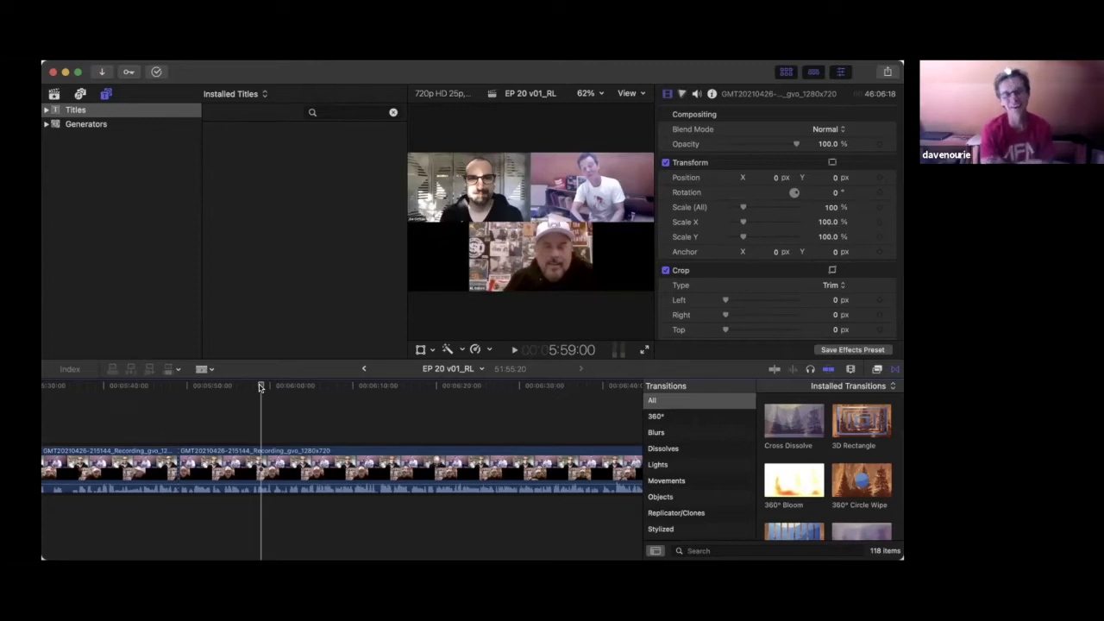
pyautogui.press('space')
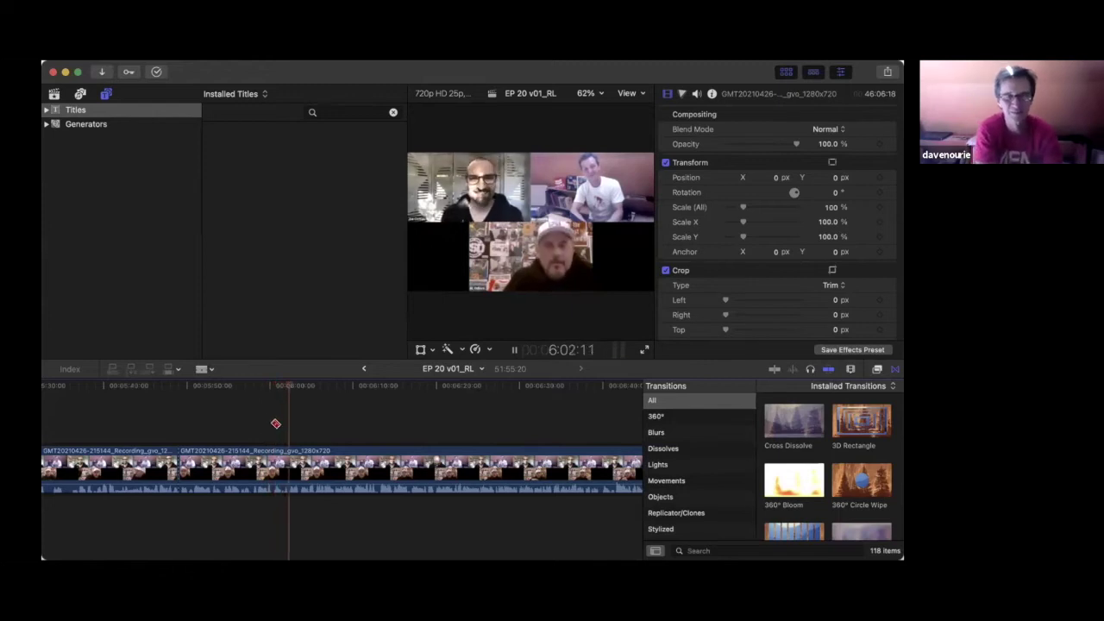
pyautogui.press('space')
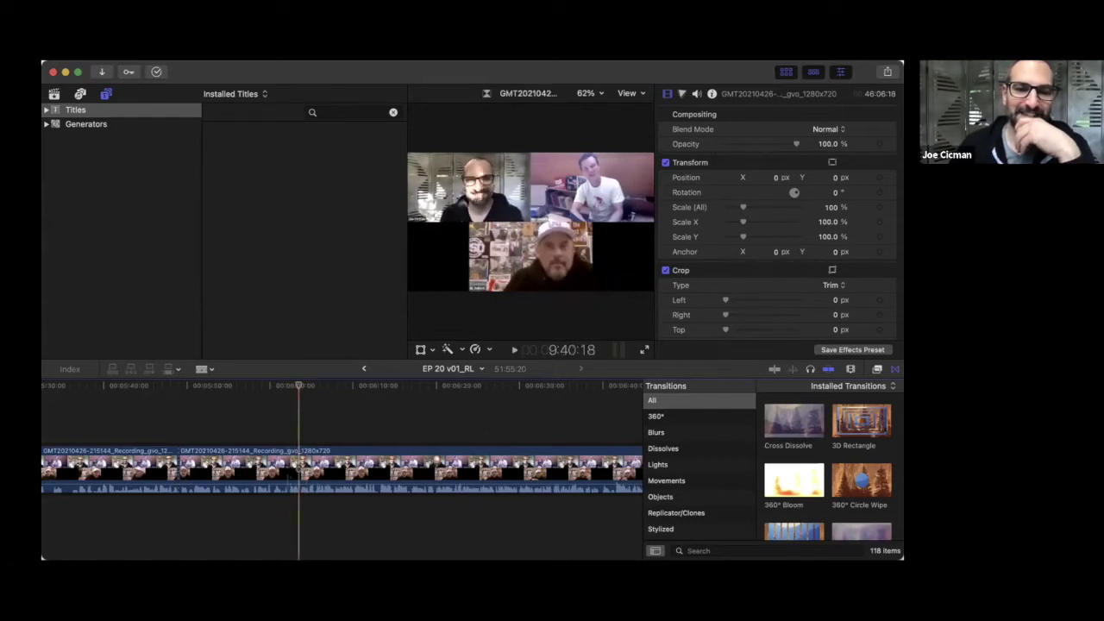
pyautogui.press('super+b')
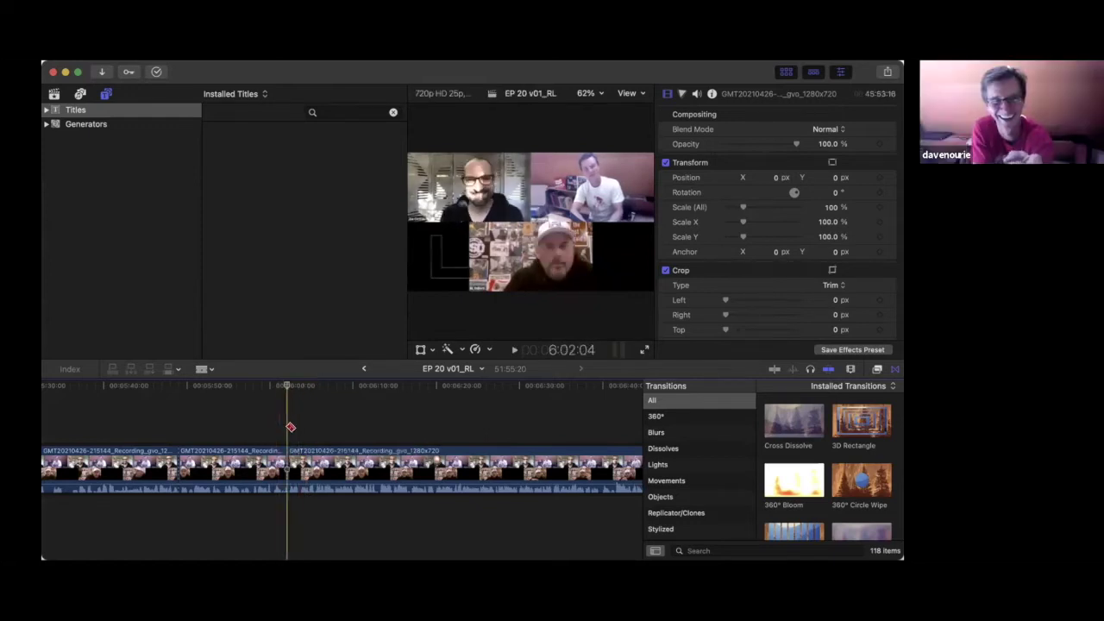
pyautogui.press('space')
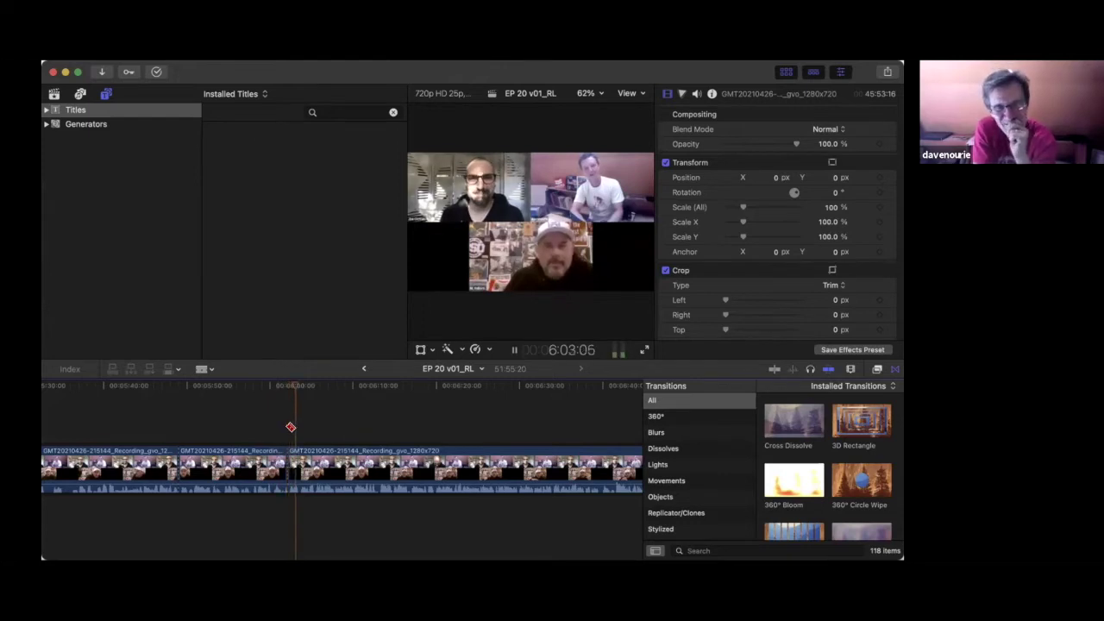
pyautogui.press('space')
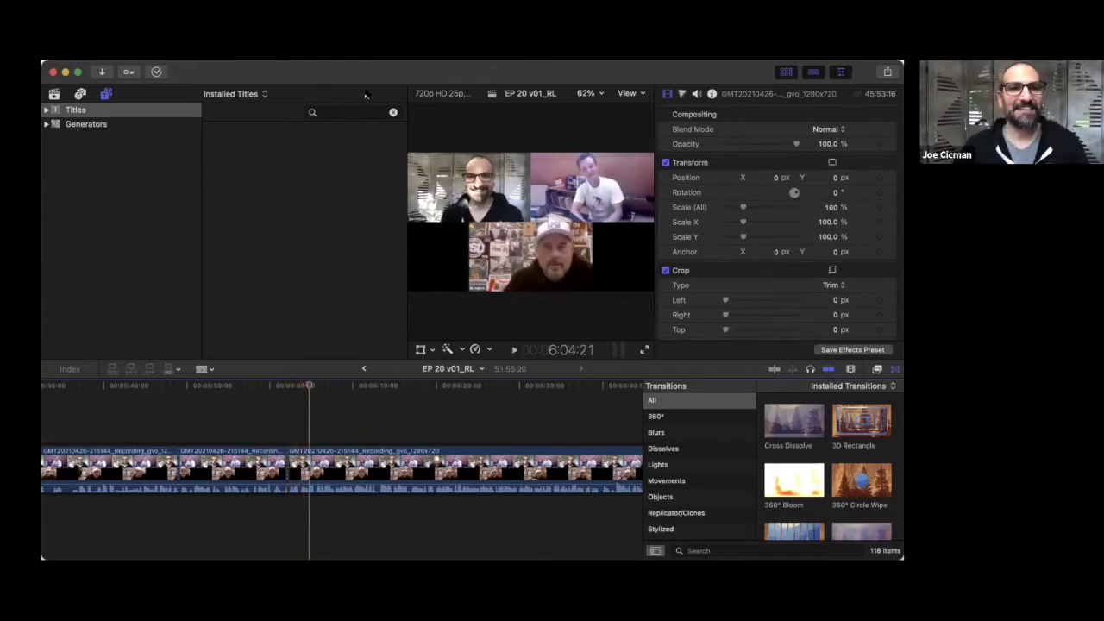
# - Add a Basic Title above the segment starting at 6:02, with the text "RL - this is" followed by the speaker's first name
pyautogui.click(392, 113)
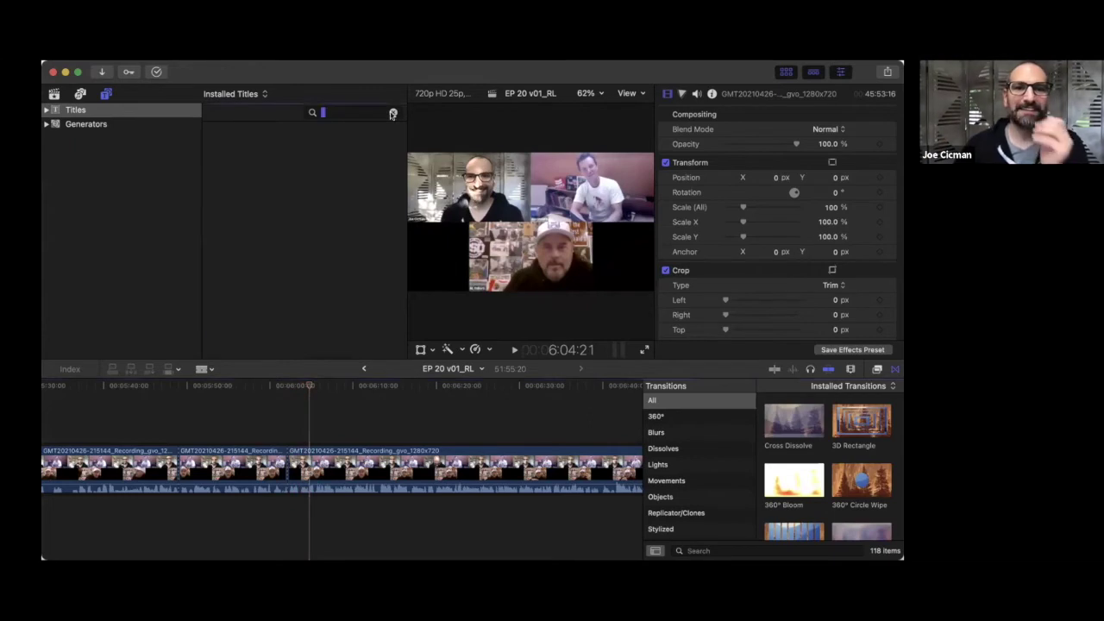
pyautogui.scroll(-5, 253, 285)
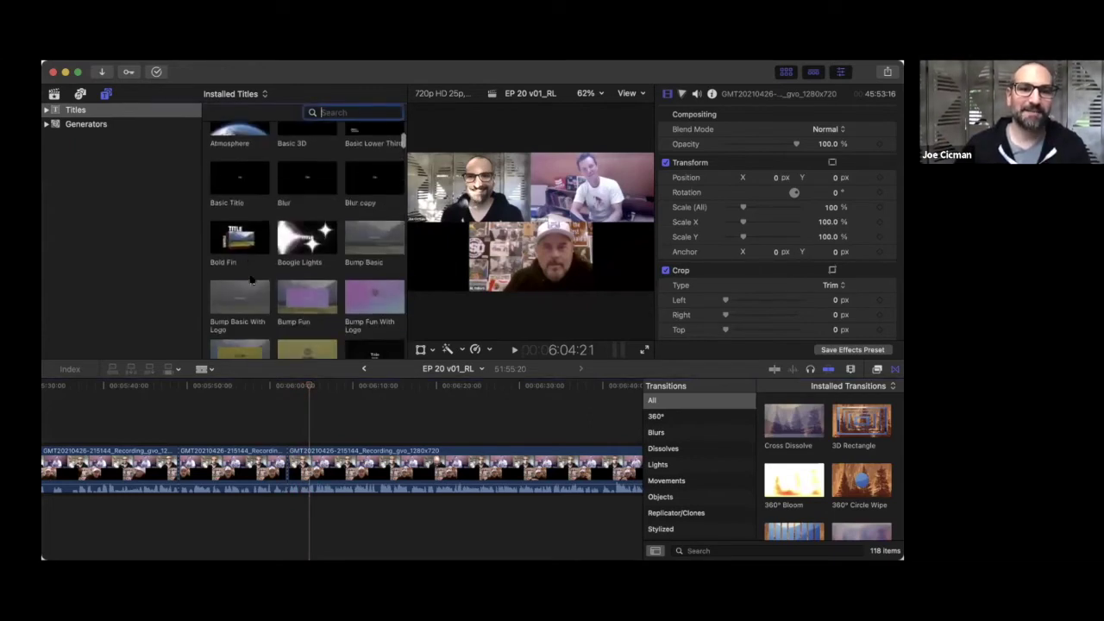
pyautogui.moveTo(239, 172); pyautogui.dragTo(290, 442)
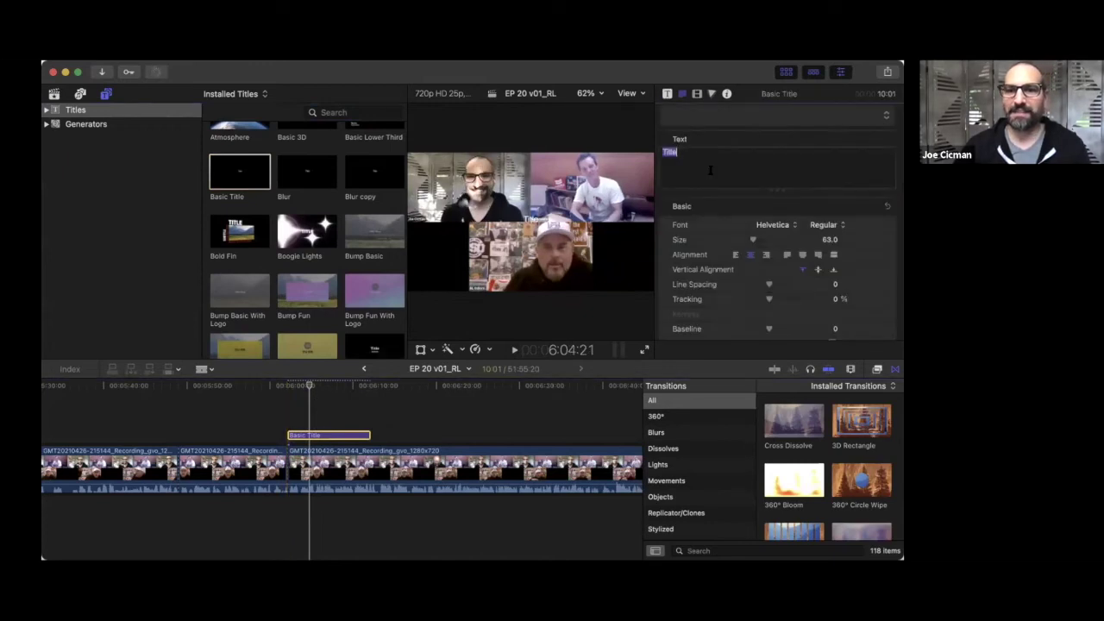
pyautogui.click(712, 175)
pyautogui.write('RL - thi sis')
pyautogui.press('BackSpace')
pyautogui.press('BackSpace')
pyautogui.write('s Joe')
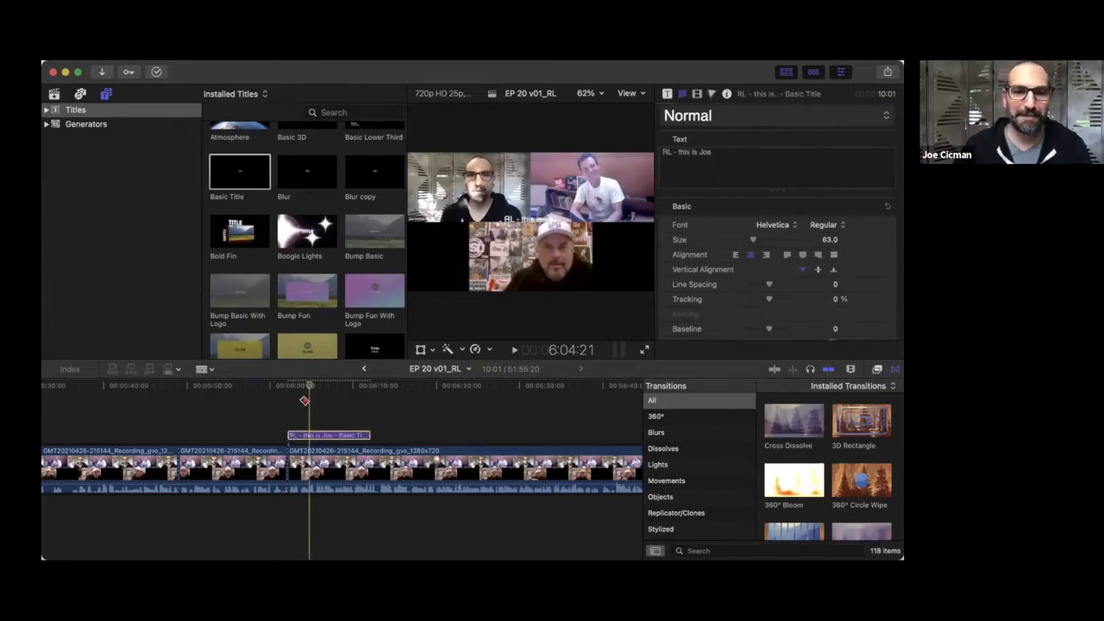
pyautogui.press('Escape')
# - Play past the new title, pause at 6:13:11, blade the interview recording at 6:13:05 and resume playback
pyautogui.hotkey('shift', '?')
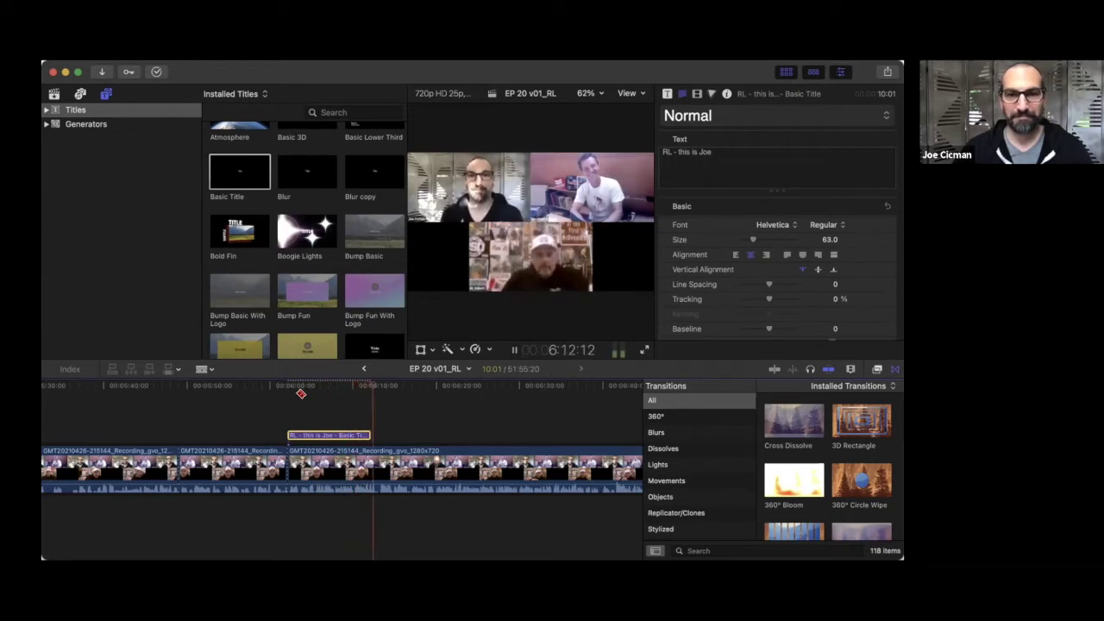
pyautogui.press('space')
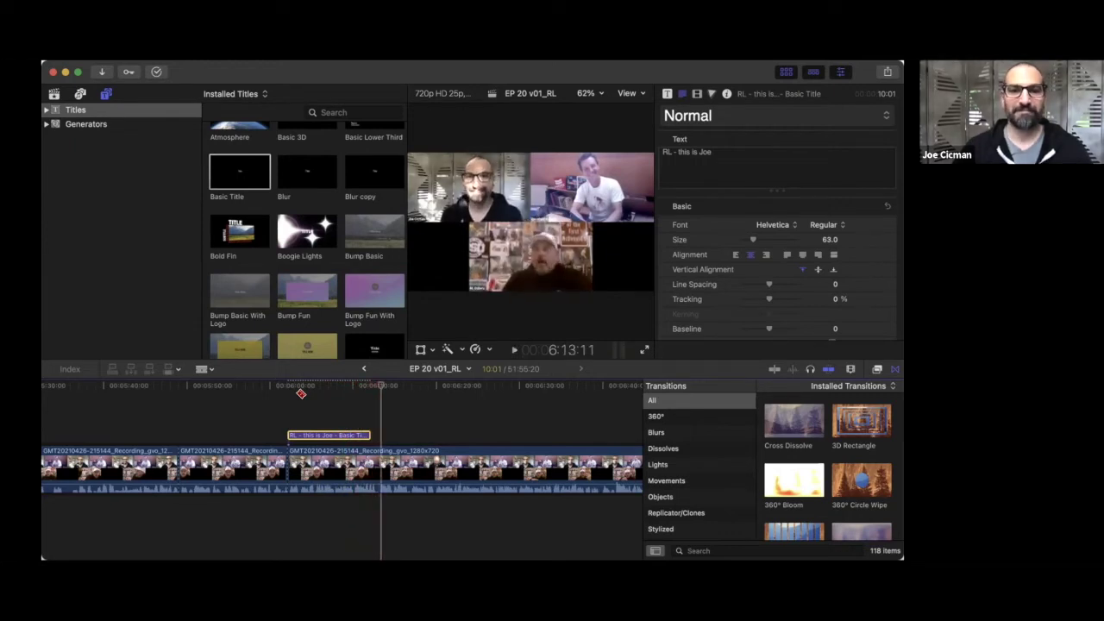
pyautogui.click(374, 382)
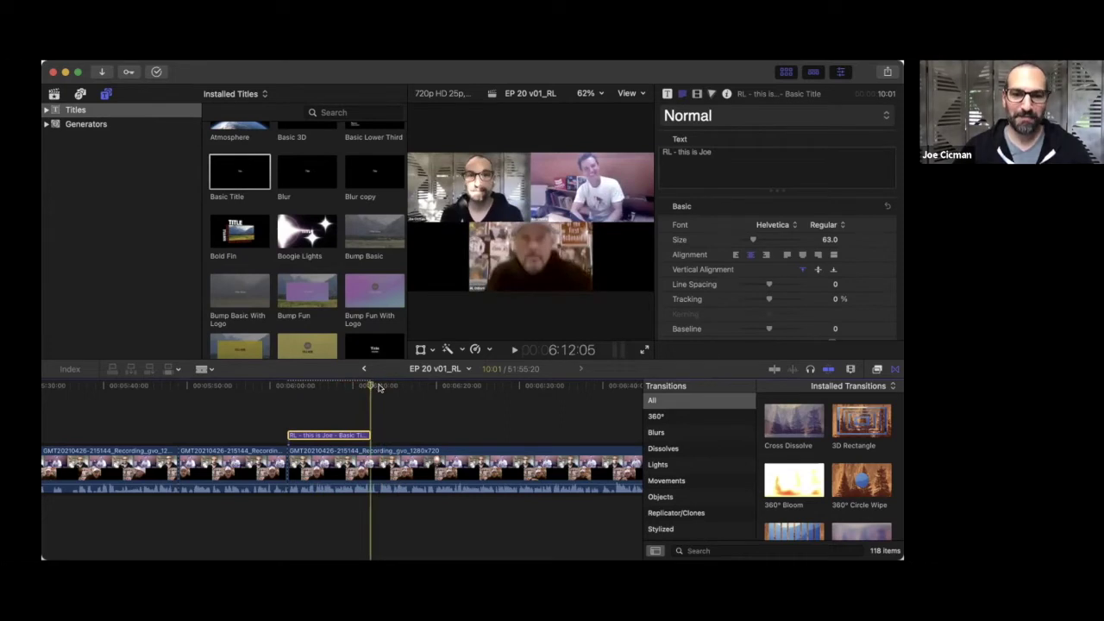
pyautogui.click(379, 386)
pyautogui.click(383, 459)
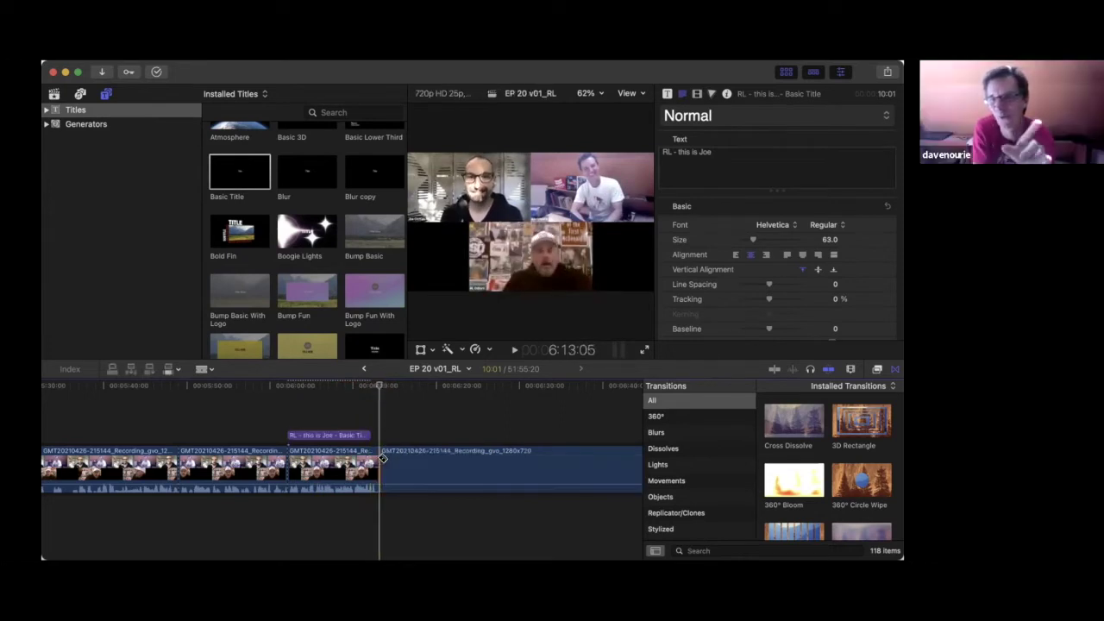
pyautogui.press('space')
pyautogui.hscroll(5, 461, 414)
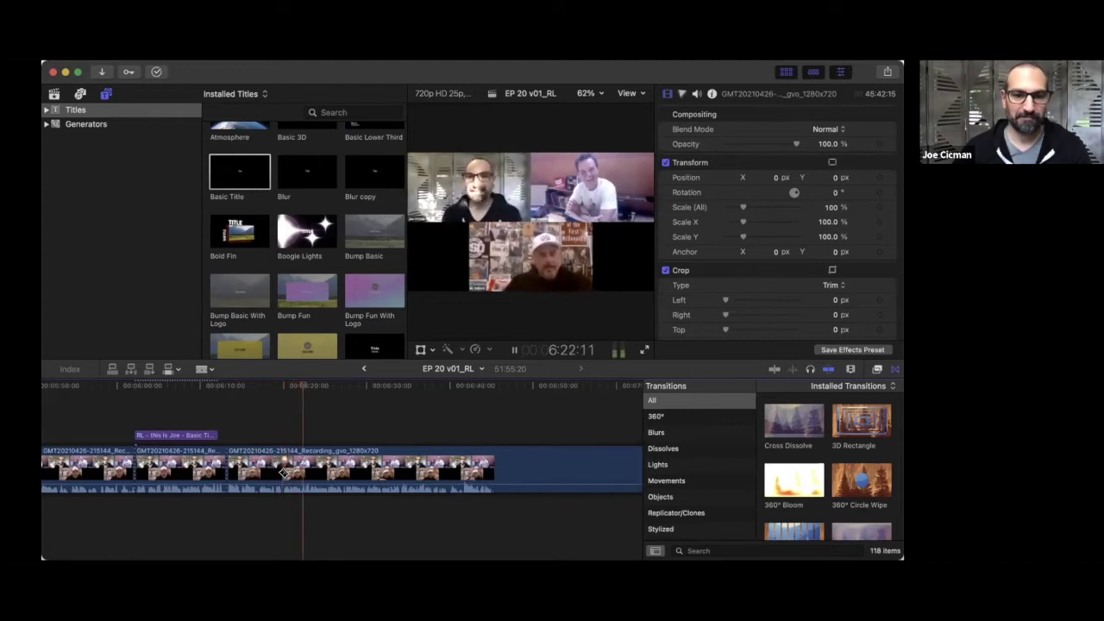
# - Follow the playback and blade the interview recording at about 6:20 and at 6:39:19
pyautogui.press('super+v')
pyautogui.hscroll(3, 384, 513)
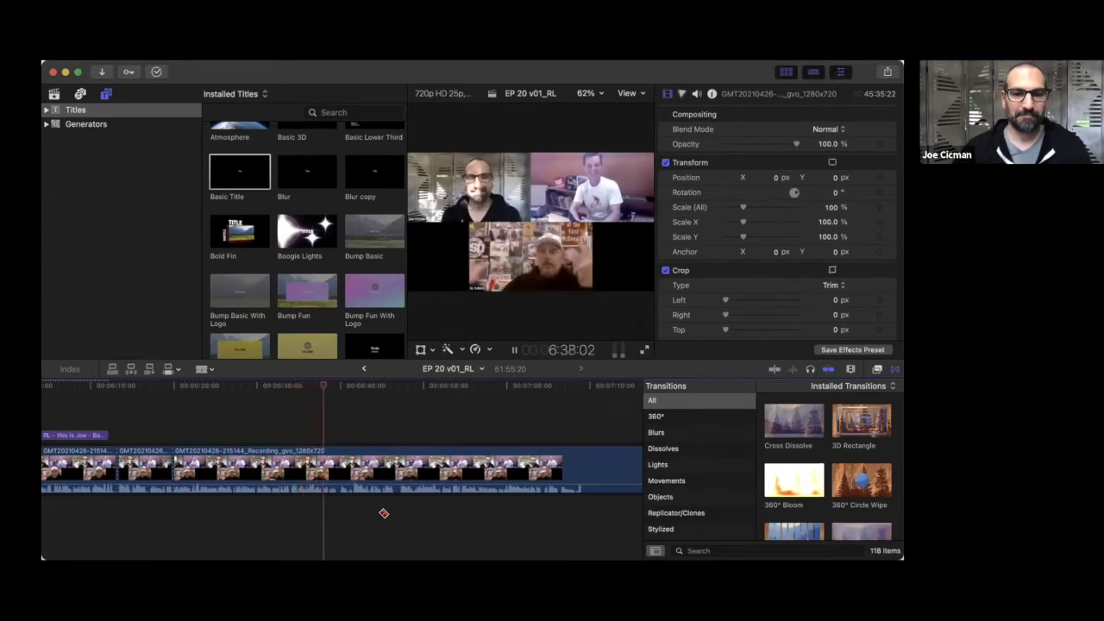
pyautogui.click(338, 476)
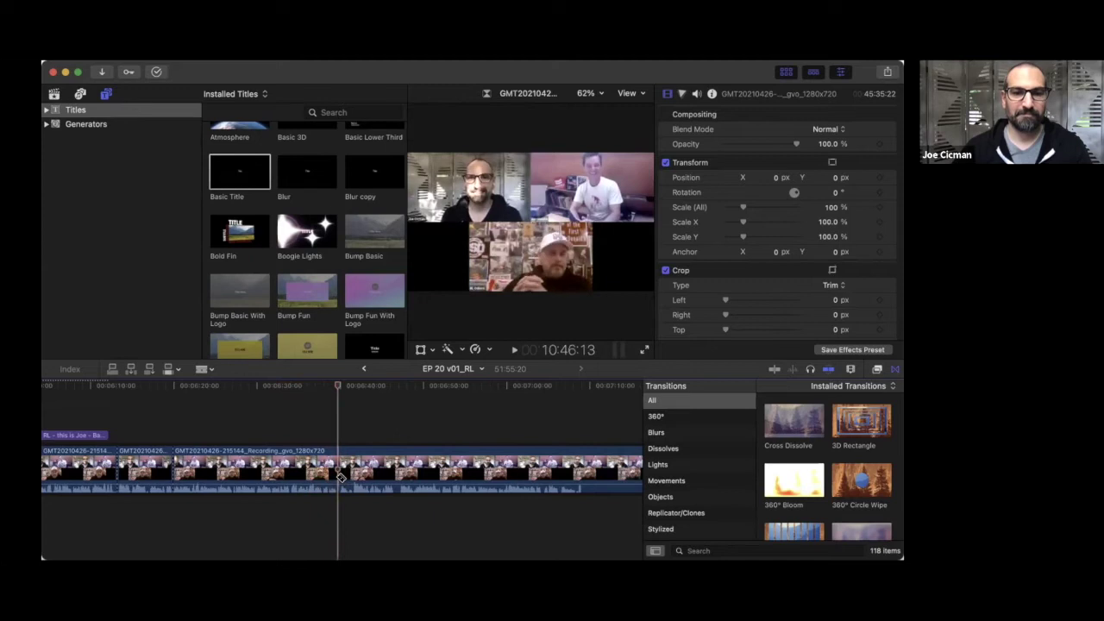
pyautogui.press('super+b')
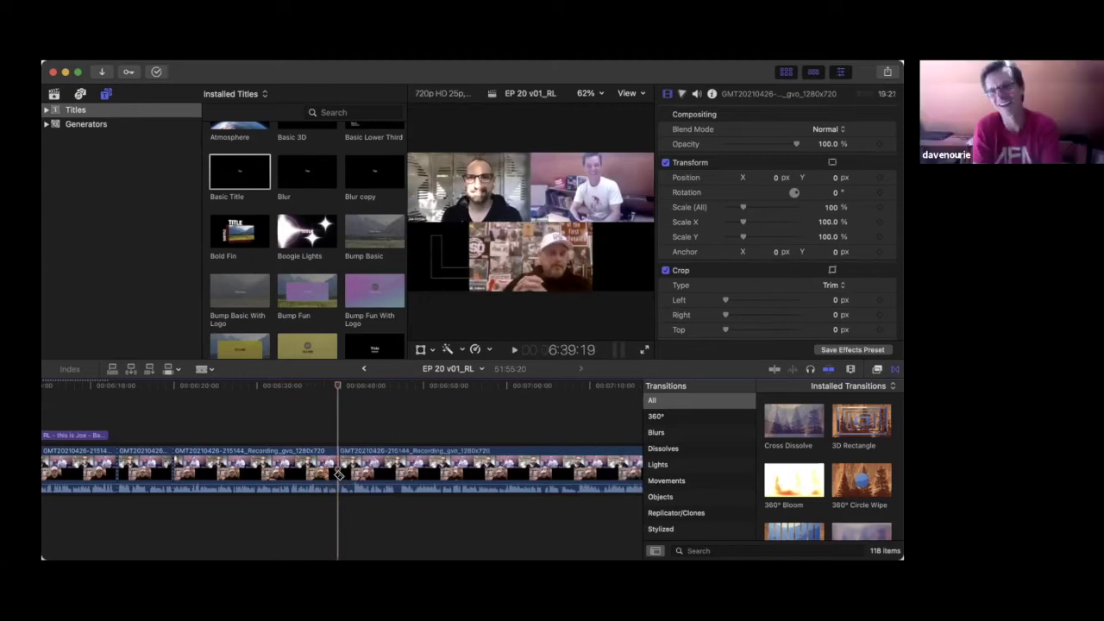
# - Place a Basic Title above the interview segment at 6:20:20 and delete it again
pyautogui.moveTo(239, 173); pyautogui.dragTo(180, 436)
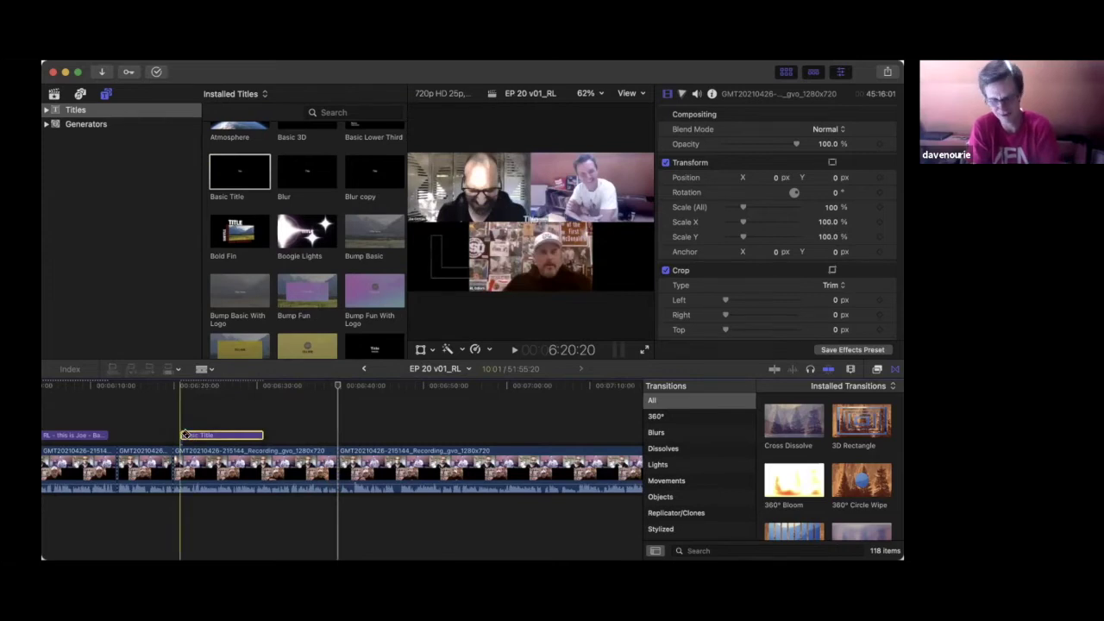
pyautogui.press('Delete')
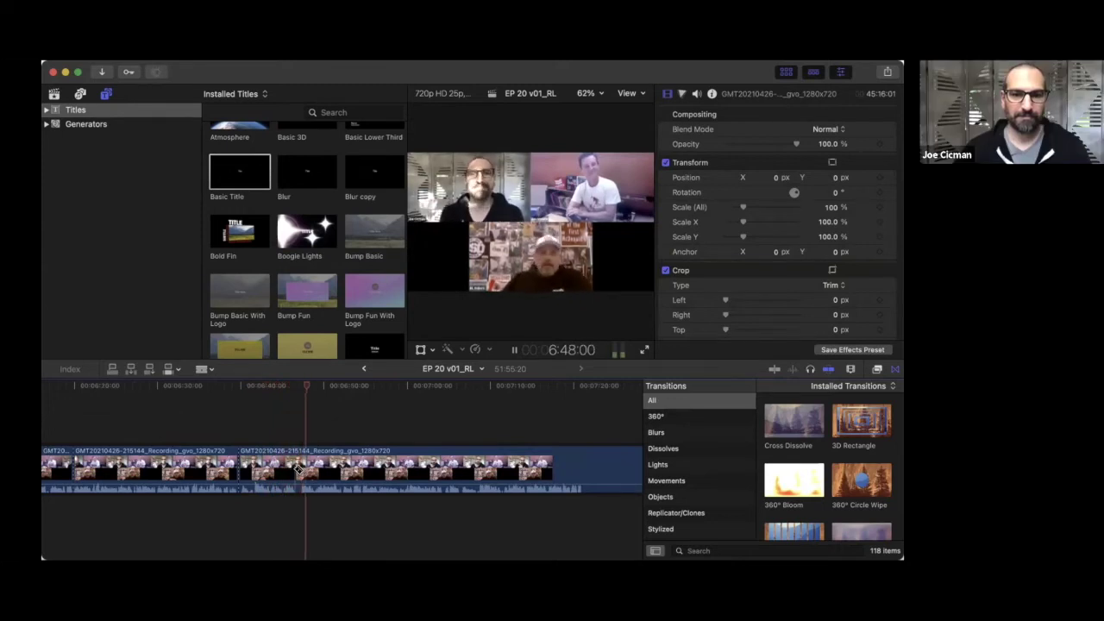
# - Blade the interview recording at about 6:46 during playback, pause near 6:58:23 and cut it again at 6:58:24
pyautogui.click(297, 471)
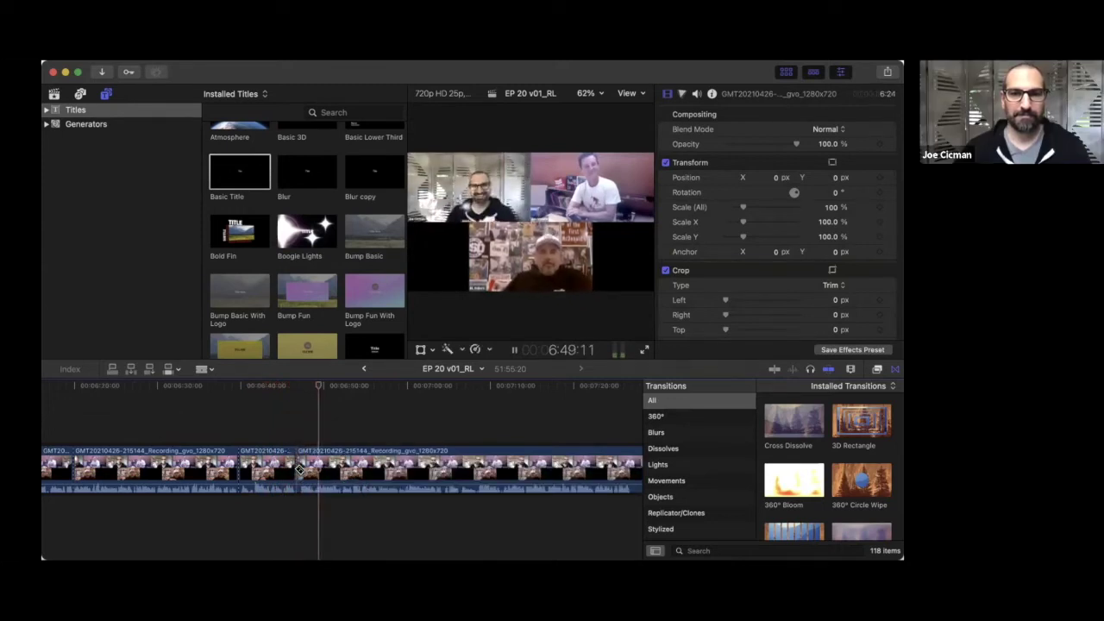
pyautogui.press('super+minus')
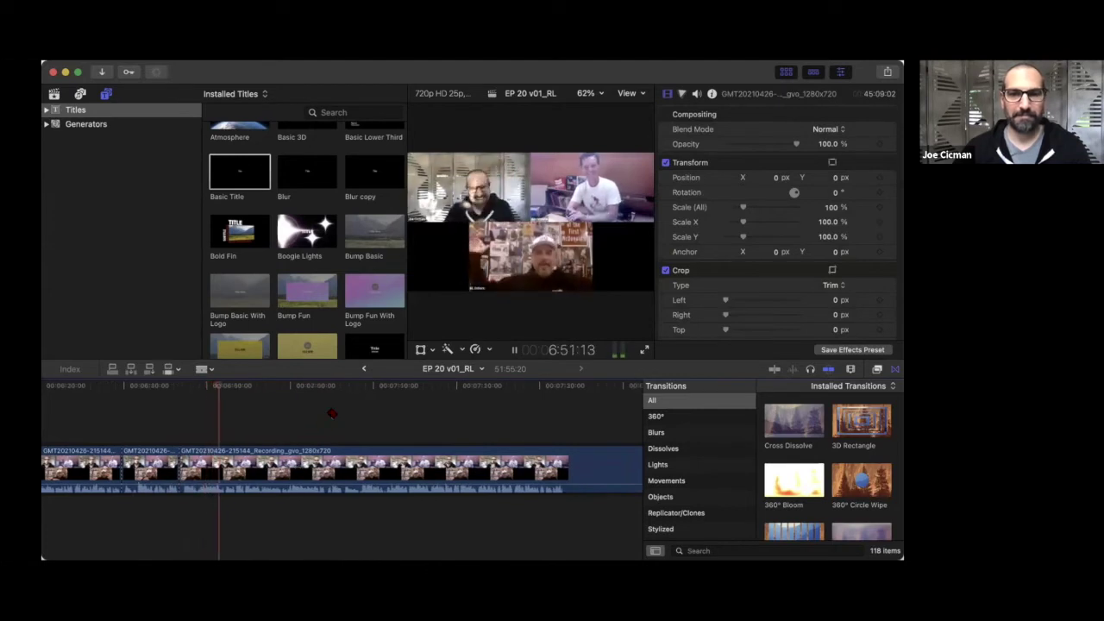
pyautogui.hscroll(-5, 332, 413)
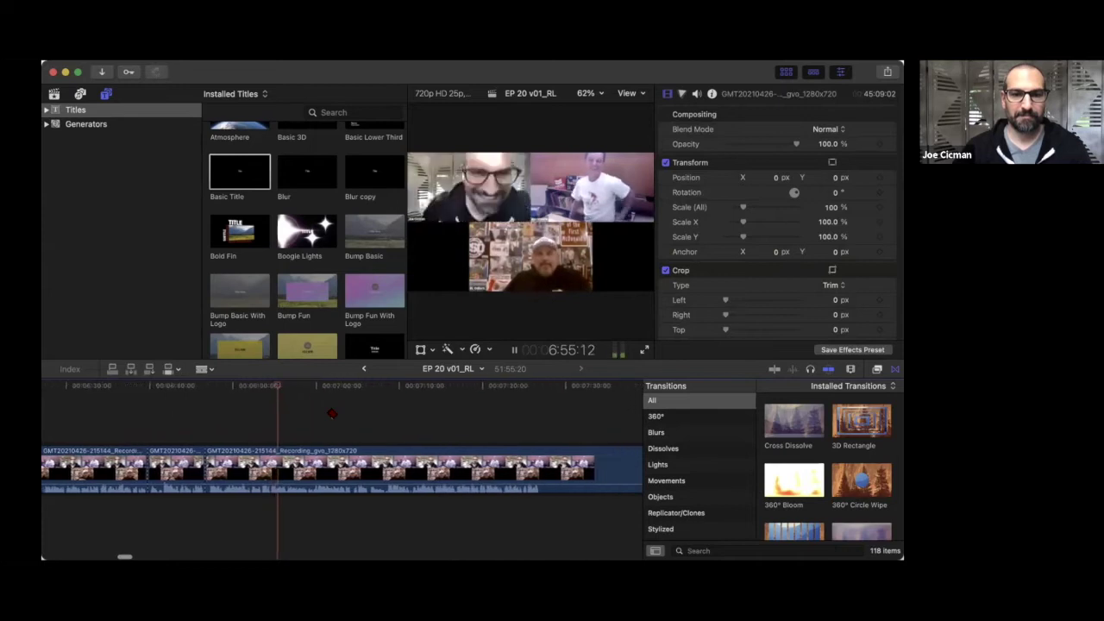
pyautogui.hscroll(2, 332, 413)
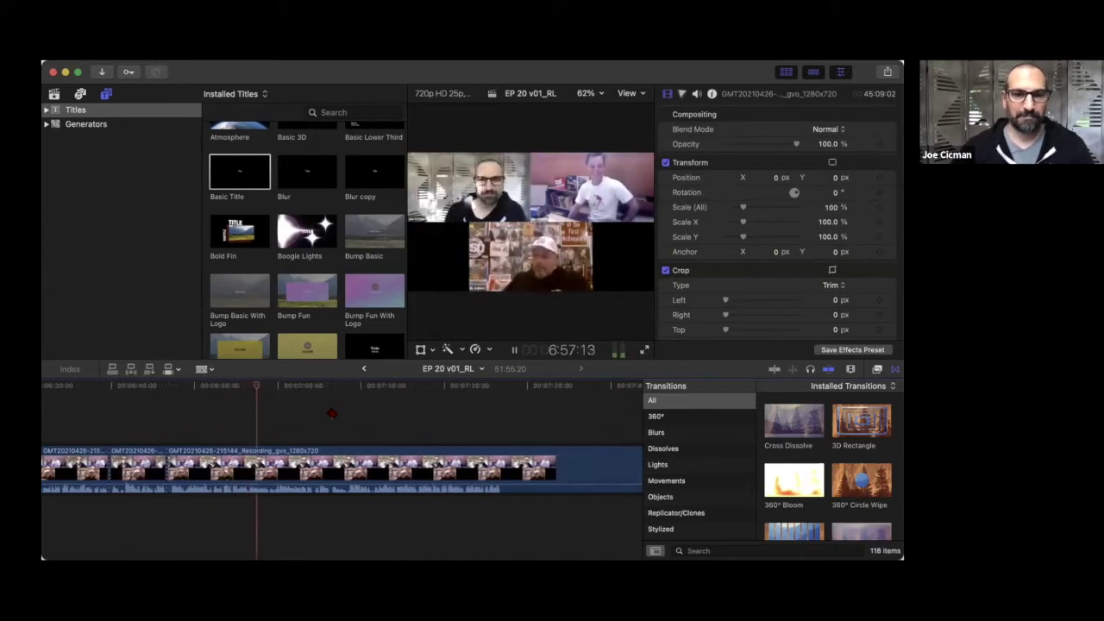
pyautogui.press('space')
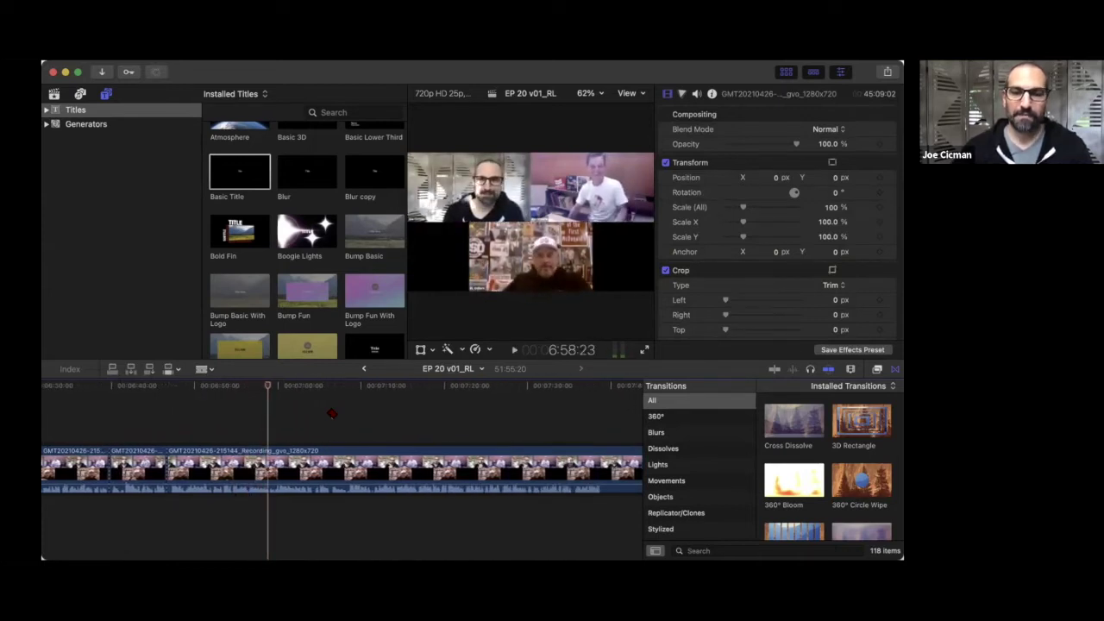
pyautogui.press('super+b')
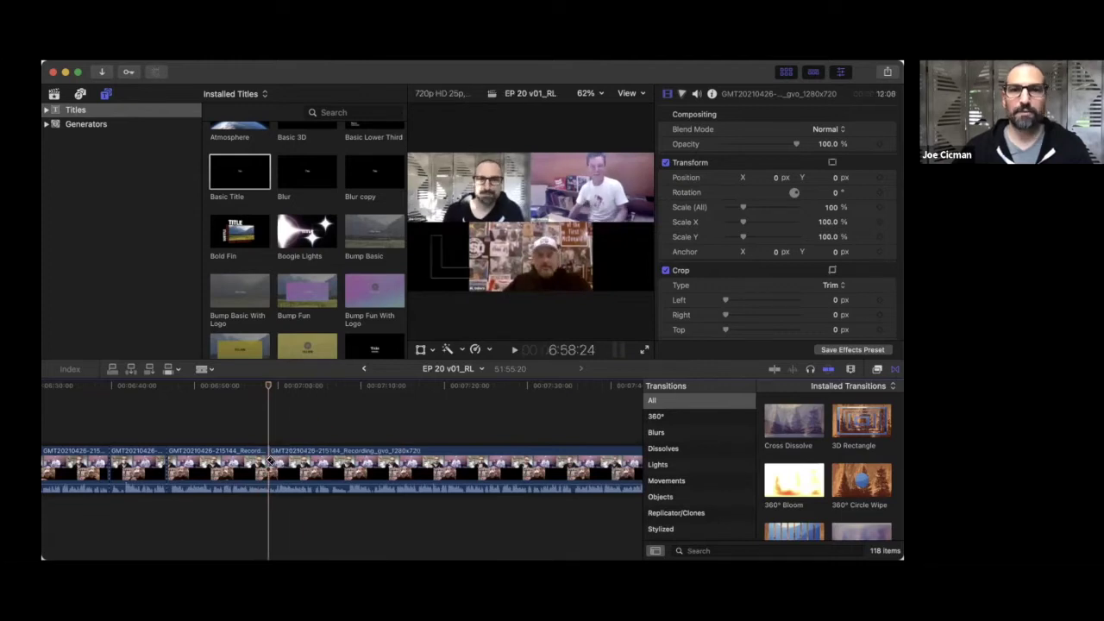
# - Replay the footage from the 6:58:24 cut and pause at 7:04:10
pyautogui.hscroll(2, 327, 403)
pyautogui.click(218, 405)
pyautogui.press('space')
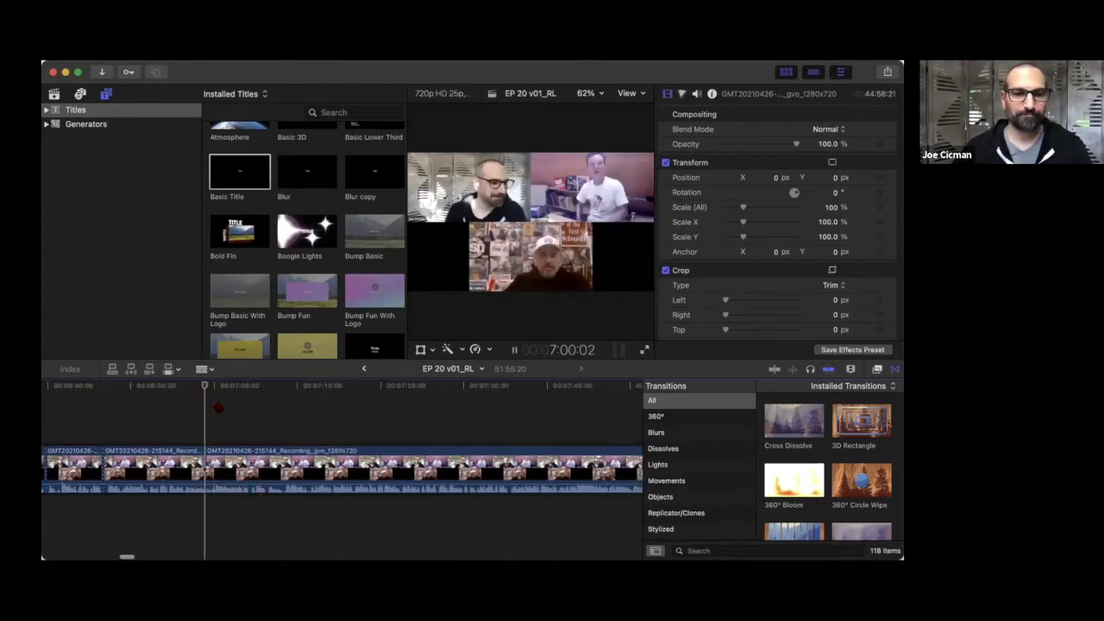
pyautogui.click(210, 405)
pyautogui.press('space')
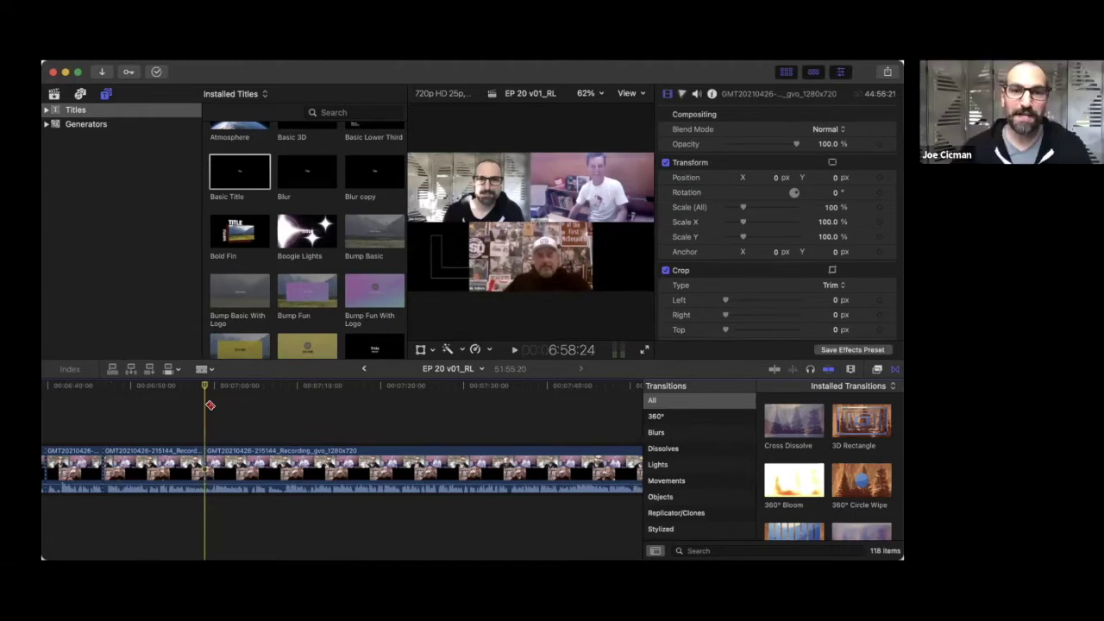
pyautogui.press('space')
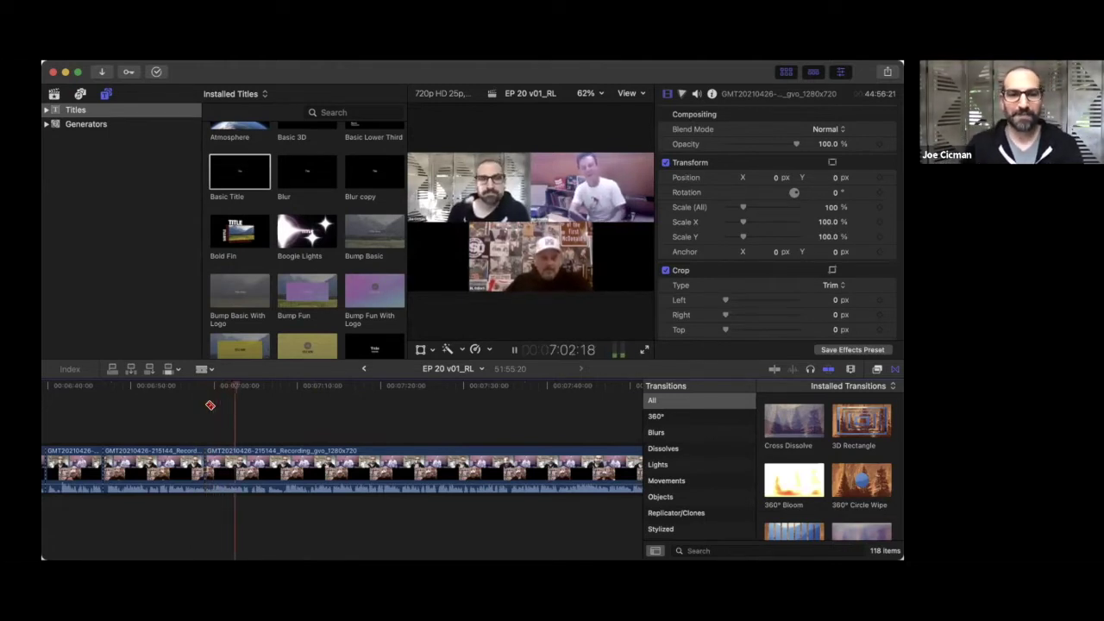
pyautogui.press('space')
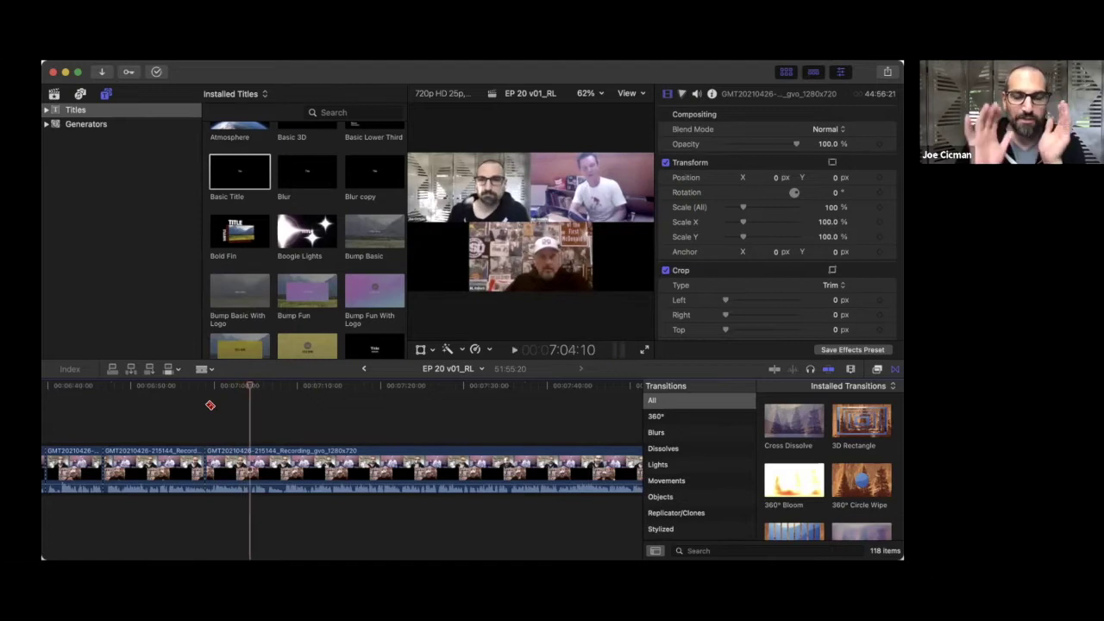
# - Add a Basic Title above the segment starting at 6:58:24 reading "RL think he's on Footprints in the Spam" and resume playback
pyautogui.moveTo(239, 172); pyautogui.dragTo(218, 424)
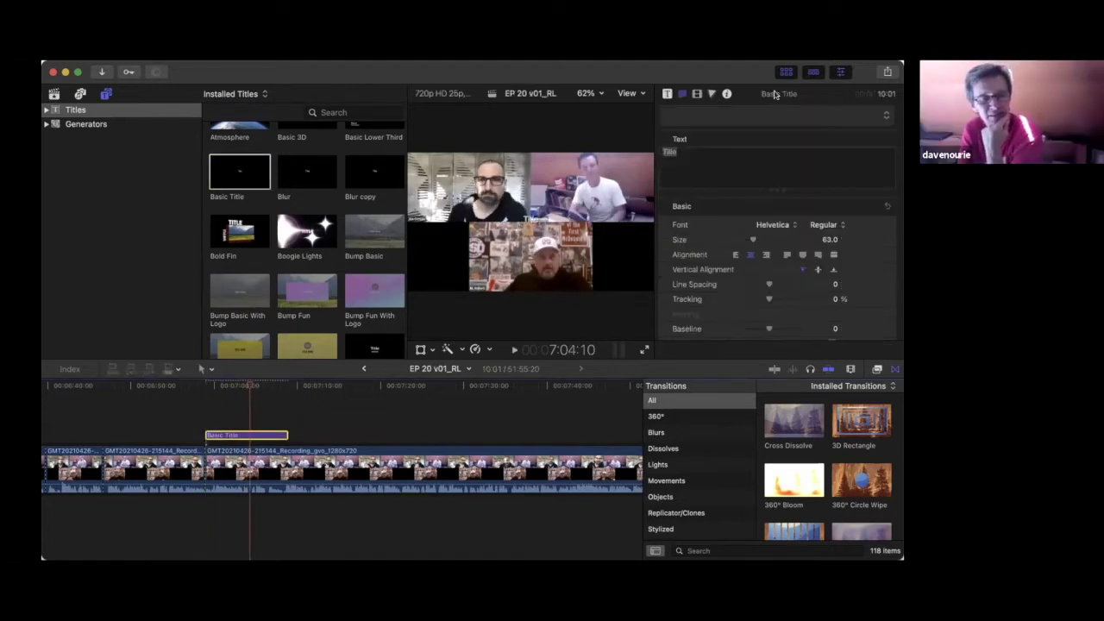
pyautogui.click(746, 154)
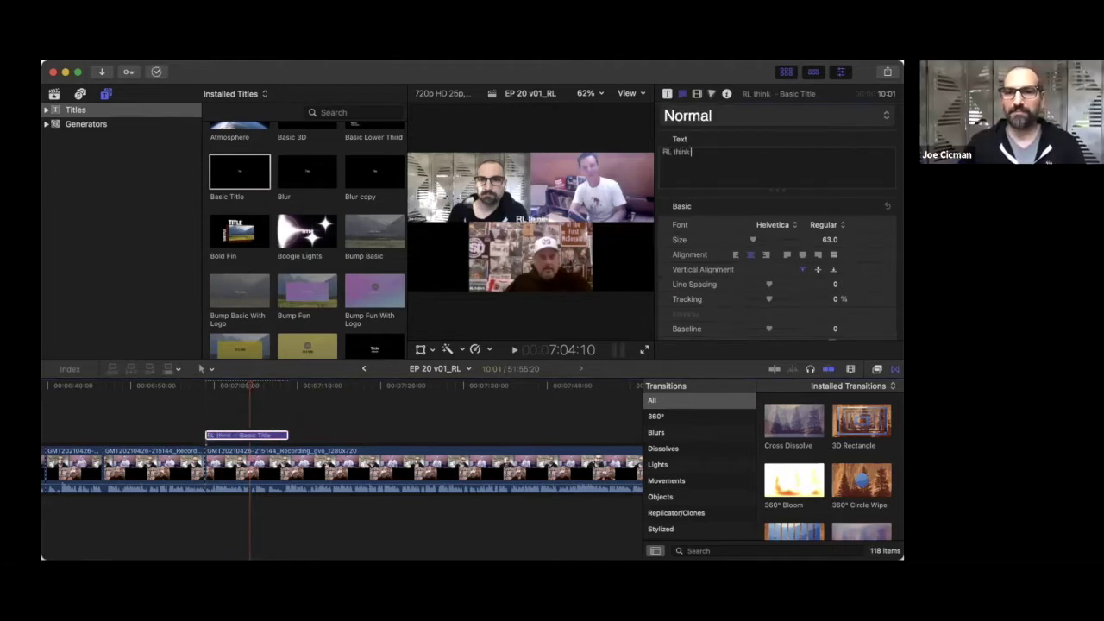
pyautogui.press('BackSpace')
pyautogui.press('BackSpace')
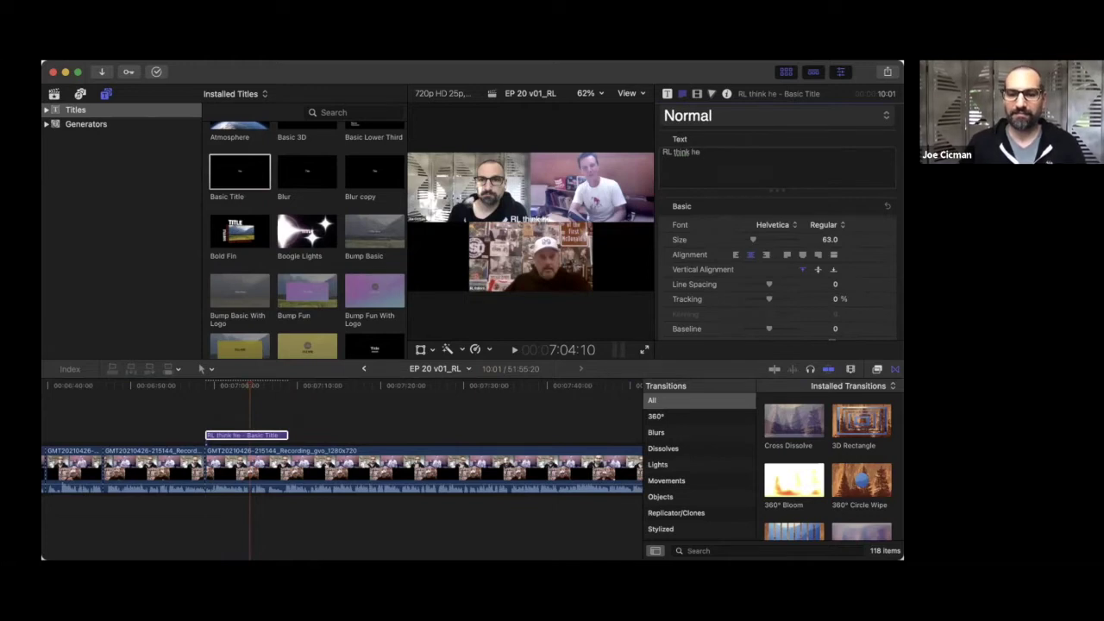
pyautogui.write('rints in the Spam')
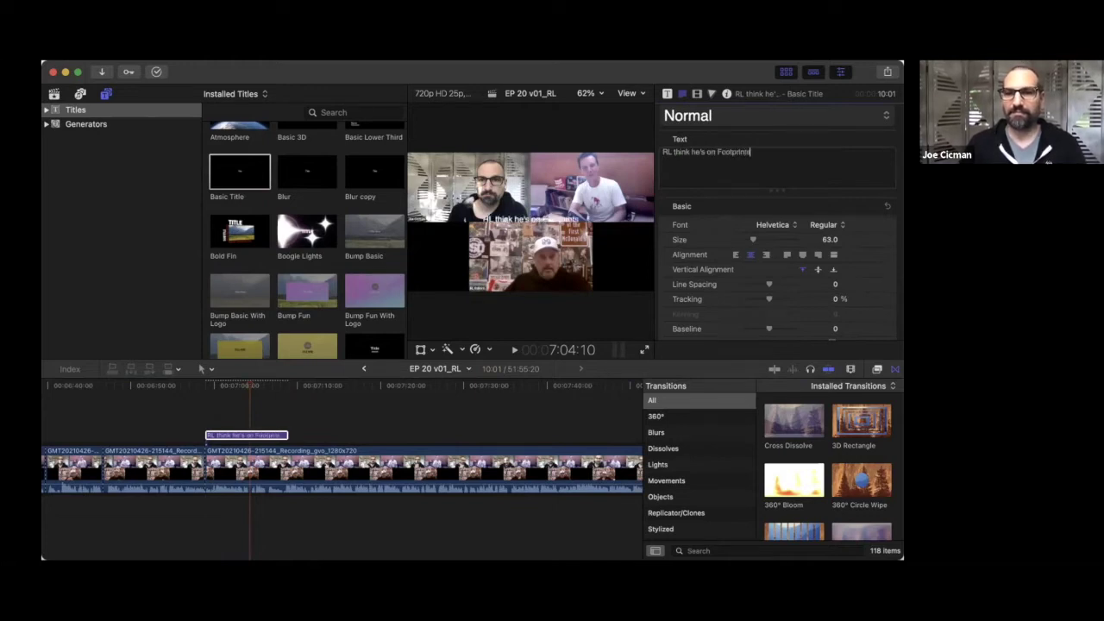
pyautogui.click(250, 396)
pyautogui.press('space')
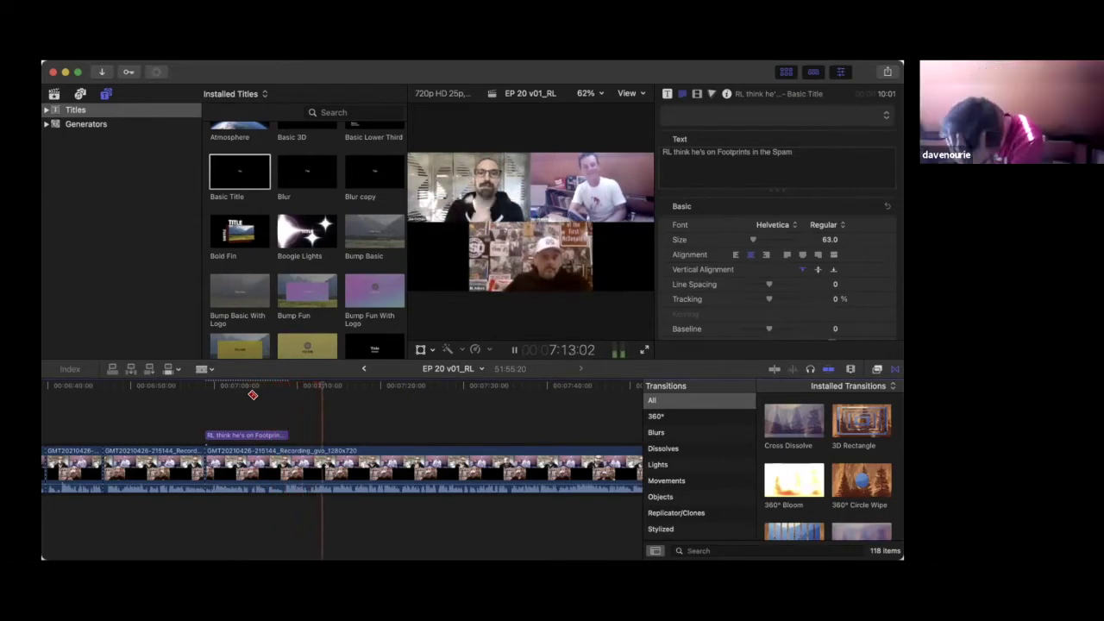
# - Pause playback and blade the interview recording at 7:14:08
pyautogui.press('space')
pyautogui.click(345, 470)
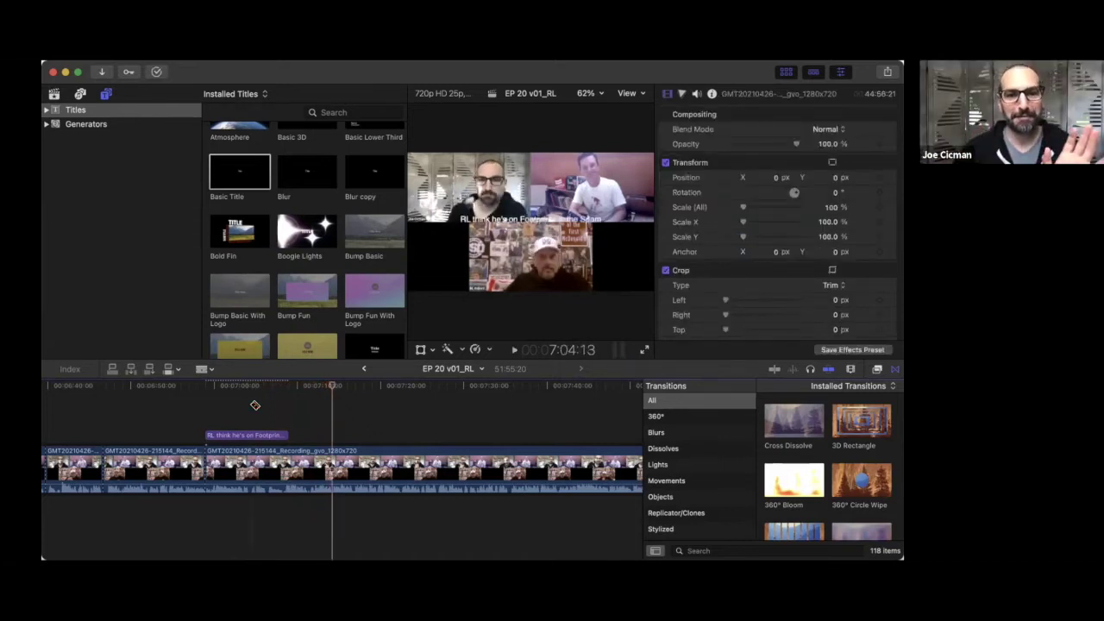
pyautogui.click(332, 456)
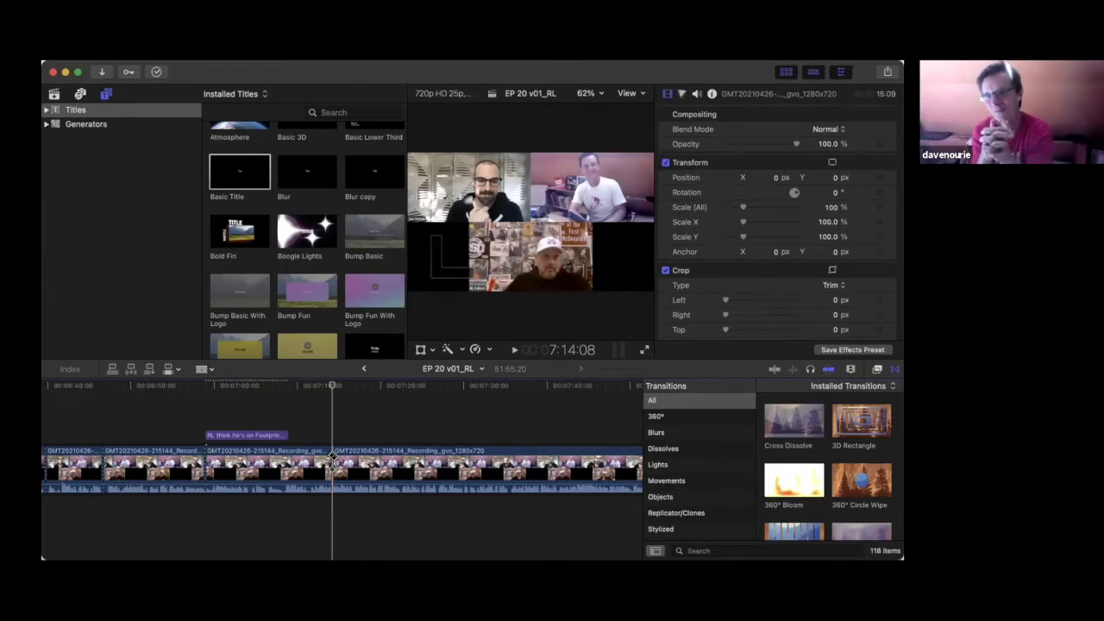
# - Blade the interview recording at about 7:35 during playback, pause near 7:47 and cut it again at 7:47:17
pyautogui.press('space')
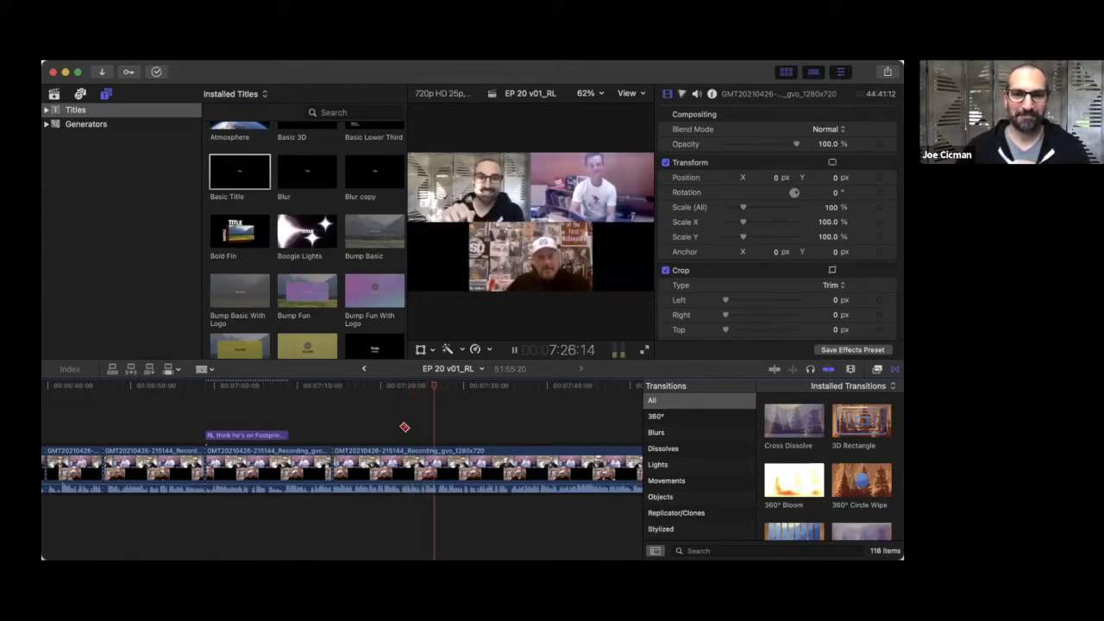
pyautogui.hscroll(5, 405, 426)
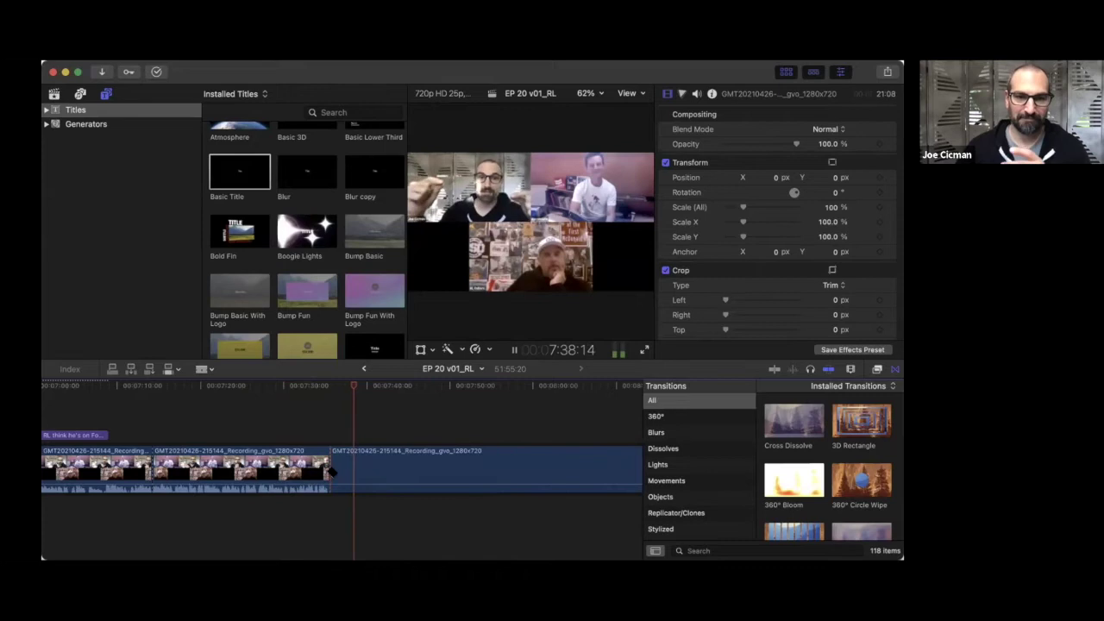
pyautogui.click(330, 472)
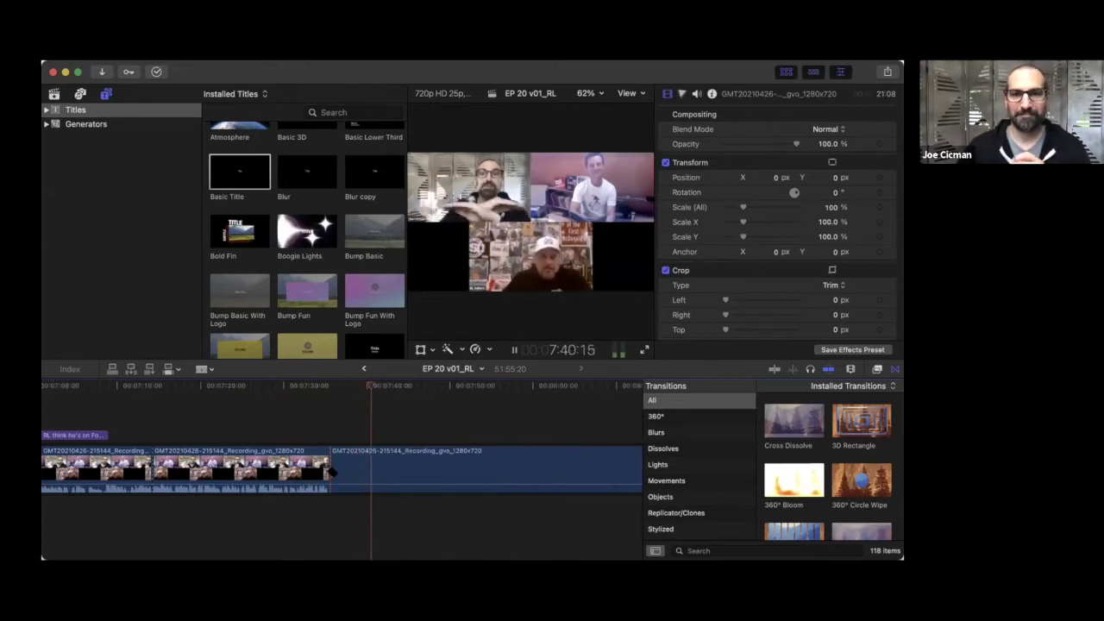
pyautogui.hscroll(4, 332, 472)
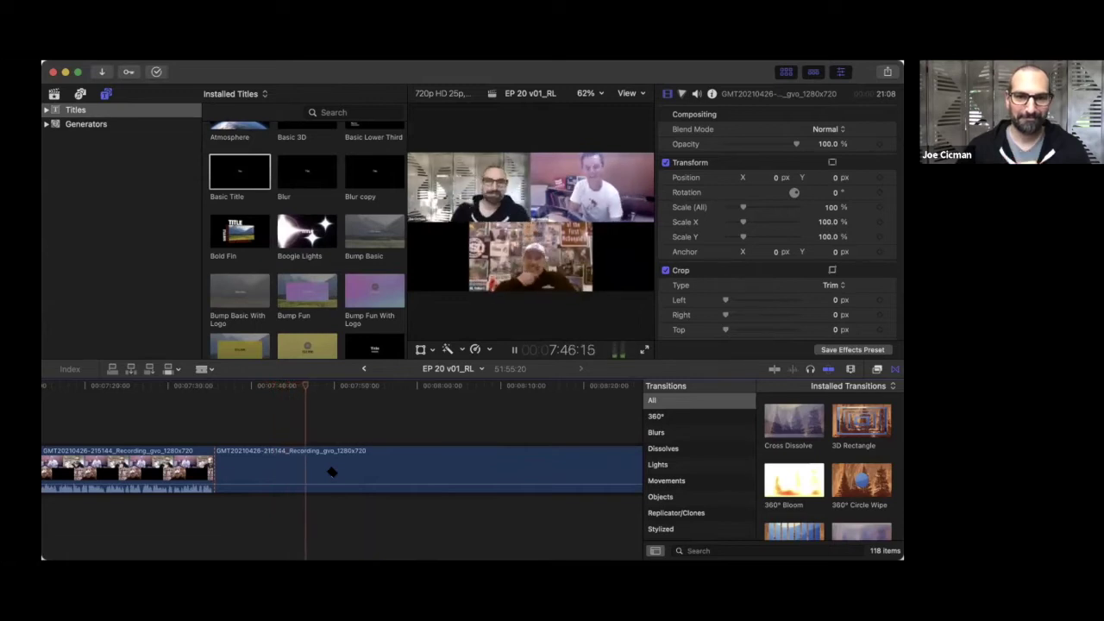
pyautogui.press('space')
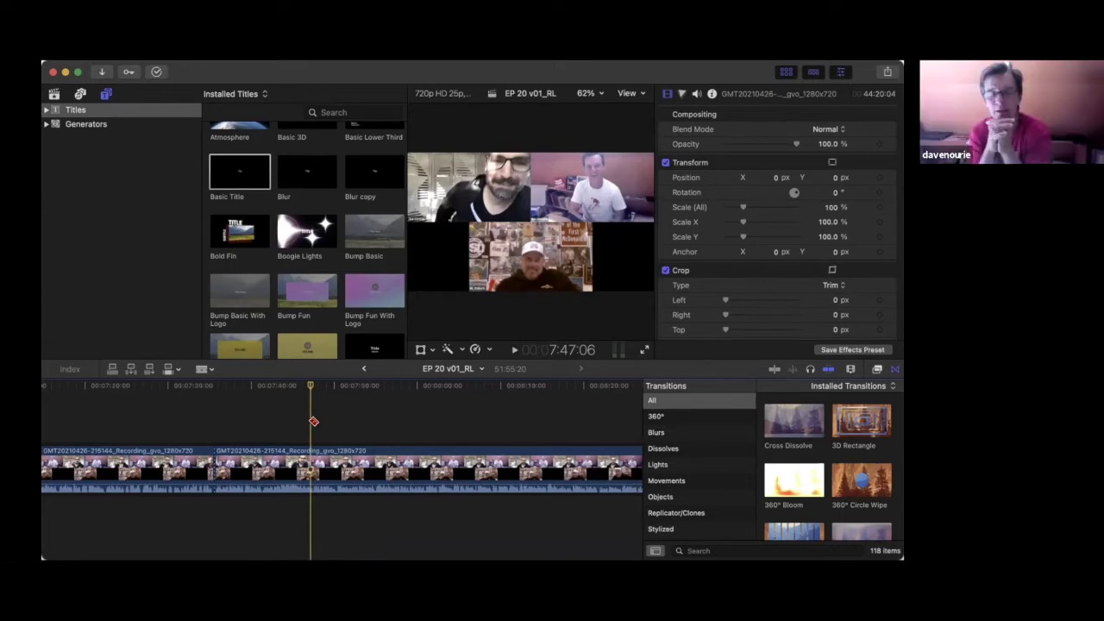
pyautogui.click(314, 459)
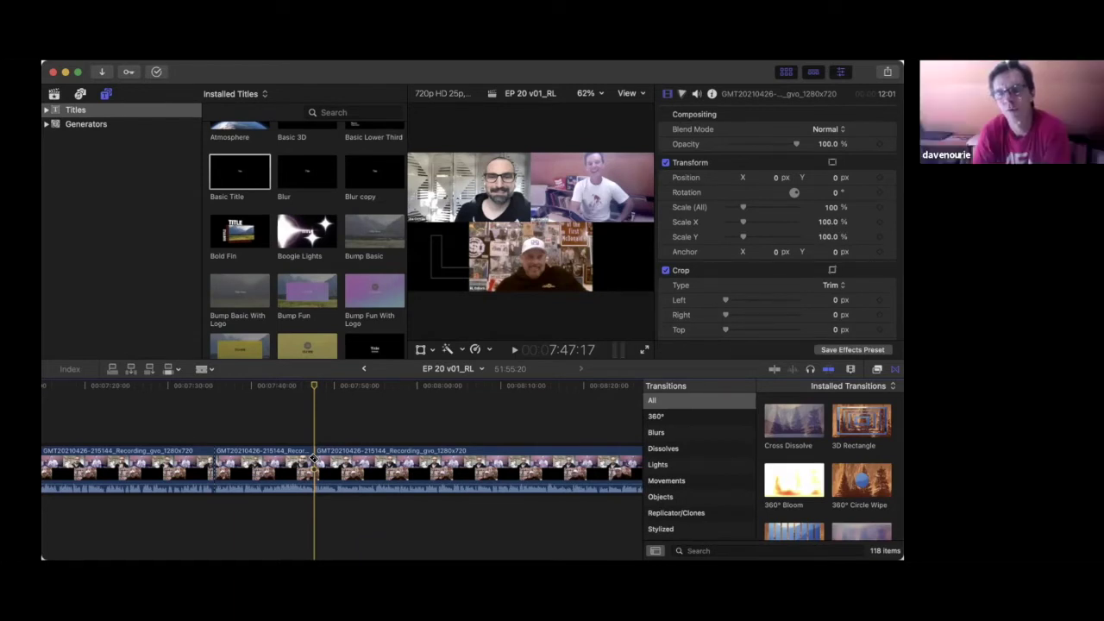
# - Replay the footage from the cut at about 7:35
pyautogui.click(313, 429)
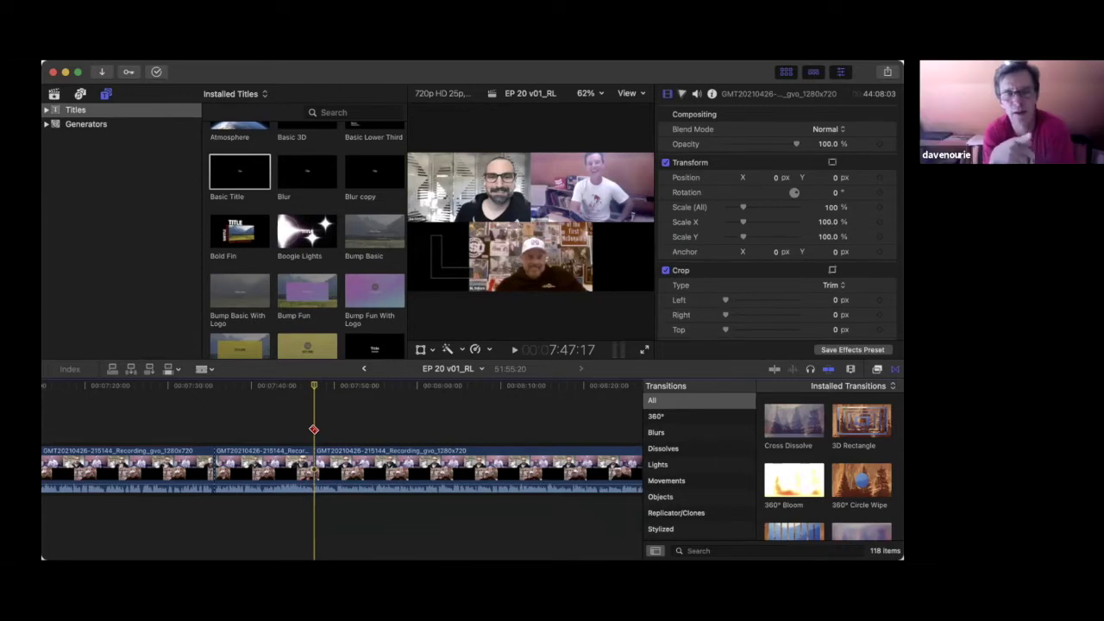
pyautogui.click(263, 420)
pyautogui.press('space')
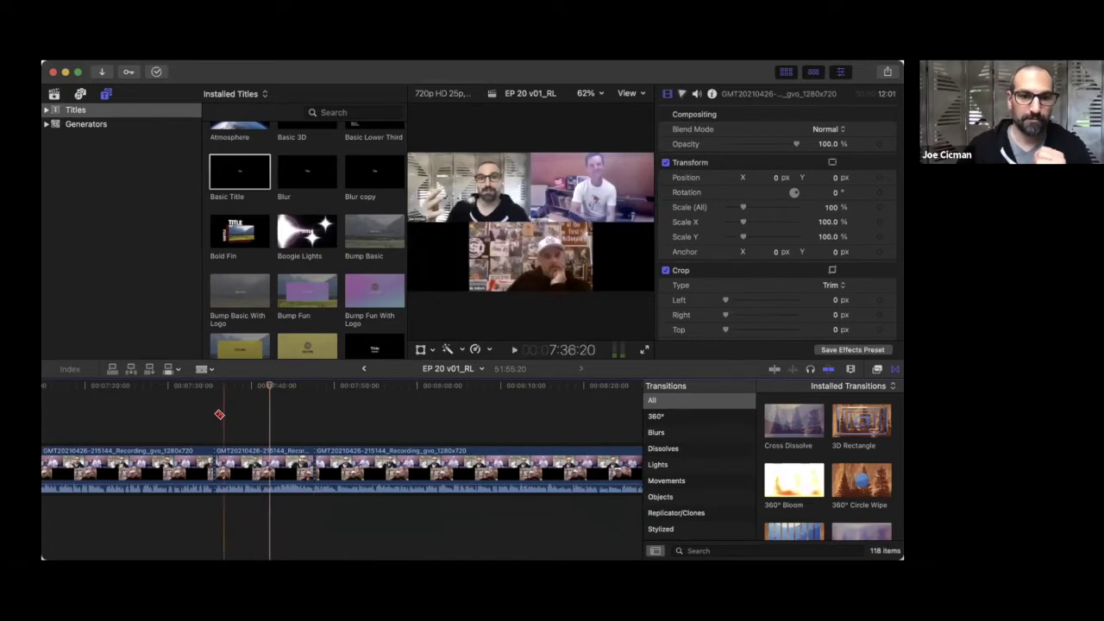
pyautogui.press('space')
pyautogui.click(215, 416)
pyautogui.press('space')
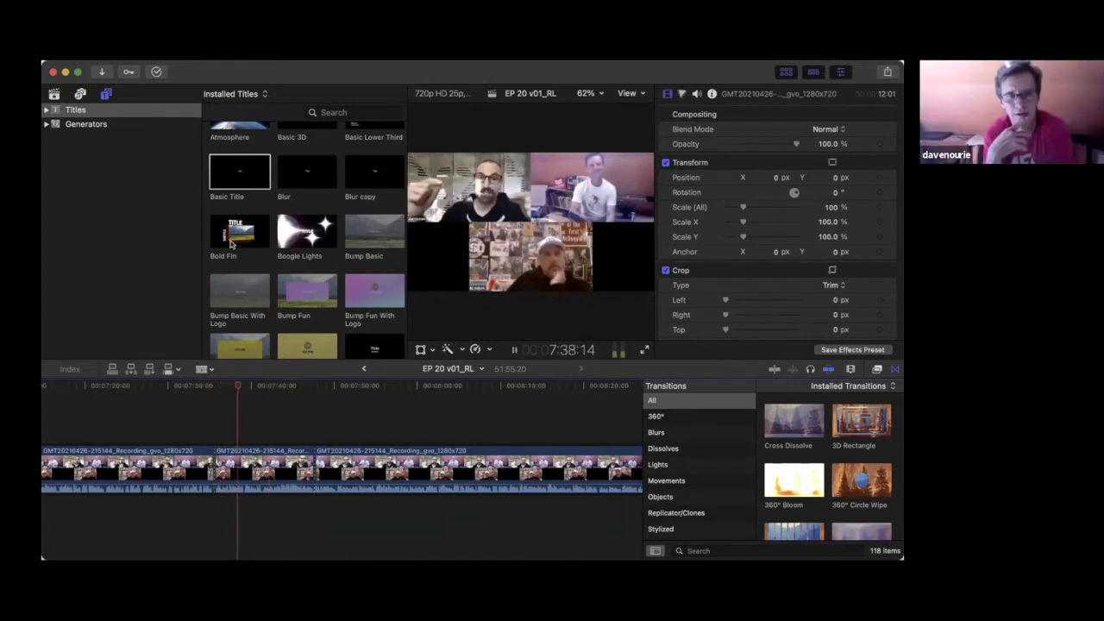
# - Add a Basic Title above the segment between the 7:35 and 7:47:17 cuts, extend it to the segment's length and set its text to "The point to the show"
pyautogui.click(240, 179)
pyautogui.moveTo(234, 421); pyautogui.dragTo(217, 434)
pyautogui.moveTo(300, 435); pyautogui.dragTo(310, 433)
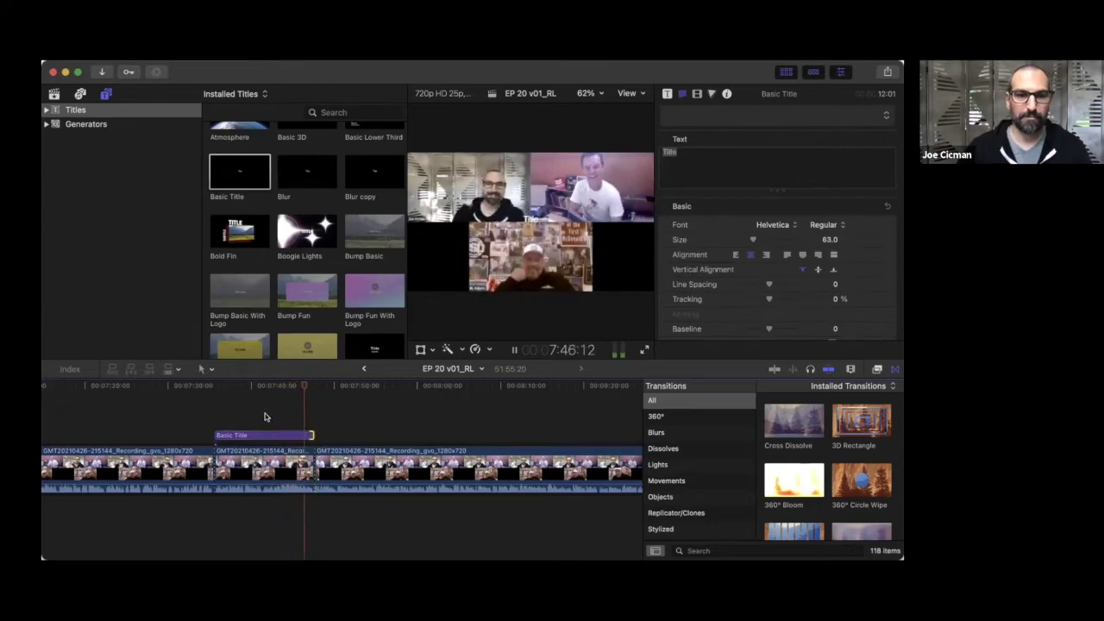
pyautogui.click(263, 434)
pyautogui.press('space')
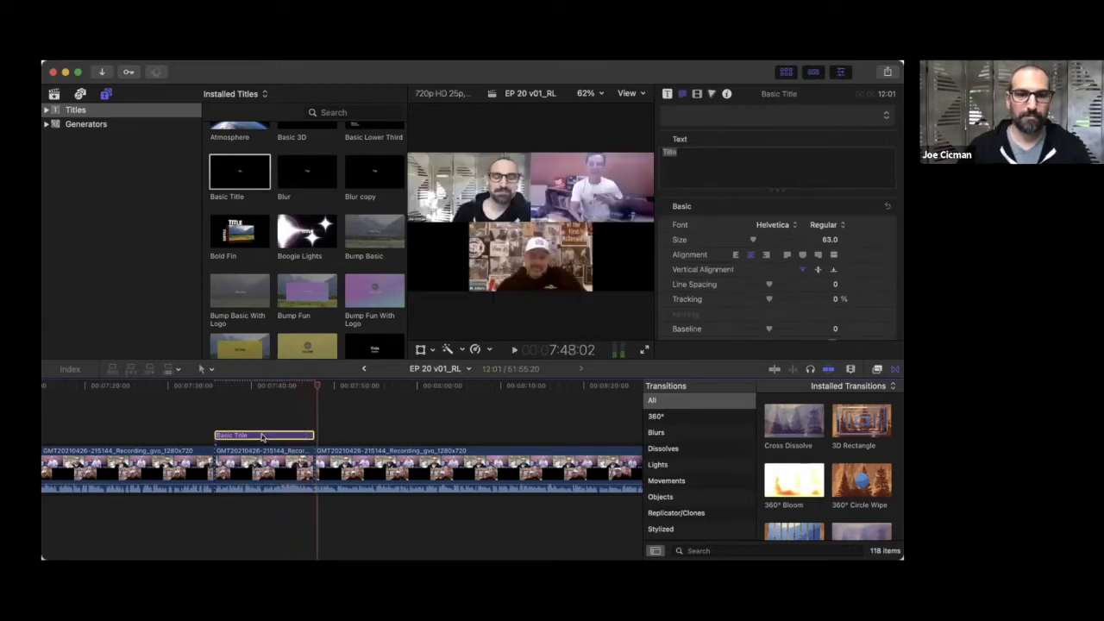
pyautogui.click(765, 154)
pyautogui.write('The poi')
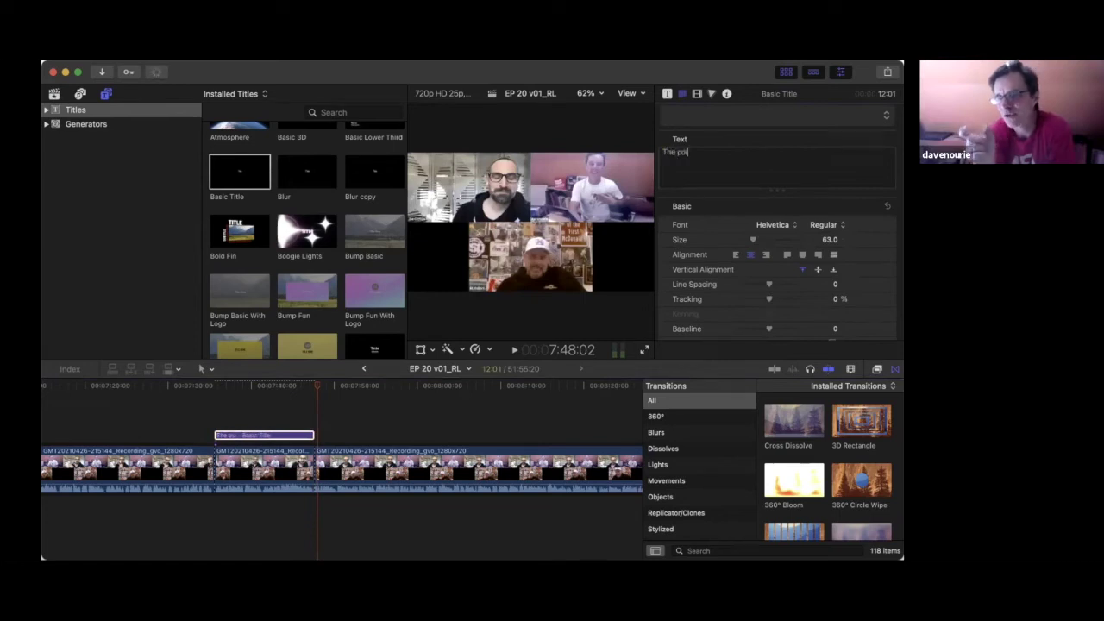
pyautogui.write('n to fthe sho')
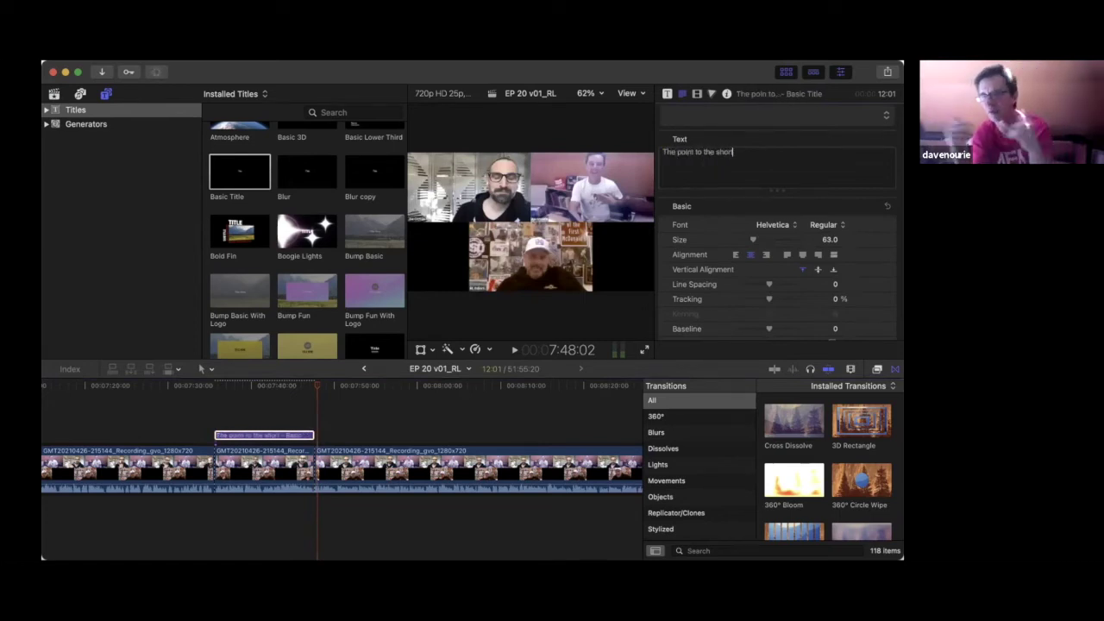
pyautogui.write('w')
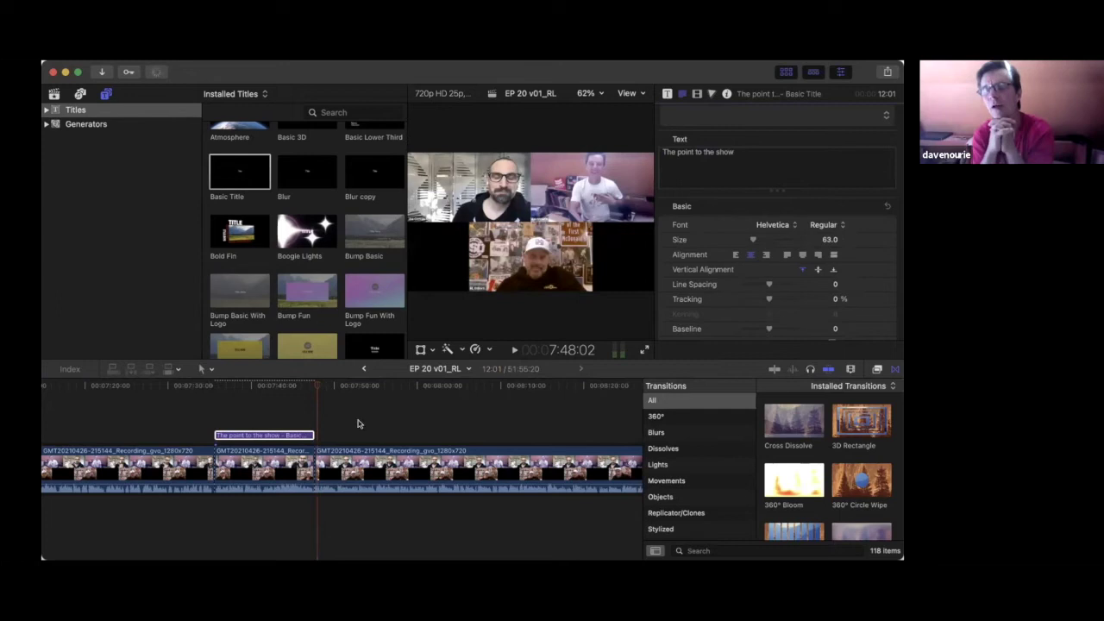
# - Resume playback from 7:48:09 and blade the interview recording at 7:55:02
pyautogui.click(315, 406)
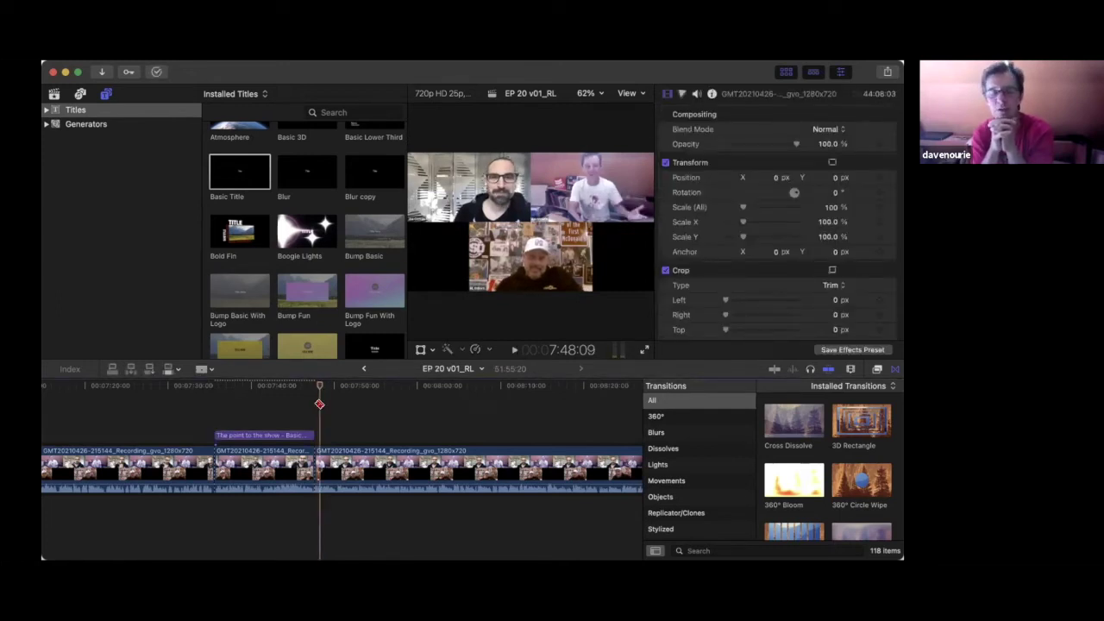
pyautogui.press('space')
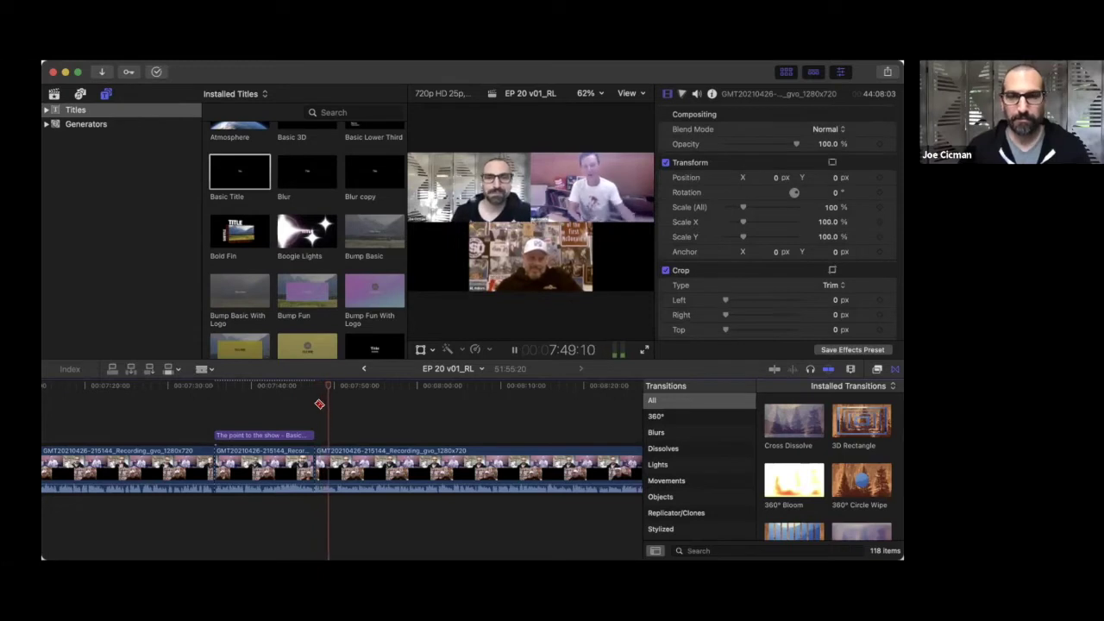
pyautogui.press('space')
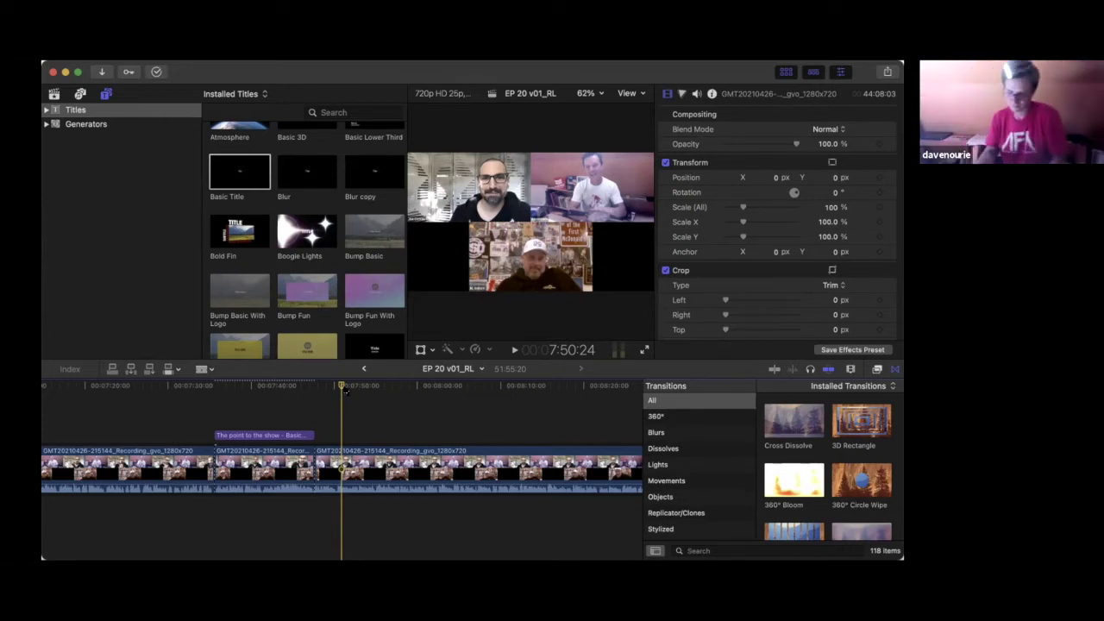
pyautogui.press('space')
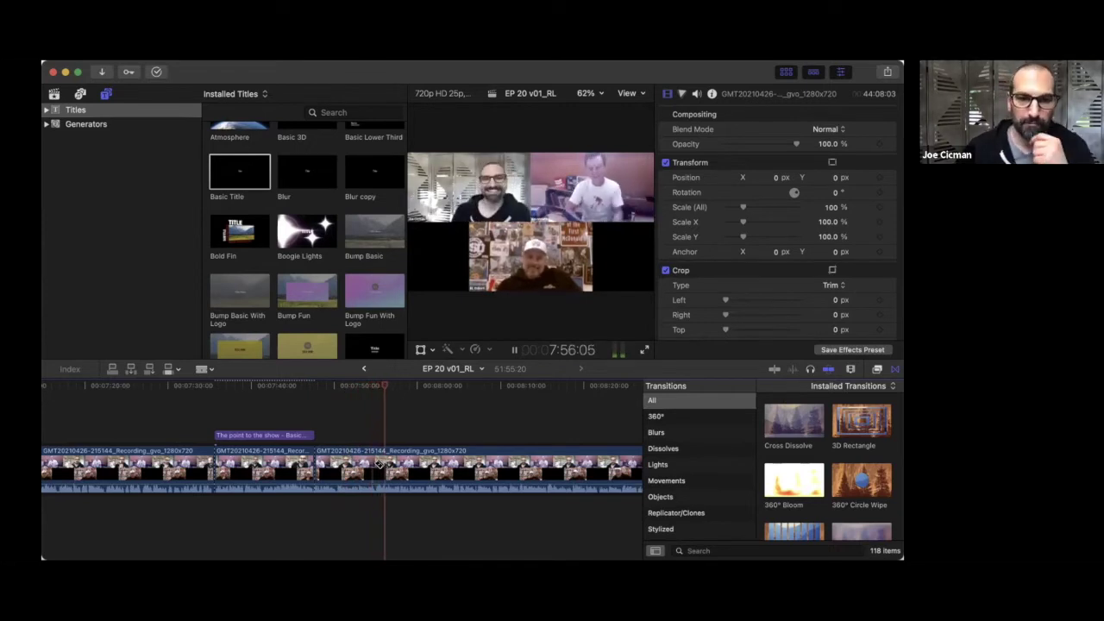
pyautogui.press('super+b')
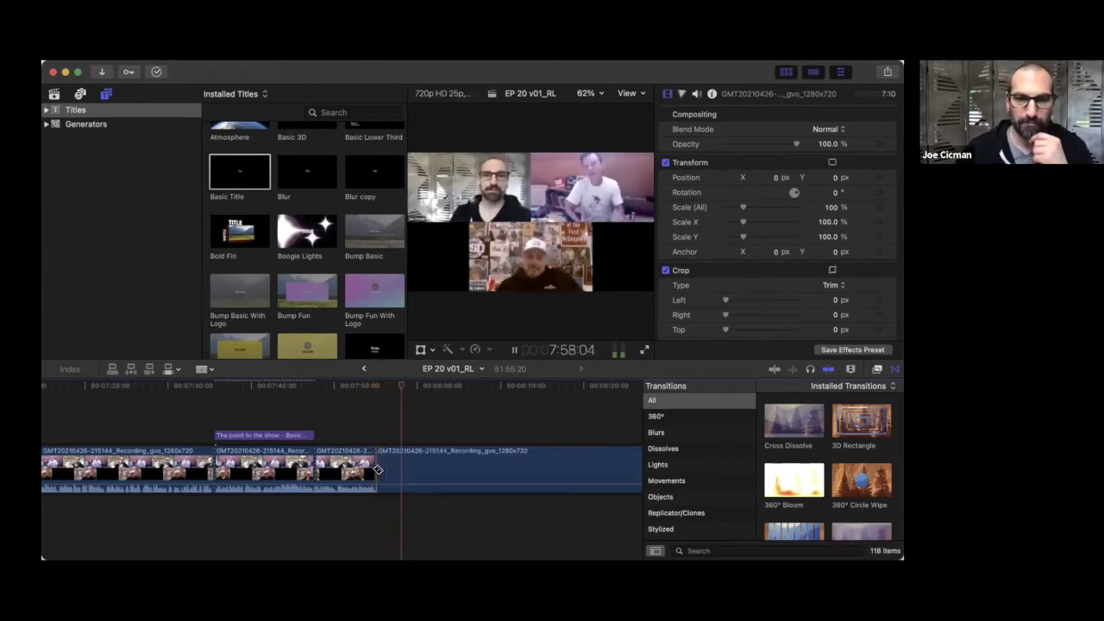
# - Pause playback, cut the recording at 8:15:14 and delete the segment between 7:55:02 and that cut
pyautogui.hscroll(3, 378, 469)
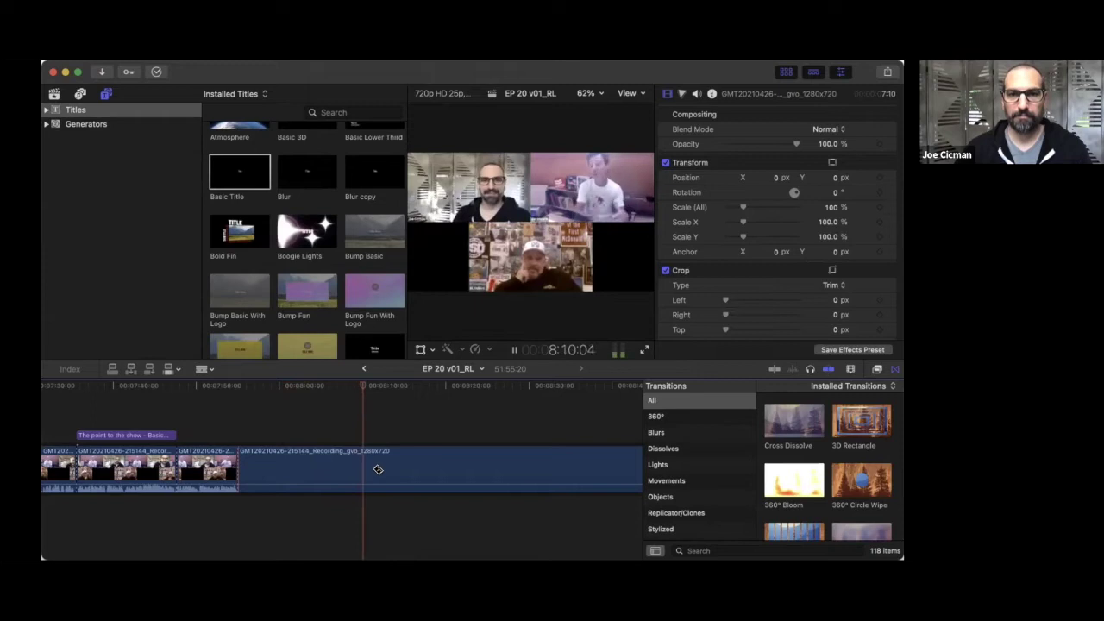
pyautogui.hscroll(2, 419, 458)
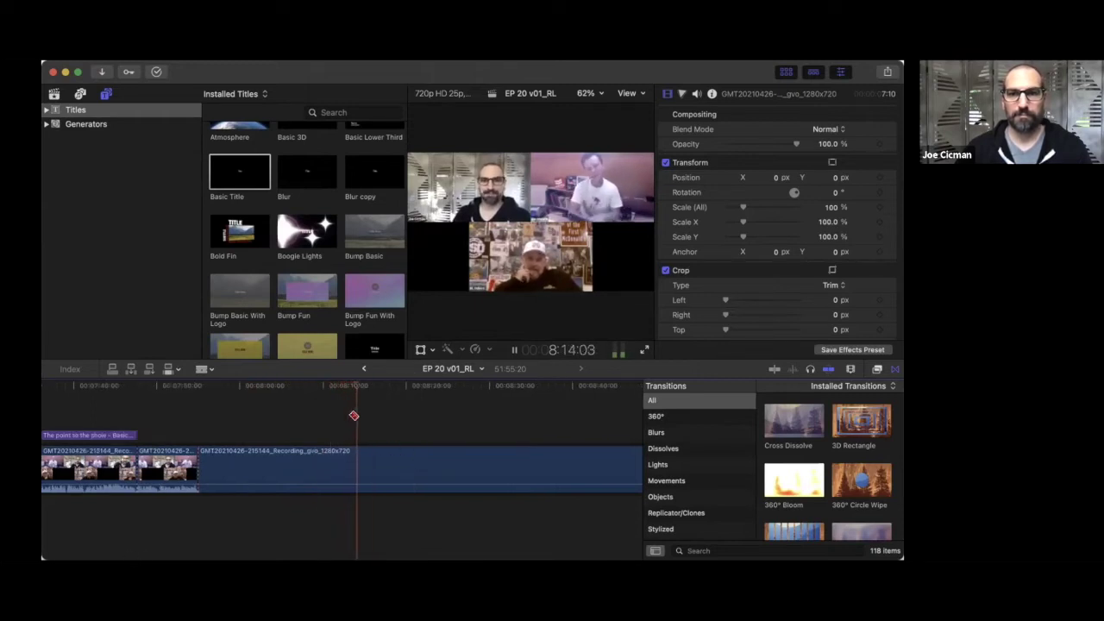
pyautogui.hscroll(2, 354, 416)
pyautogui.press('space')
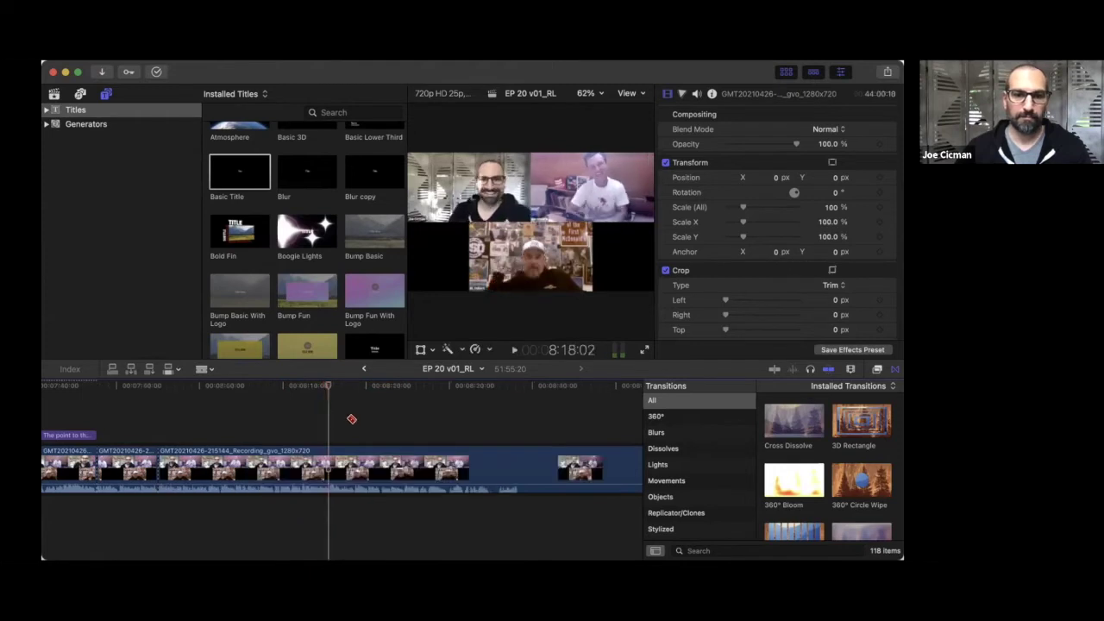
pyautogui.press('super+b')
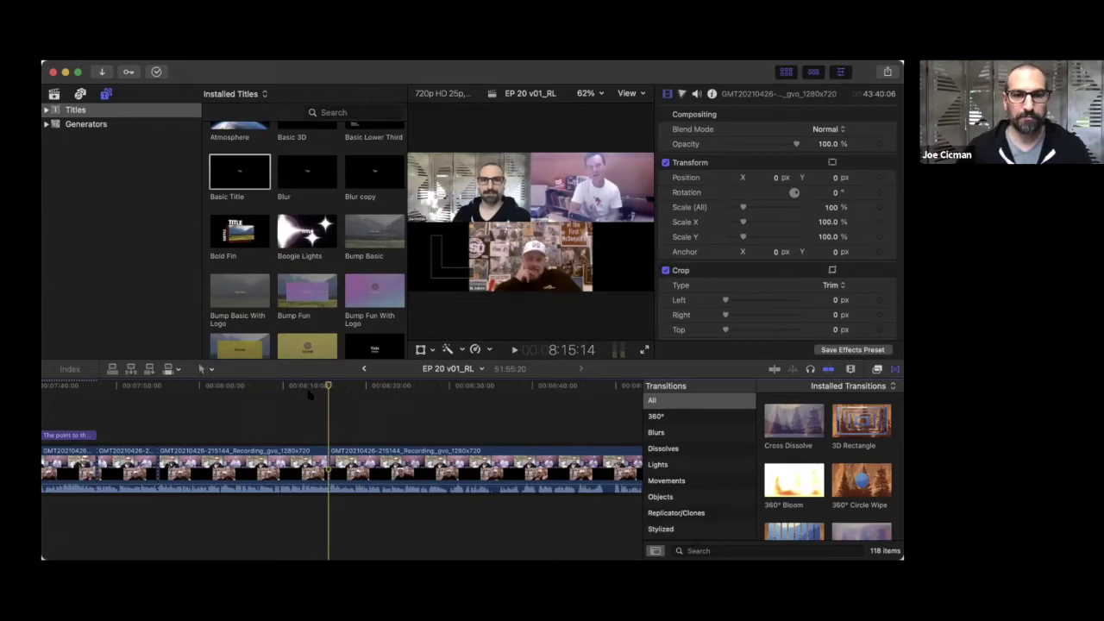
pyautogui.click(298, 470)
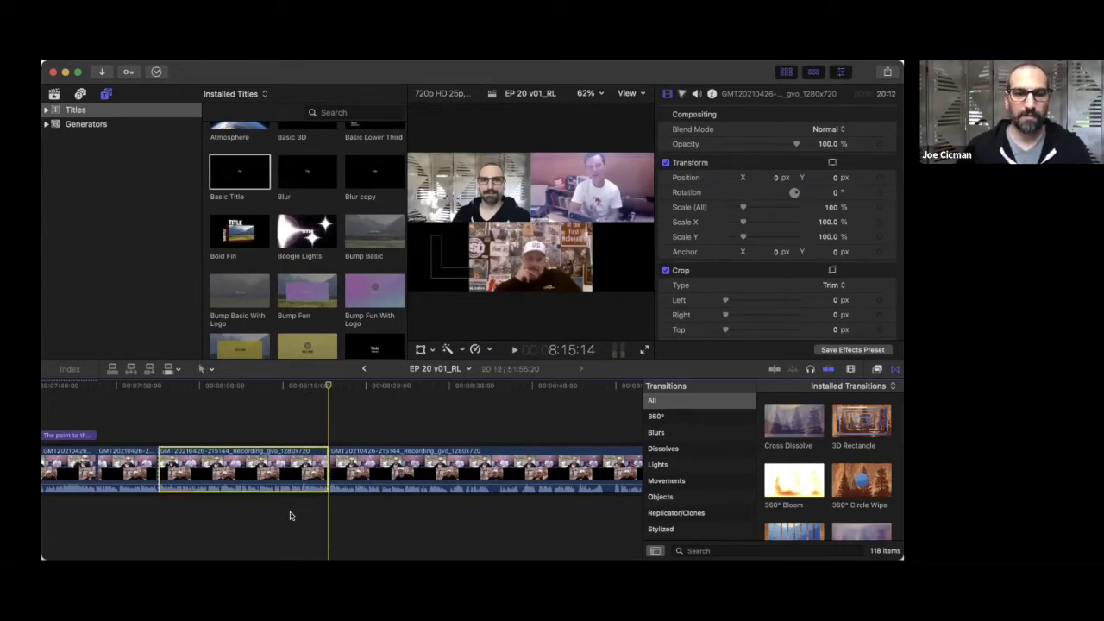
pyautogui.press('Delete')
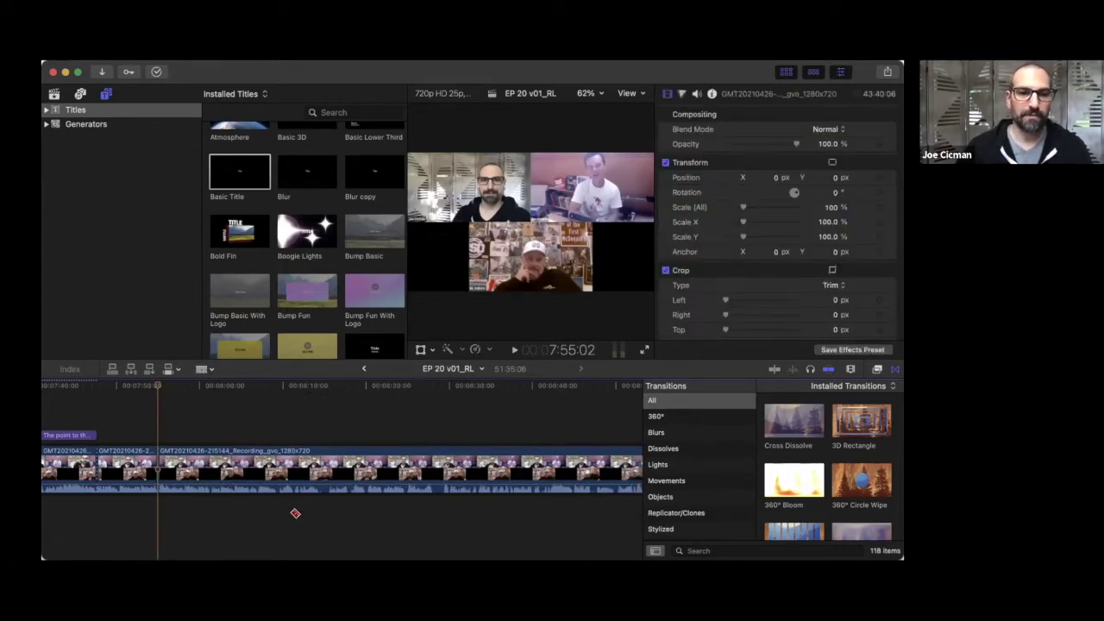
# - Play on from 7:55:02, blade the recording at 8:01:10 and 8:09:14, and delete the segment between these cuts
pyautogui.press('space')
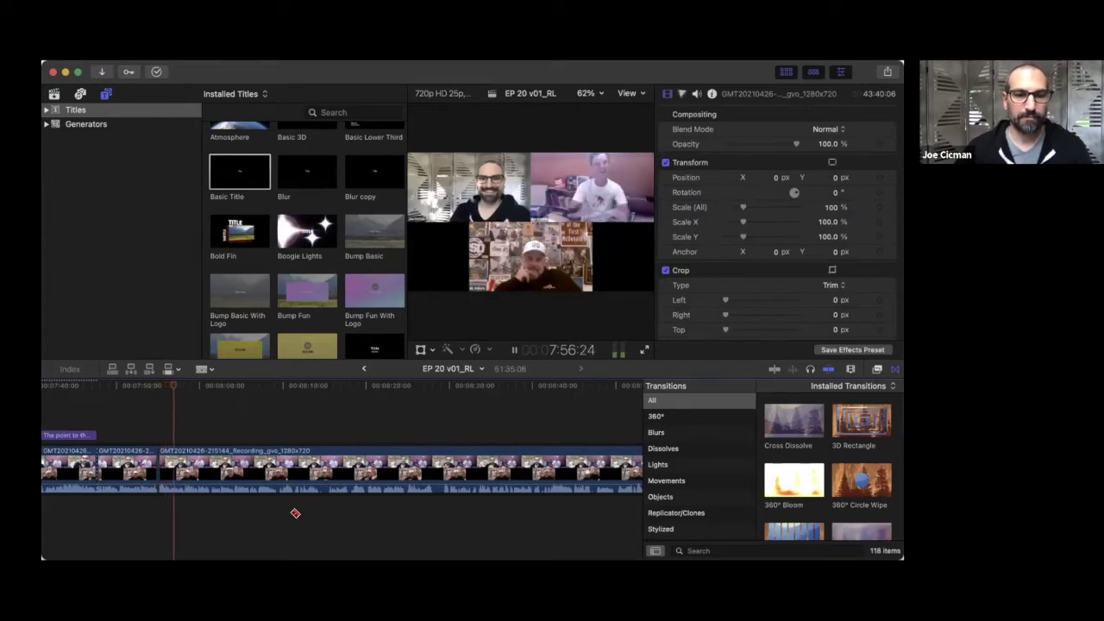
pyautogui.click(212, 468)
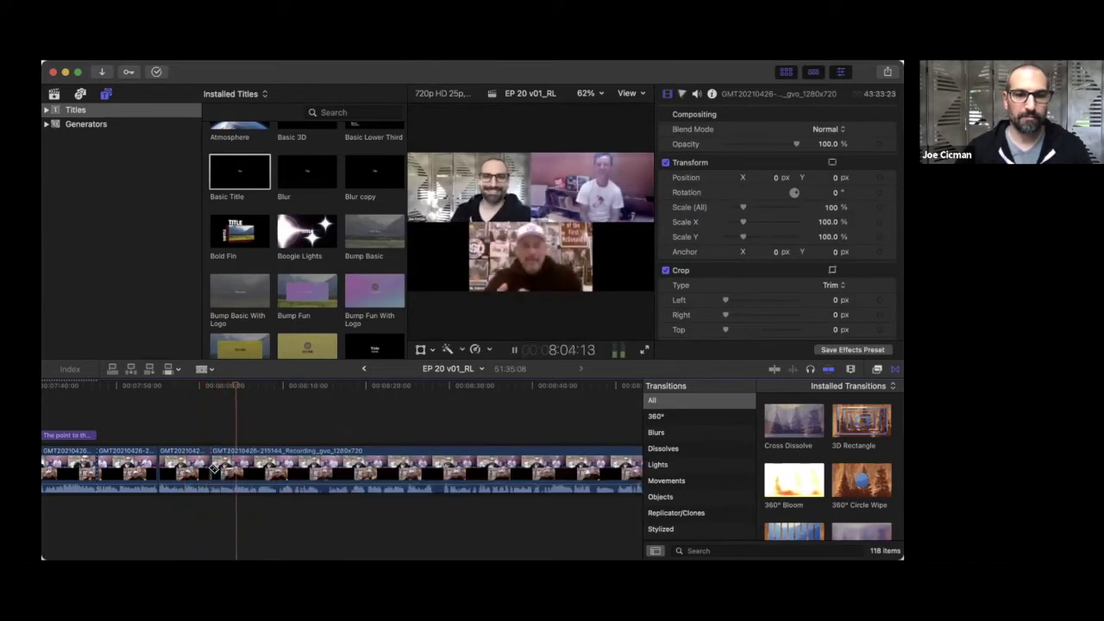
pyautogui.hscroll(2, 332, 503)
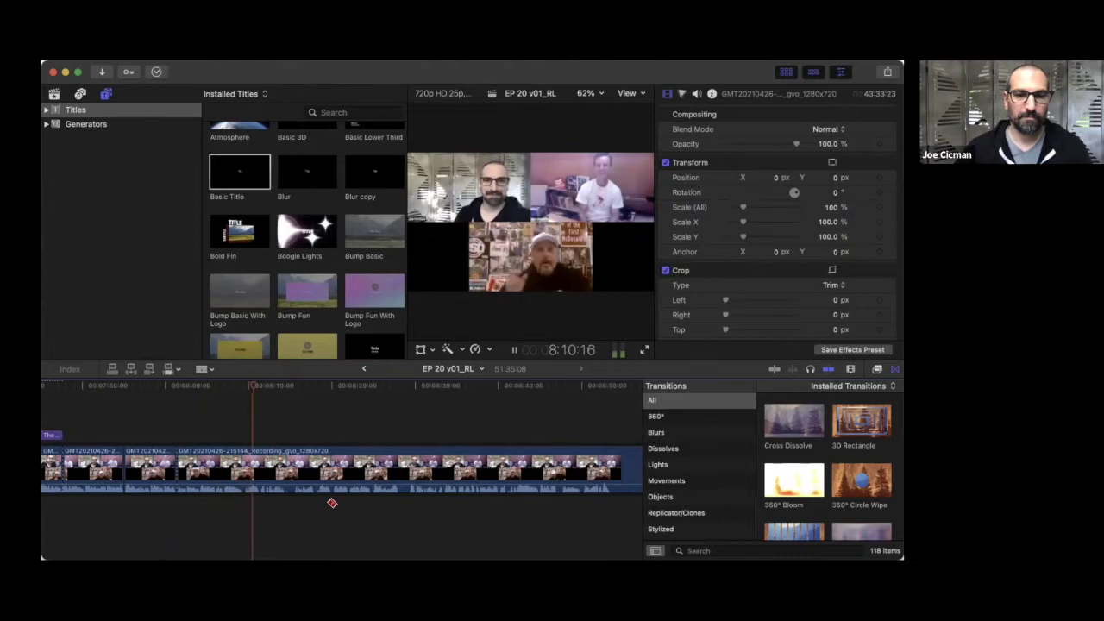
pyautogui.click(250, 476)
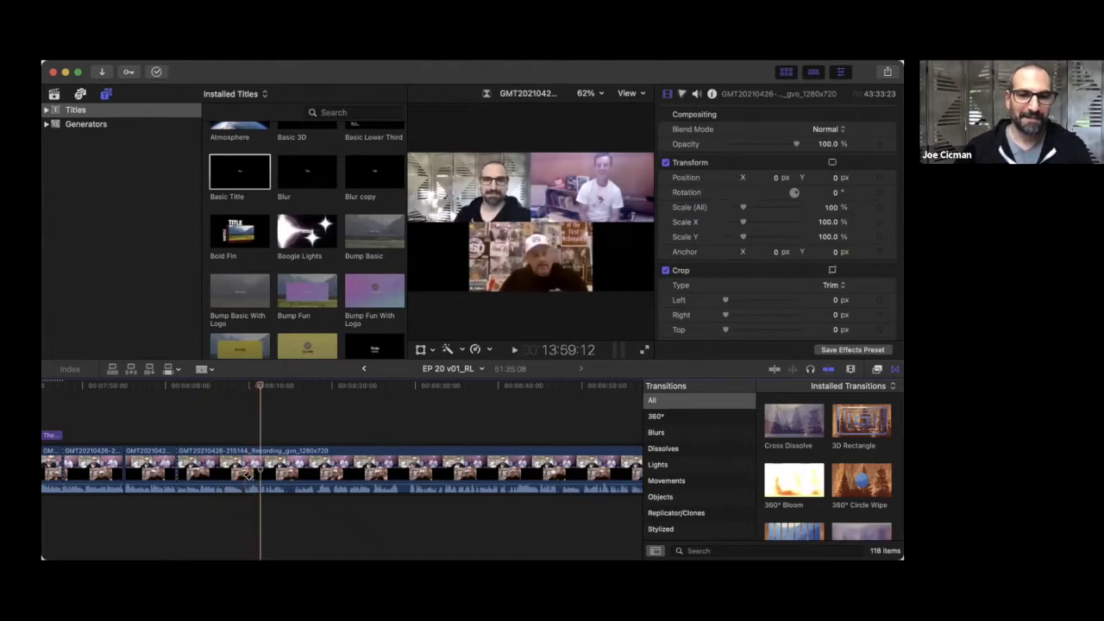
pyautogui.press('super+b')
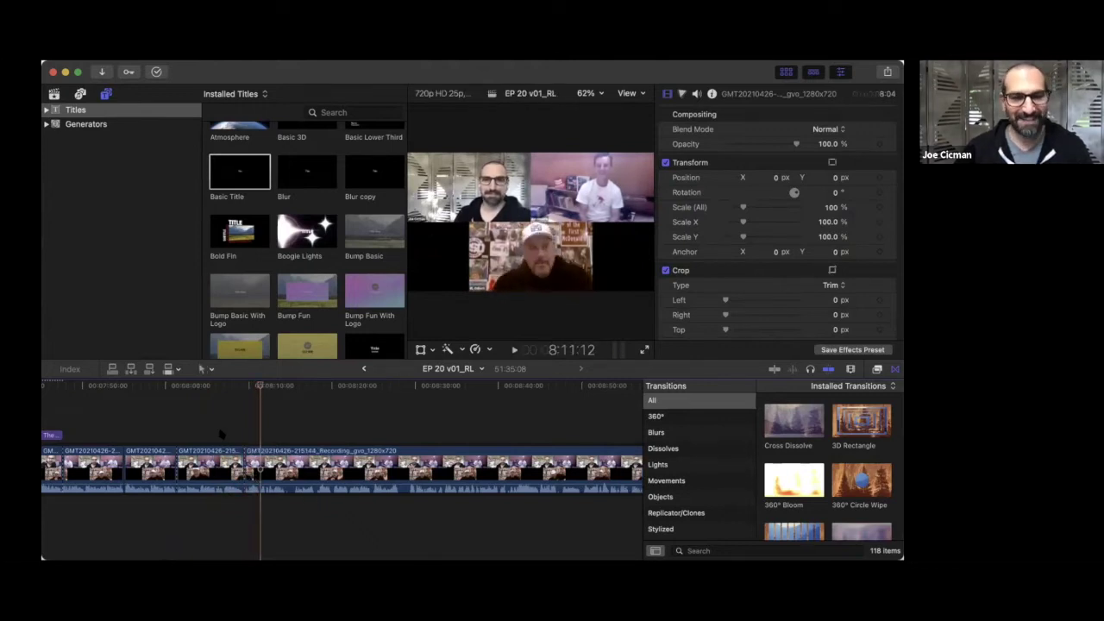
pyautogui.click(221, 480)
pyautogui.press('Delete')
# - Delete the segment between the 8:01:10 and 8:09:14 cuts, and add a Basic Title reading "Here it comes" above the recording at 8:01:10
pyautogui.click(219, 494)
pyautogui.press('Up')
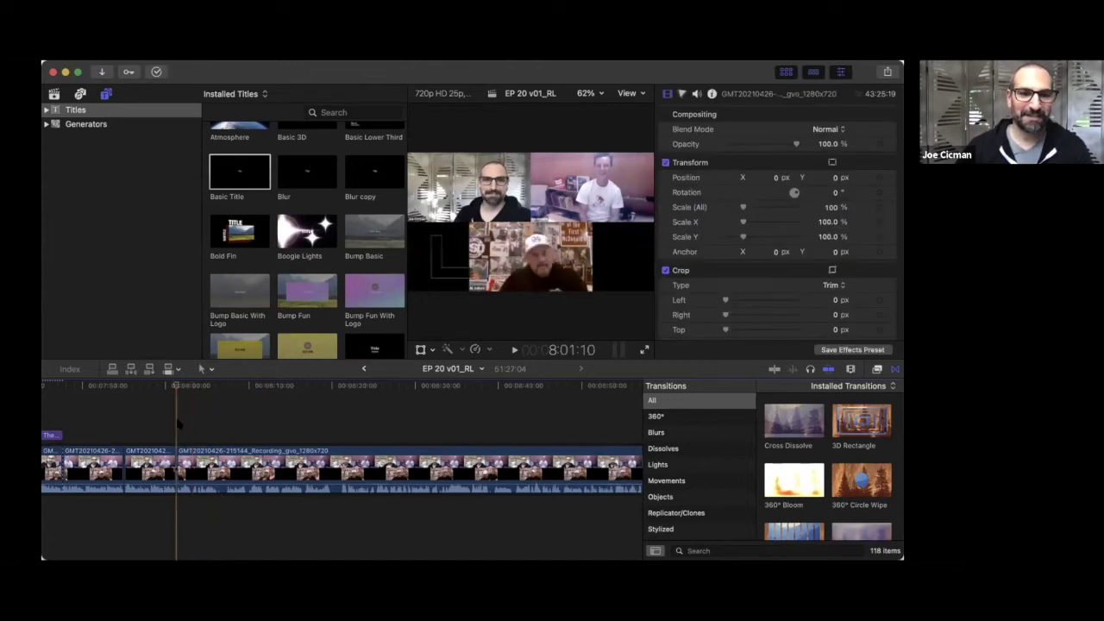
pyautogui.press('q')
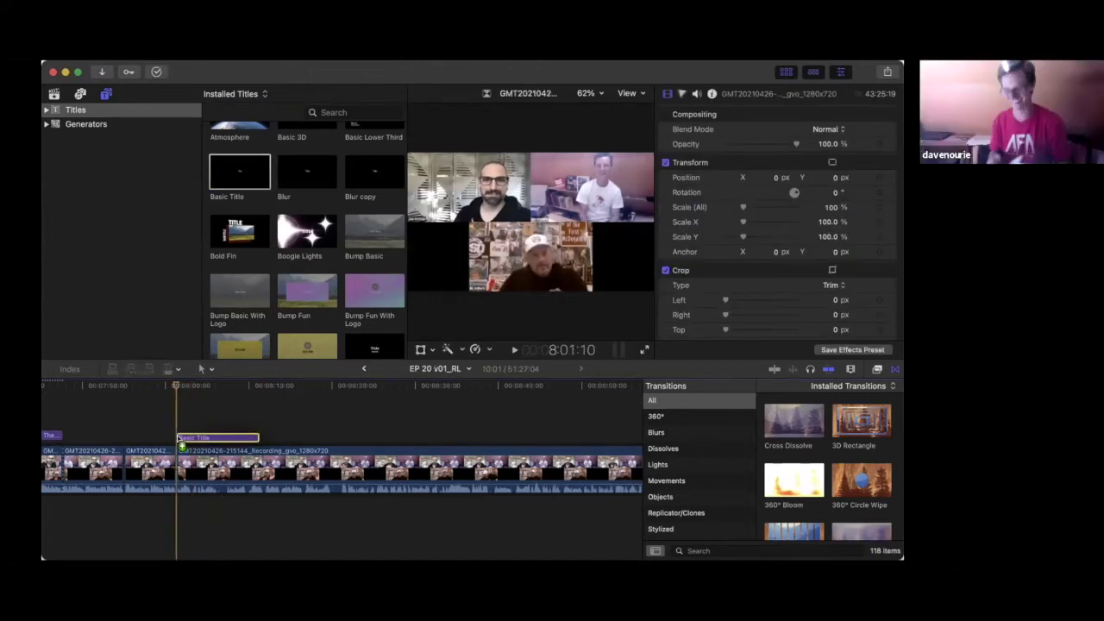
pyautogui.doubleClick(729, 165)
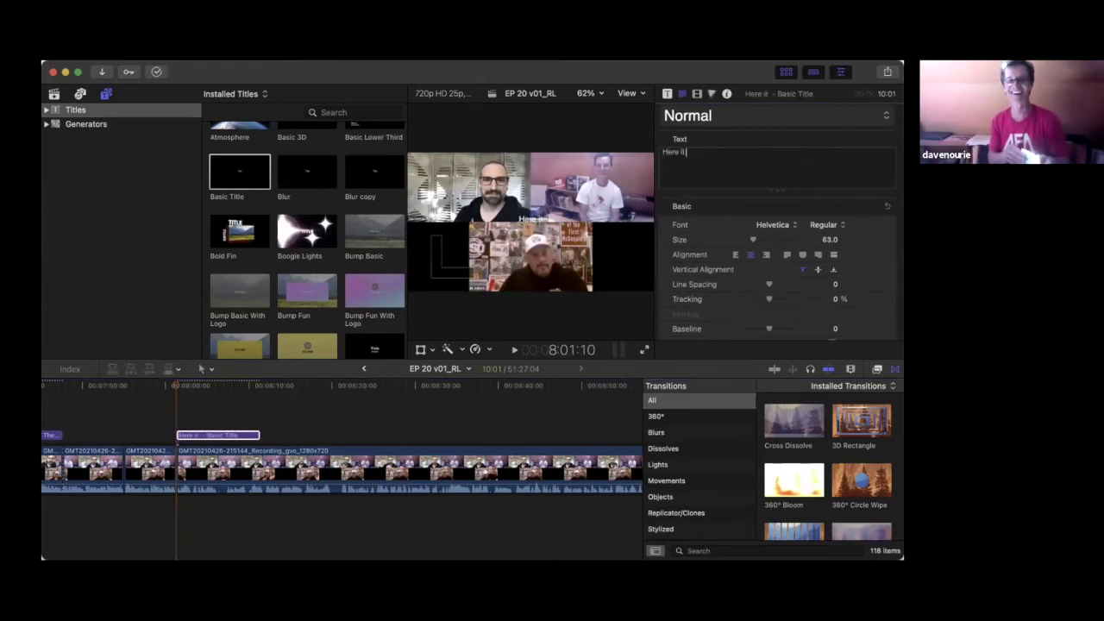
pyautogui.write('Here it comes')
pyautogui.press('Escape')
# - Review the interview recording from 8:01:10, replaying it from 8:16:19 and pausing at 8:27:04
pyautogui.press('space')
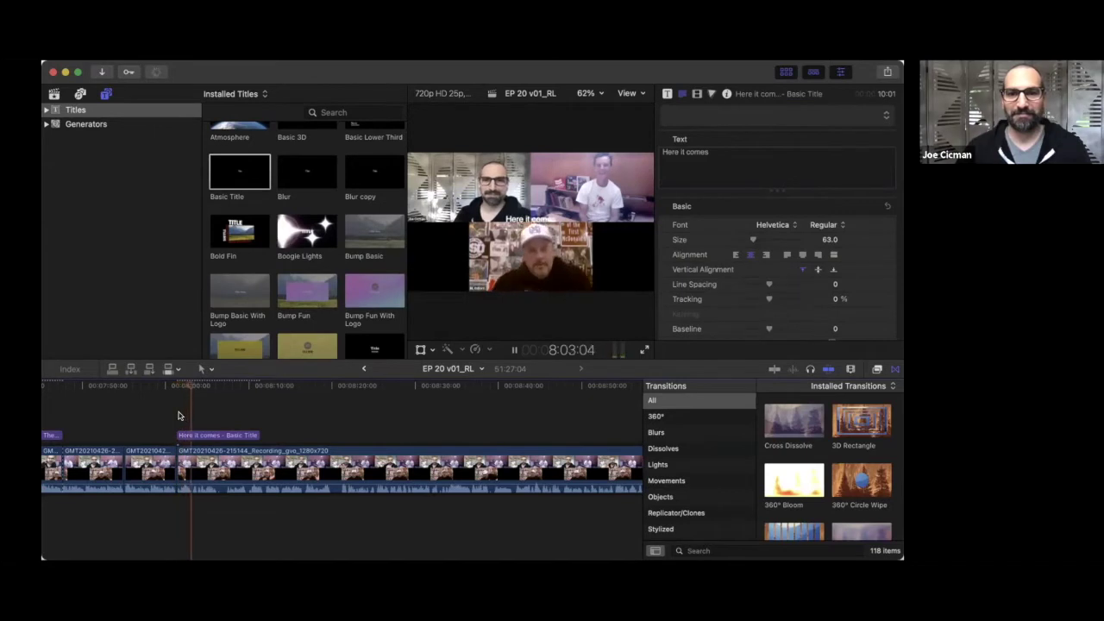
pyautogui.press('r')
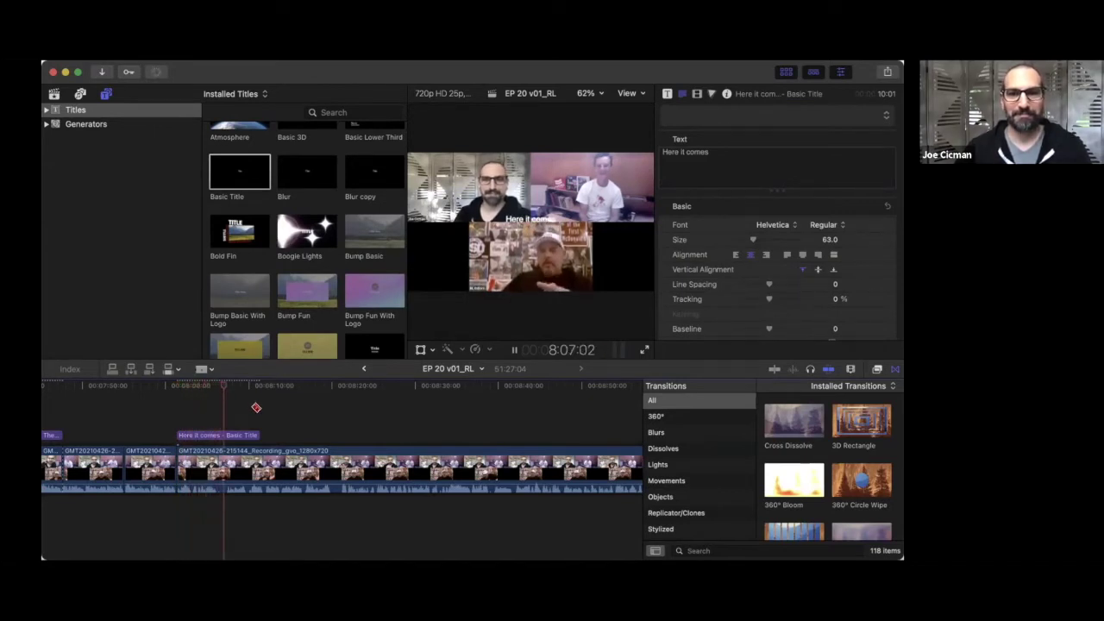
pyautogui.hscroll(3, 257, 407)
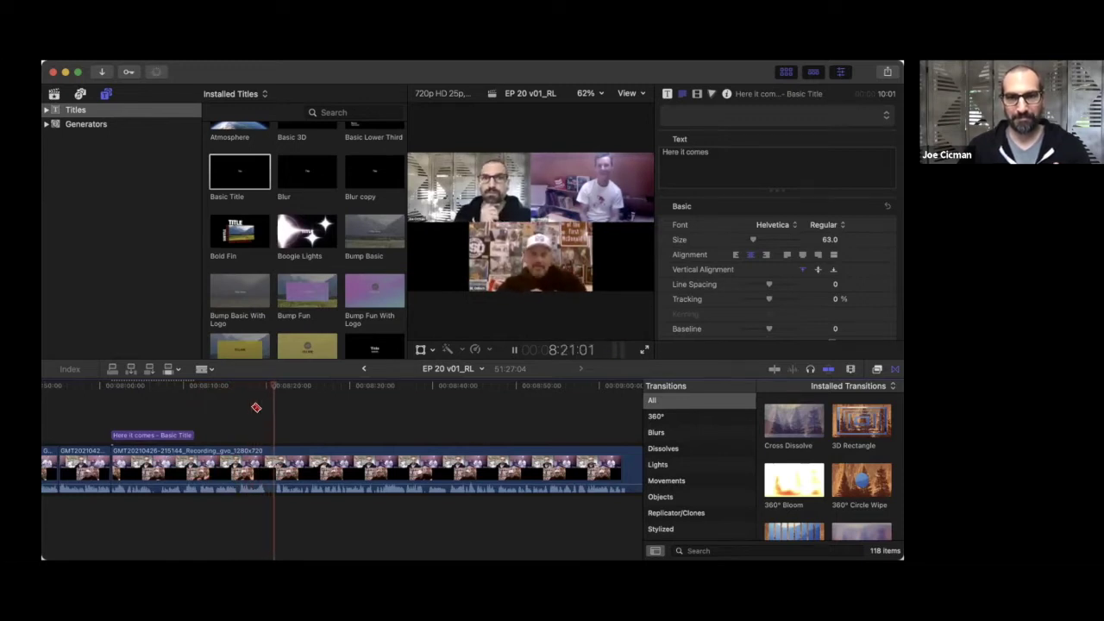
pyautogui.press('space')
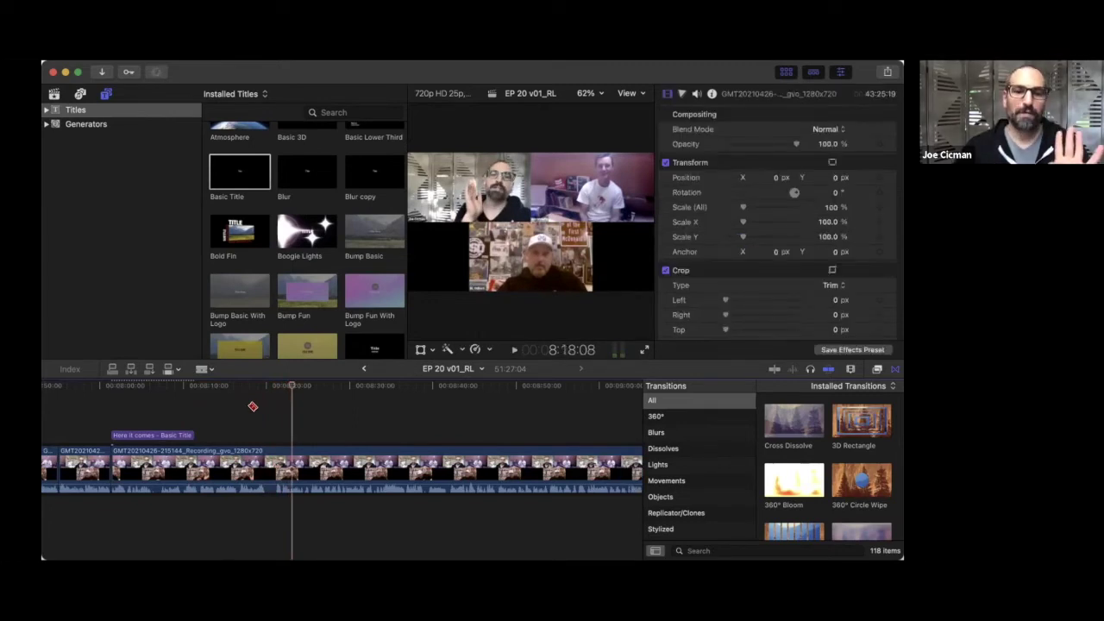
pyautogui.click(240, 405)
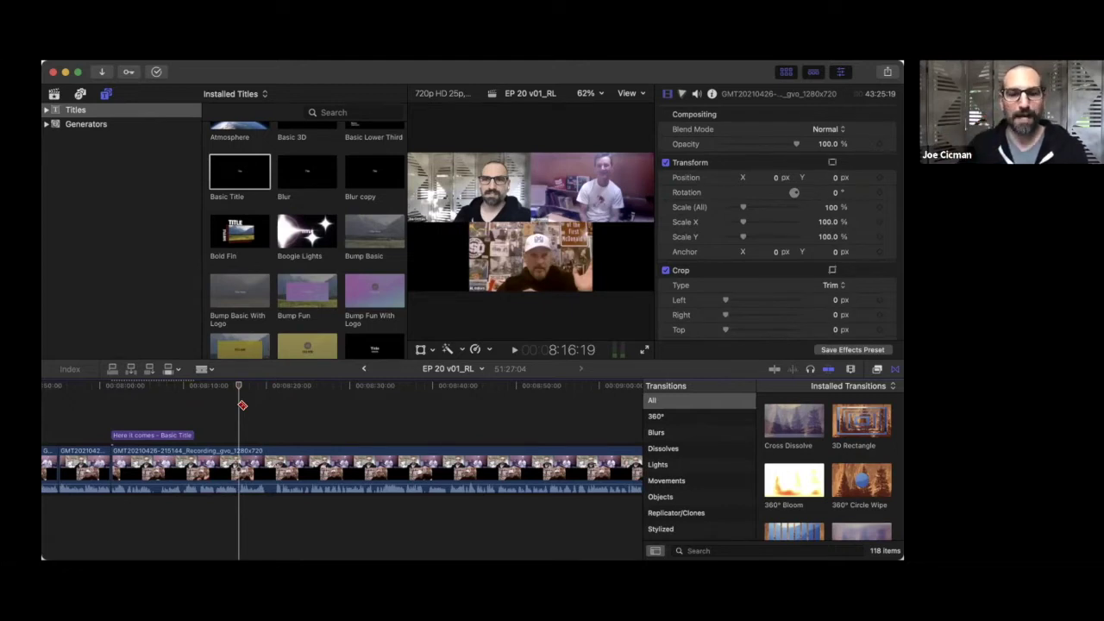
pyautogui.press('space')
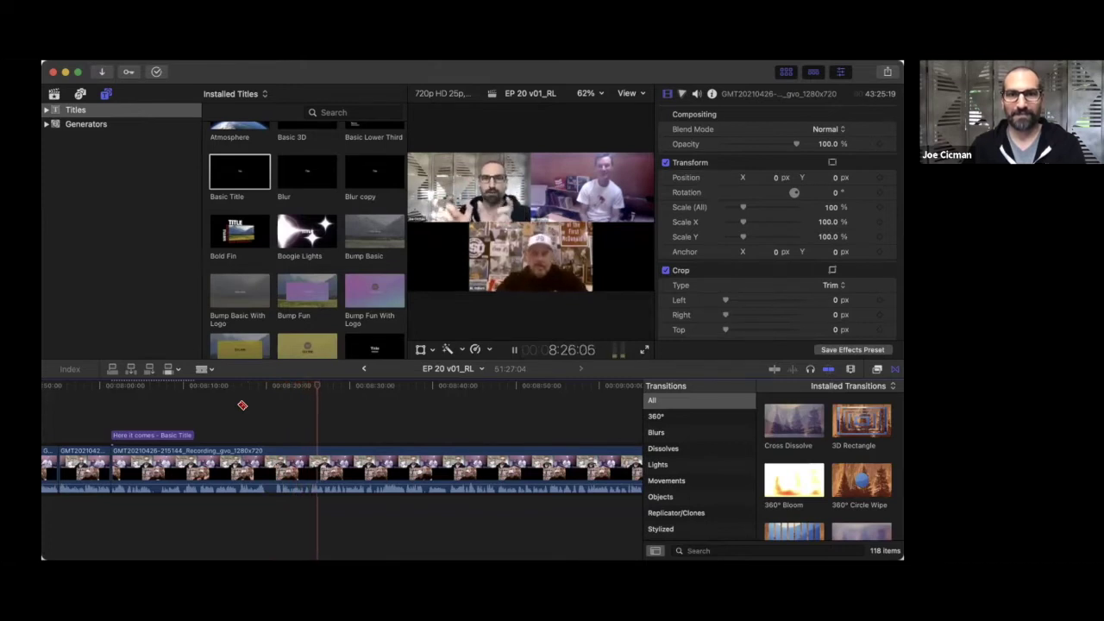
pyautogui.press('space')
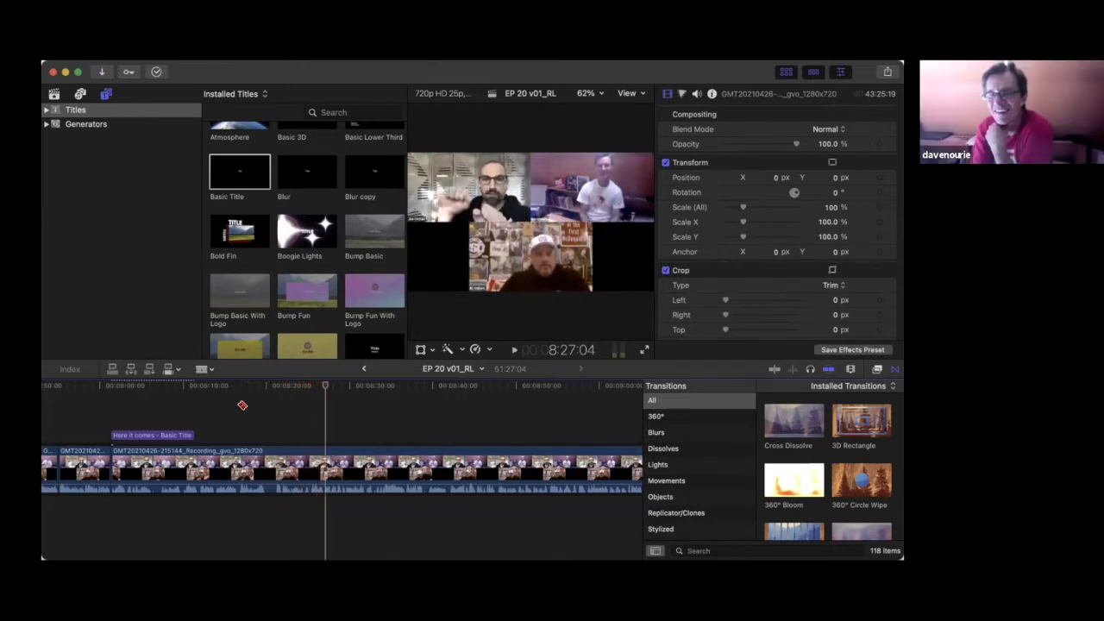
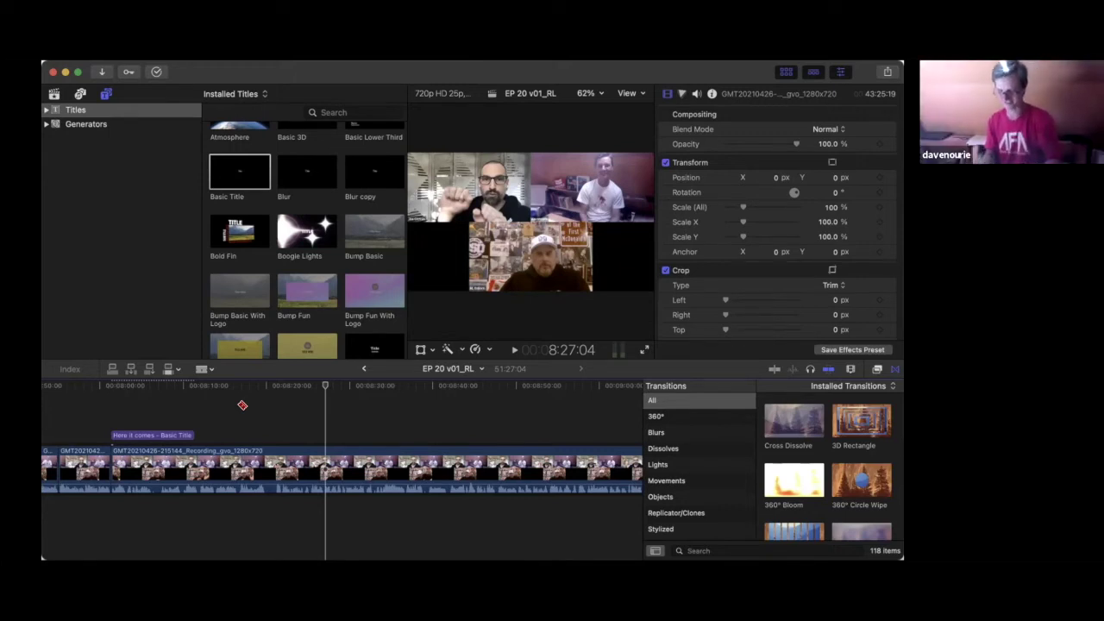
# - Replay the recording from 8:20:21 and blade it at about 8:36 during playback
pyautogui.click(272, 390)
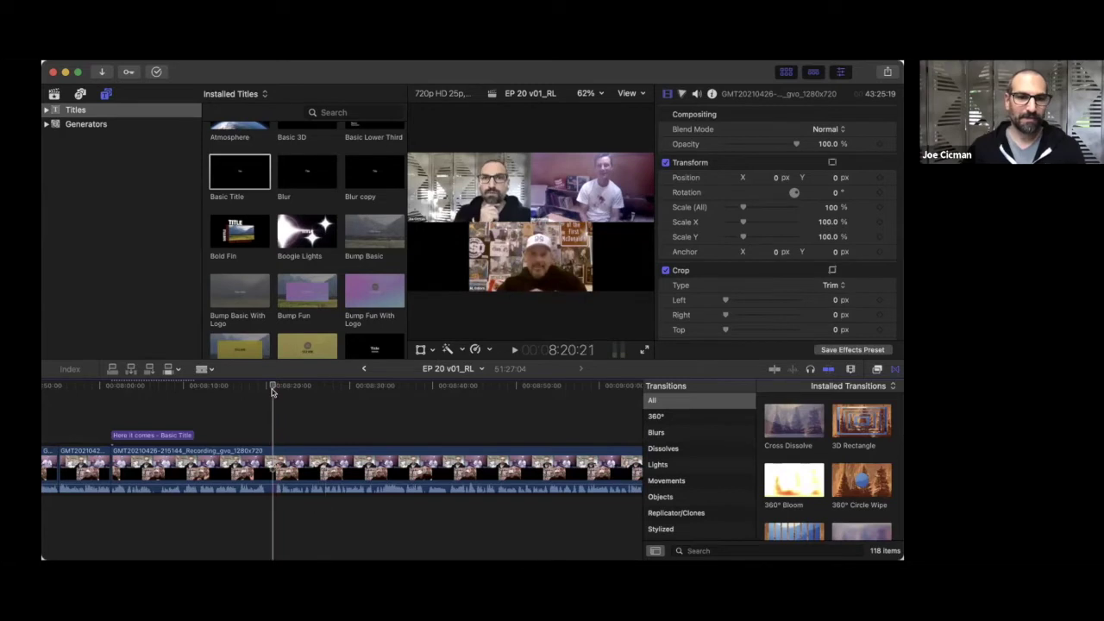
pyautogui.press('space')
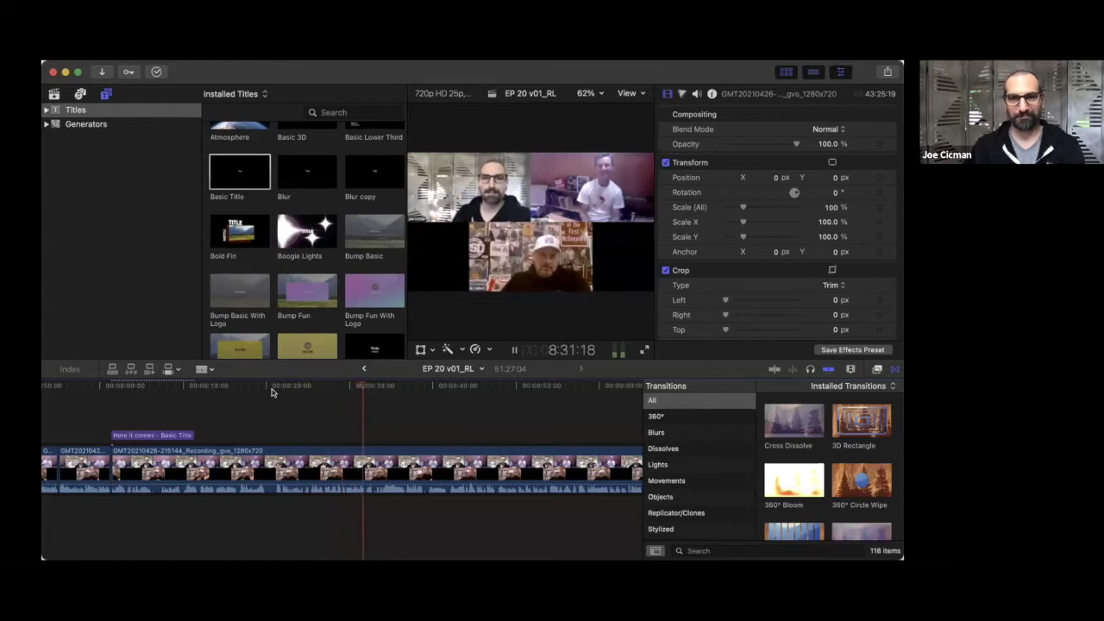
pyautogui.hscroll(5, 273, 390)
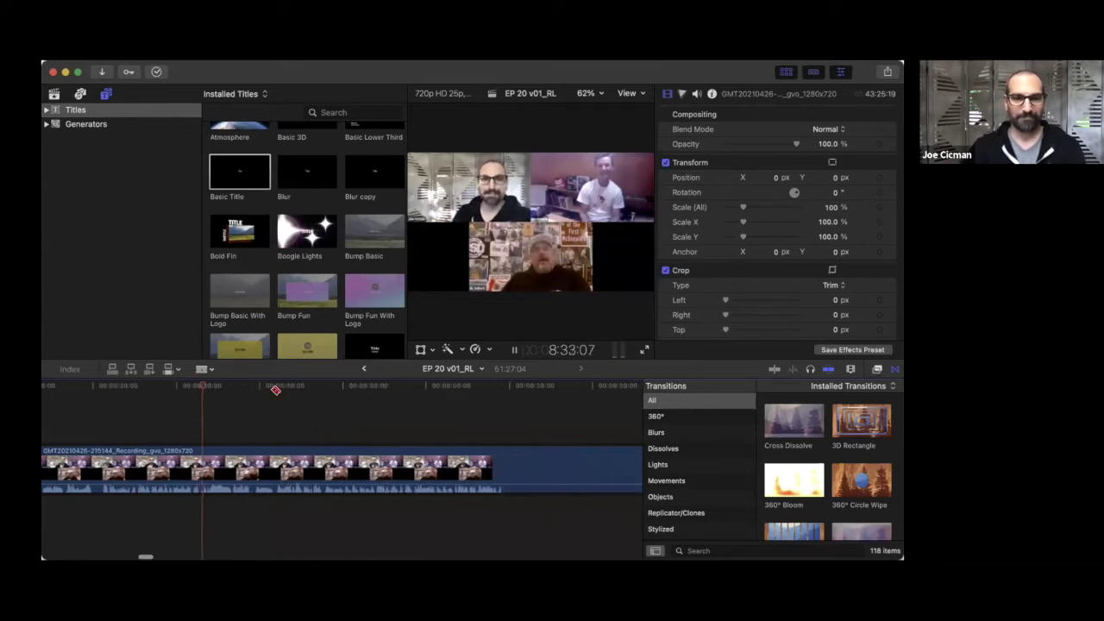
pyautogui.click(234, 477)
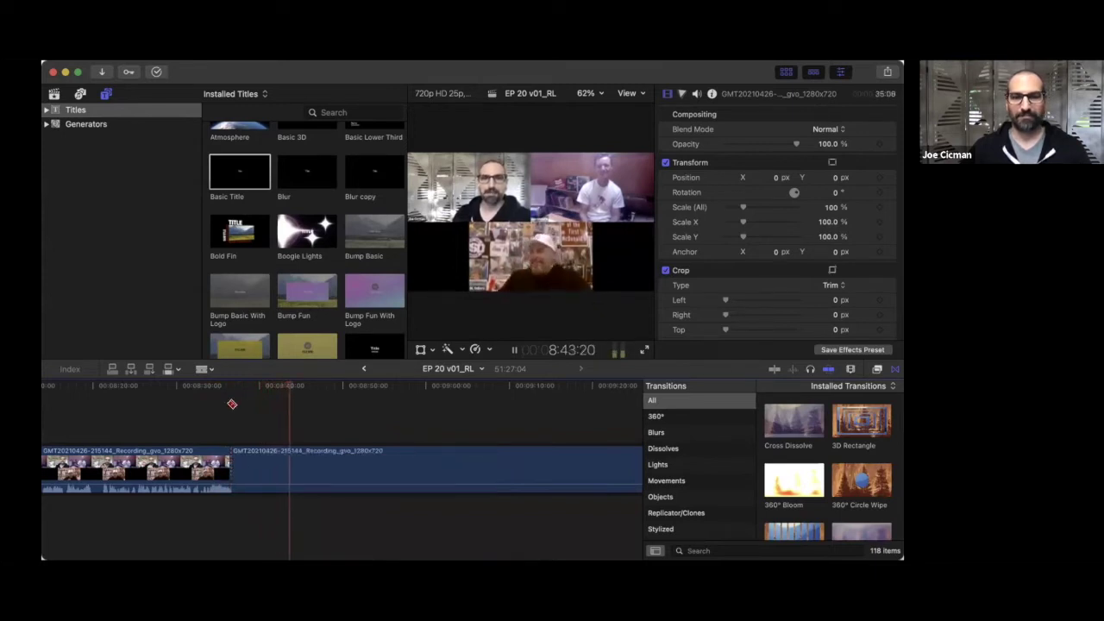
# - Play the recording on past 8:46:11 and blade it at 9:25:20
pyautogui.hscroll(2, 232, 405)
pyautogui.press('space')
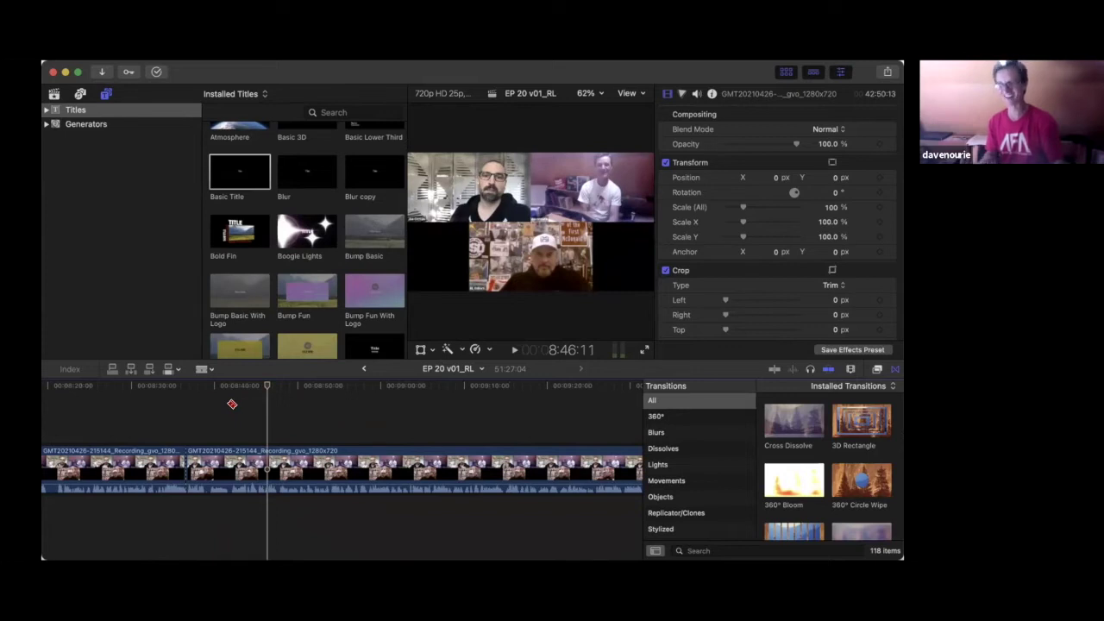
pyautogui.press('space')
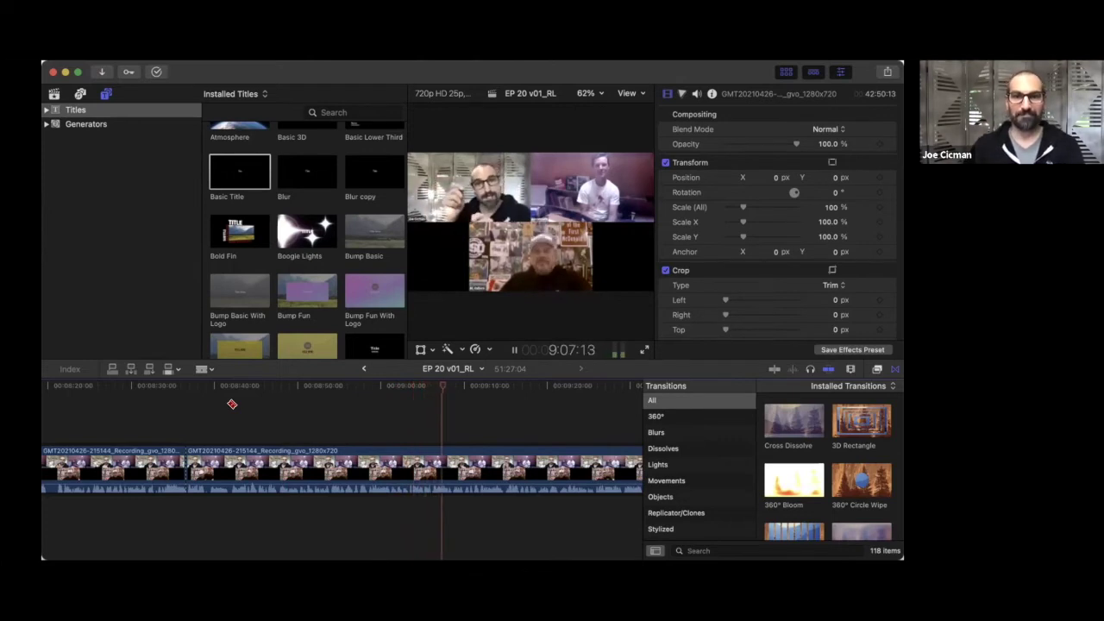
pyautogui.hscroll(5, 232, 403)
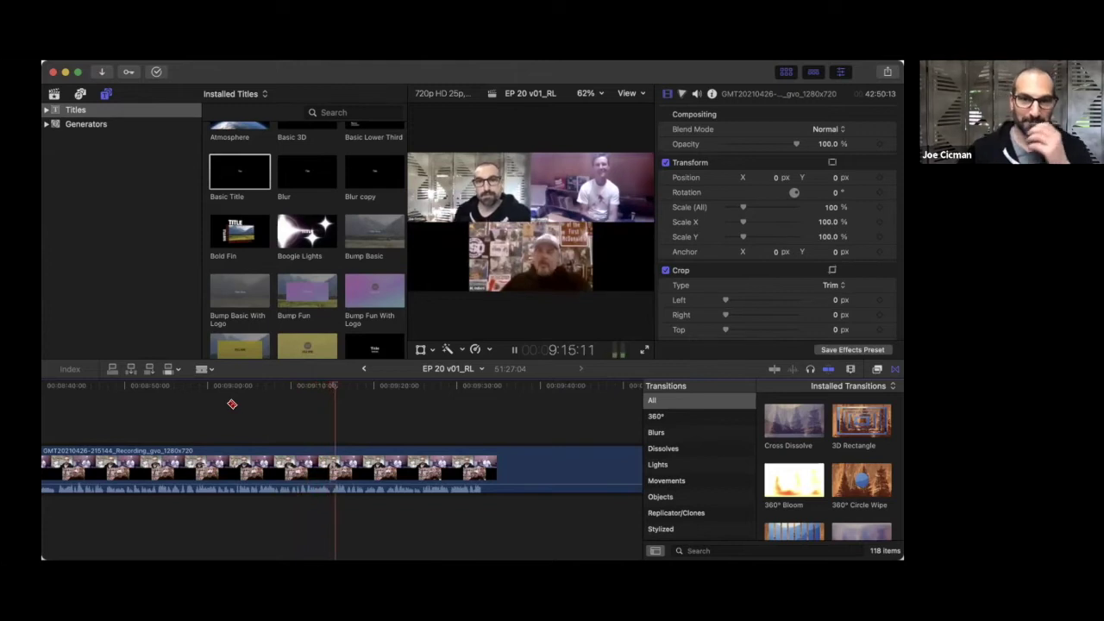
pyautogui.press('super+minus')
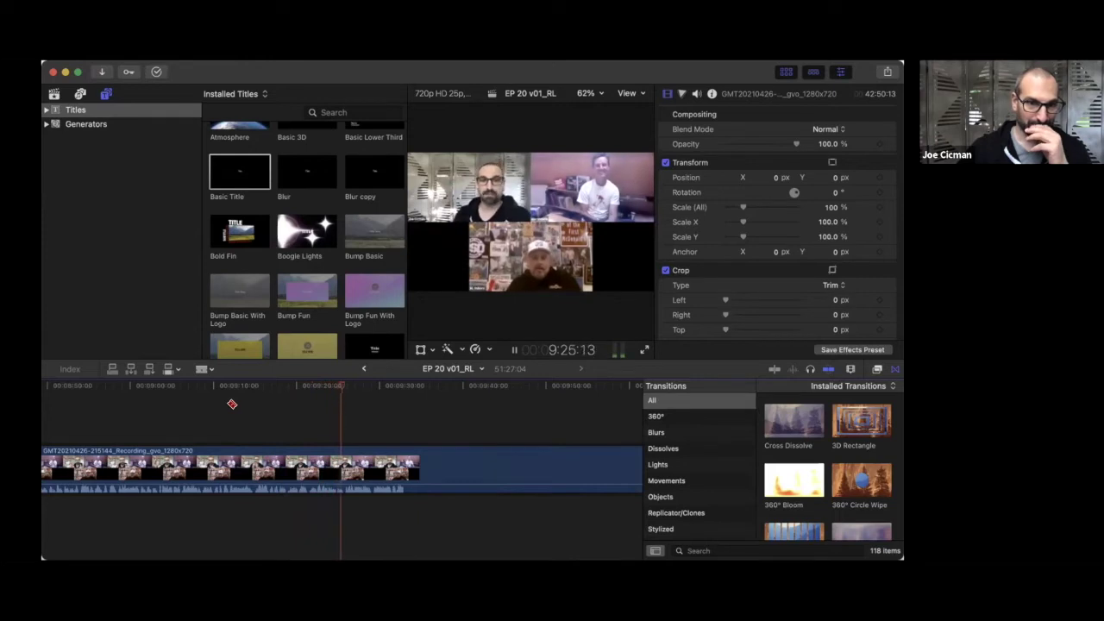
pyautogui.press('space')
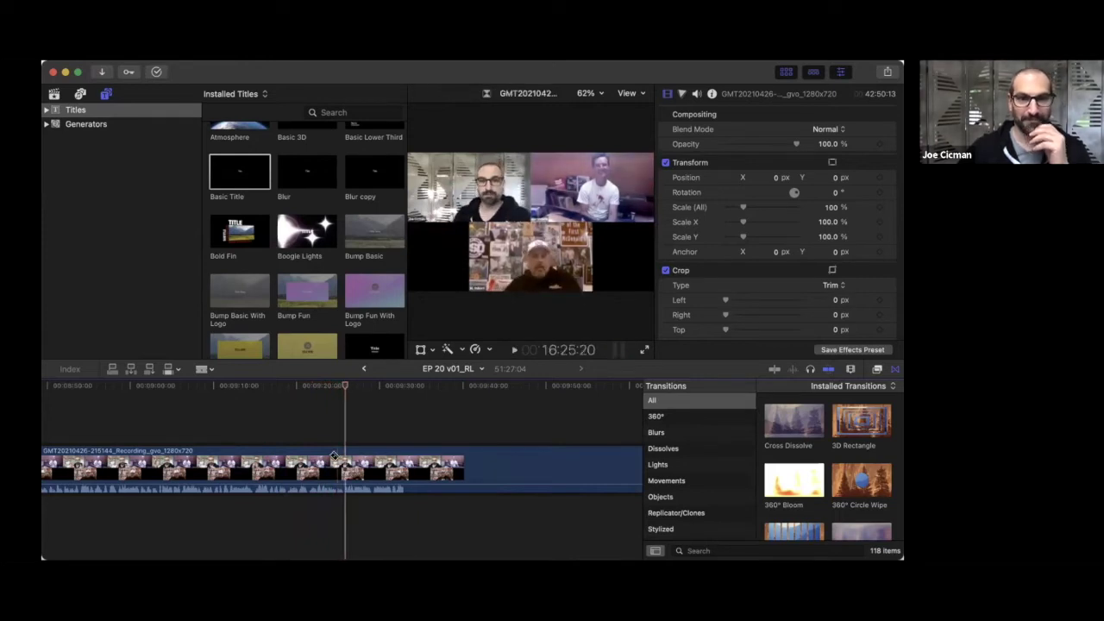
pyautogui.click(347, 430)
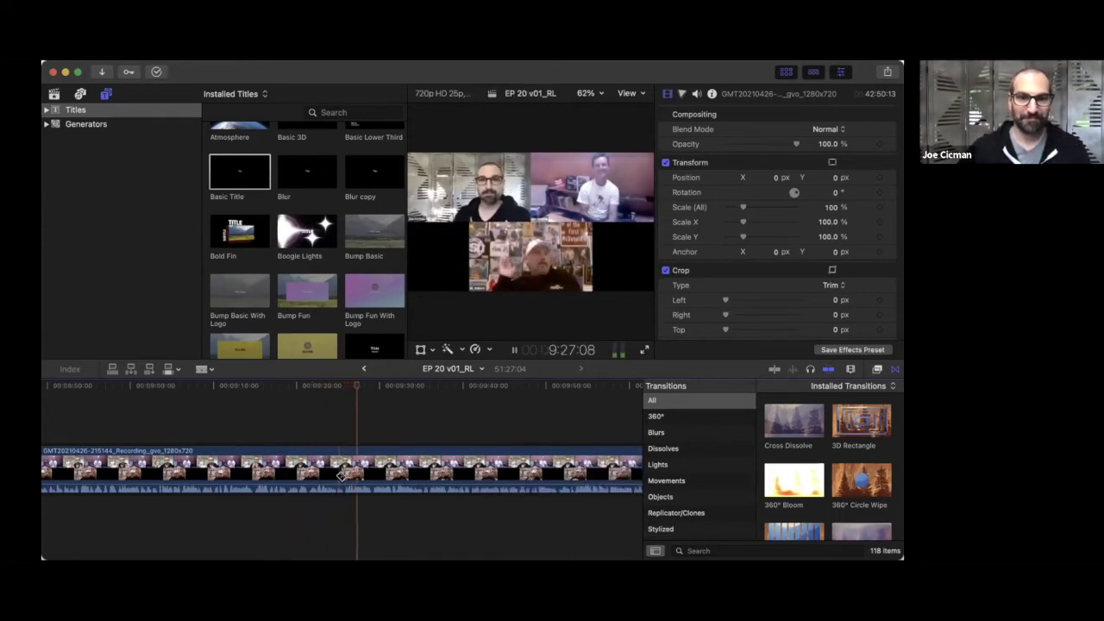
pyautogui.click(347, 480)
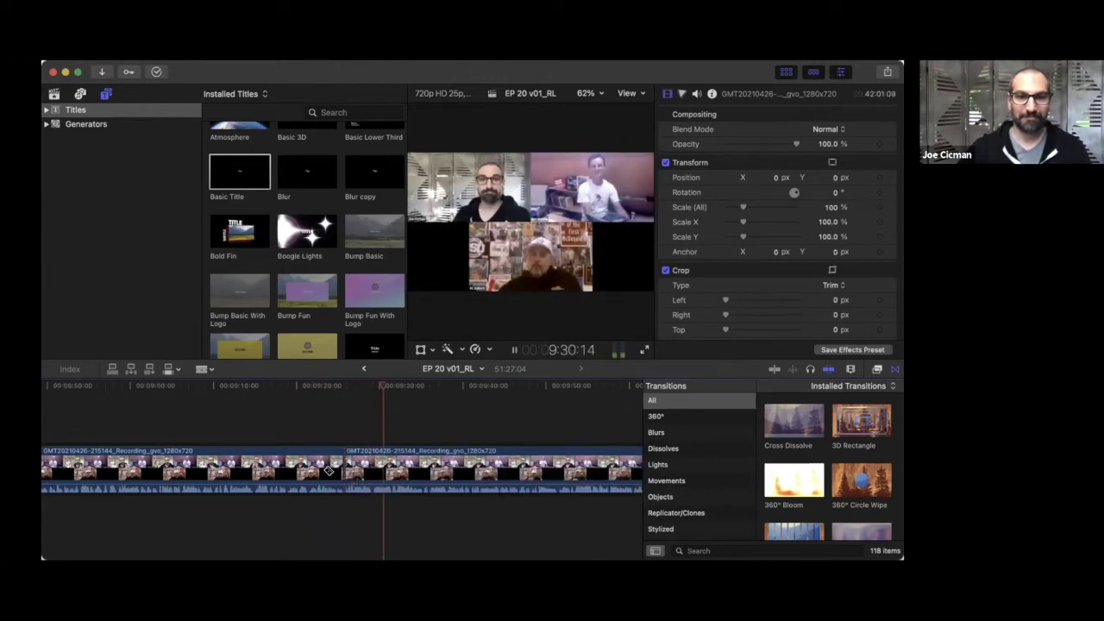
# - Continue playback from the 9:25:20 cut, pause it and cut the recording at 9:35:09
pyautogui.hscroll(5, 374, 479)
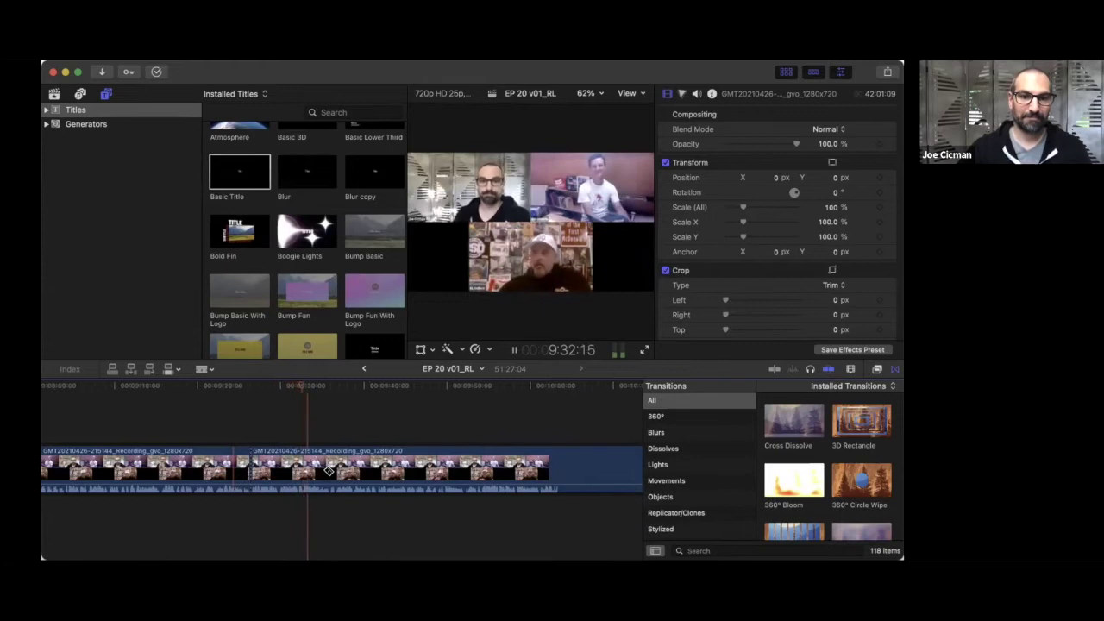
pyautogui.hscroll(2, 329, 471)
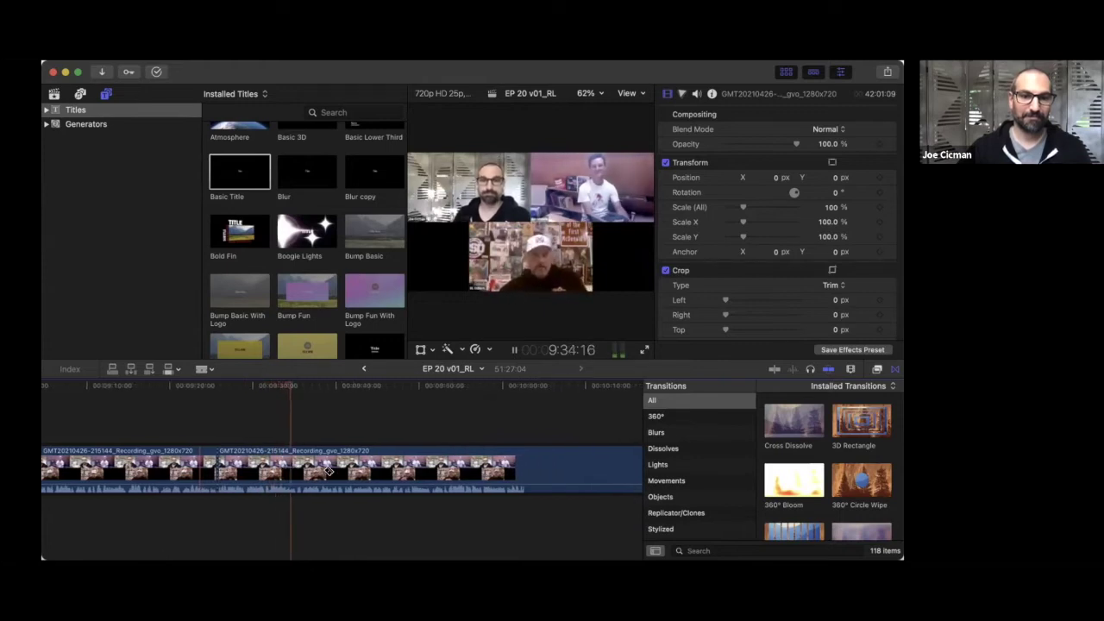
pyautogui.press('space')
pyautogui.press('super+b')
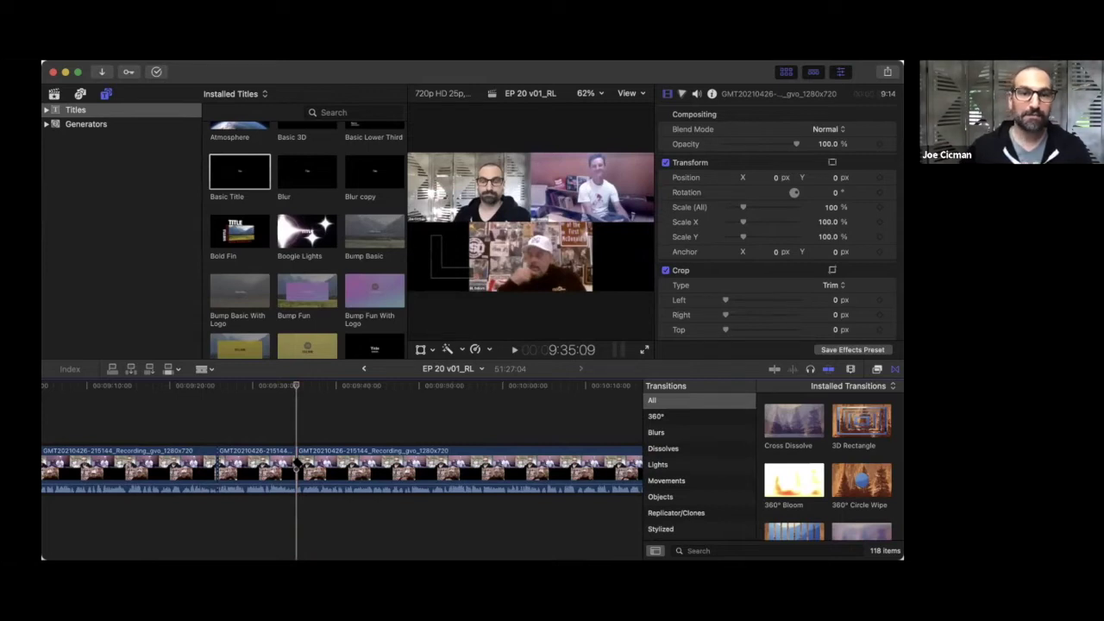
# - Play on from 9:35:09 and blade the recording at about 9:41 and about 9:48
pyautogui.hscroll(5, 297, 463)
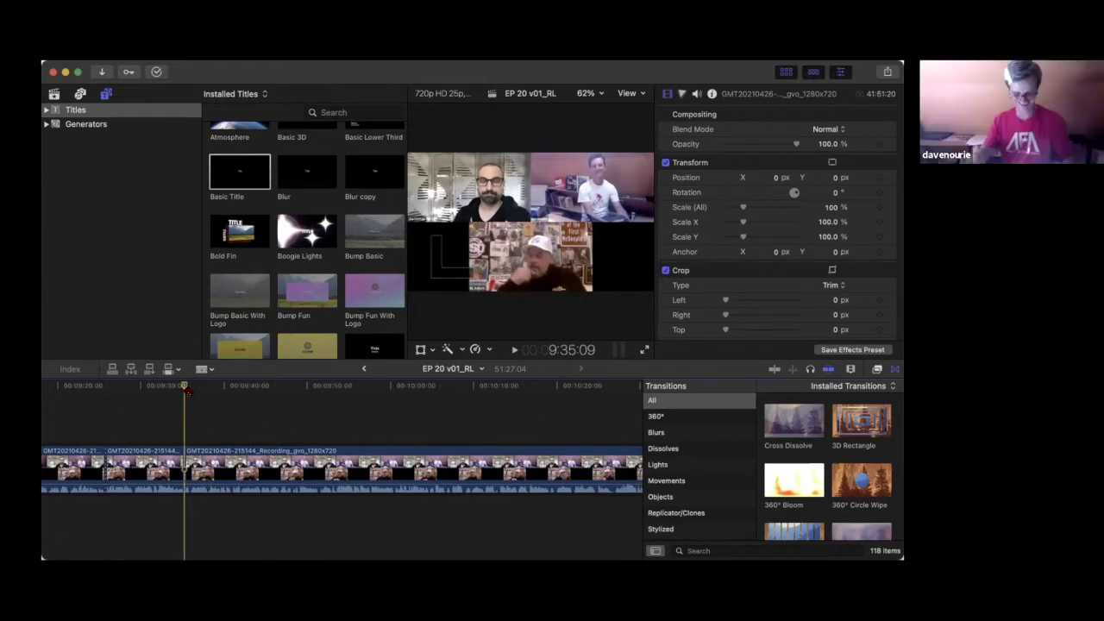
pyautogui.press('space')
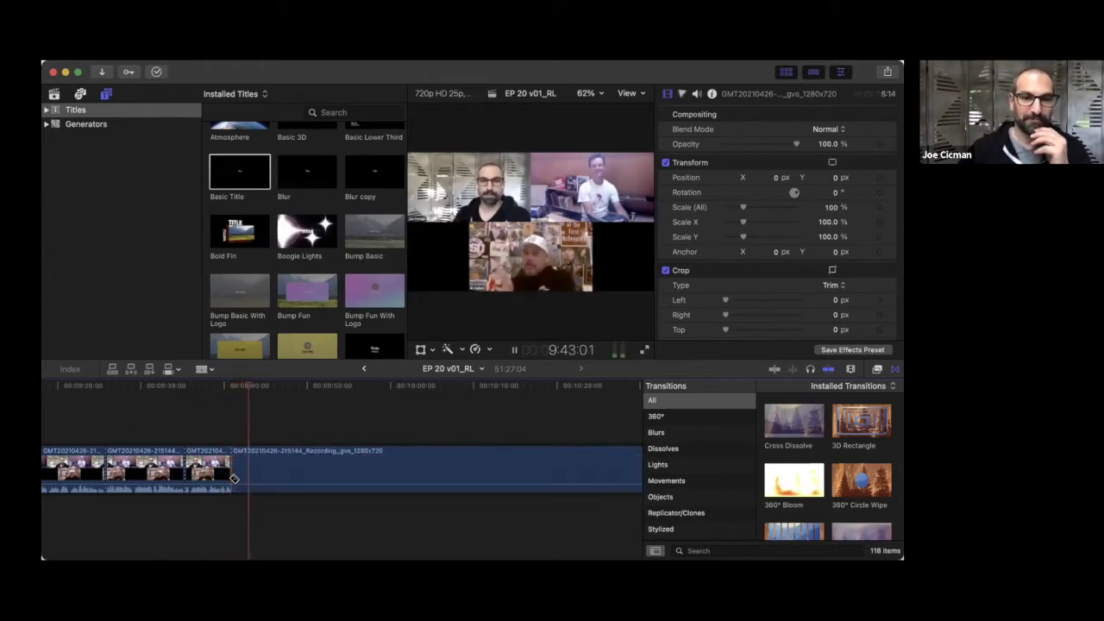
pyautogui.hscroll(2, 233, 479)
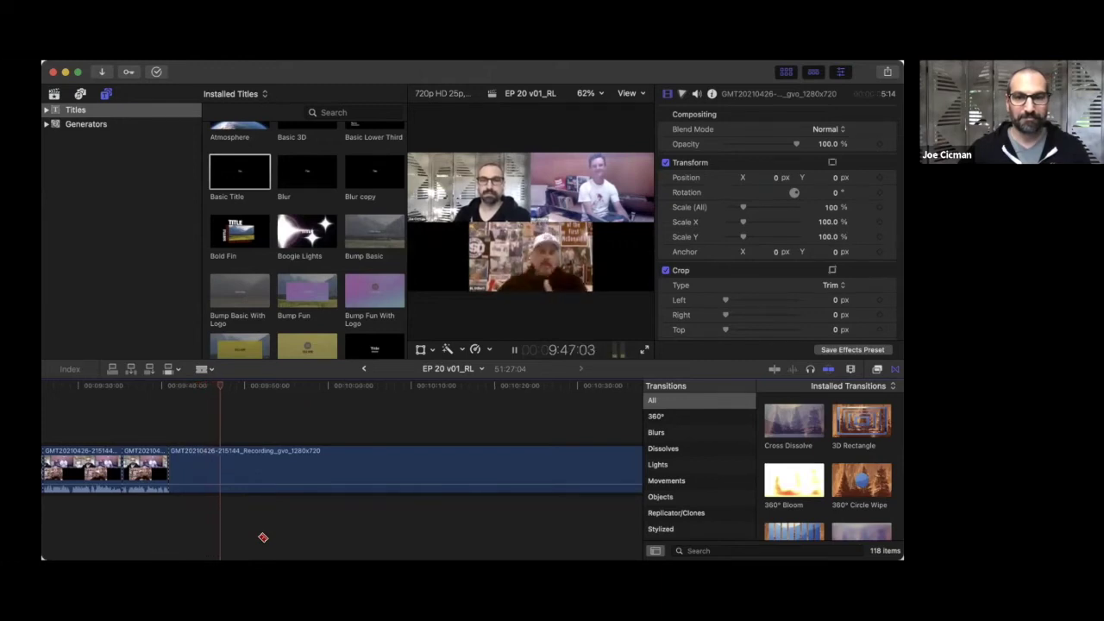
pyautogui.press('space')
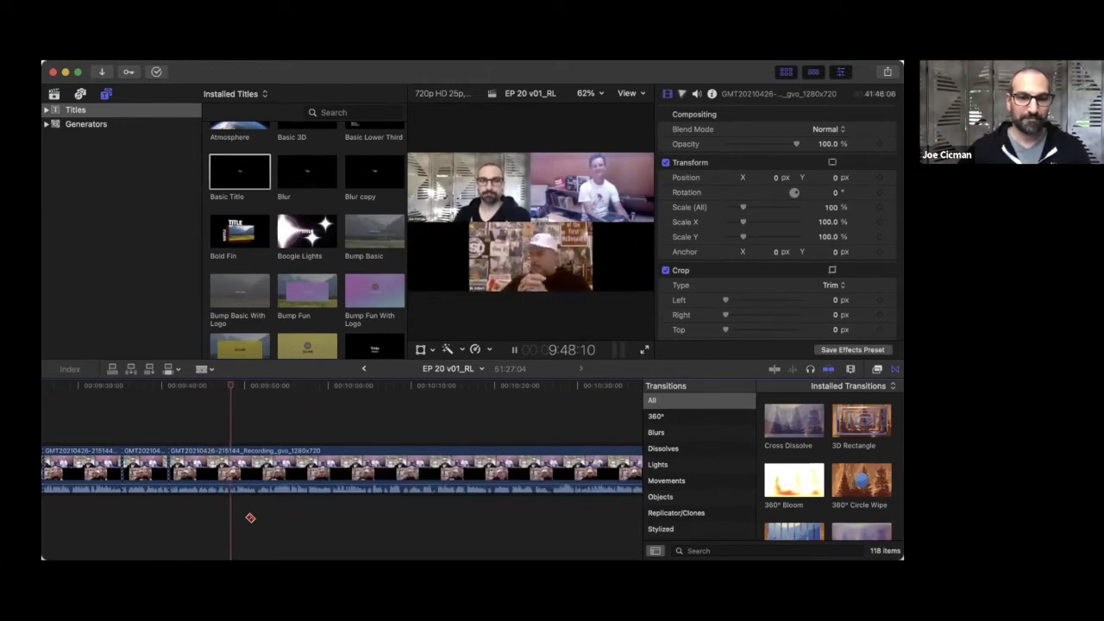
pyautogui.press('super+b')
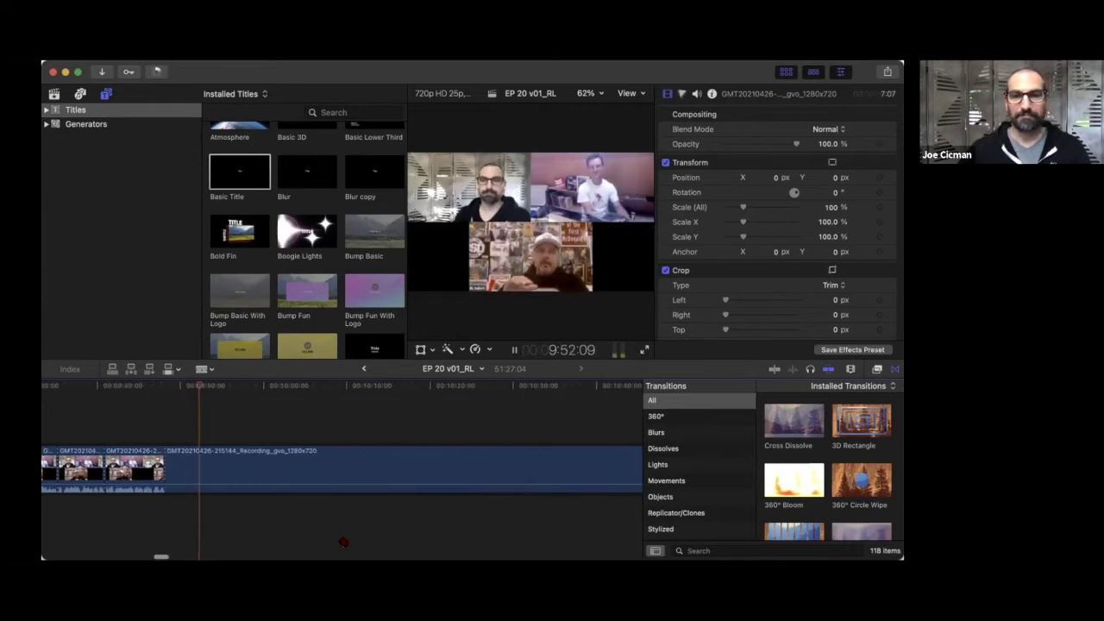
# - Play the recording on from 9:52, pausing it around 10:00:17, and blade it at about 10:07
pyautogui.press('space')
pyautogui.press('space')
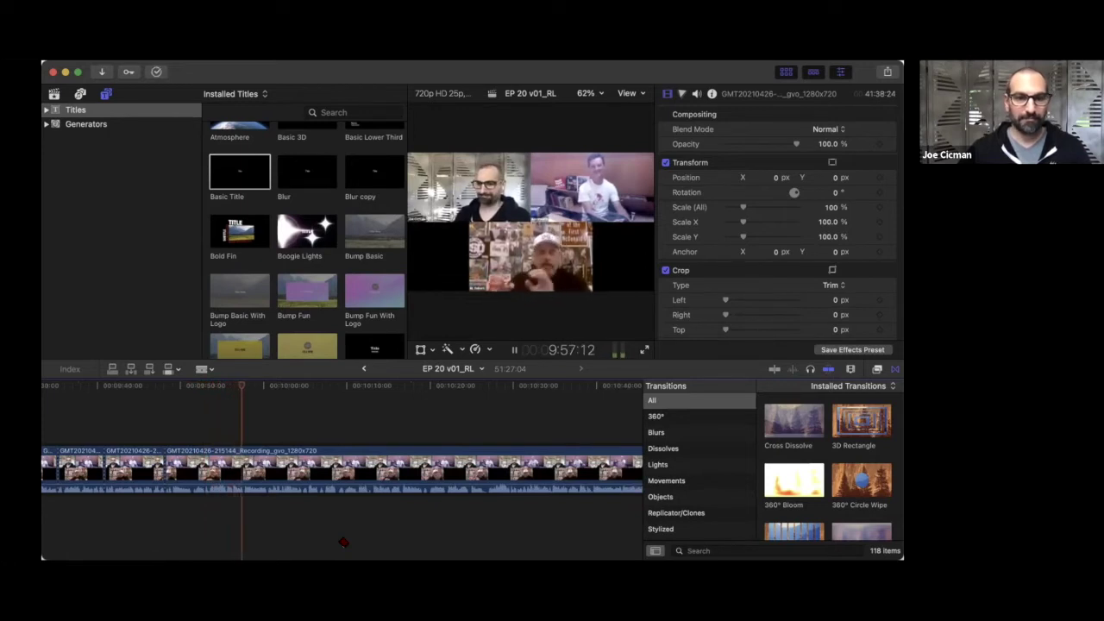
pyautogui.hscroll(2, 343, 542)
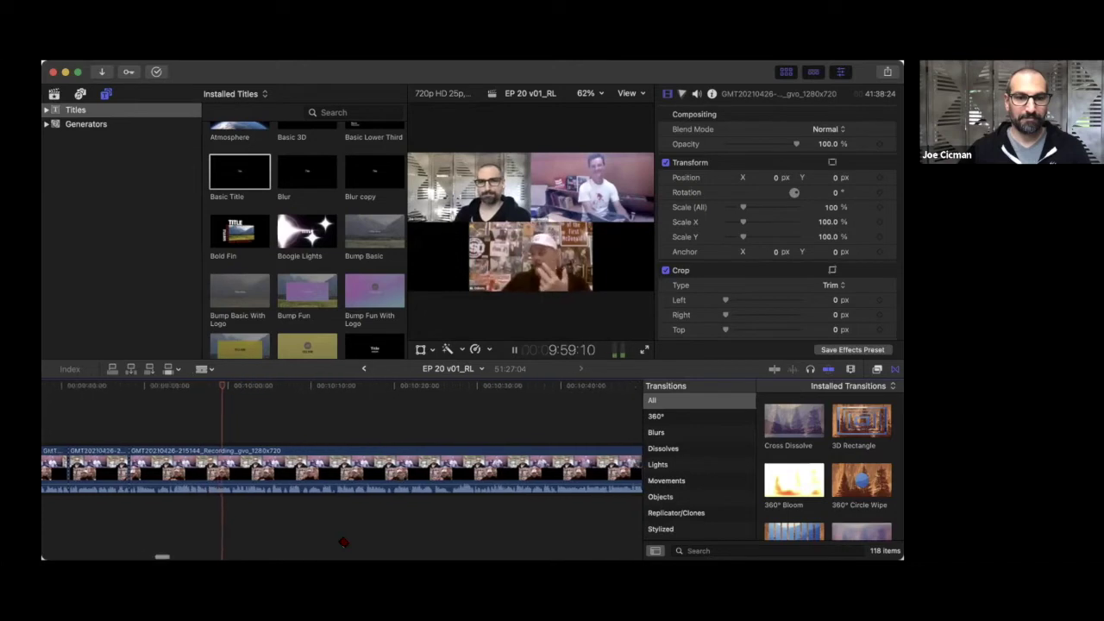
pyautogui.press('space')
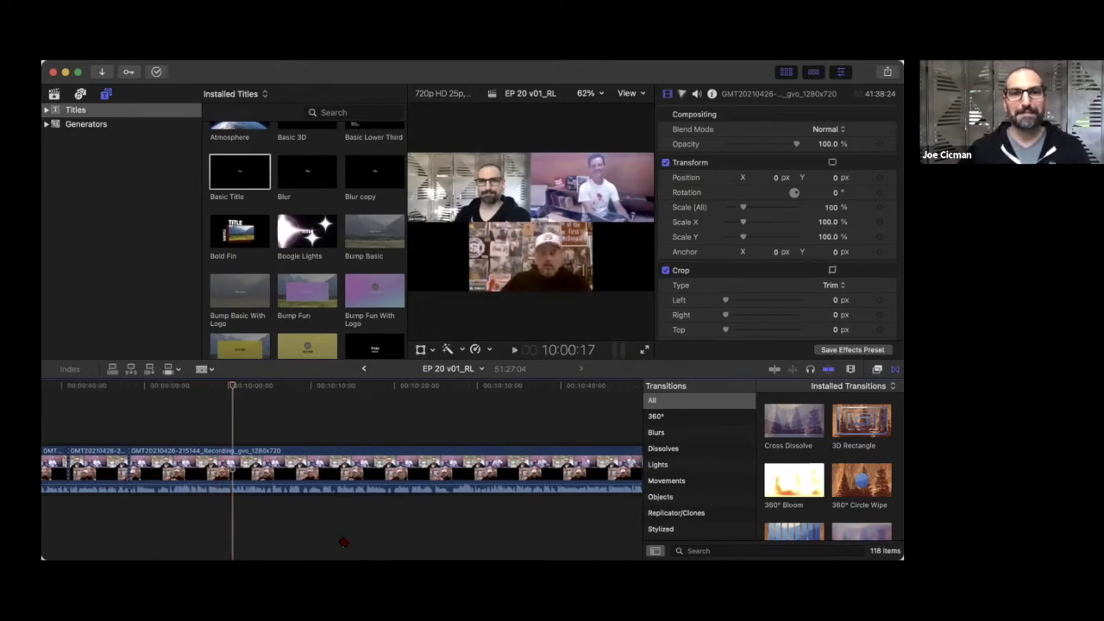
pyautogui.hscroll(3, 343, 542)
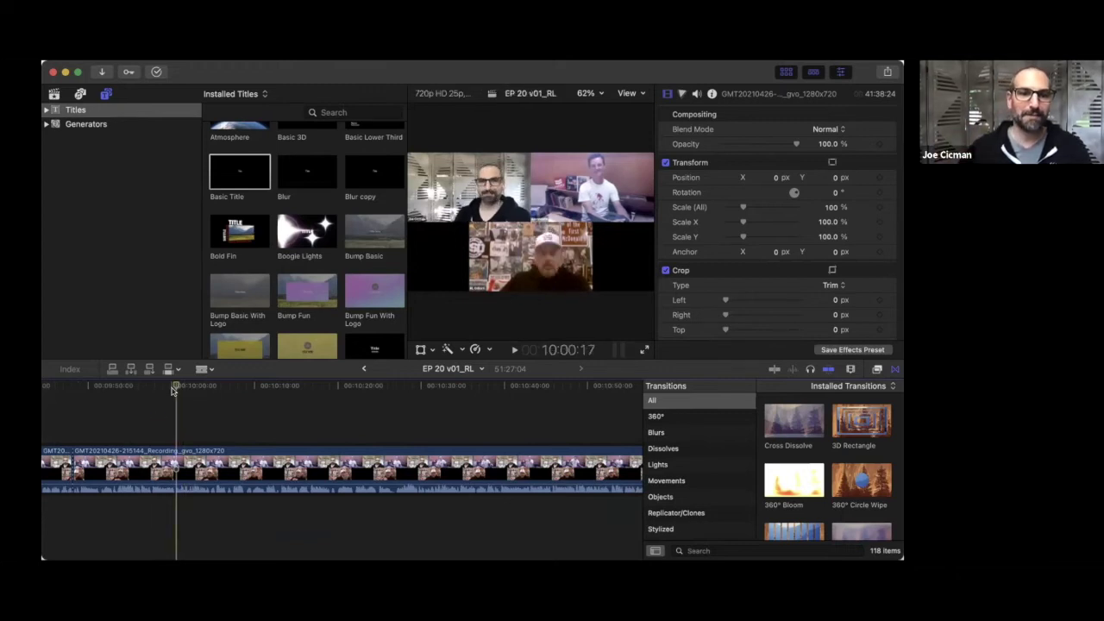
pyautogui.press('space')
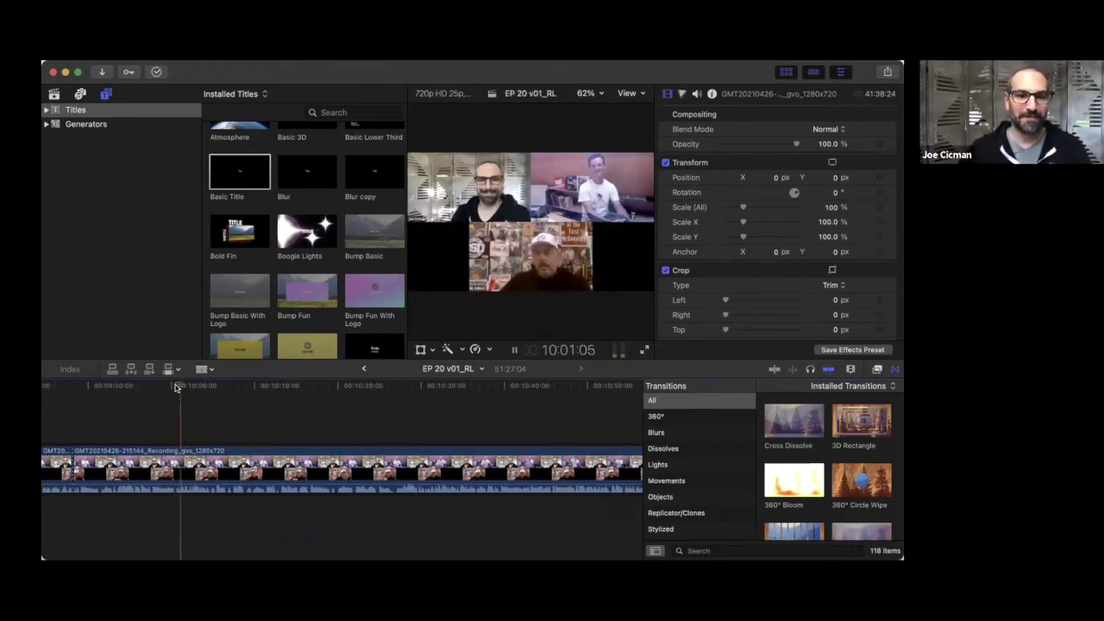
pyautogui.click(202, 470)
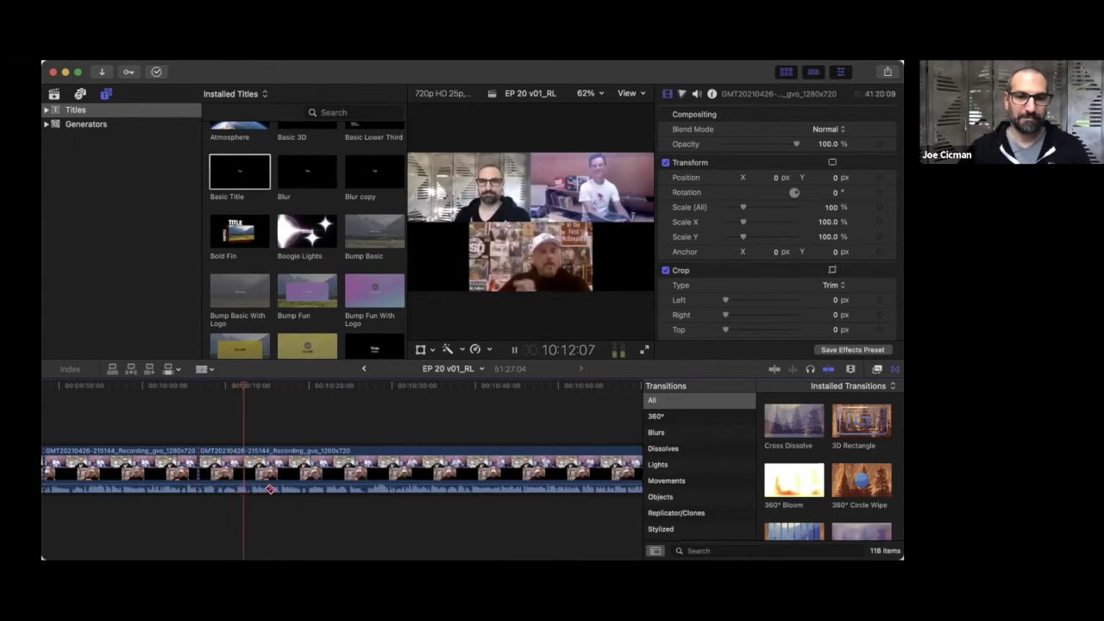
# - Blade the recording at about 10:20 during playback and delete the segment between the 10:07 and 10:20 cuts
pyautogui.hscroll(5, 270, 489)
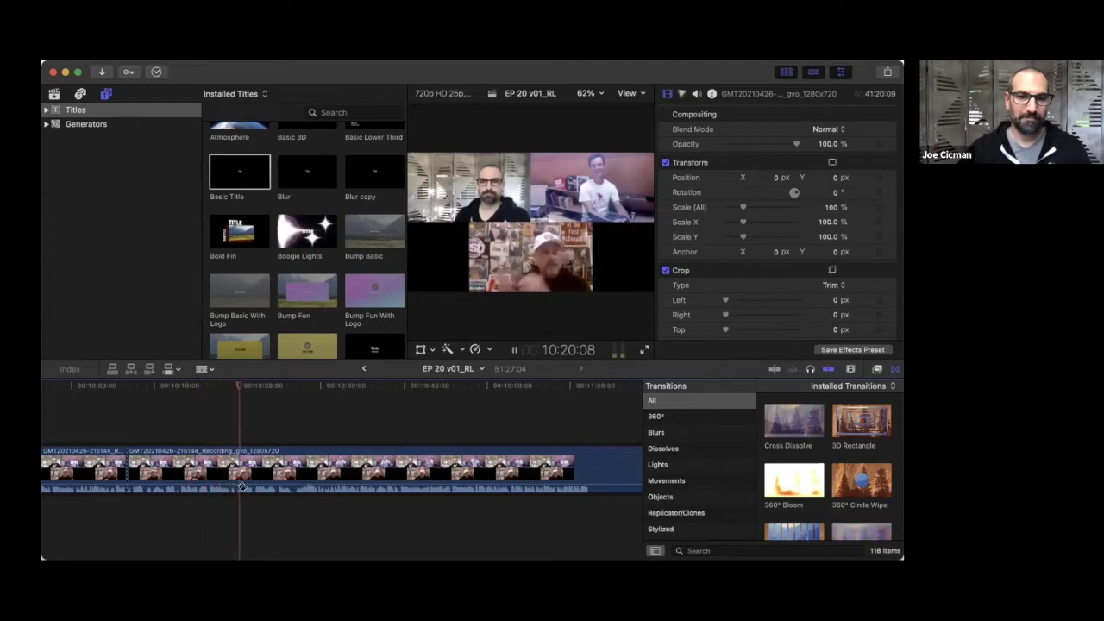
pyautogui.click(239, 479)
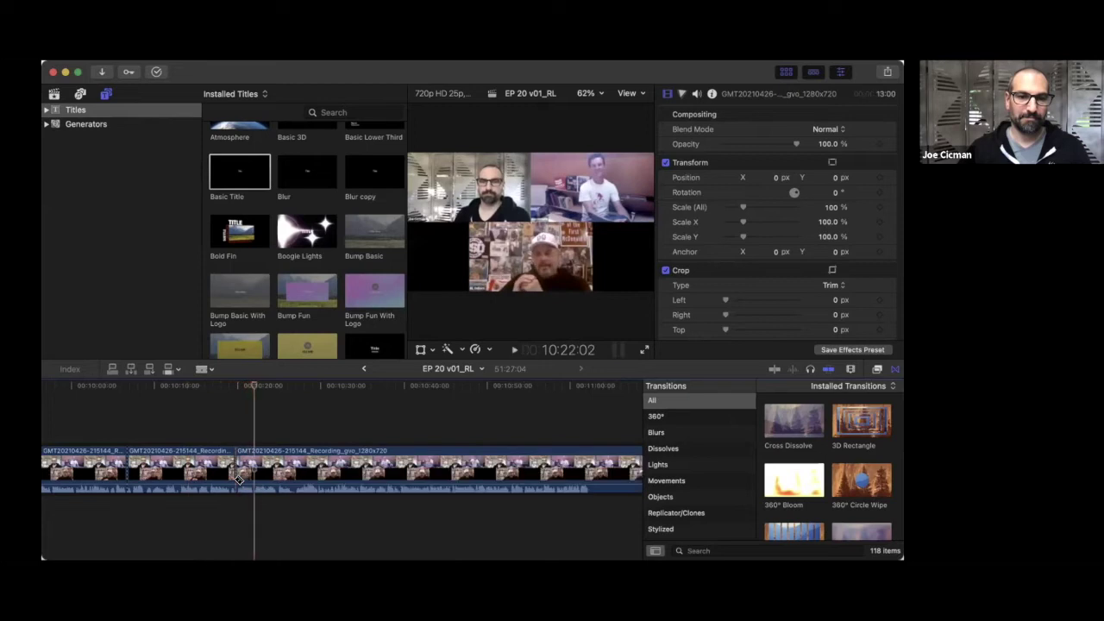
pyautogui.click(214, 437)
pyautogui.click(198, 480)
pyautogui.press('Delete')
# - Play on across the new join and cut the recording at about 10:14 and at 10:21:18
pyautogui.press('space')
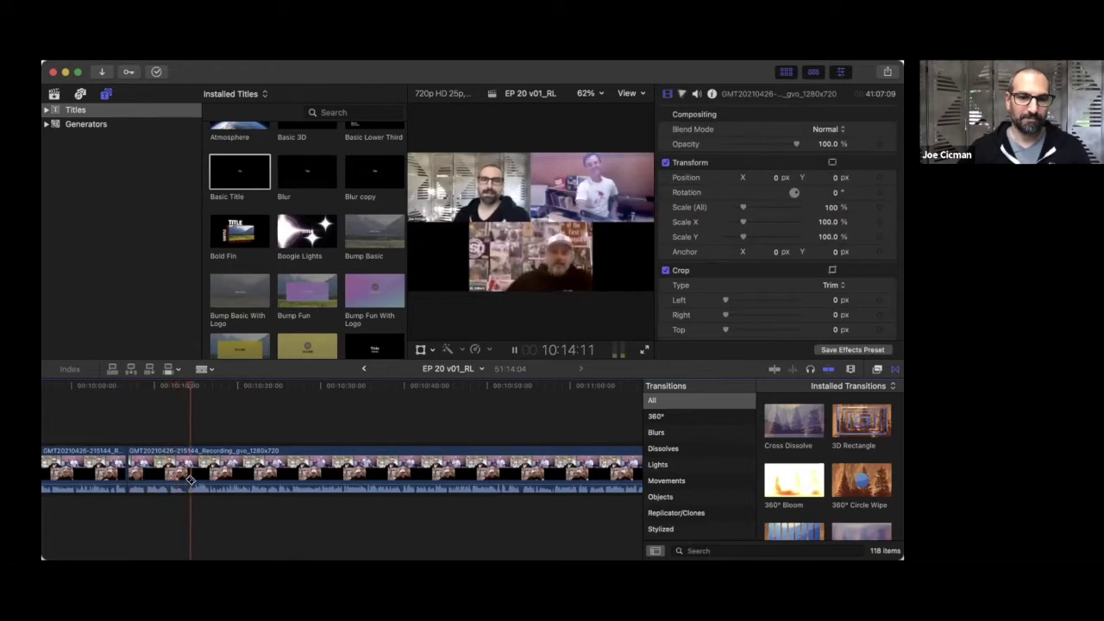
pyautogui.press('super+b')
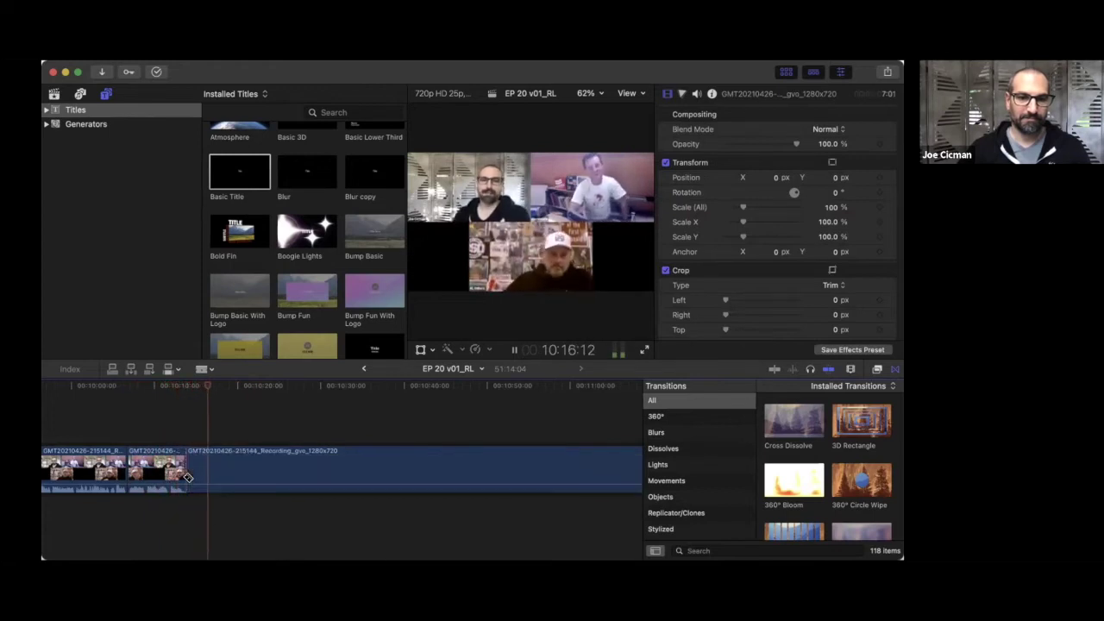
pyautogui.press('space')
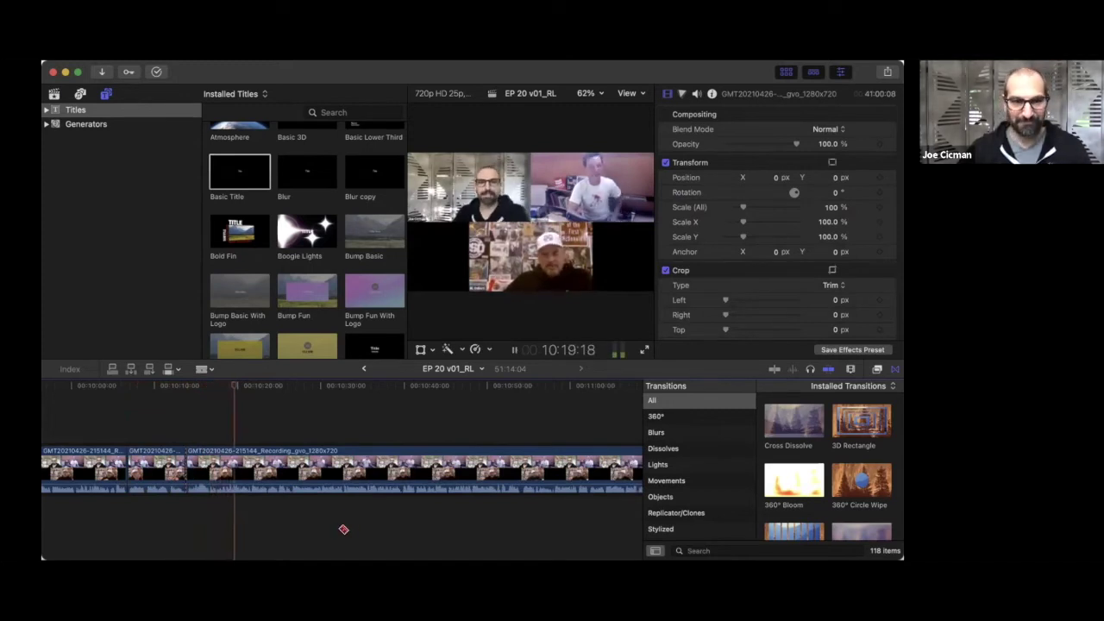
pyautogui.press('space')
pyautogui.press('super+b')
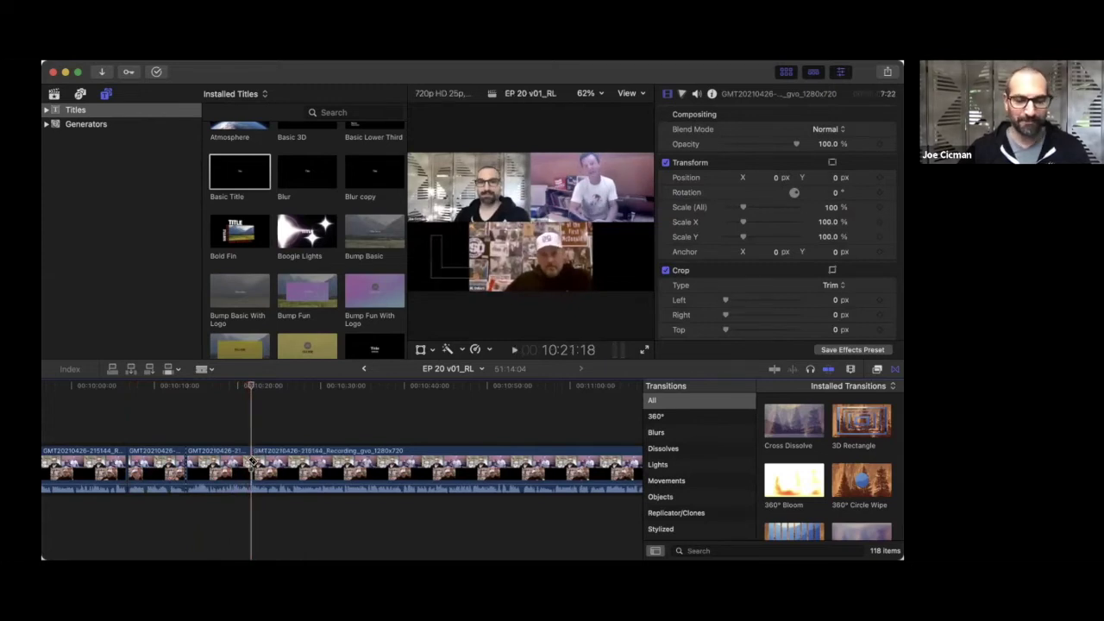
# - Try deleting the segment between the 10:14 and 10:21:18 cuts, replay the join and undo the deletion
pyautogui.click(215, 470)
pyautogui.press('Delete')
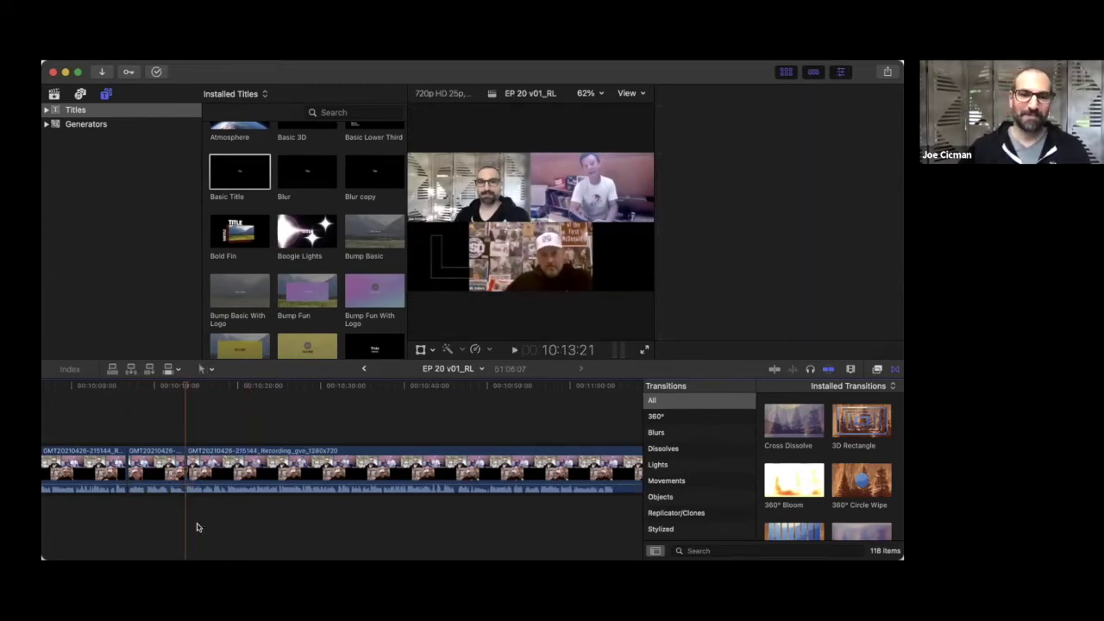
pyautogui.press('space')
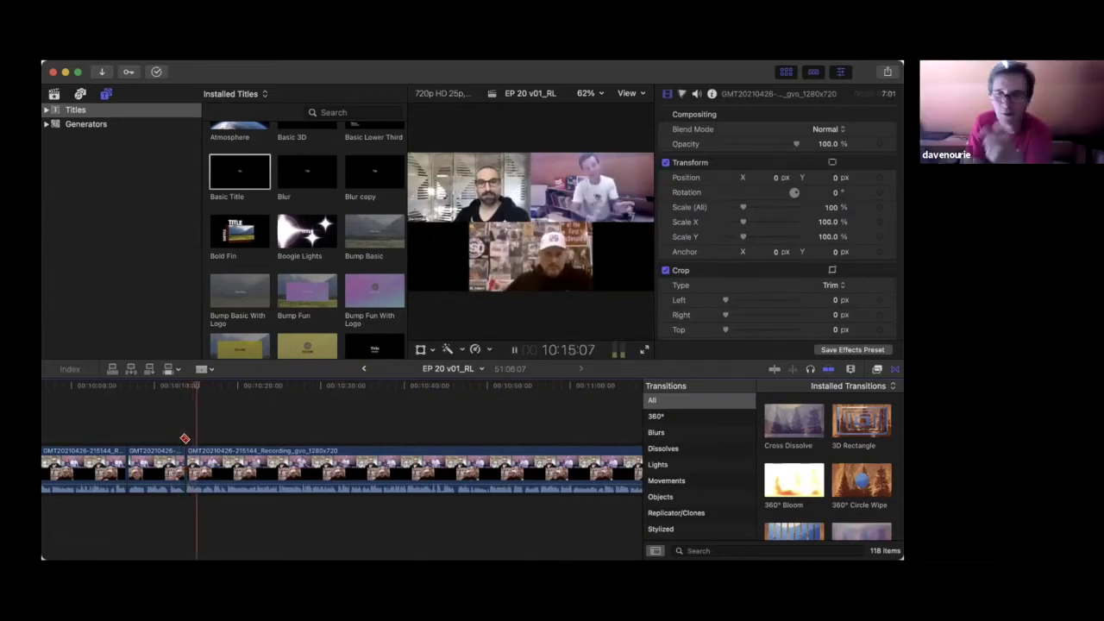
pyautogui.press('super+z')
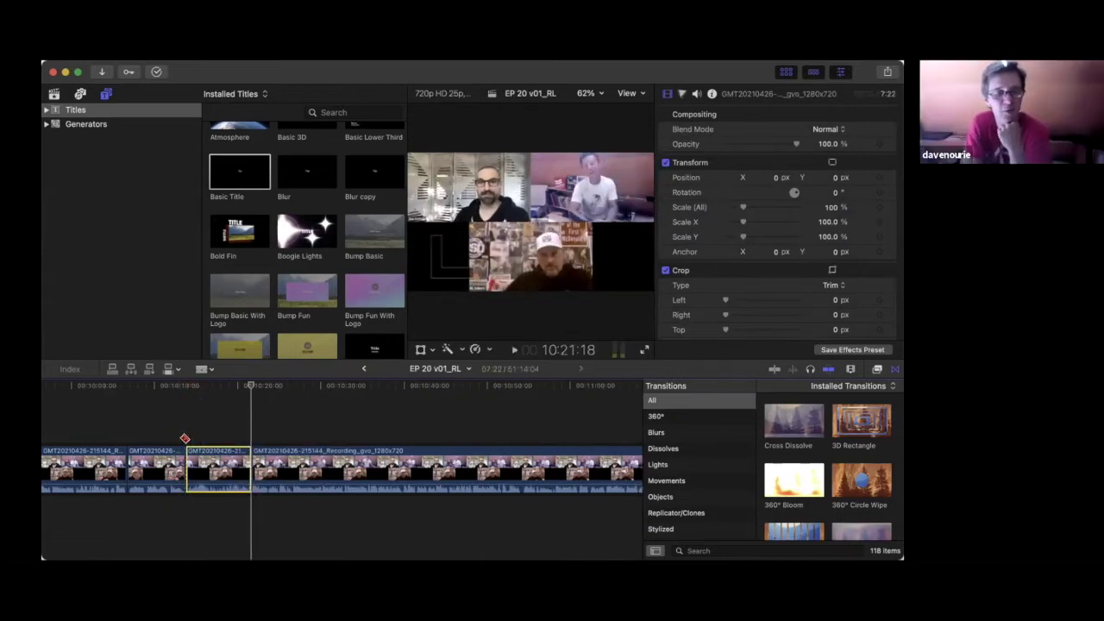
# - Play the recording on, blade it at about 10:40 and about 10:52, and clear the clip selection
pyautogui.press('space')
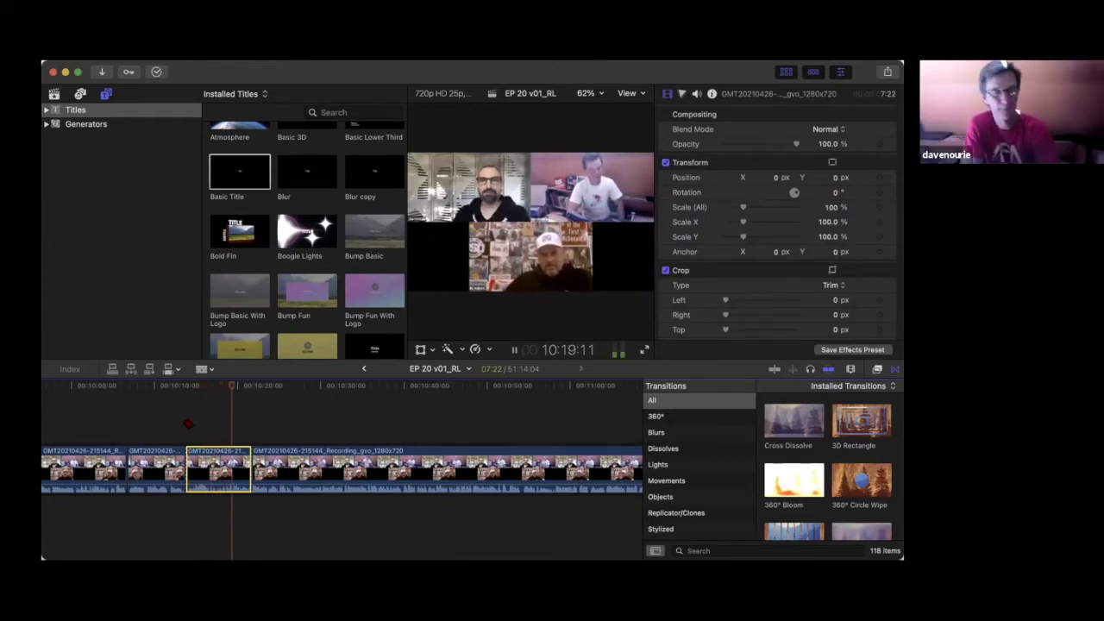
pyautogui.hscroll(3, 439, 525)
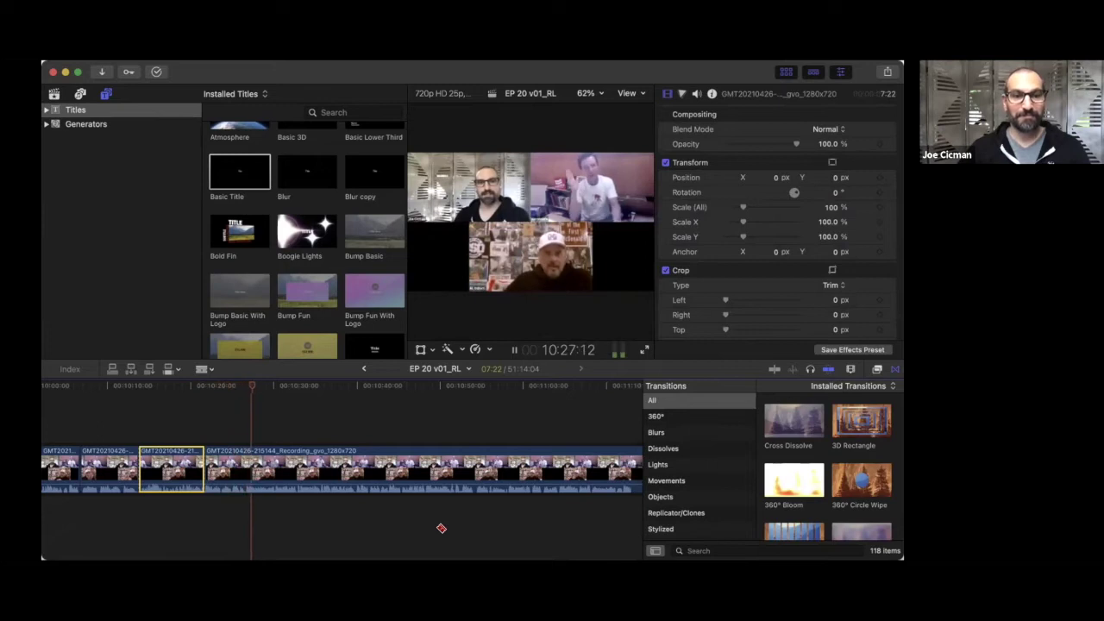
pyautogui.hscroll(3, 441, 528)
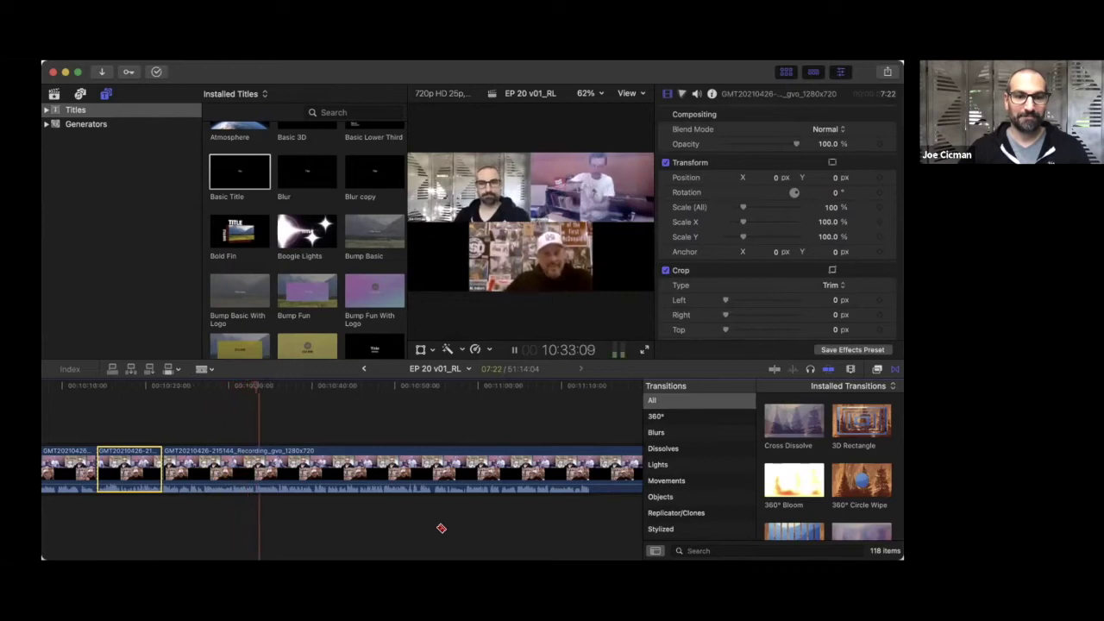
pyautogui.hscroll(3, 441, 528)
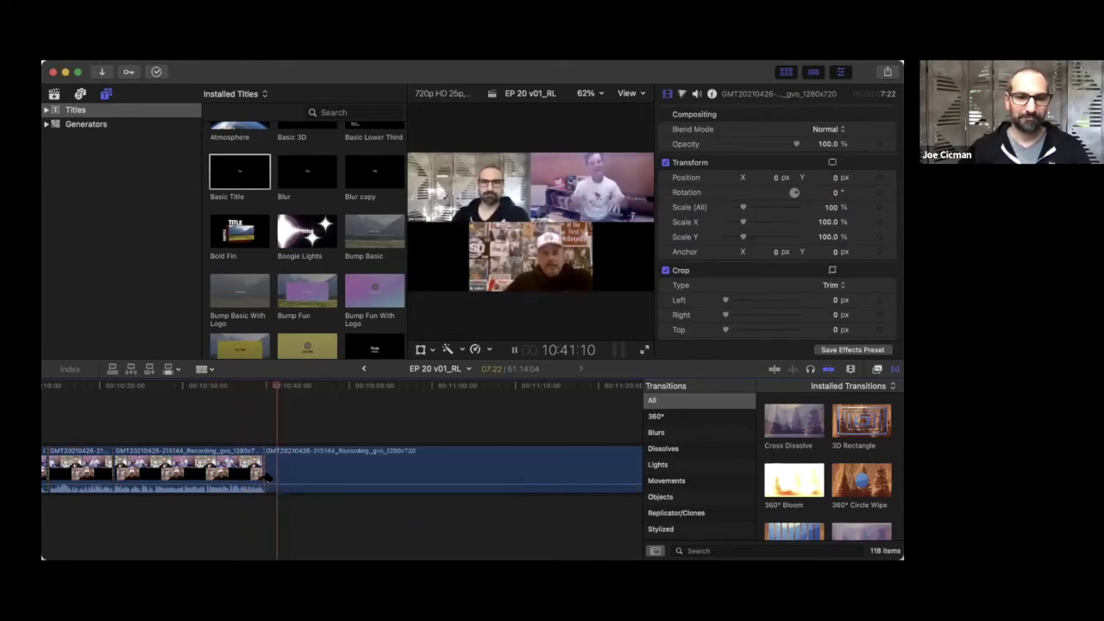
pyautogui.click(328, 509)
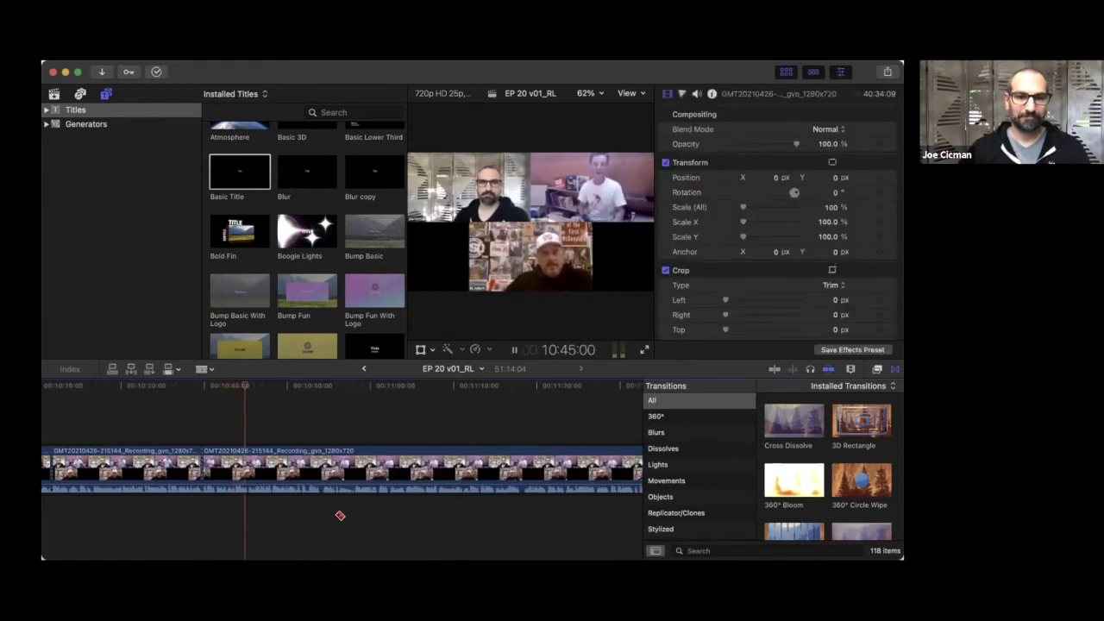
pyautogui.hscroll(2, 340, 516)
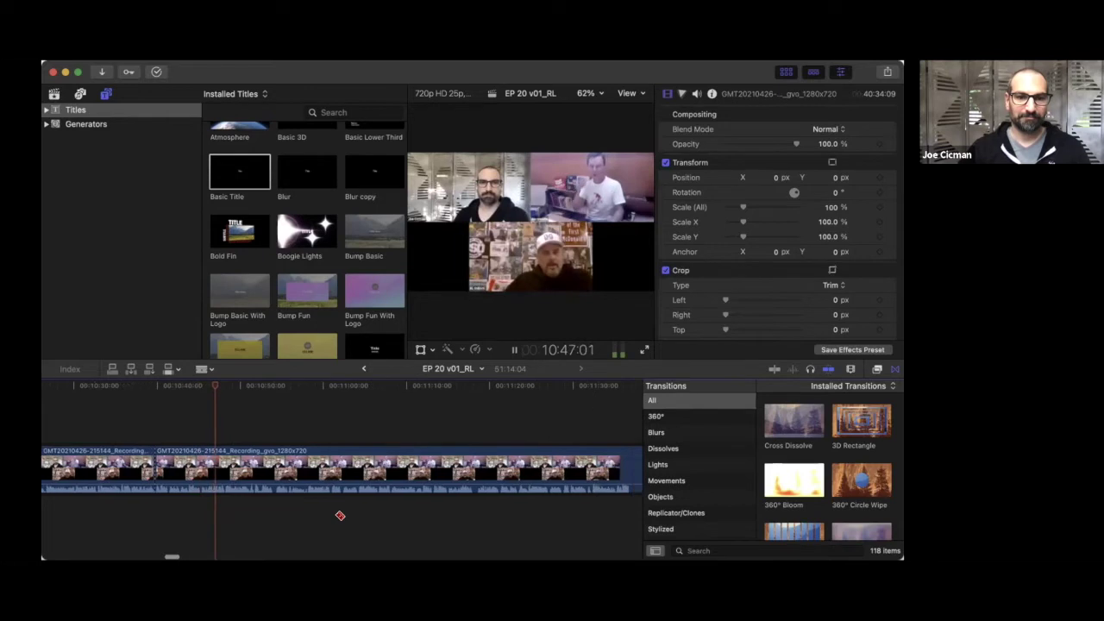
pyautogui.hscroll(1, 340, 516)
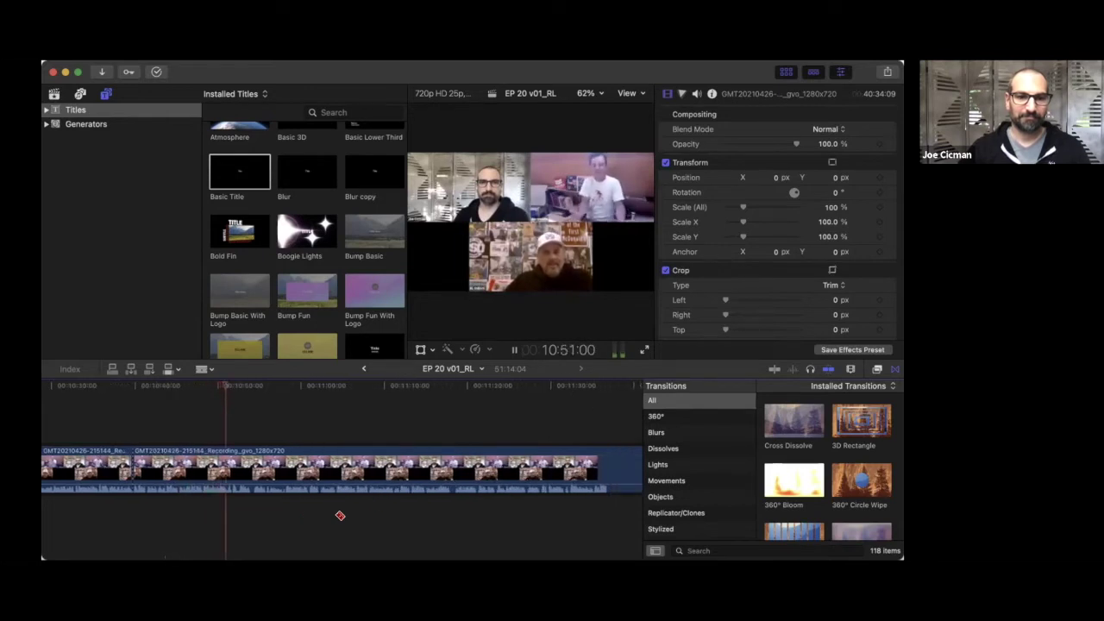
pyautogui.click(233, 487)
# - Continue playback past 10:52 and cut the recording at about 11:13 and at 11:28:21
pyautogui.hscroll(4, 237, 504)
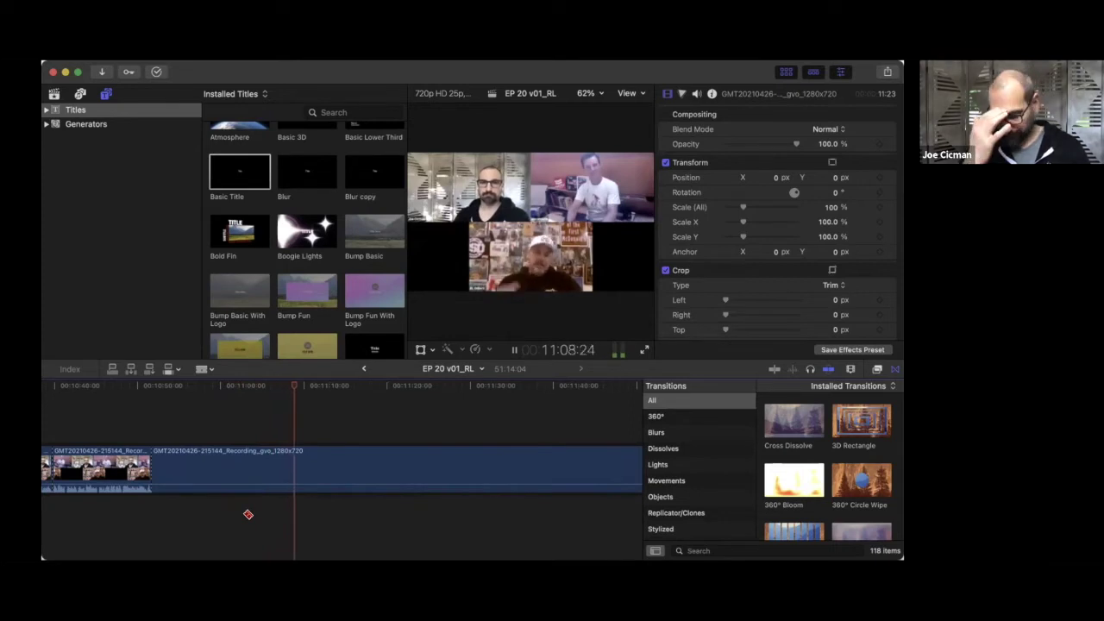
pyautogui.press('space')
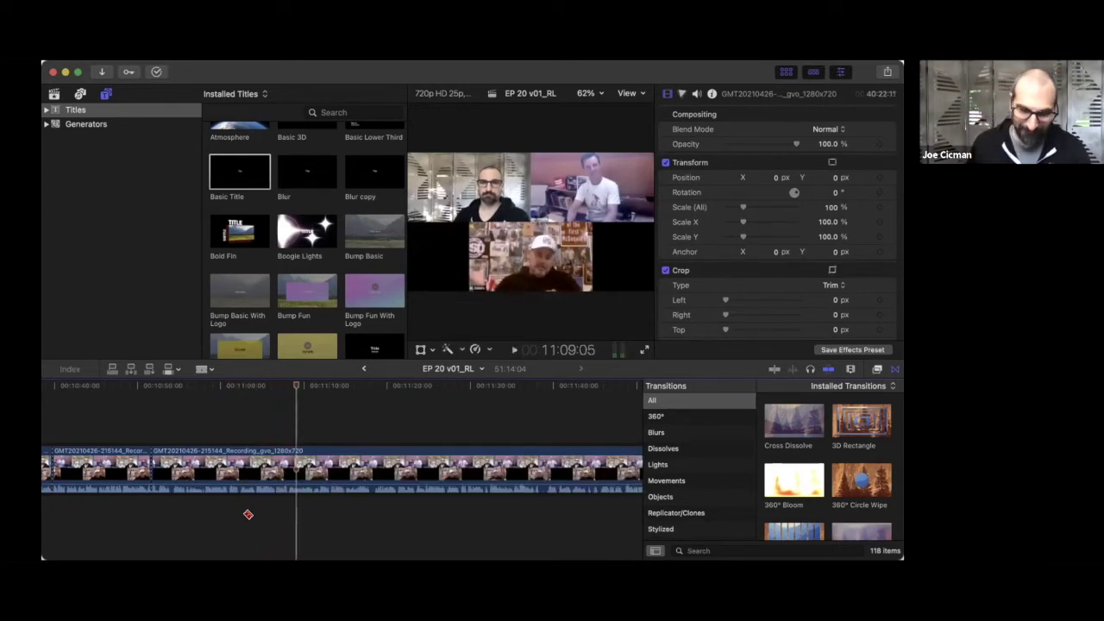
pyautogui.press('space')
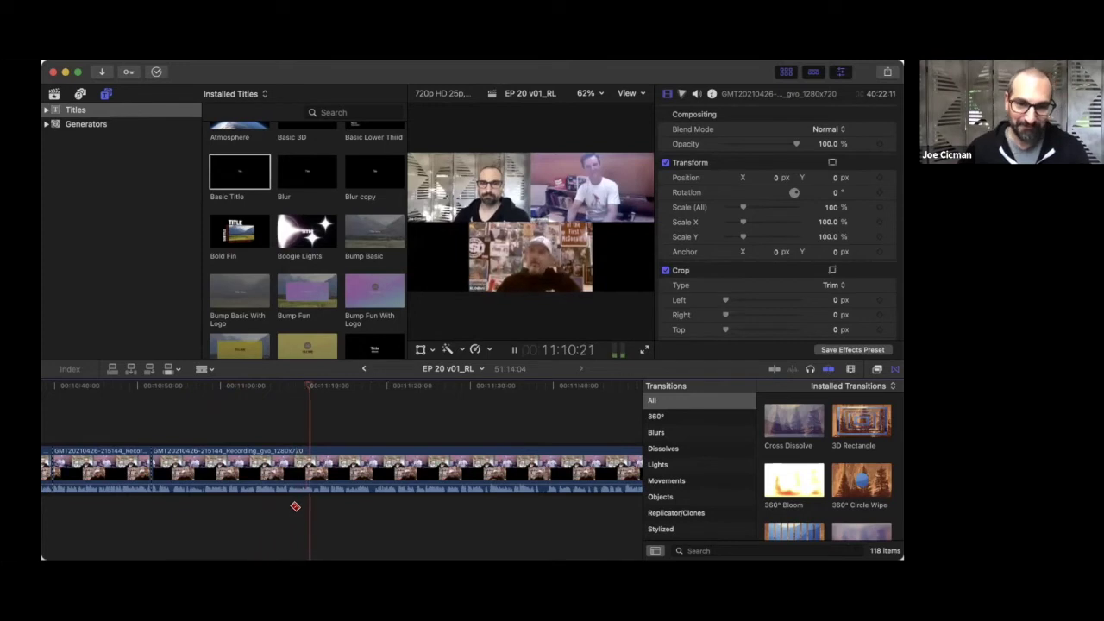
pyautogui.hscroll(3, 295, 506)
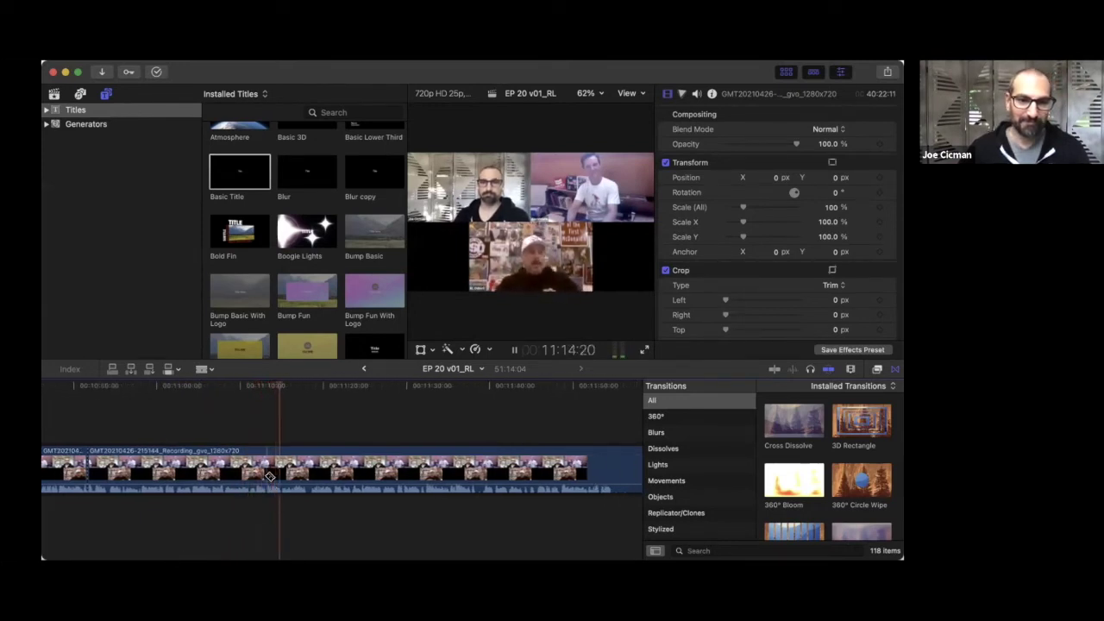
pyautogui.click(270, 477)
pyautogui.hscroll(3, 264, 518)
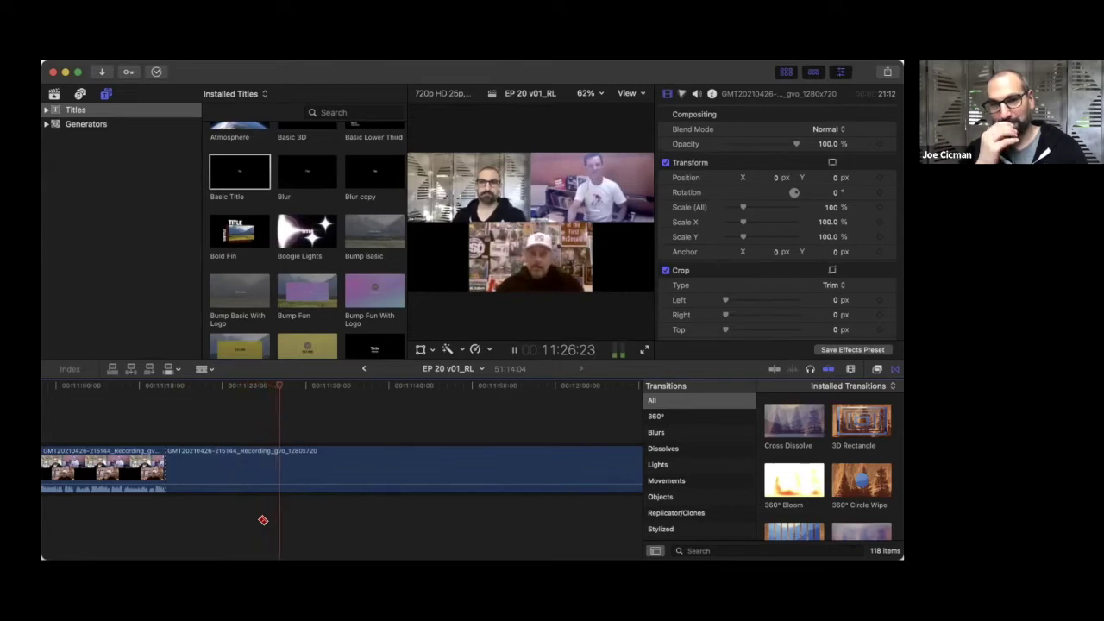
pyautogui.press('space')
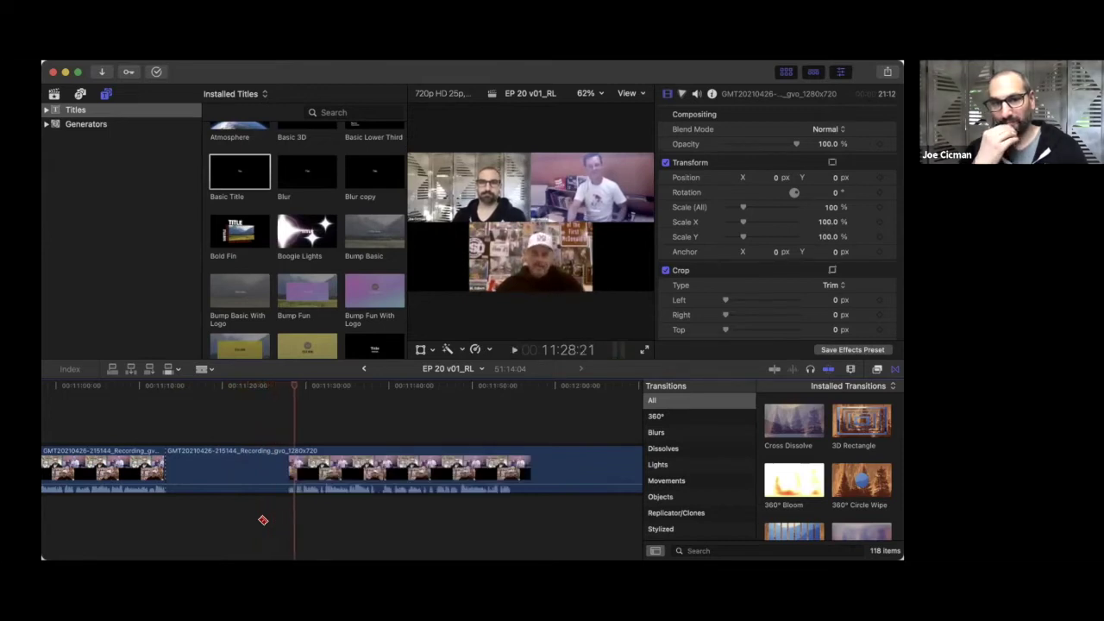
pyautogui.press('super+b')
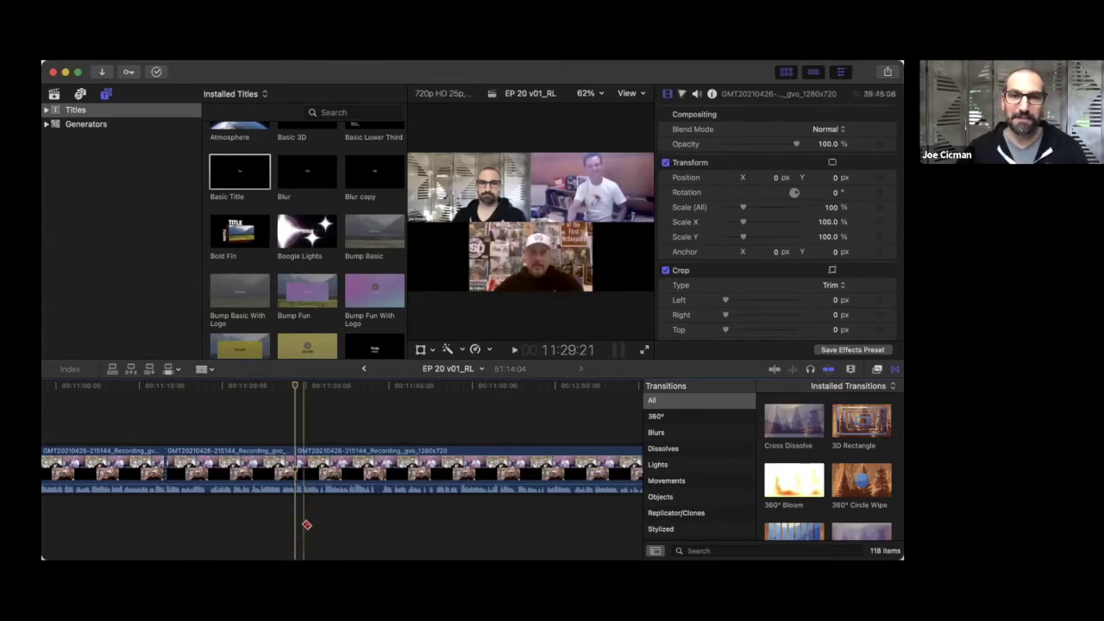
# - Play on from the last cut, replay from 11:35:01 and blade the recording at about 11:39
pyautogui.press('space')
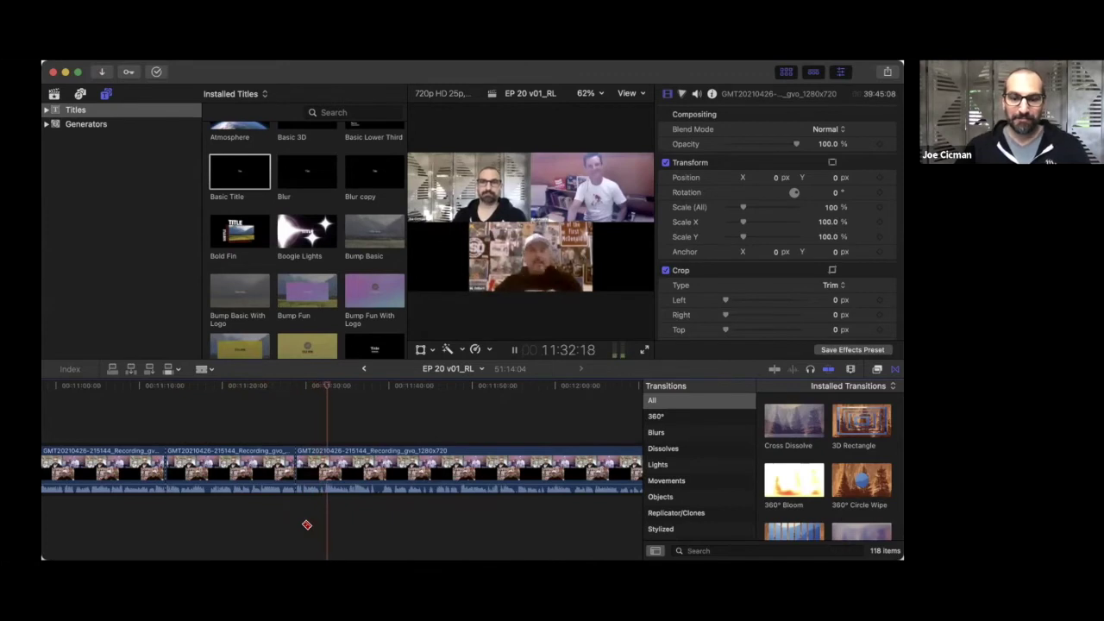
pyautogui.hscroll(3, 306, 524)
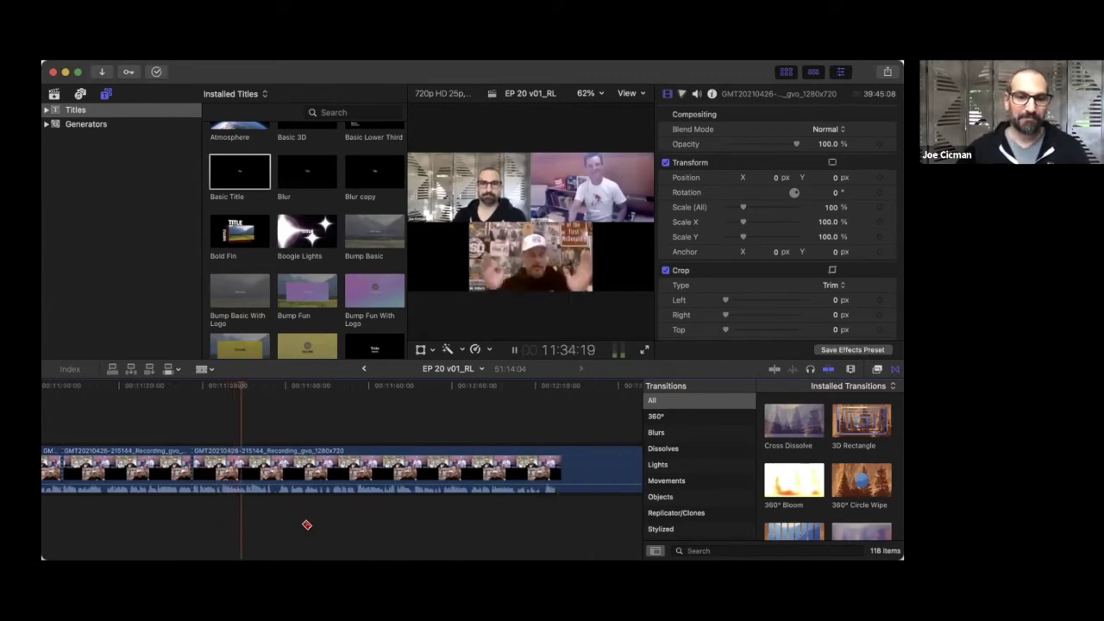
pyautogui.press('space')
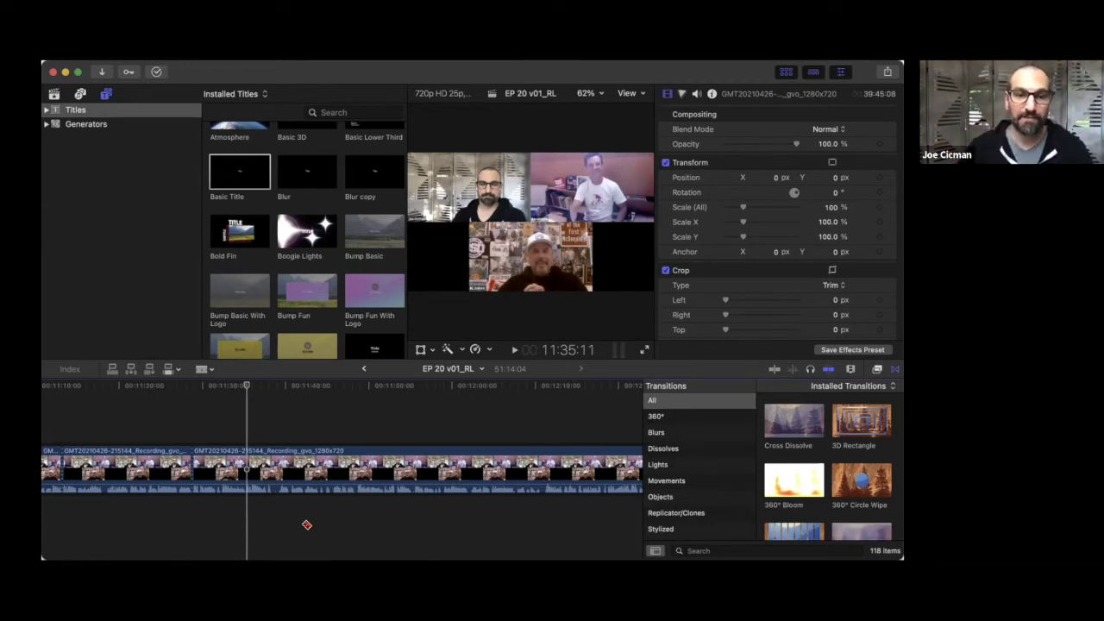
pyautogui.click(243, 387)
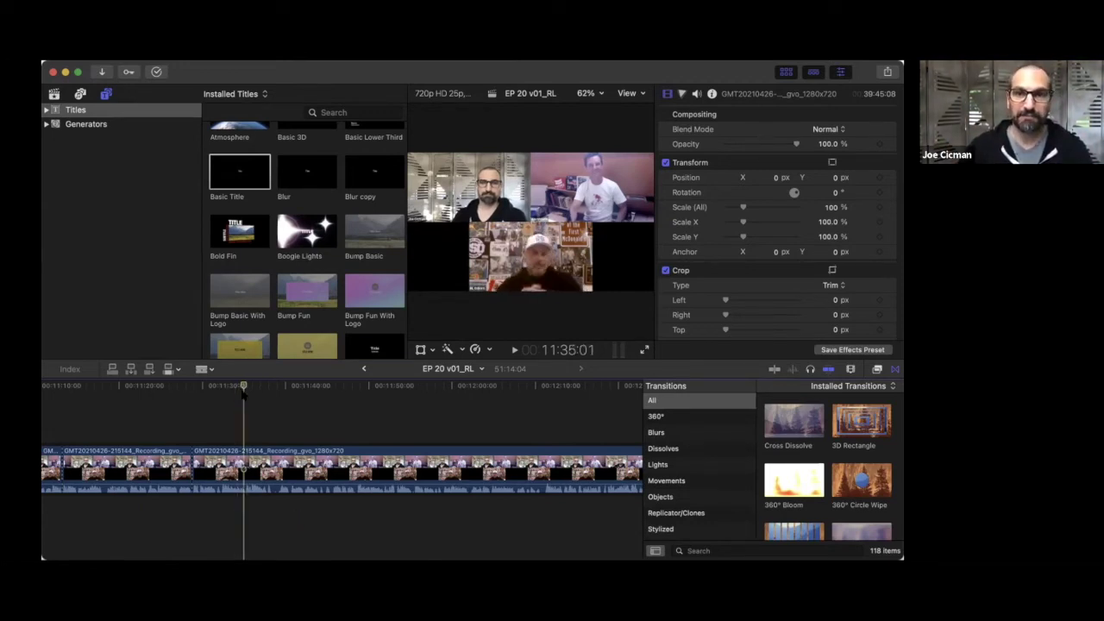
pyautogui.press('space')
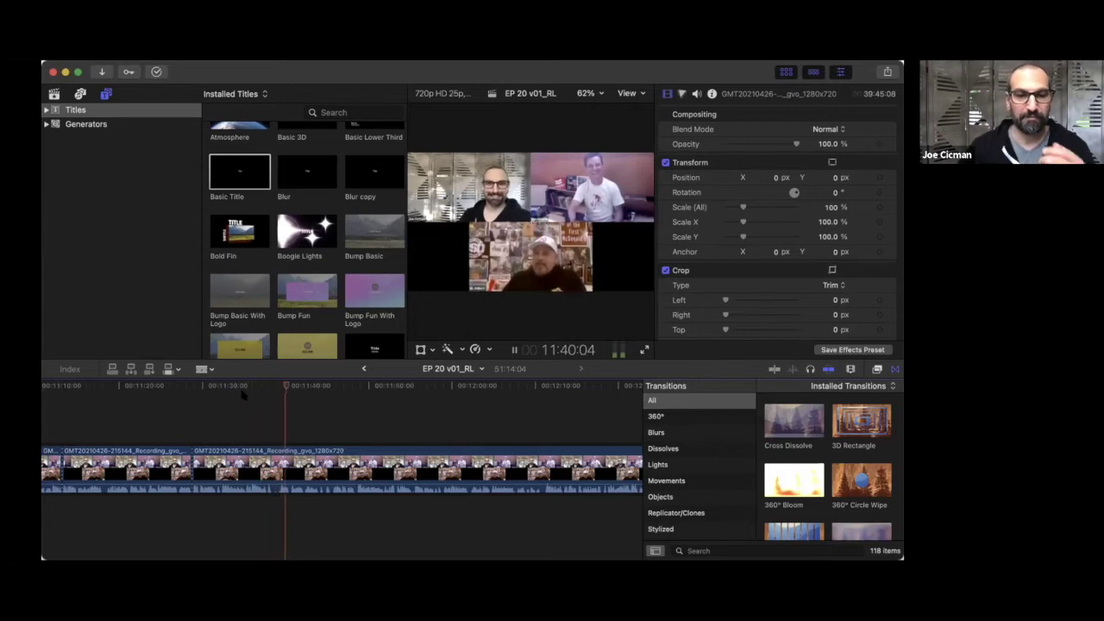
pyautogui.click(277, 474)
pyautogui.hscroll(5, 278, 471)
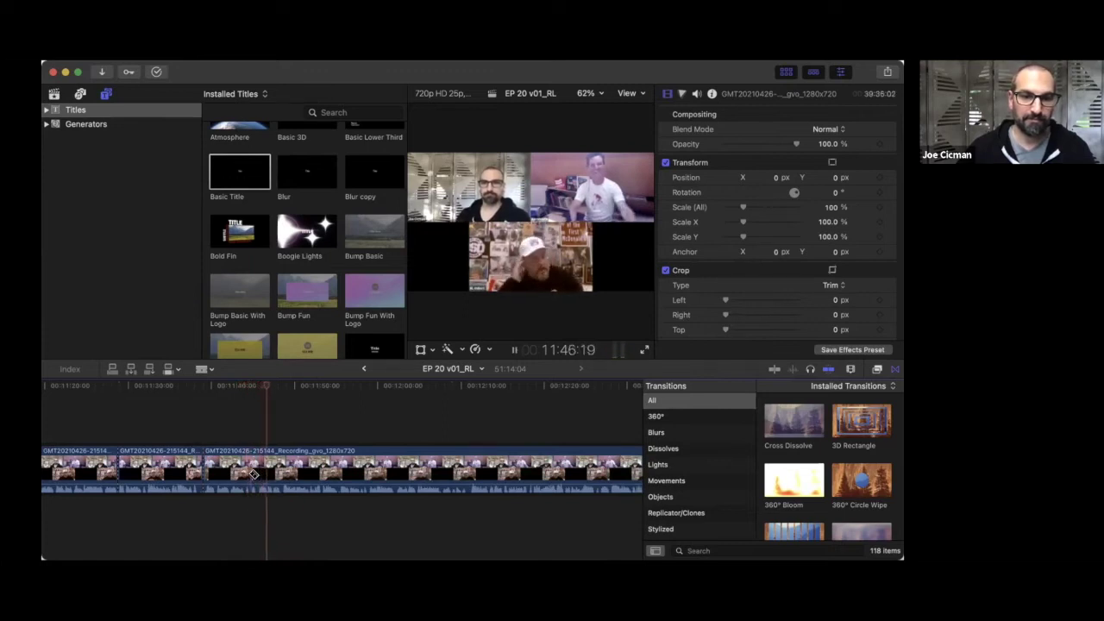
# - Blade the playing recording at about 11:45, play on and cut it again at 11:51:23
pyautogui.click(259, 472)
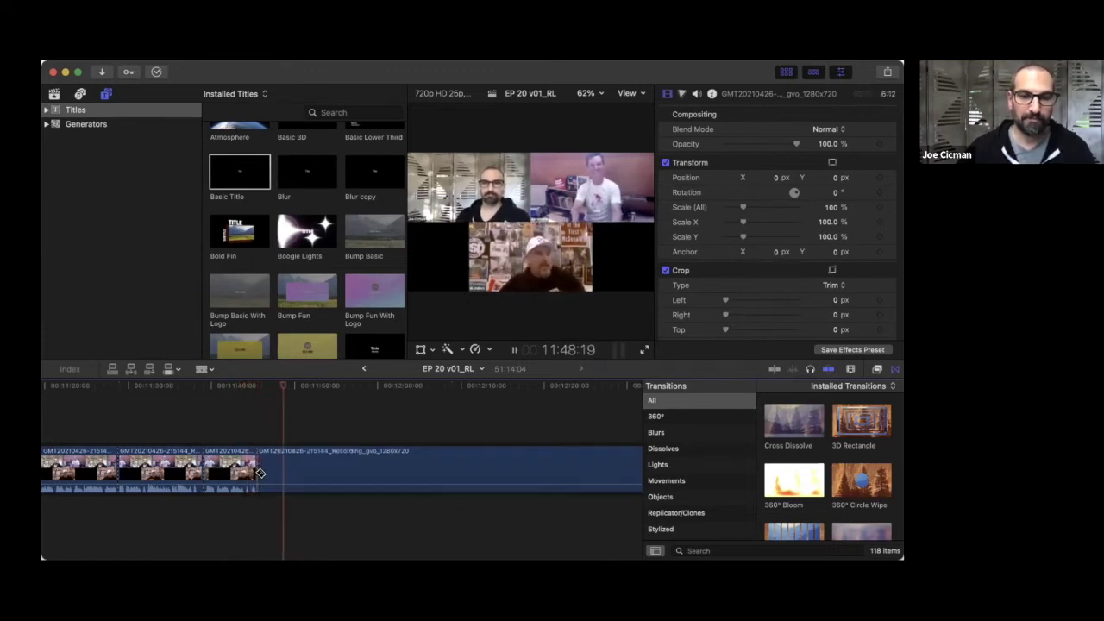
pyautogui.hscroll(3, 261, 473)
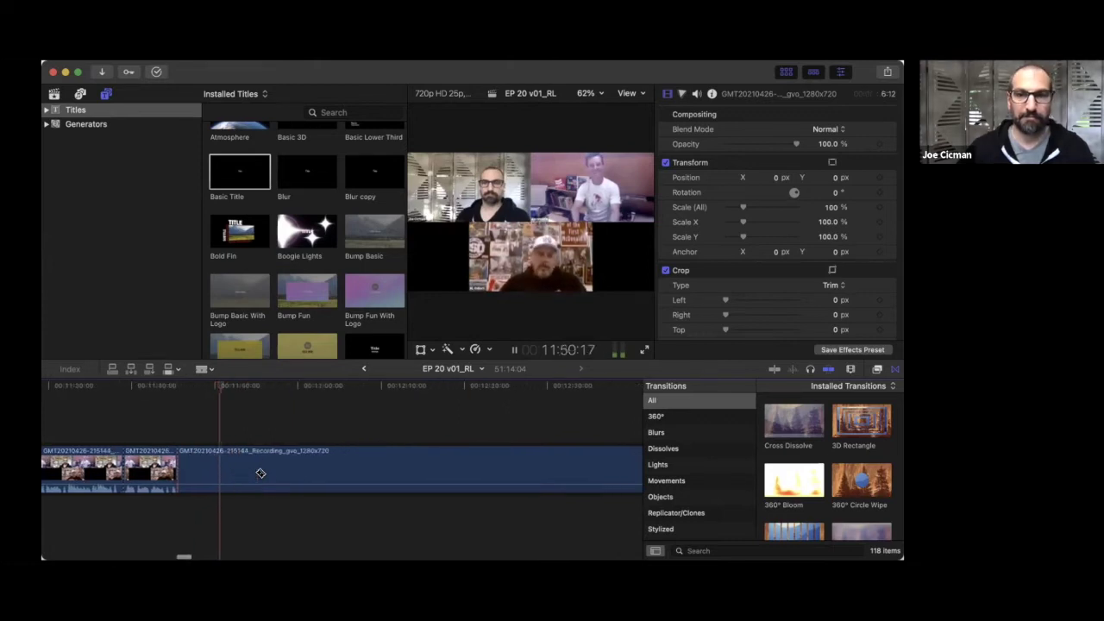
pyautogui.press('space')
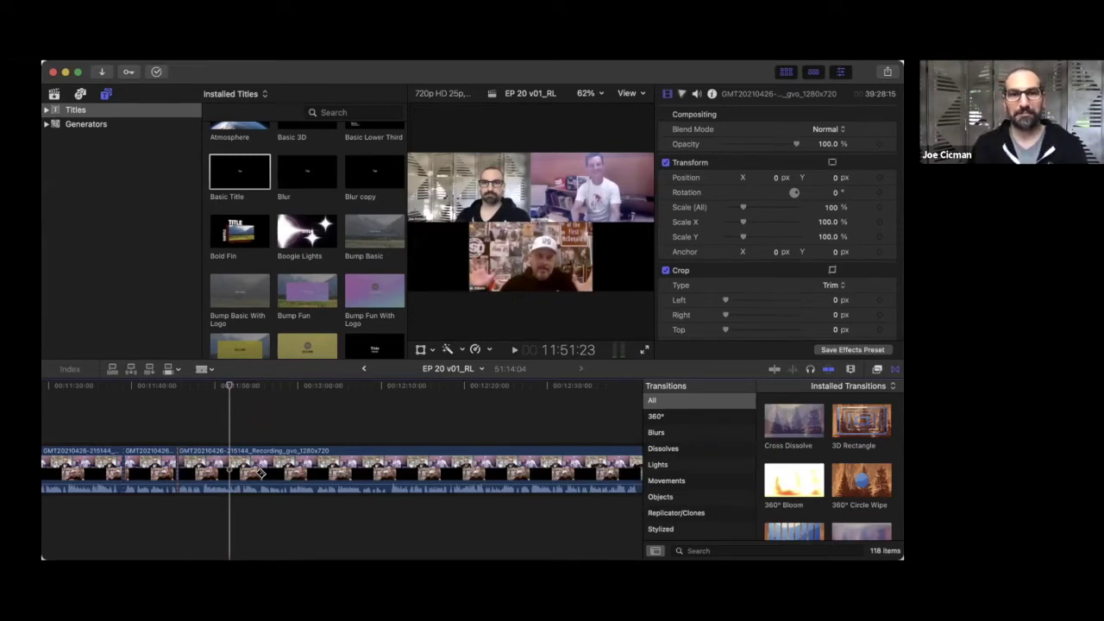
pyautogui.click(229, 455)
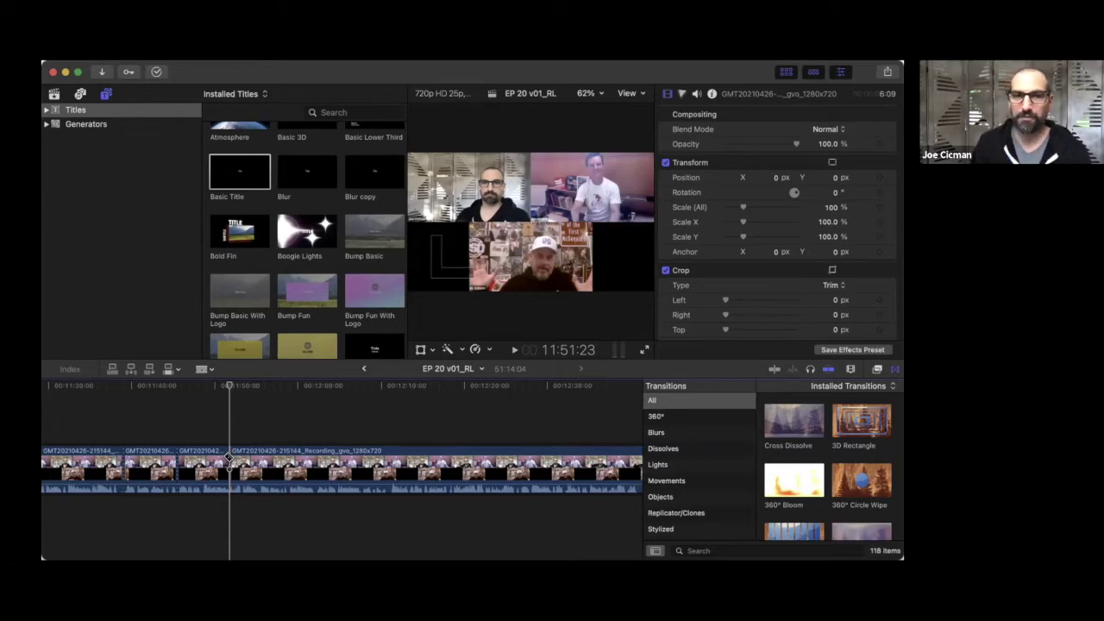
pyautogui.click(230, 457)
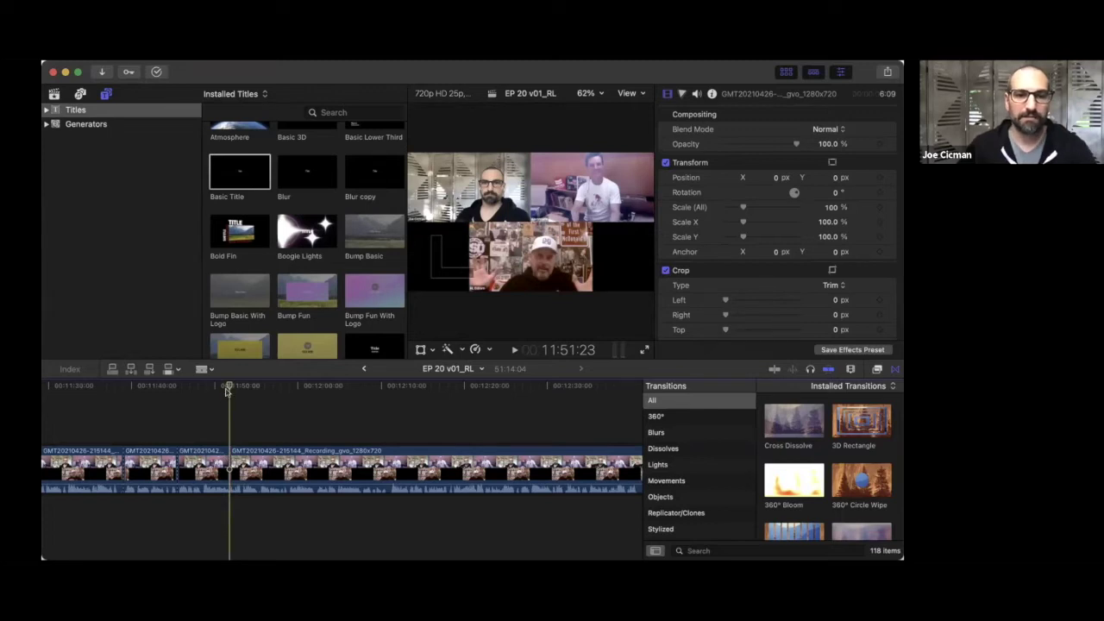
# - Continue playback from 11:51:23, blade the recording at 12:10:18 and return to the Select tool
pyautogui.press('space')
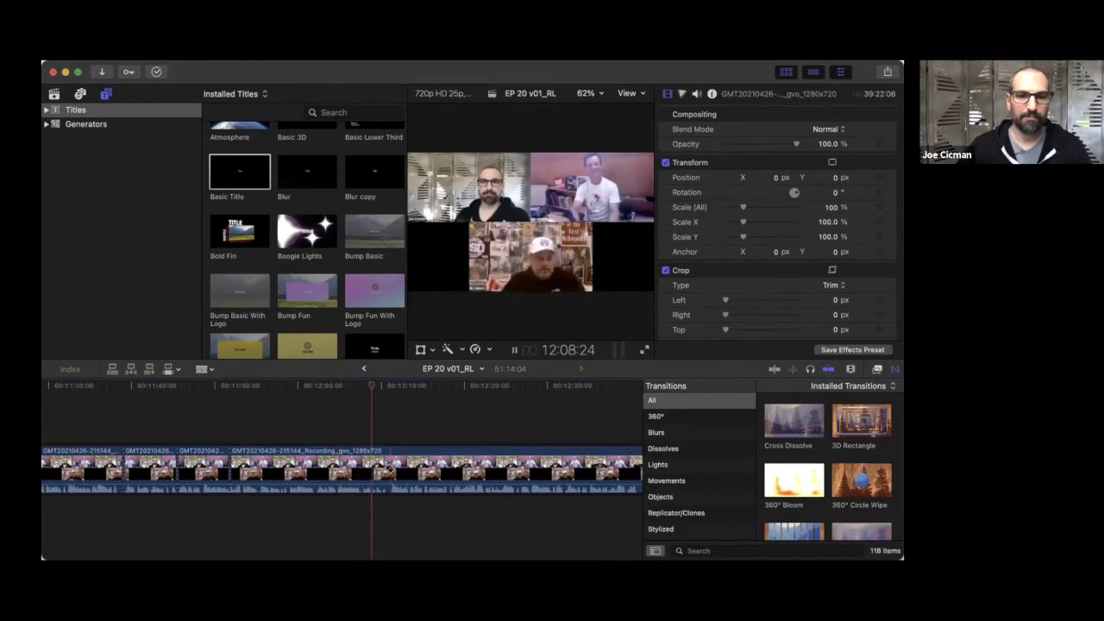
pyautogui.press('space')
pyautogui.press('super+b')
pyautogui.press('a')
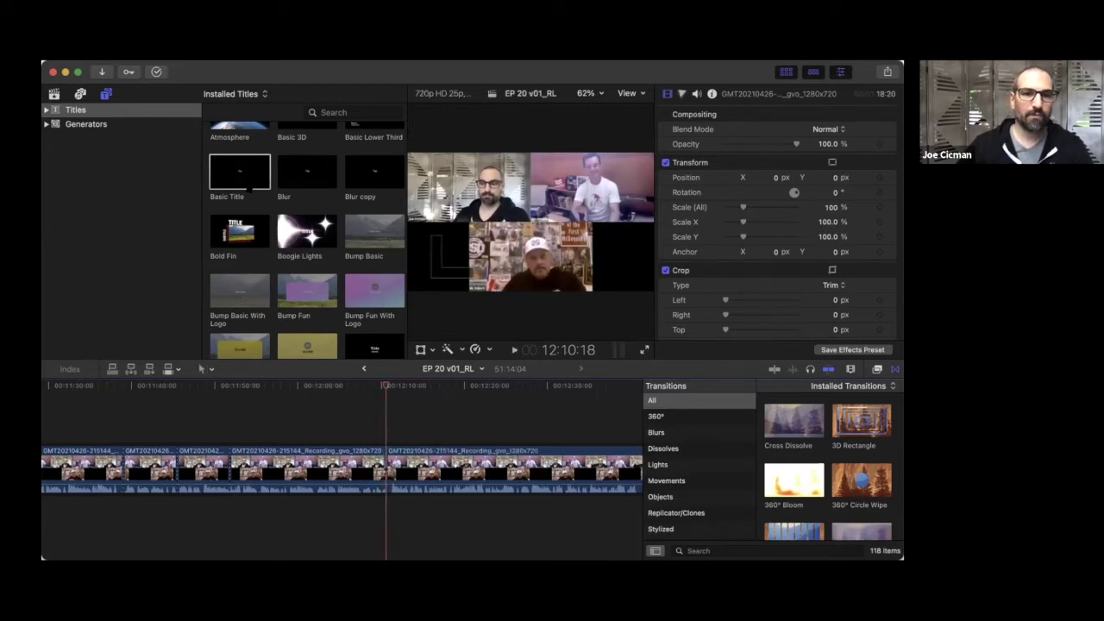
# - Add a Basic Title about 16 seconds long above the recording from the 11:45 cut, reading "No one does prototypes any more"
pyautogui.moveTo(235, 208); pyautogui.dragTo(314, 435)
pyautogui.click(274, 414)
pyautogui.click(274, 434)
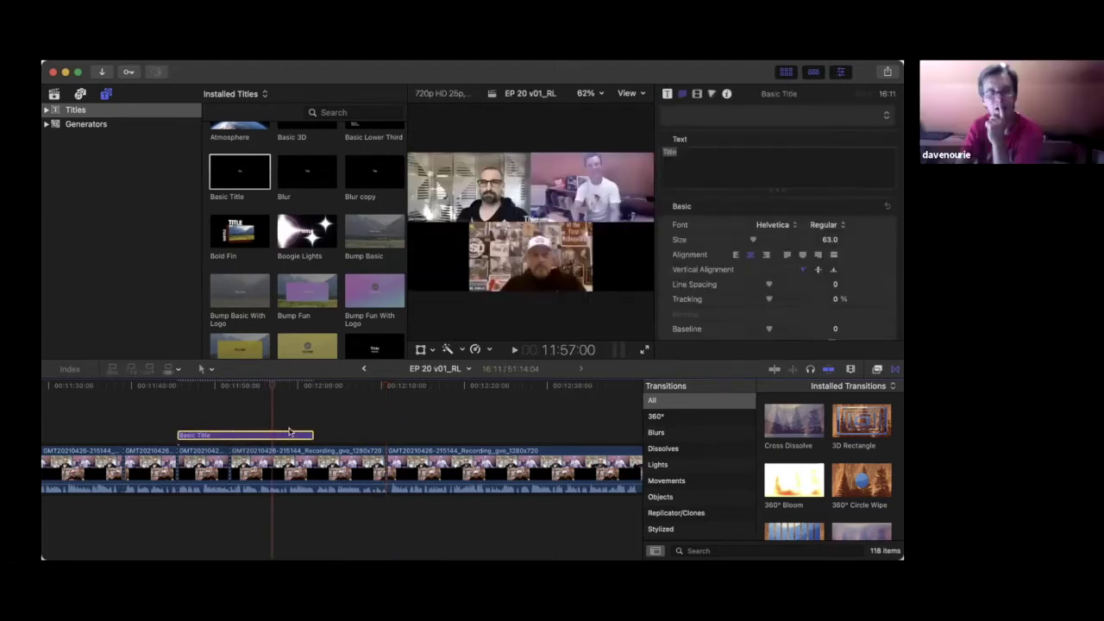
pyautogui.click(733, 167)
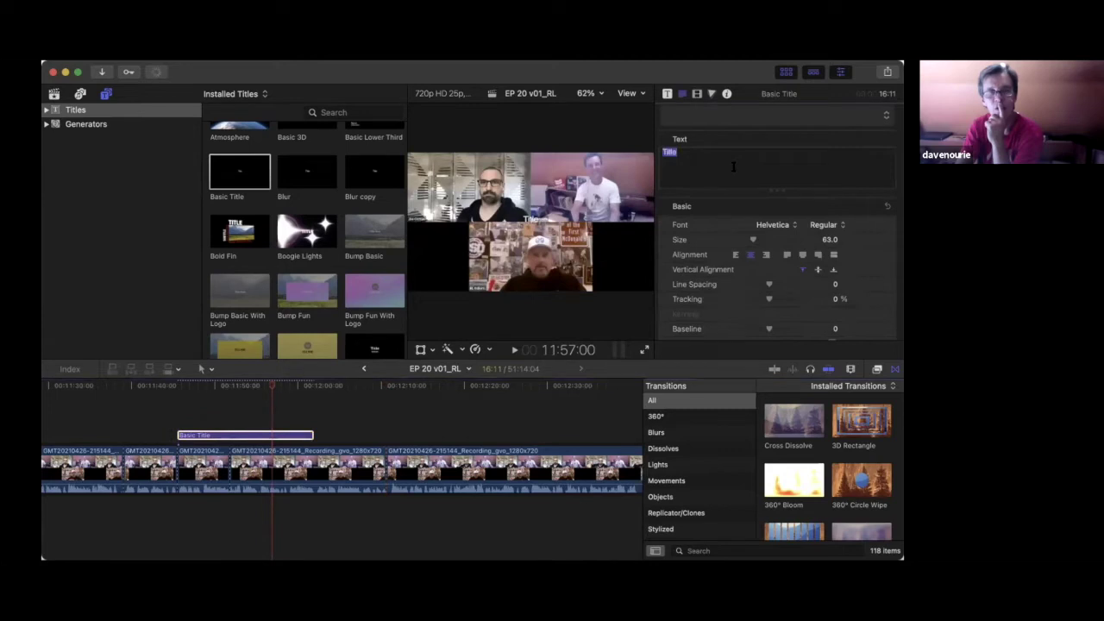
pyautogui.write('No one does prototyupes any more')
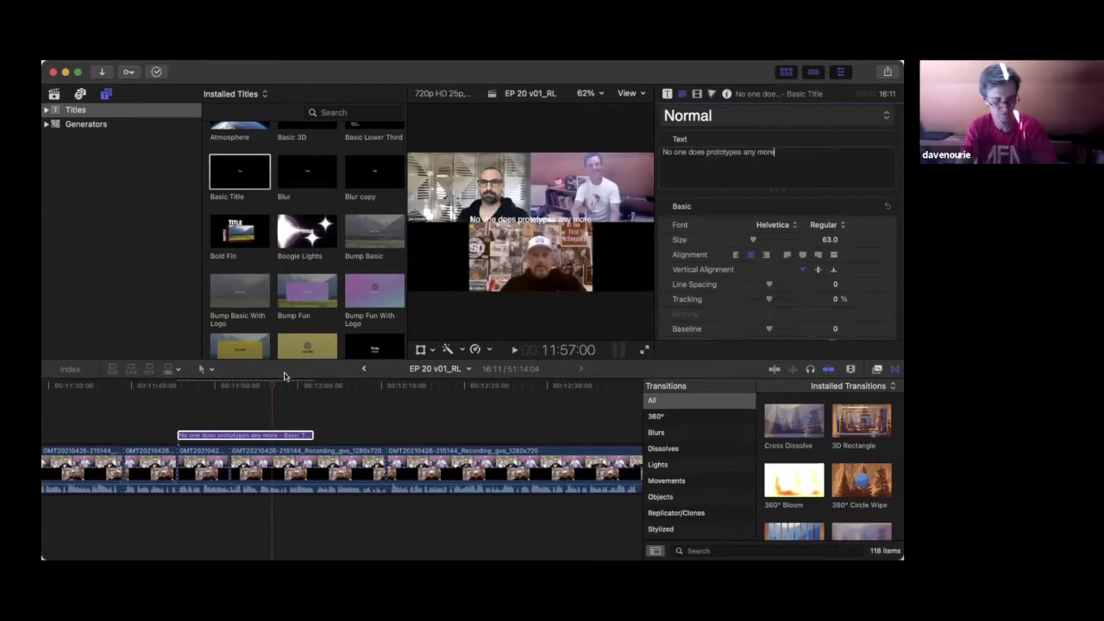
# - Replay from about 12:02, skip ahead to about 12:10 and blade the recording at about 12:26
pyautogui.click(320, 390)
pyautogui.press('space')
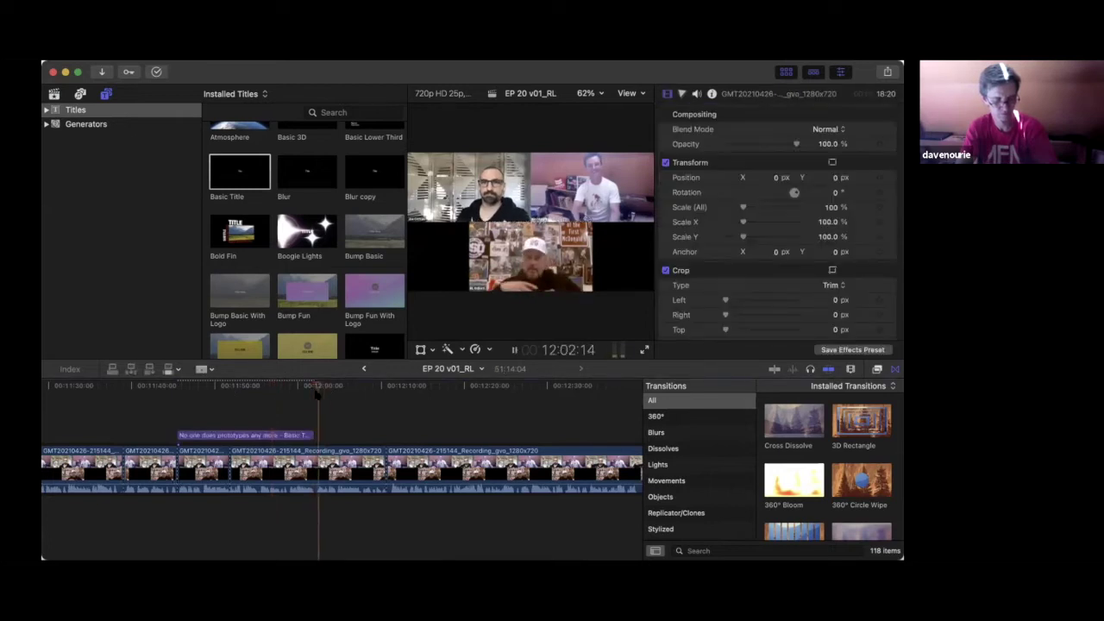
pyautogui.click(380, 388)
pyautogui.hscroll(3, 378, 387)
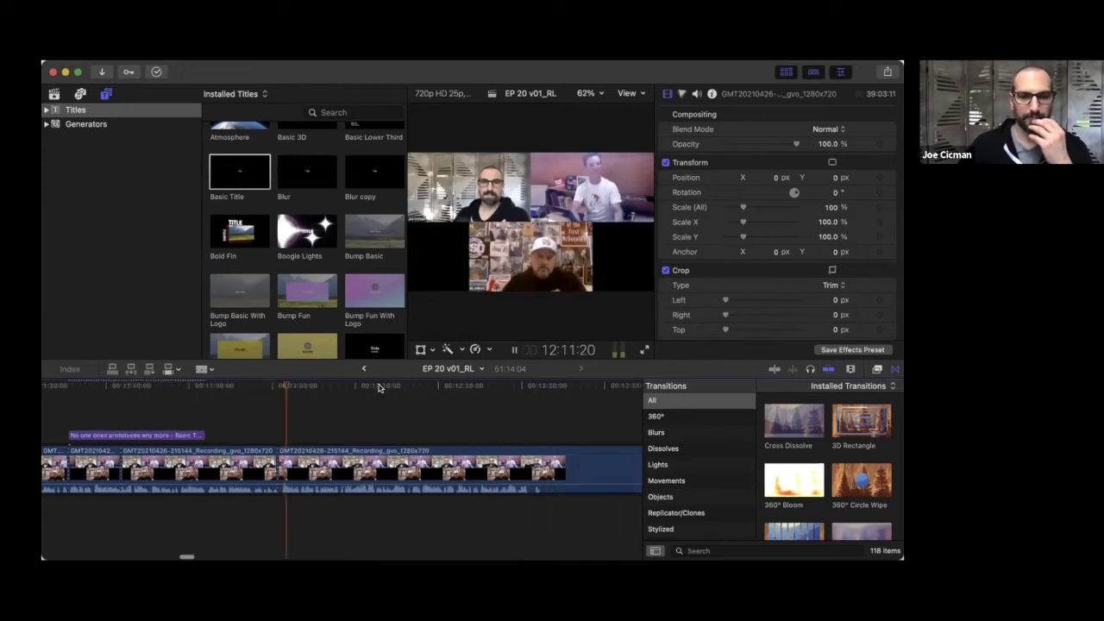
pyautogui.hscroll(3, 378, 387)
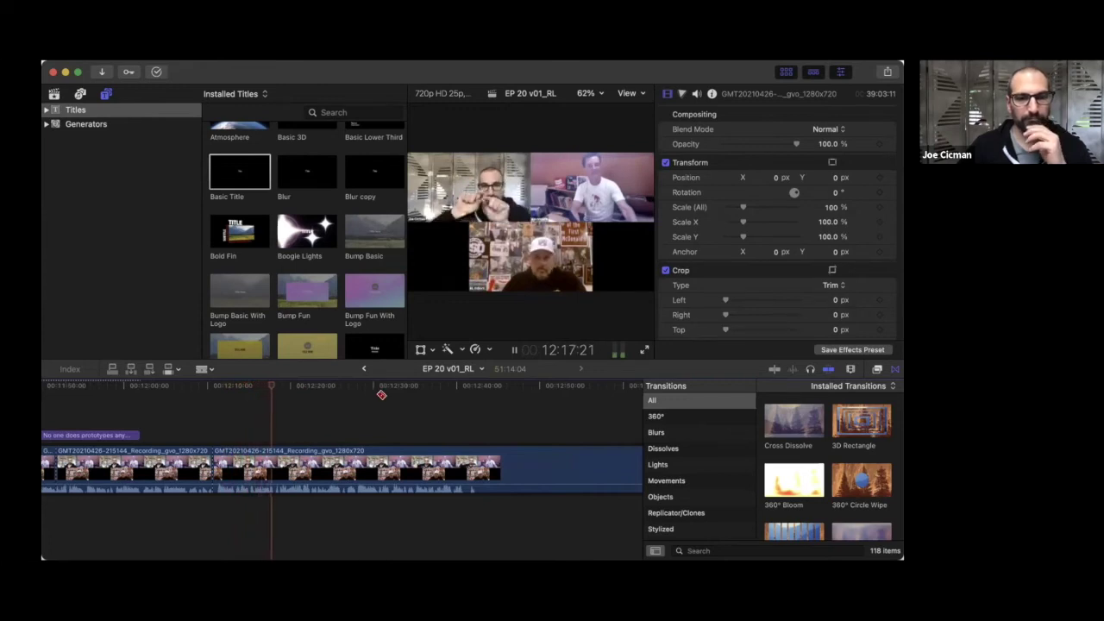
pyautogui.hscroll(3, 371, 402)
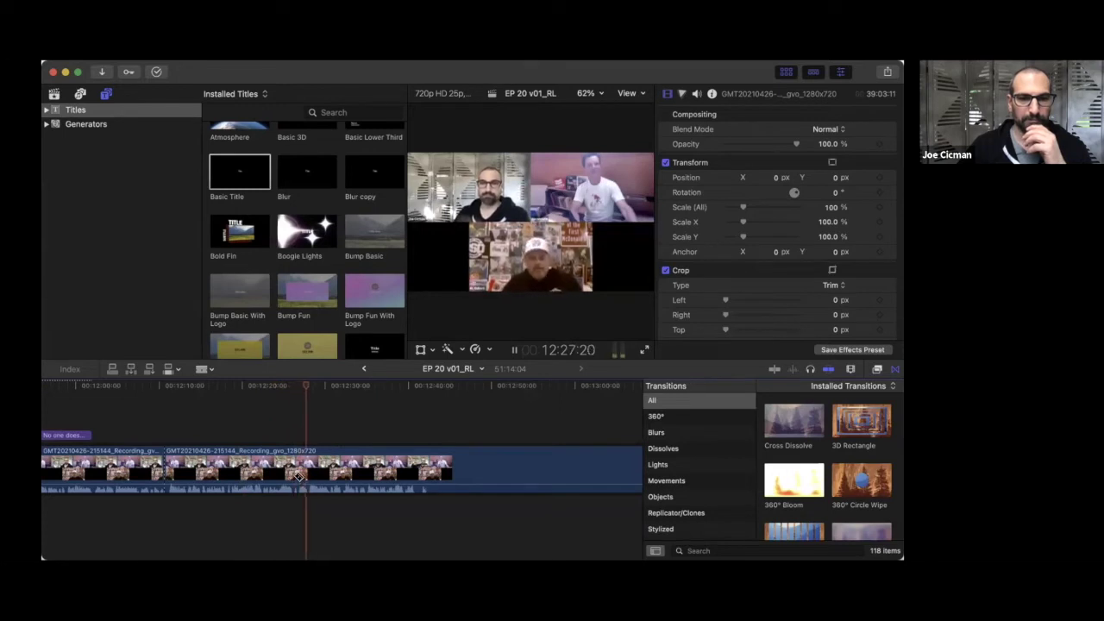
pyautogui.click(297, 473)
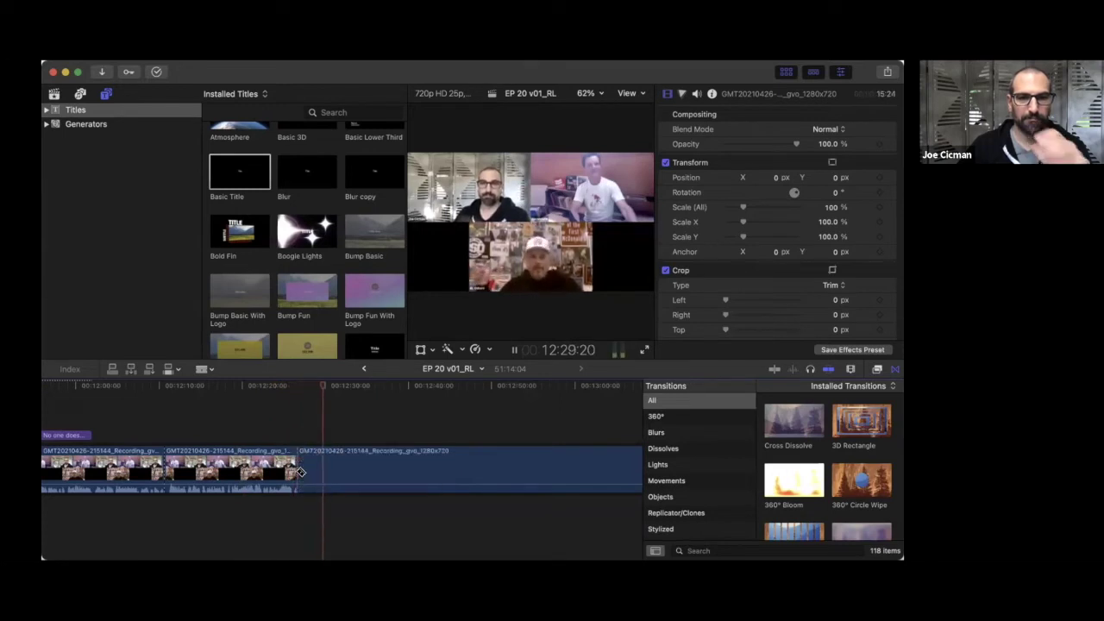
# - Follow the playback past the 12:26 cut and blade the recording at 12:41:10
pyautogui.hscroll(3, 300, 472)
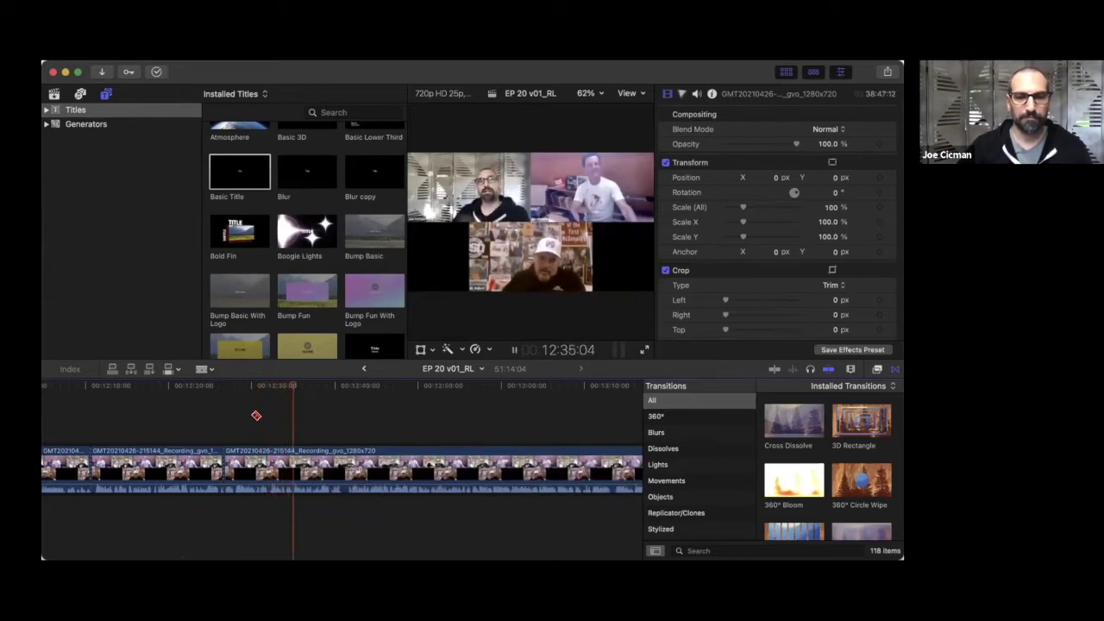
pyautogui.hscroll(2, 256, 416)
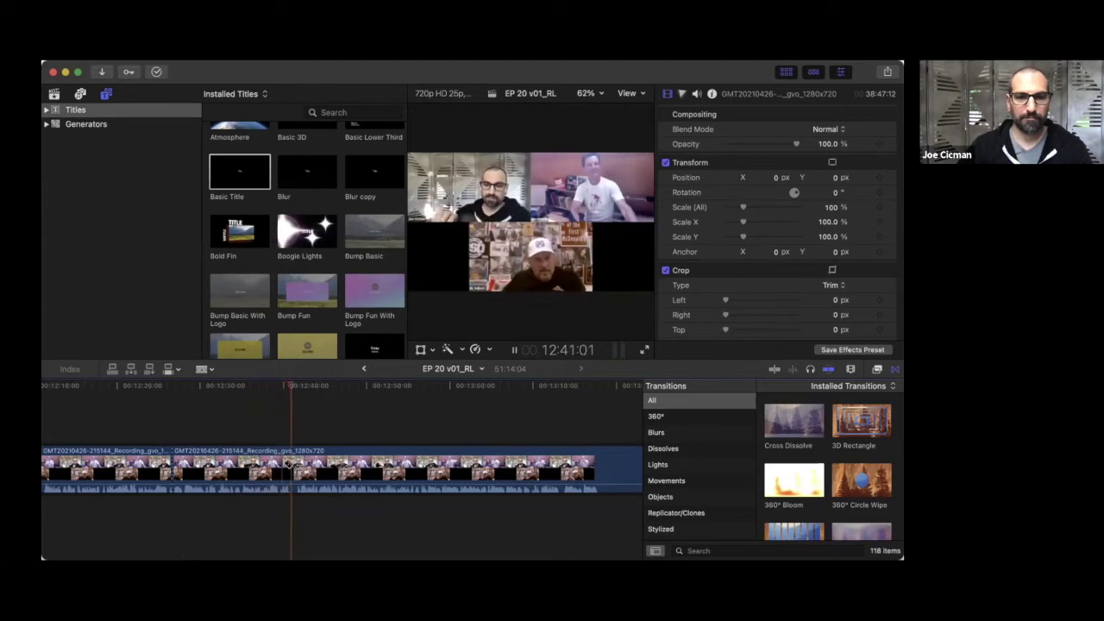
pyautogui.click(292, 470)
pyautogui.hscroll(3, 292, 473)
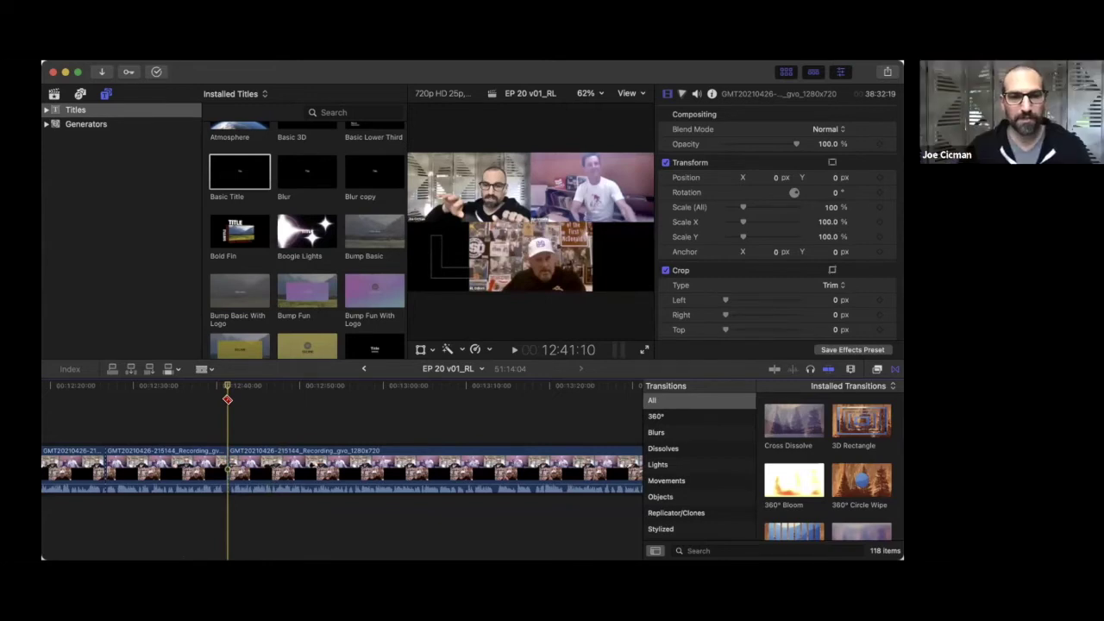
# - Play on from 12:41:10 and cut the recording at about 12:56 and at 13:09:21
pyautogui.press('space')
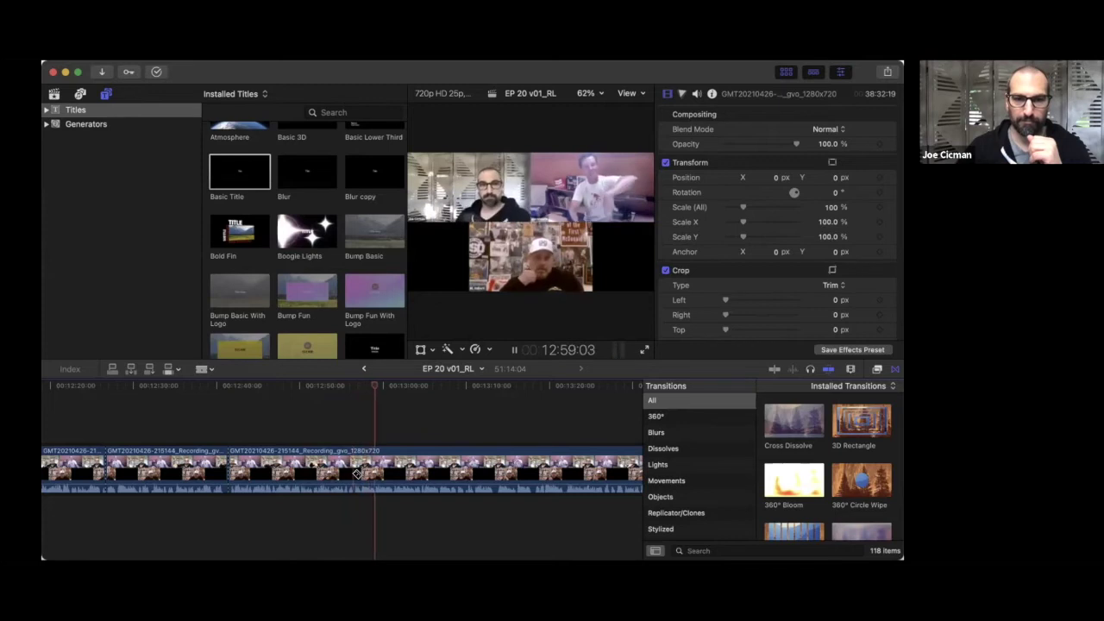
pyautogui.hscroll(5, 357, 473)
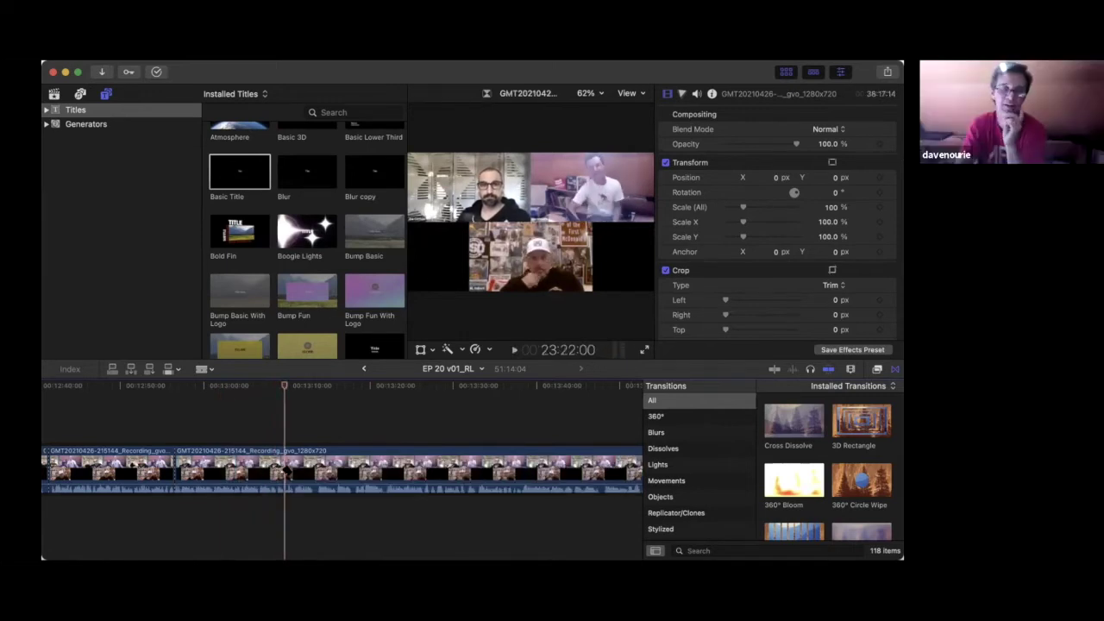
pyautogui.press('super+b')
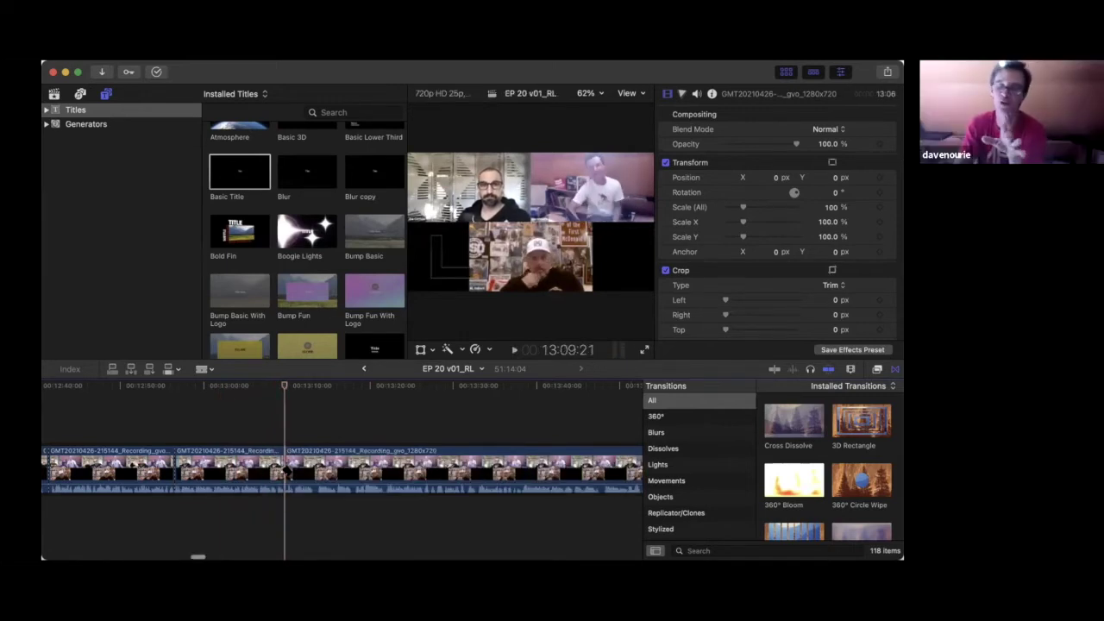
# - Add a Basic Title reading "Innovative parts" at the 12:10:18 cut and extend it to the cut at 13:09:21
pyautogui.hscroll(-10, 238, 425)
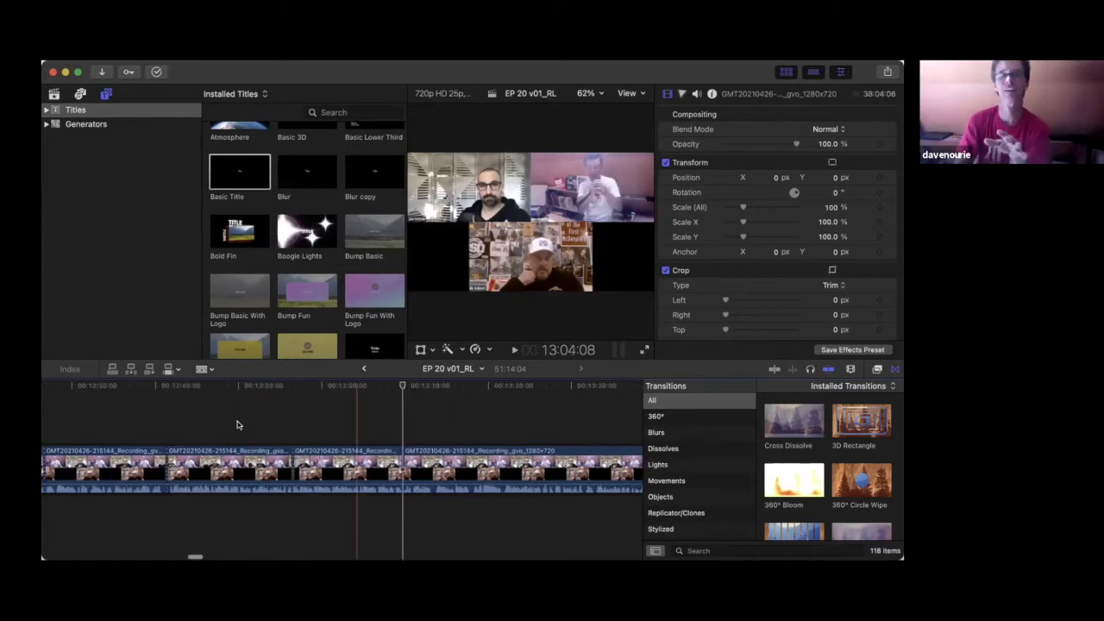
pyautogui.hscroll(-4, 238, 424)
pyautogui.click(237, 434)
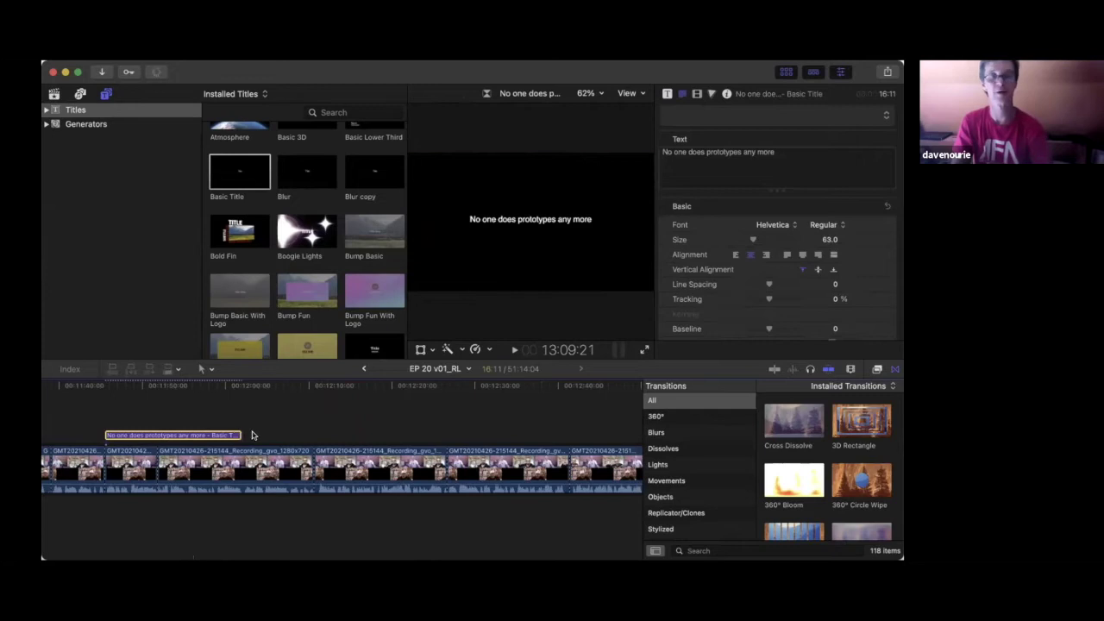
pyautogui.press('q')
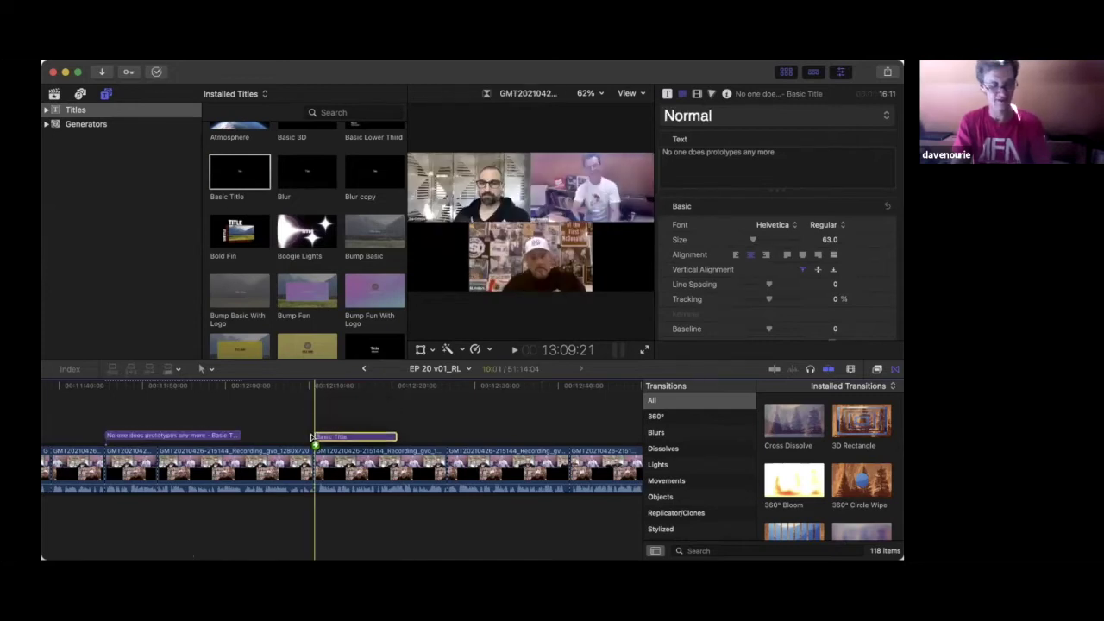
pyautogui.click(358, 436)
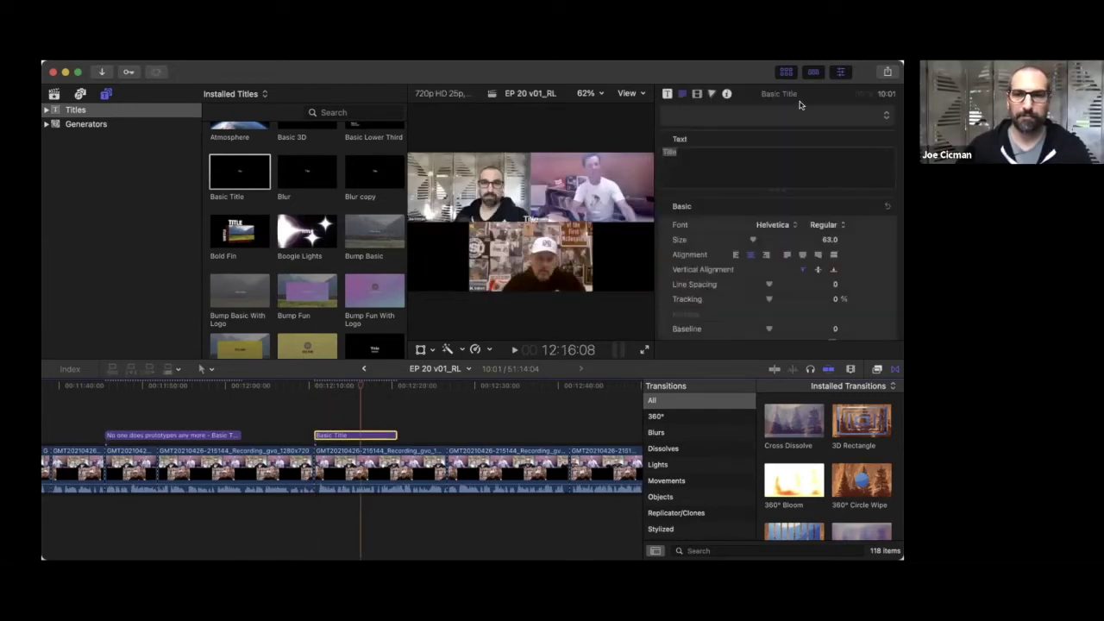
pyautogui.write('Inn')
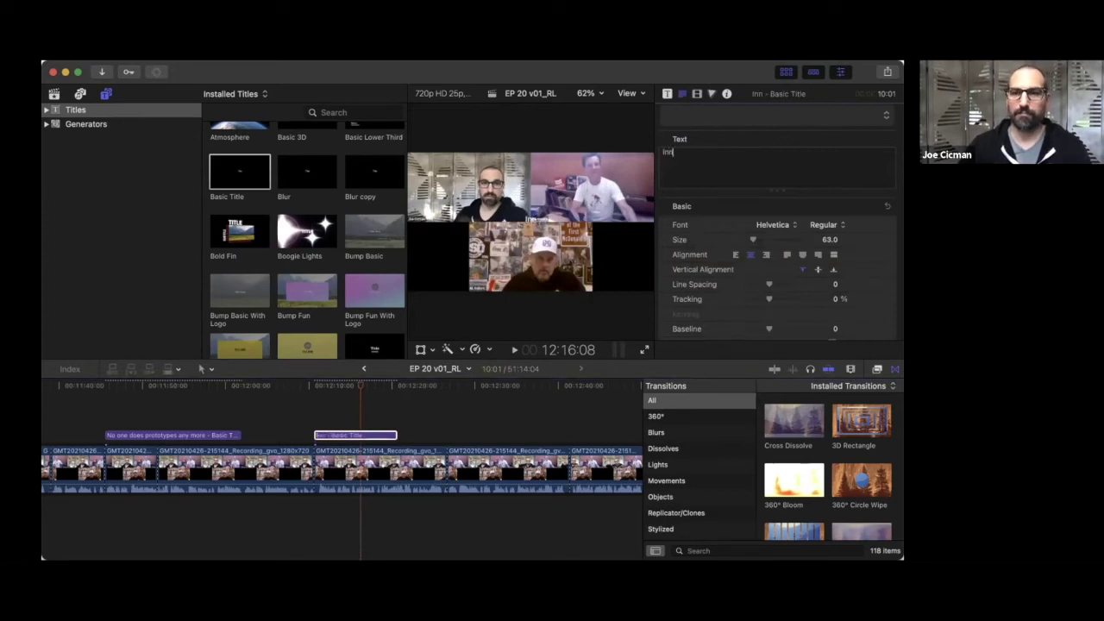
pyautogui.write('ovative parts')
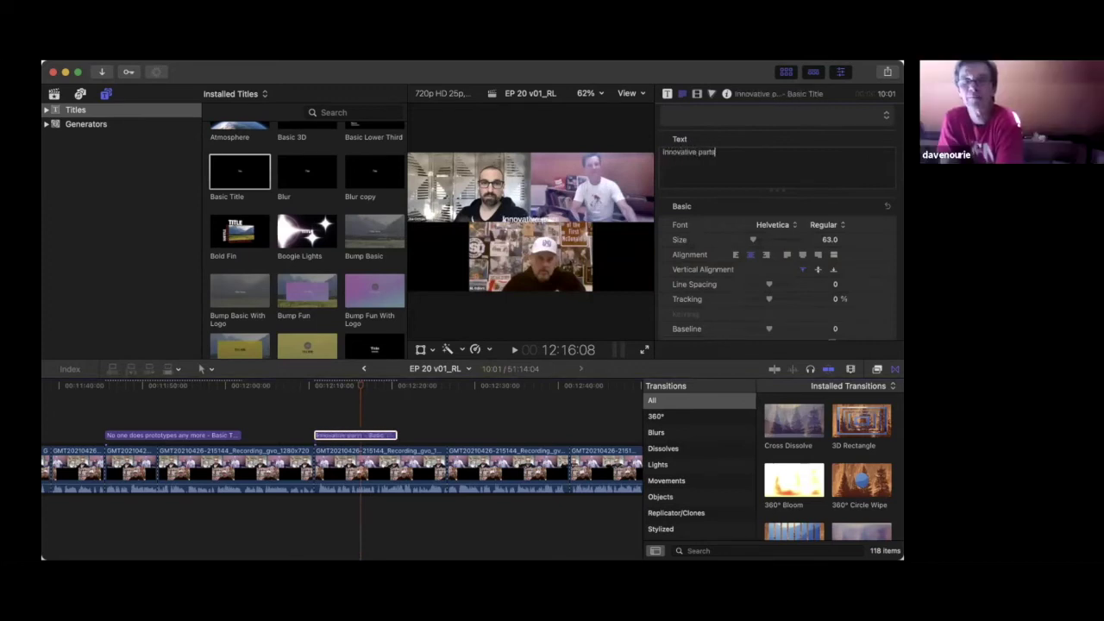
pyautogui.hscroll(10, 538, 421)
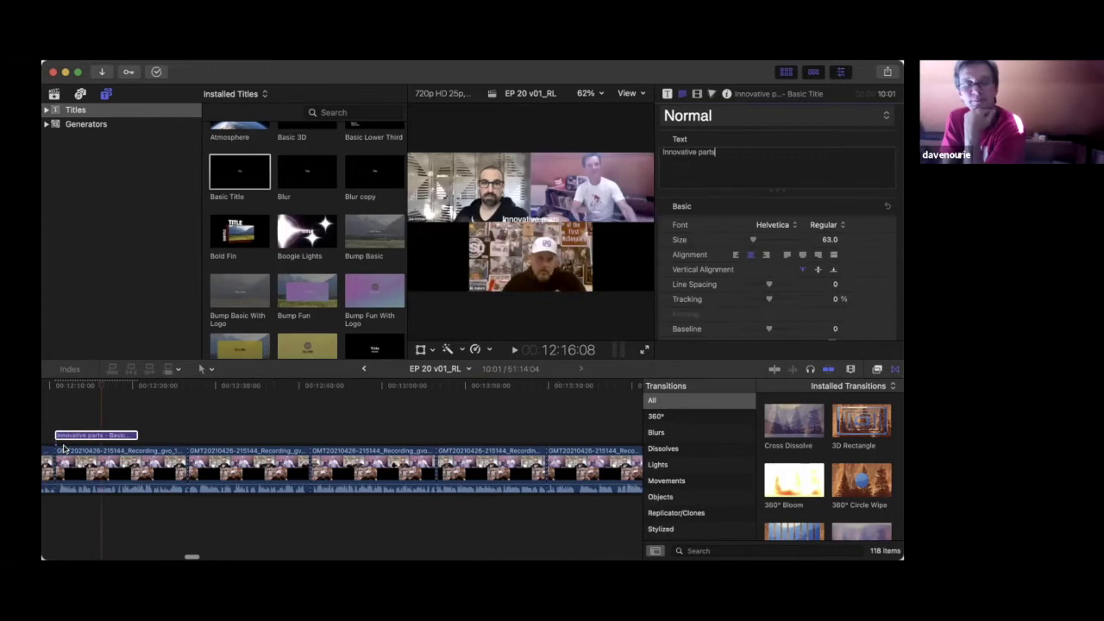
pyautogui.moveTo(134, 429); pyautogui.dragTo(547, 429)
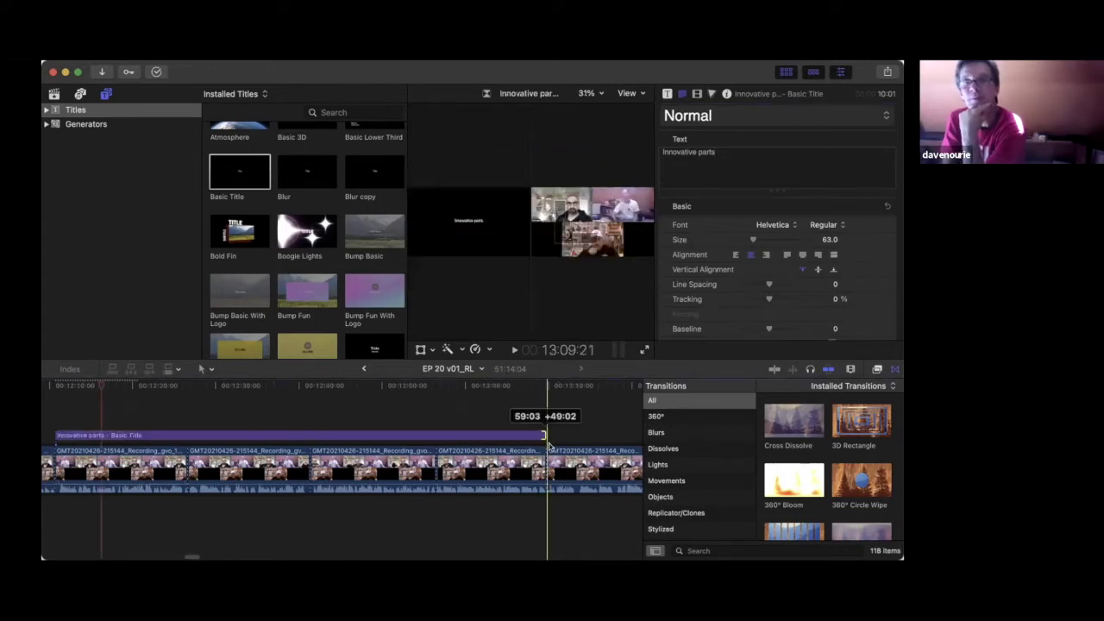
# - Resume playback from 13:10:00, blade the recording at about 13:16 and continue playing
pyautogui.hscroll(5, 546, 449)
pyautogui.hscroll(-3, 547, 446)
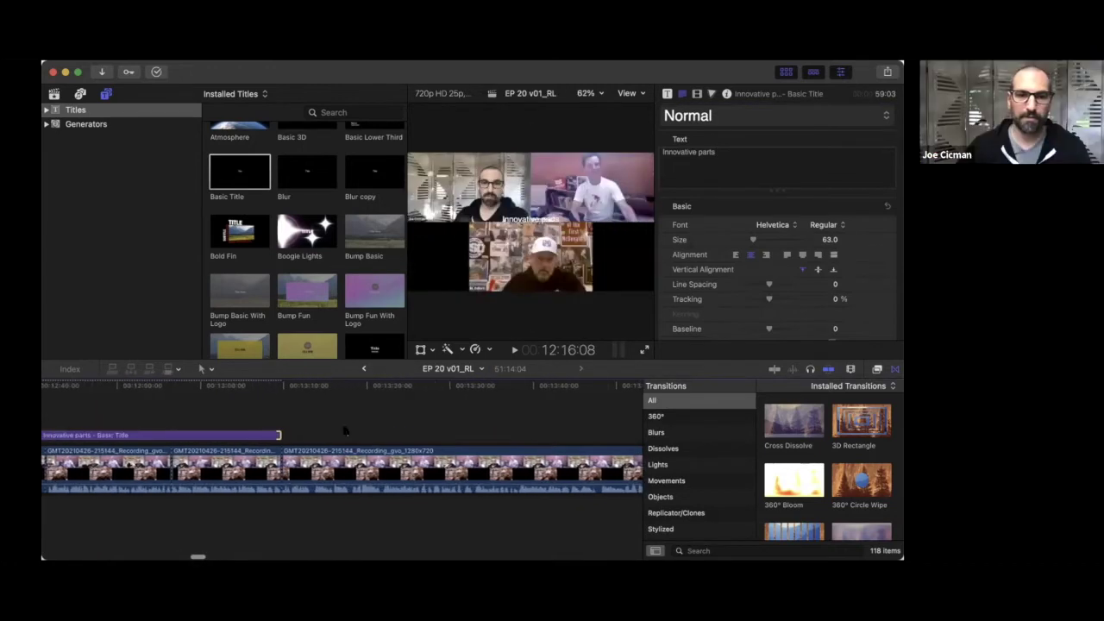
pyautogui.click(286, 398)
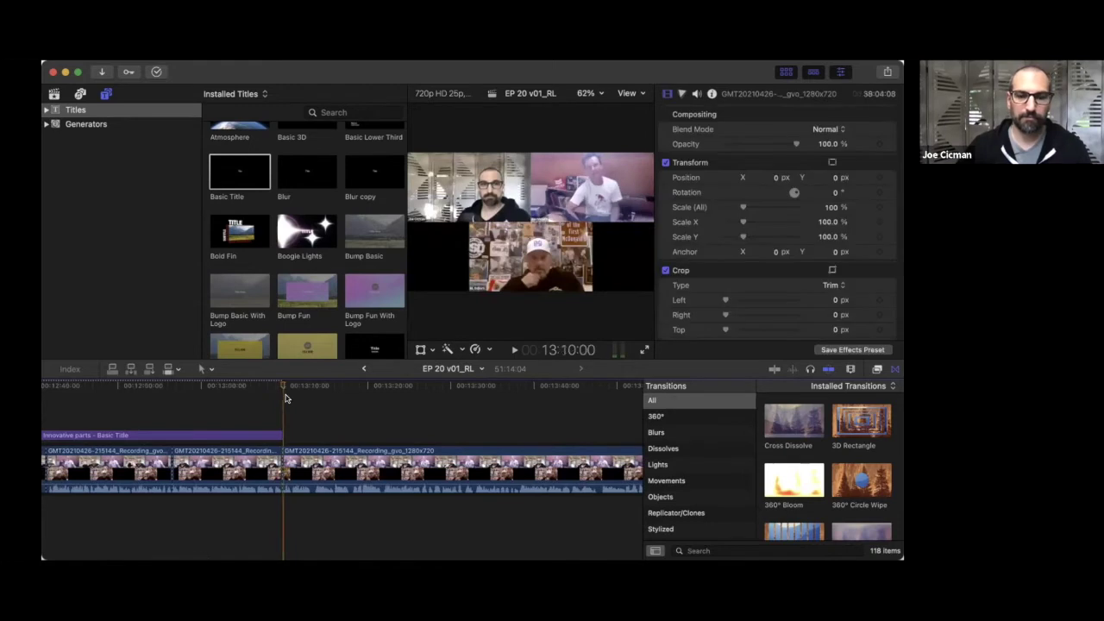
pyautogui.press('r')
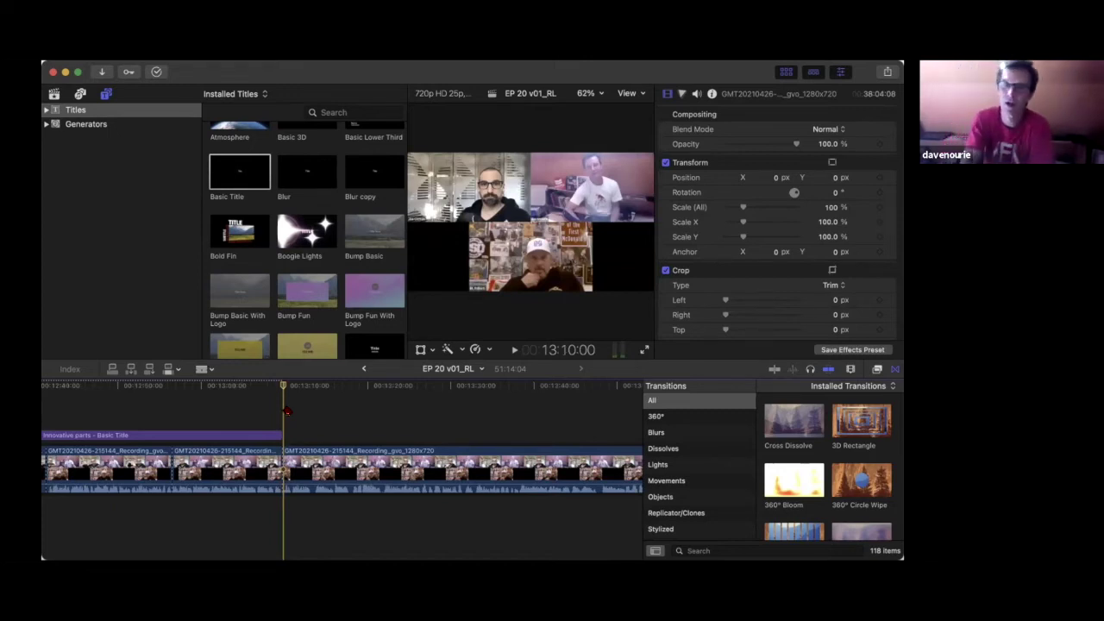
pyautogui.press('space')
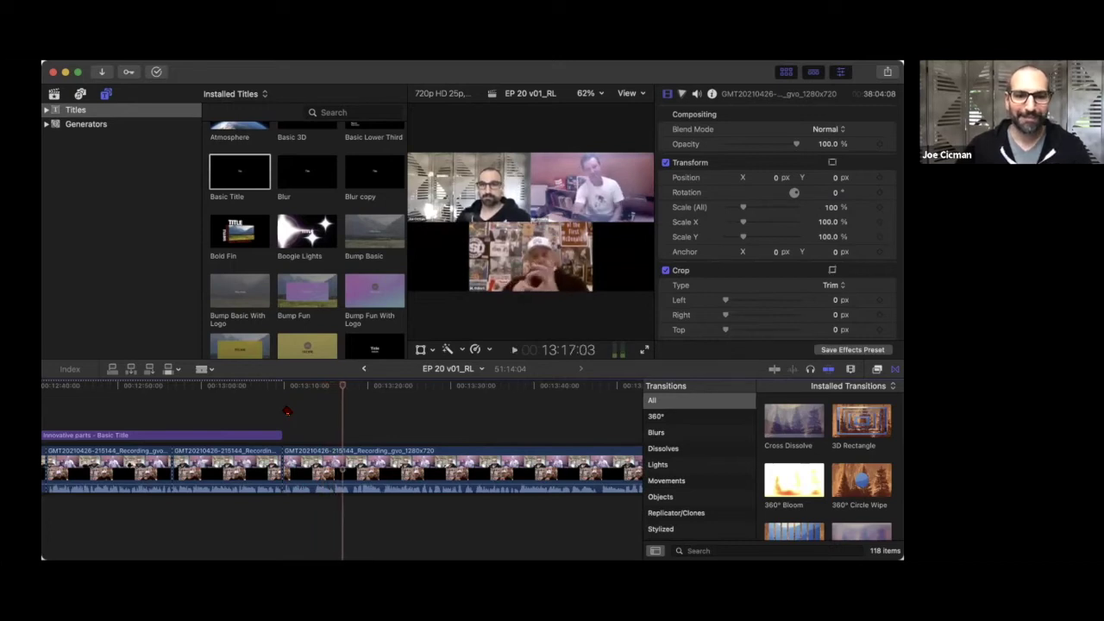
pyautogui.press('space')
pyautogui.click(336, 475)
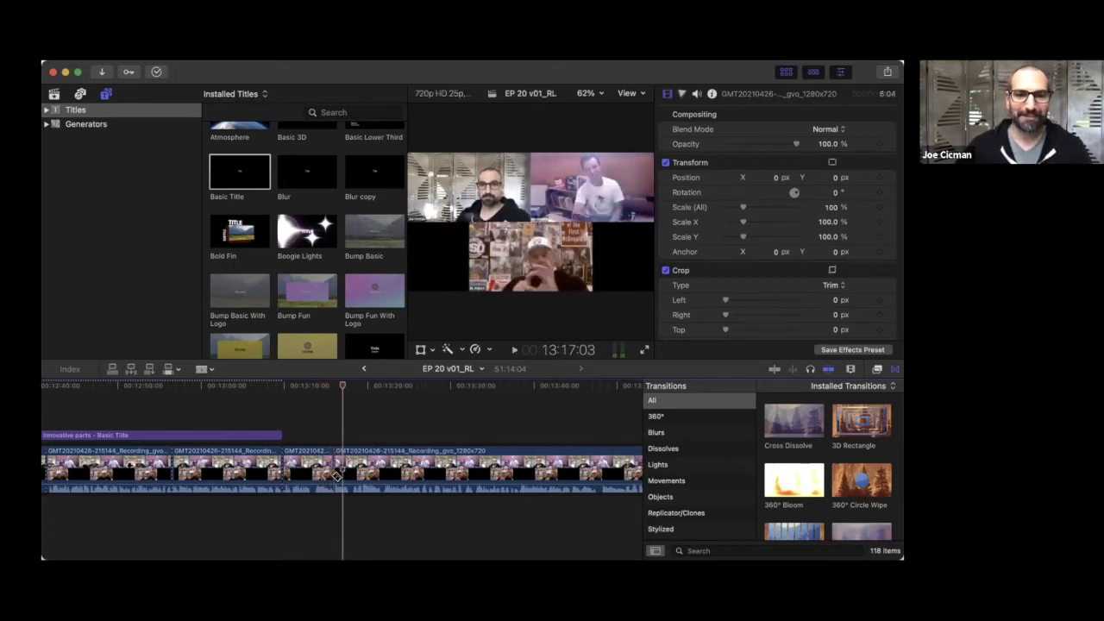
pyautogui.press('space')
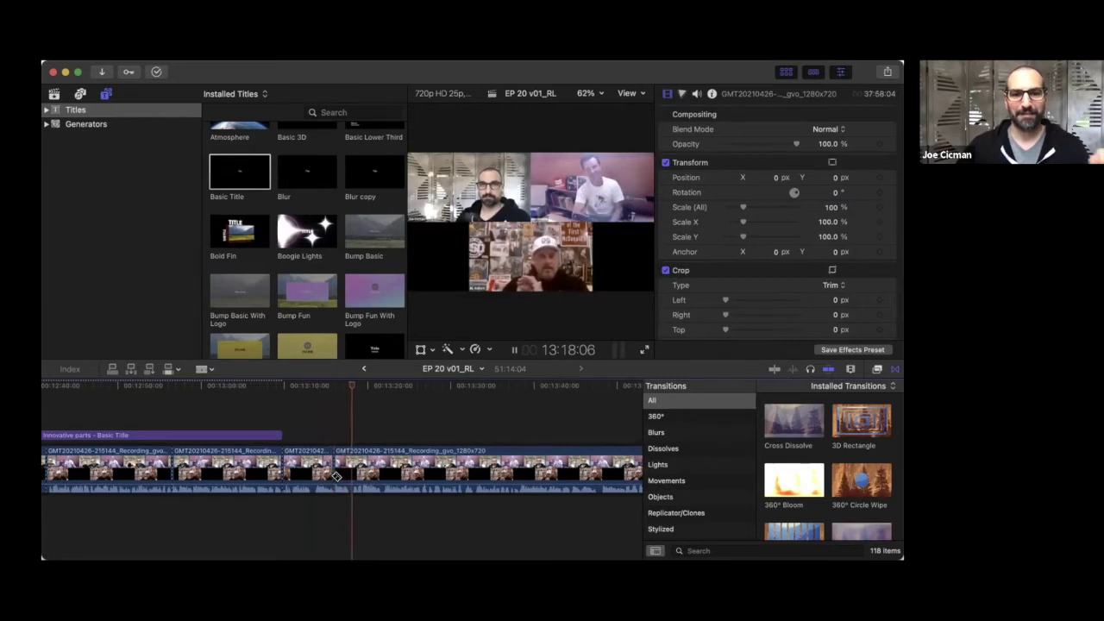
# - Follow the playback on from 13:18 and blade the recording at about 13:37
pyautogui.hscroll(5, 345, 466)
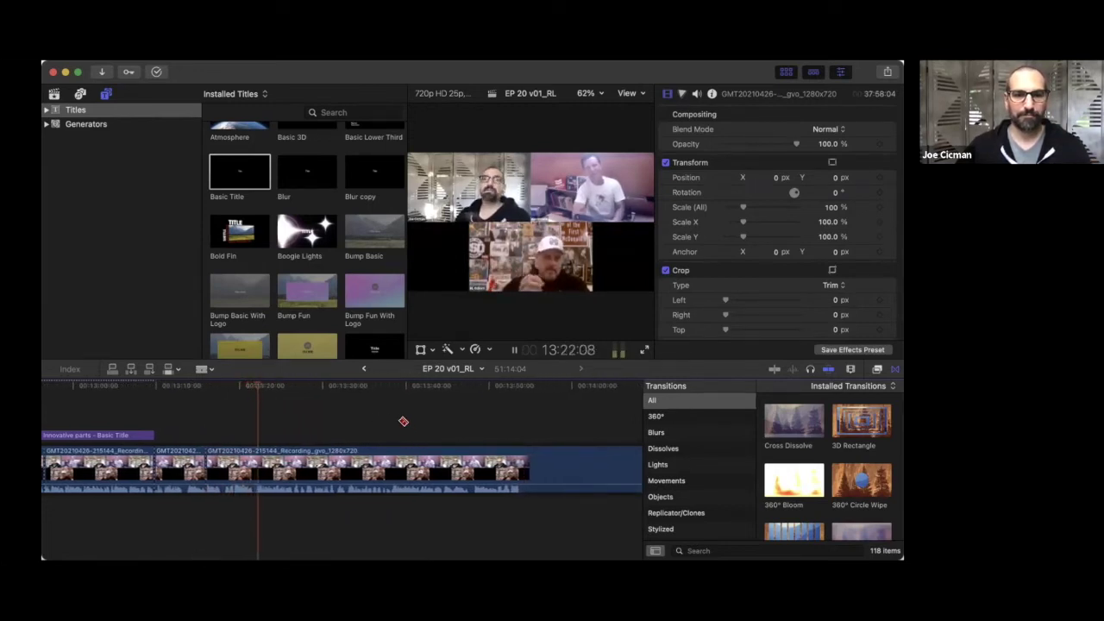
pyautogui.hscroll(3, 402, 421)
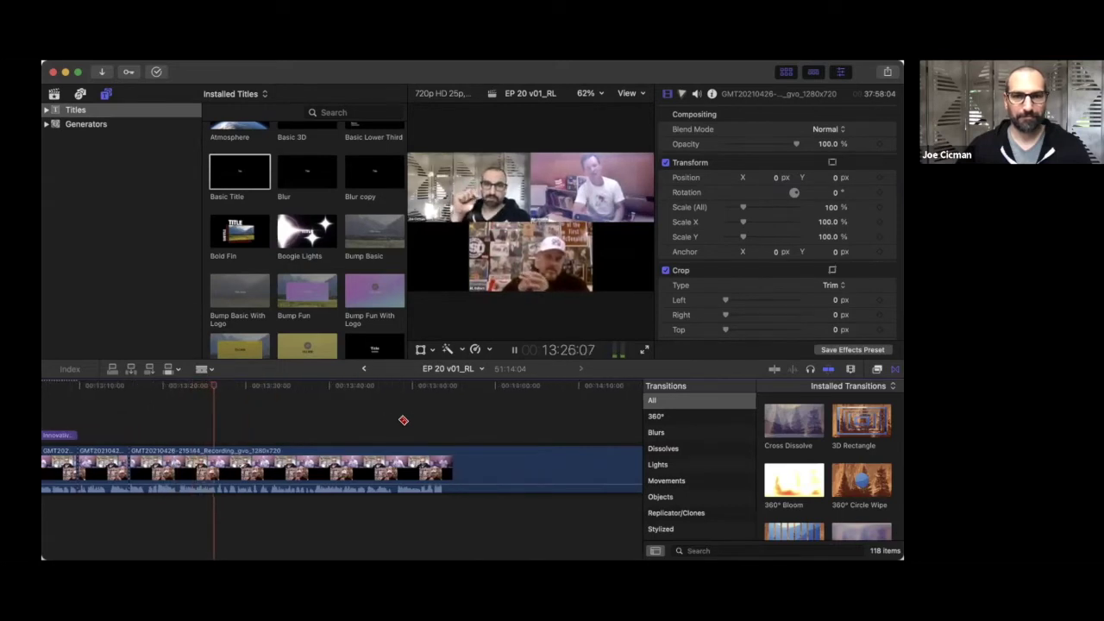
pyautogui.hscroll(2, 402, 420)
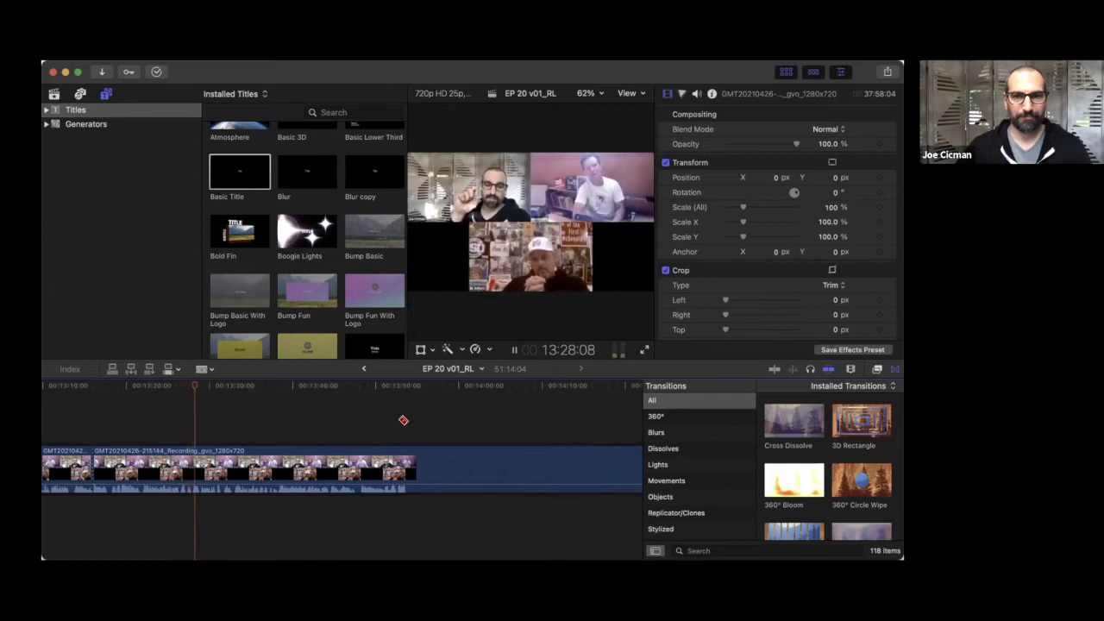
pyautogui.hscroll(2, 403, 420)
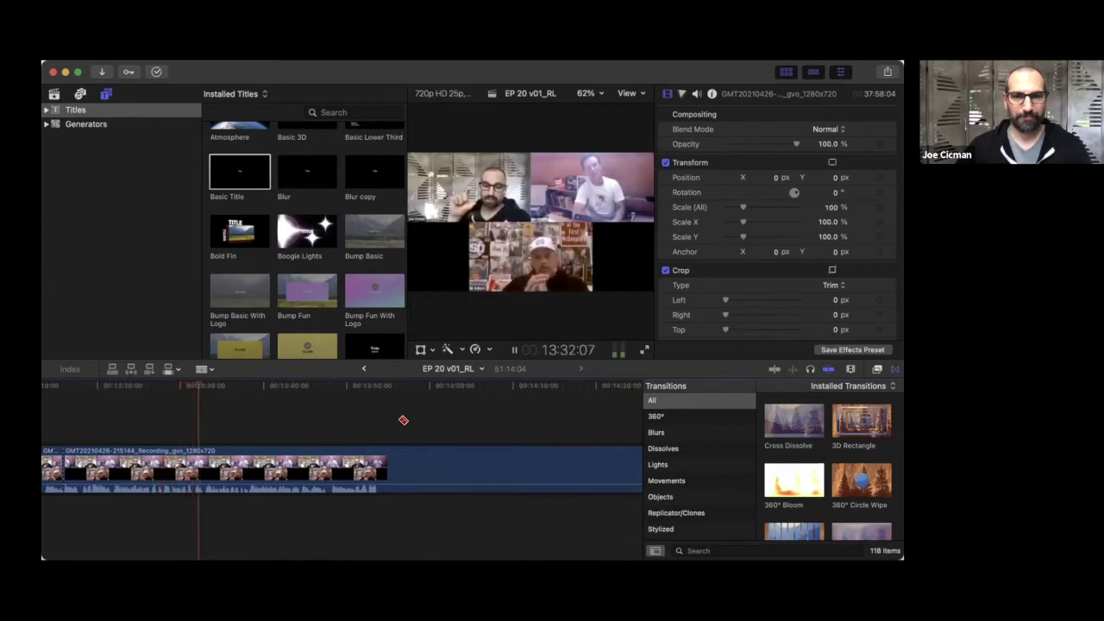
pyautogui.hscroll(2, 402, 420)
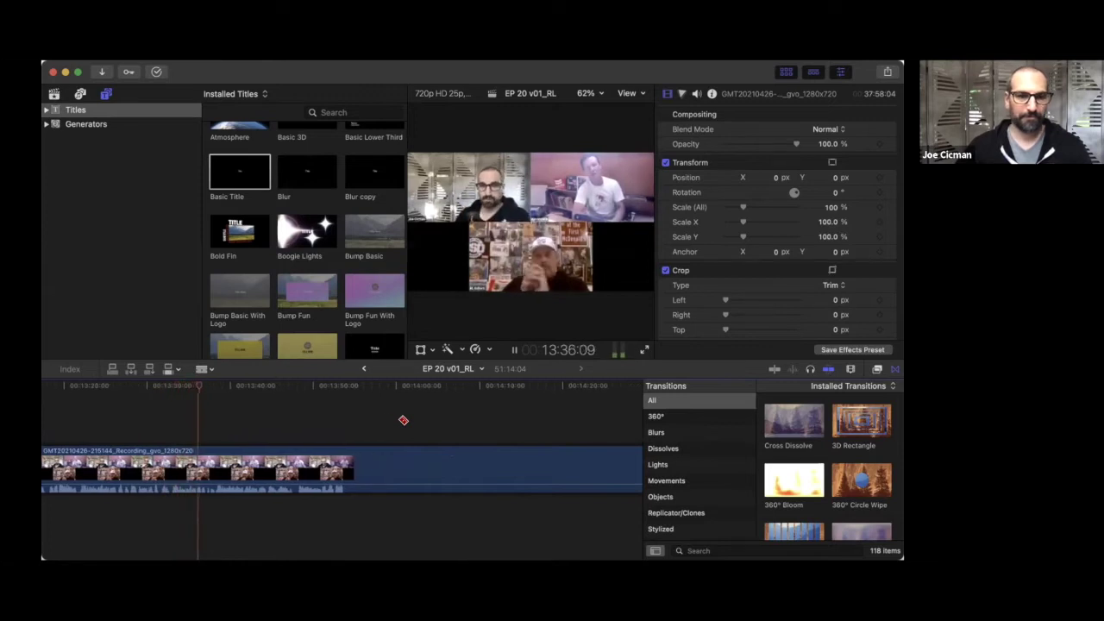
pyautogui.press('space')
pyautogui.press('space')
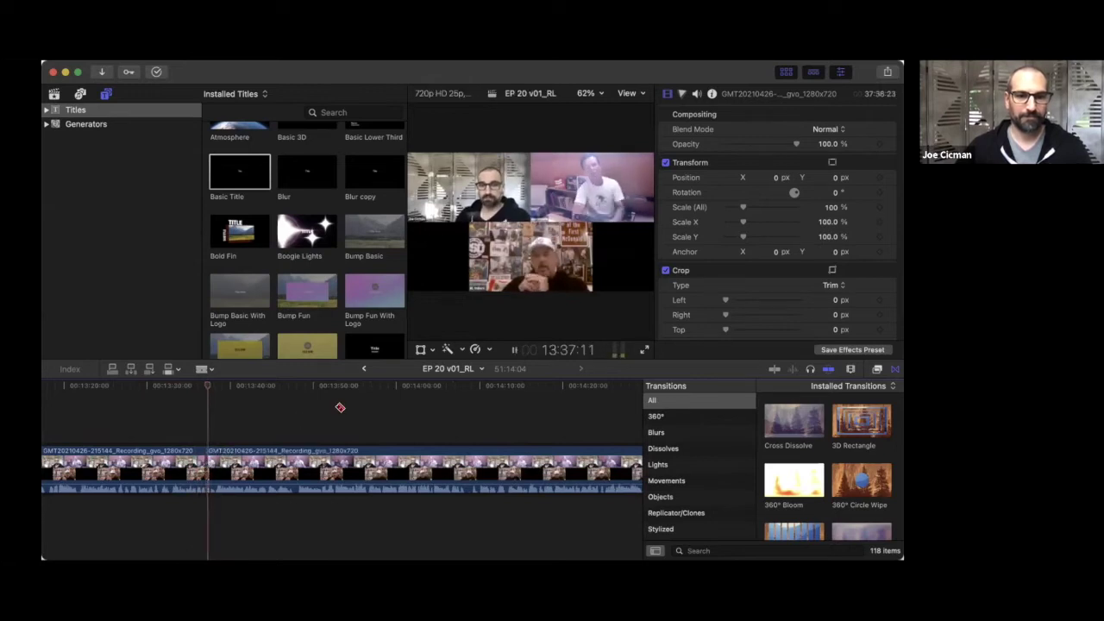
# - Continue playback past the 13:37 cut, stop it and blade the recording at about 13:41
pyautogui.hscroll(3, 340, 407)
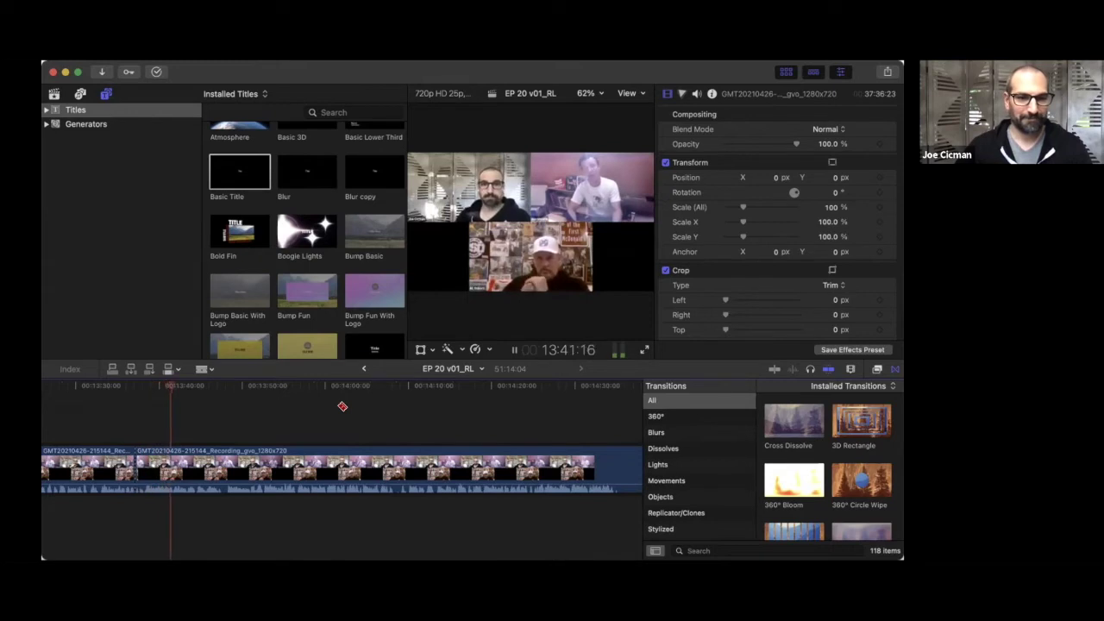
pyautogui.press('space')
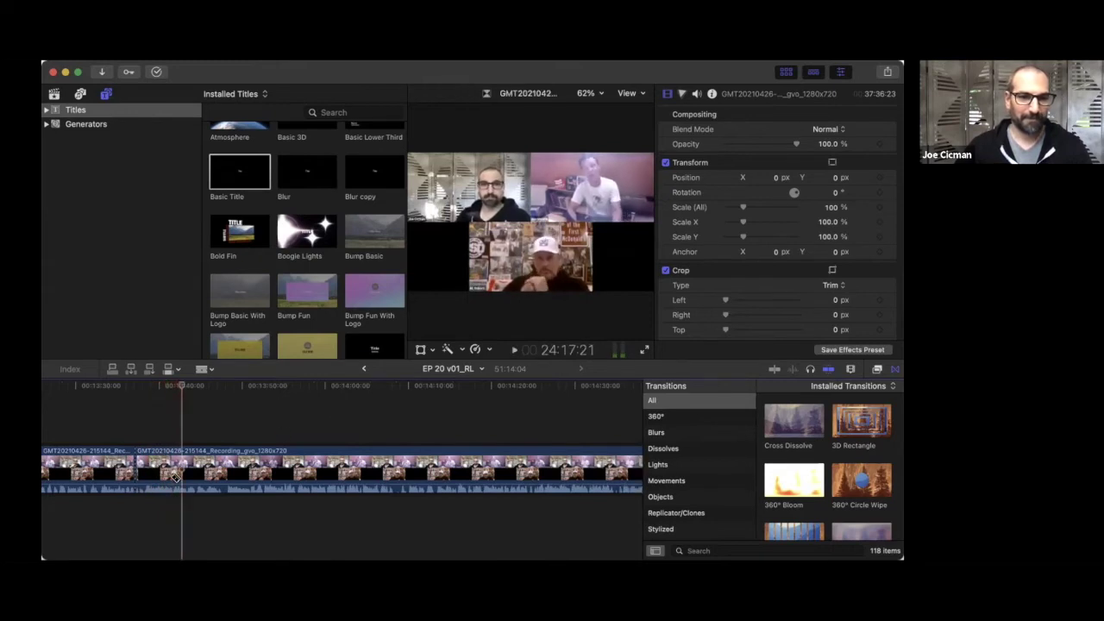
pyautogui.click(174, 474)
# - Add a Basic Title at the 13:41 cut reading "10 minutes ago, 10 months ago, 10 years from now"
pyautogui.moveTo(240, 172); pyautogui.dragTo(207, 432)
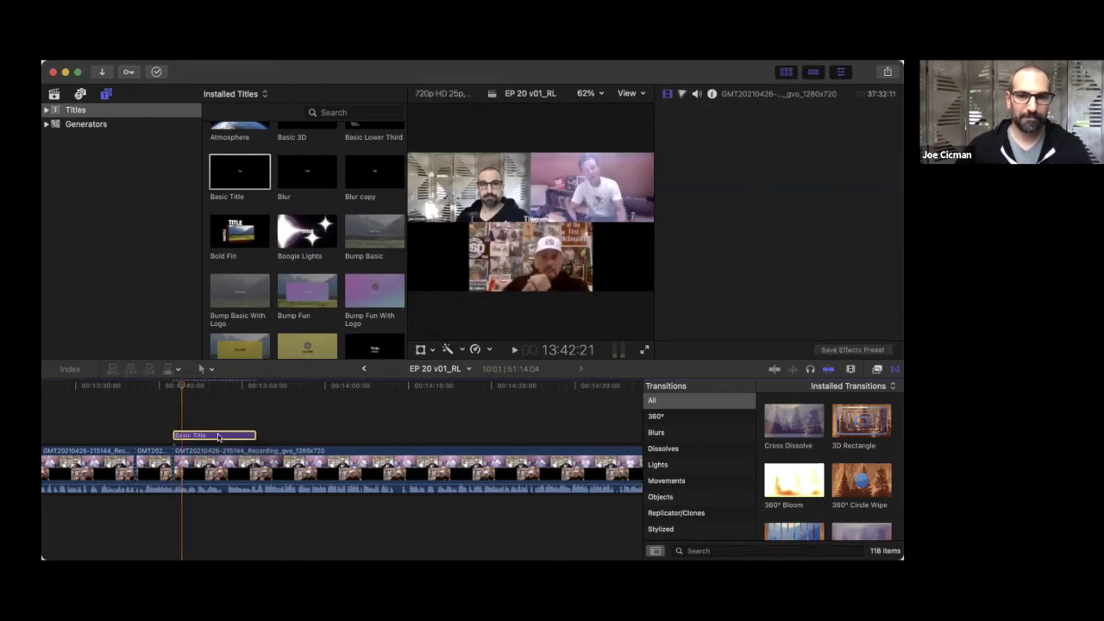
pyautogui.doubleClick(218, 437)
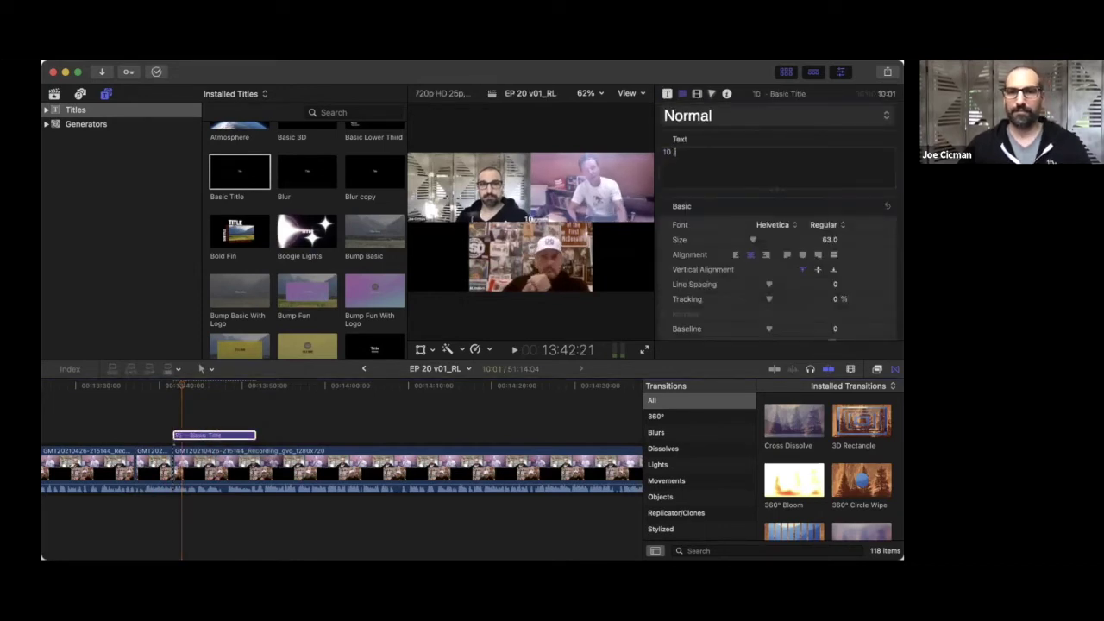
pyautogui.press('BackSpace')
pyautogui.press('BackSpace')
pyautogui.press('BackSpace')
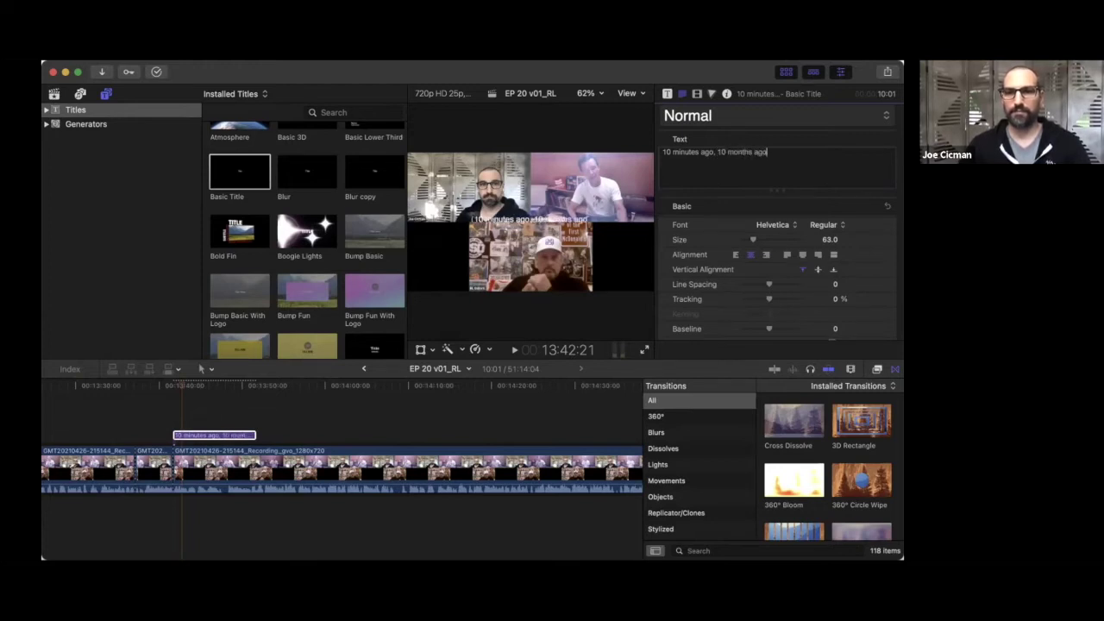
pyautogui.write('years from now')
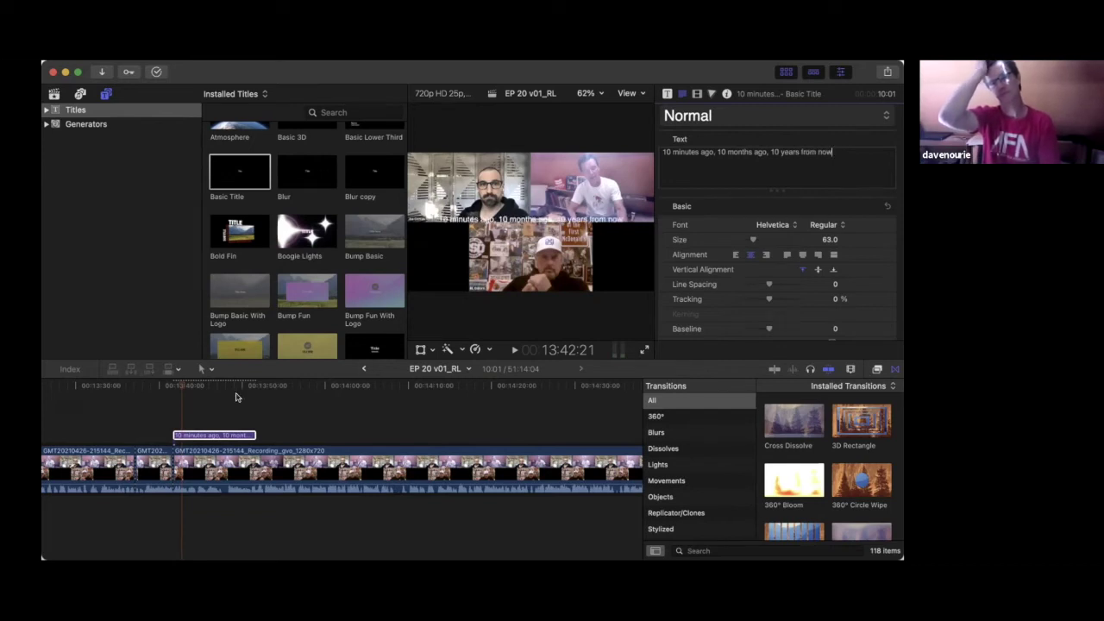
# - Resume playback, stop it and blade the recording at 14:24:17, and play on from there
pyautogui.press('space')
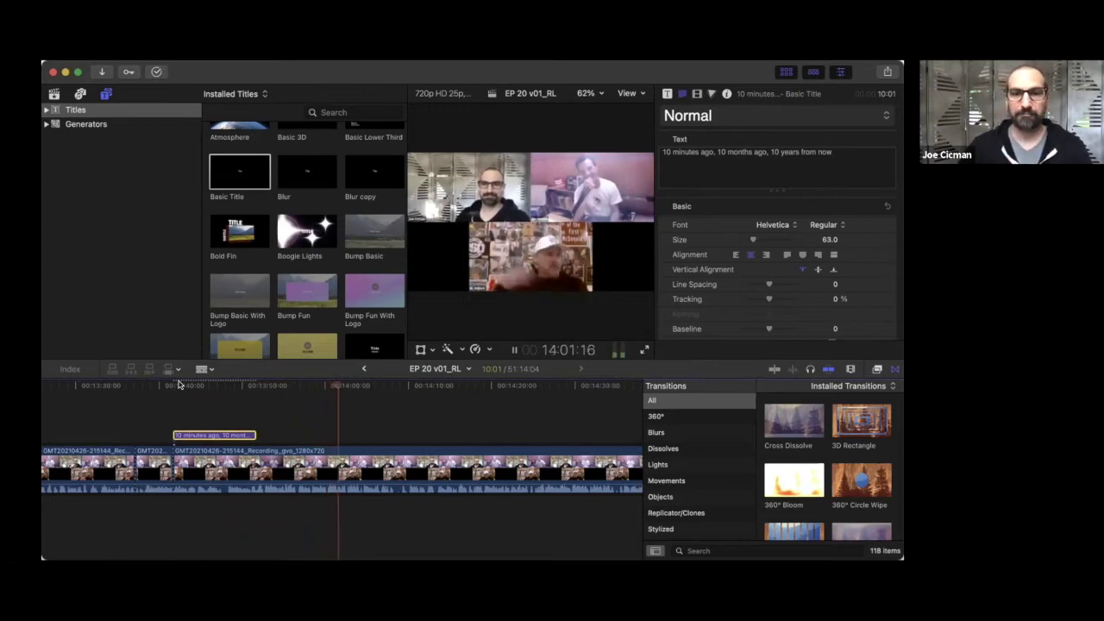
pyautogui.hscroll(5, 291, 410)
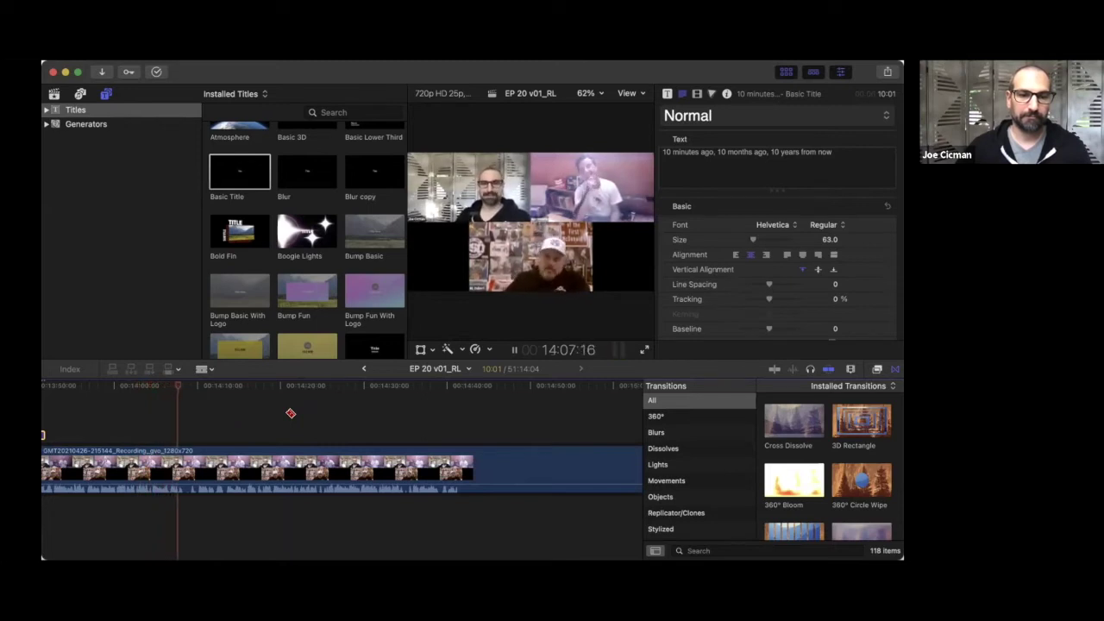
pyautogui.hscroll(2, 291, 414)
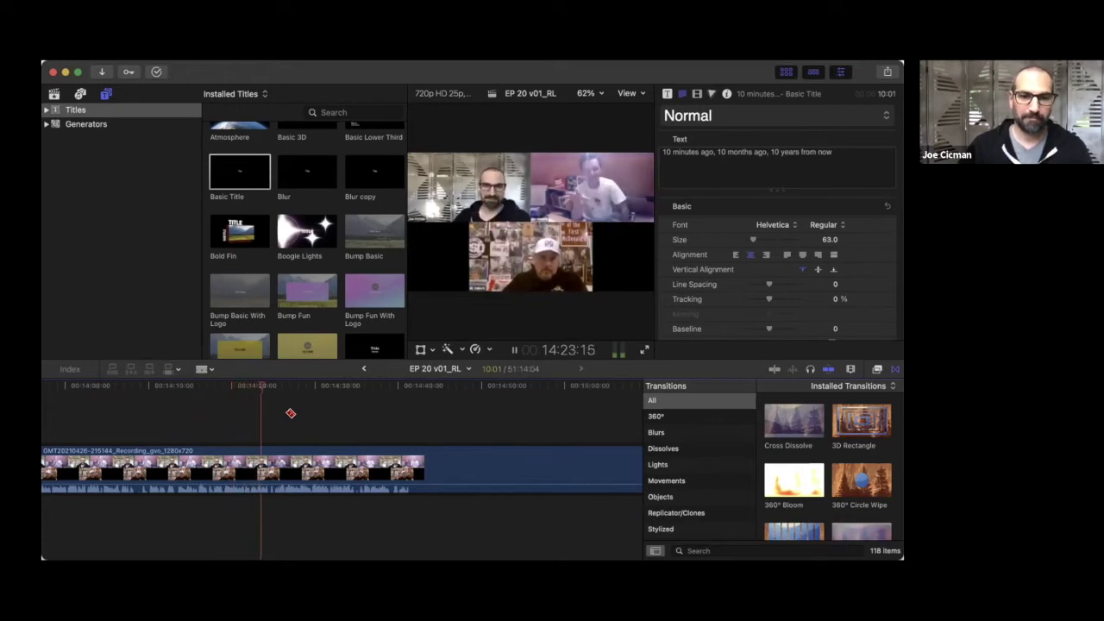
pyautogui.press('space')
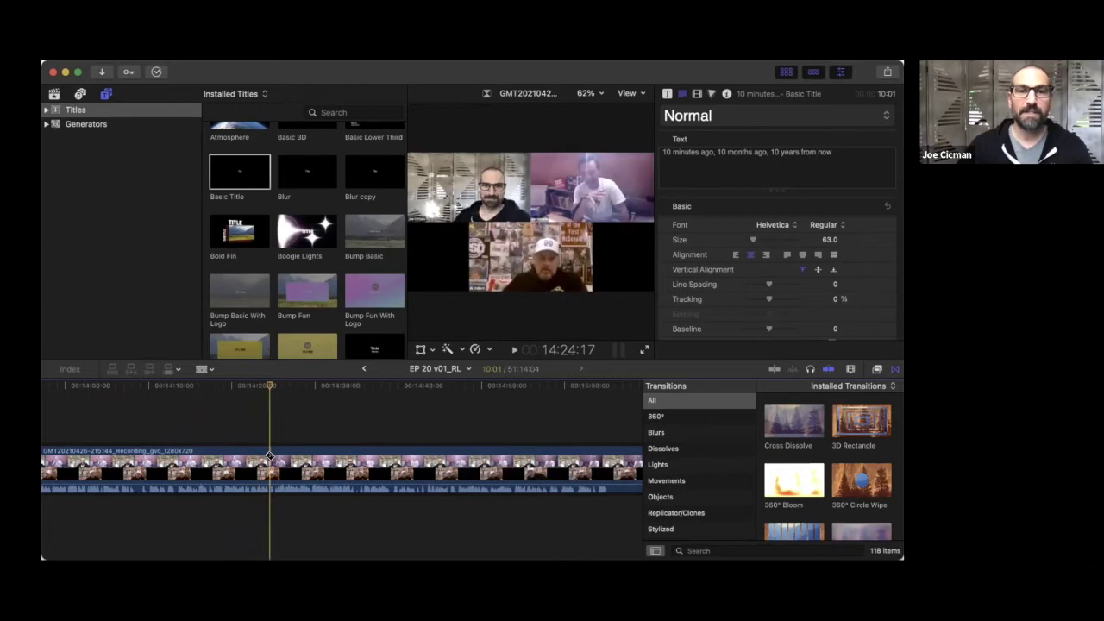
pyautogui.click(269, 461)
pyautogui.click(288, 453)
pyautogui.press('space')
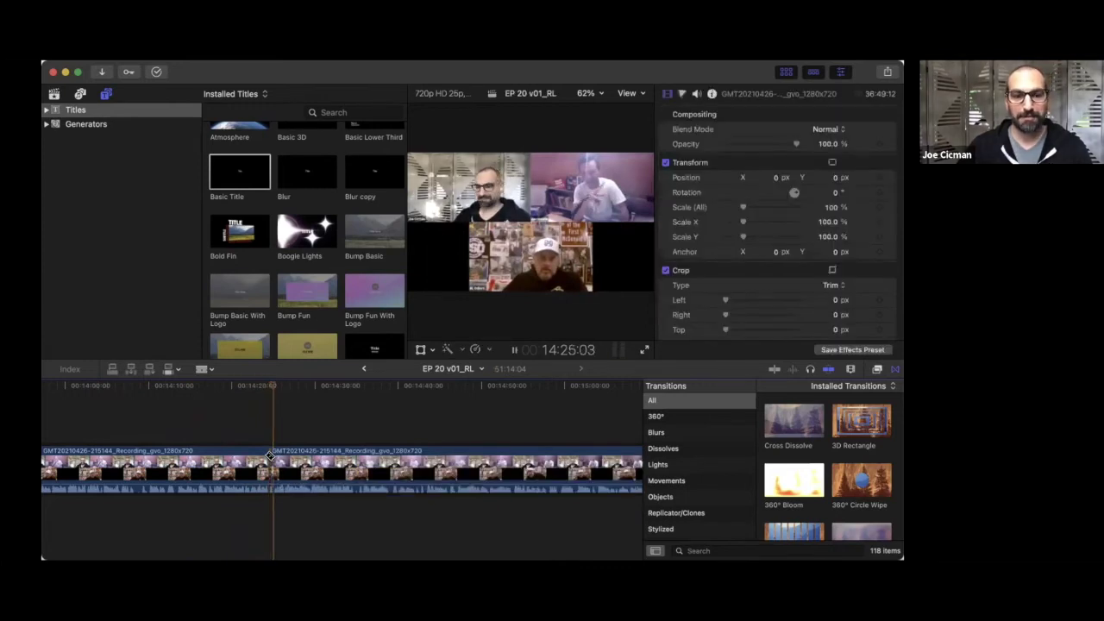
# - Add a Basic Title at the 14:24:17 cut reading "RL says don't bother checking the final edit with me"
pyautogui.moveTo(265, 164); pyautogui.dragTo(272, 438)
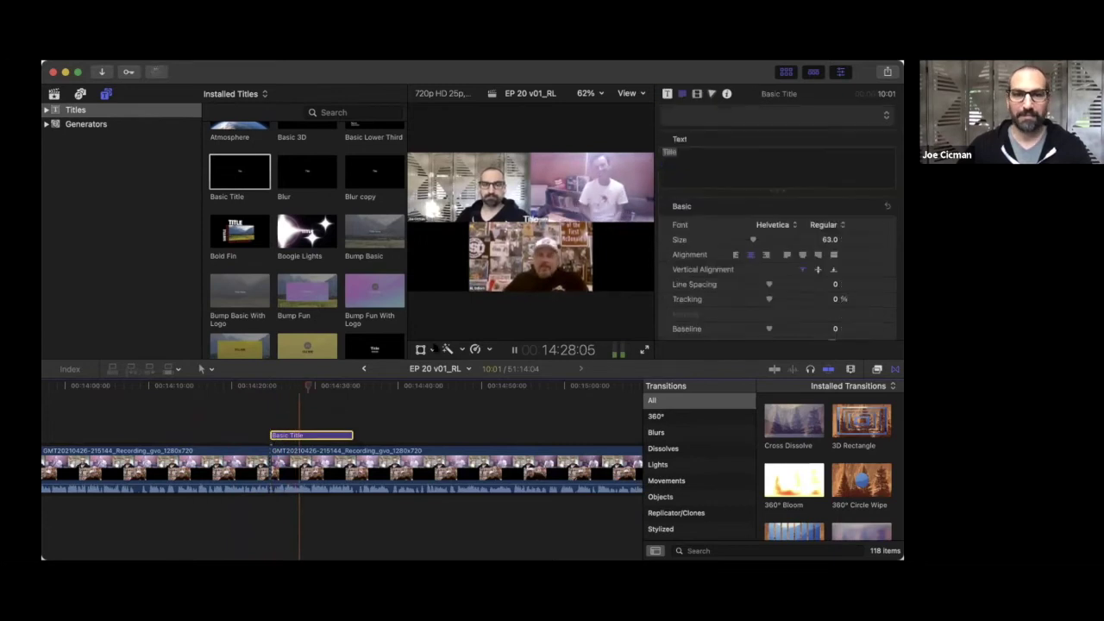
pyautogui.doubleClick(770, 161)
pyautogui.write('R')
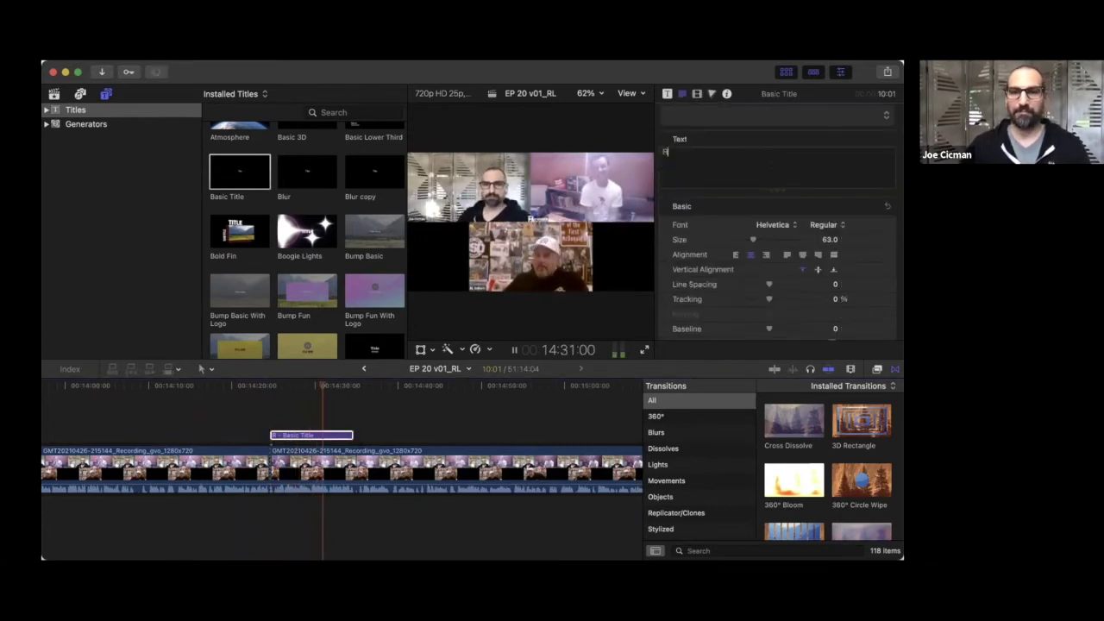
pyautogui.write('L says ')
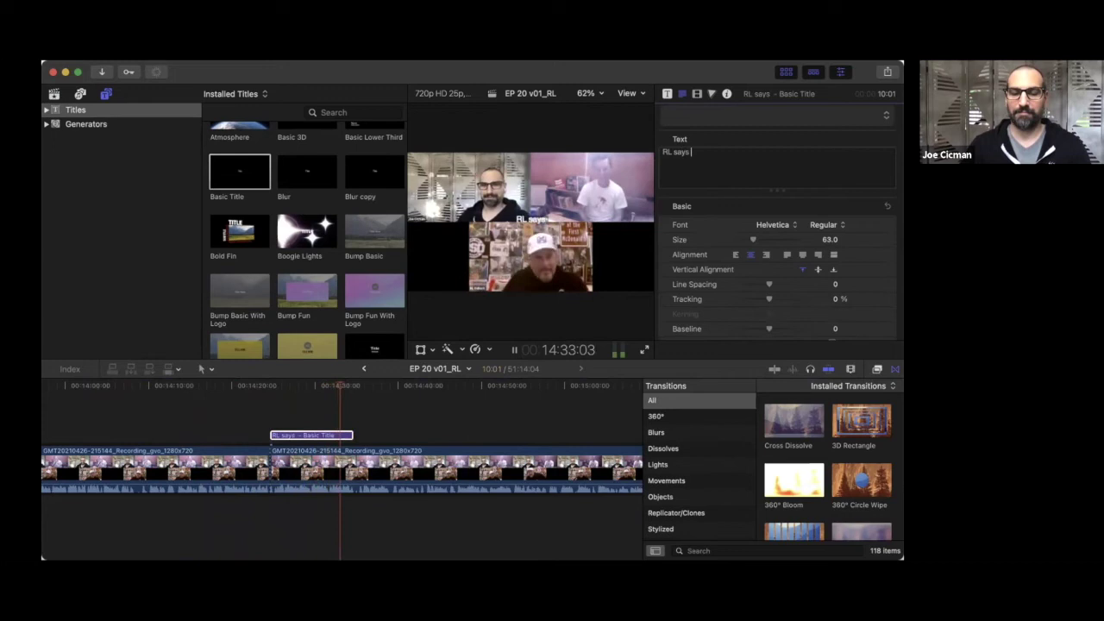
pyautogui.write('don')
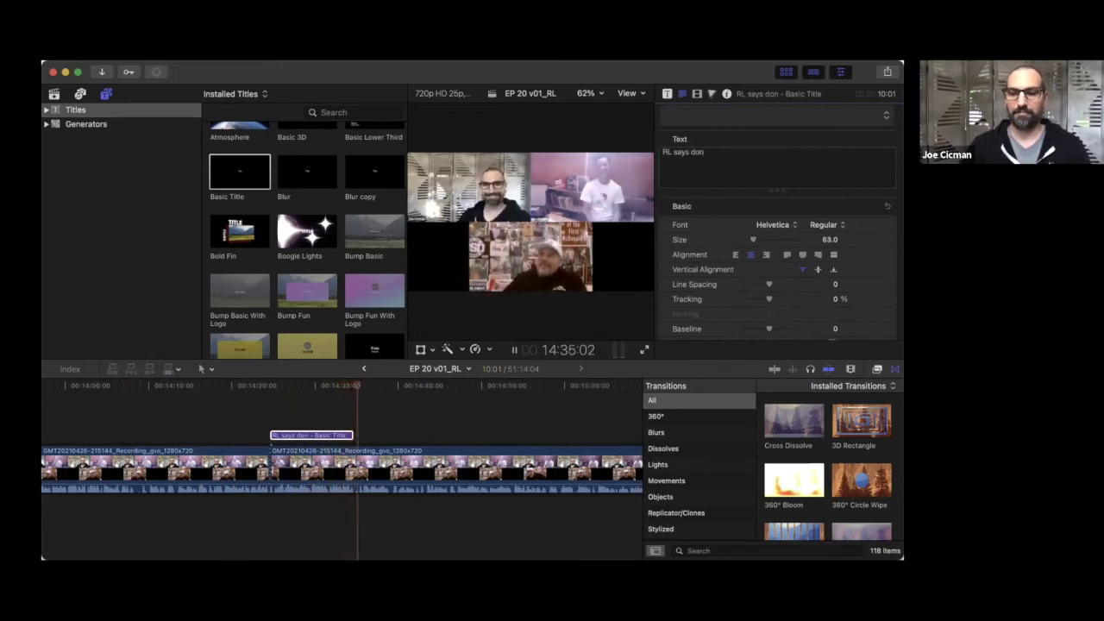
pyautogui.write("'t bother checking")
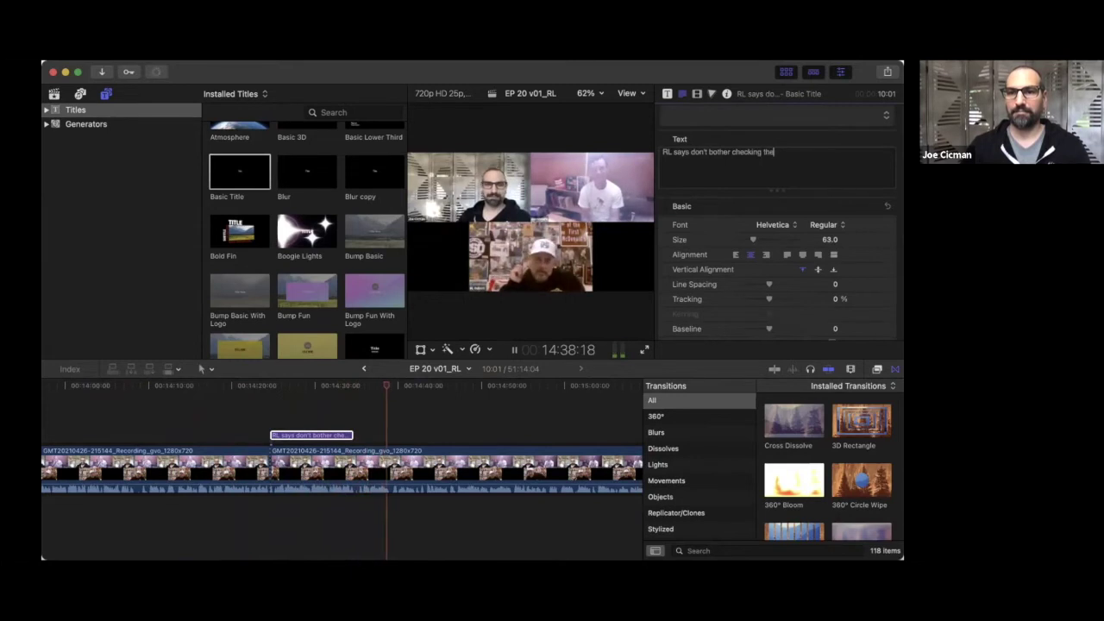
pyautogui.write(' the firal edit with me')
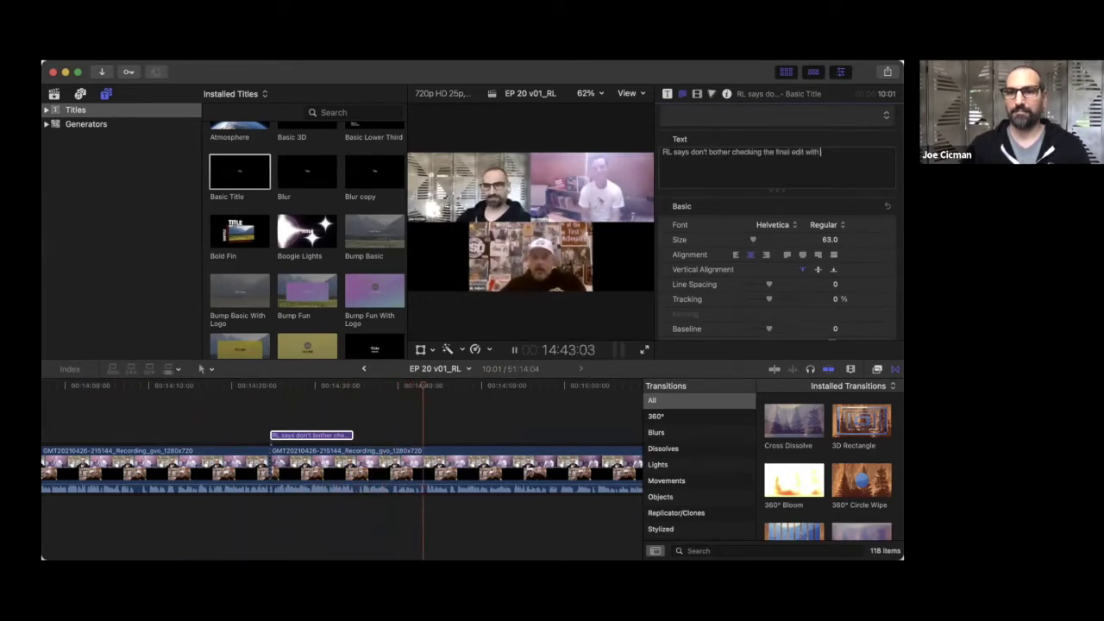
# - Follow the playback, deselect the title, blade the recording at about 14:53 and resume playing
pyautogui.hscroll(5, 446, 398)
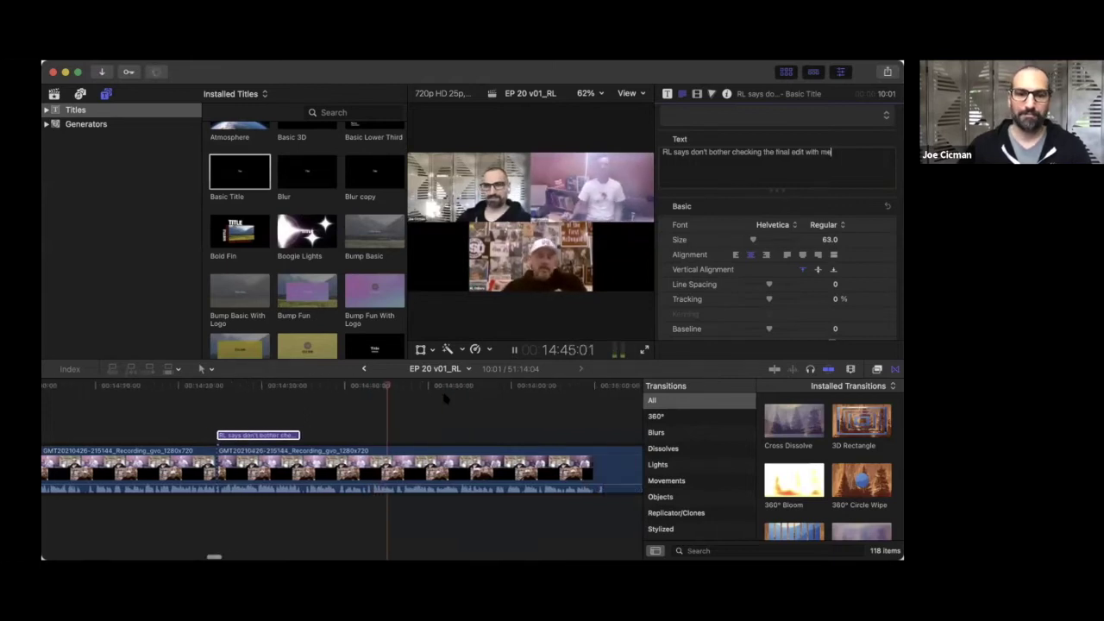
pyautogui.hscroll(2, 446, 397)
pyautogui.write('bb')
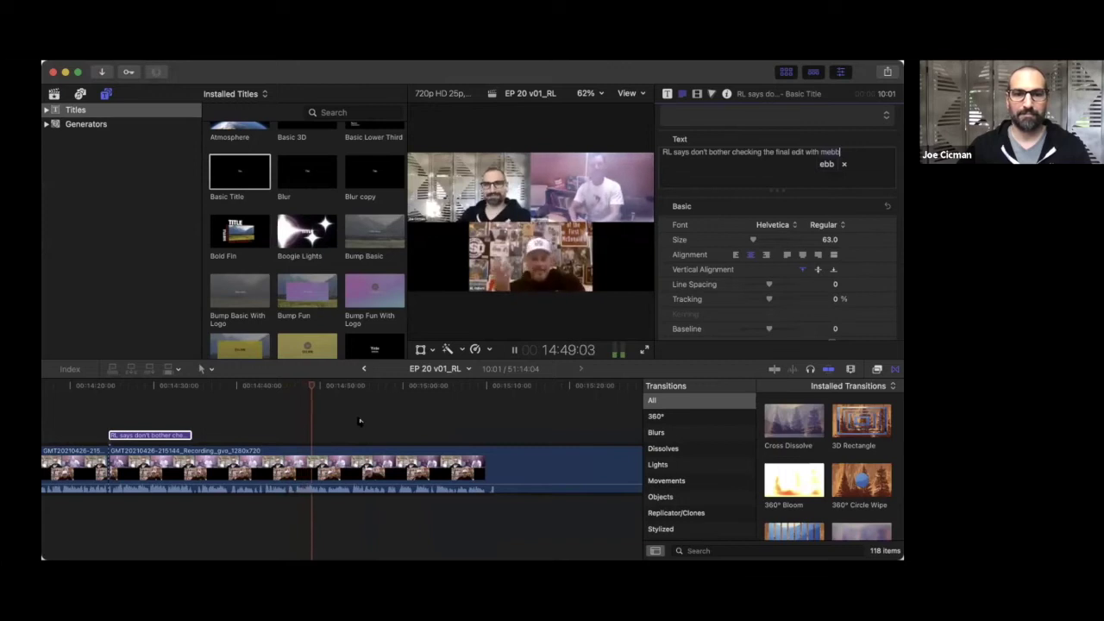
pyautogui.hscroll(1, 366, 418)
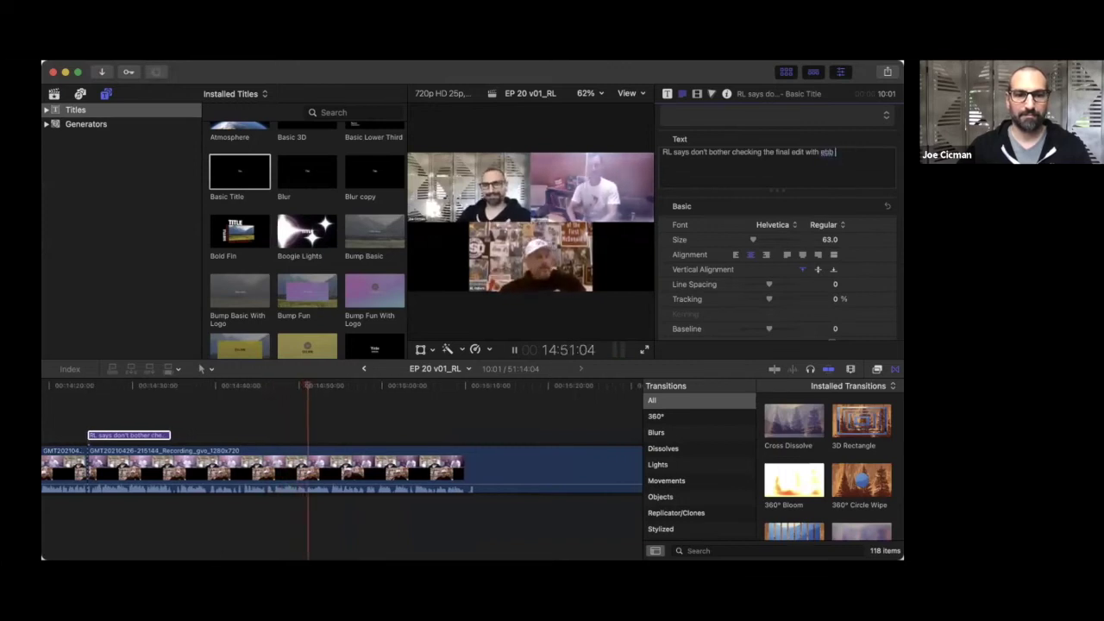
pyautogui.click(328, 417)
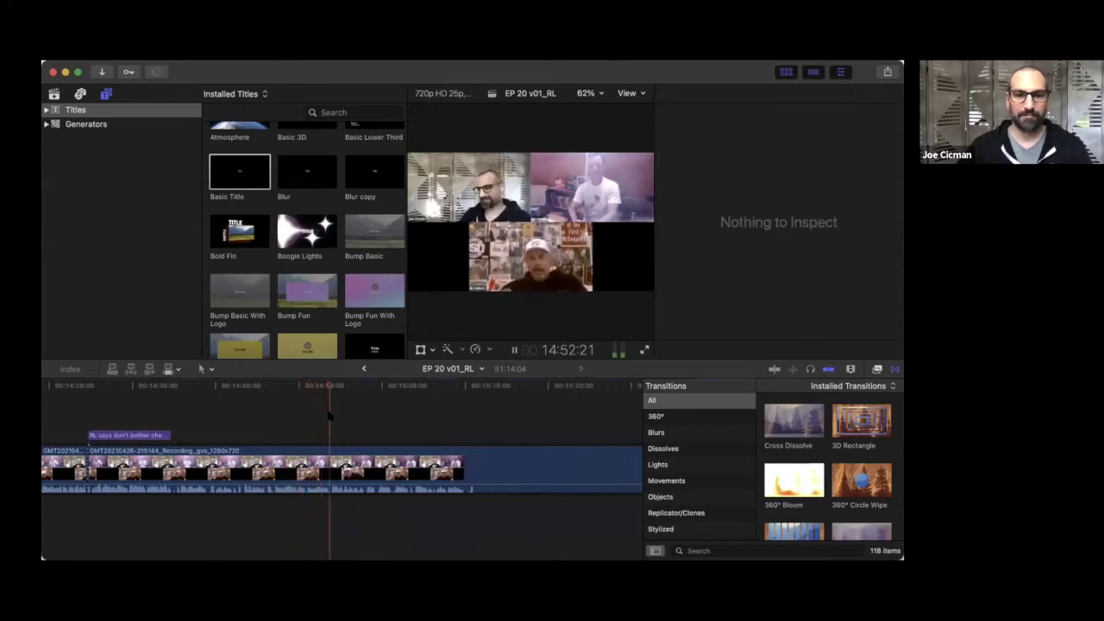
pyautogui.press('space')
pyautogui.click(328, 466)
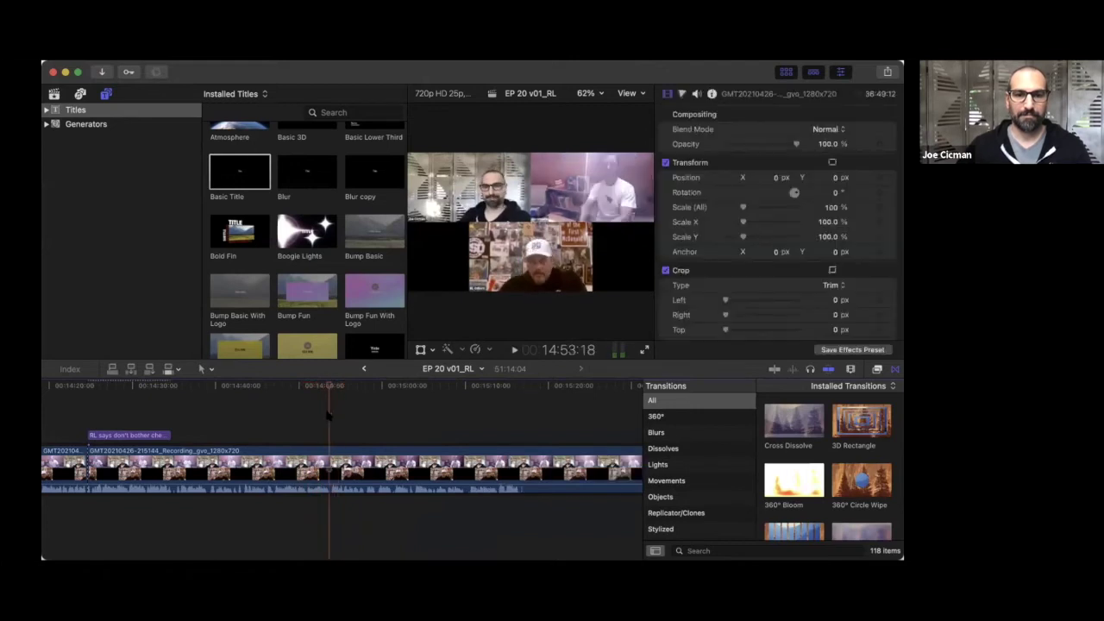
pyautogui.press('super+b')
pyautogui.press('space')
# - Play on past the 14:53 cut and blade the recording at about 15:10 and 15:21
pyautogui.hscroll(3, 357, 420)
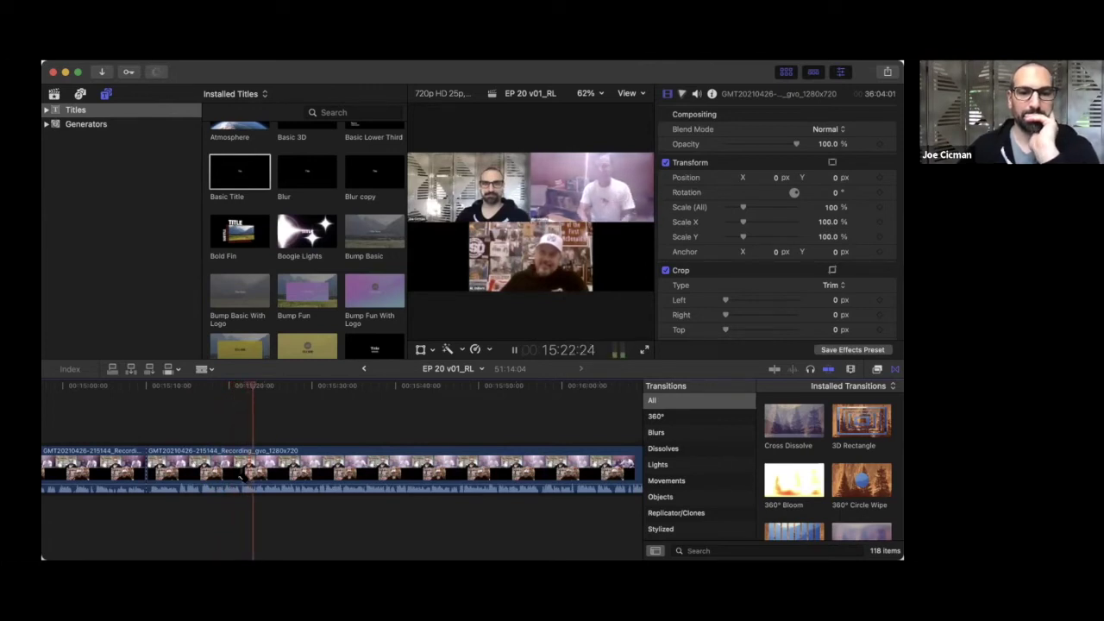
pyautogui.hscroll(3, 242, 475)
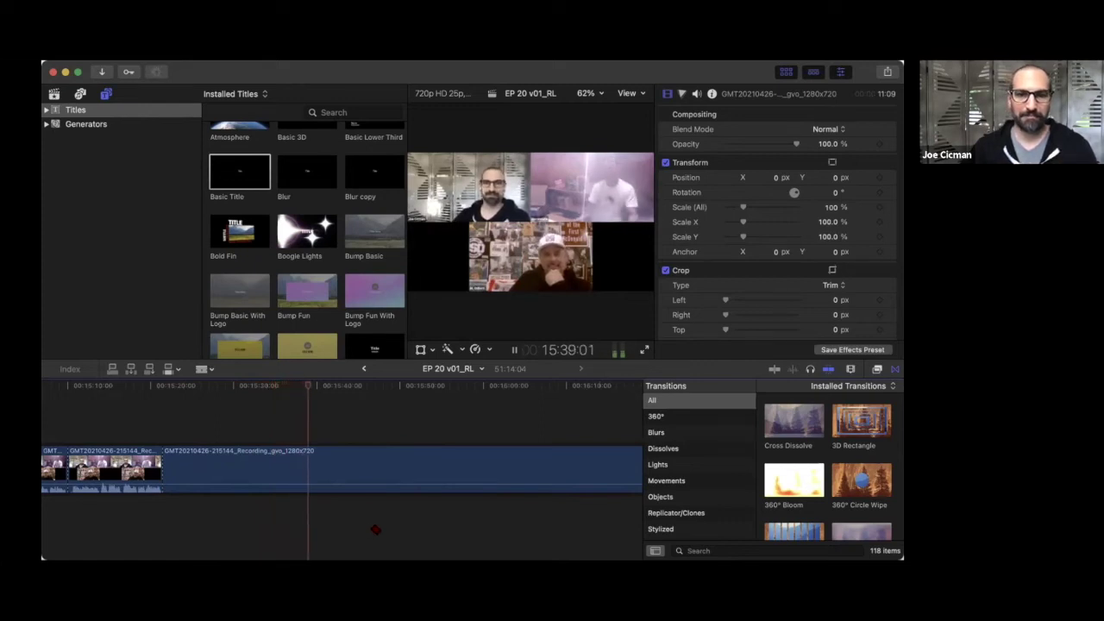
pyautogui.hscroll(2, 376, 530)
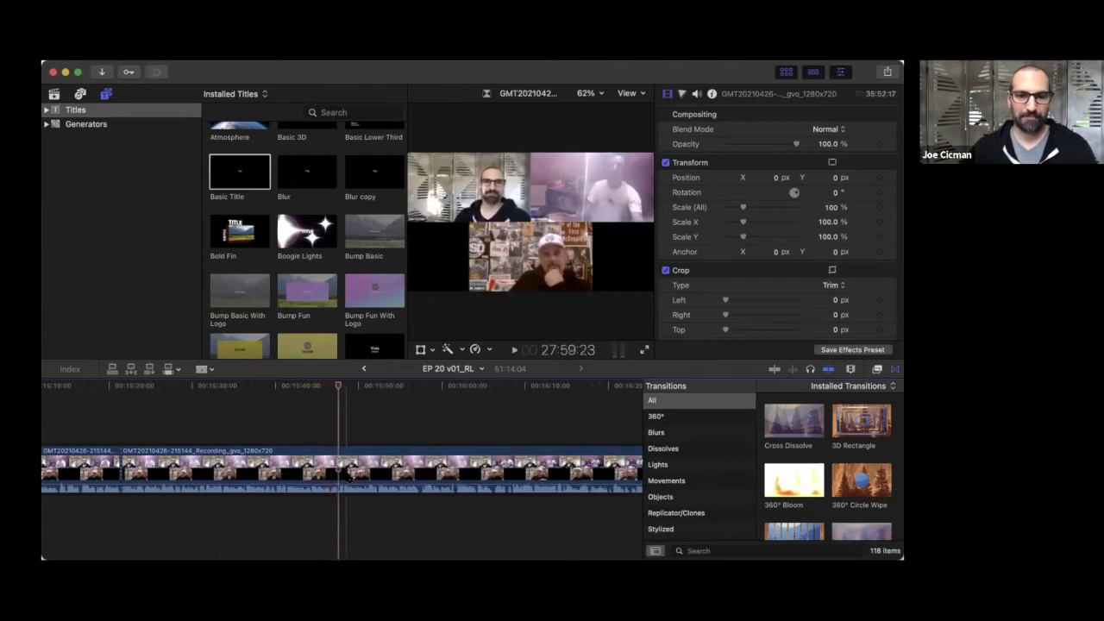
# - Blade the recording at about 15:47 and 15:52 and keep following the playback
pyautogui.press('option+[')
pyautogui.press('super+z')
pyautogui.hotkey('alt', '[')
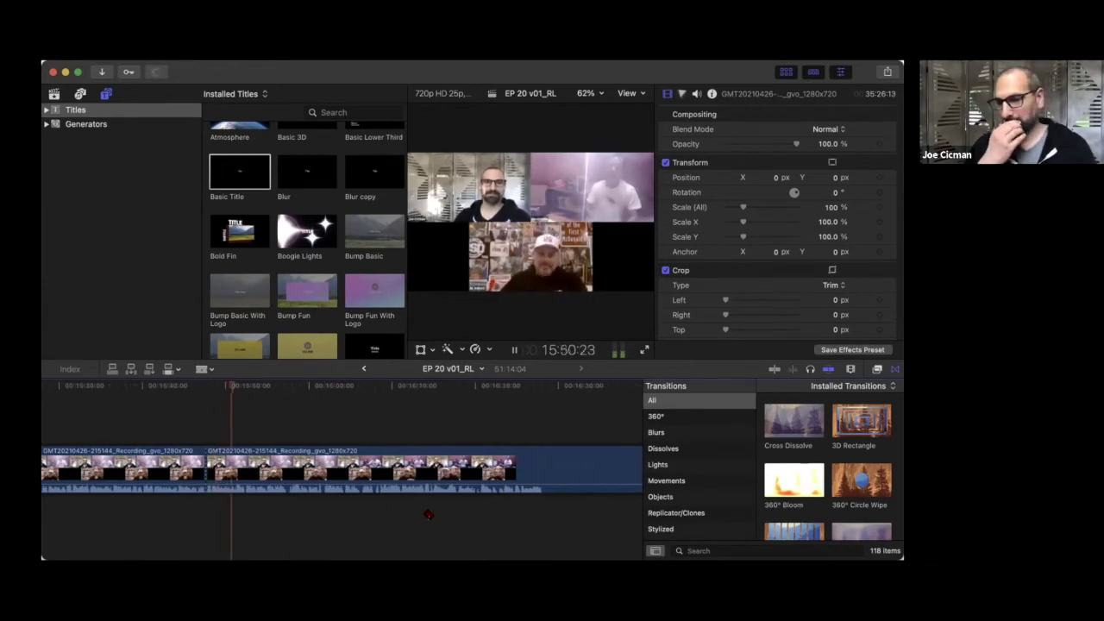
pyautogui.press('super+z')
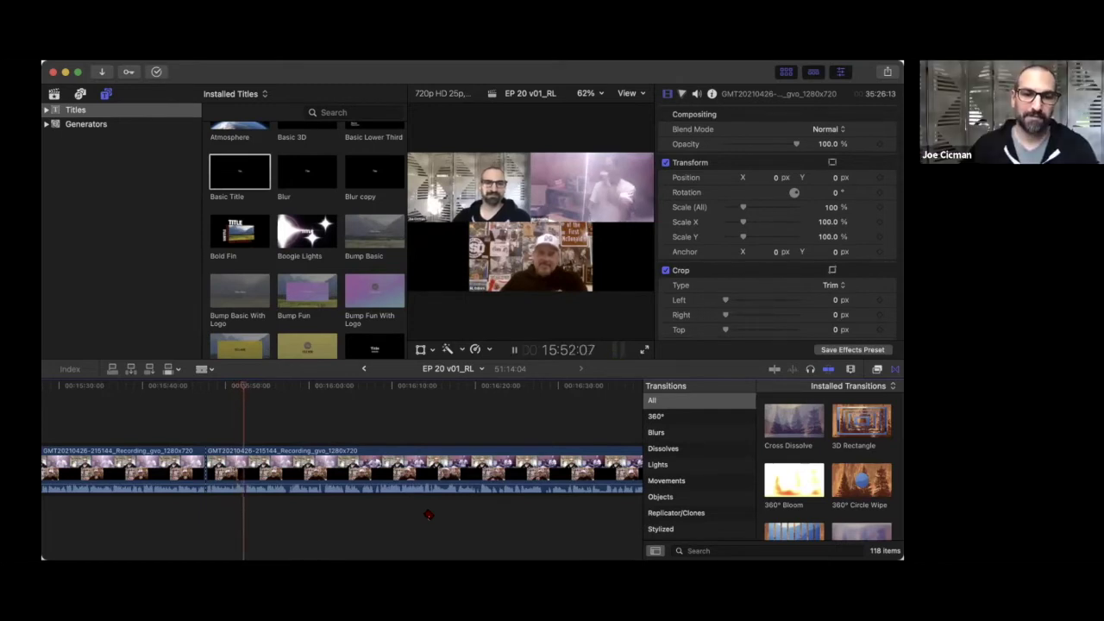
pyautogui.hscroll(3, 423, 512)
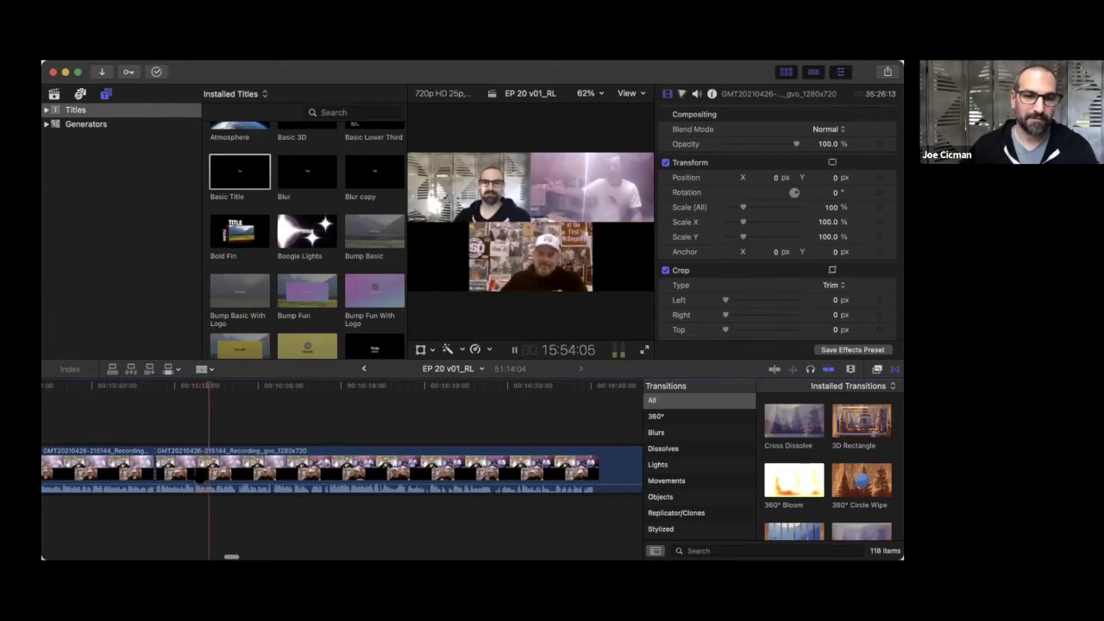
pyautogui.press('super+b')
pyautogui.hscroll(3, 323, 520)
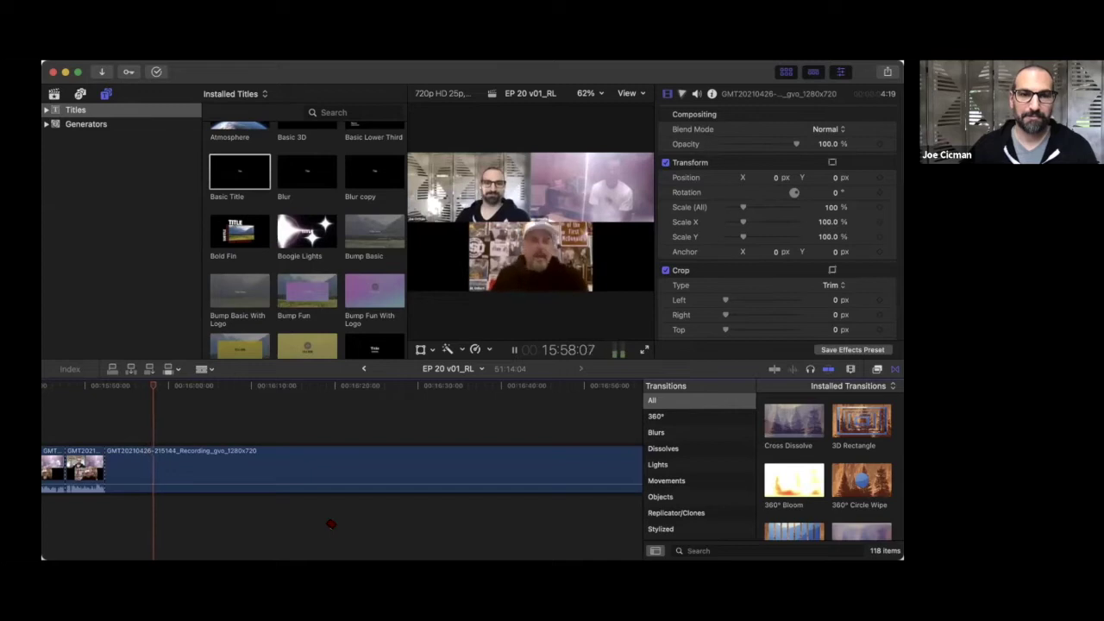
# - Add a Basic Title at the cut near 15:52 reading "The dude who made him change his picture" and deselect it
pyautogui.moveTo(239, 171); pyautogui.dragTo(101, 437)
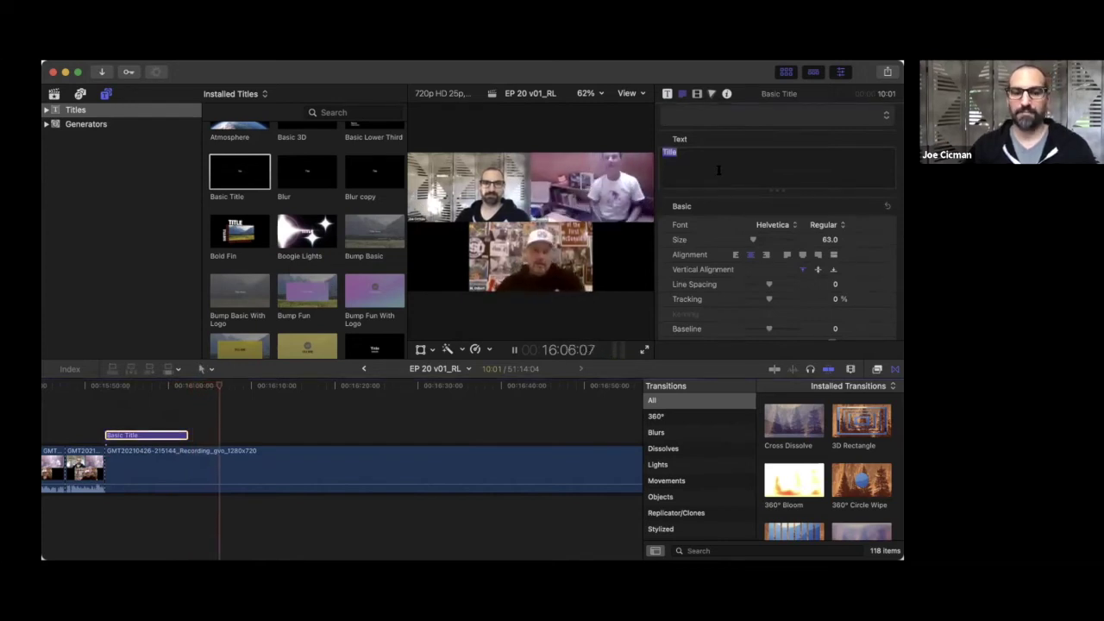
pyautogui.write('The dude ho')
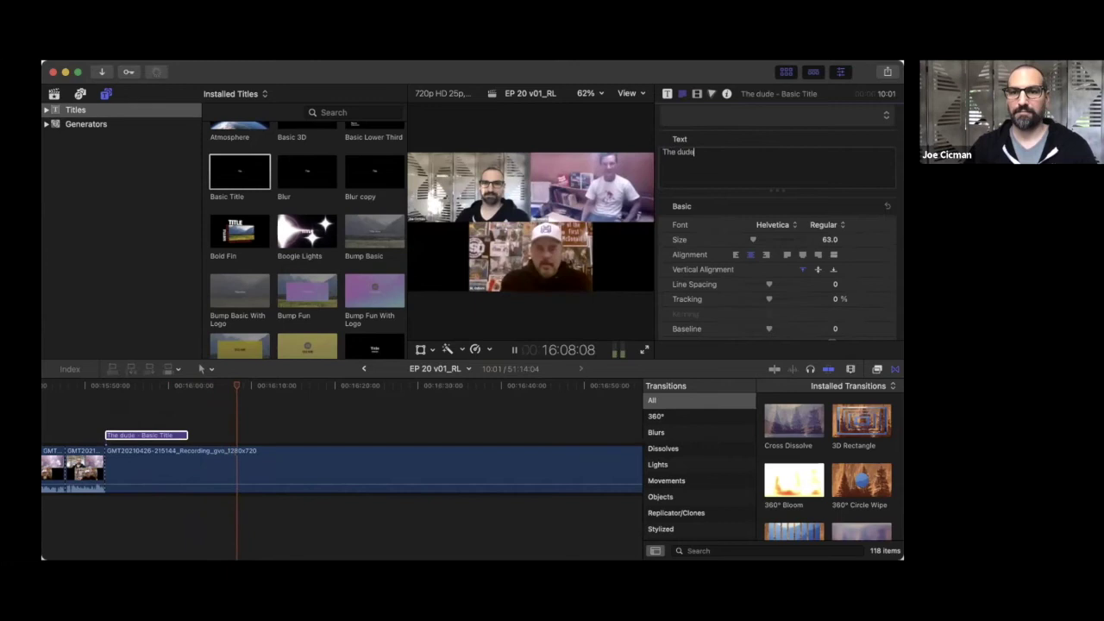
pyautogui.press('BackSpace')
pyautogui.press('BackSpace')
pyautogui.write('who make')
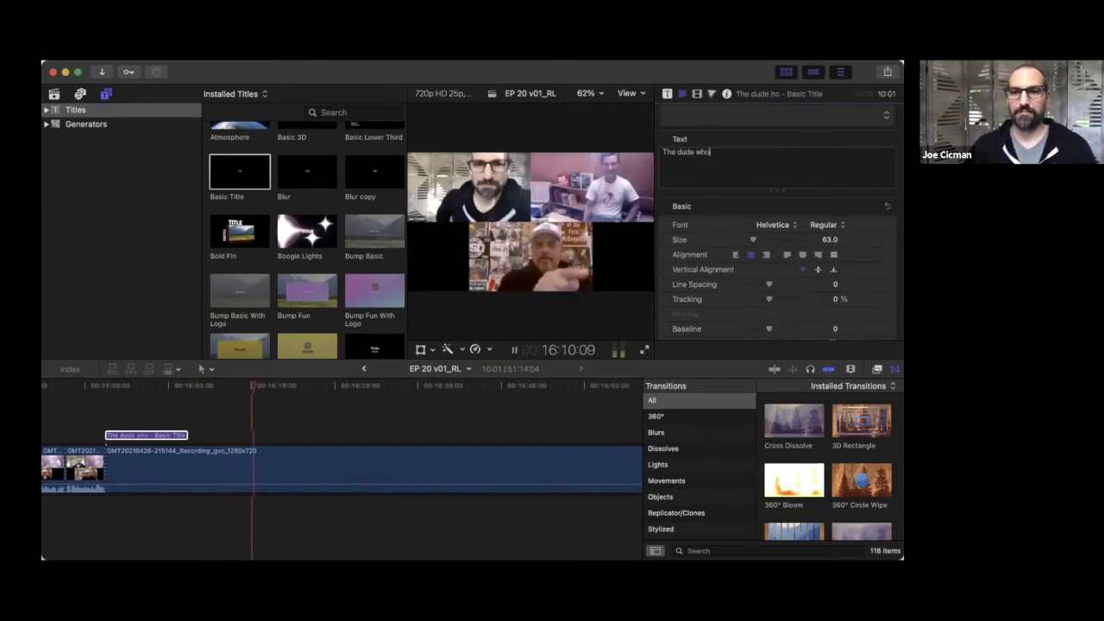
pyautogui.press('BackSpace')
pyautogui.press('BackSpace')
pyautogui.write('de')
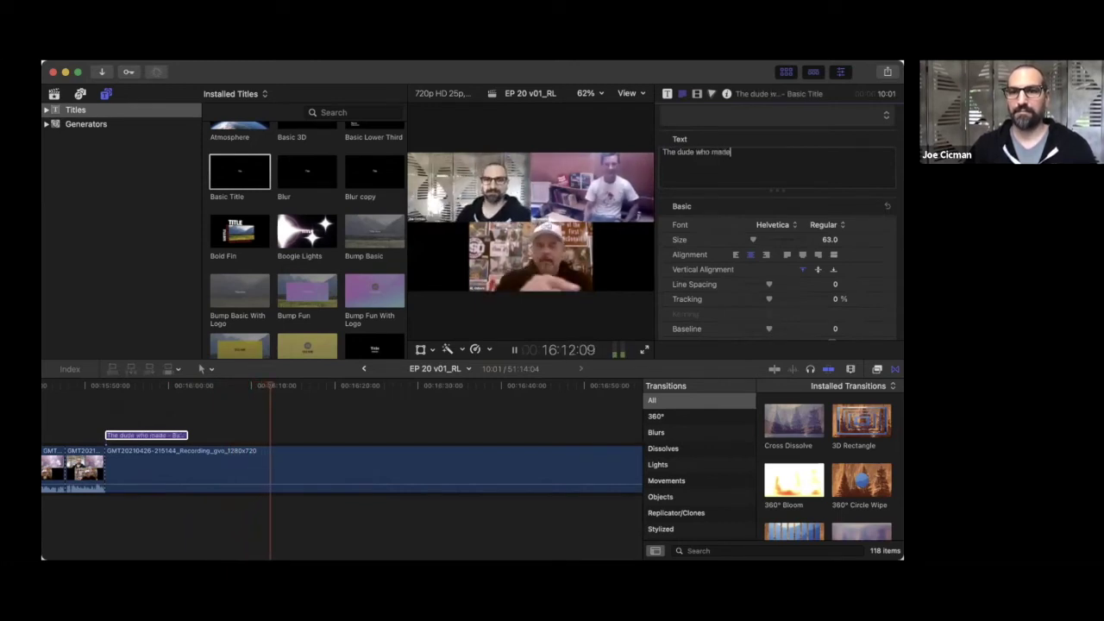
pyautogui.write(' him change')
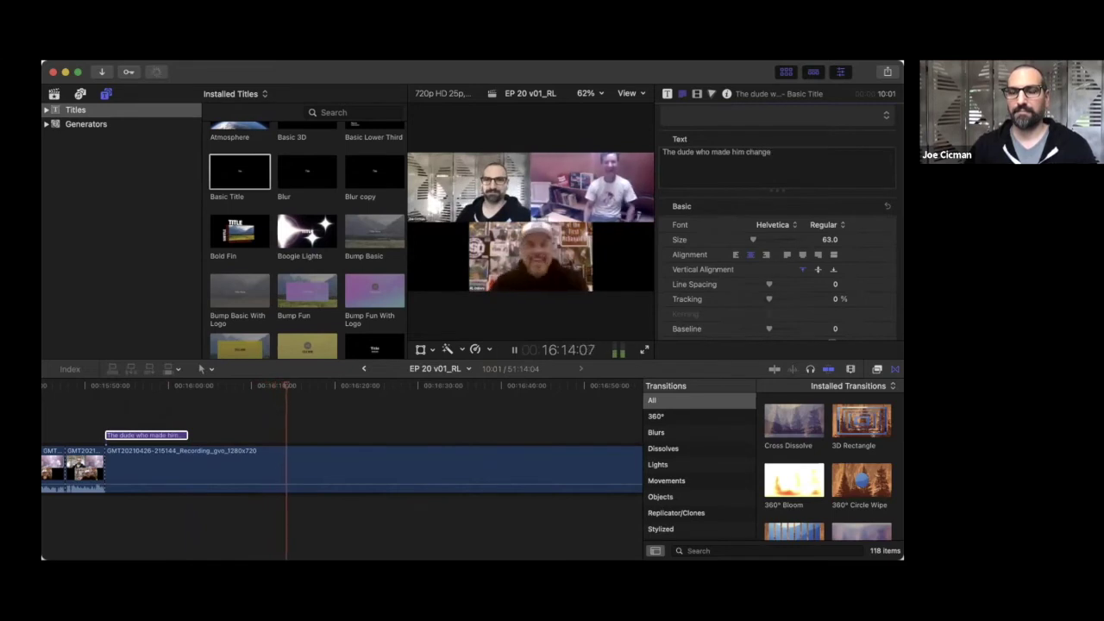
pyautogui.write(' his picure')
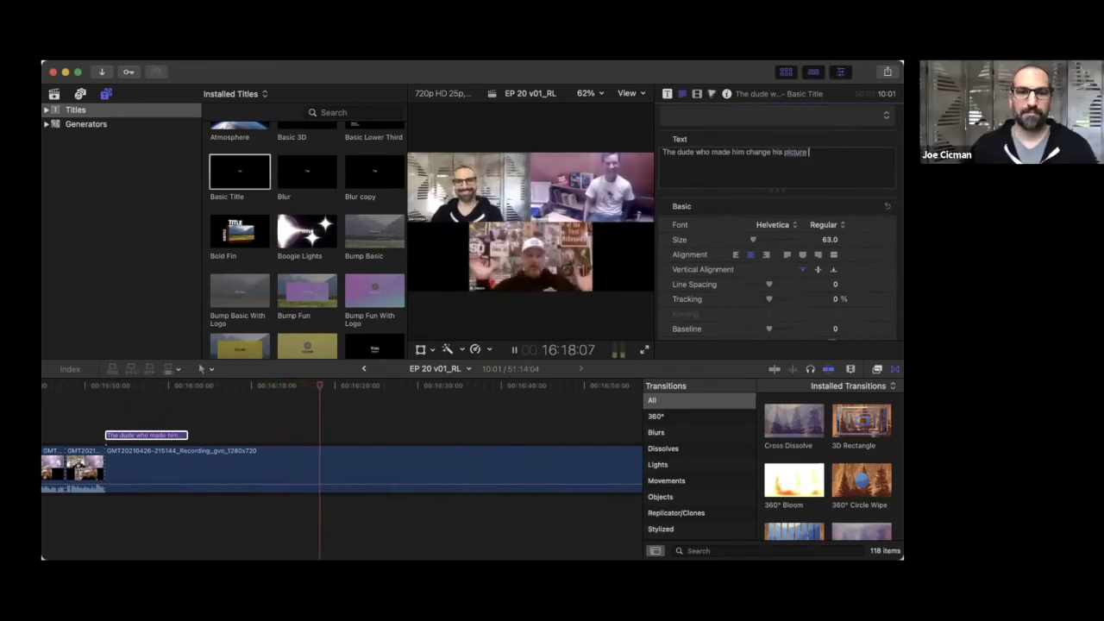
pyautogui.click(311, 405)
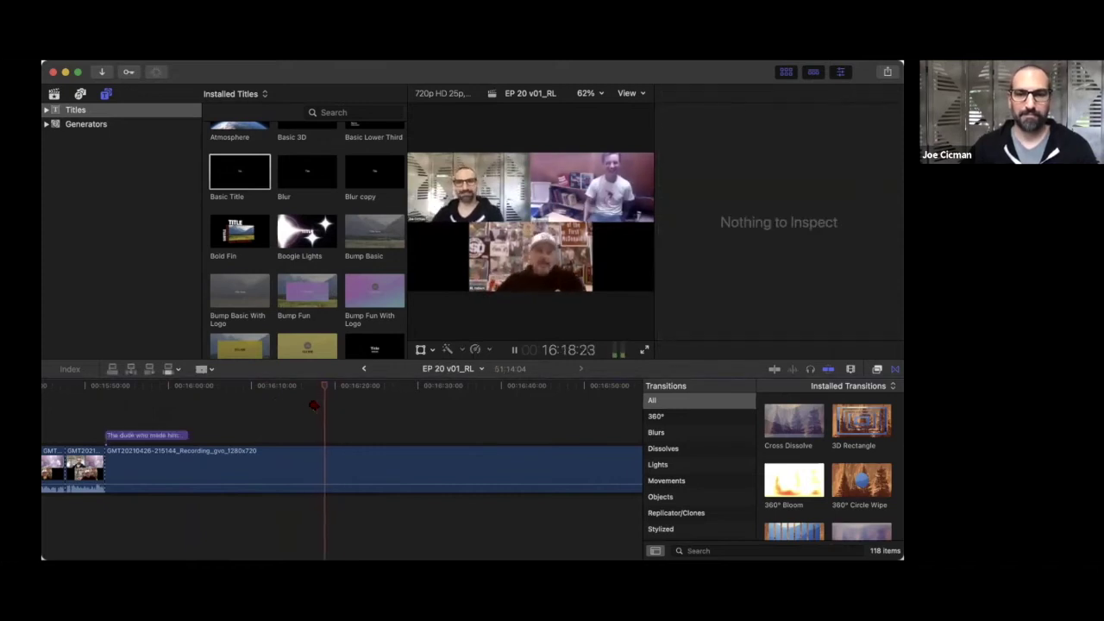
# - Pause the playback, blade the recording at about 16:20 and resume playing
pyautogui.hscroll(3, 313, 406)
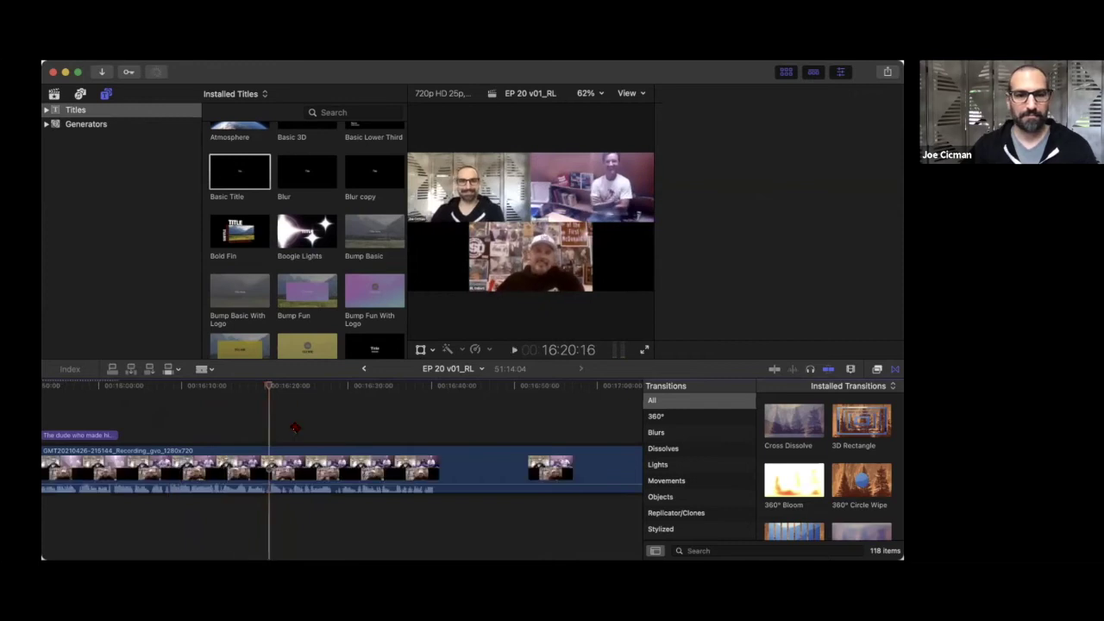
pyautogui.click(270, 470)
pyautogui.press('space')
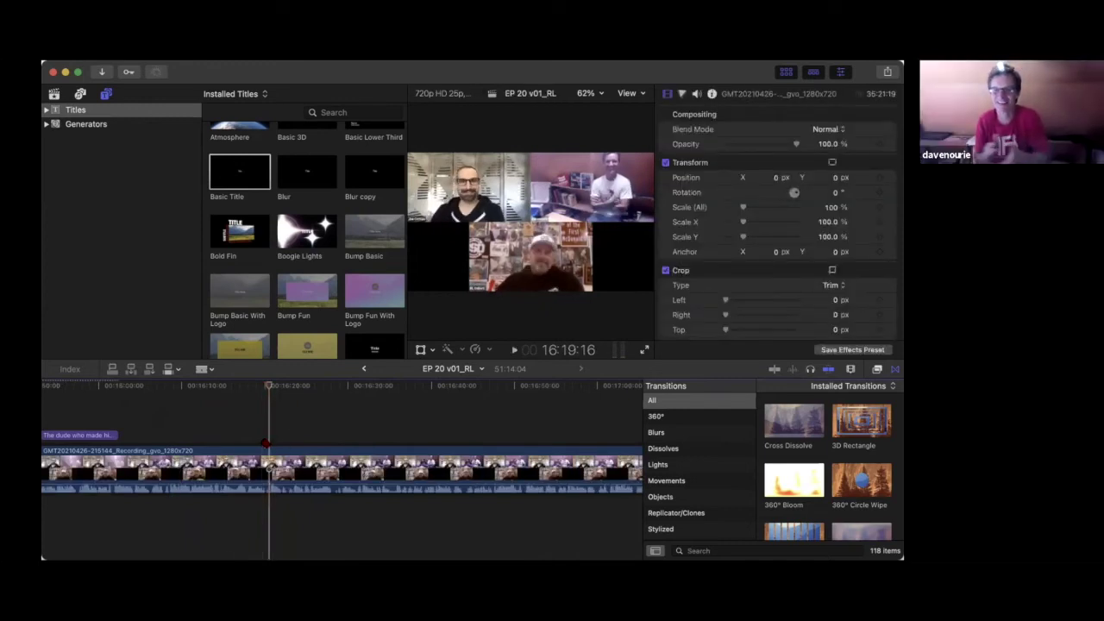
pyautogui.press('space')
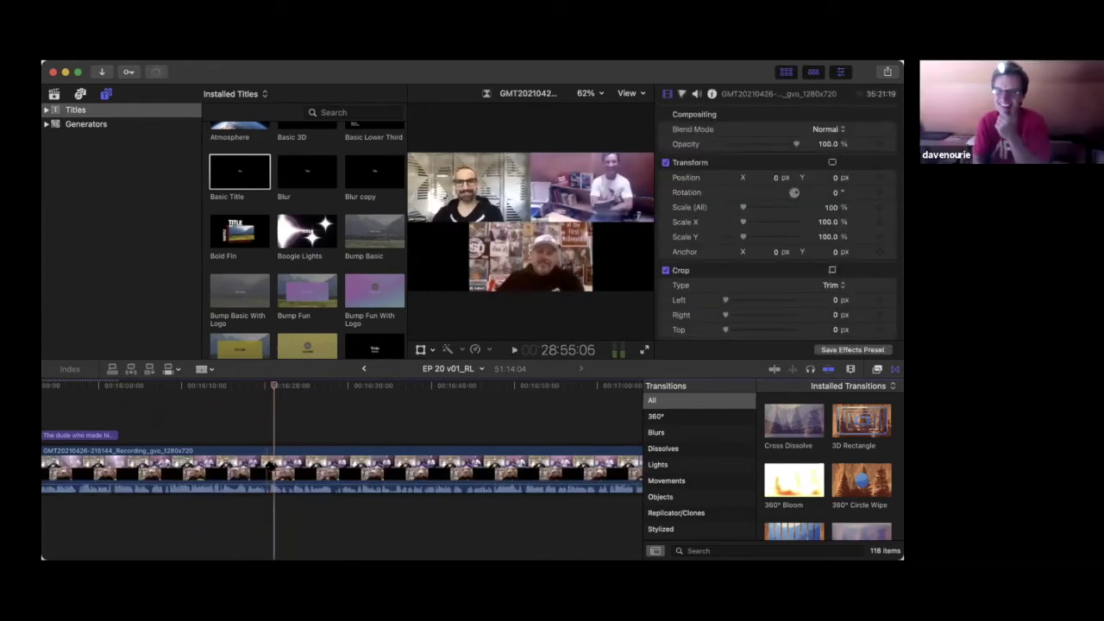
pyautogui.press('super+b')
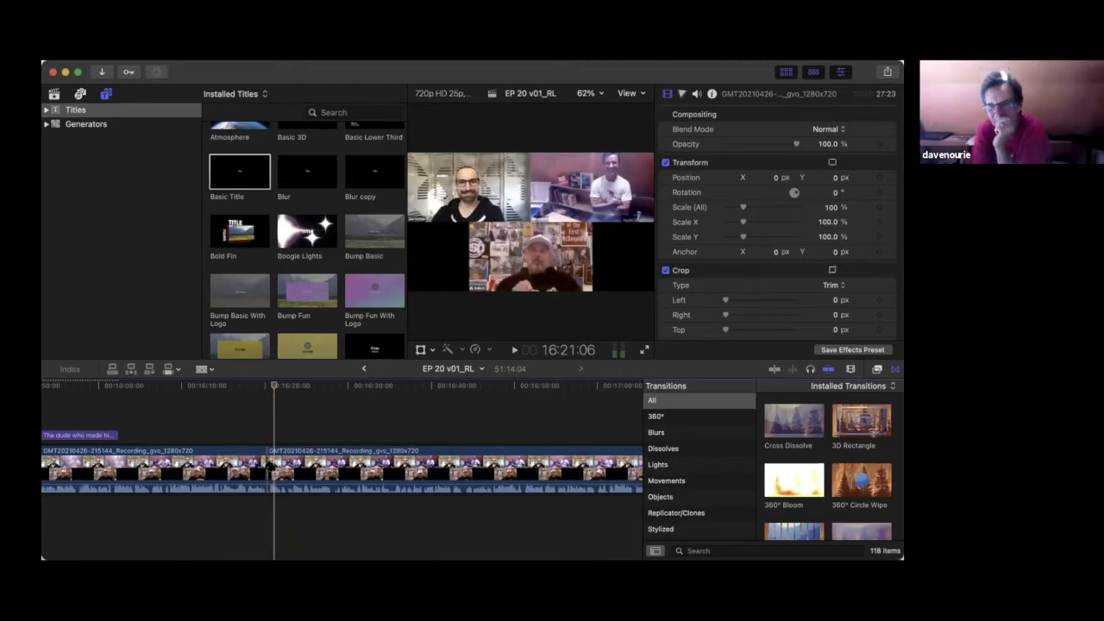
pyautogui.press('space')
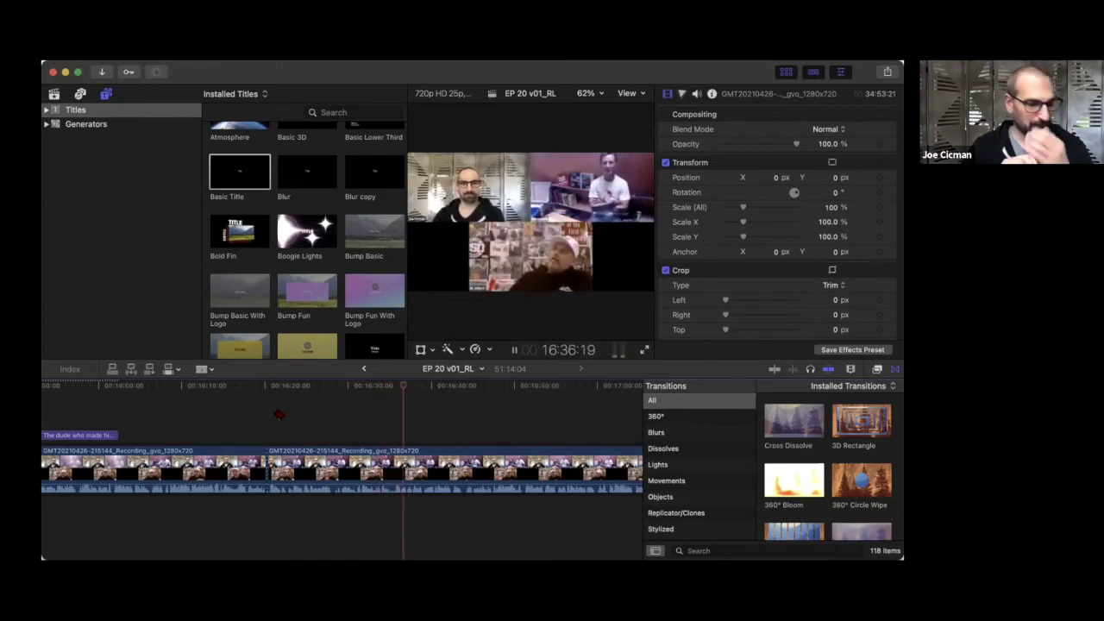
# - Blade the recording at about 16:39 and 16:47 and continue the playback
pyautogui.hscroll(3, 279, 415)
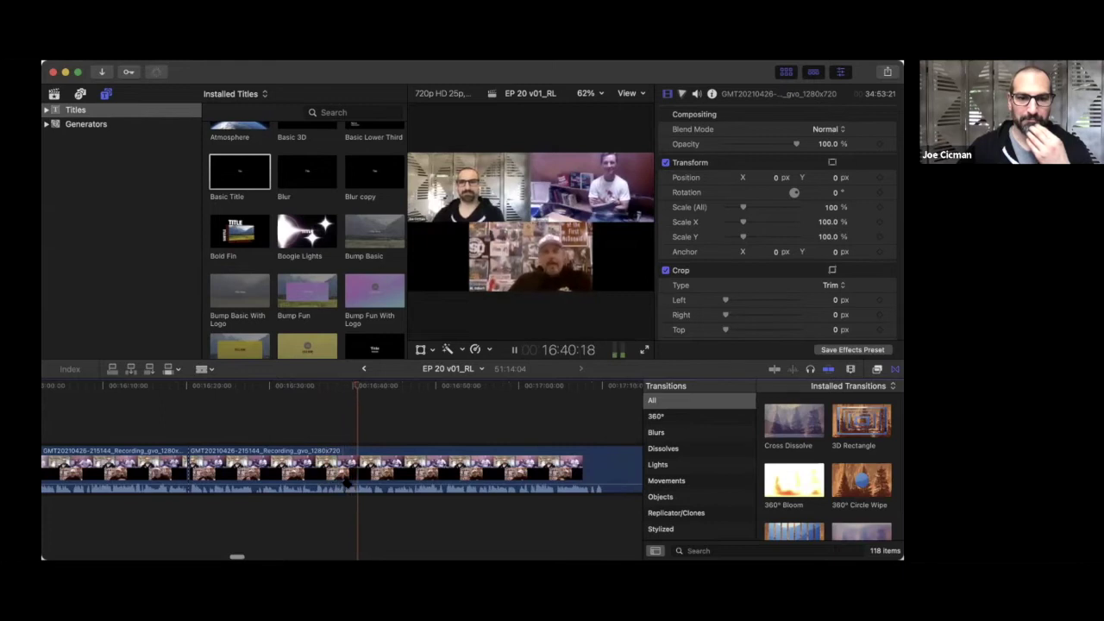
pyautogui.hscroll(5, 345, 483)
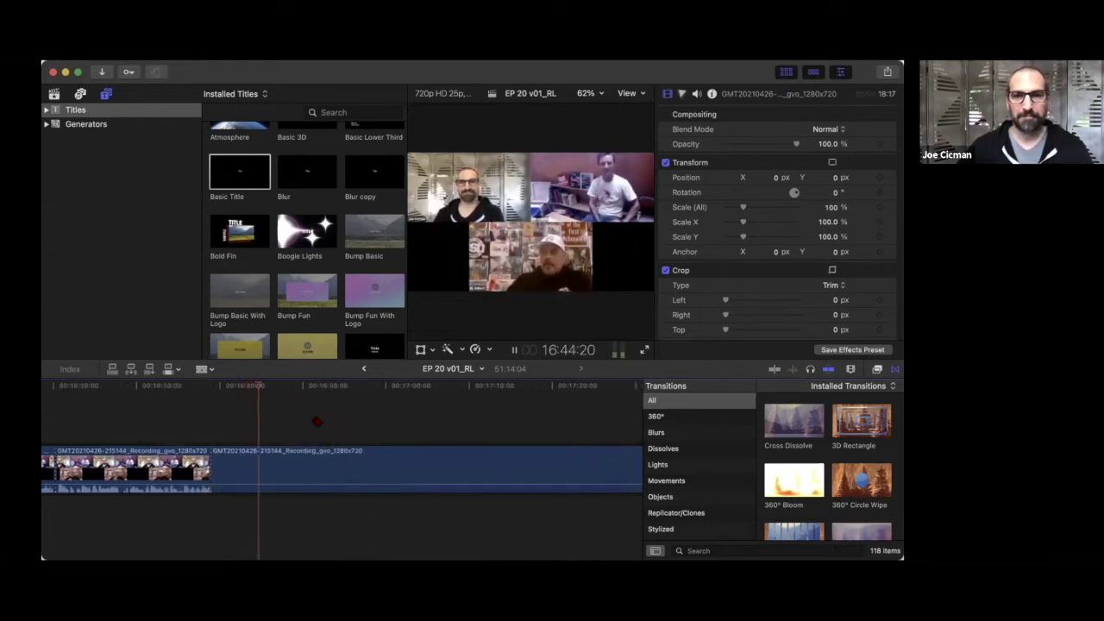
pyautogui.press('space')
pyautogui.press('space')
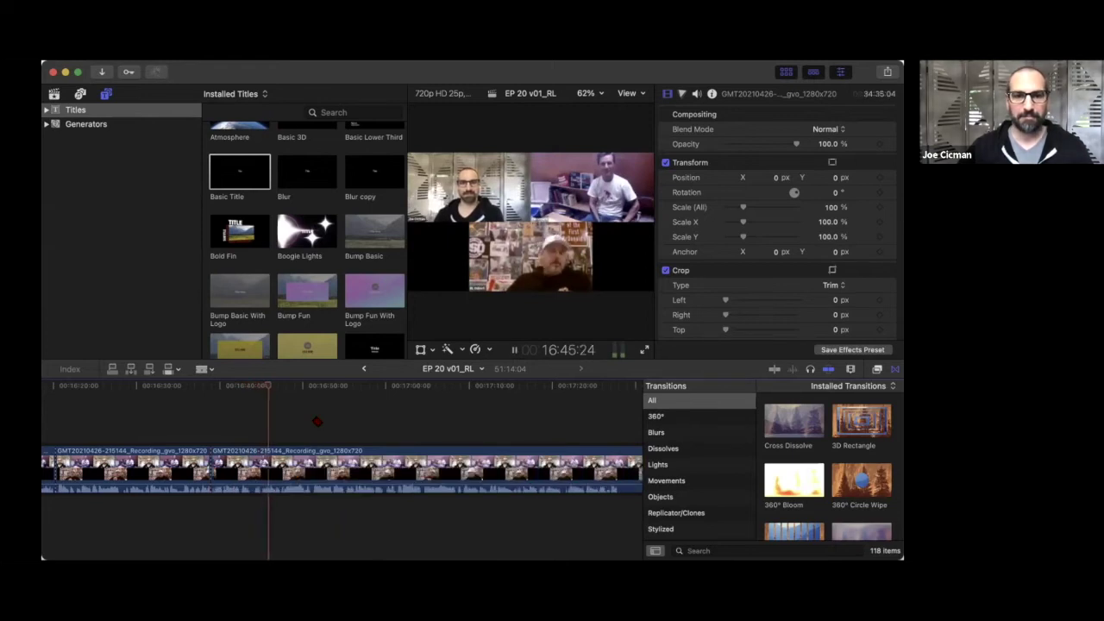
pyautogui.press('space')
pyautogui.press('super+b')
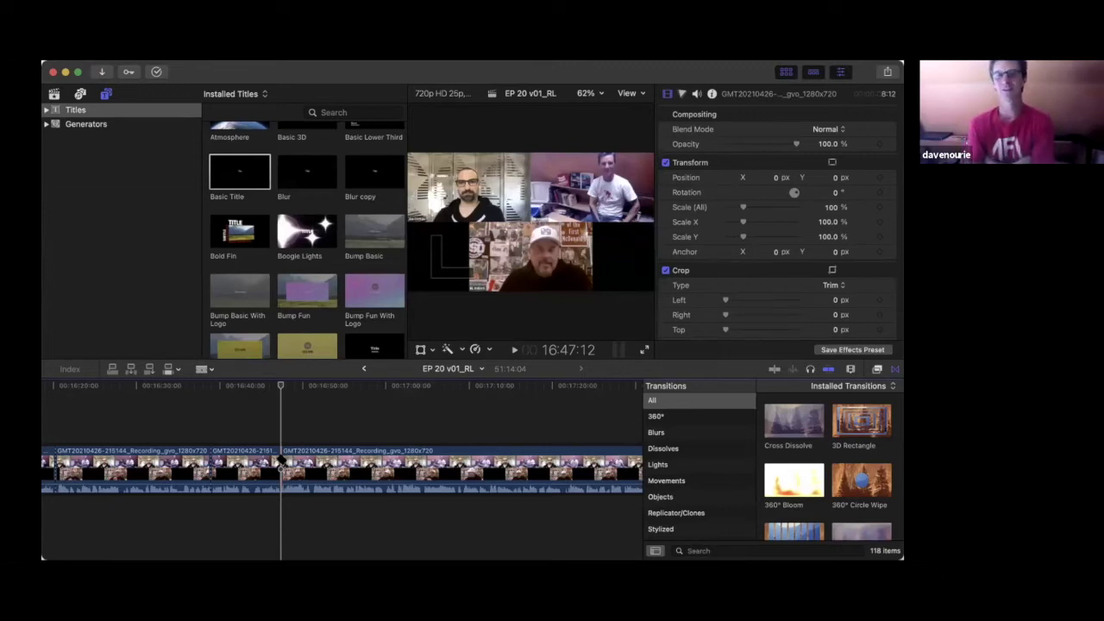
pyautogui.press('space')
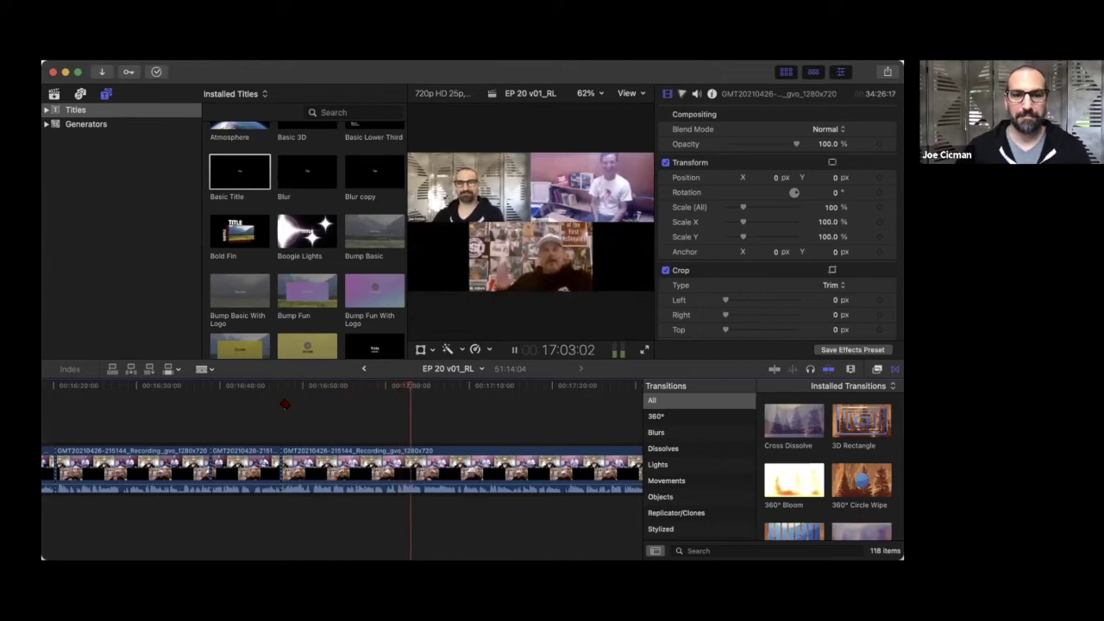
# - Play on past the 16:47 cut, blade the recording at about 17:04 and 17:11, and resume playing
pyautogui.hscroll(5, 342, 471)
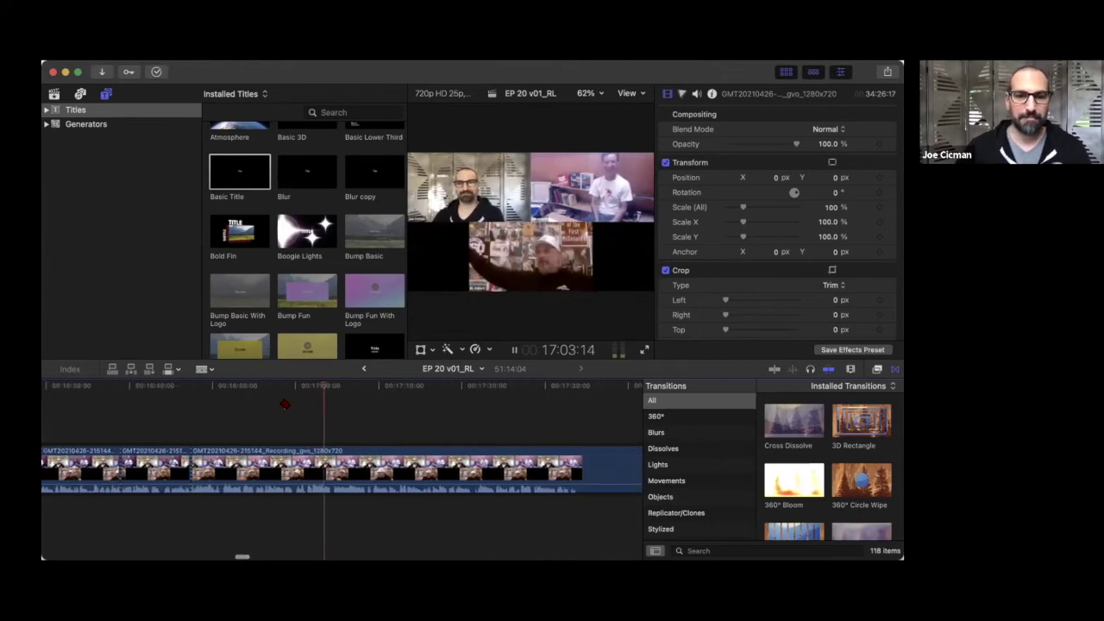
pyautogui.click(332, 467)
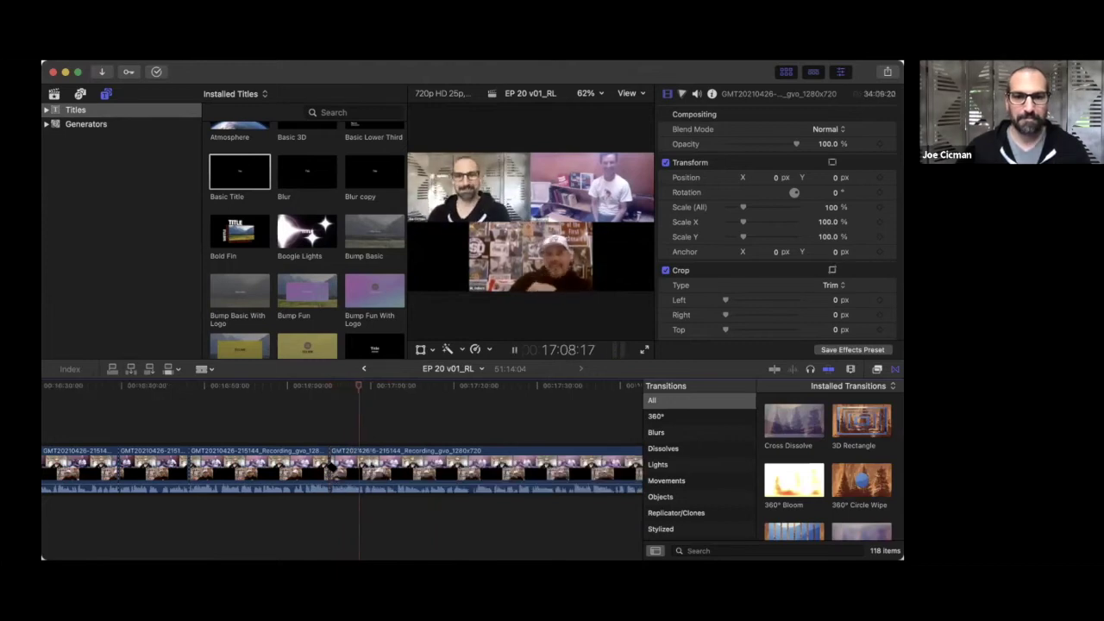
pyautogui.hscroll(3, 333, 467)
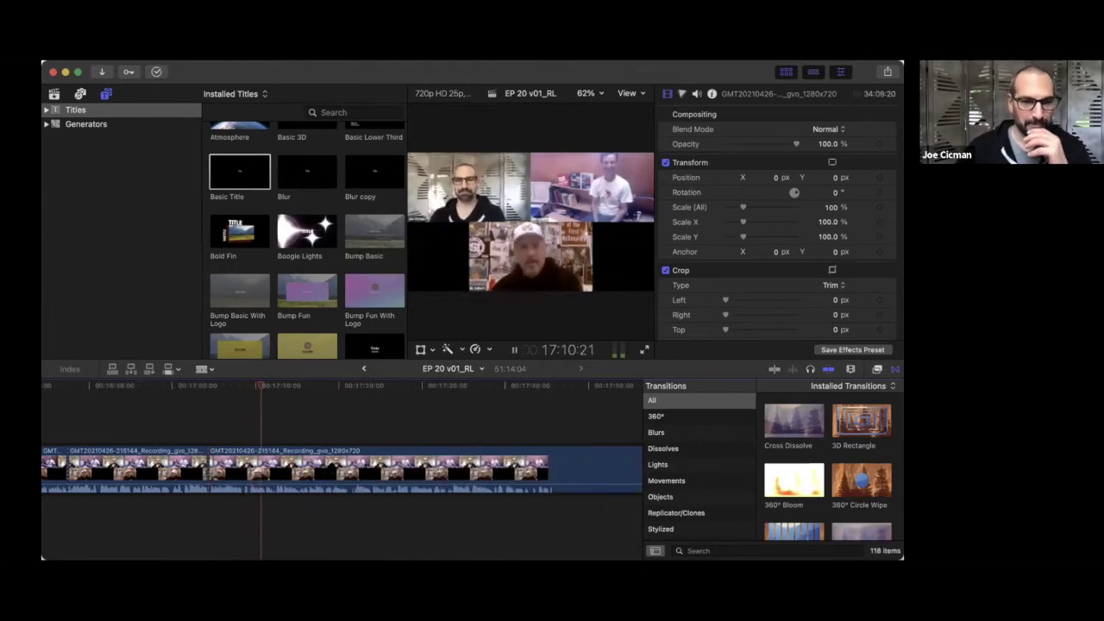
pyautogui.press('space')
pyautogui.moveTo(270, 391); pyautogui.dragTo(269, 390)
pyautogui.press('super+b')
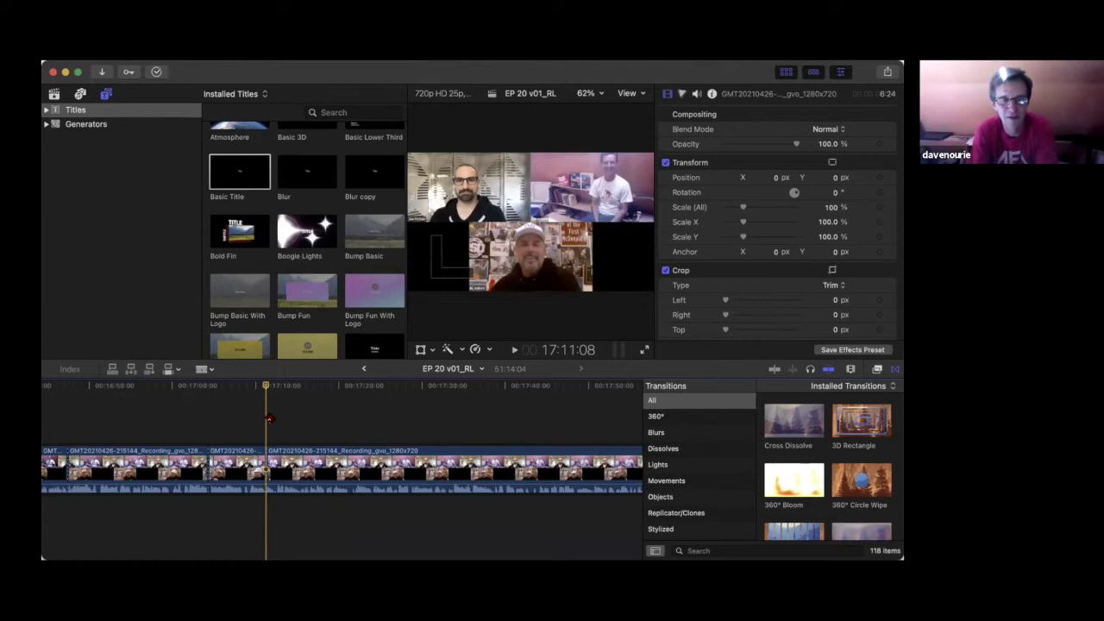
pyautogui.press('space')
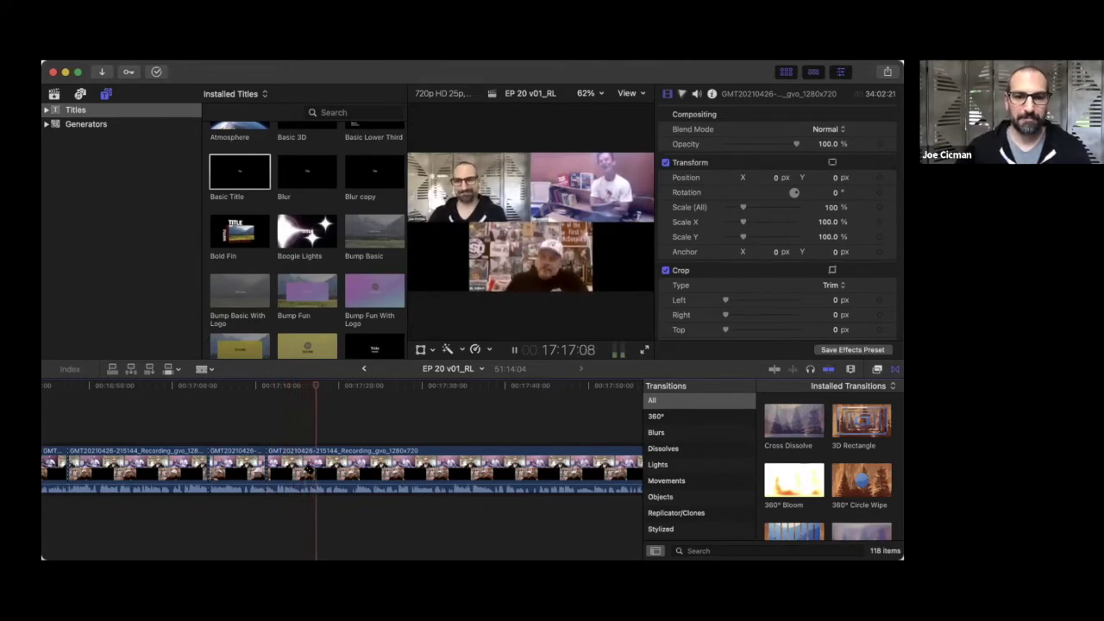
# - Blade the recording at about 17:16 and 17:40 and restart the playback from the second cut
pyautogui.click(310, 470)
pyautogui.hscroll(5, 310, 470)
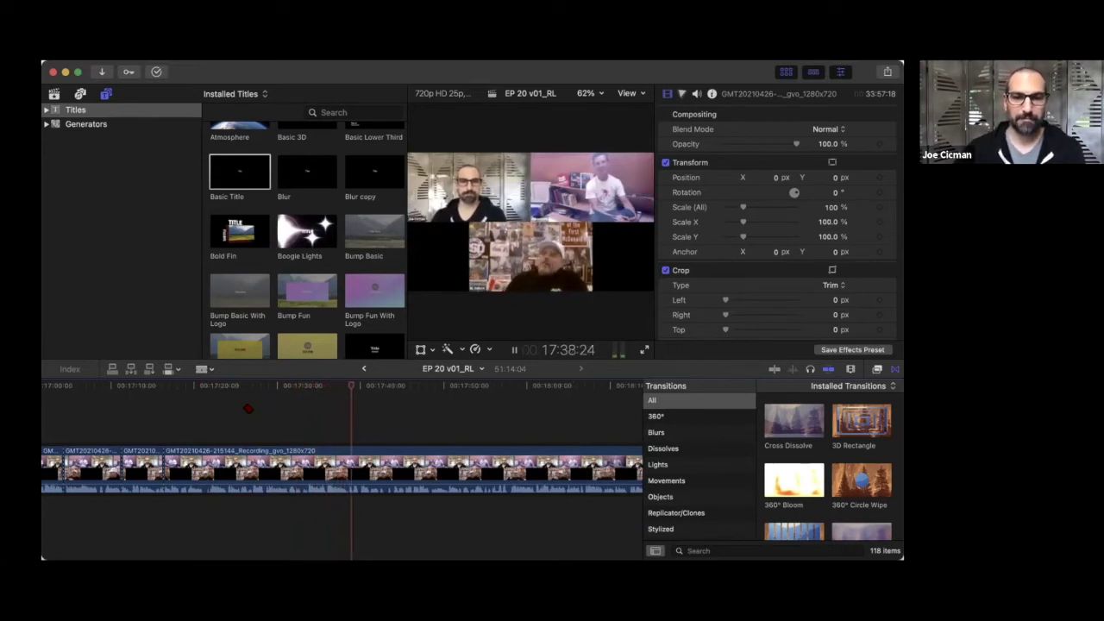
pyautogui.press('space')
pyautogui.press('super+b')
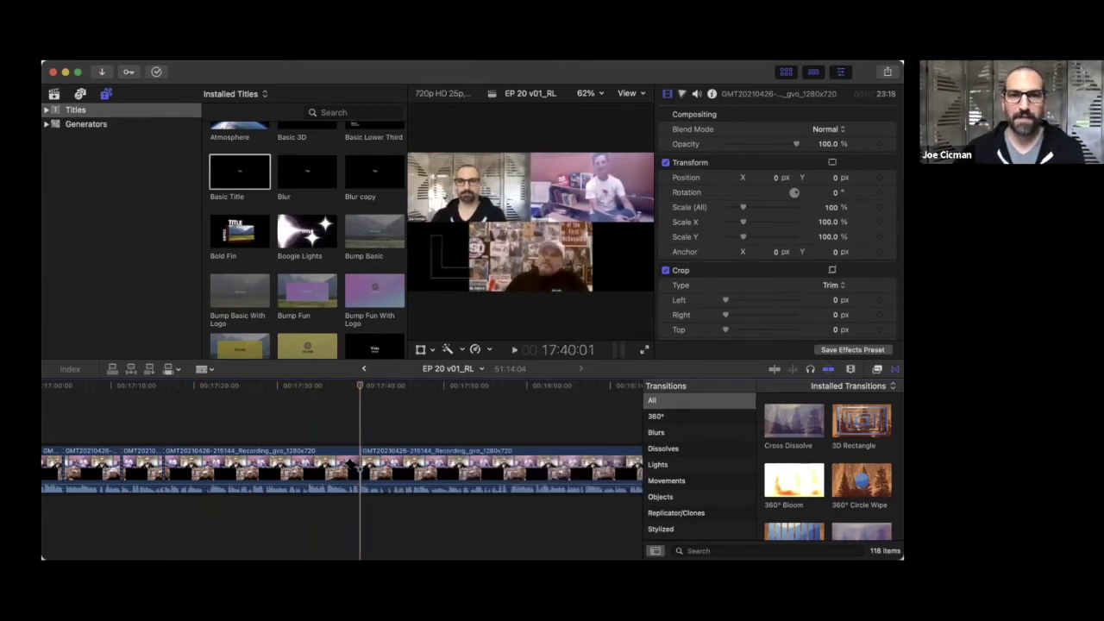
pyautogui.hscroll(3, 341, 470)
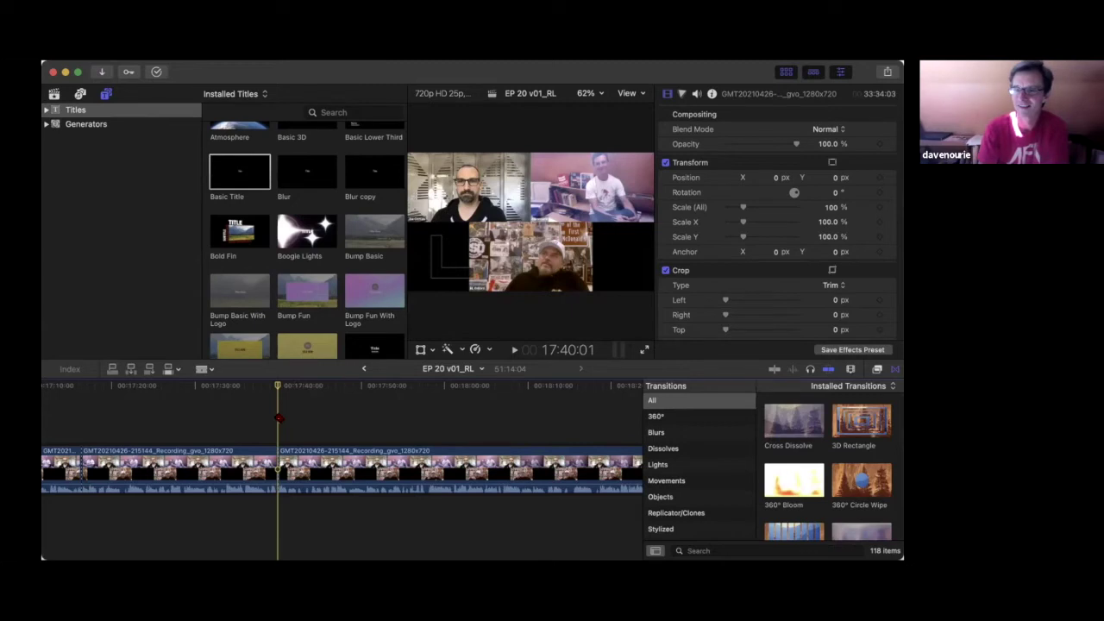
pyautogui.press('space')
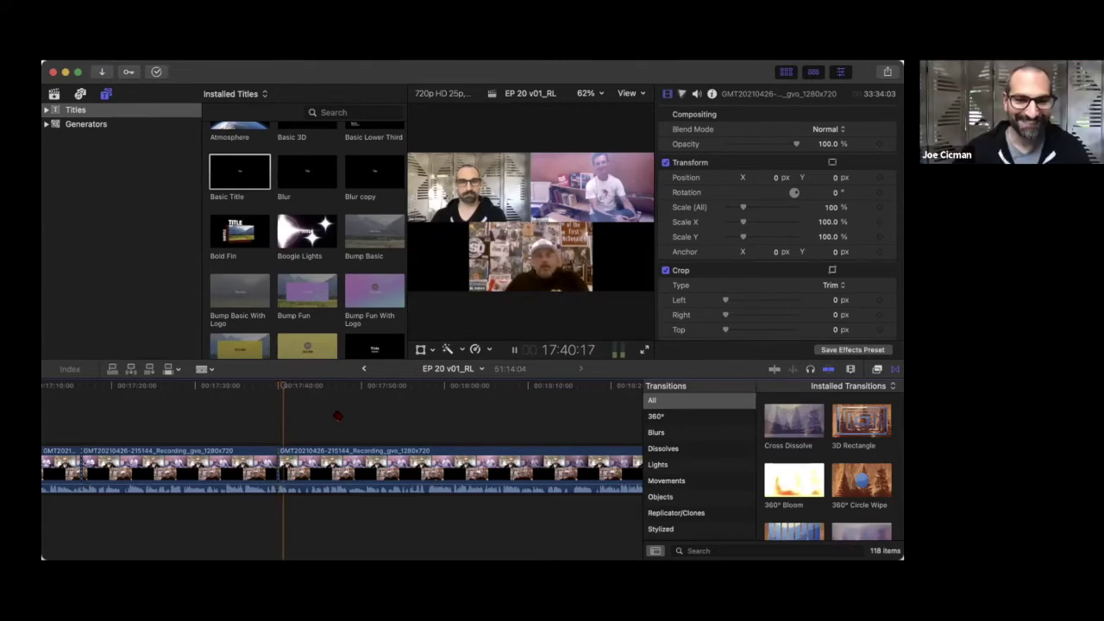
# - Blade the recording at about 17:46 and delete the short segment between the 17:40 and 17:46 cuts
pyautogui.hscroll(3, 311, 417)
pyautogui.press('space')
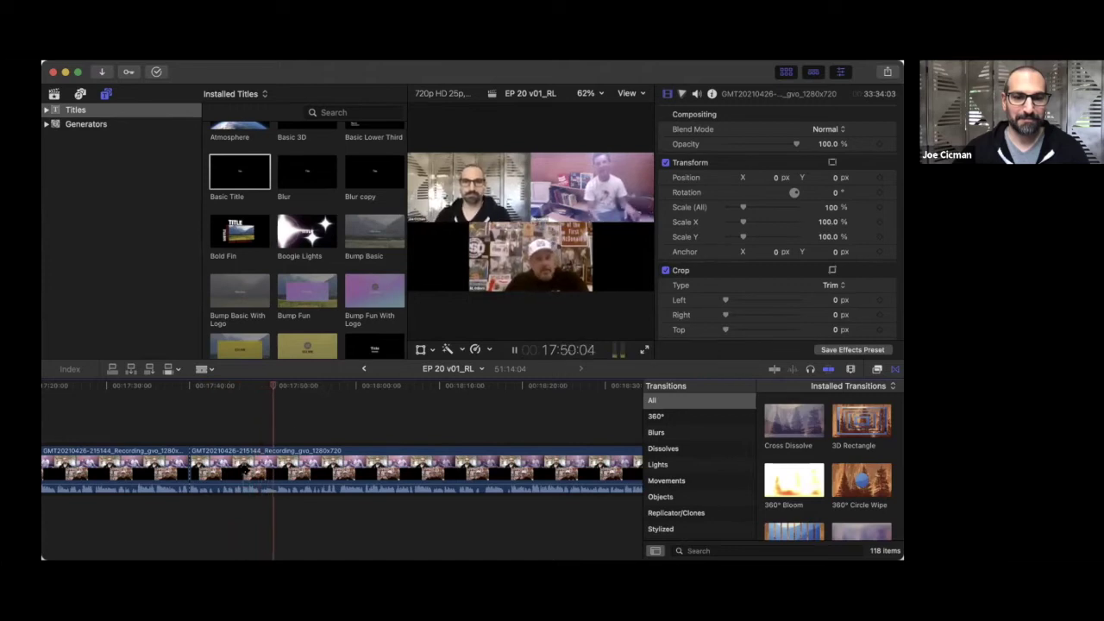
pyautogui.click(245, 470)
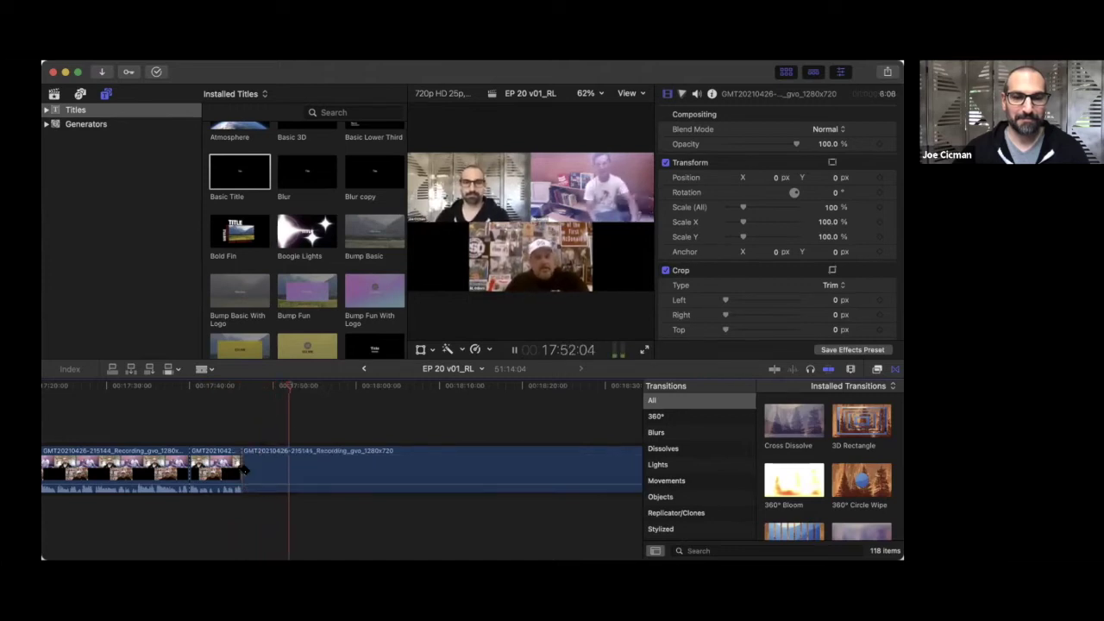
pyautogui.click(222, 470)
pyautogui.press('BackSpace')
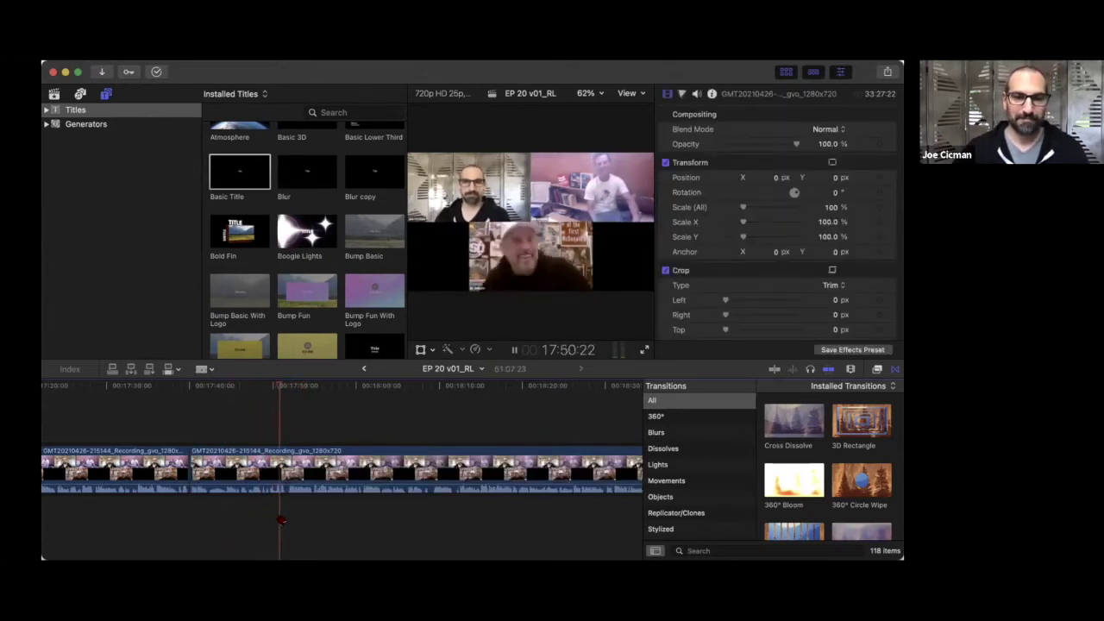
# - Follow the playback, blade the recording at about 18:09 and resume playing past the cut
pyautogui.hscroll(3, 289, 520)
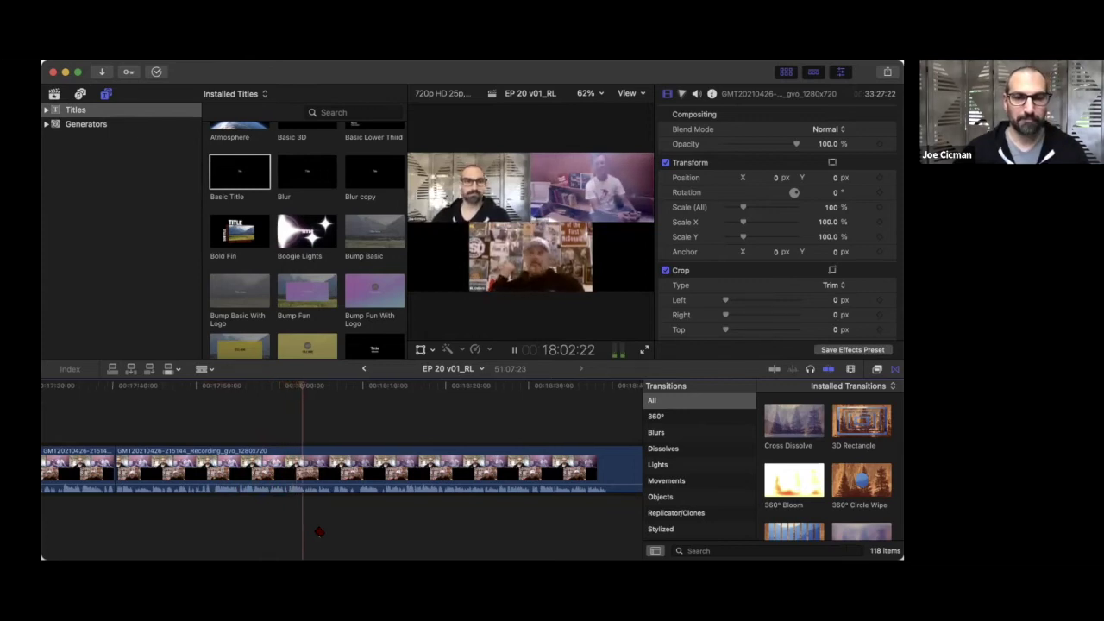
pyautogui.hscroll(2, 319, 531)
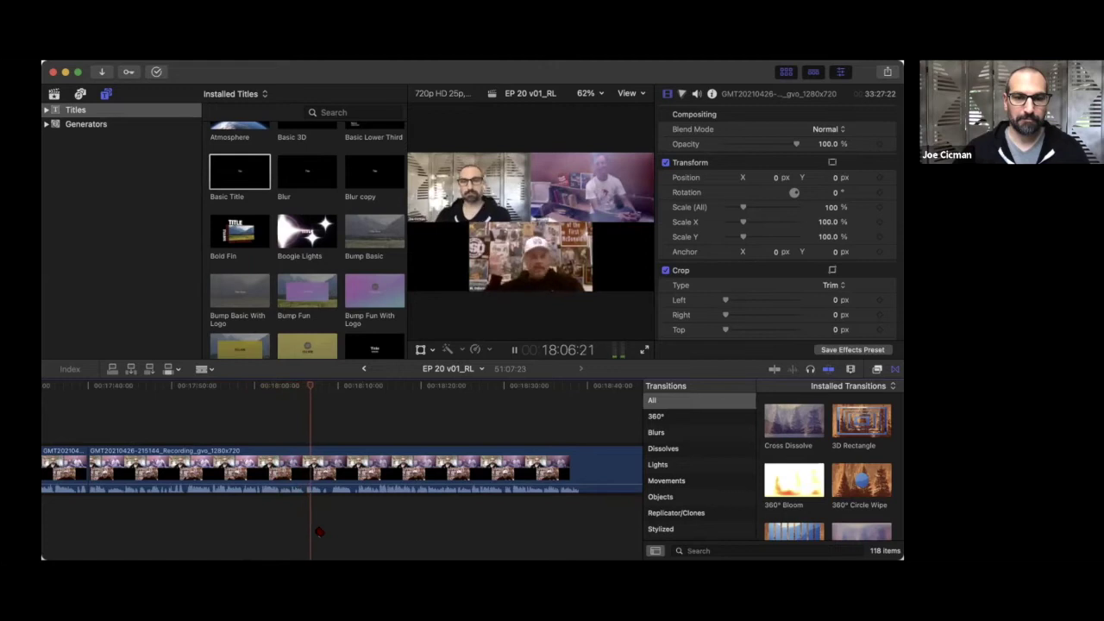
pyautogui.hscroll(2, 320, 531)
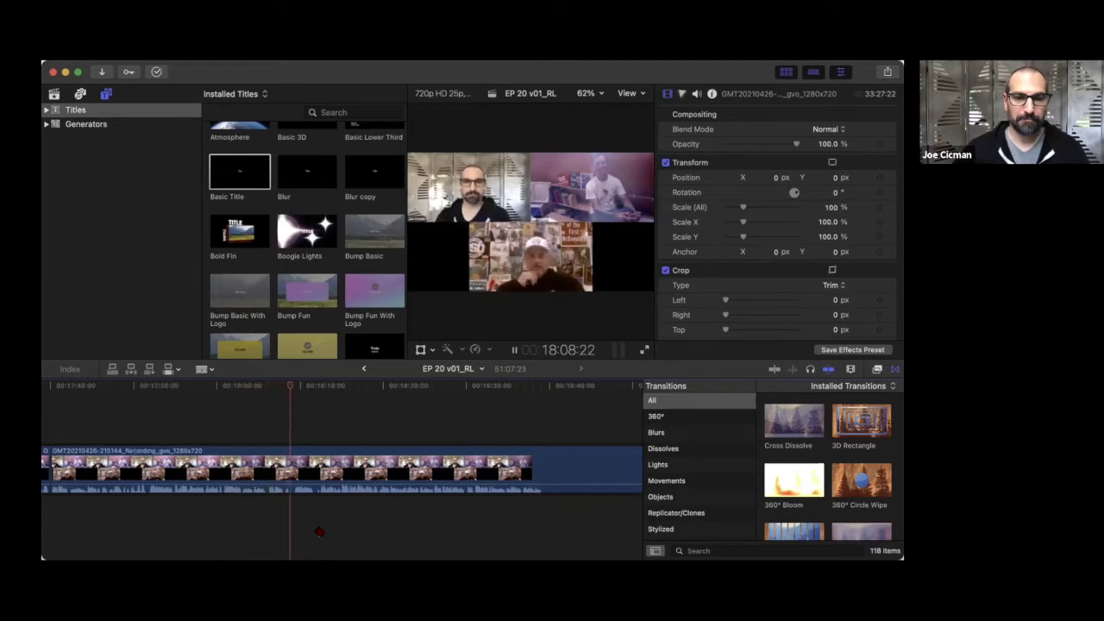
pyautogui.press('space')
pyautogui.press('super+b')
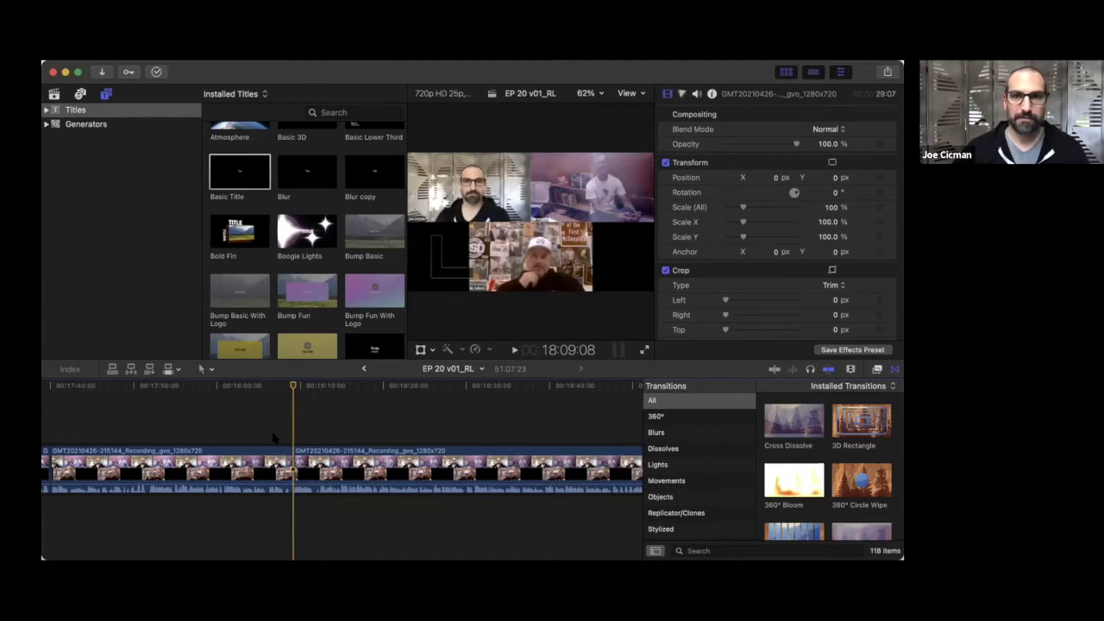
pyautogui.click(294, 481)
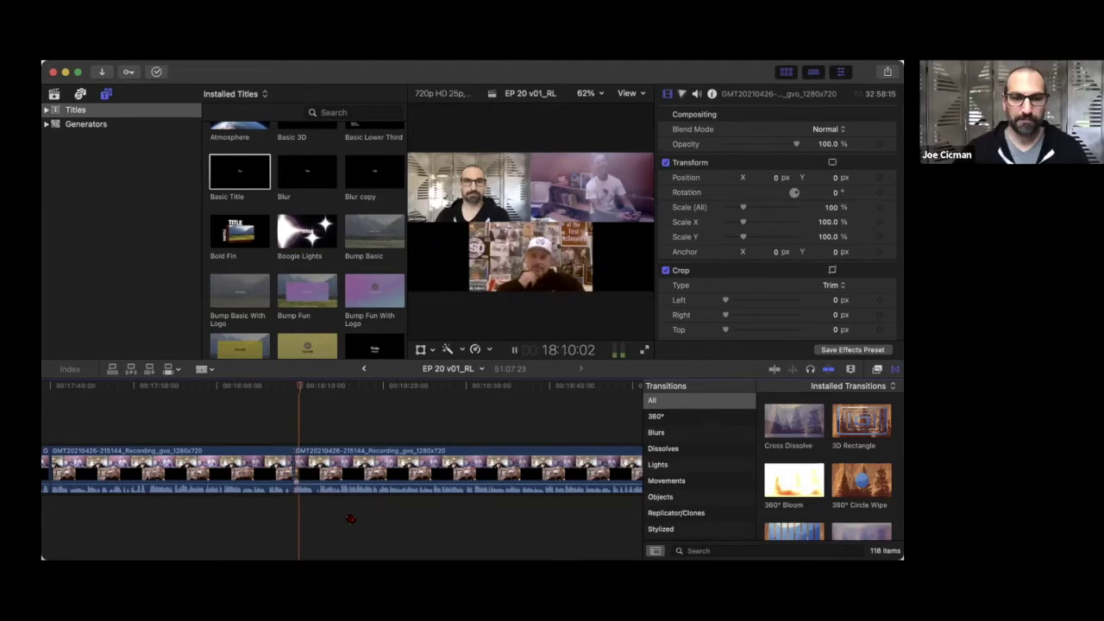
pyautogui.hscroll(3, 352, 519)
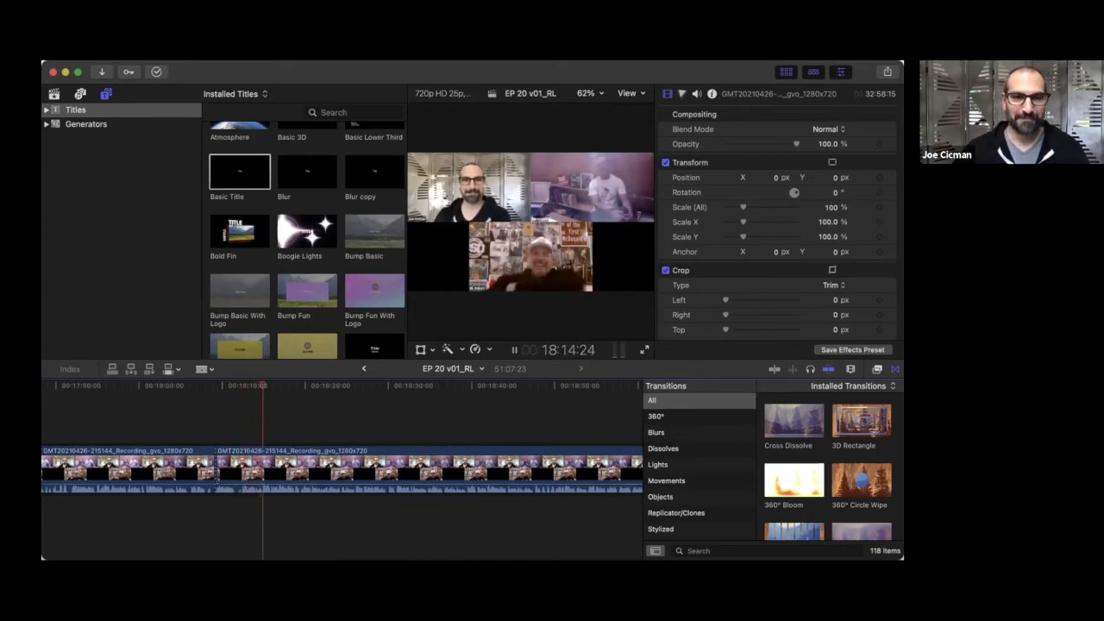
# - Add a Basic Title above the recording at the 18:09 cut, its text noting that the host "apologizes to" the co-host, using their first names
pyautogui.moveTo(240, 172); pyautogui.dragTo(220, 436)
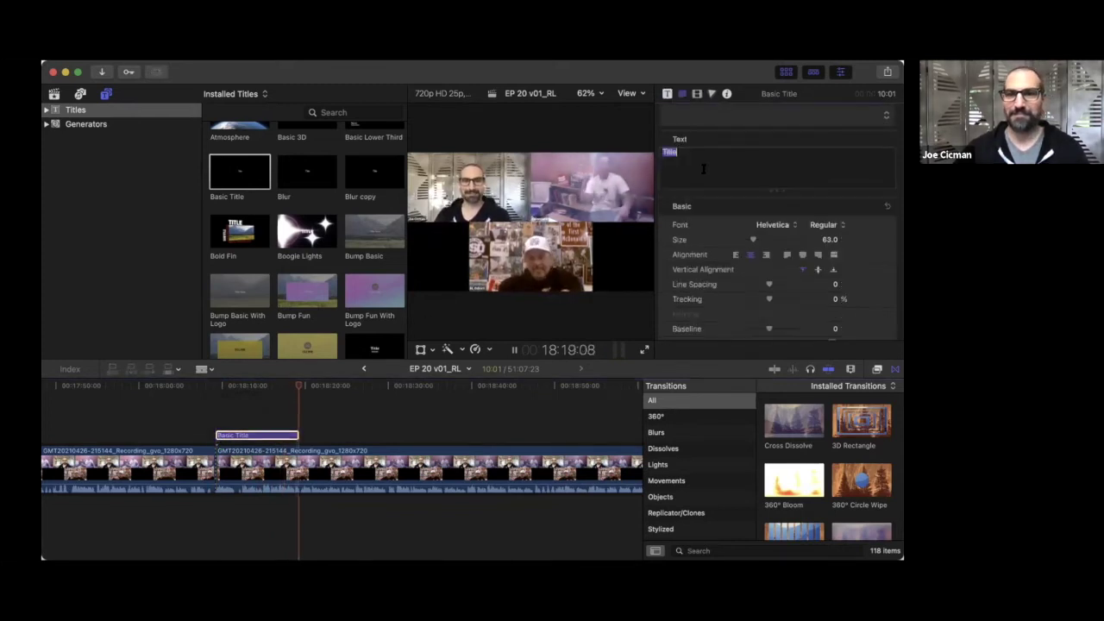
pyautogui.write('Joe apo')
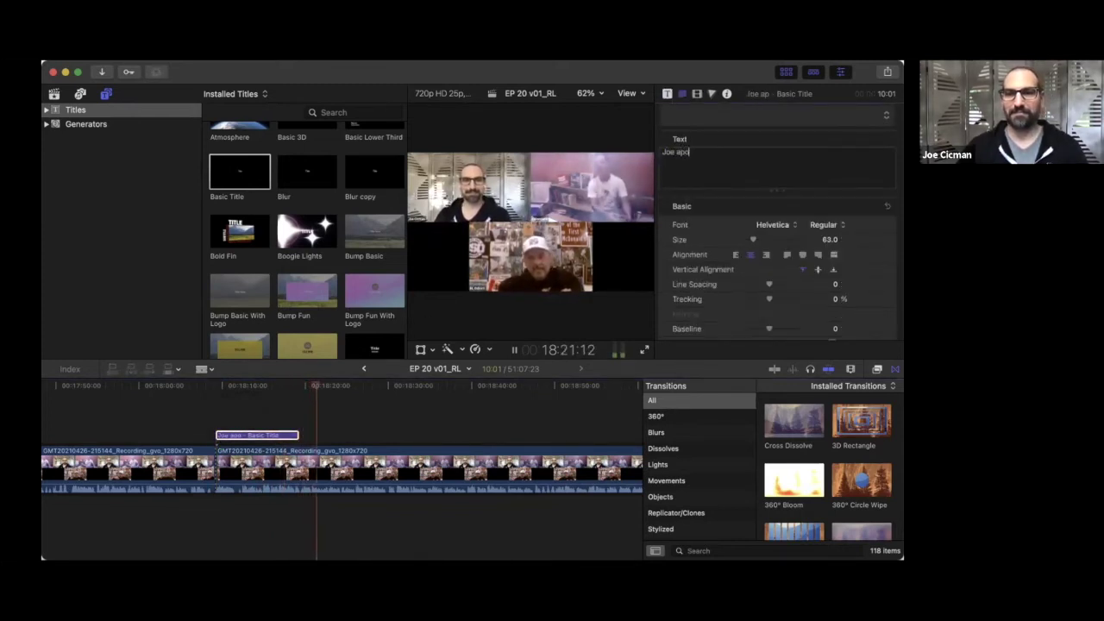
pyautogui.write('logizes to ')
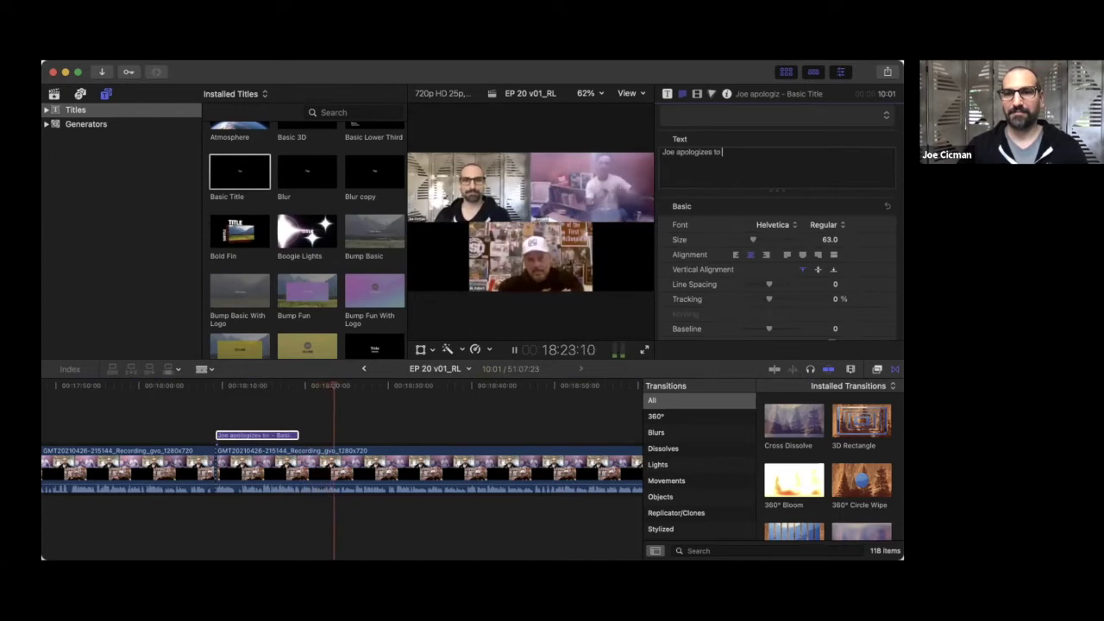
pyautogui.write('Dave')
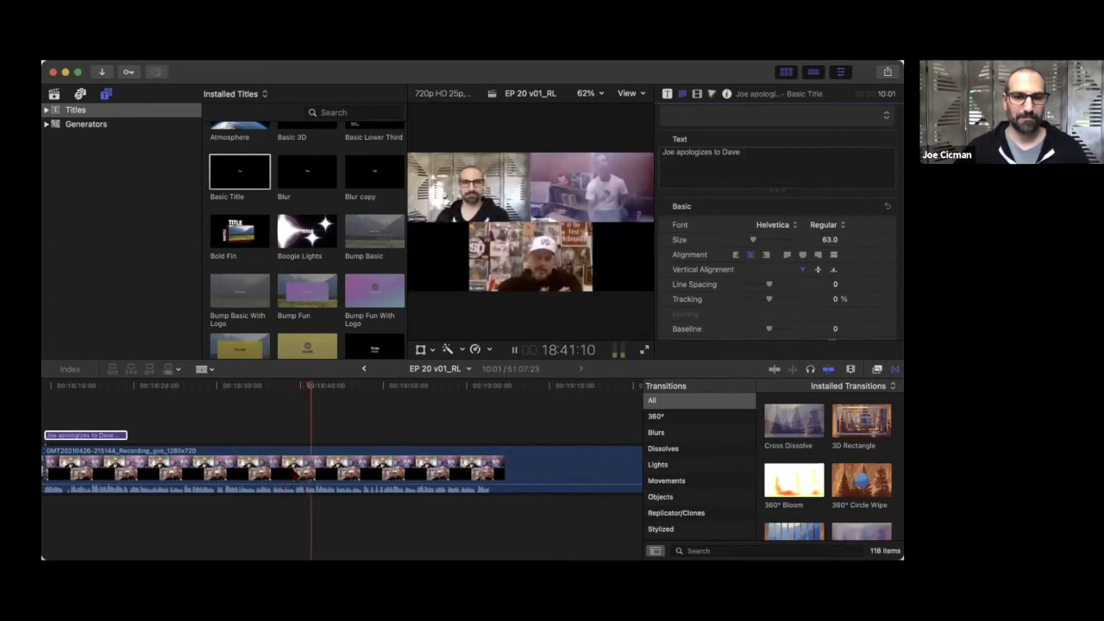
pyautogui.write('a')
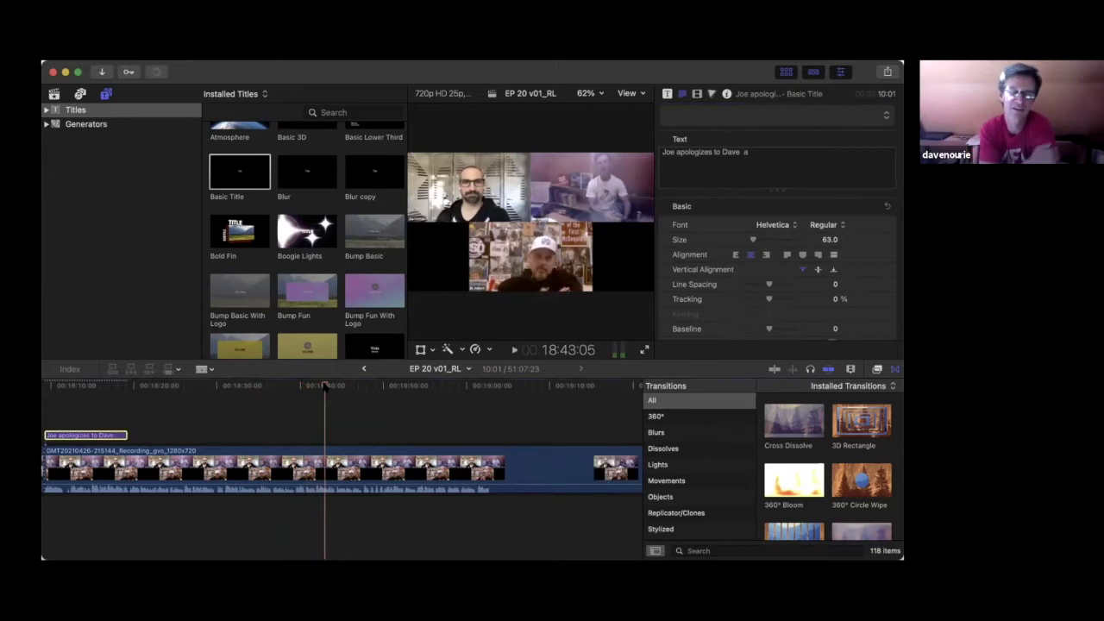
# - Replay the recording from about 18:29, blade it at about 18:35 and resume playing past the cut to about 18:47
pyautogui.press('space')
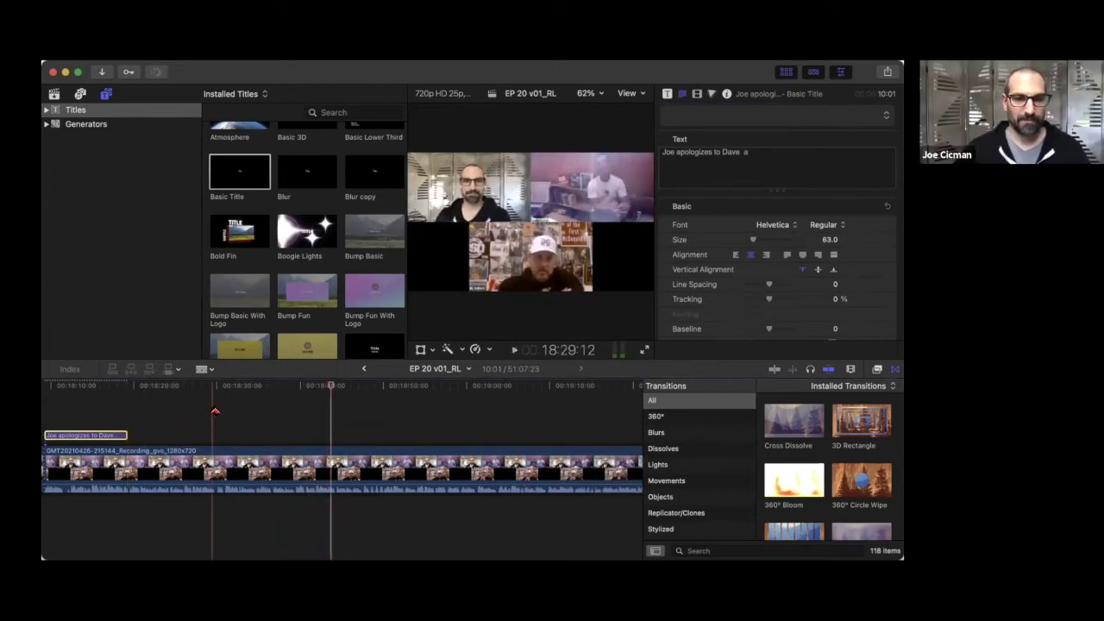
pyautogui.click(215, 412)
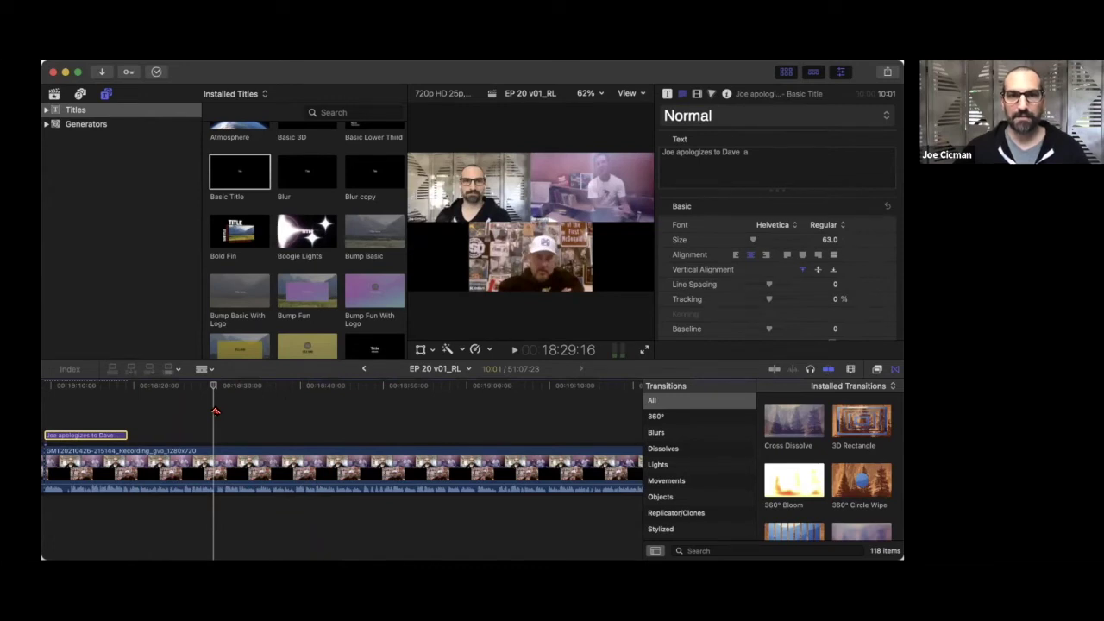
pyautogui.press('space')
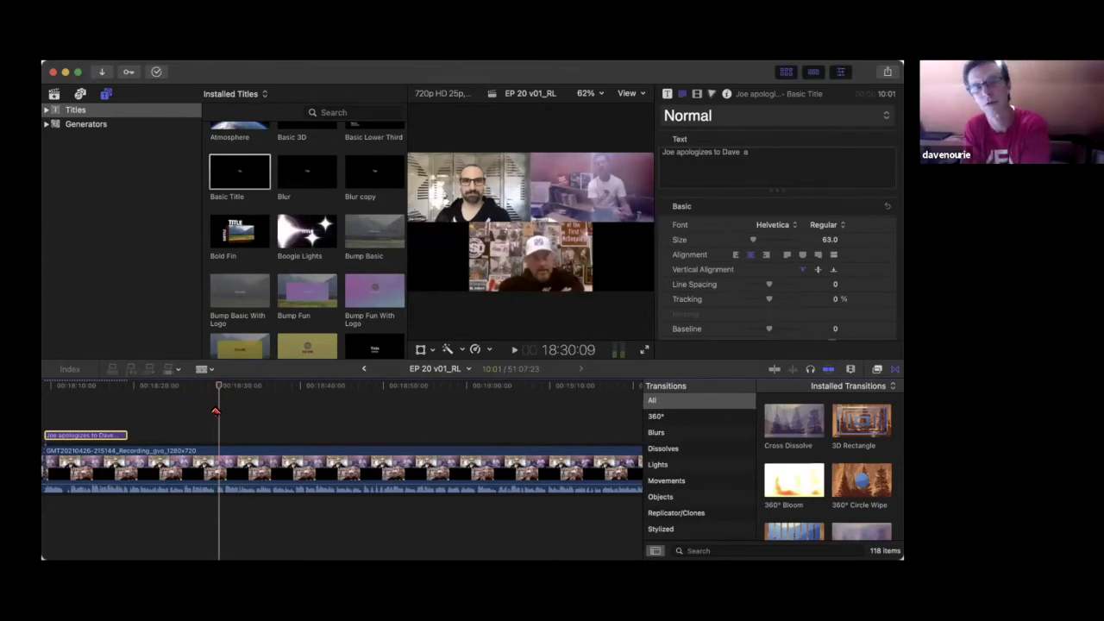
pyautogui.press('space')
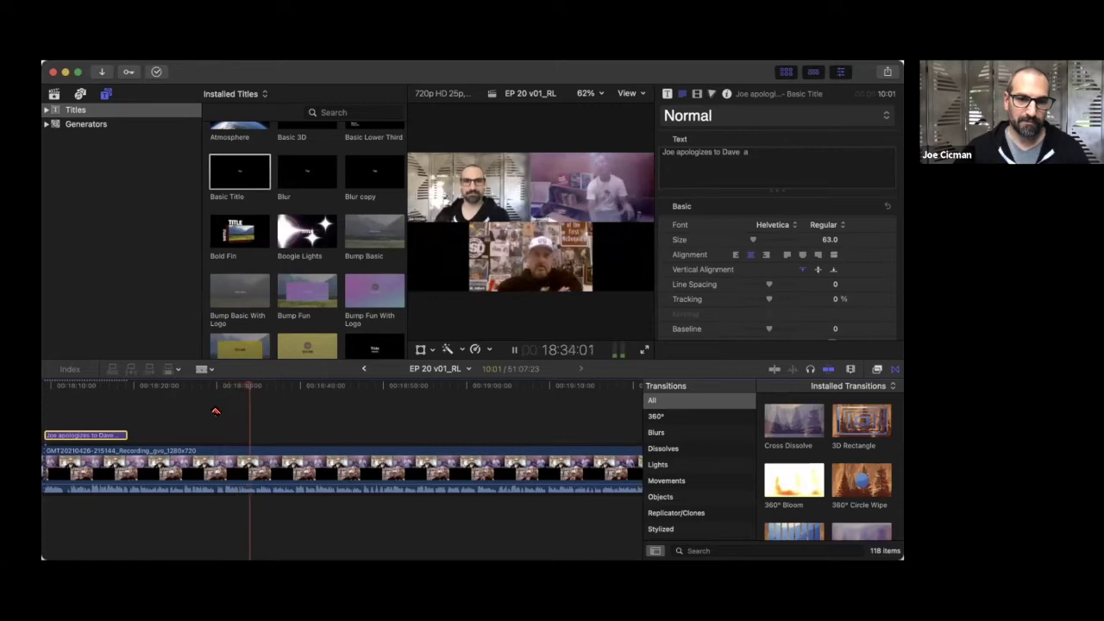
pyautogui.press('space')
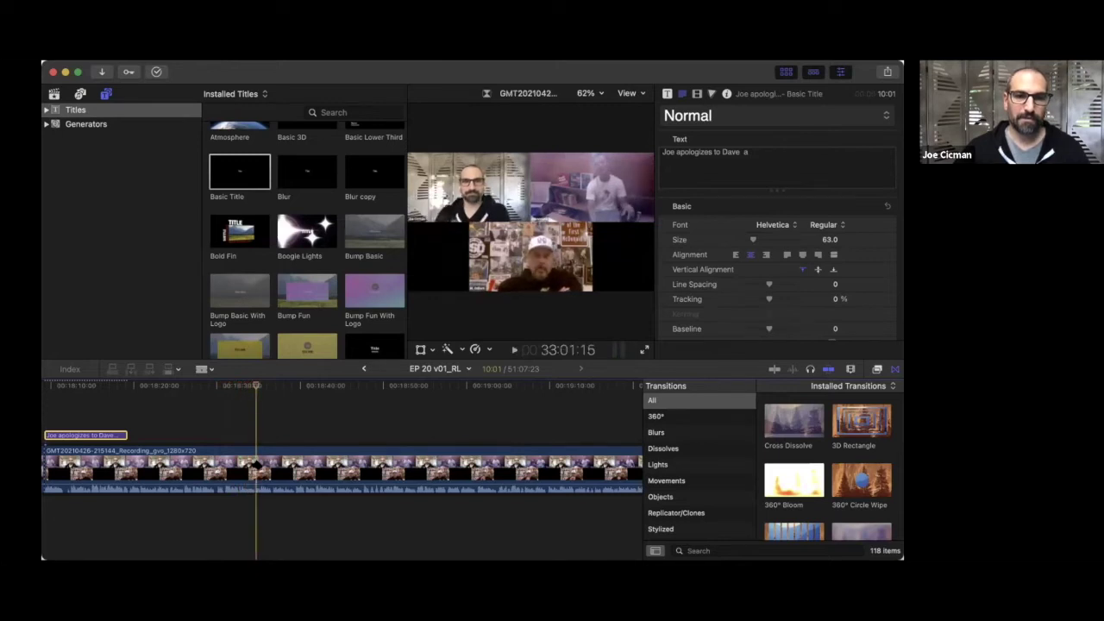
pyautogui.press('cmd+b')
pyautogui.click(257, 466)
pyautogui.press('space')
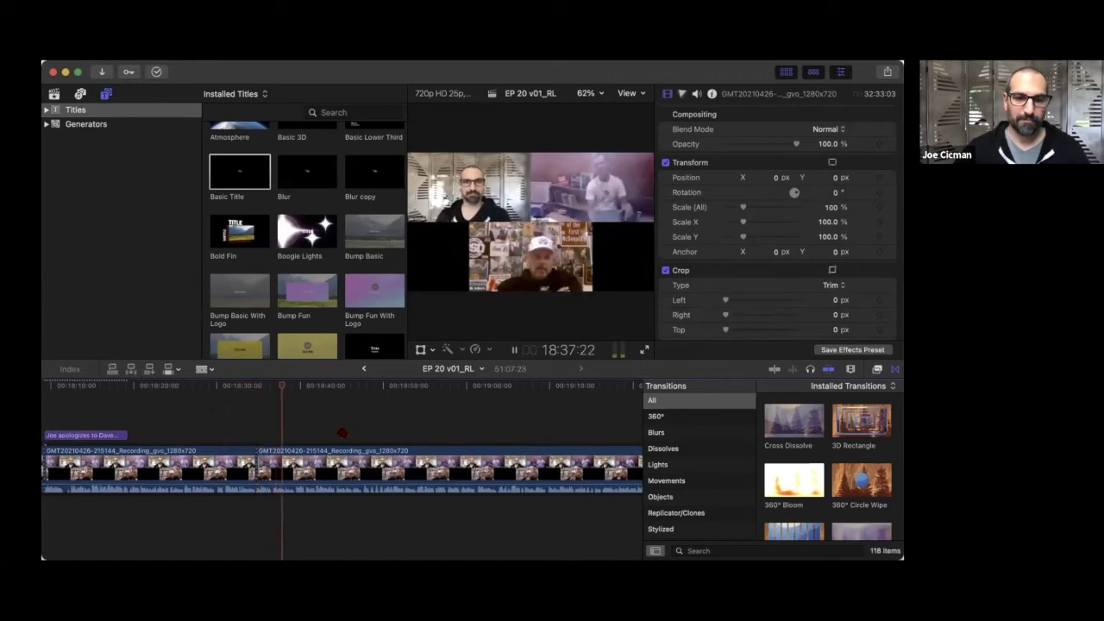
pyautogui.hscroll(2, 341, 433)
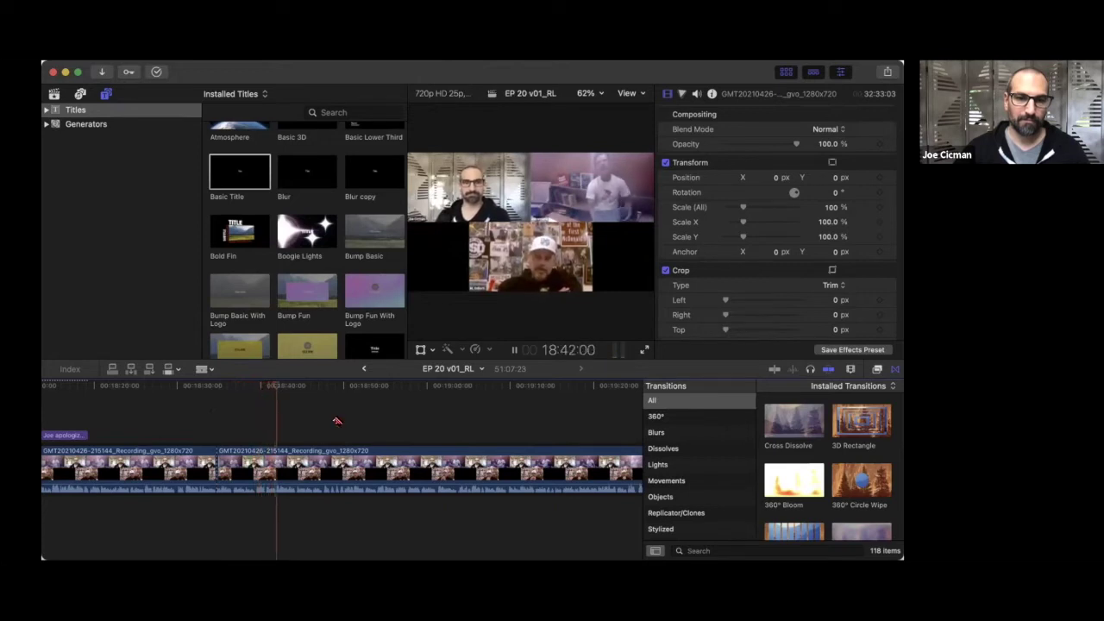
pyautogui.hscroll(2, 337, 421)
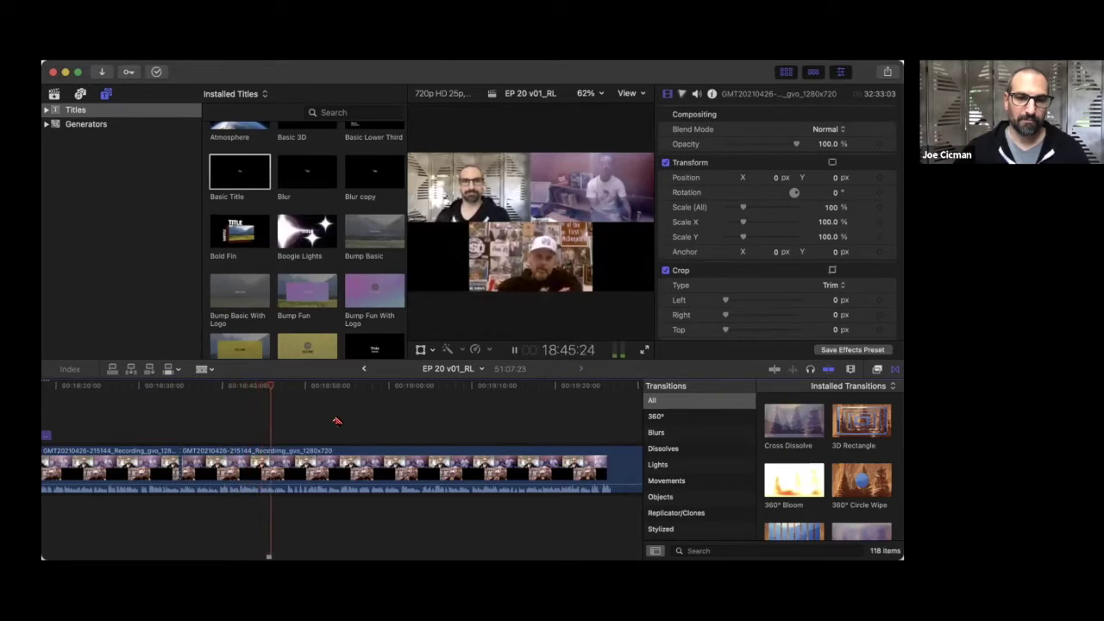
pyautogui.hscroll(2, 336, 420)
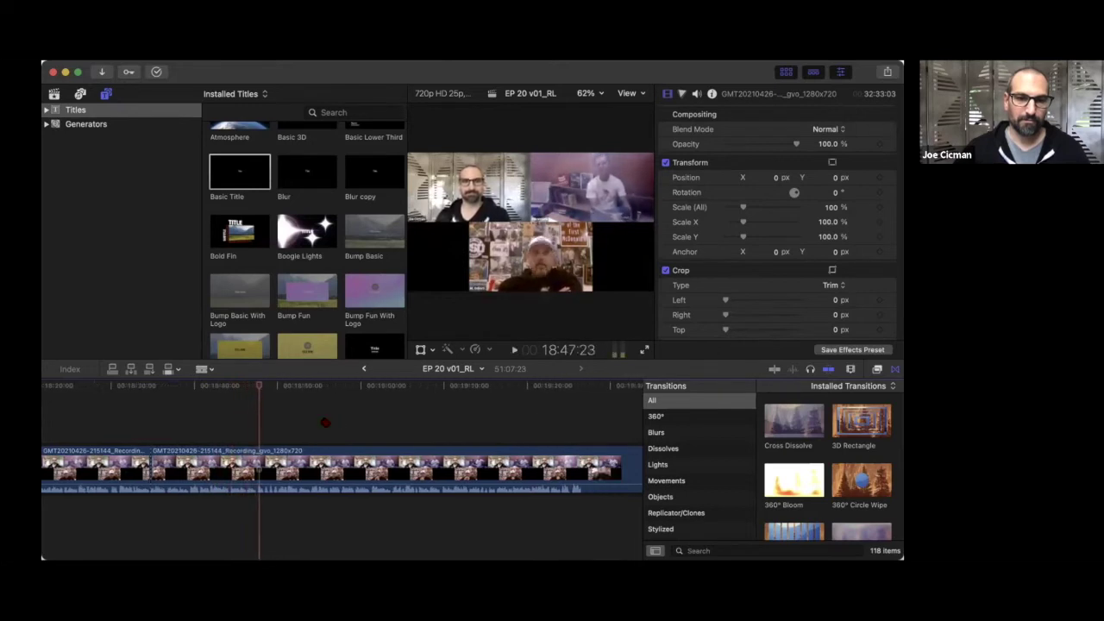
# - Play through the conversation from about 18:47 and cut the clip just before the 19:10 mark
pyautogui.press('space')
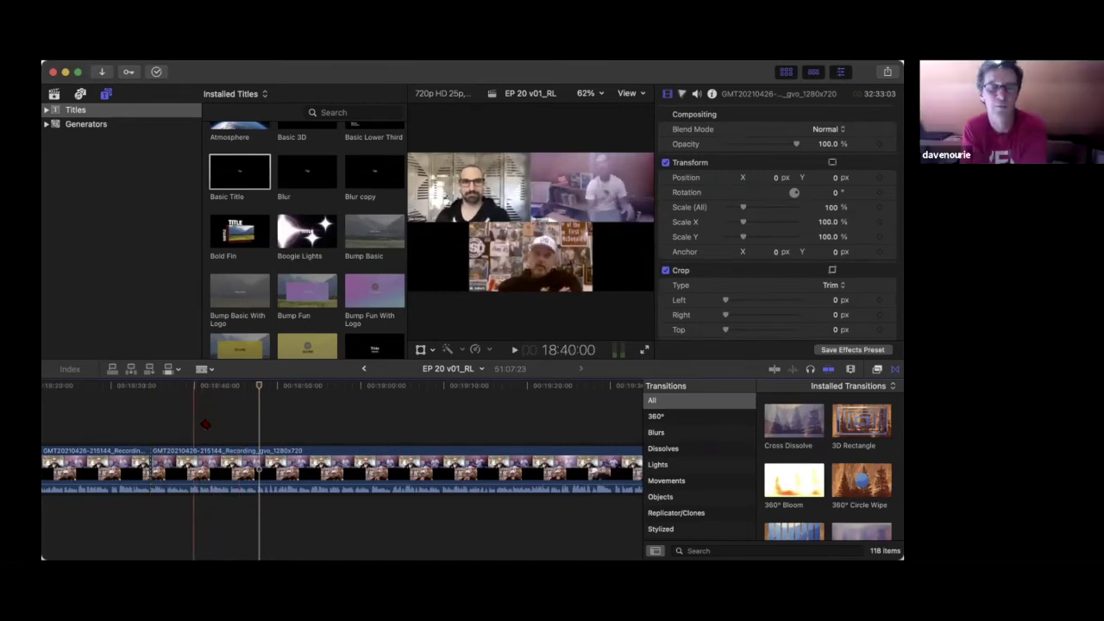
pyautogui.press('space')
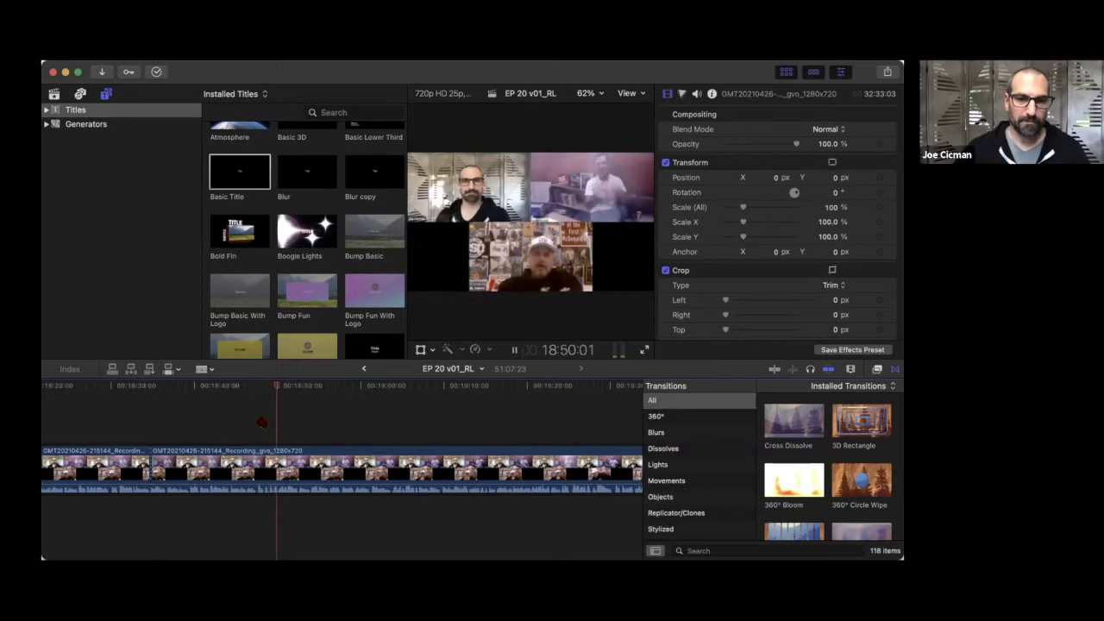
pyautogui.hscroll(2, 262, 423)
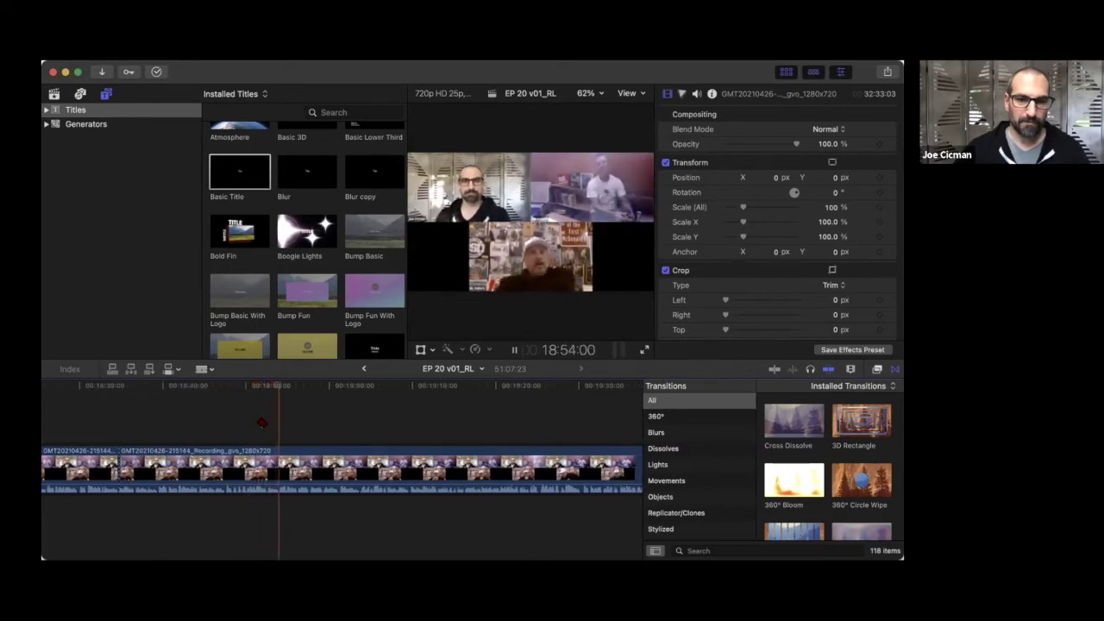
pyautogui.hscroll(2, 262, 422)
pyautogui.hscroll(2, 263, 423)
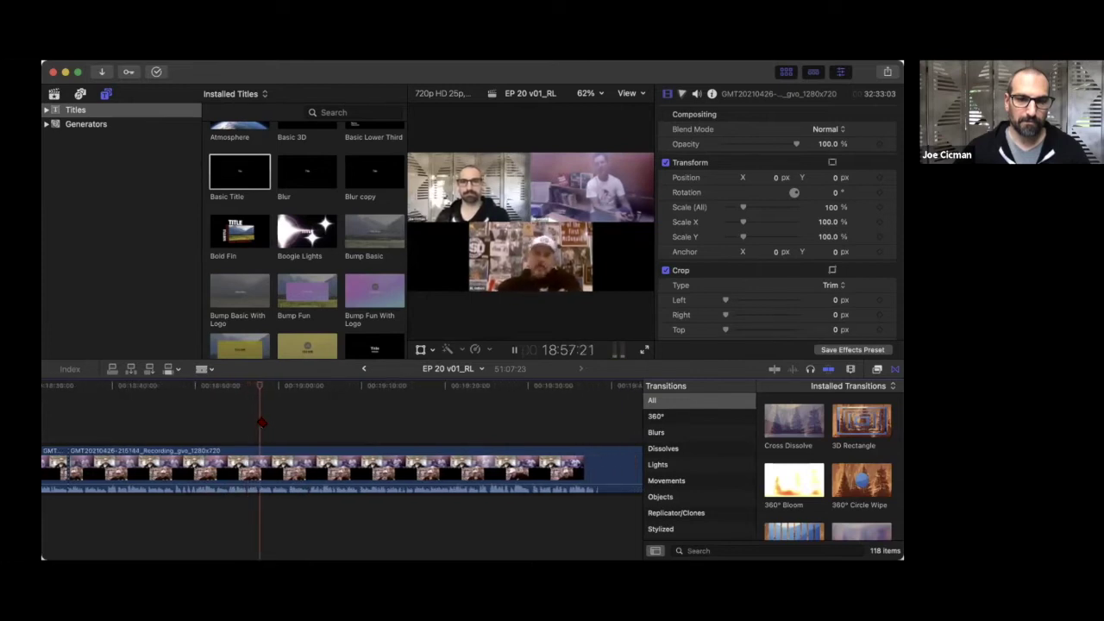
pyautogui.hscroll(4, 262, 422)
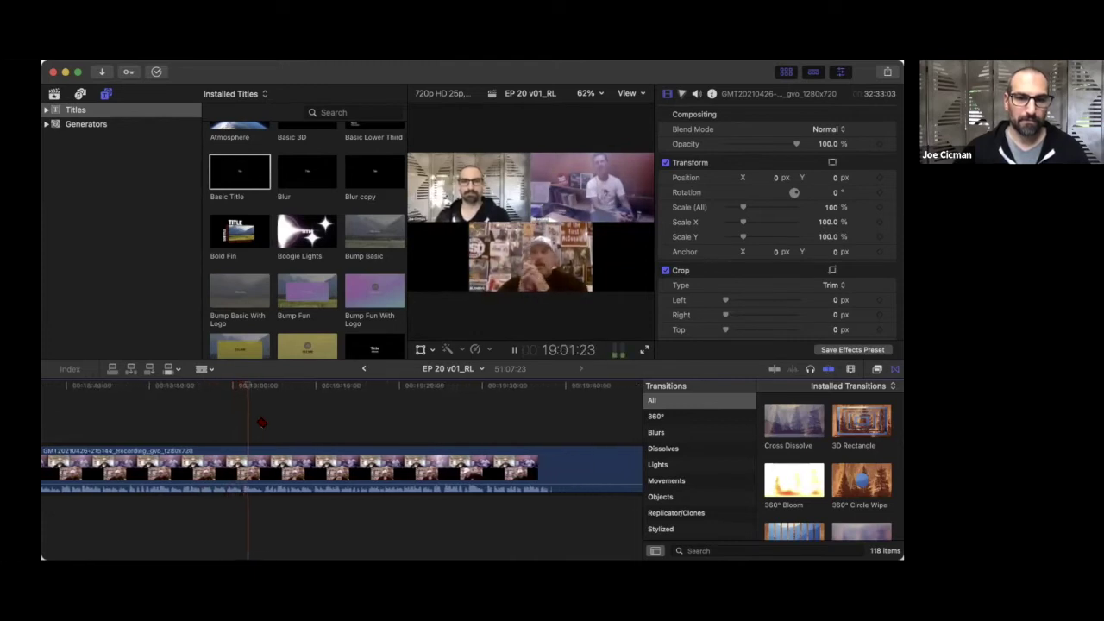
pyautogui.hscroll(2, 262, 423)
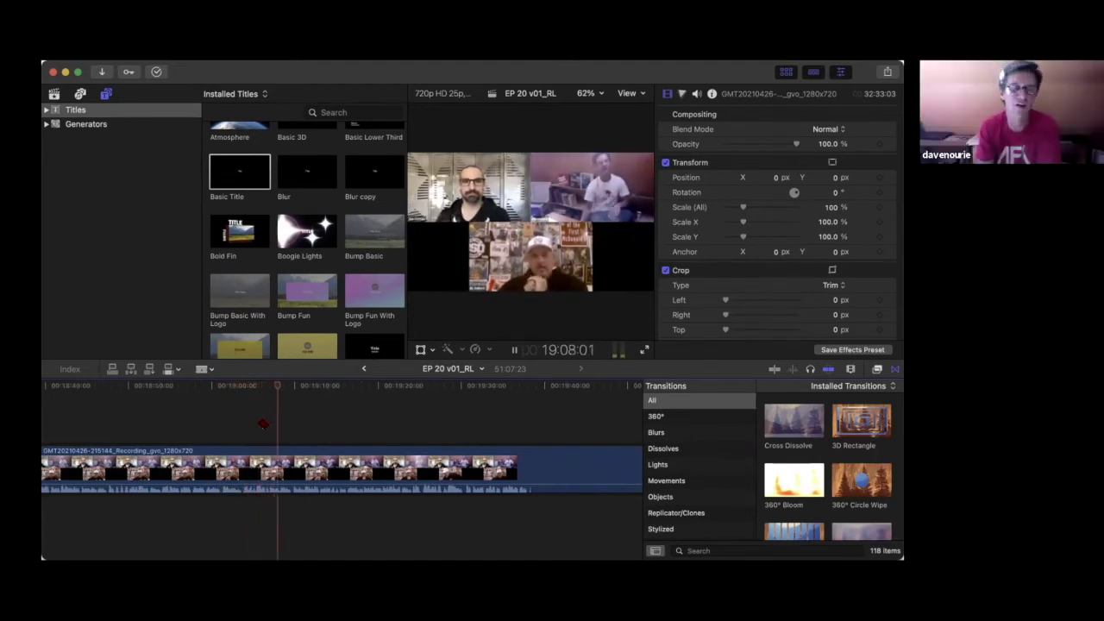
pyautogui.press('space')
pyautogui.click(290, 457)
pyautogui.press('a')
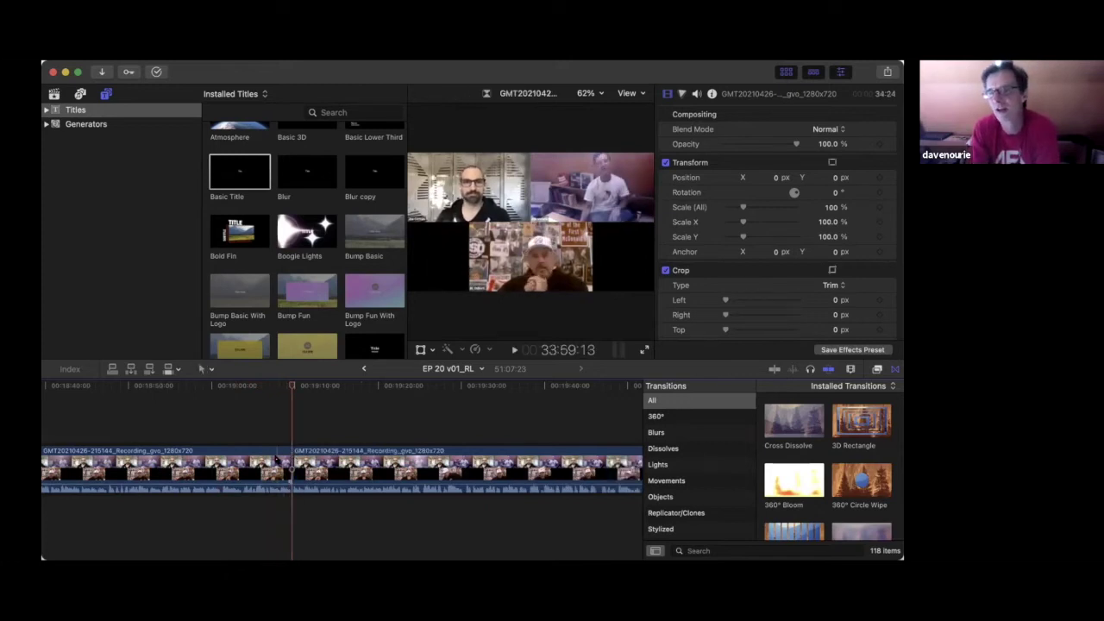
# - Return to the start of the preceding clip, play it, and cut out a short passage near its beginning
pyautogui.hscroll(-10, 276, 462)
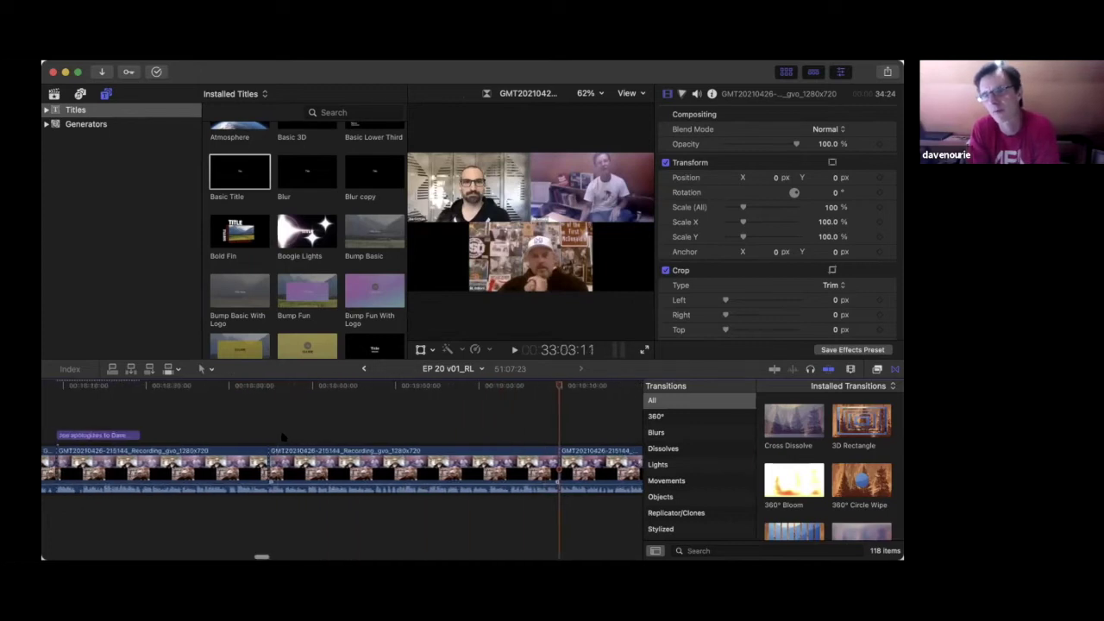
pyautogui.click(351, 421)
pyautogui.click(269, 421)
pyautogui.press('space')
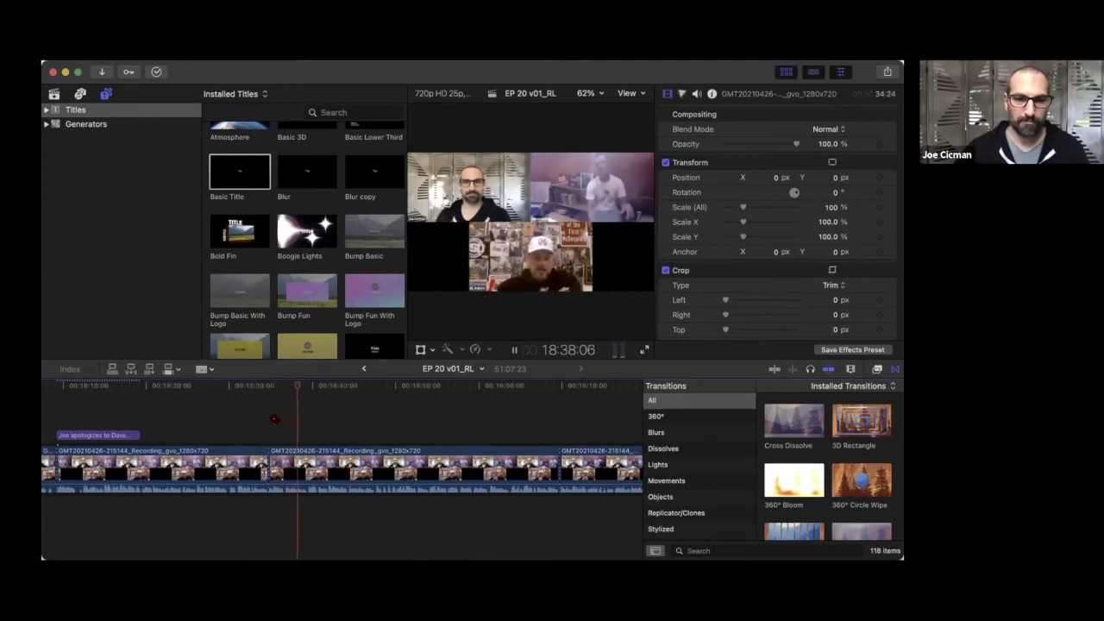
pyautogui.press('space')
pyautogui.press('super+b')
pyautogui.press('super+z')
pyautogui.press('space')
pyautogui.click(267, 420)
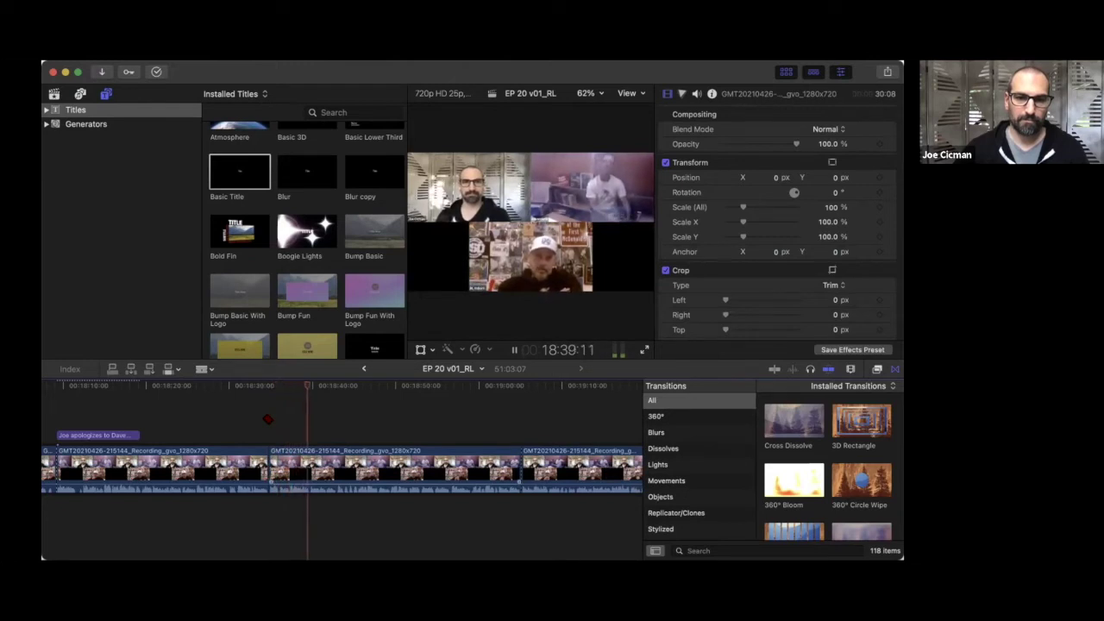
# - Cut the clip at 18:39:19 and play back across the new cut
pyautogui.press('space')
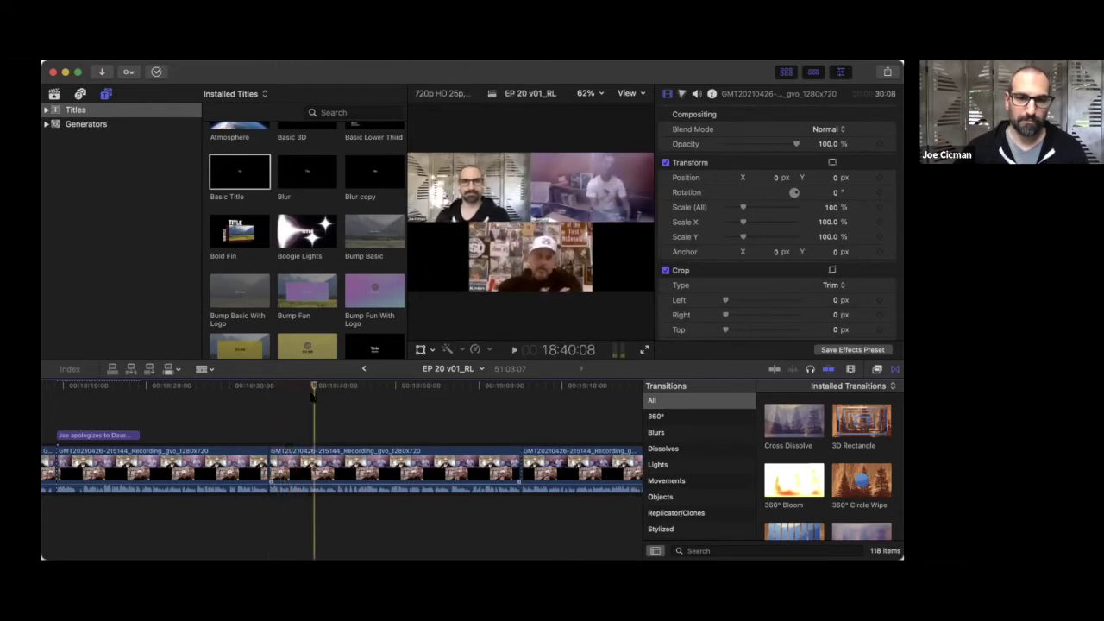
pyautogui.moveTo(314, 388); pyautogui.dragTo(309, 387)
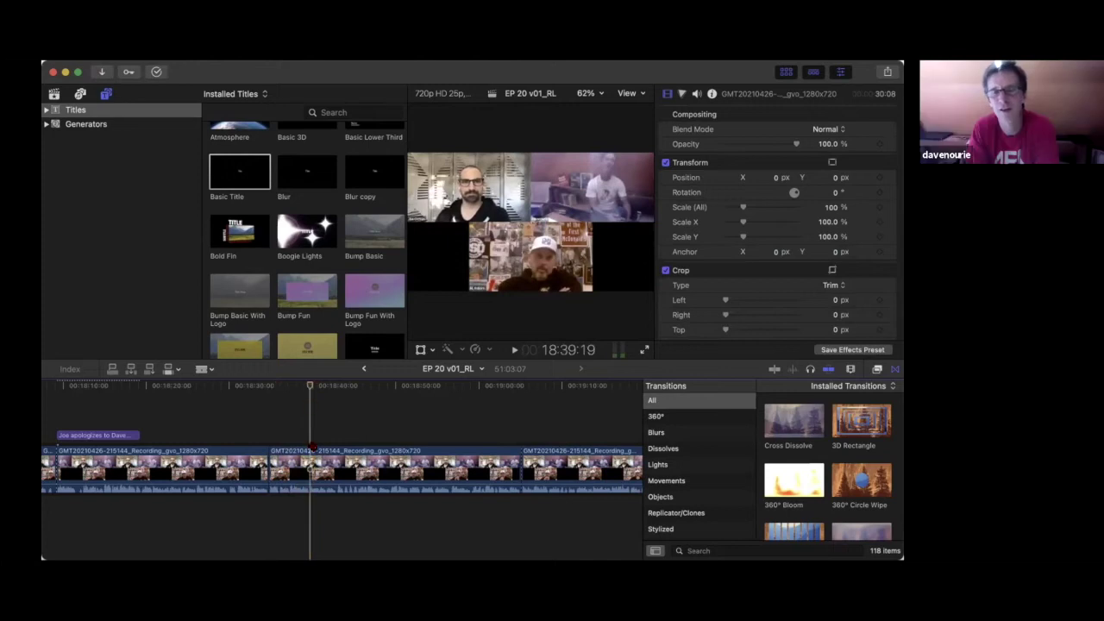
pyautogui.click(312, 448)
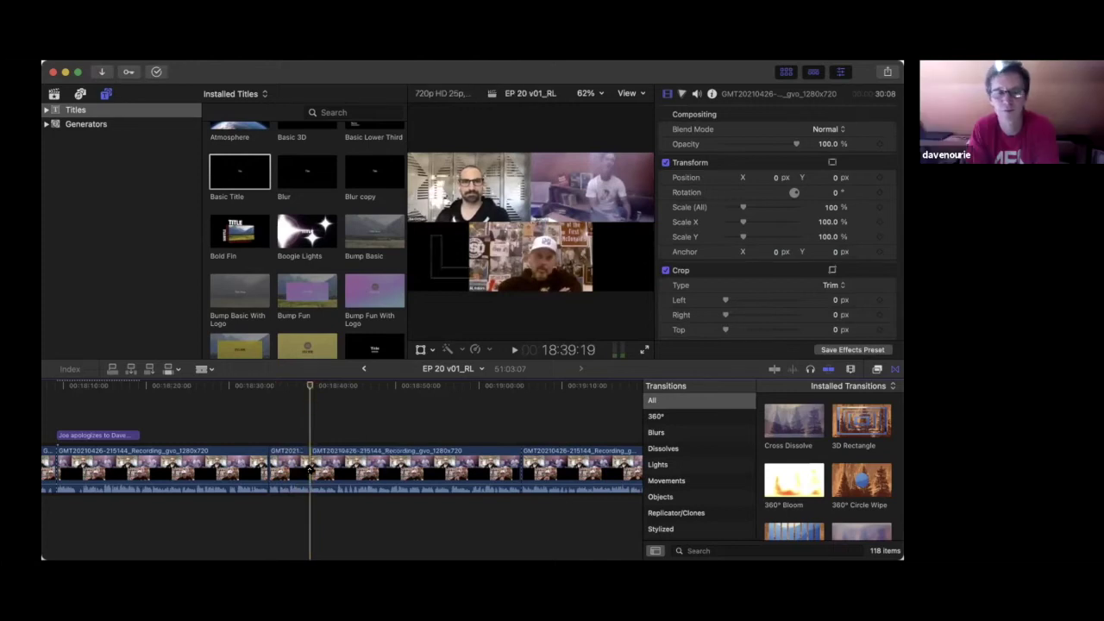
pyautogui.click(293, 422)
pyautogui.press('space')
pyautogui.press('space')
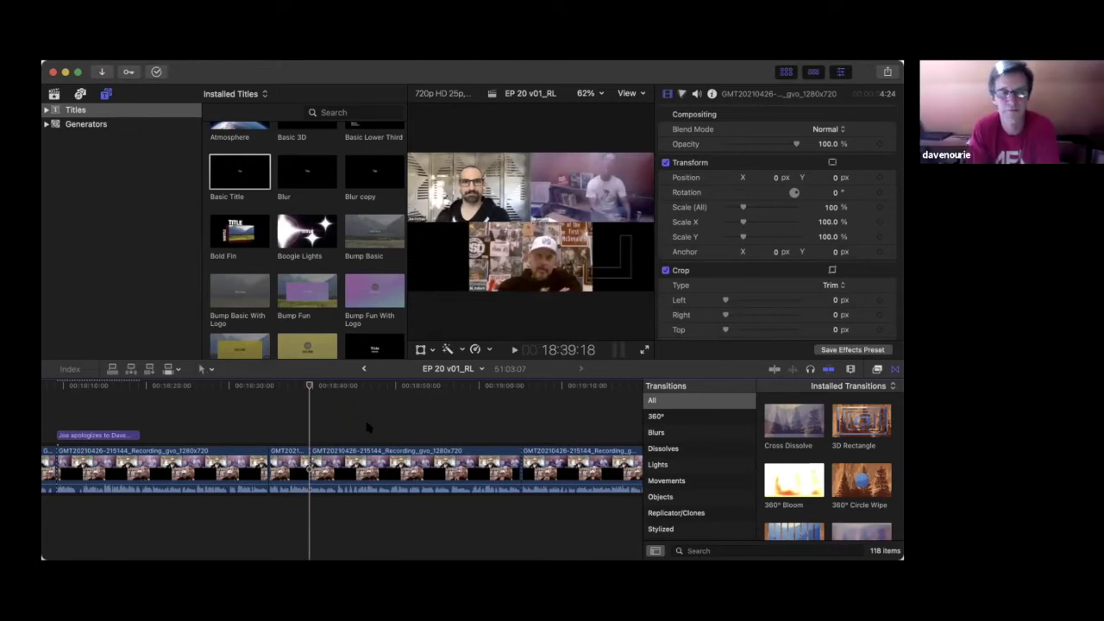
# - Play on from the last cut and split the clip at 18:42:22
pyautogui.press('space')
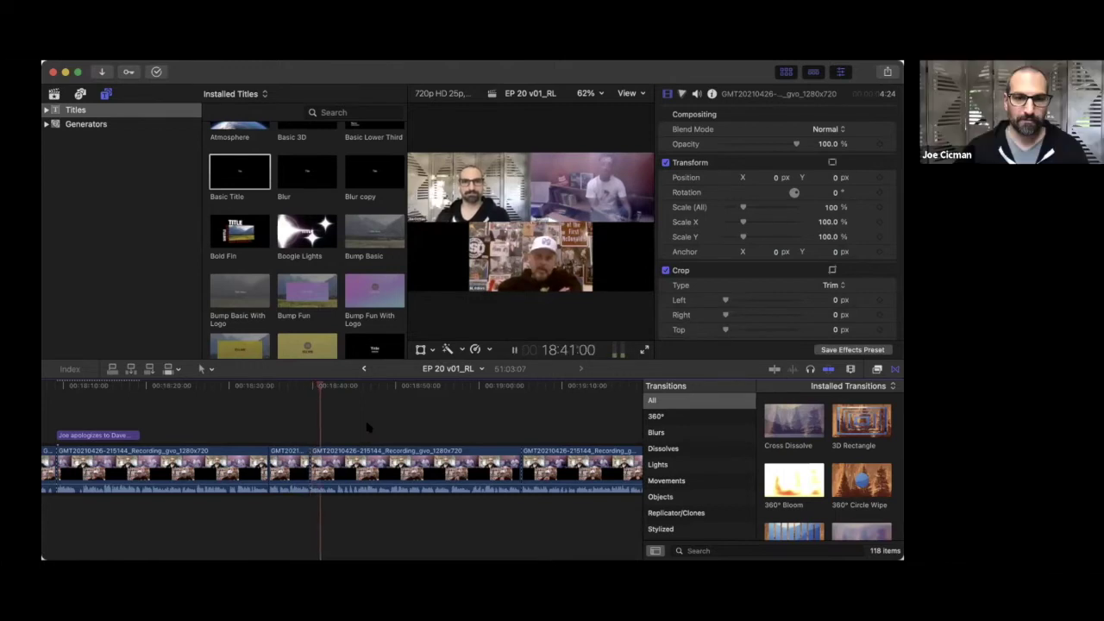
pyautogui.press('space')
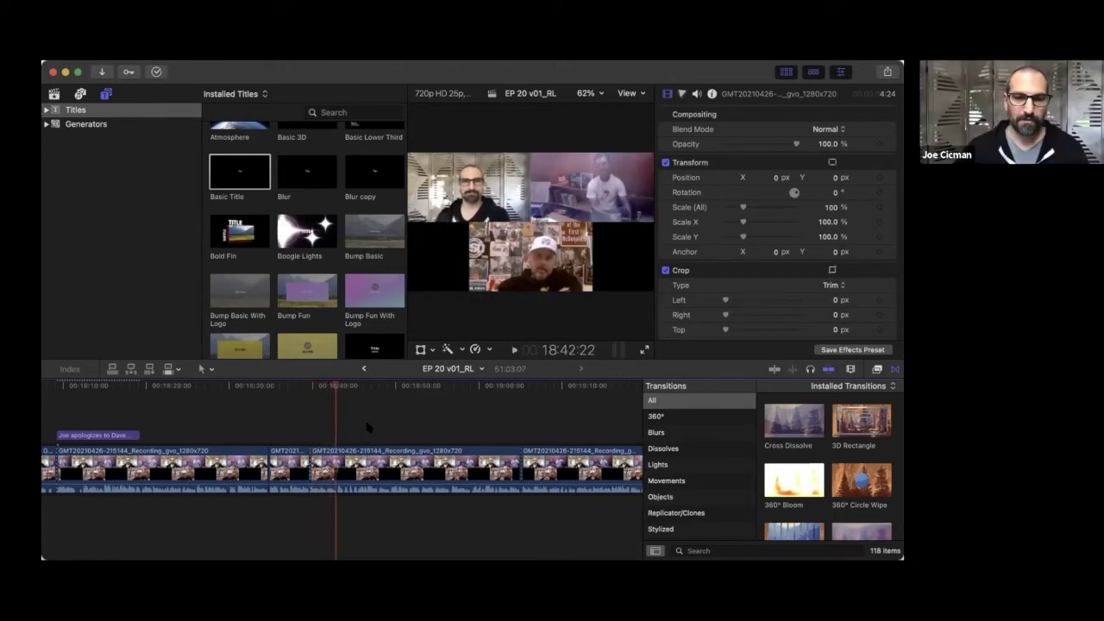
pyautogui.click(336, 466)
pyautogui.press('a')
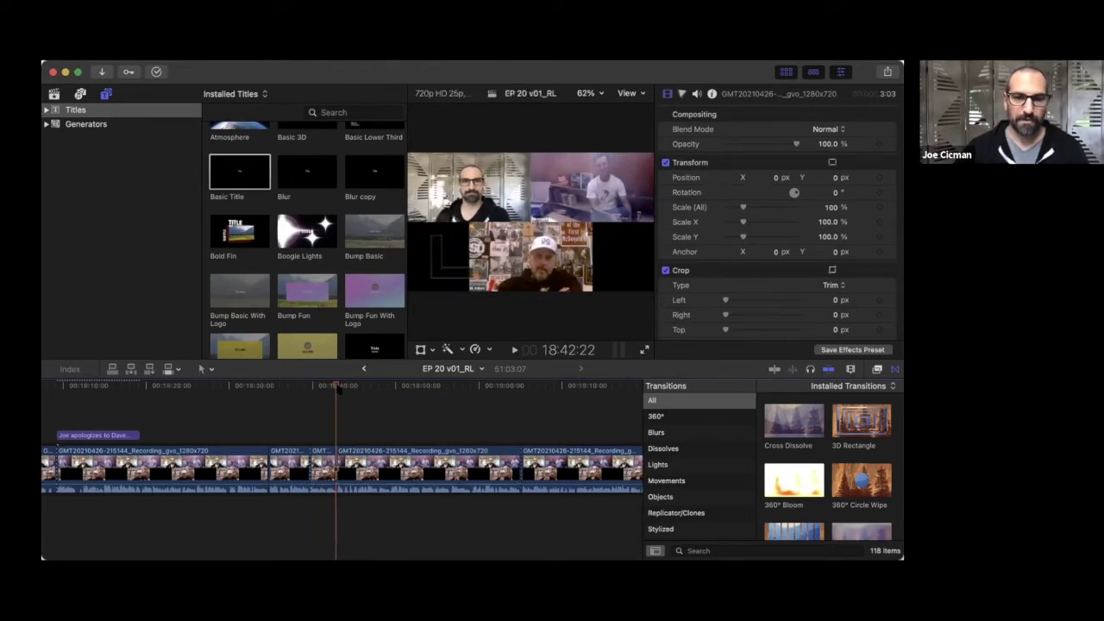
# - Review the passage around the two cuts, then delete the two consecutive clips that start at 18:39:19
pyautogui.click(298, 386)
pyautogui.press('space')
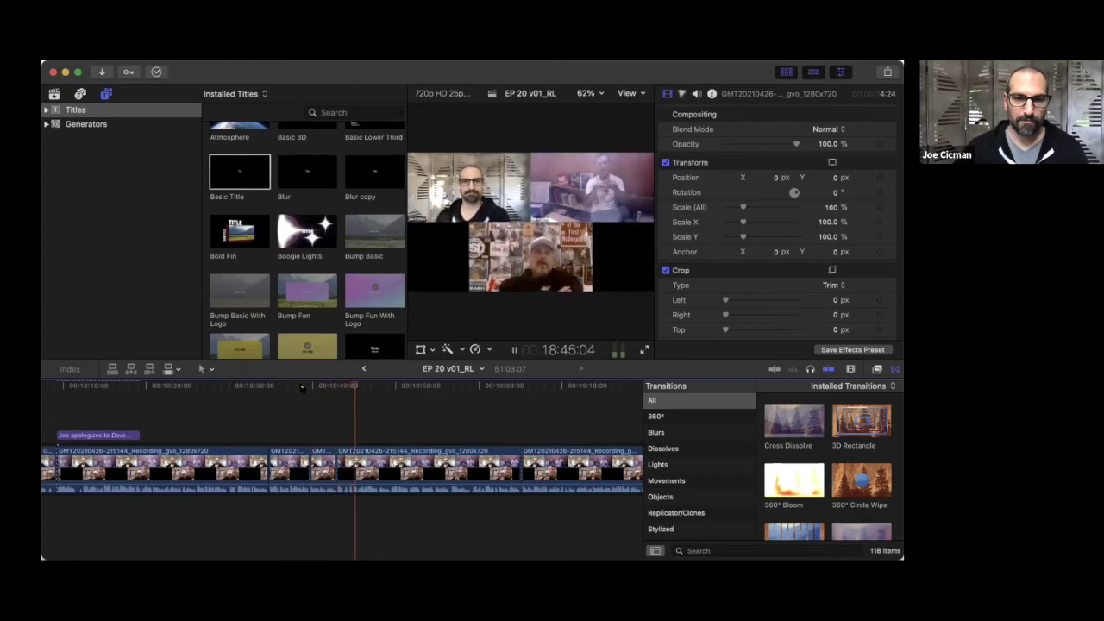
pyautogui.press('space')
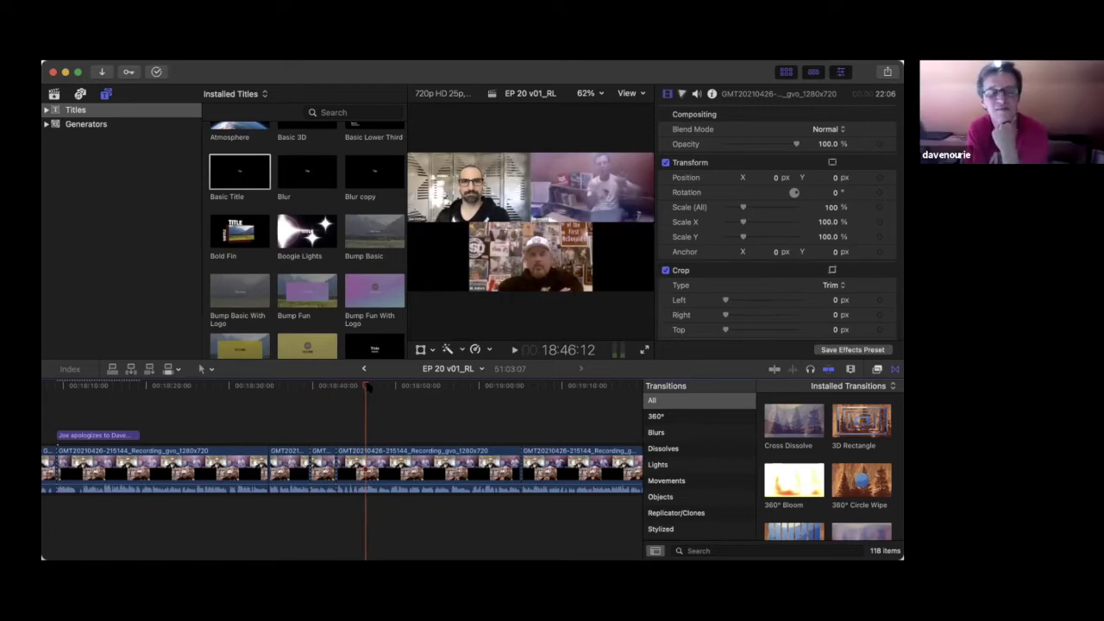
pyautogui.moveTo(366, 387); pyautogui.dragTo(311, 403)
pyautogui.press('Delete')
pyautogui.click(366, 488)
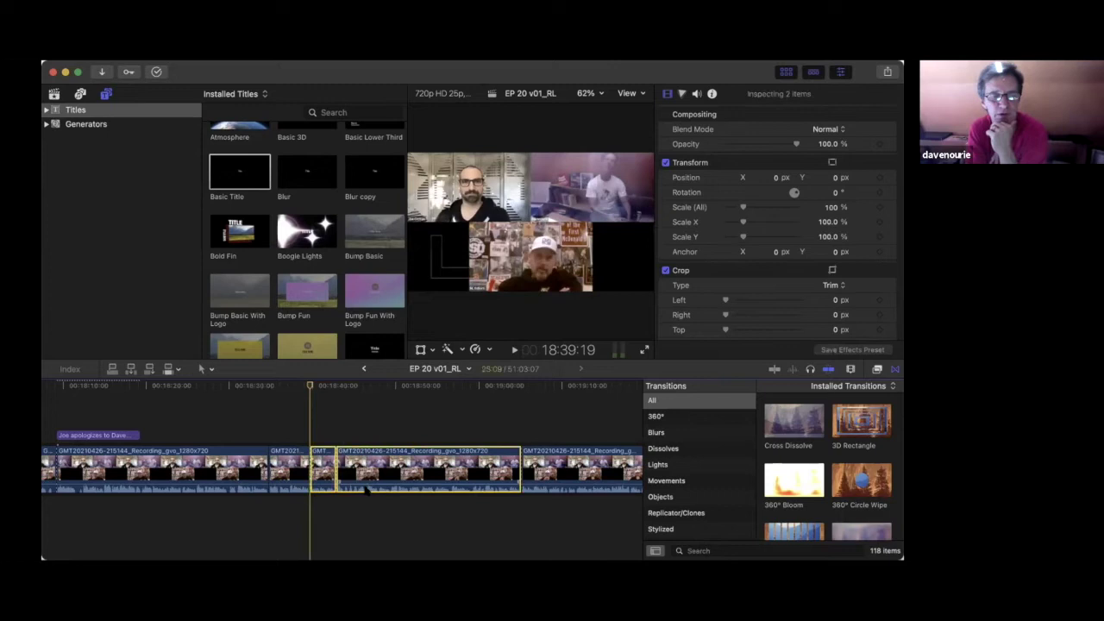
# - Play across the join at 18:39:19 and cut the following clip at about 18:55
pyautogui.click(292, 423)
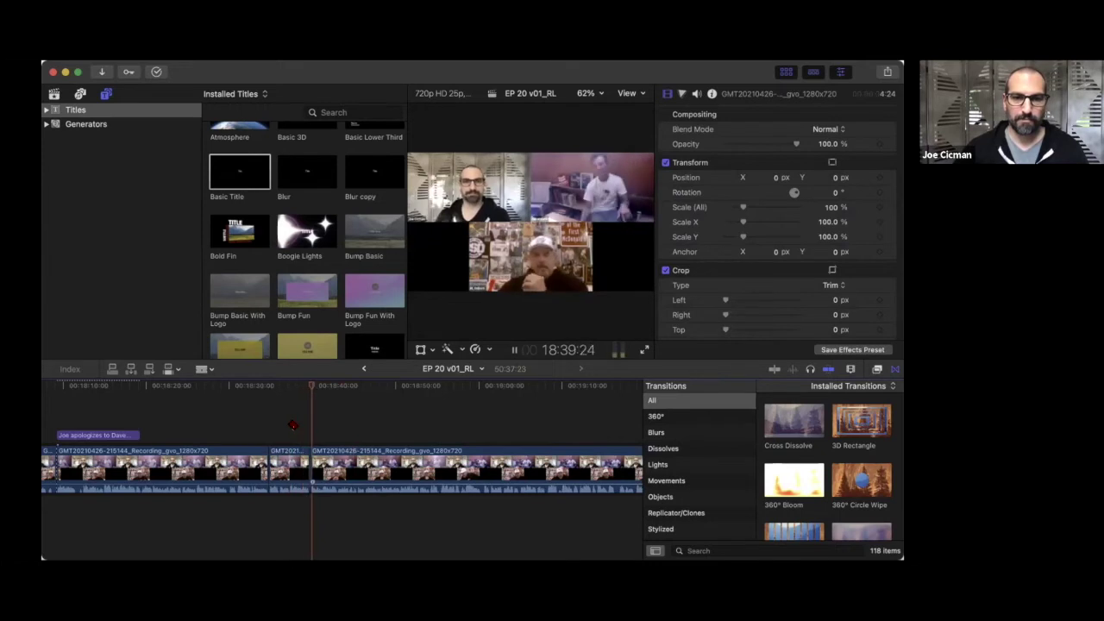
pyautogui.hscroll(3, 392, 413)
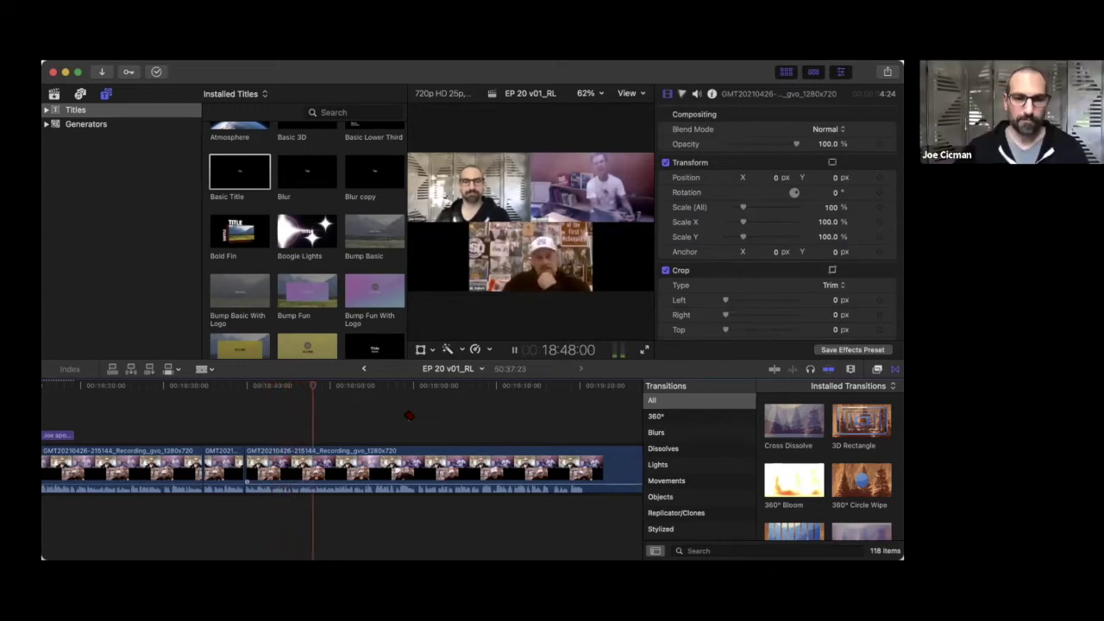
pyautogui.hscroll(2, 409, 416)
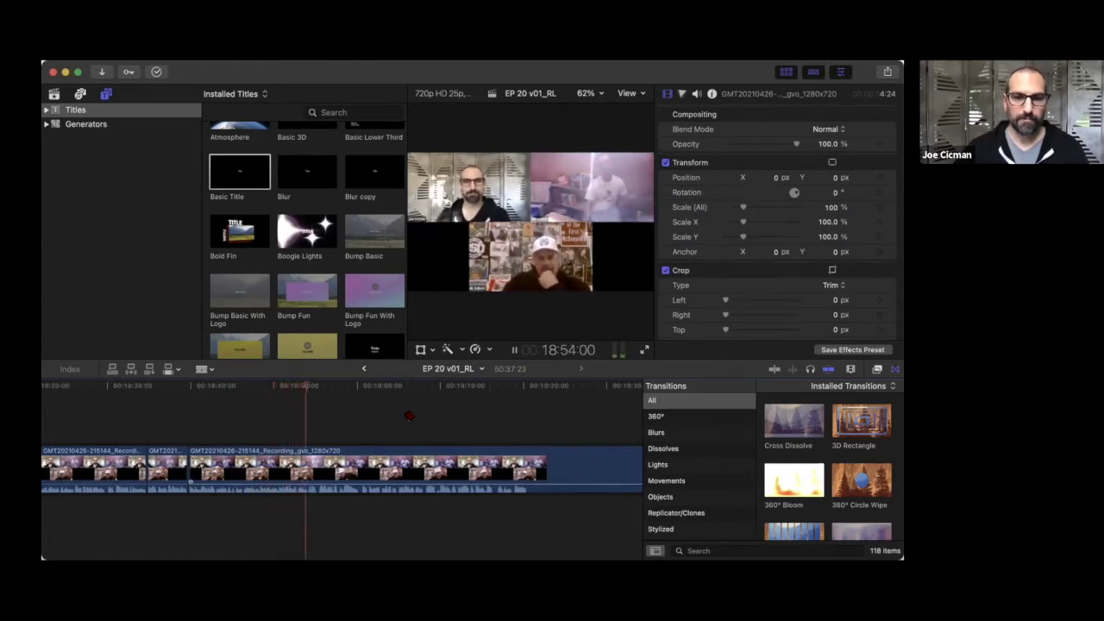
pyautogui.press('space')
pyautogui.press('super+b')
# - Play on from the 18:55 cut and split the clip at 19:08:06
pyautogui.press('space')
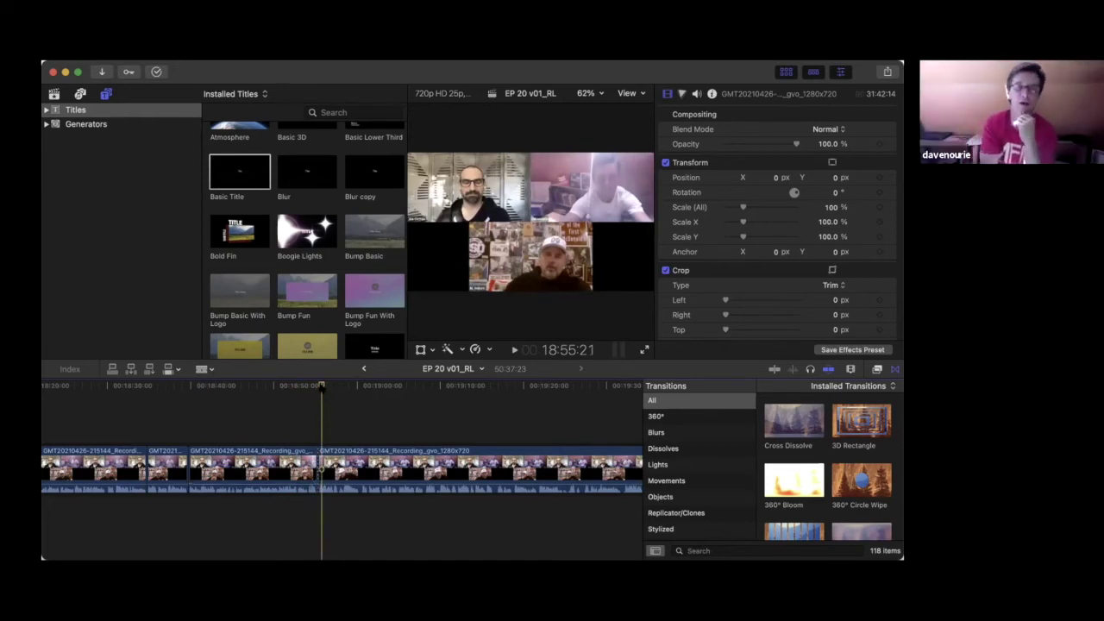
pyautogui.press('space')
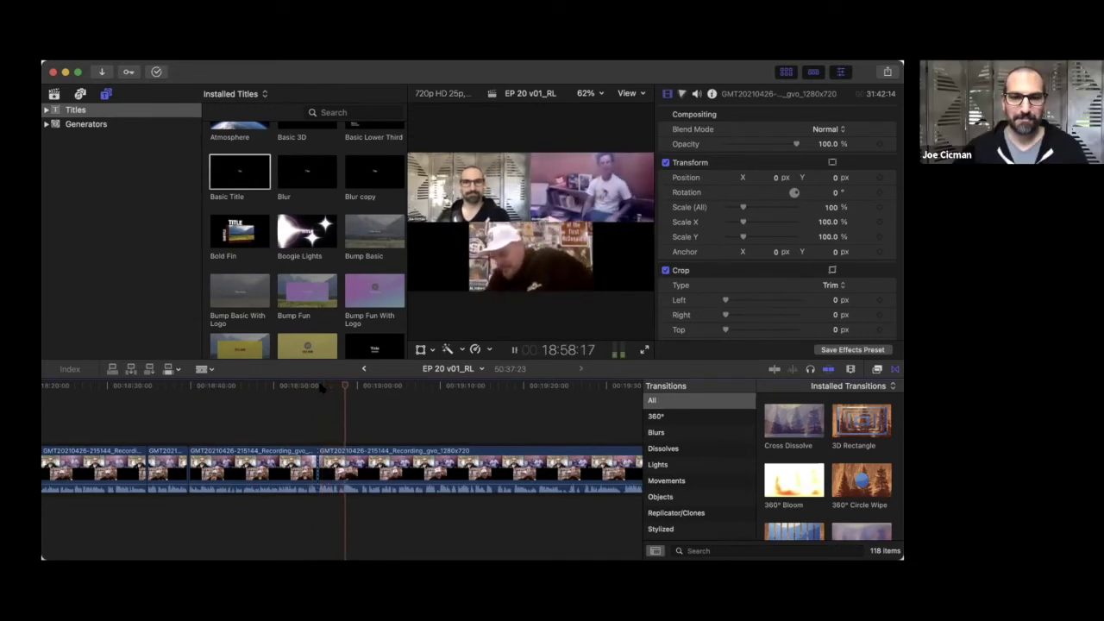
pyautogui.hscroll(2, 326, 405)
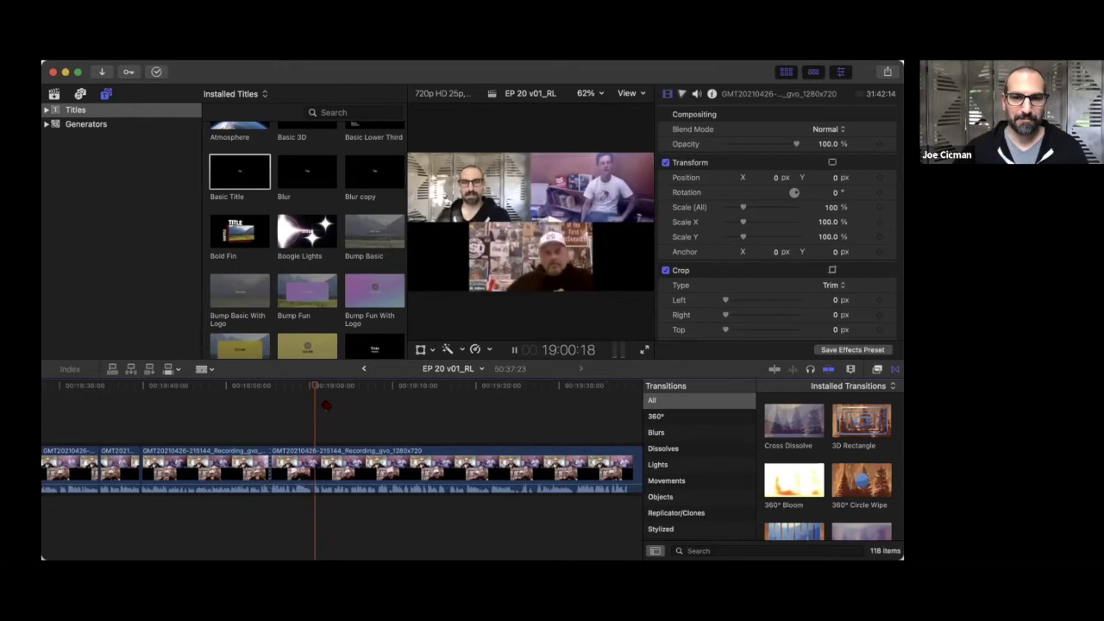
pyautogui.hscroll(3, 326, 405)
pyautogui.hscroll(2, 326, 406)
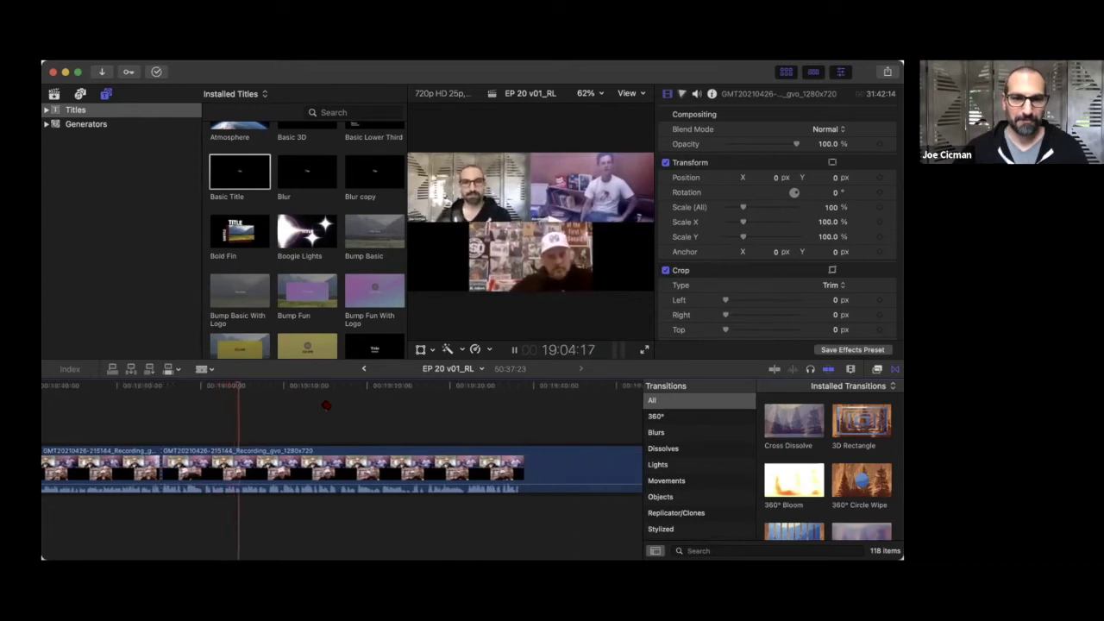
pyautogui.hscroll(2, 326, 406)
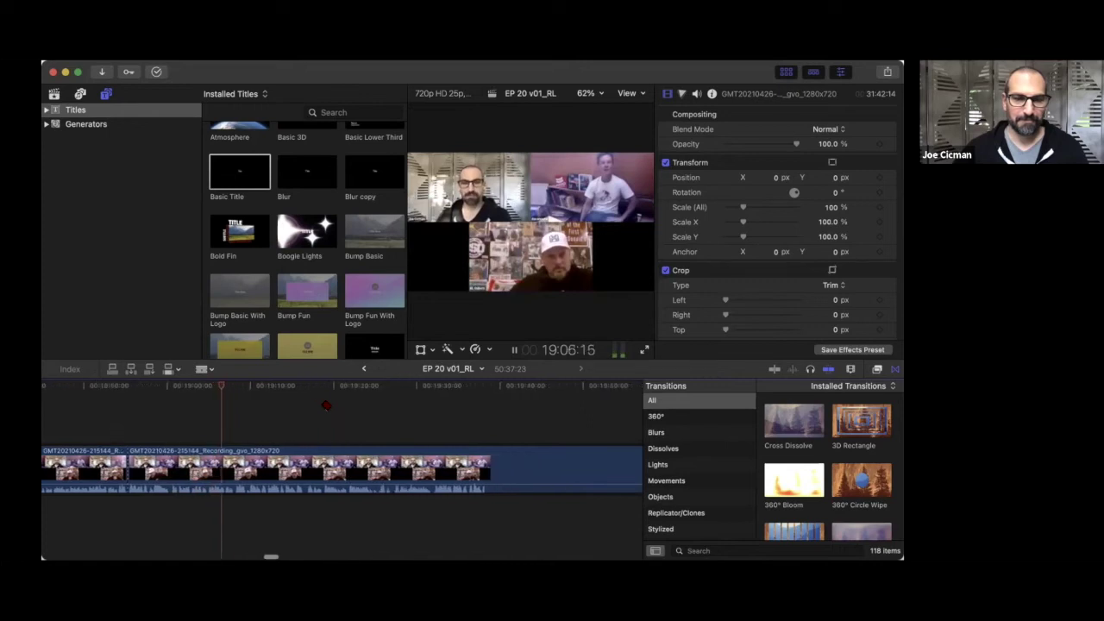
pyautogui.press('space')
pyautogui.press('super+v')
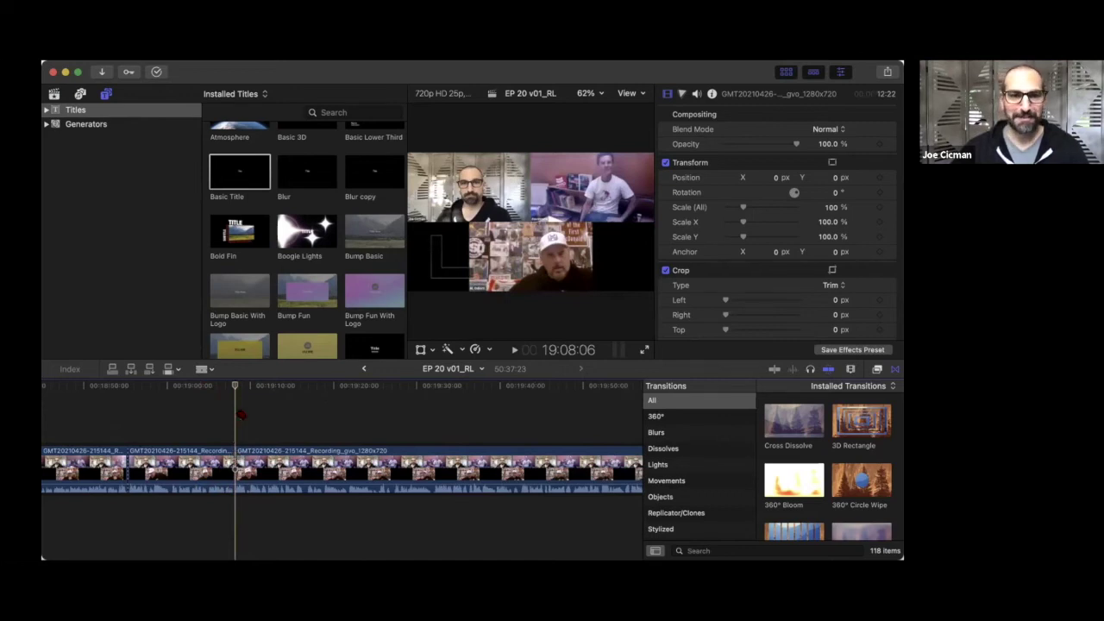
# - Play on from the 19:08:06 cut and split the clip at 19:16:15
pyautogui.hscroll(3, 233, 391)
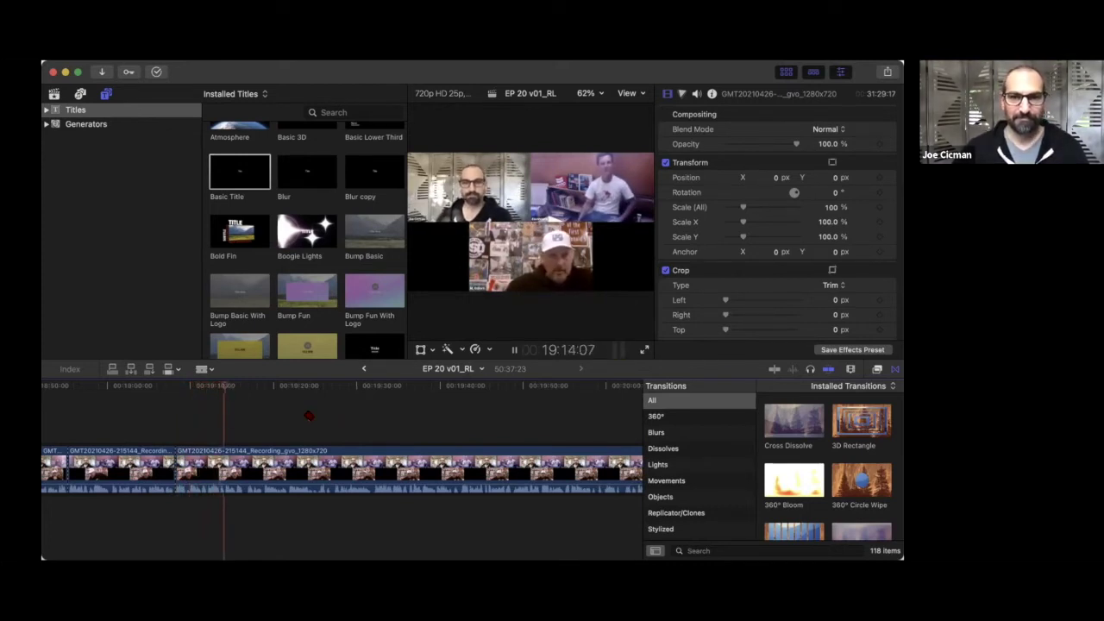
pyautogui.press('space')
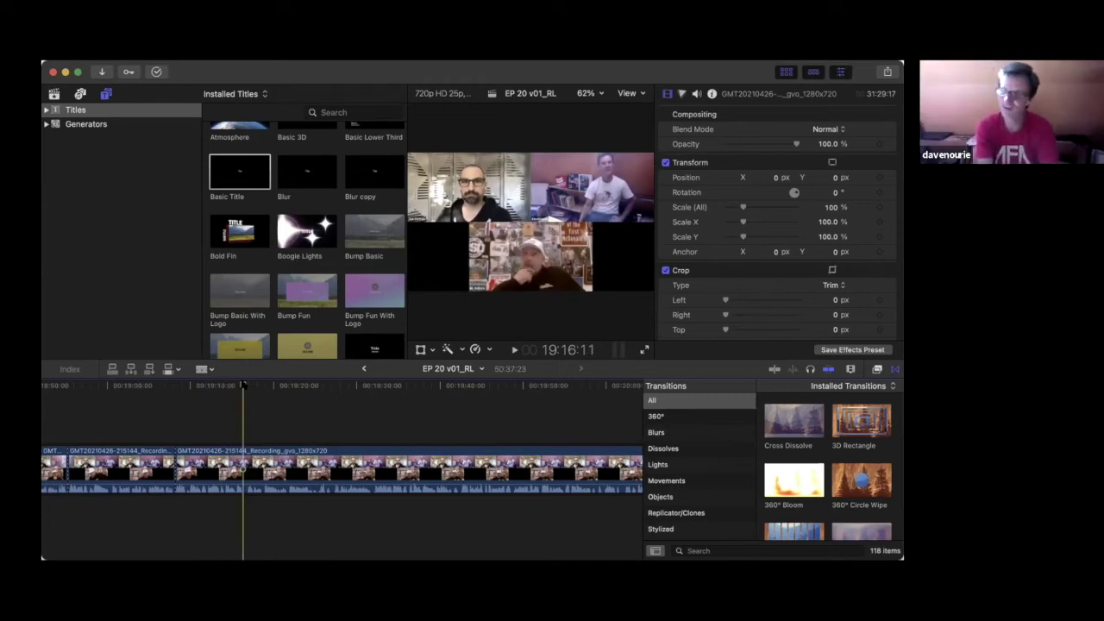
pyautogui.click(245, 386)
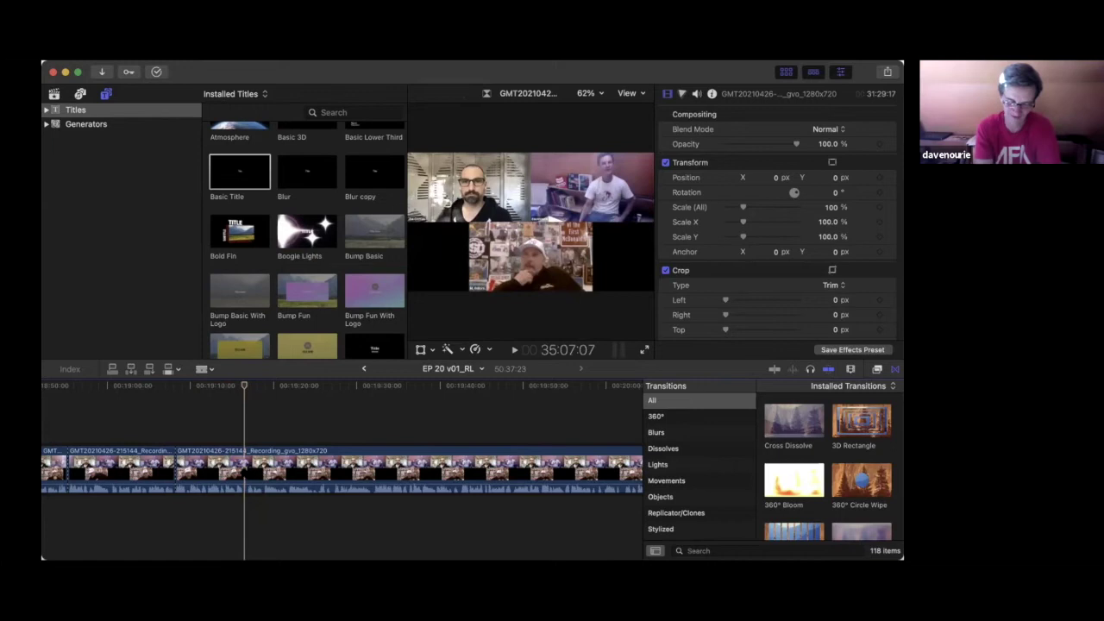
pyautogui.press('super+b')
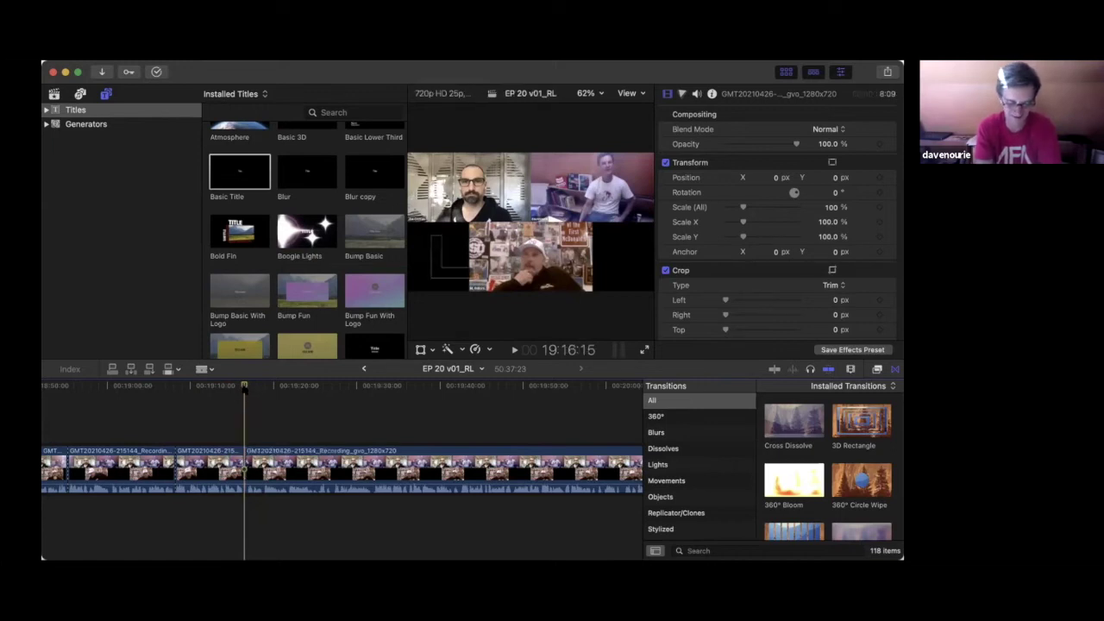
# - Add a Basic Title above the clip starting at 19:08:06 with the text "Oh - you really are"
pyautogui.moveTo(254, 185); pyautogui.dragTo(207, 420)
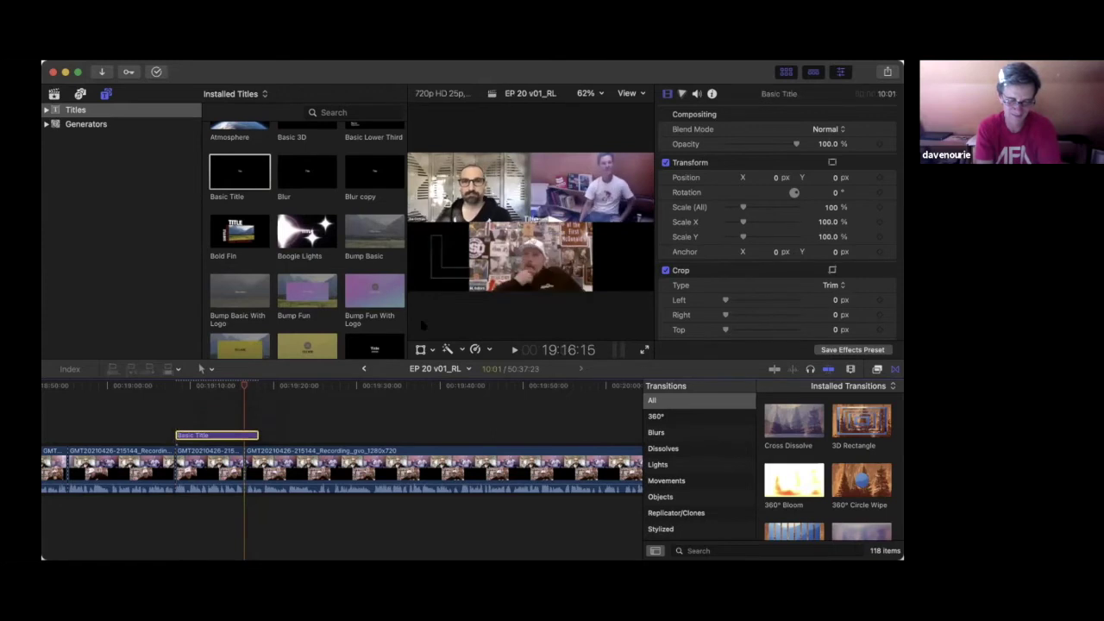
pyautogui.tripleClick(709, 158)
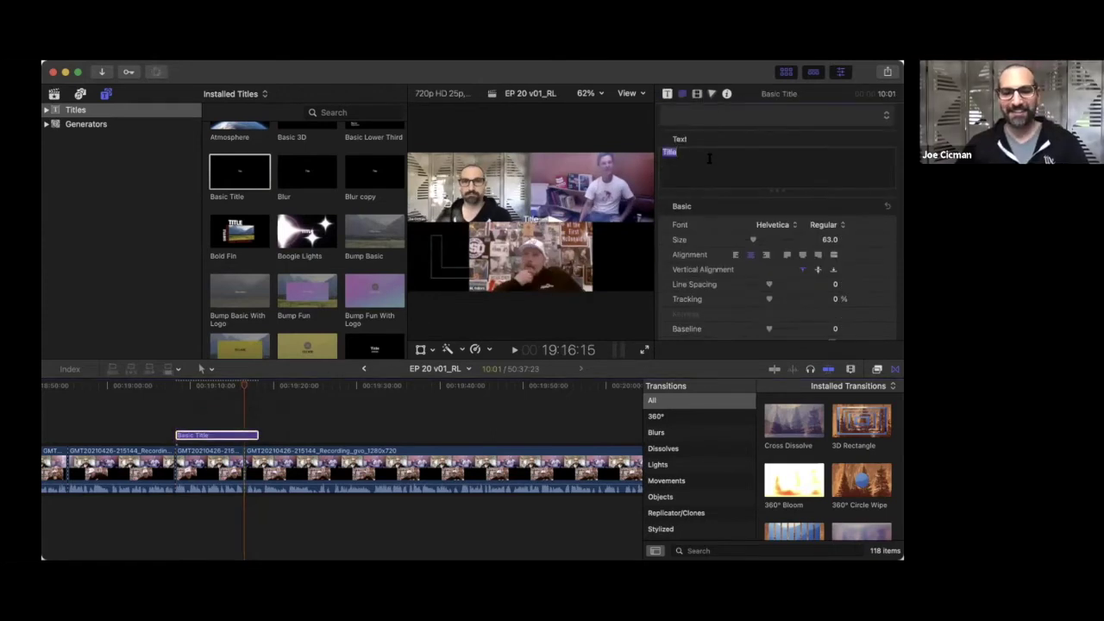
pyautogui.write('Oh - you really are')
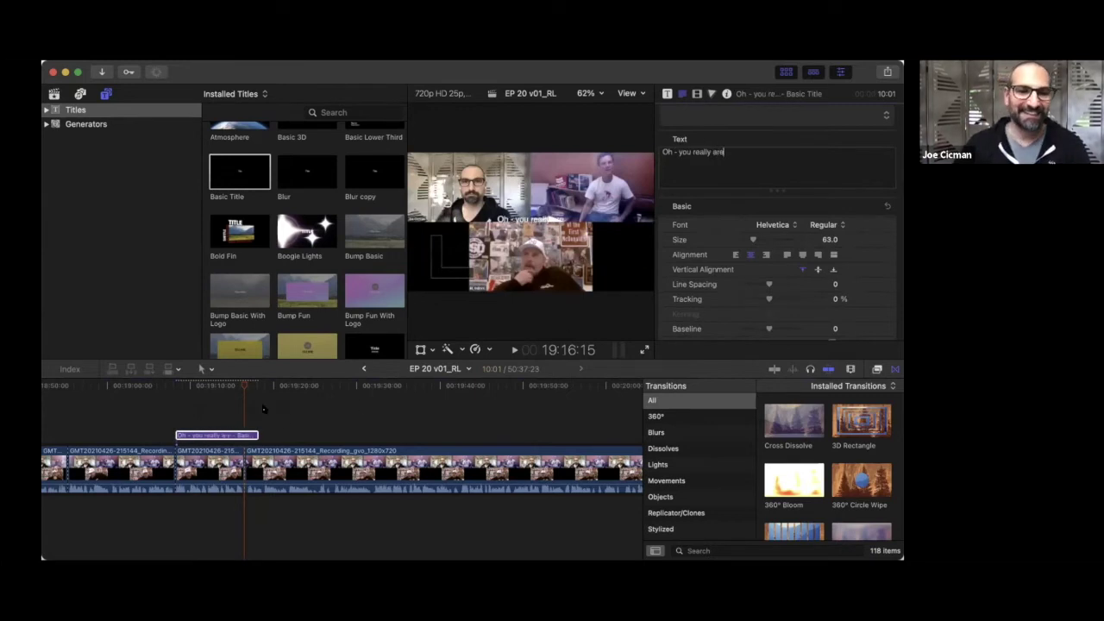
# - Play on from the 19:16:15 cut and split the recording at about 19:22 and 19:32
pyautogui.press('space')
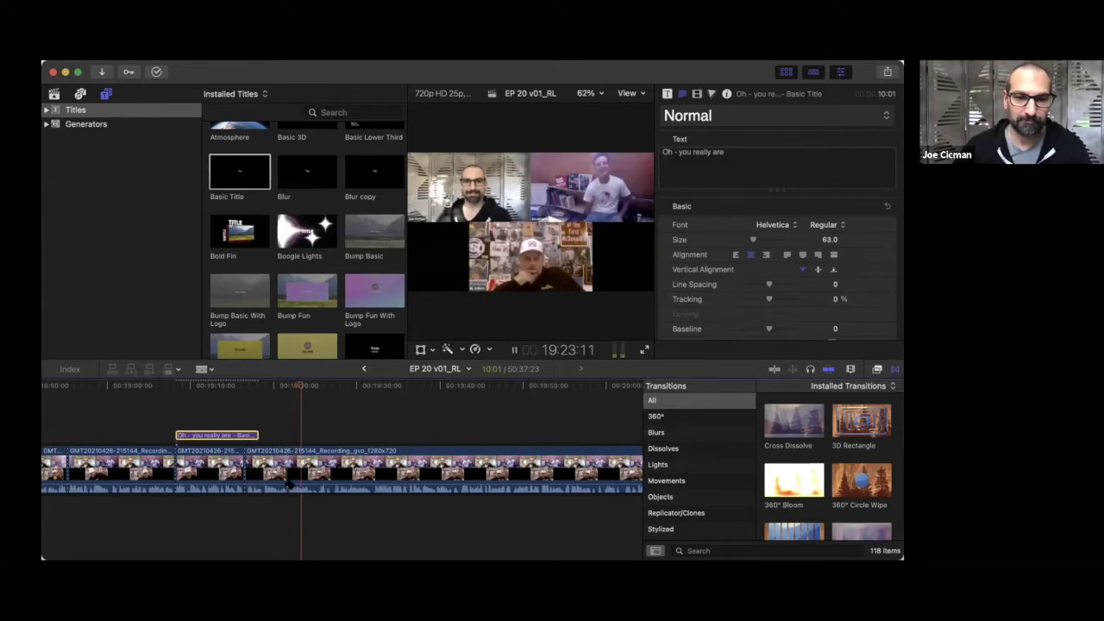
pyautogui.click(279, 509)
pyautogui.hscroll(5, 290, 481)
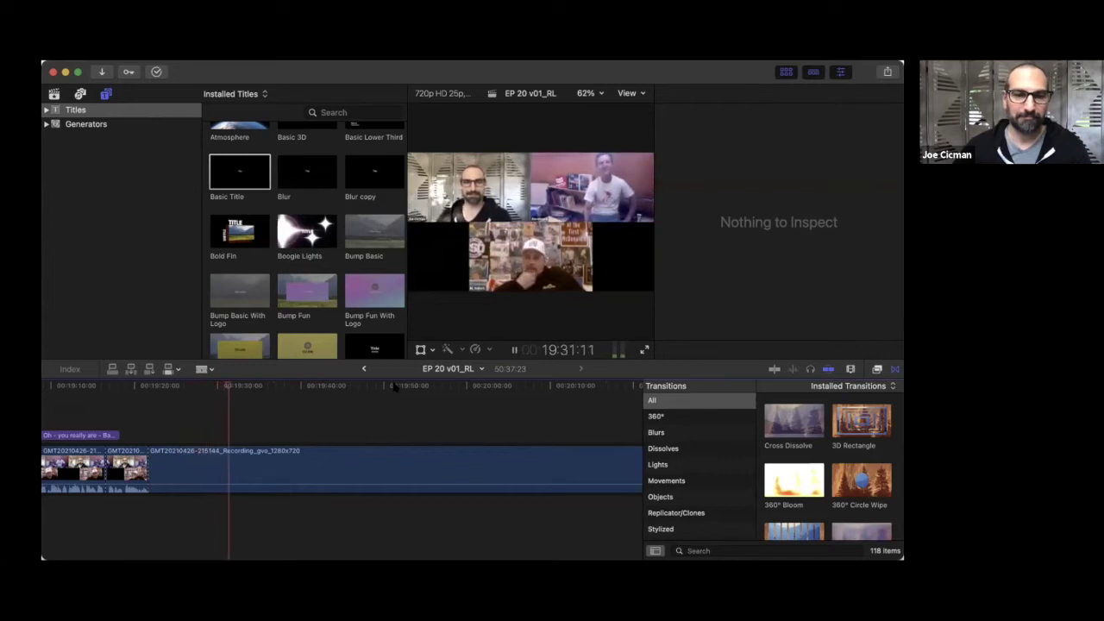
pyautogui.press('space')
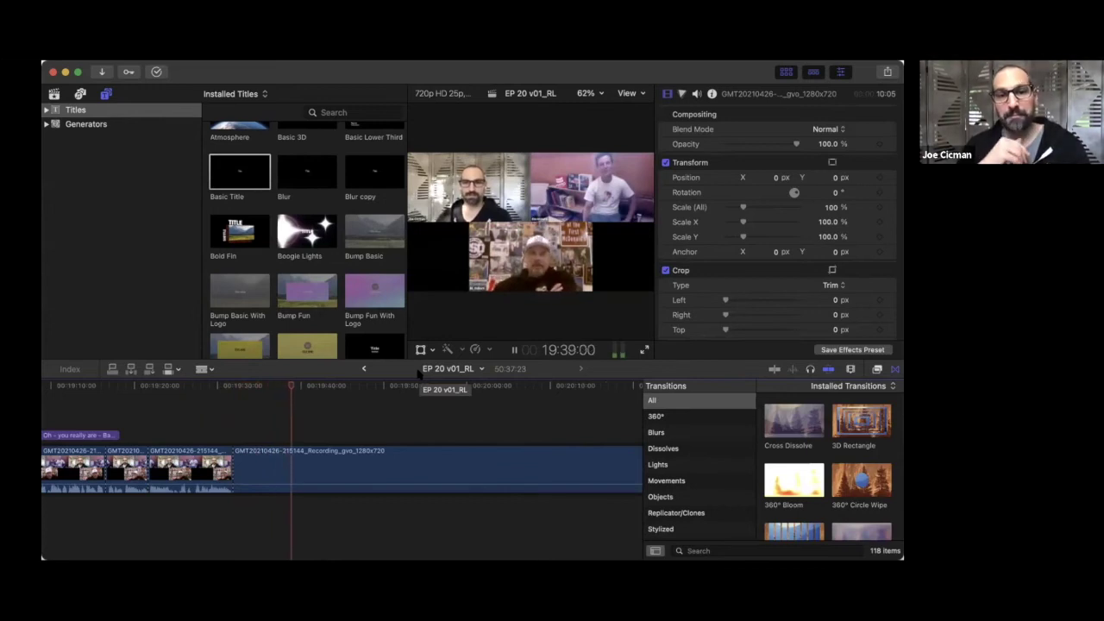
# - Continue playback from the 19:32 cut and split the recording at about 19:42 and 19:49
pyautogui.press('space')
pyautogui.press('space')
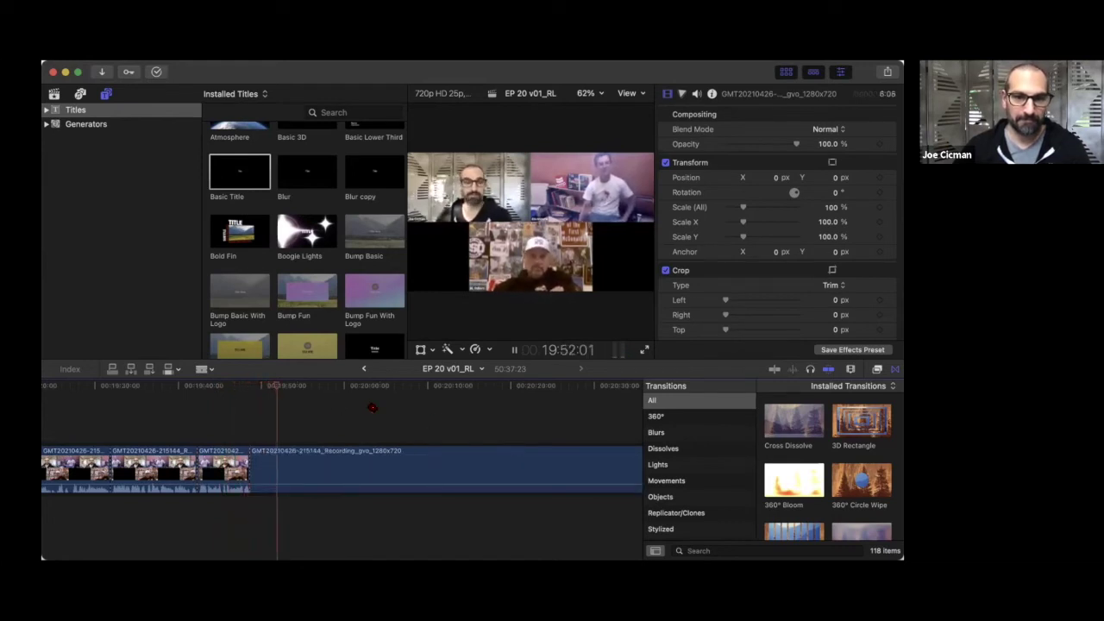
pyautogui.hscroll(2, 372, 408)
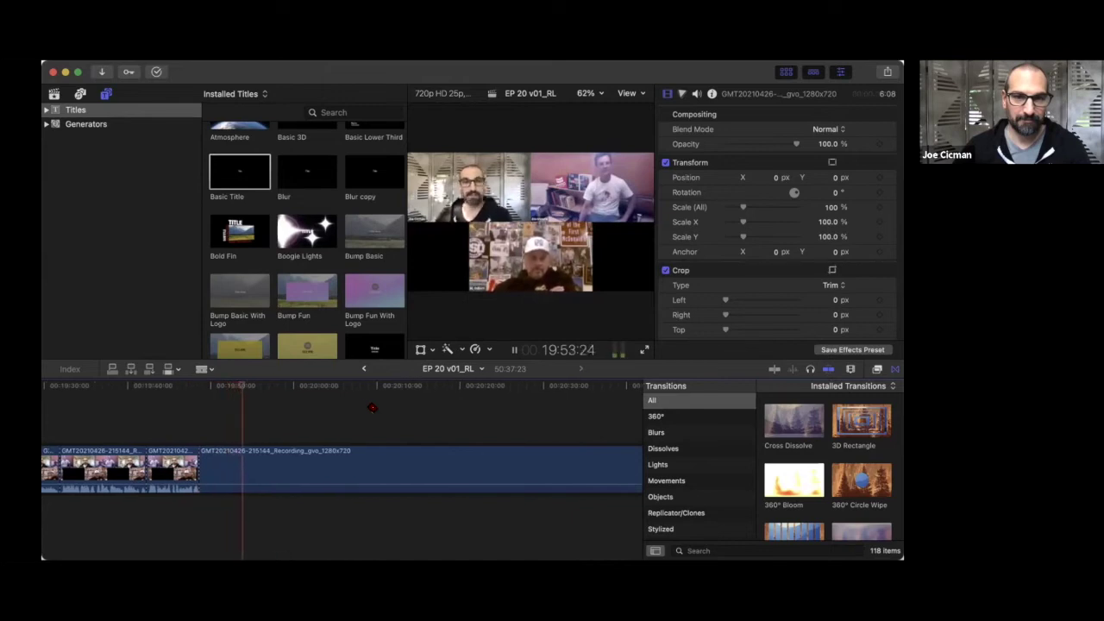
# - Play on from the 19:49 cut and split the recording at about 19:59 and at 20:11:08
pyautogui.press('space')
pyautogui.press('space')
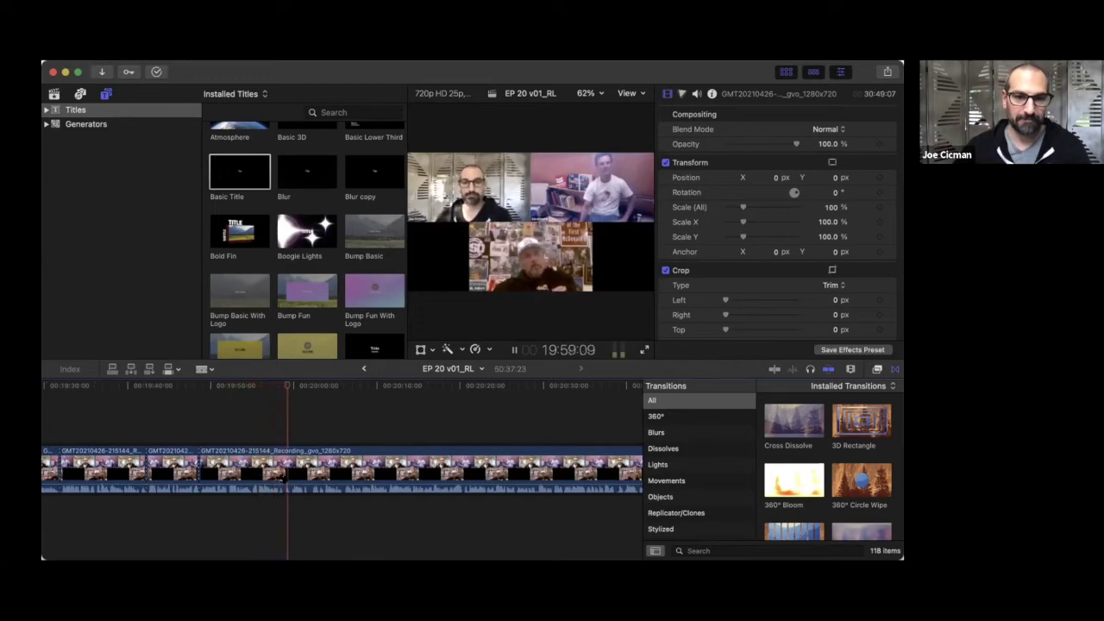
pyautogui.press('super+b')
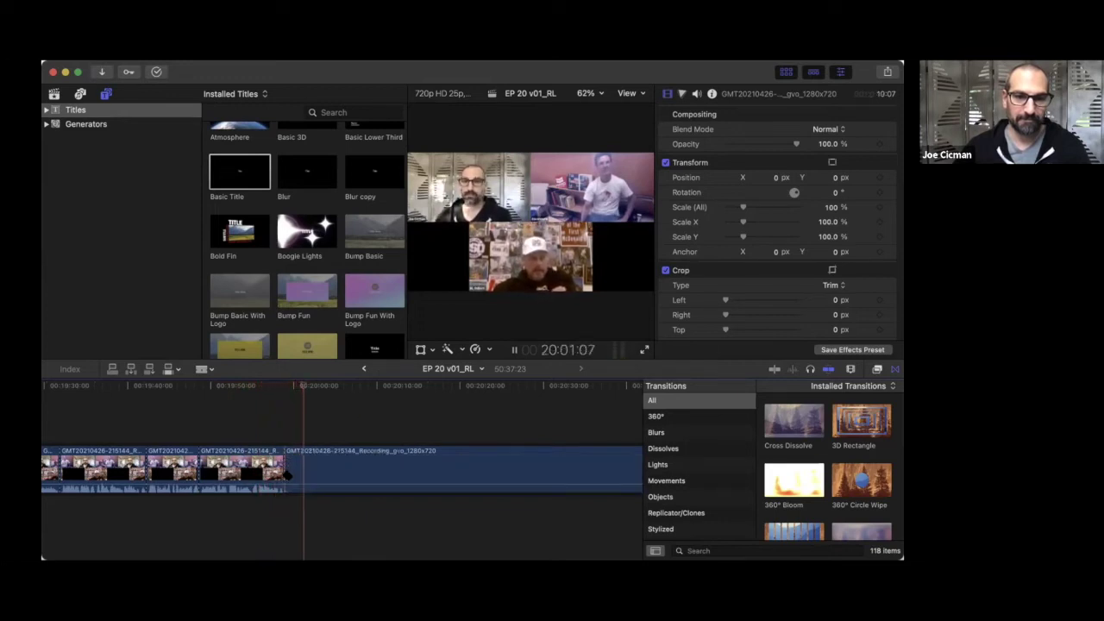
pyautogui.hscroll(3, 416, 419)
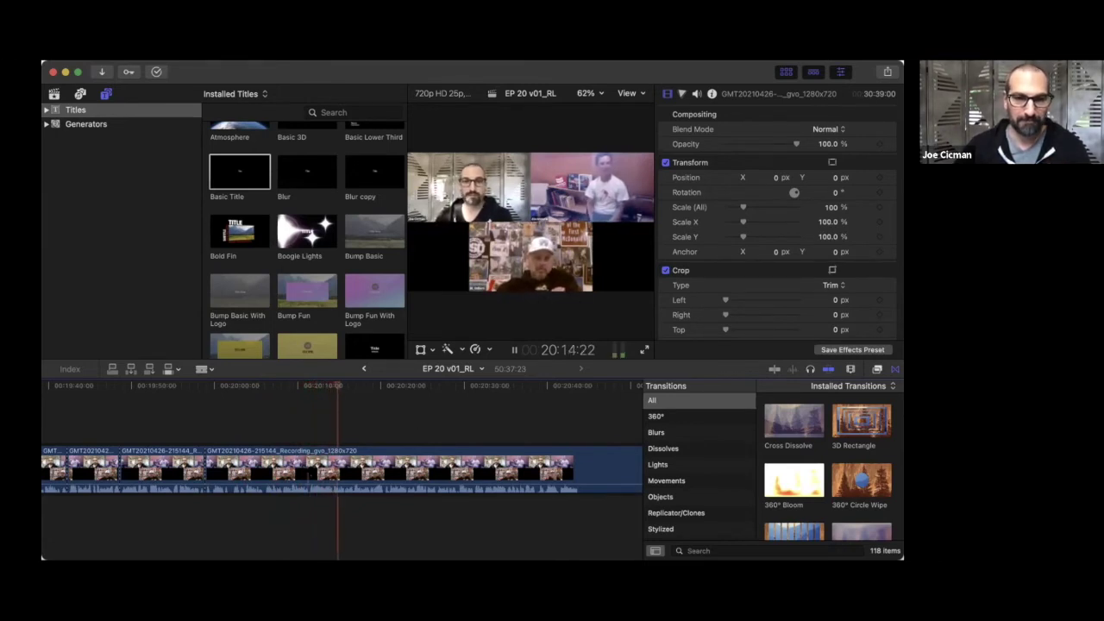
pyautogui.click(309, 424)
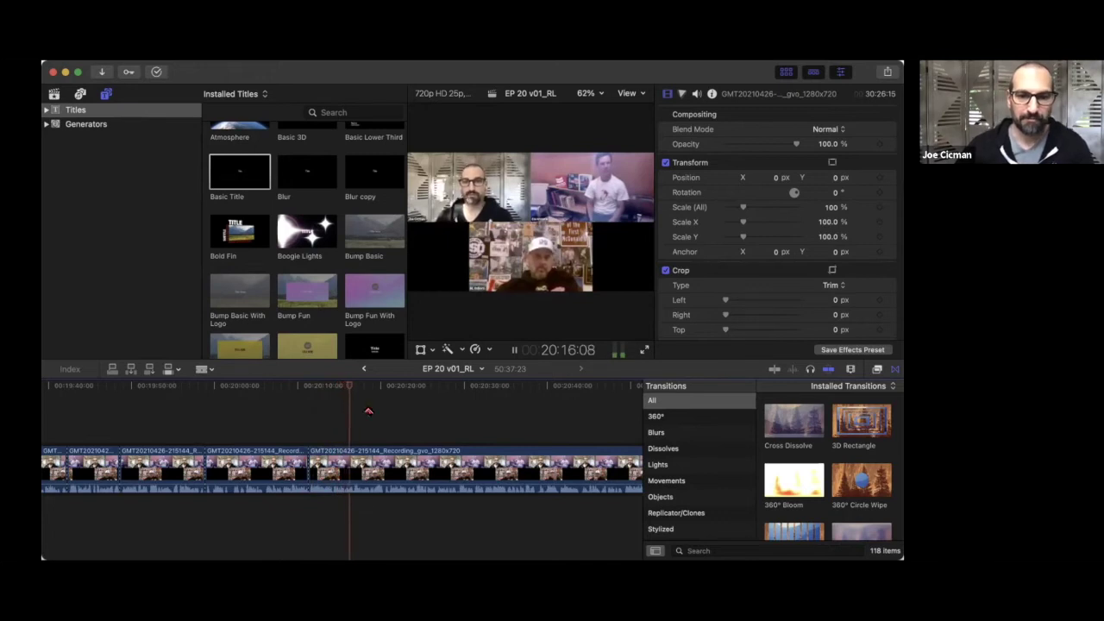
# - Cut the recording at about 20:16 and delete the passage between 20:11:08 and that cut
pyautogui.hscroll(3, 371, 418)
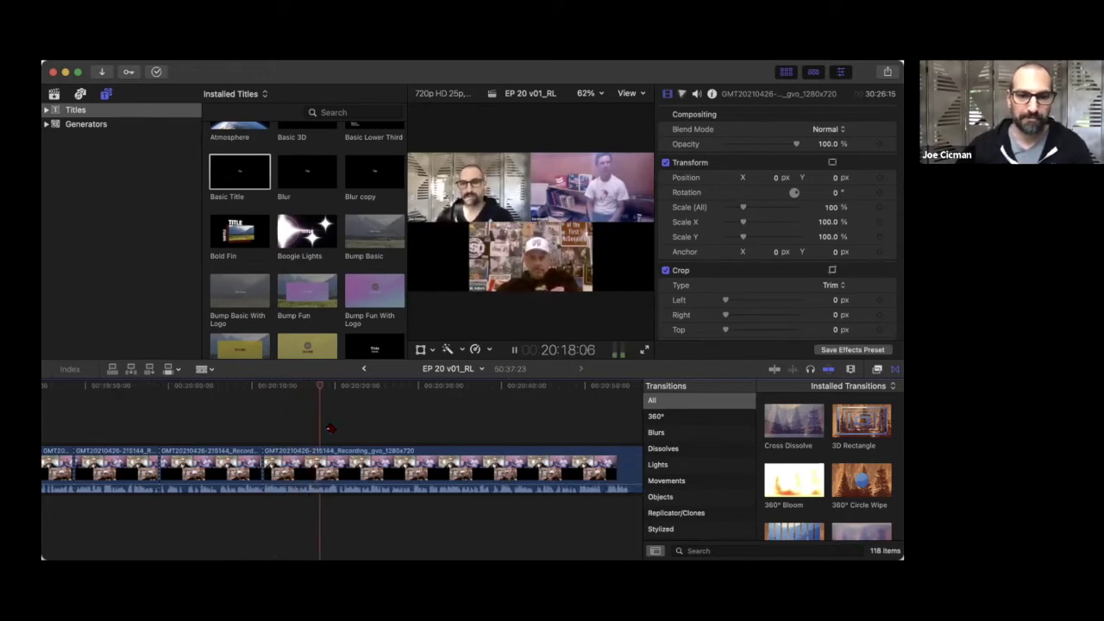
pyautogui.click(307, 427)
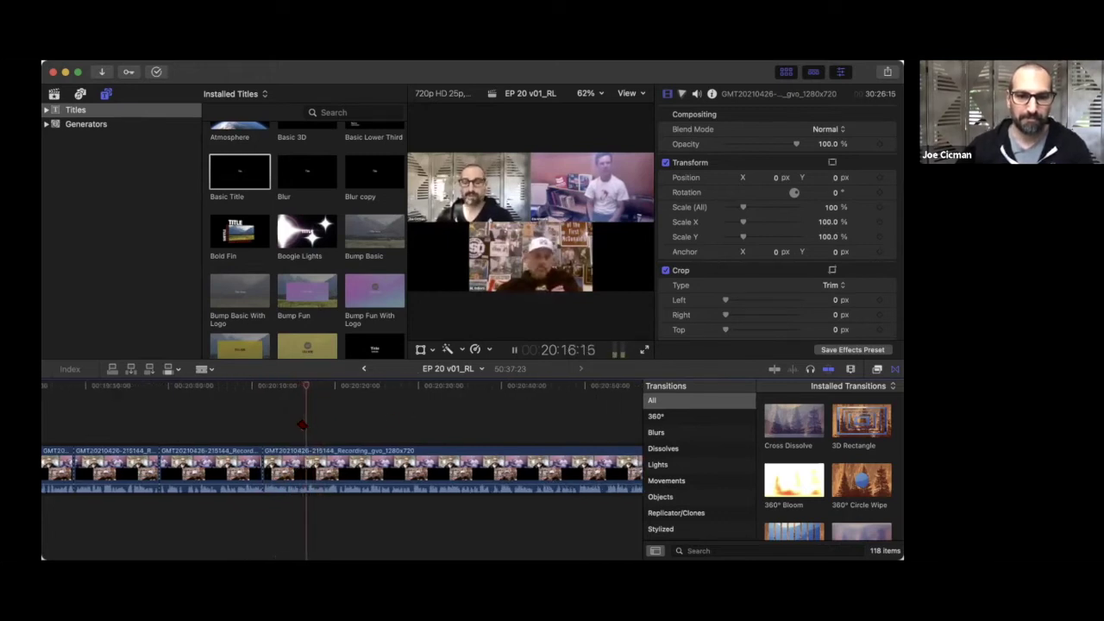
pyautogui.click(285, 463)
pyautogui.press('Up')
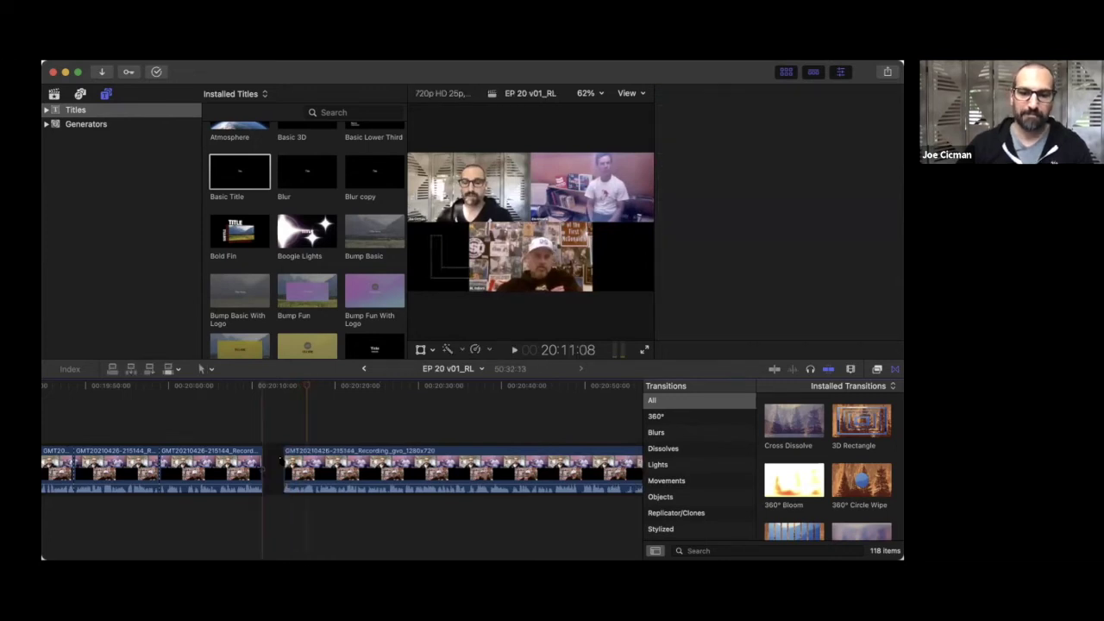
# - Play across the join at 20:11:08 and split the following clip at 20:23:24
pyautogui.press('space')
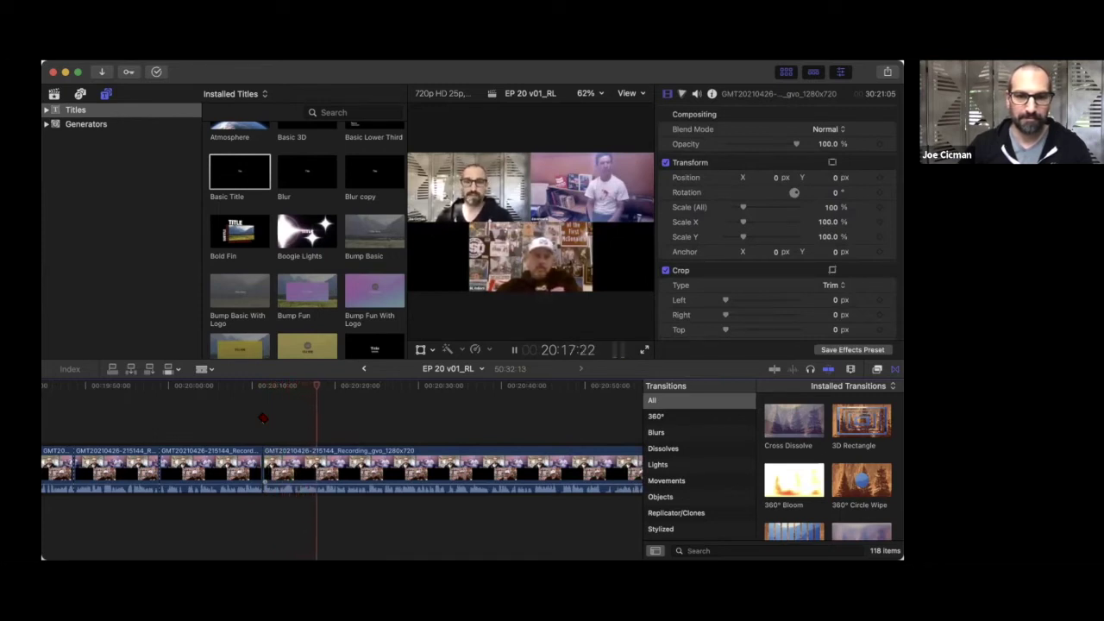
pyautogui.hscroll(5, 263, 418)
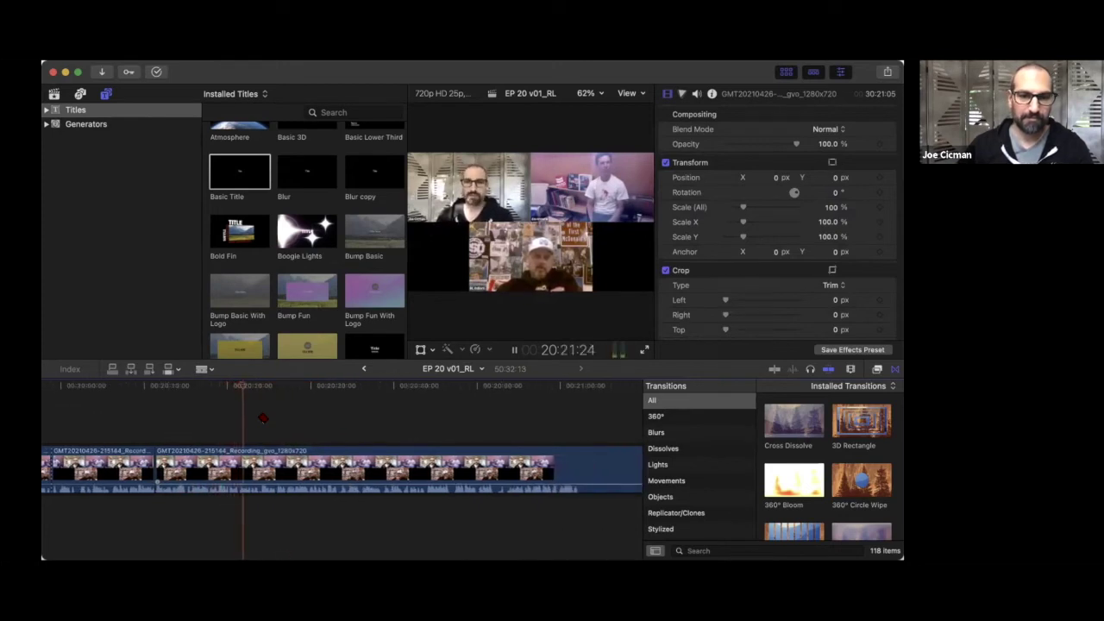
pyautogui.hscroll(2, 263, 419)
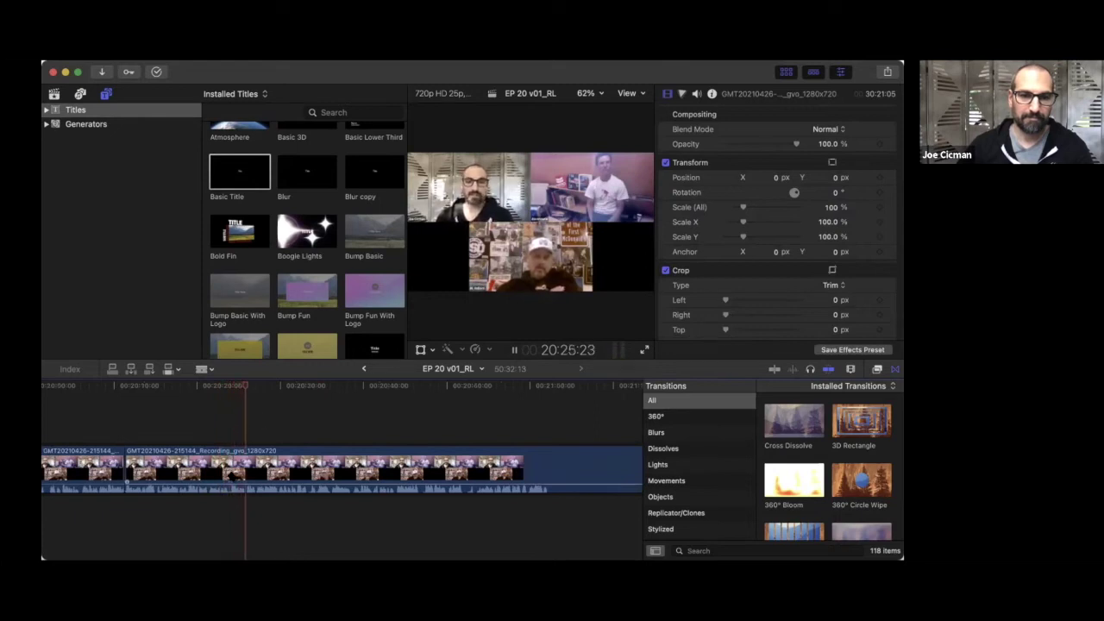
pyautogui.press('space')
pyautogui.press('space')
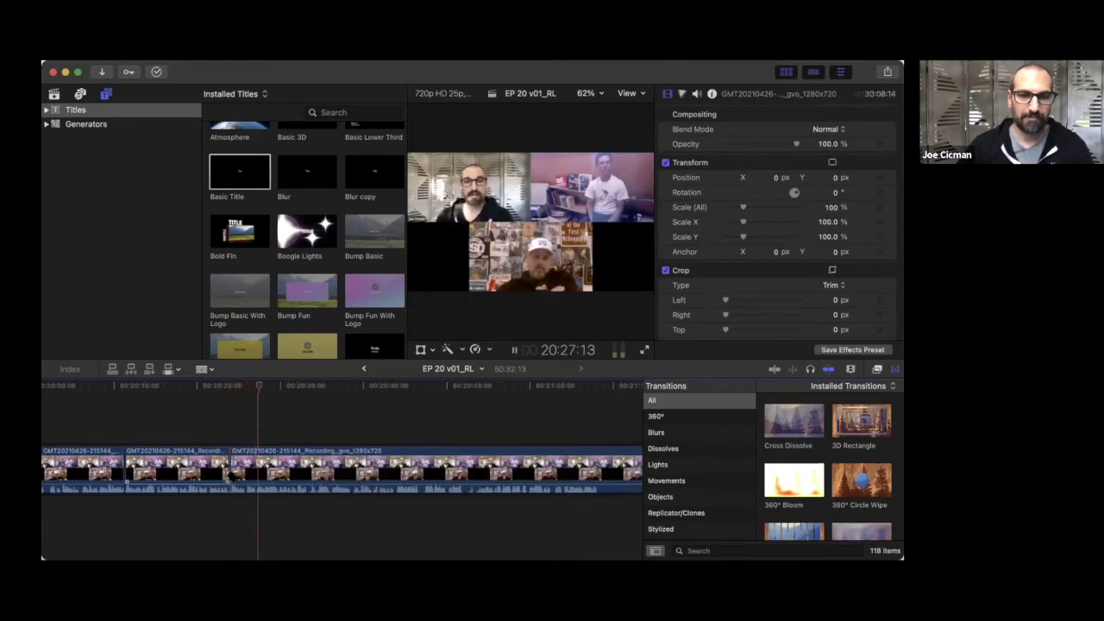
# - Split the recording at 20:33:09 and delete the passage between 20:23:24 and 20:33:09
pyautogui.hscroll(3, 231, 475)
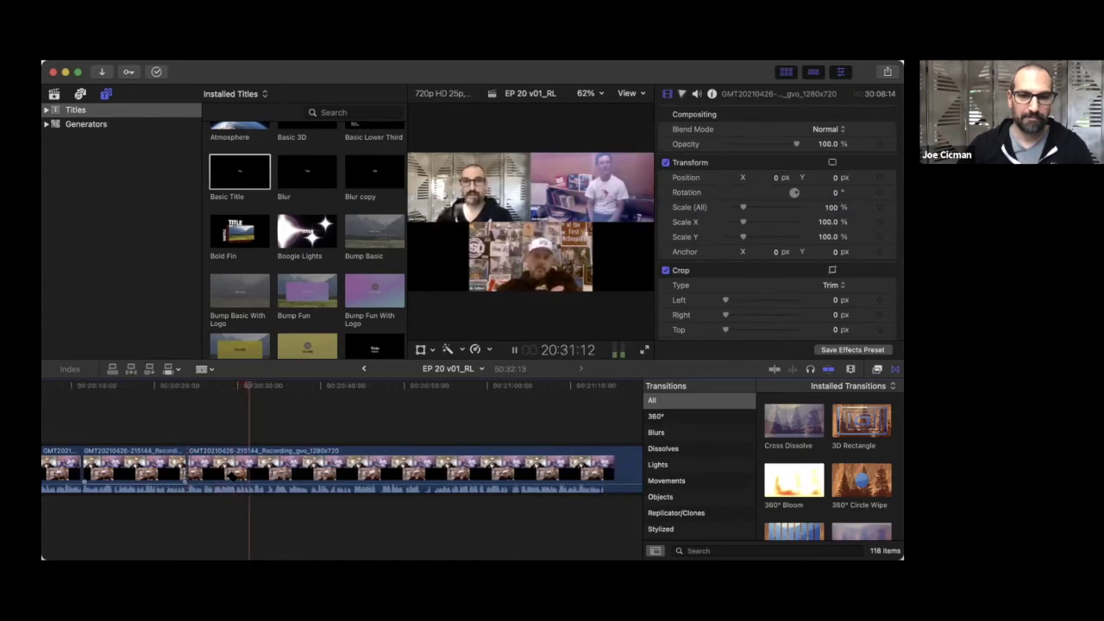
pyautogui.press('space')
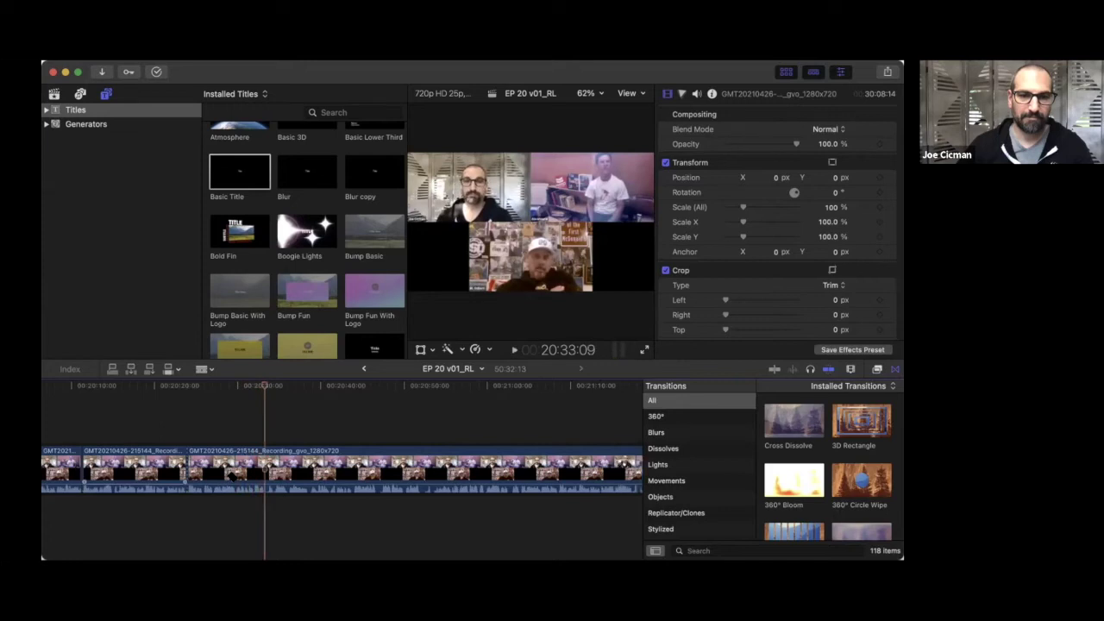
pyautogui.press('super+b')
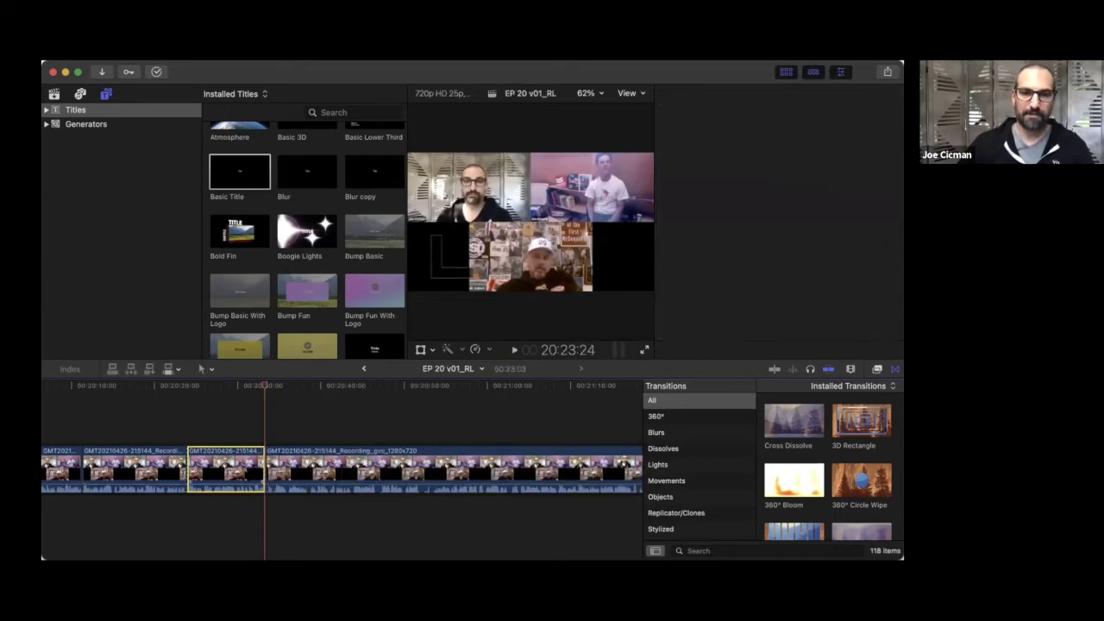
pyautogui.press('Delete')
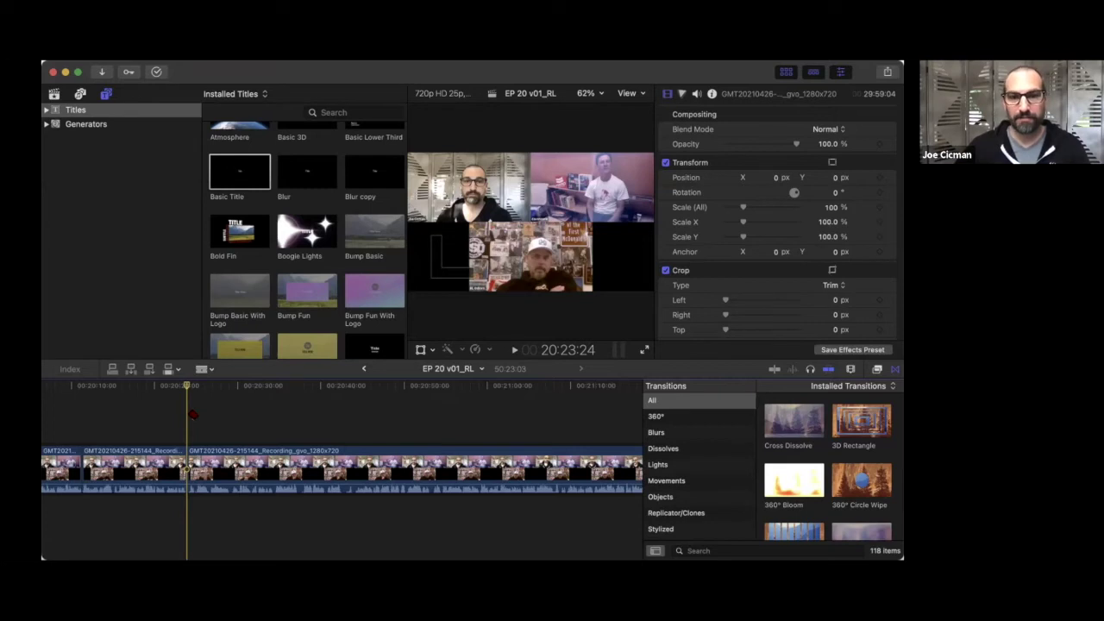
# - Play across the join at 20:23:24 and split the recording at about 20:29 and 20:37
pyautogui.press('space')
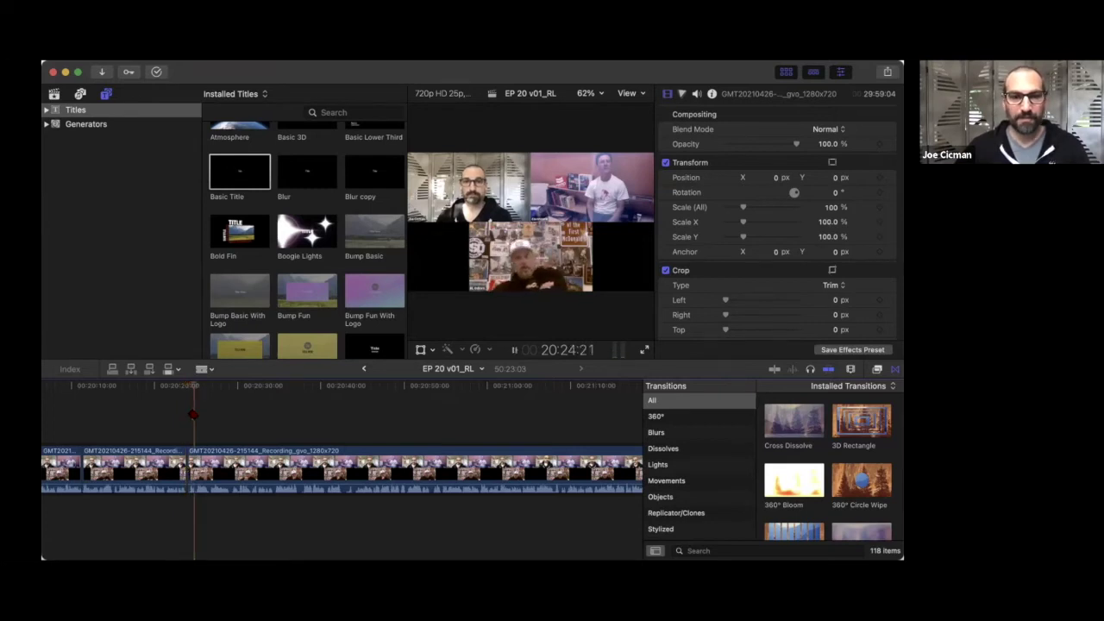
pyautogui.press('space')
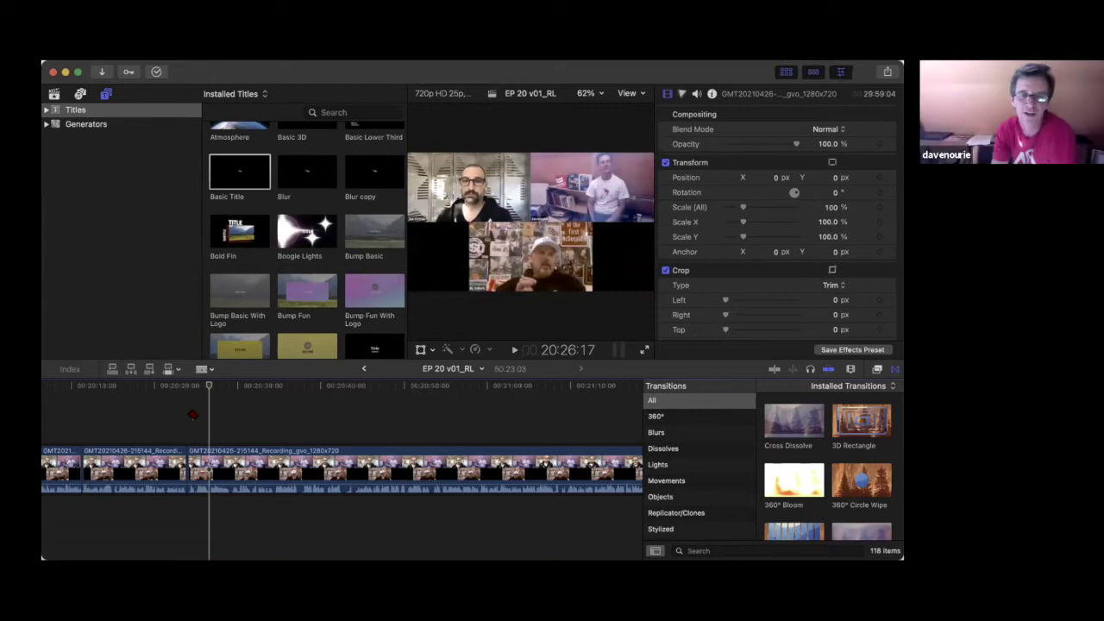
pyautogui.press('space')
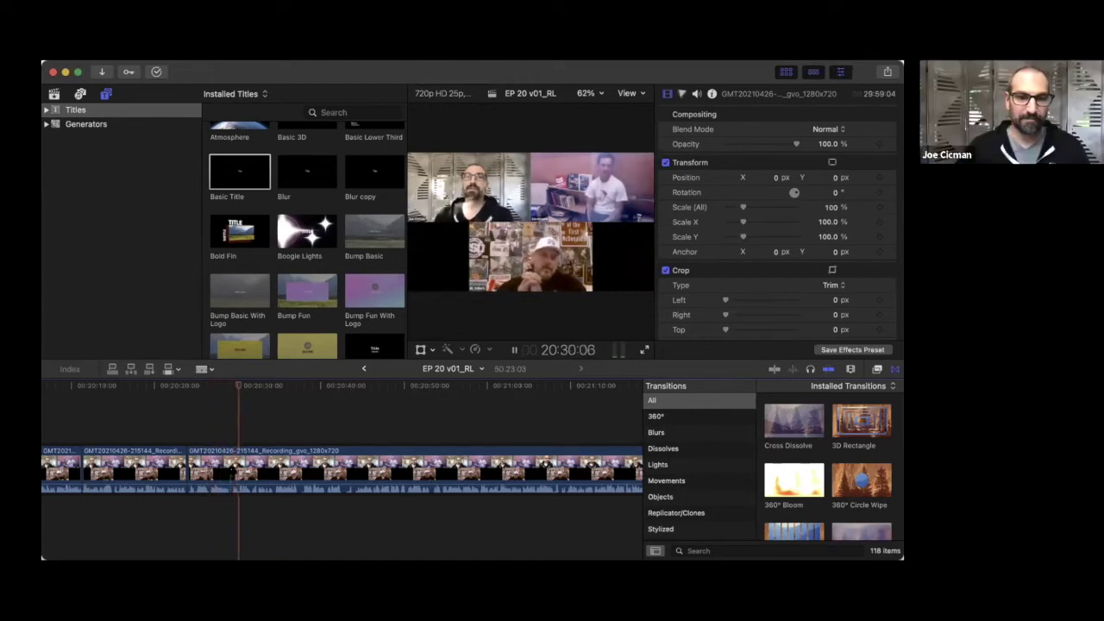
pyautogui.press('super+b')
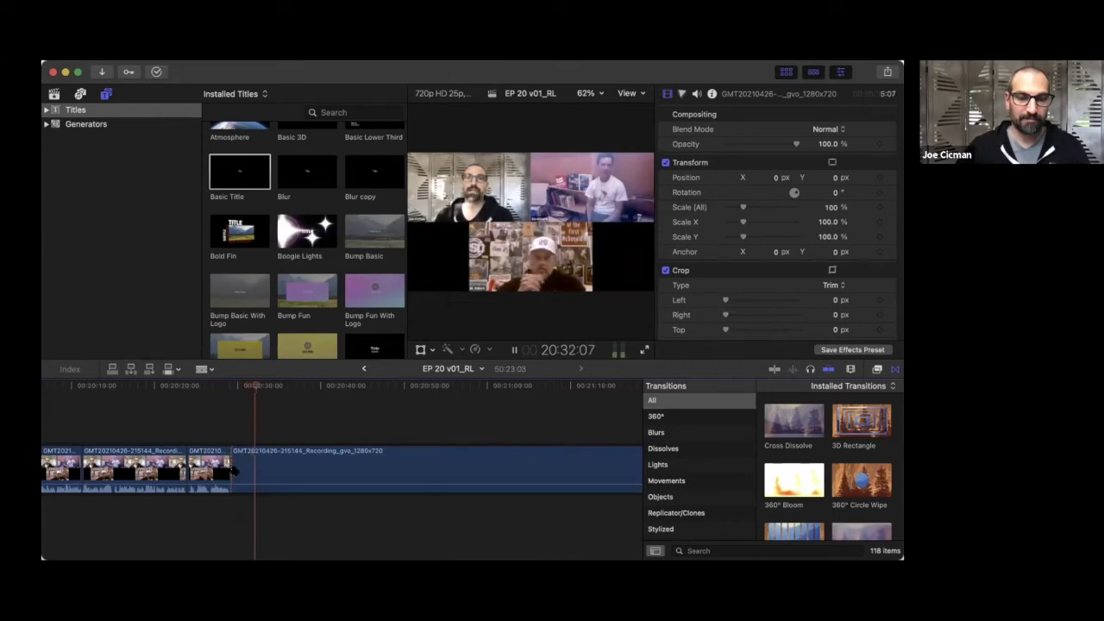
pyautogui.hscroll(3, 234, 470)
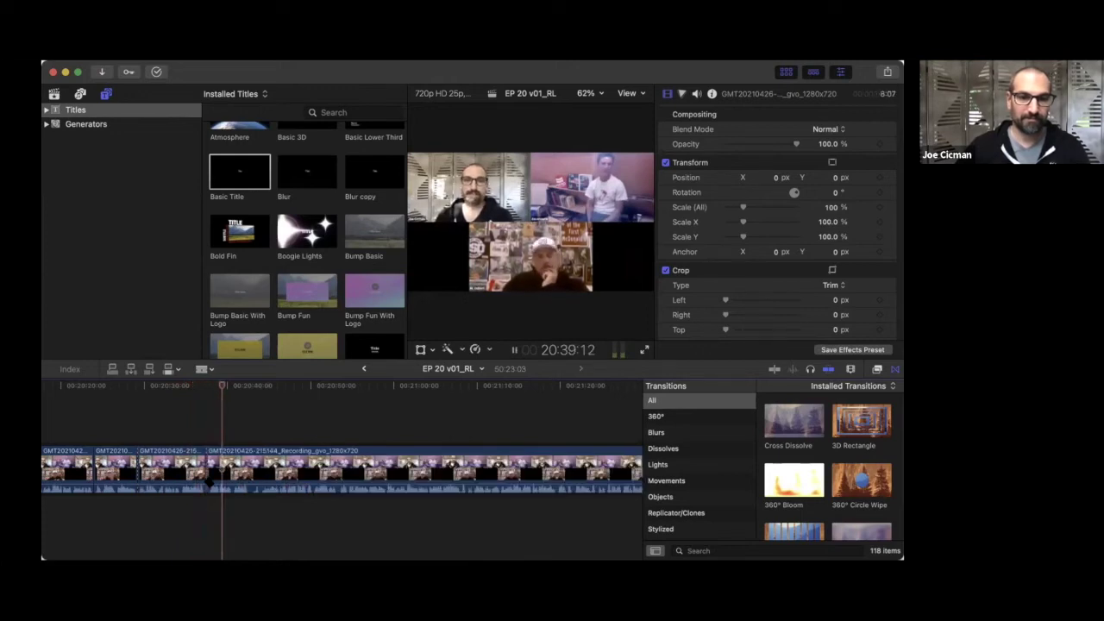
# - Play on from the 20:37 cut and split the recording at 20:53:13
pyautogui.hscroll(3, 210, 485)
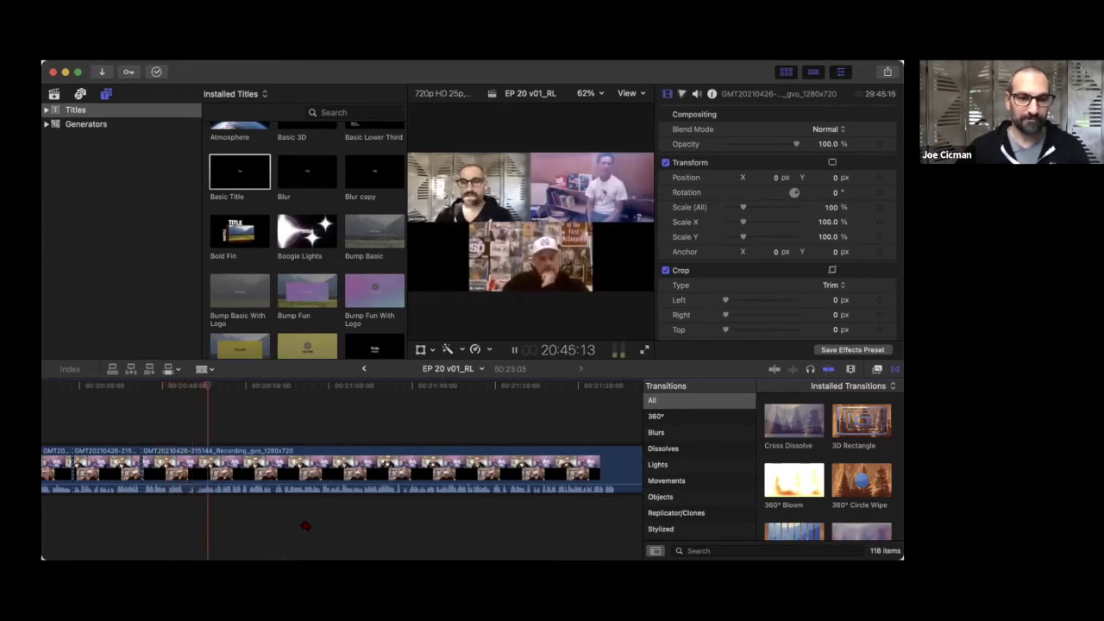
pyautogui.hscroll(1, 332, 471)
pyautogui.hscroll(1, 305, 525)
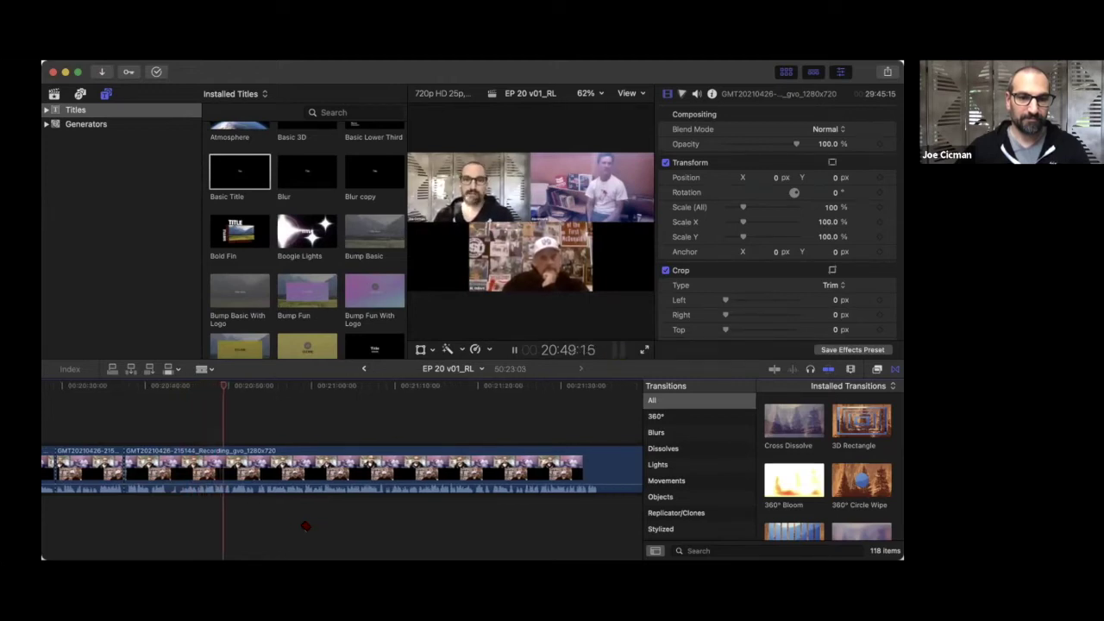
pyautogui.hscroll(1, 305, 525)
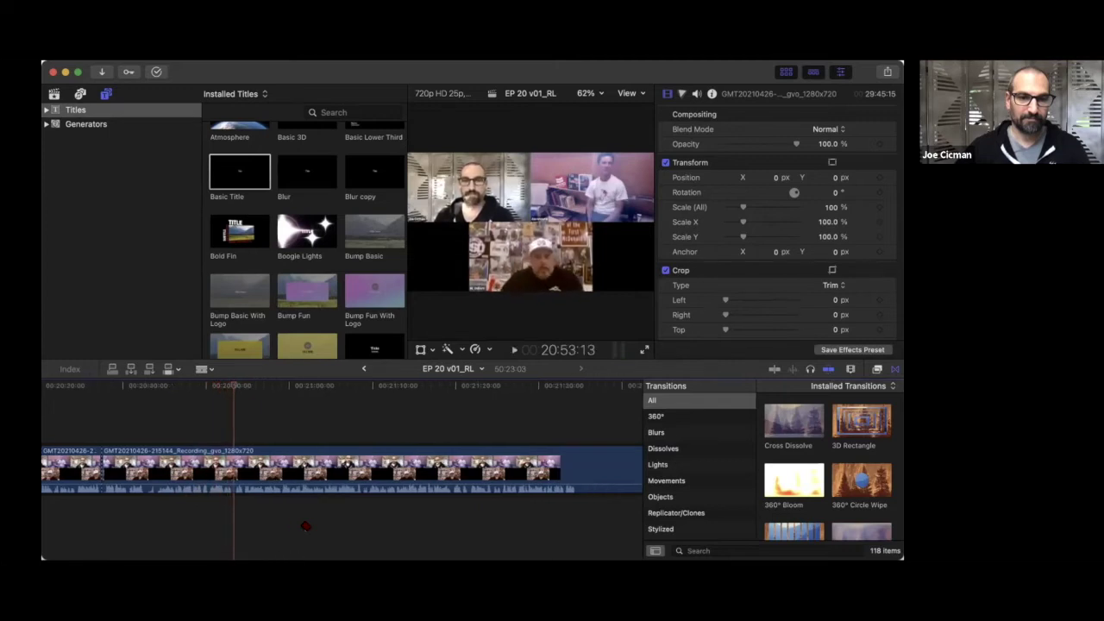
pyautogui.press('space')
pyautogui.press('super+b')
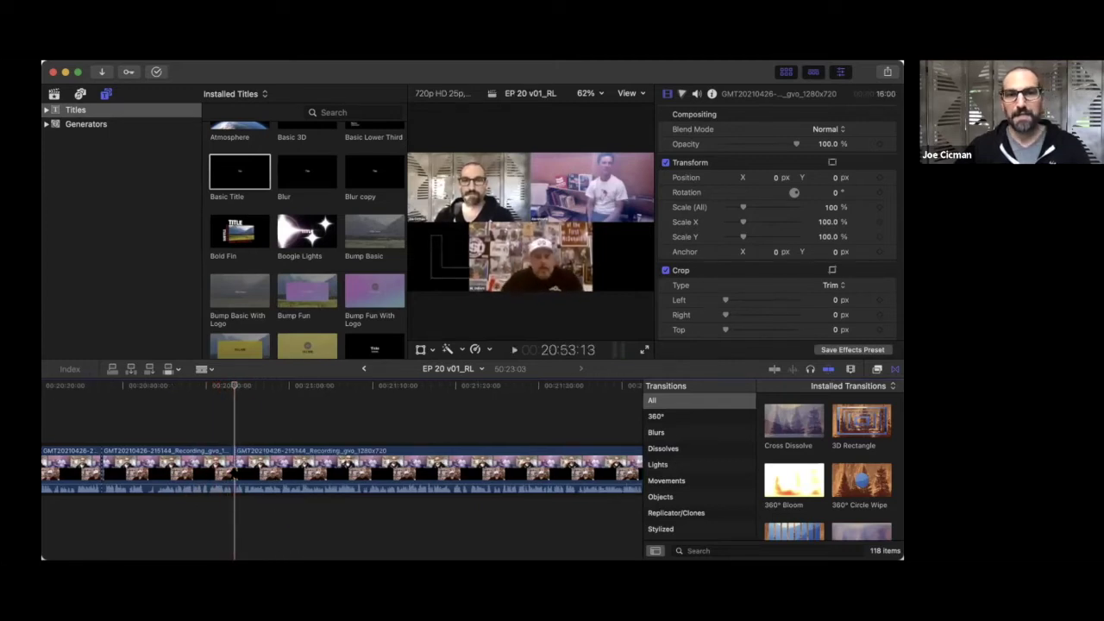
# - Play on from the 20:53:13 cut and split the recording at about 20:59
pyautogui.hscroll(2, 342, 471)
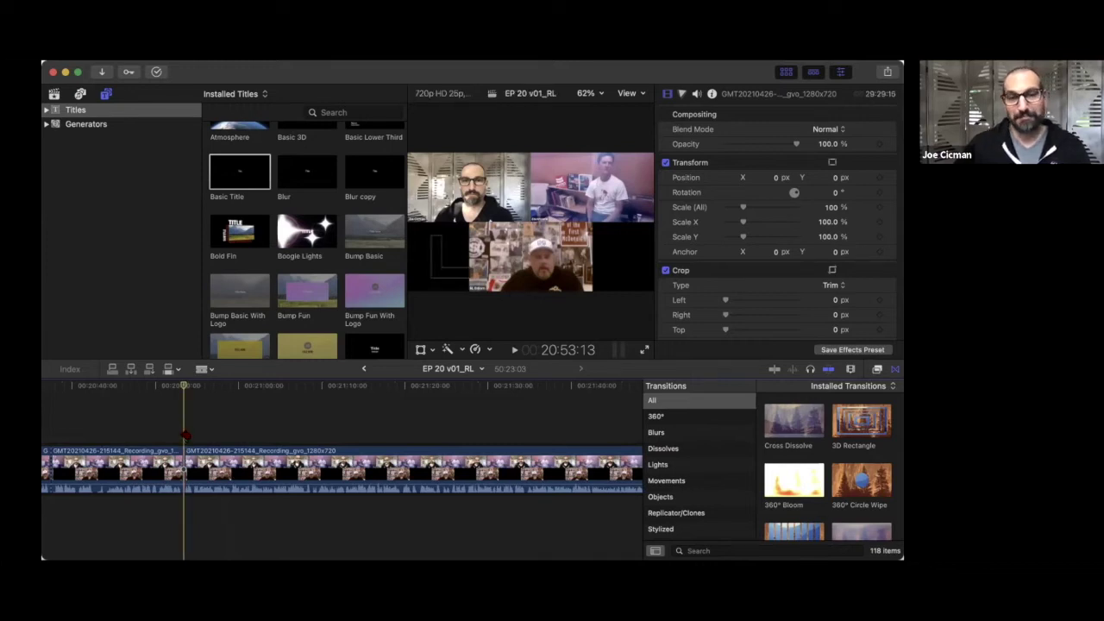
pyautogui.press('space')
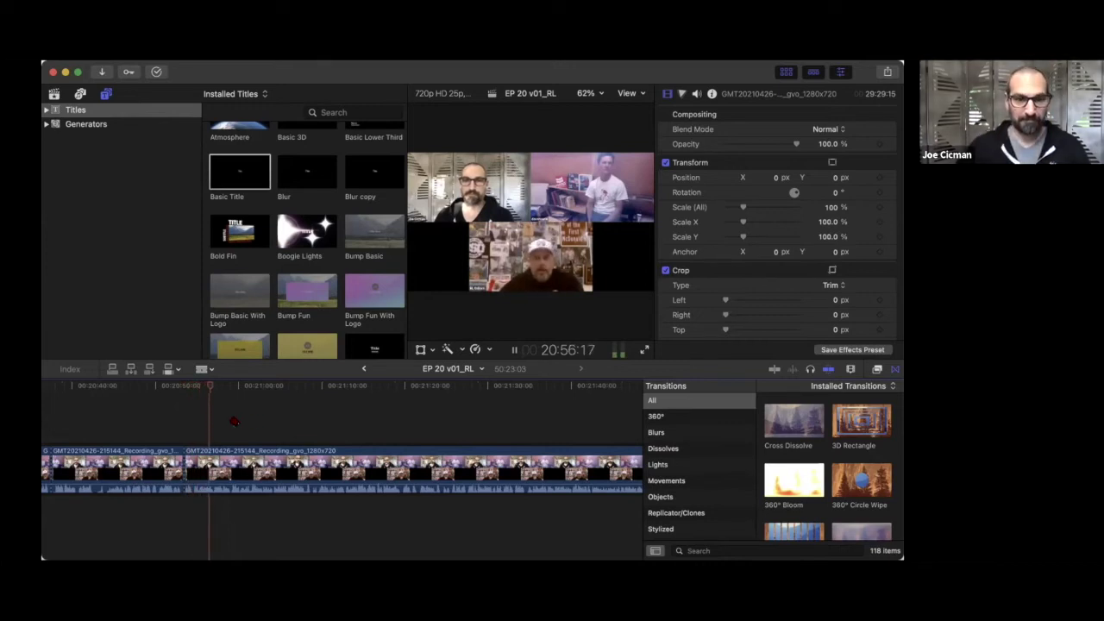
pyautogui.hscroll(3, 289, 420)
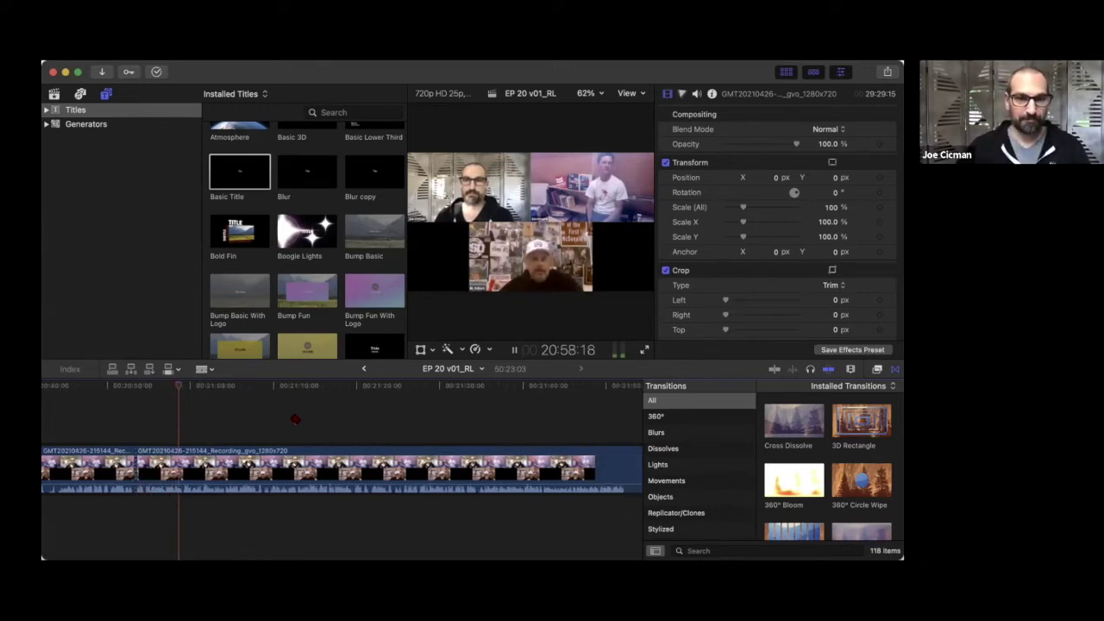
pyautogui.press('space')
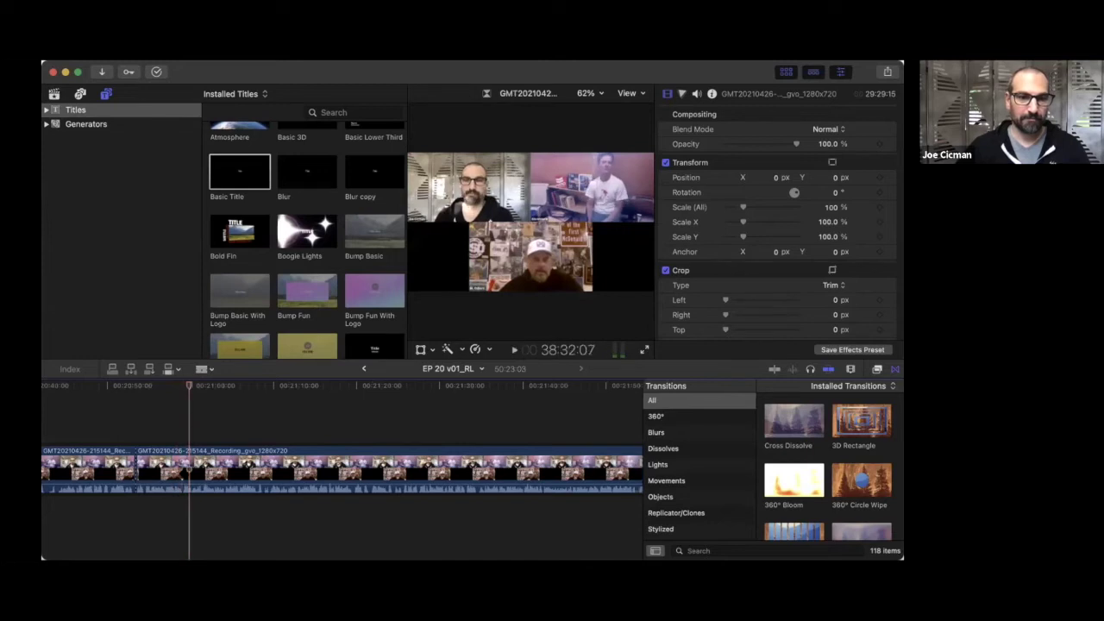
pyautogui.press('super+b')
pyautogui.press('space')
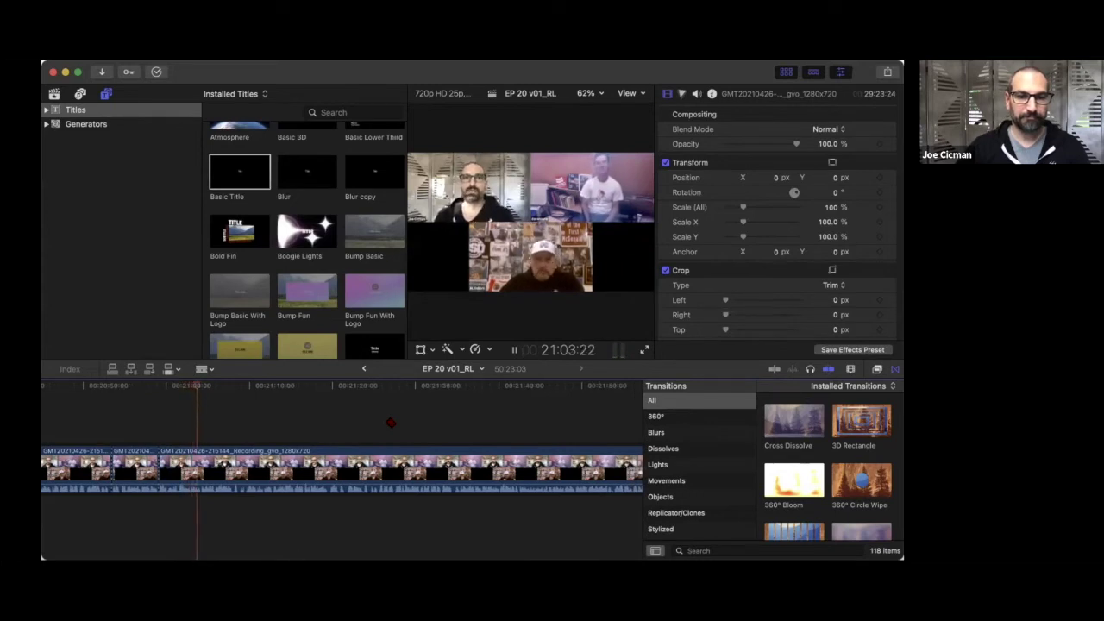
# - Replay the passage after the 20:59 cut and split the recording at about 21:01
pyautogui.press('space')
pyautogui.press('space')
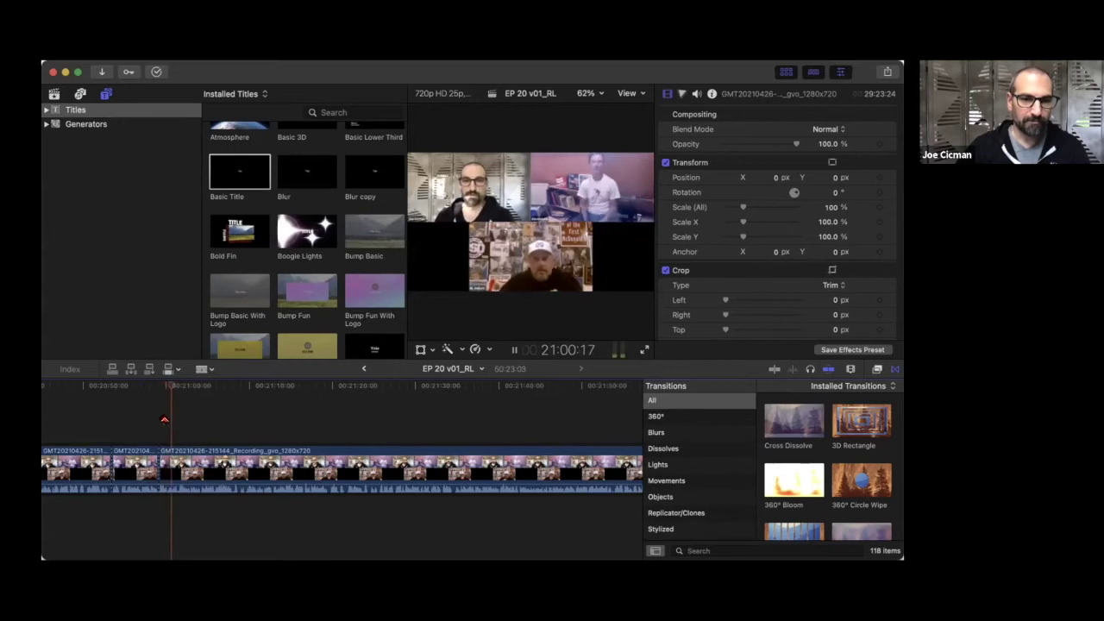
pyautogui.press('space')
pyautogui.press('space')
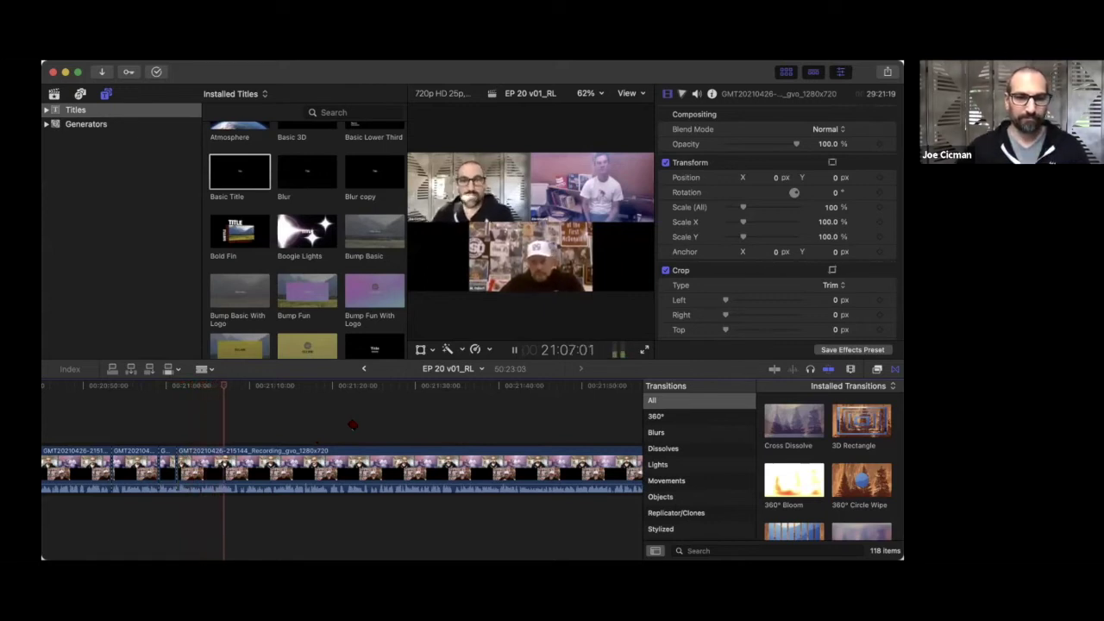
# - Play on from the 21:01 cut and split the recording at 21:21:16
pyautogui.hscroll(3, 353, 424)
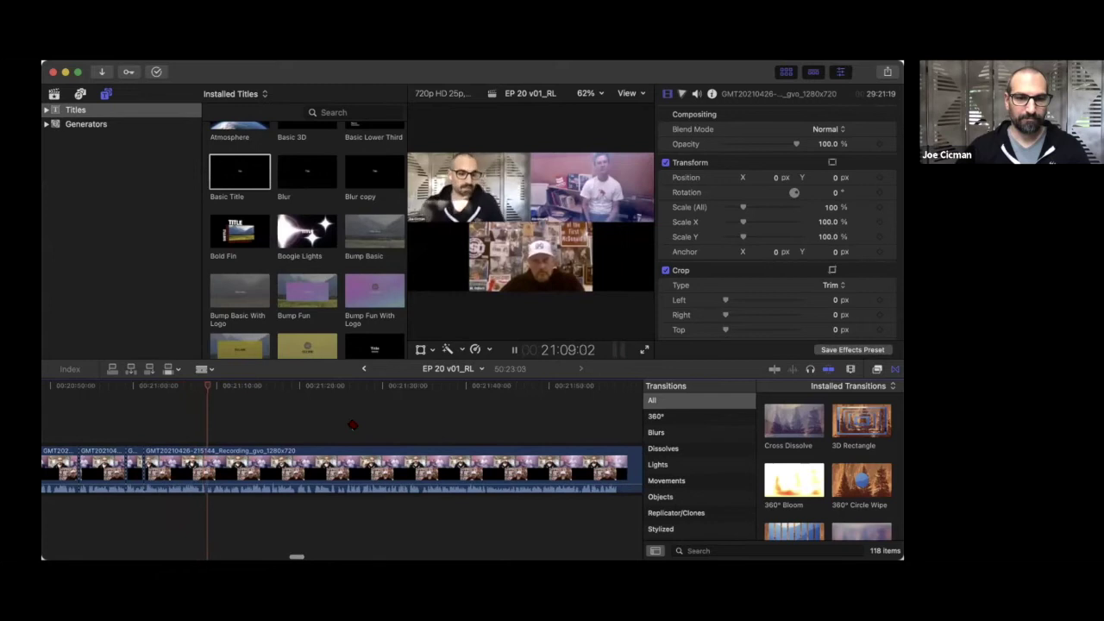
pyautogui.hscroll(1, 353, 424)
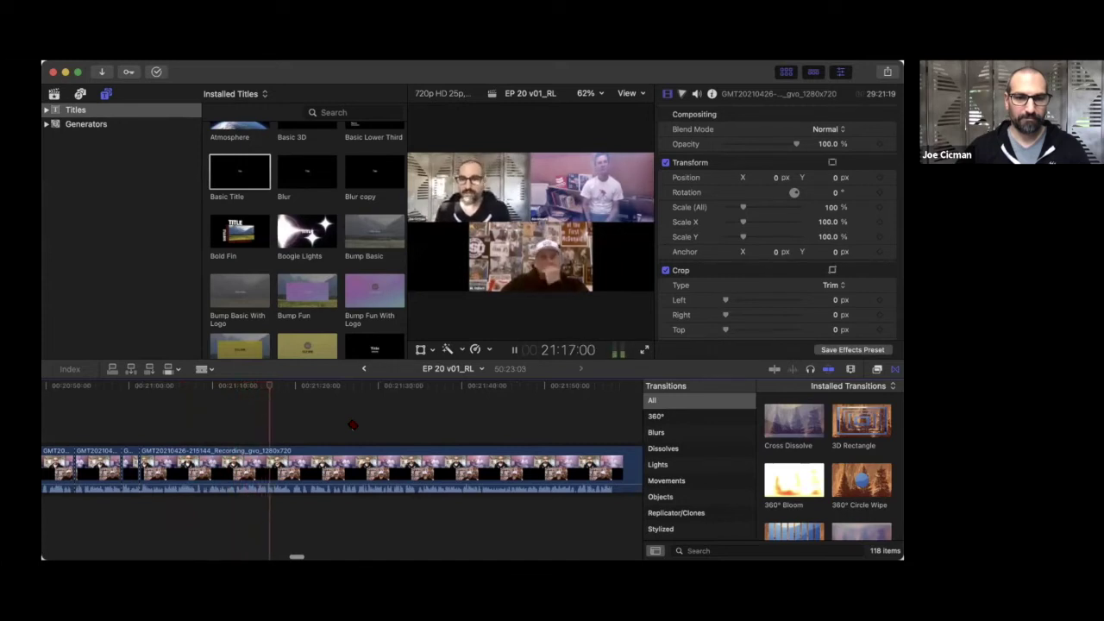
pyautogui.hscroll(2, 352, 424)
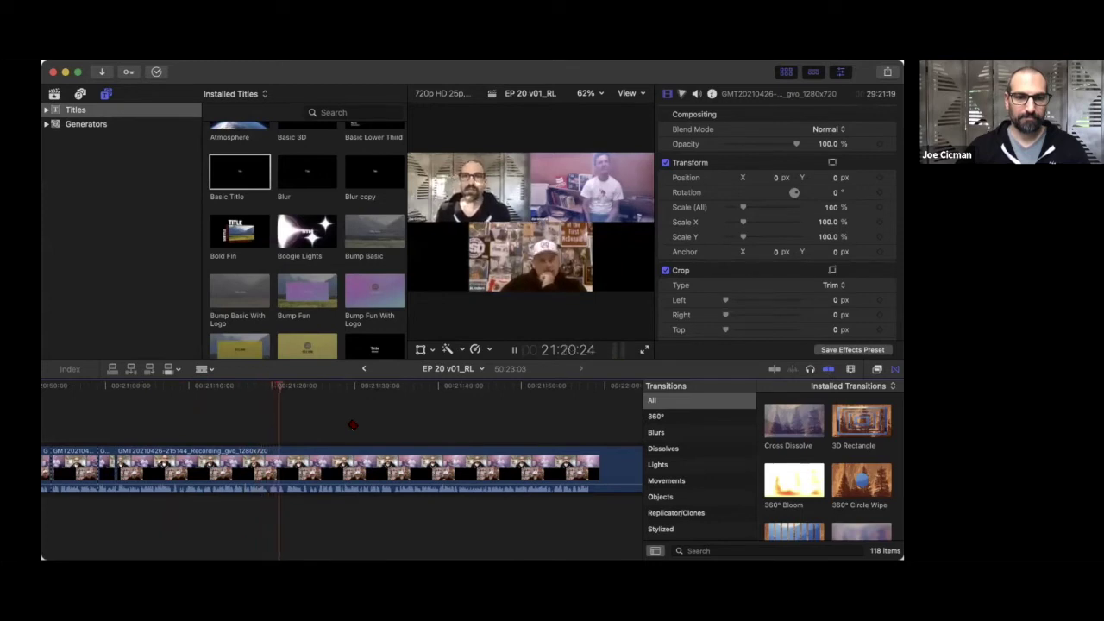
pyautogui.press('space')
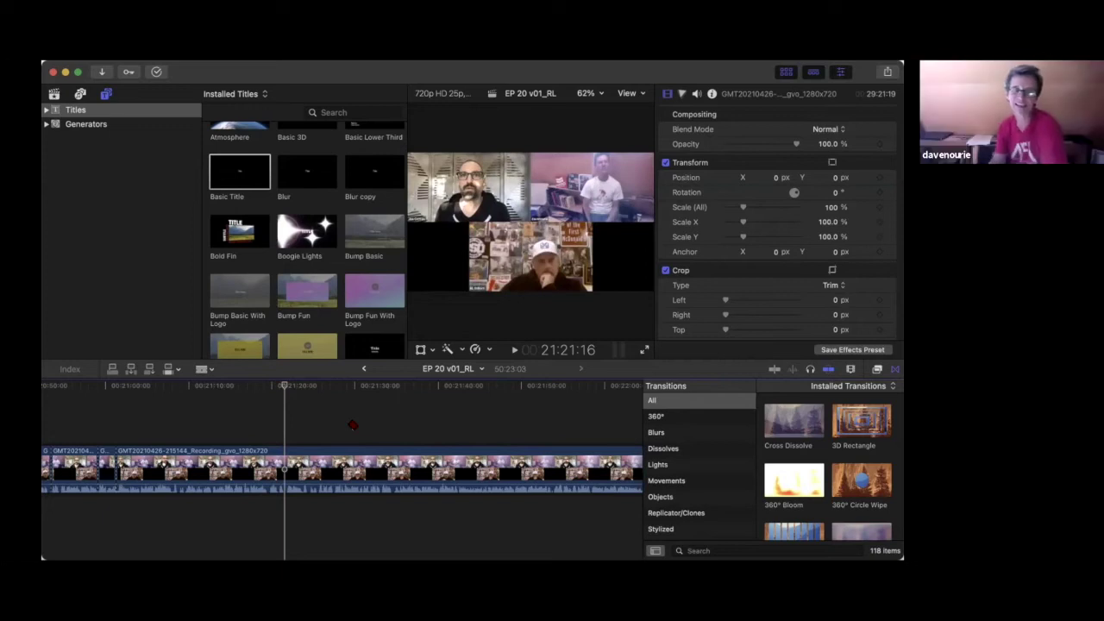
pyautogui.press('super+b')
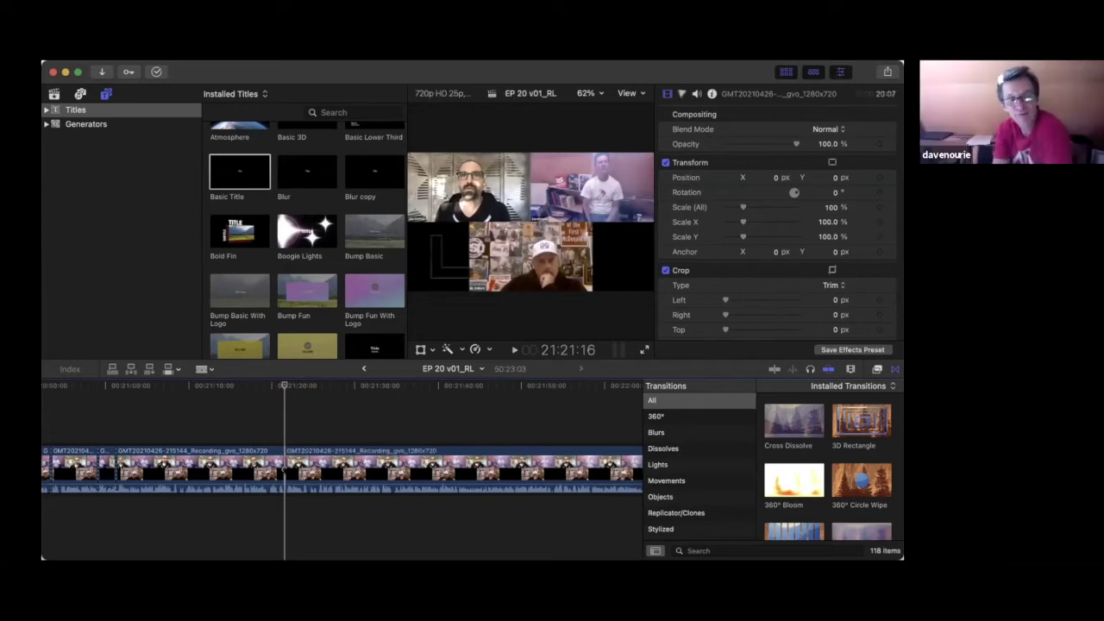
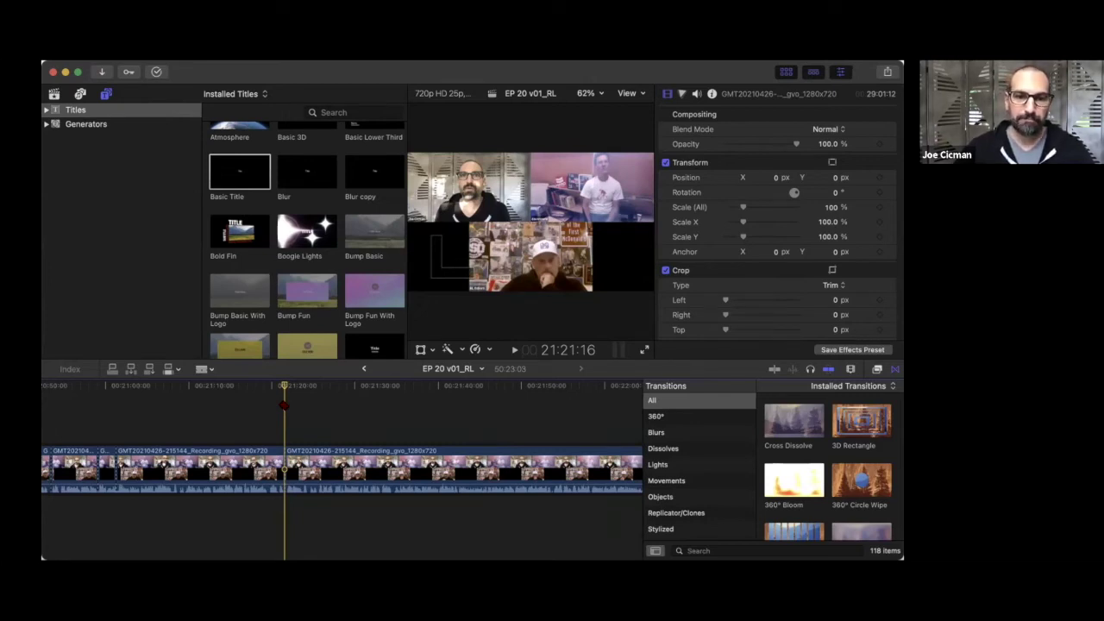
# - Play on from the 21:21:16 cut and split the recording at about 21:40
pyautogui.press('space')
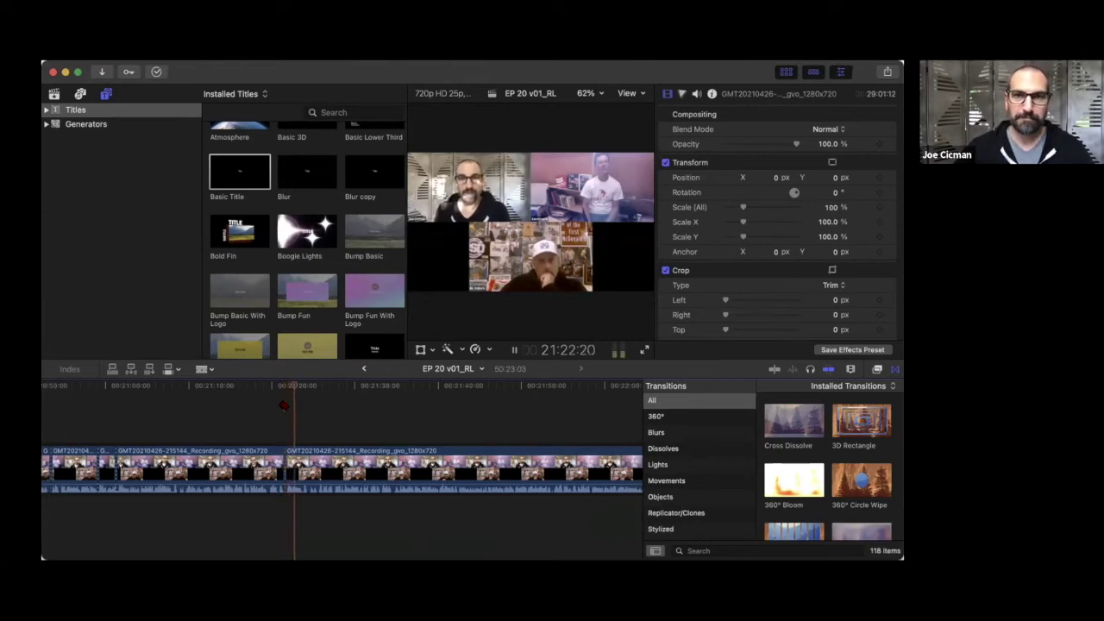
pyautogui.hscroll(3, 284, 405)
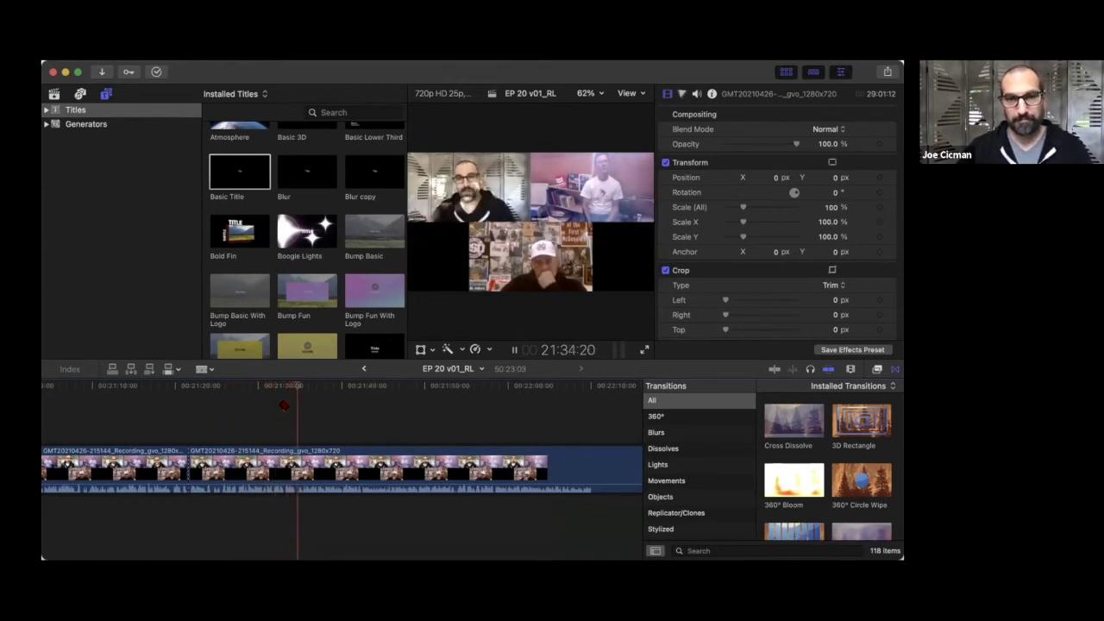
pyautogui.hscroll(3, 284, 405)
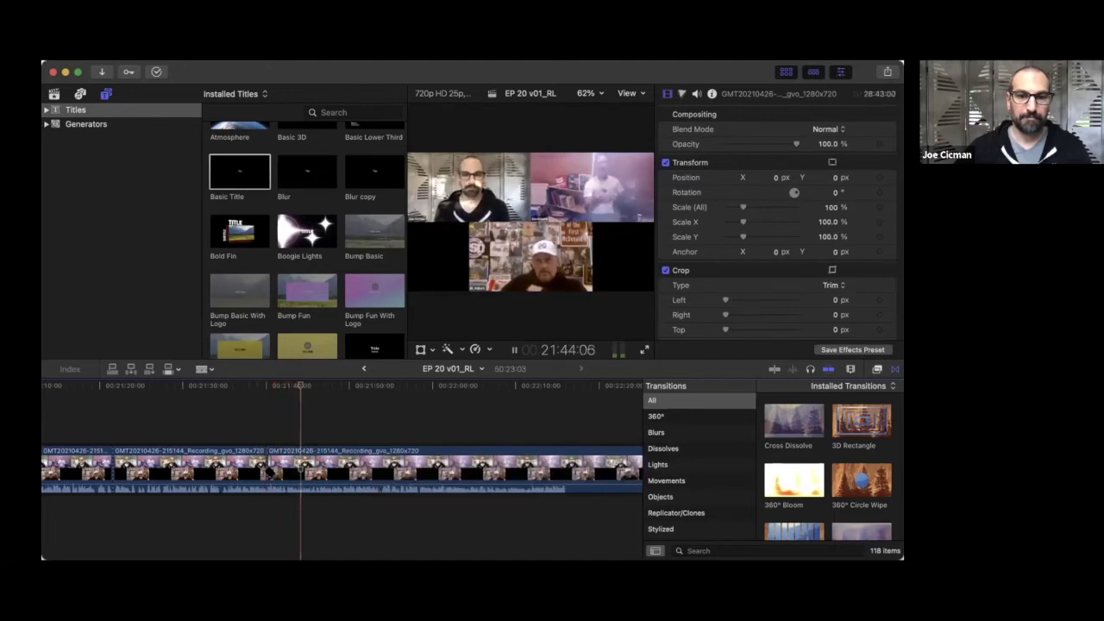
pyautogui.hscroll(3, 266, 471)
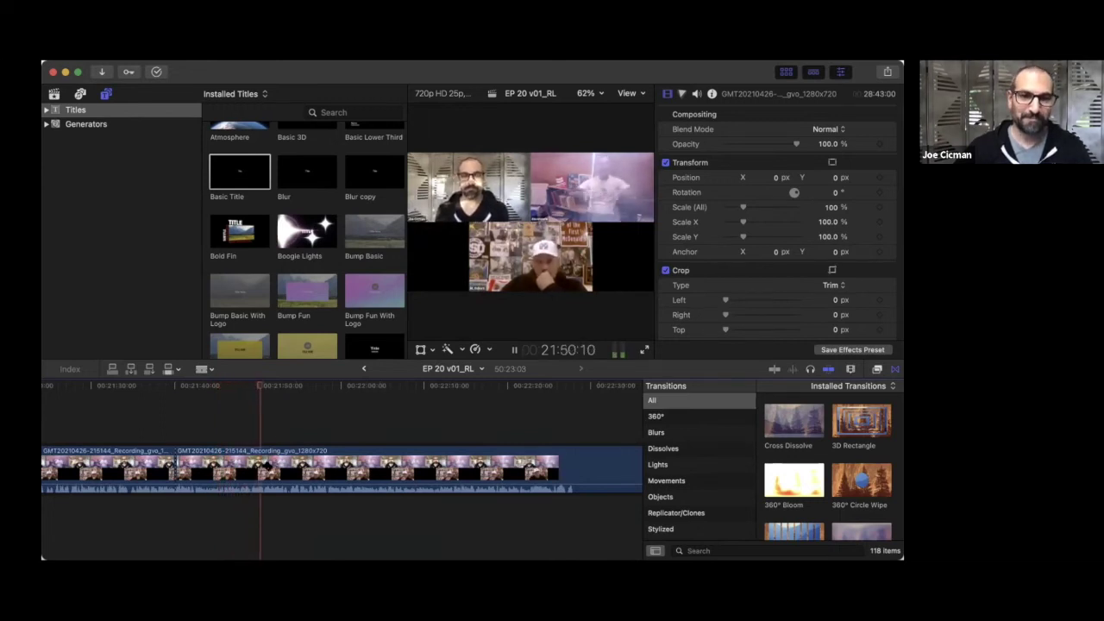
# - Split the recording at about 21:49 and again at 21:58:14 while playing on
pyautogui.click(253, 477)
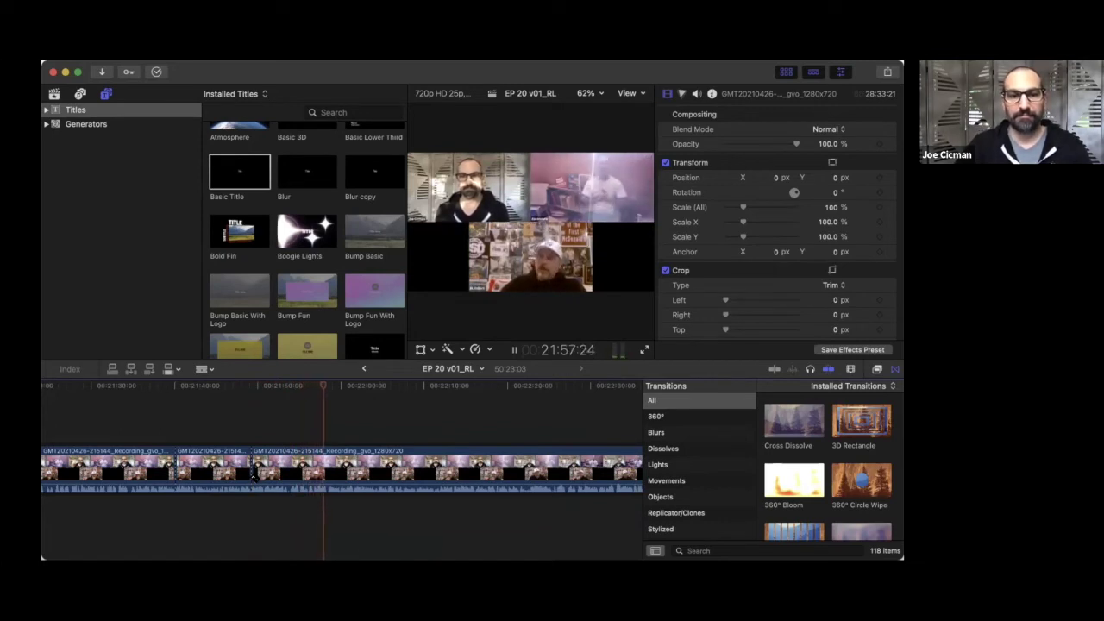
pyautogui.press('space')
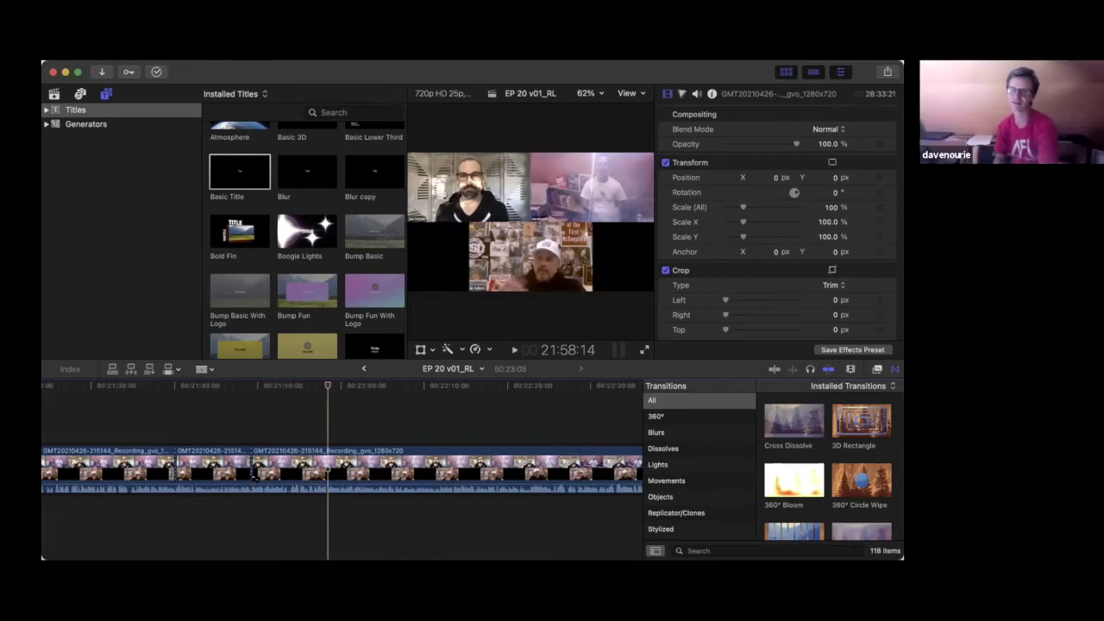
pyautogui.press('super+b')
# - Play on from the 21:58:14 cut, replay the passage around 22:23 and split the recording at about 22:27
pyautogui.press('space')
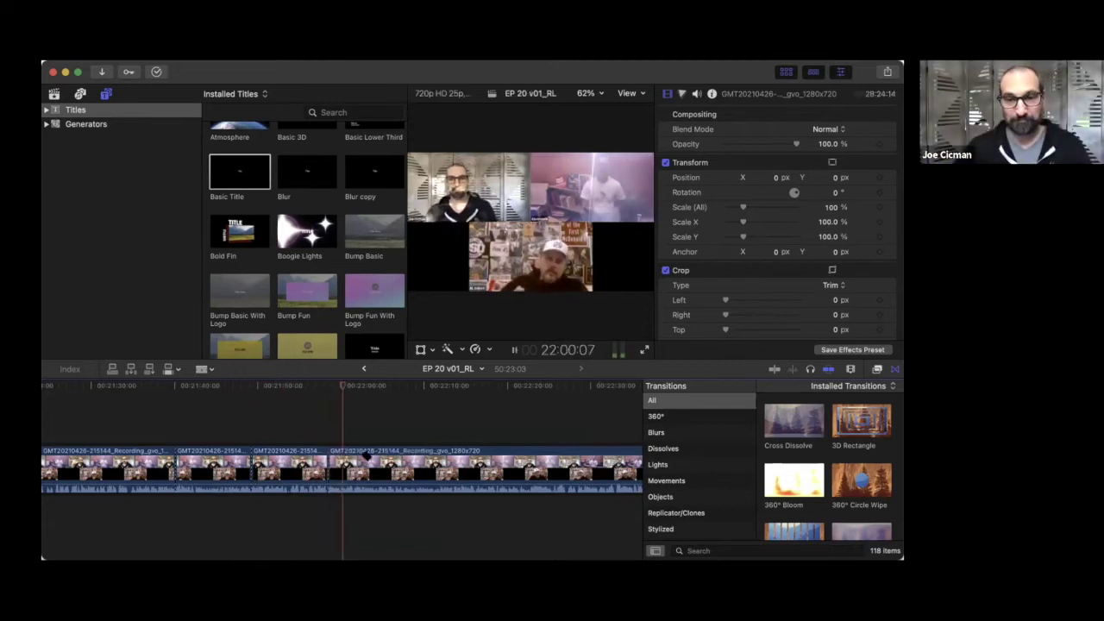
pyautogui.hscroll(3, 384, 449)
pyautogui.hscroll(1, 402, 439)
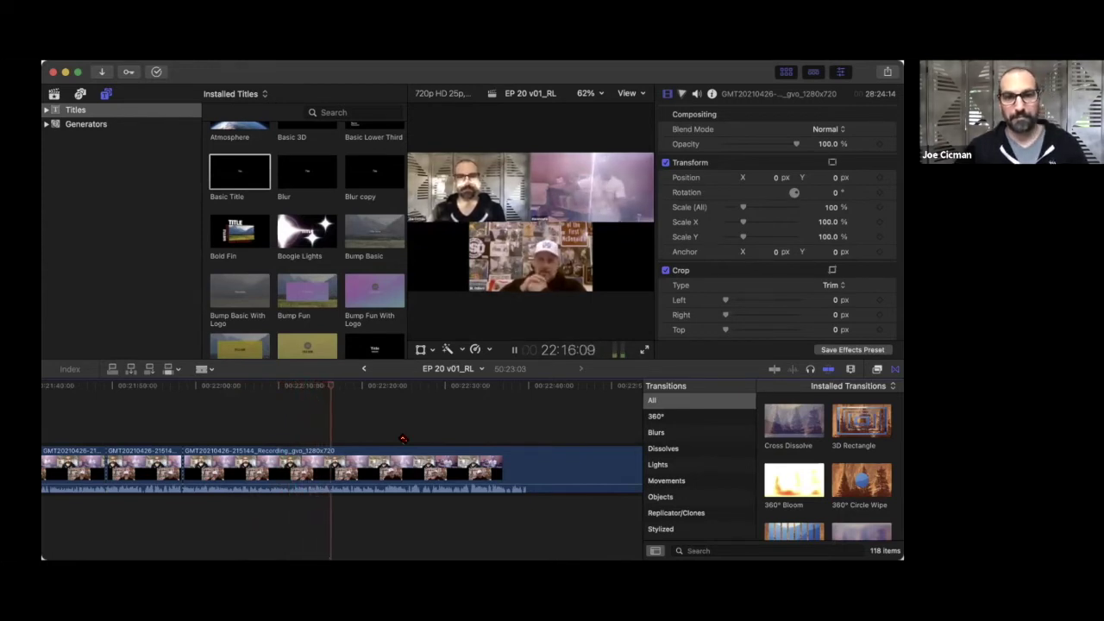
pyautogui.hscroll(3, 403, 438)
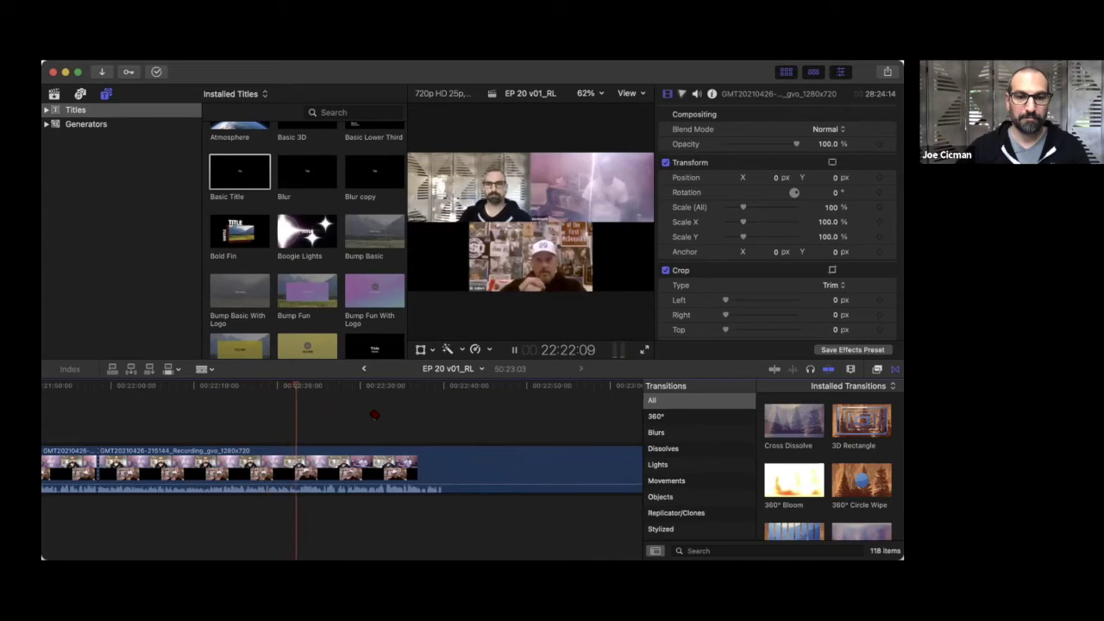
pyautogui.click(353, 421)
pyautogui.press('space')
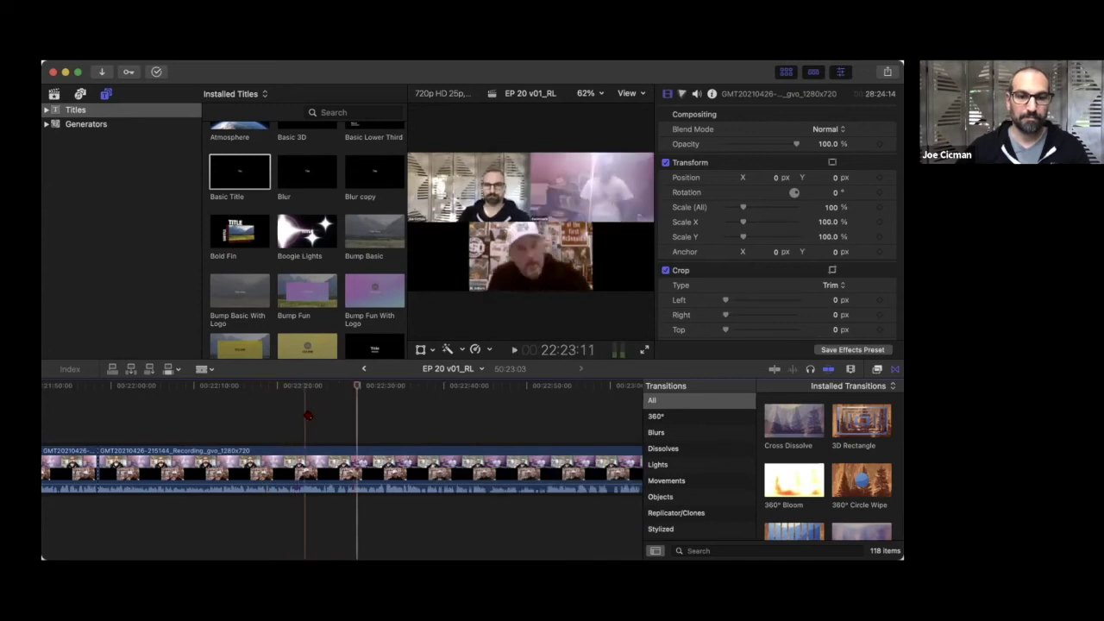
pyautogui.click(300, 414)
pyautogui.press('space')
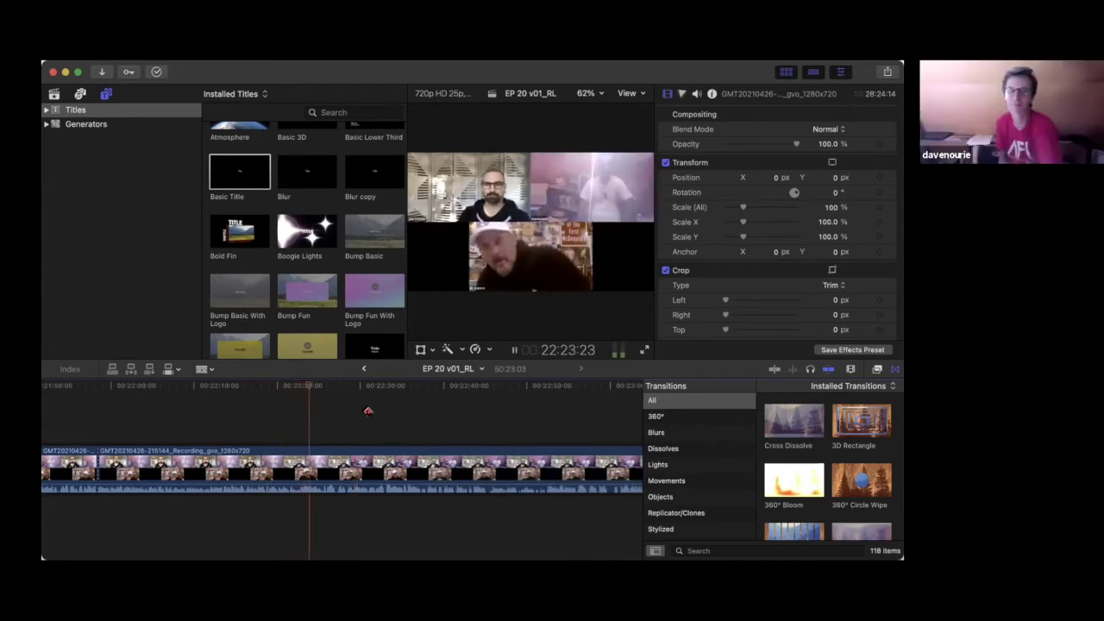
pyautogui.press('space')
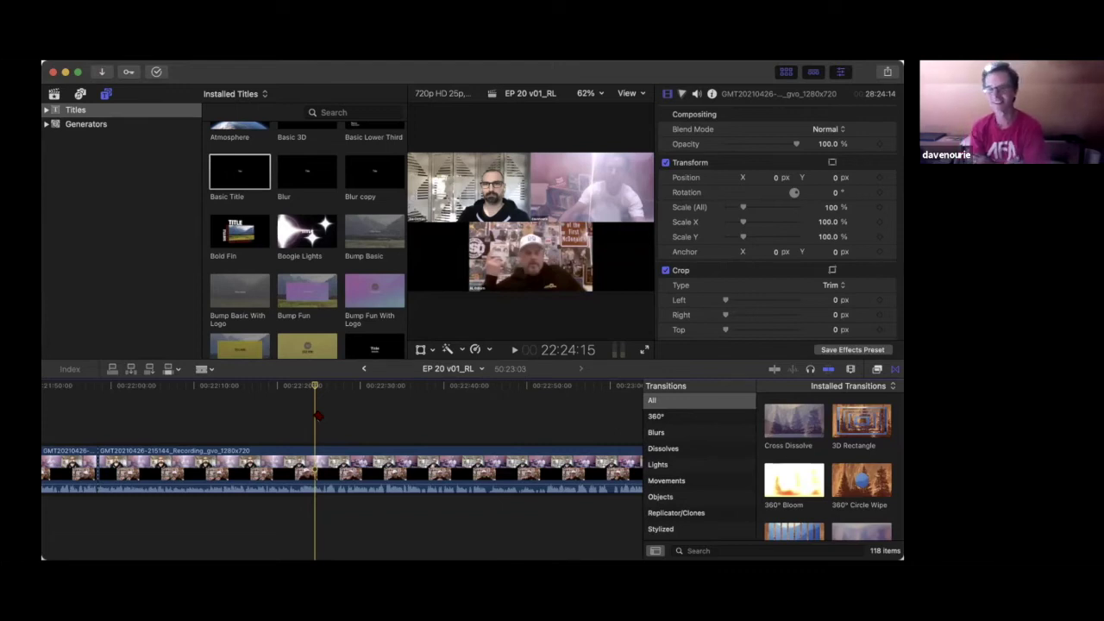
pyautogui.press('space')
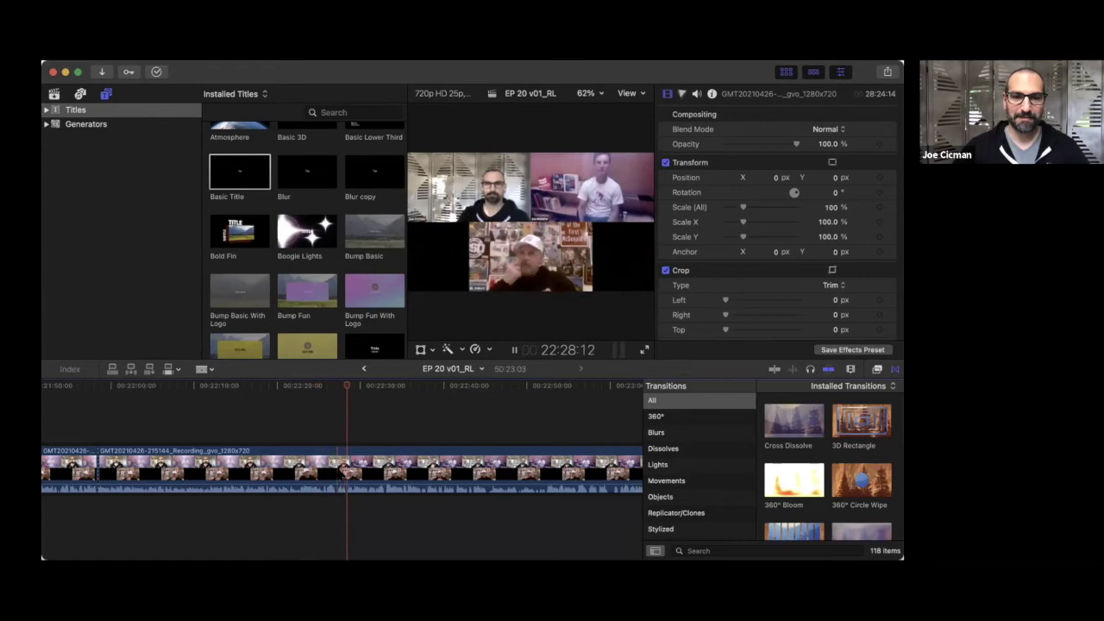
pyautogui.press('super+b')
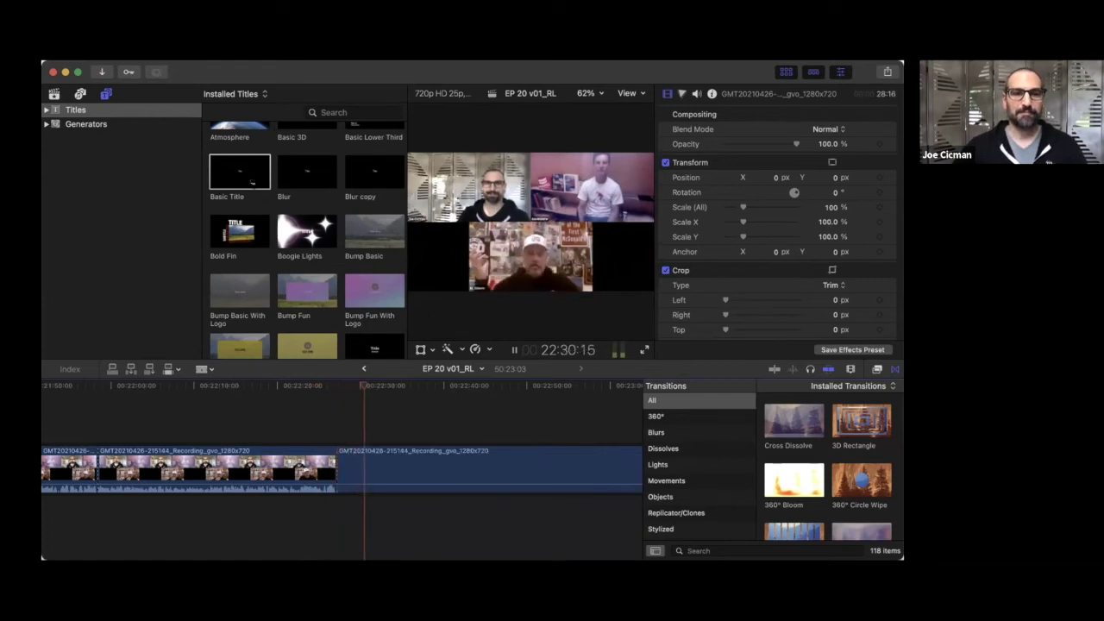
# - Add a Basic Title above the recording at the 22:27 cut with the text "RL's run-off with DMC"
pyautogui.moveTo(239, 173); pyautogui.dragTo(336, 436)
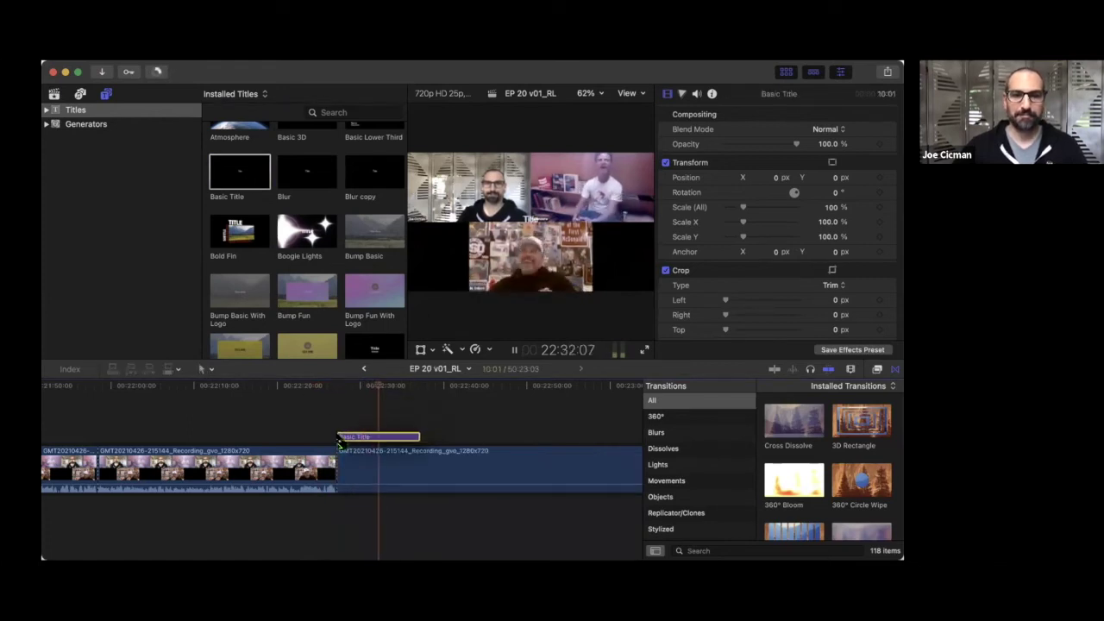
pyautogui.click(361, 432)
pyautogui.doubleClick(694, 157)
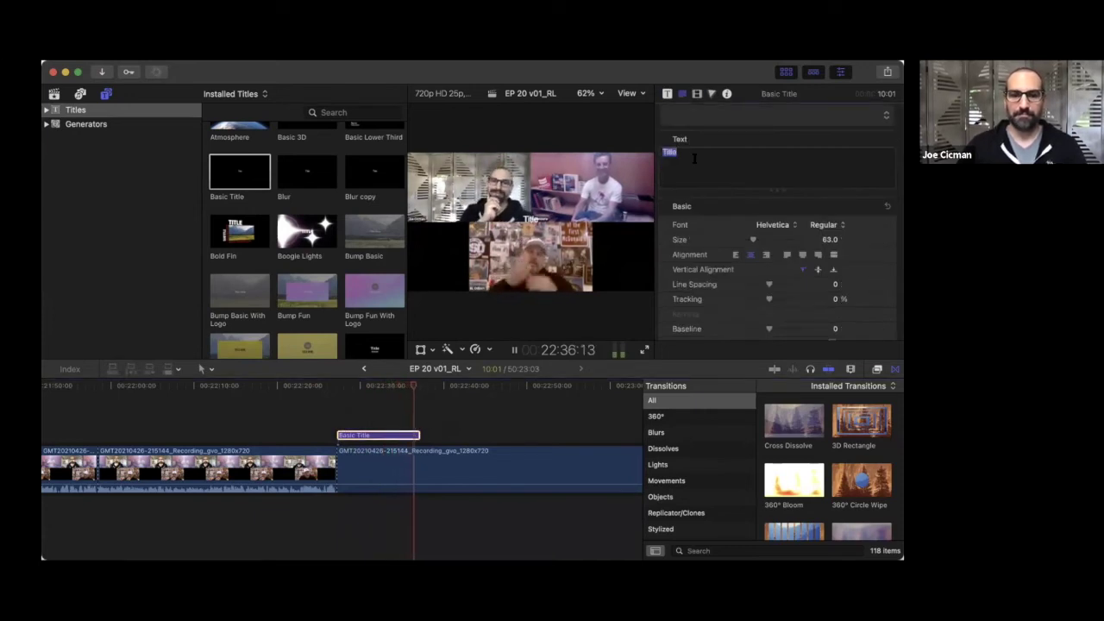
pyautogui.write("RL's run-")
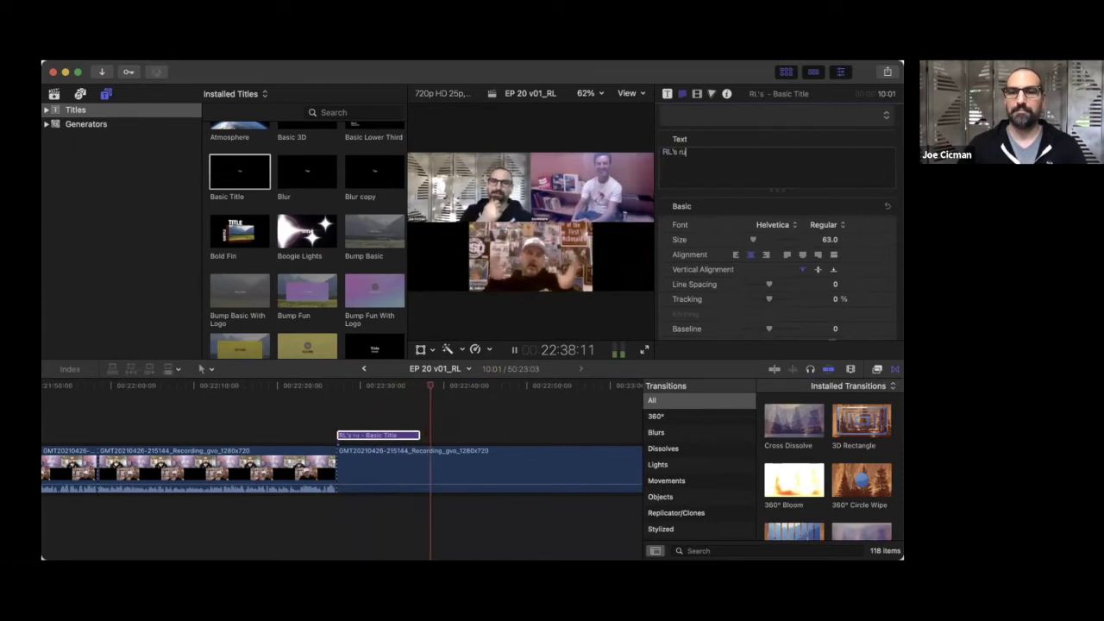
pyautogui.write('with DMC')
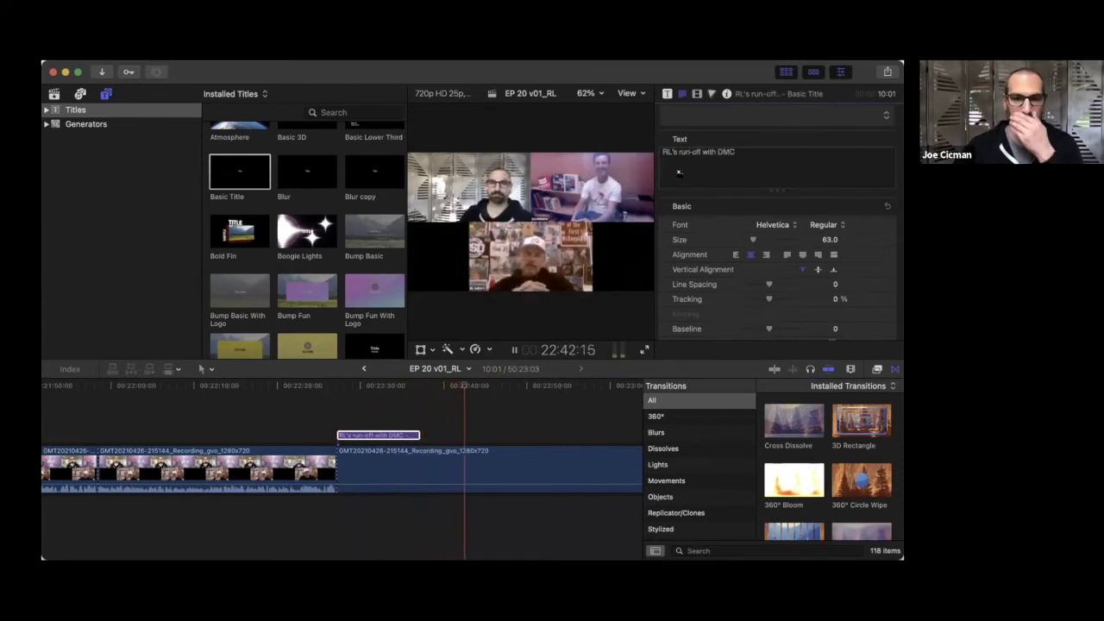
# - Play on past the "RL's run-off with DMC" title and split the recording at 22:52:07
pyautogui.hscroll(5, 489, 405)
pyautogui.write('b')
pyautogui.press('BackSpace')
pyautogui.hscroll(2, 371, 418)
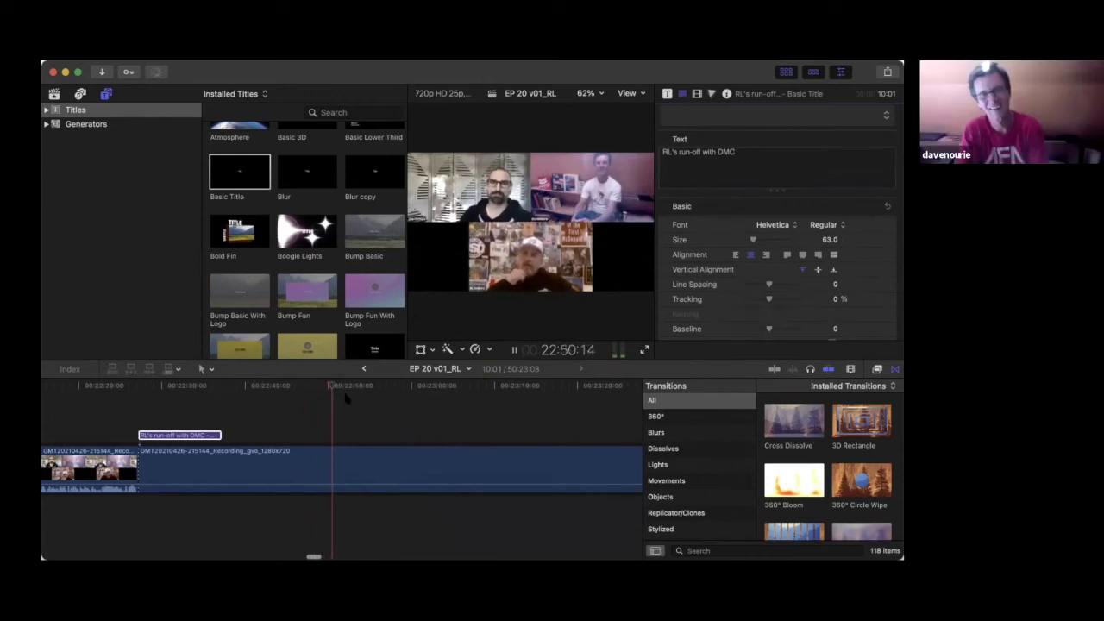
pyautogui.click(346, 397)
pyautogui.press('space')
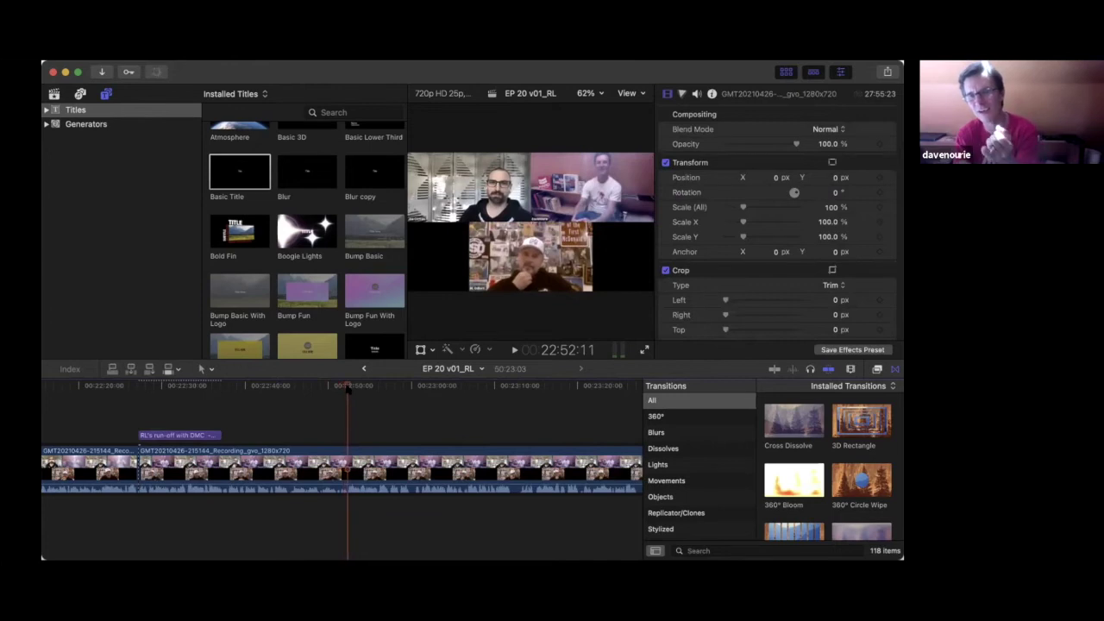
pyautogui.press('b')
pyautogui.click(348, 461)
pyautogui.hscroll(3, 349, 459)
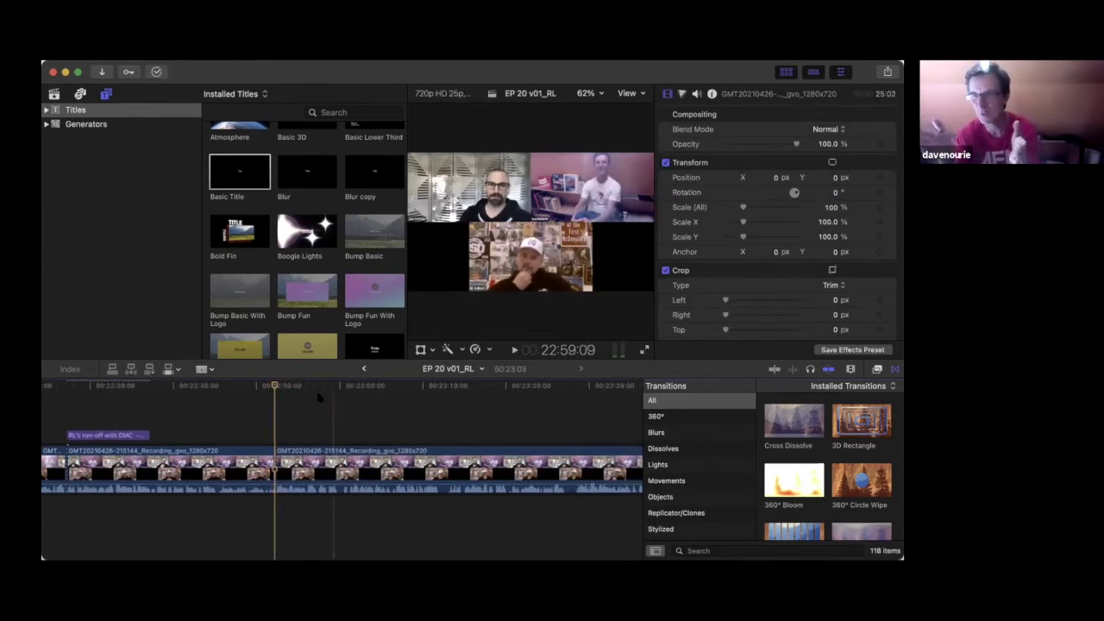
pyautogui.hscroll(2, 275, 387)
pyautogui.hscroll(2, 275, 386)
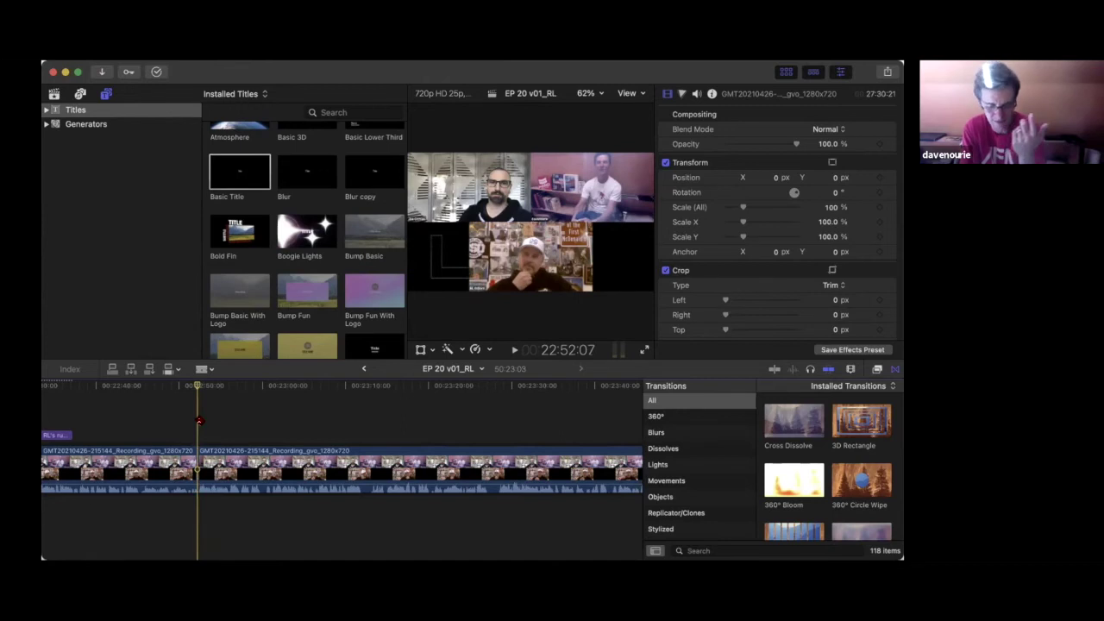
# - Play on from the 22:52:07 cut and split the recording at about 23:12 while it keeps playing
pyautogui.press('space')
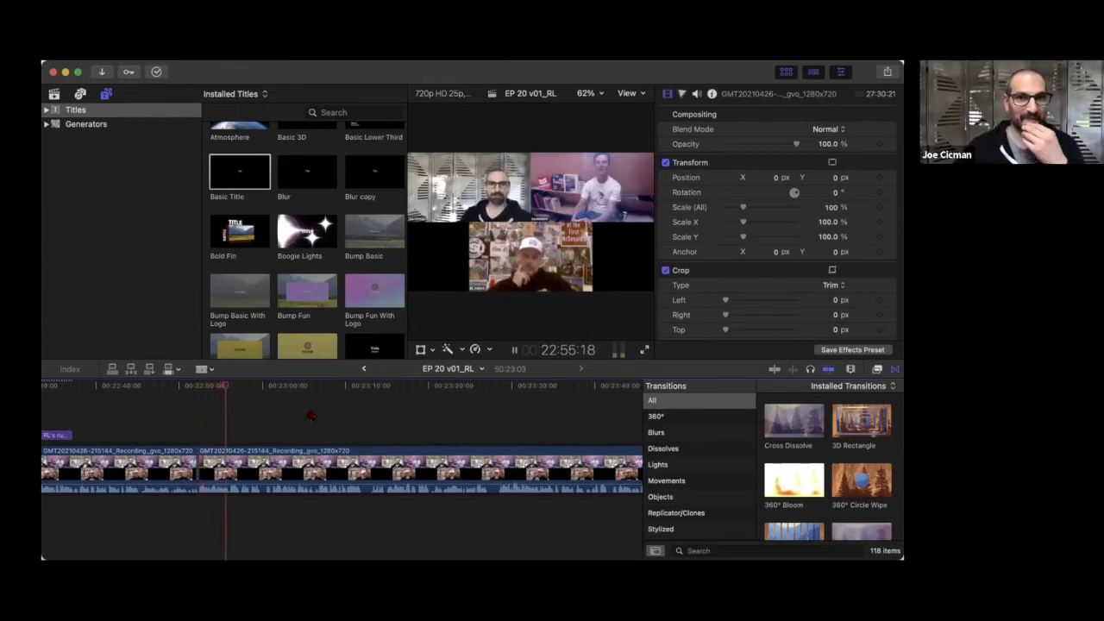
pyautogui.hscroll(2, 369, 401)
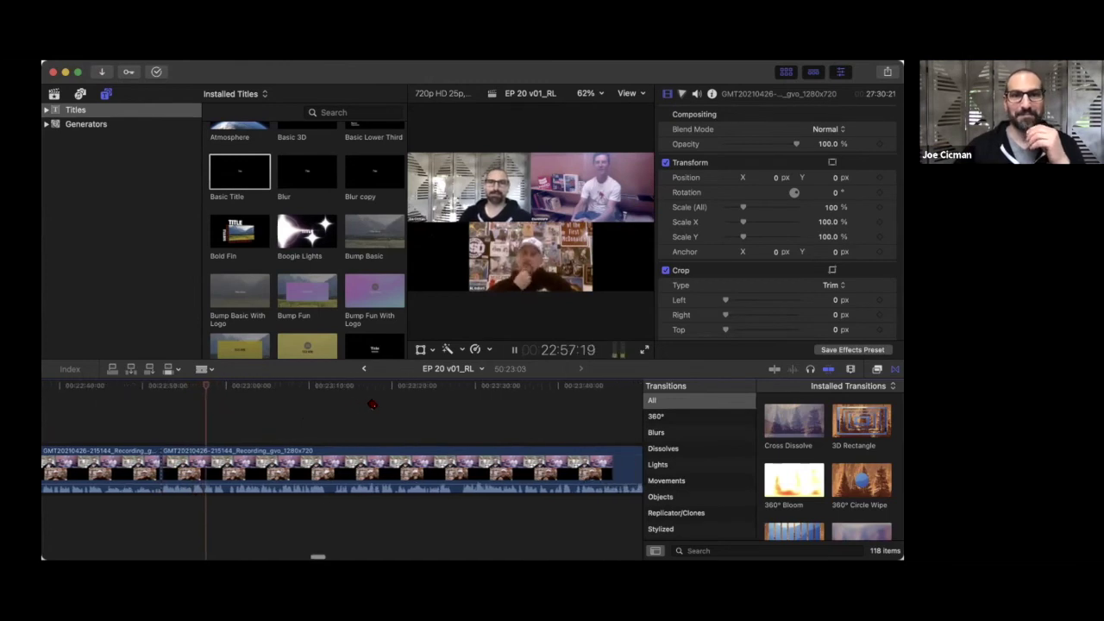
pyautogui.hscroll(1, 372, 403)
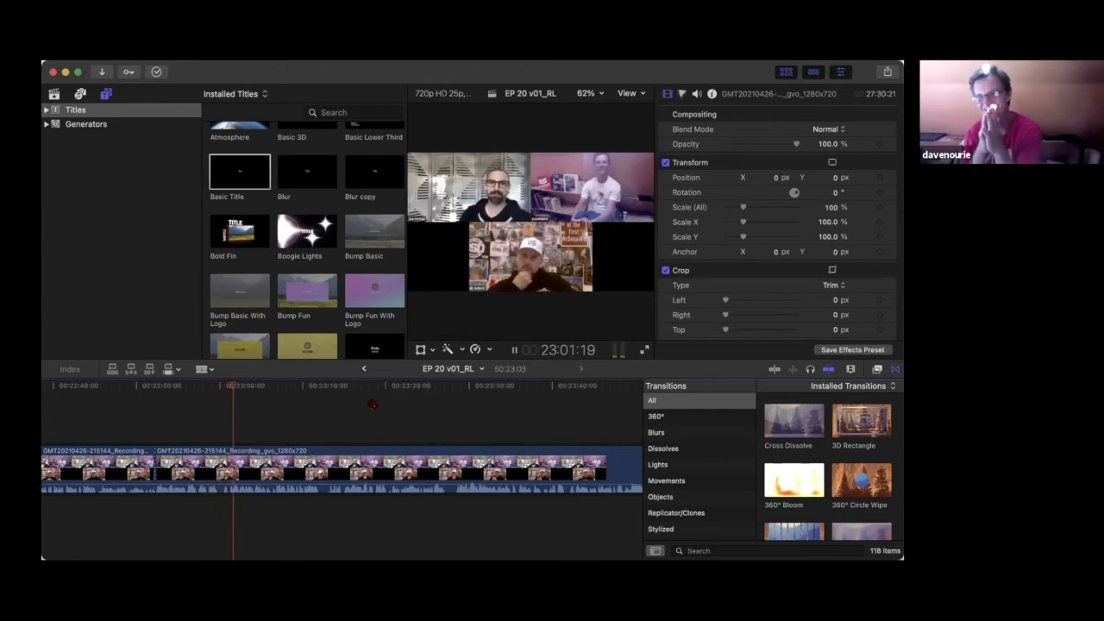
pyautogui.hscroll(3, 372, 404)
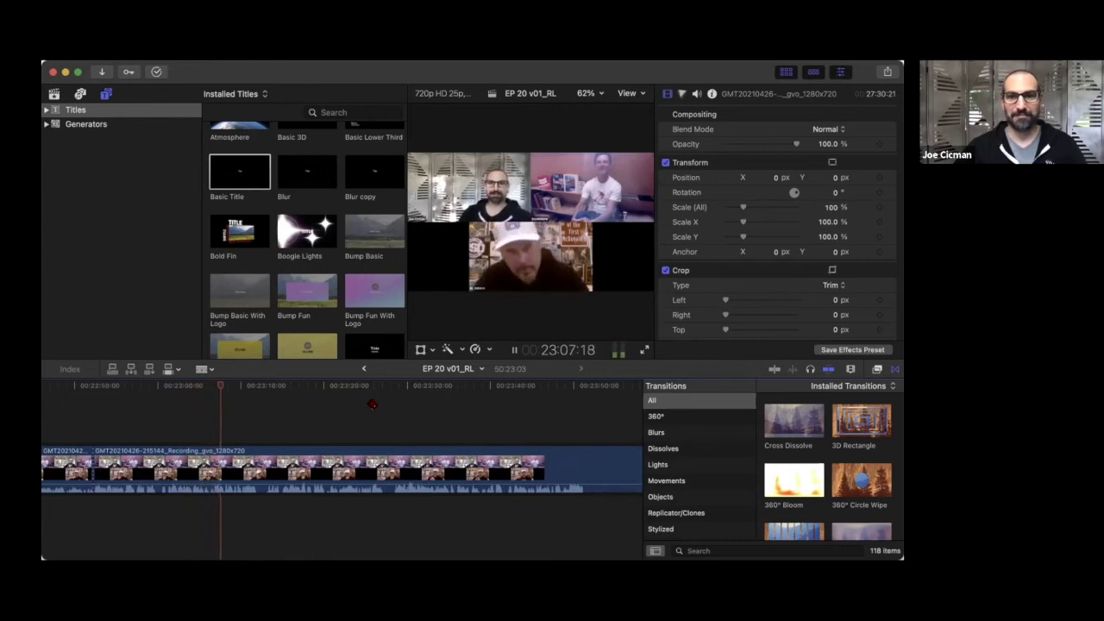
pyautogui.hscroll(2, 372, 404)
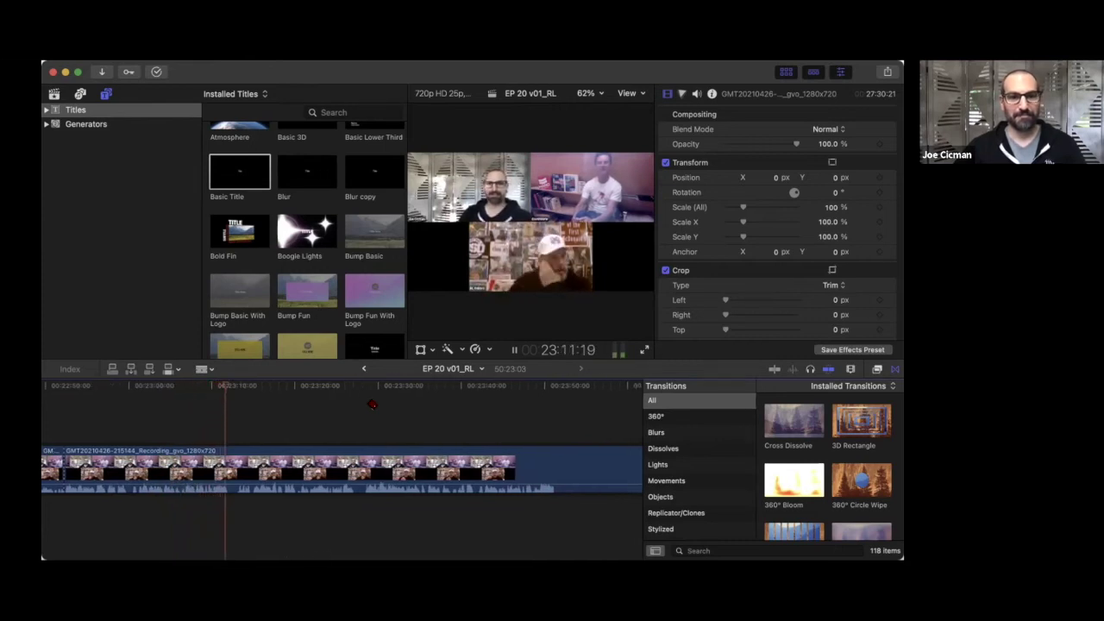
pyautogui.press('super+b')
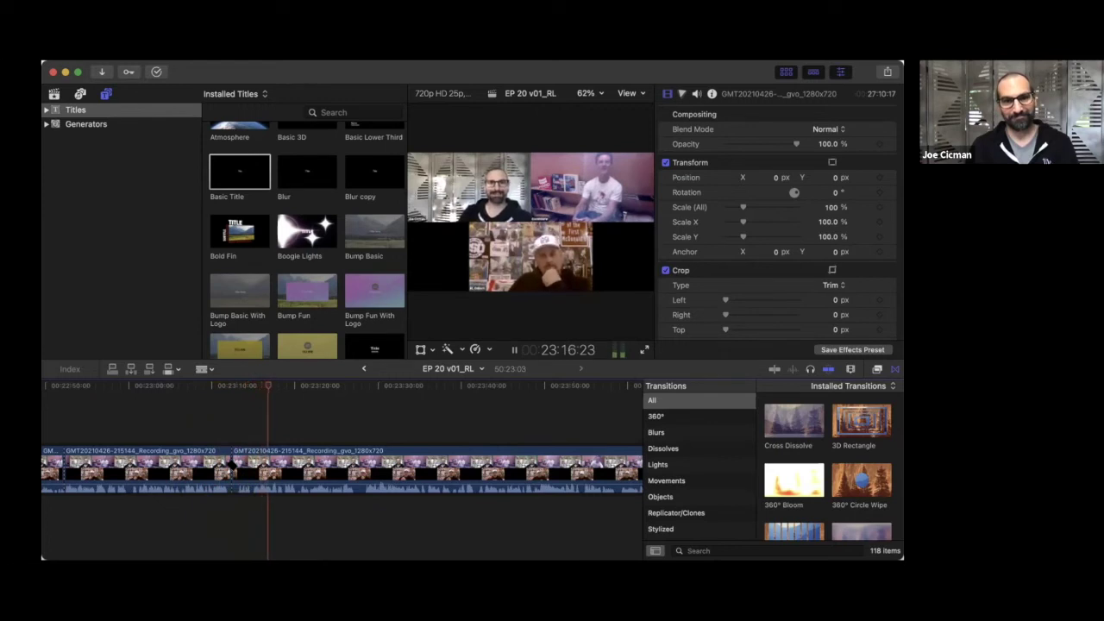
# - Pause the playback, step back frame by frame to 23:18:17 and split the recording there
pyautogui.press('space')
pyautogui.press('Left')
pyautogui.press('Left')
pyautogui.press('Left')
pyautogui.press('Left')
pyautogui.press('Left')
pyautogui.press('Left')
pyautogui.press('Left')
pyautogui.press('Left')
pyautogui.press('Left')
pyautogui.press('Left')
pyautogui.press('Left')
pyautogui.press('Left')
pyautogui.press('Left')
pyautogui.press('Left')
pyautogui.press('Left')
pyautogui.press('Left')
pyautogui.press('Left')
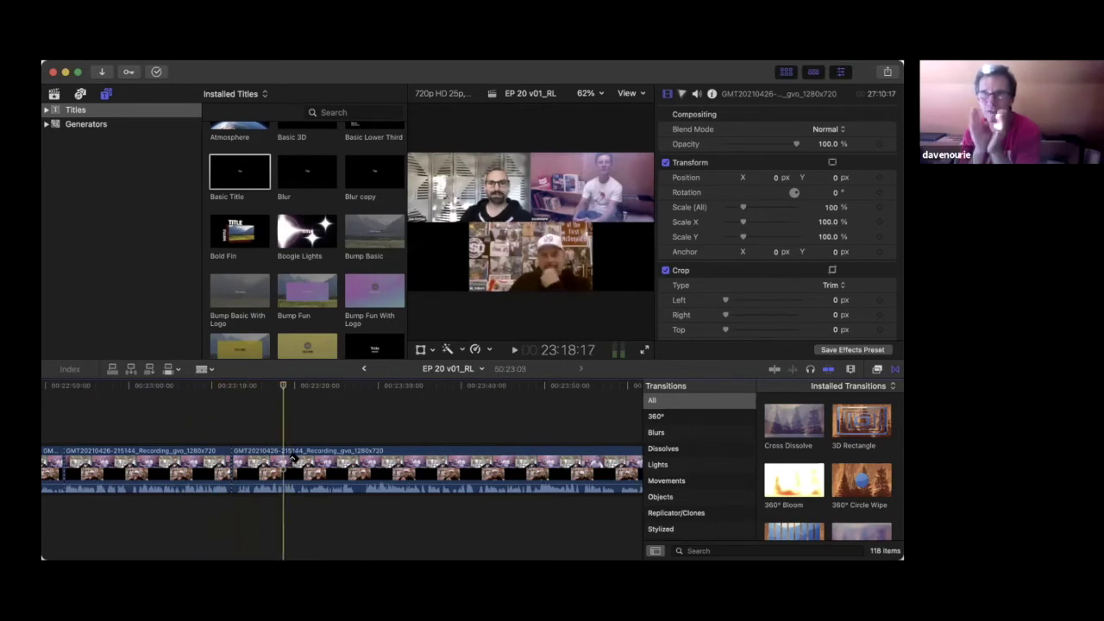
pyautogui.hotkey('ctrl', 'b')
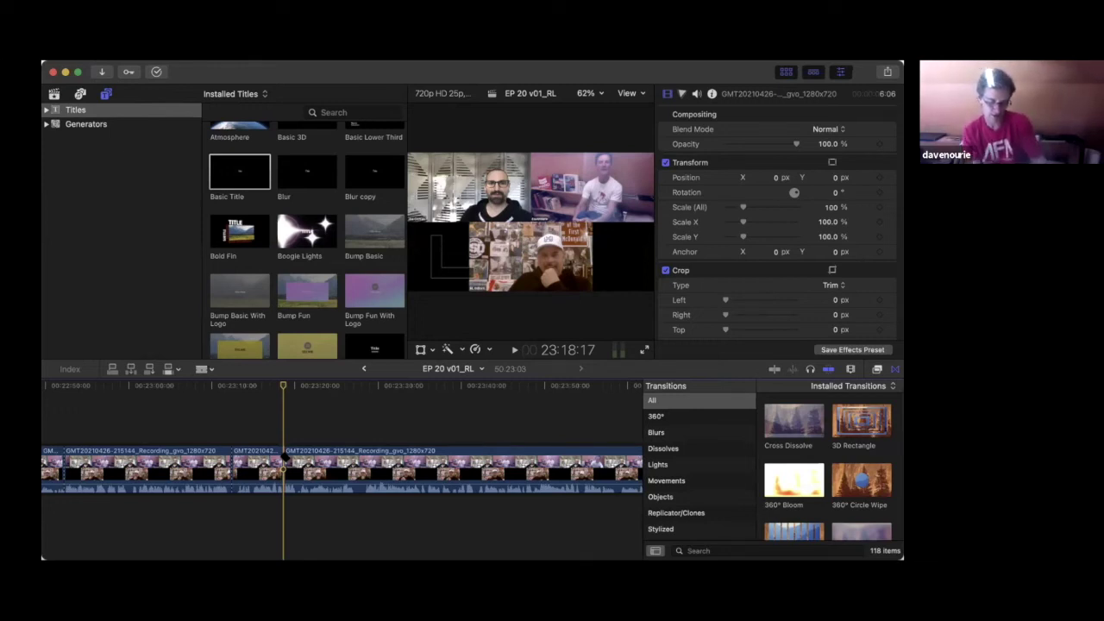
# - Add a Basic Title over the short passage ending at 23:18:17, match its length, and set its text to "Mat's Barspin frame stand clip to clarify here"
pyautogui.moveTo(239, 173); pyautogui.dragTo(246, 435)
pyautogui.moveTo(313, 435); pyautogui.dragTo(282, 435)
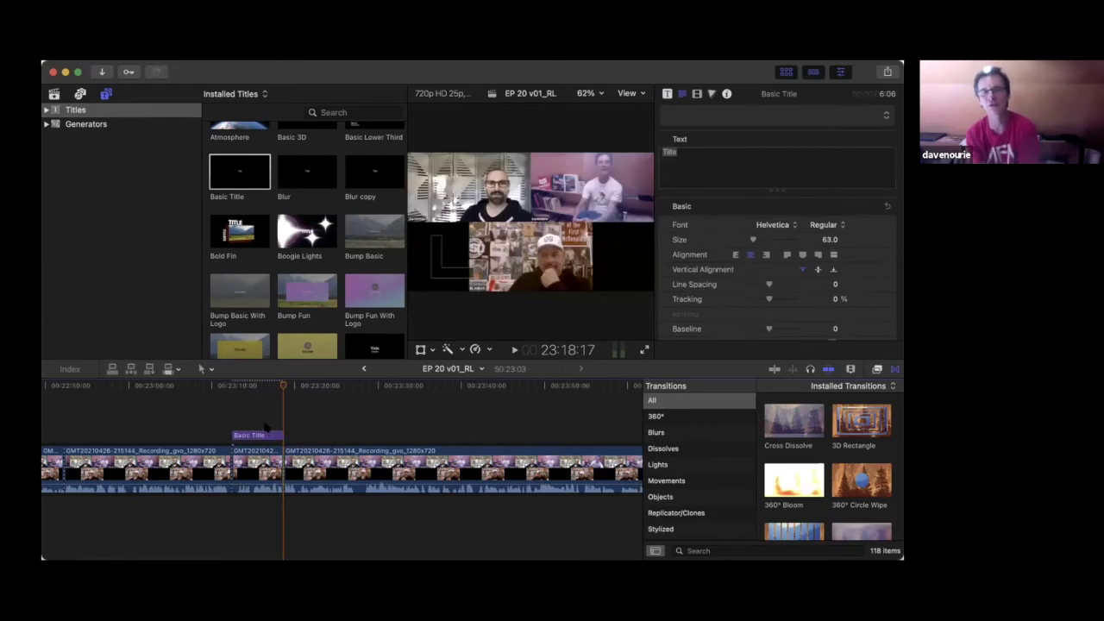
pyautogui.click(266, 431)
pyautogui.click(696, 175)
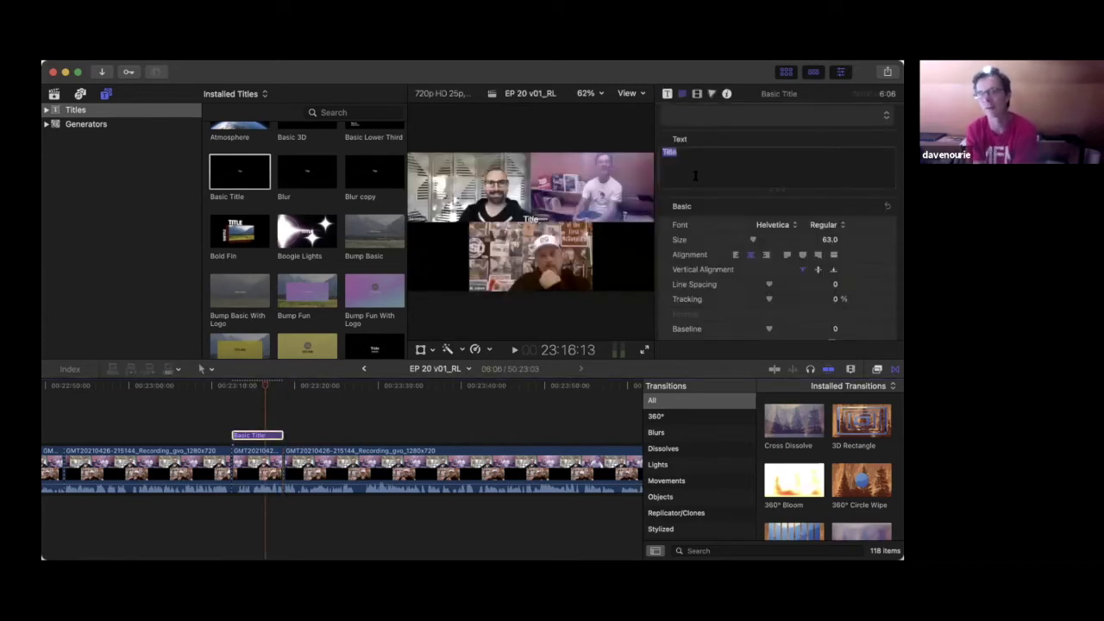
pyautogui.write('Mats')
pyautogui.press('BackSpace')
pyautogui.write("'s")
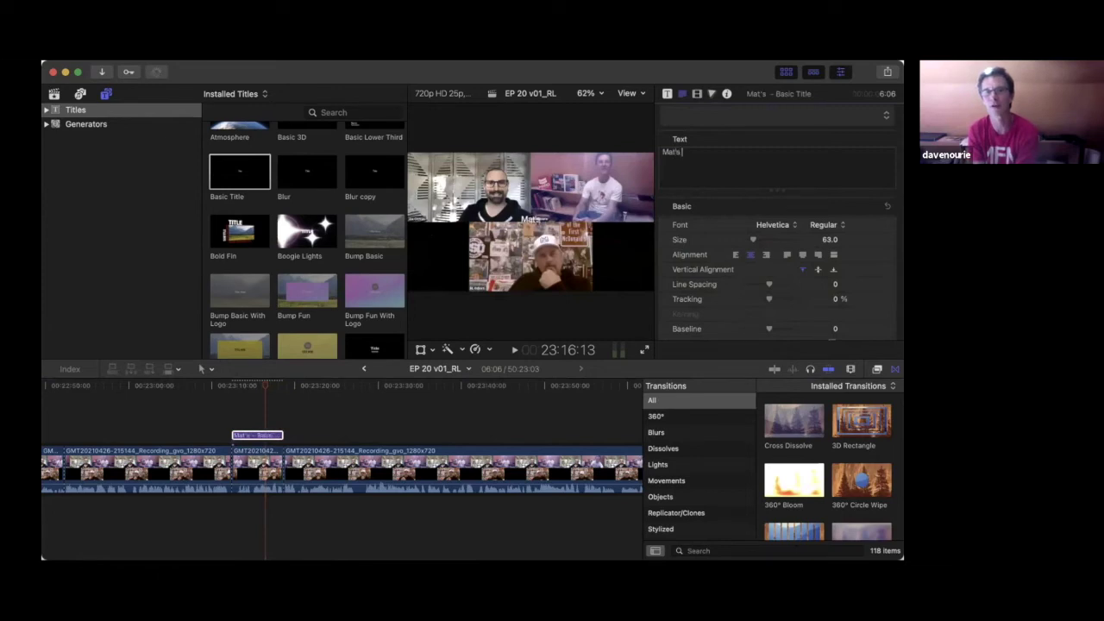
pyautogui.write(' Barspin')
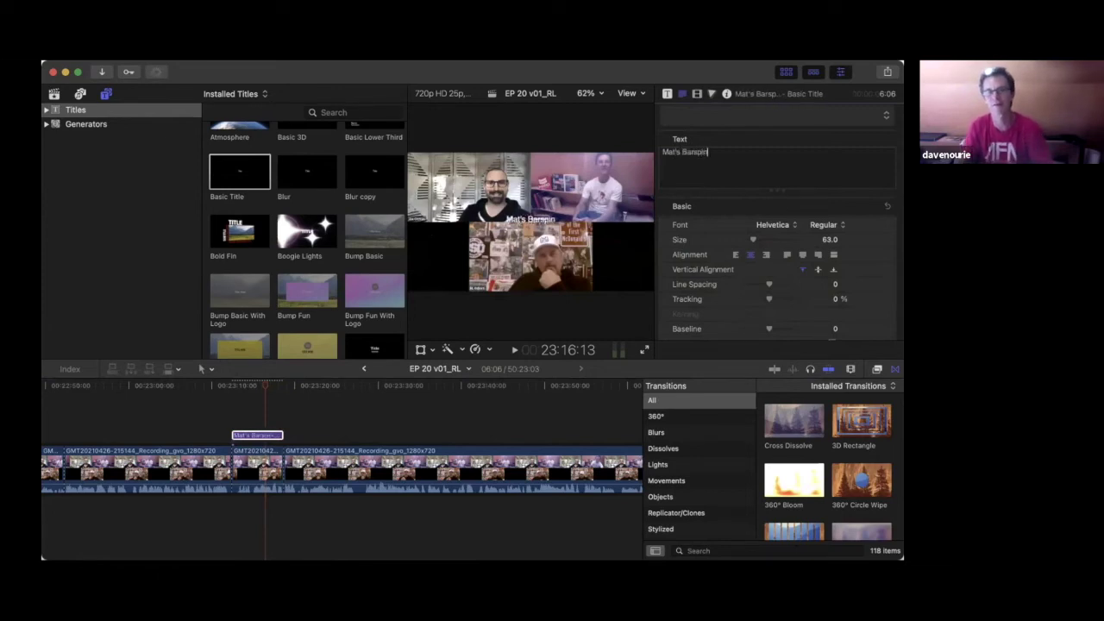
pyautogui.write(' frame stand ')
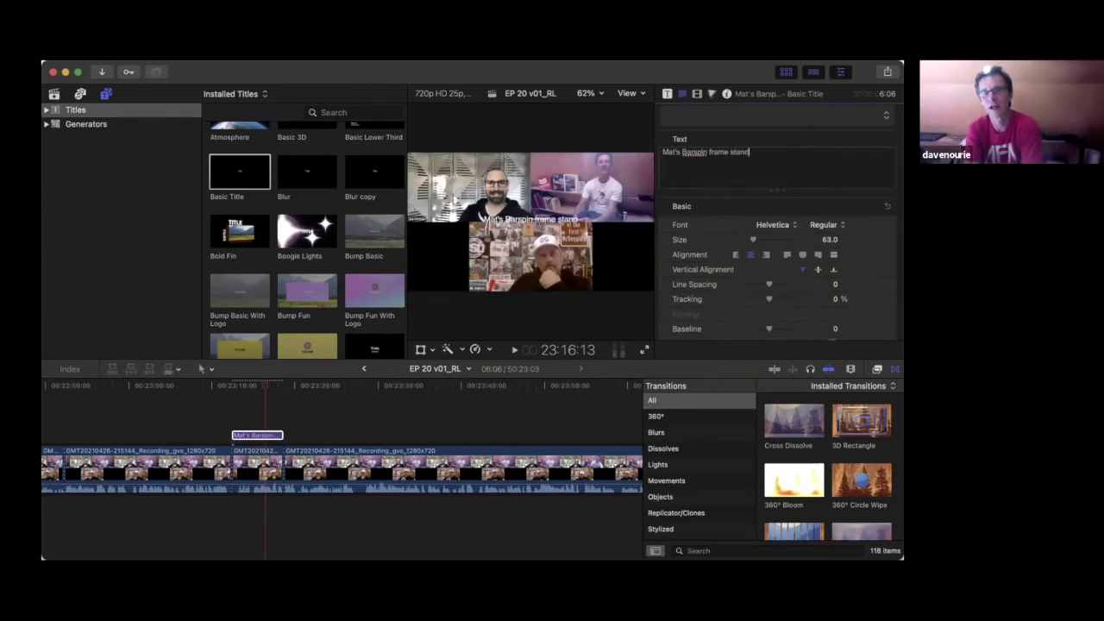
pyautogui.write('clip')
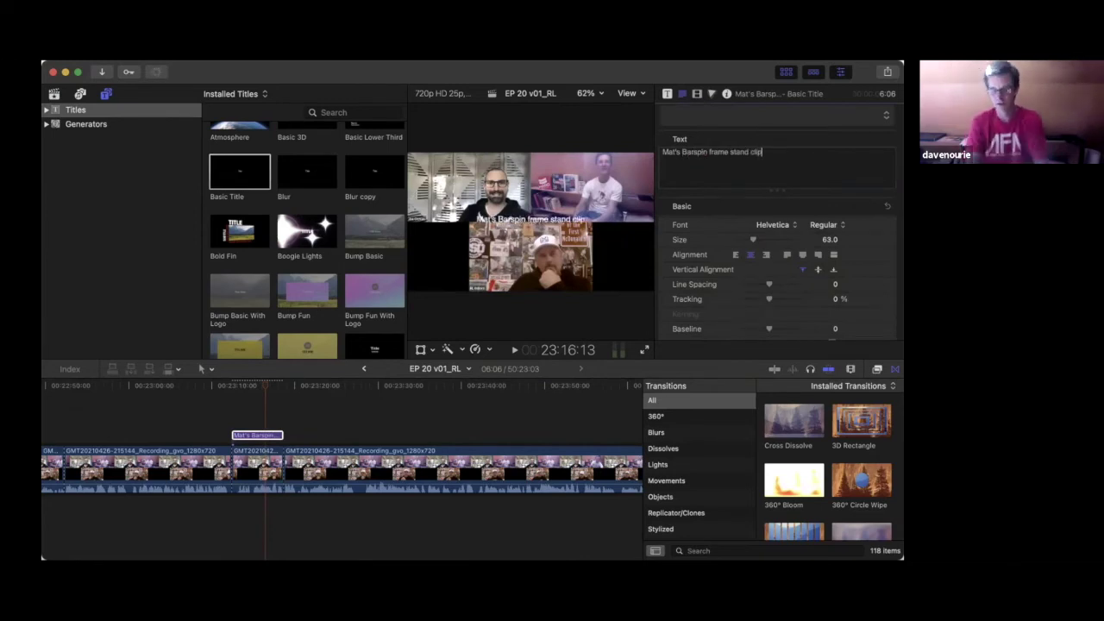
pyautogui.write(' to clarify')
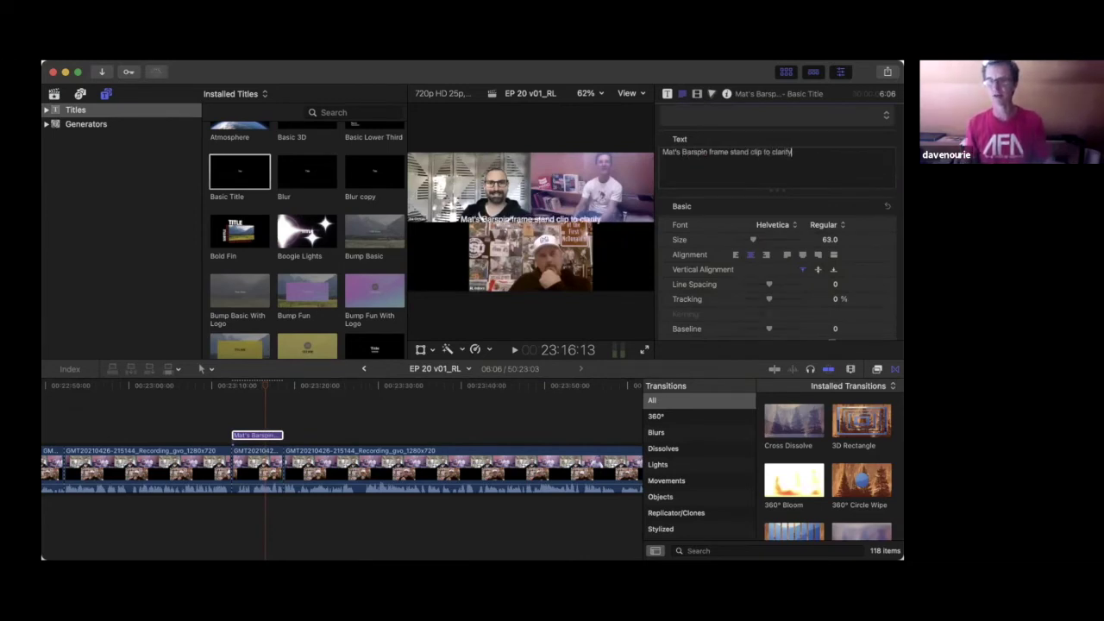
pyautogui.write(' here')
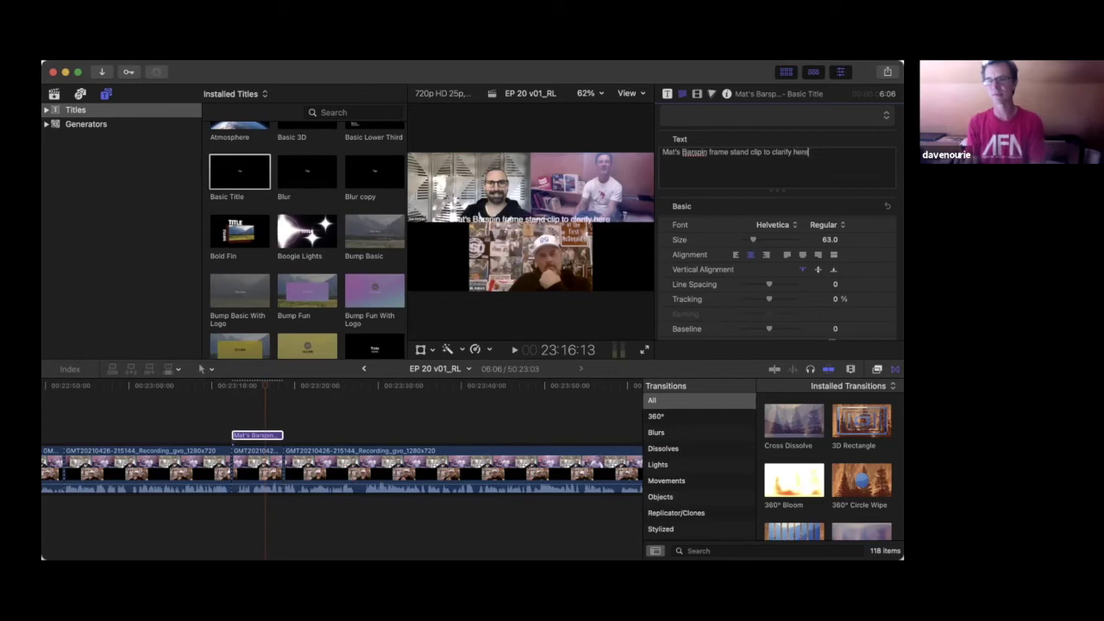
# - Insert the "Mat's Barspin" title into the main storyline before the short passage and place the playhead at the 23:24:23 cut
pyautogui.moveTo(255, 437); pyautogui.dragTo(242, 477)
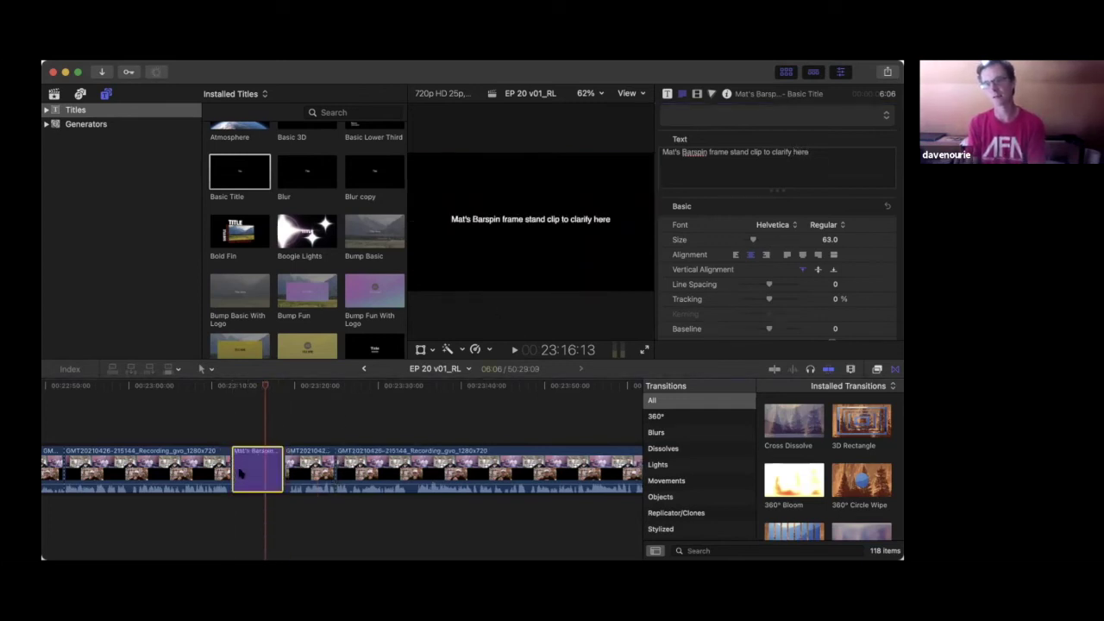
pyautogui.click(276, 388)
pyautogui.moveTo(276, 387); pyautogui.dragTo(283, 387)
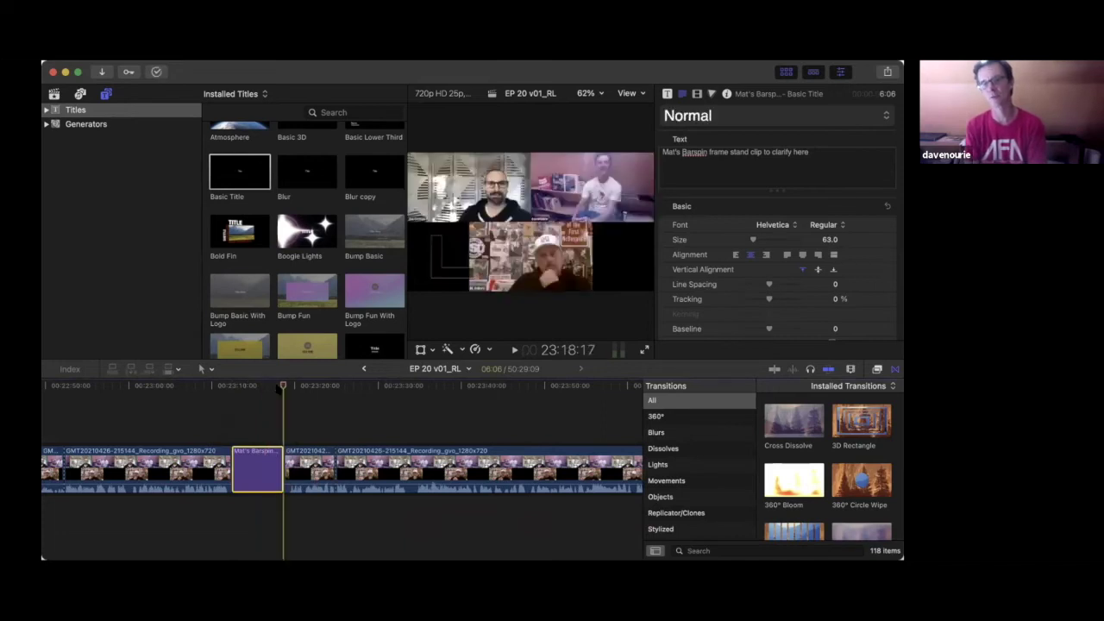
pyautogui.press('r')
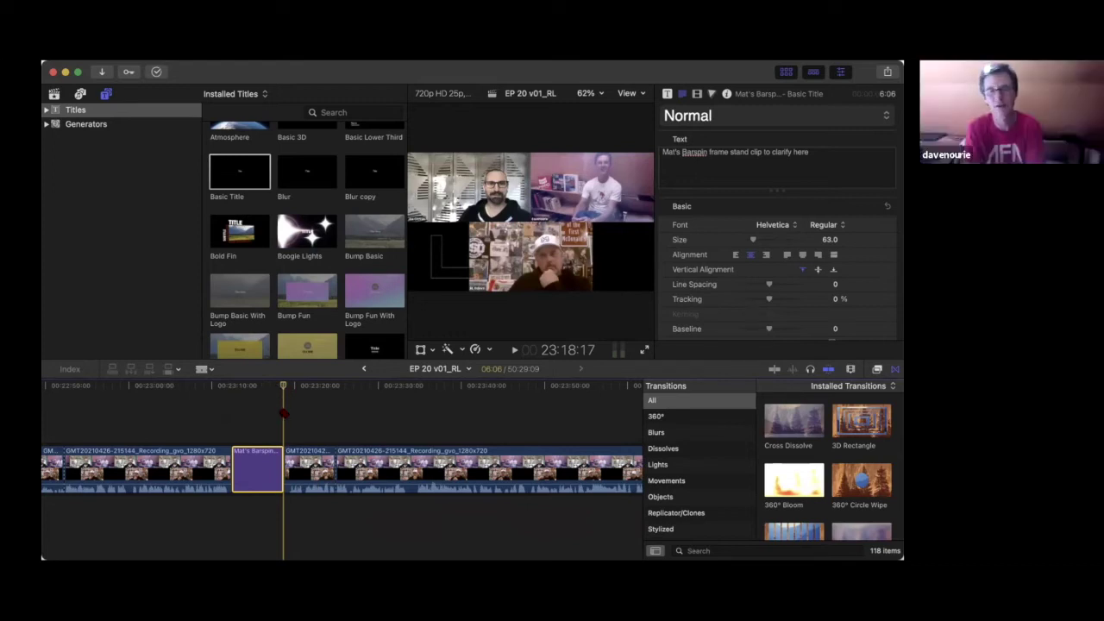
pyautogui.moveTo(283, 385); pyautogui.dragTo(335, 386)
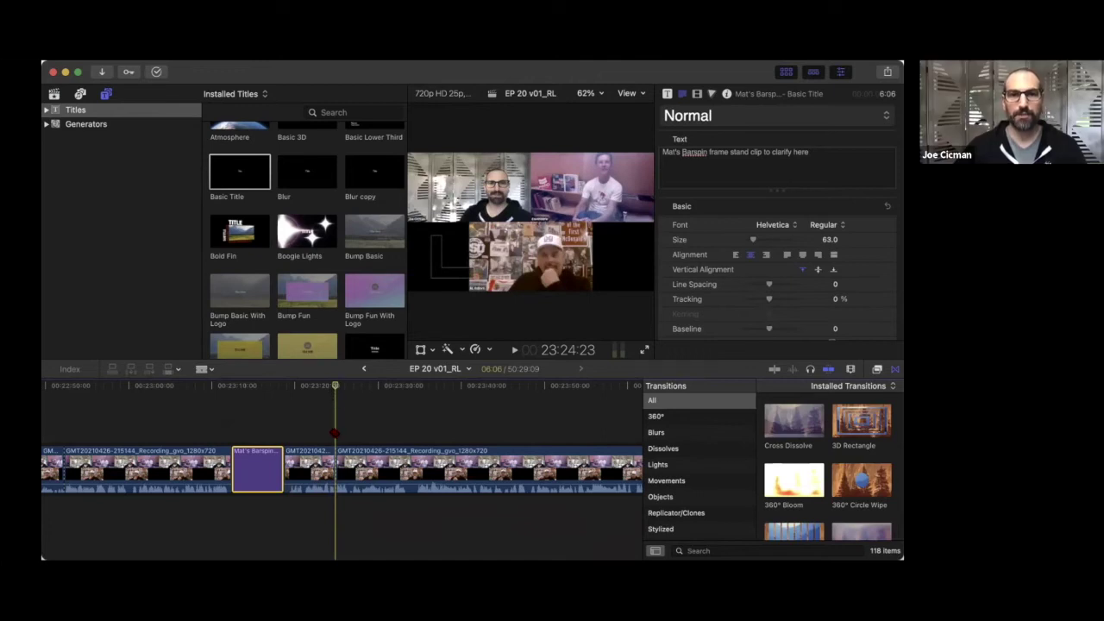
# - Play on from the 23:24:23 cut, pause at 24:00:22 and split the recording there
pyautogui.hscroll(5, 335, 433)
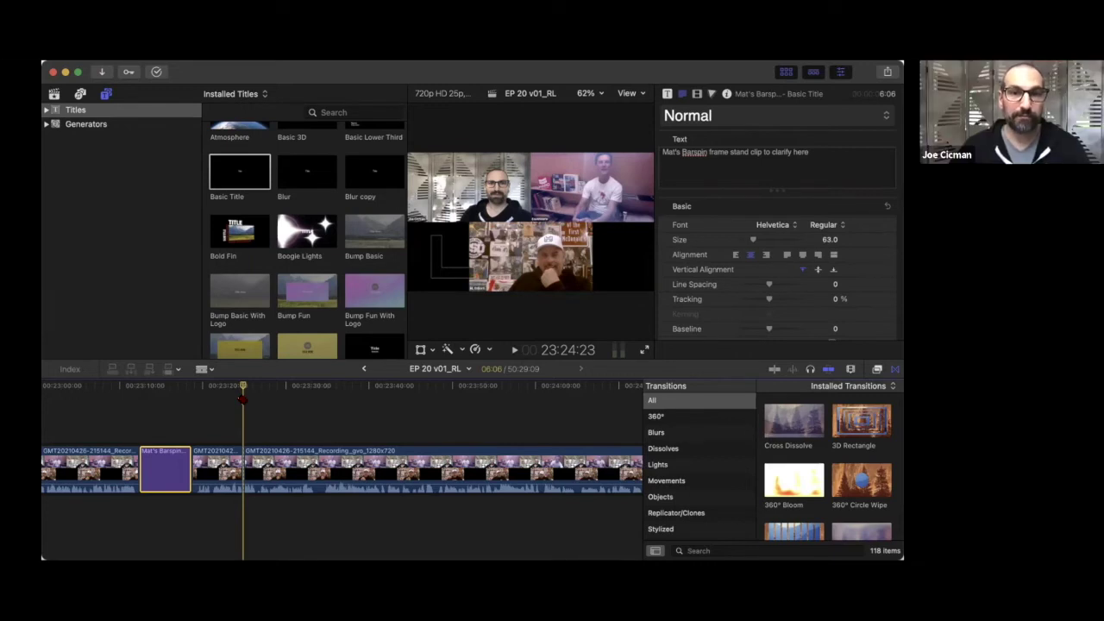
pyautogui.press('space')
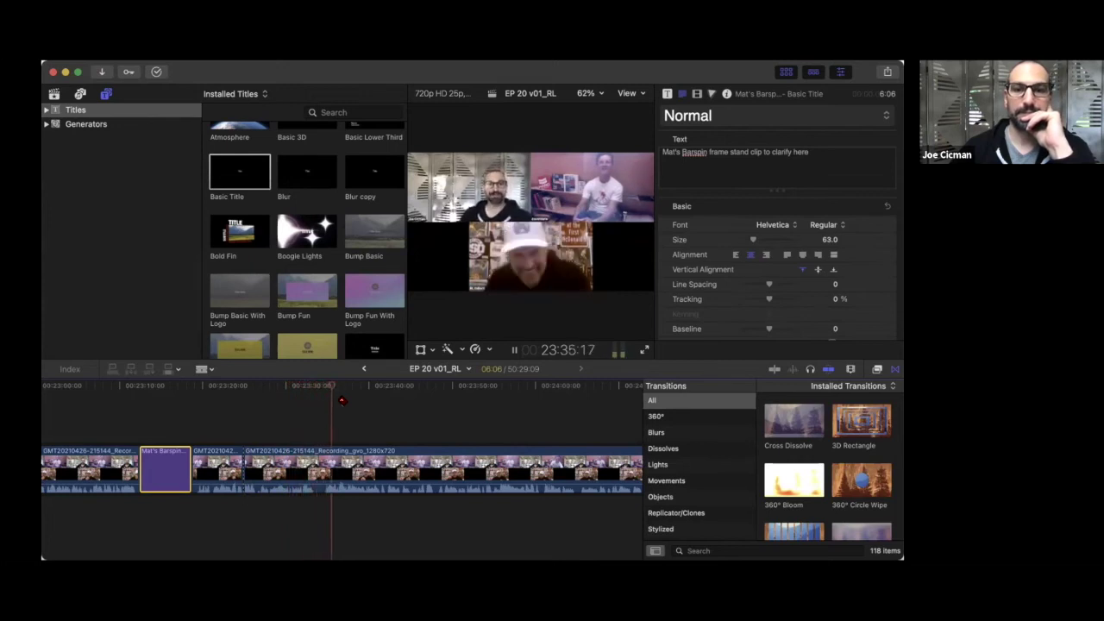
pyautogui.hscroll(3, 342, 400)
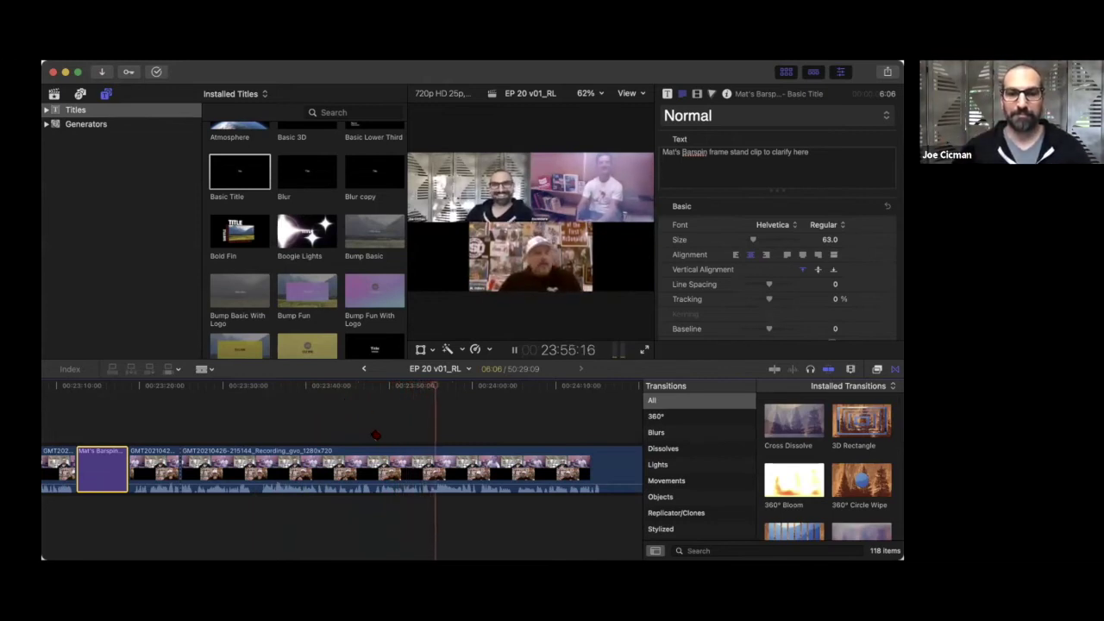
pyautogui.hscroll(3, 418, 451)
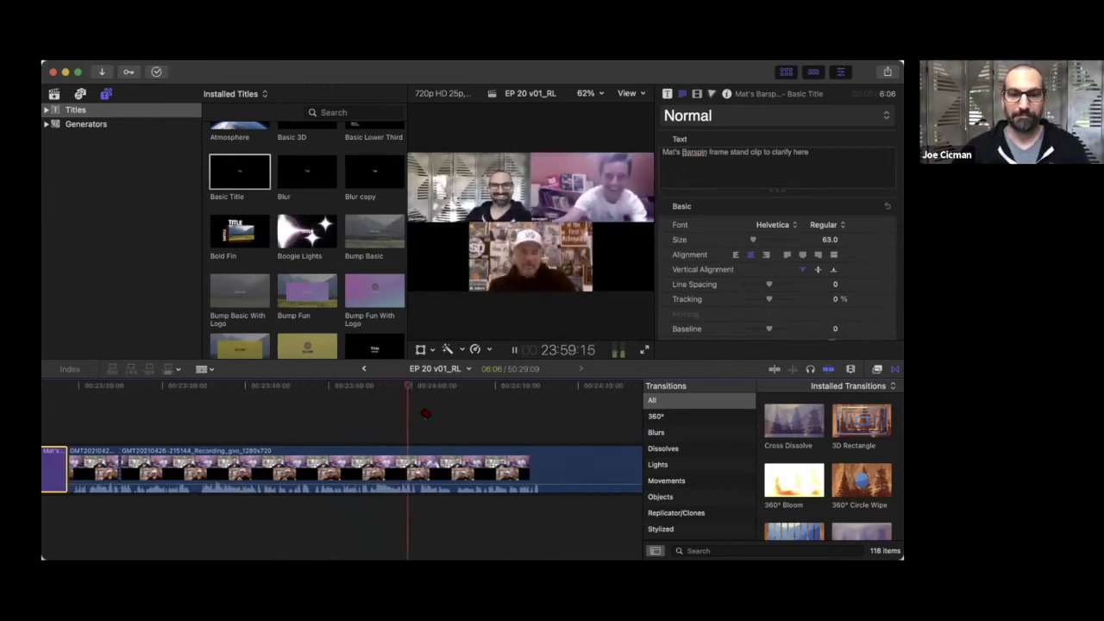
pyautogui.press('space')
pyautogui.press('super+b')
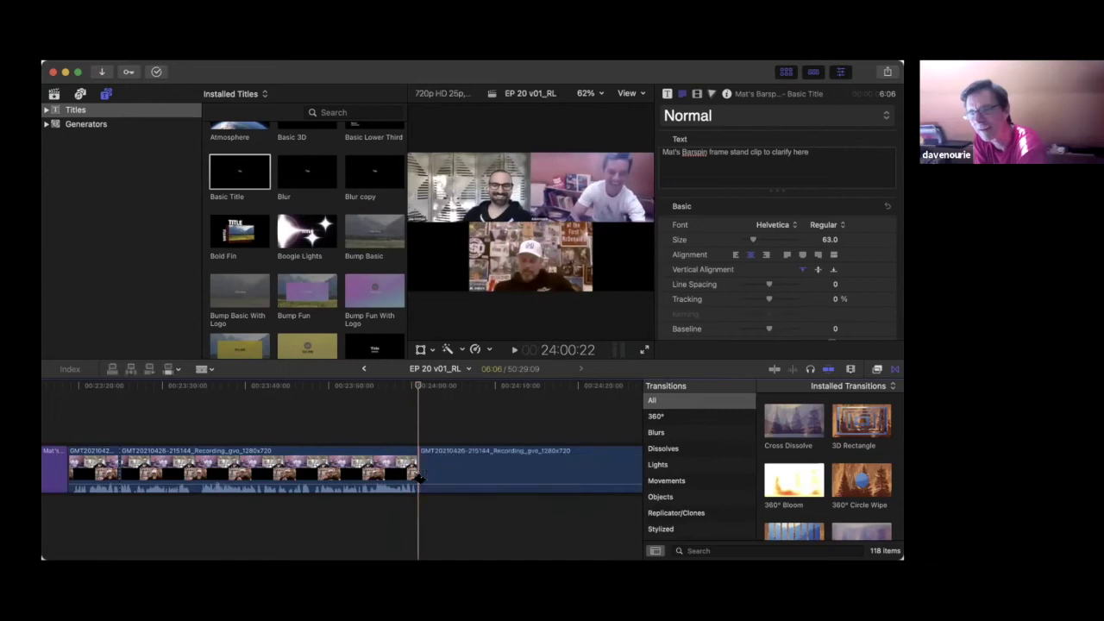
pyautogui.click(419, 474)
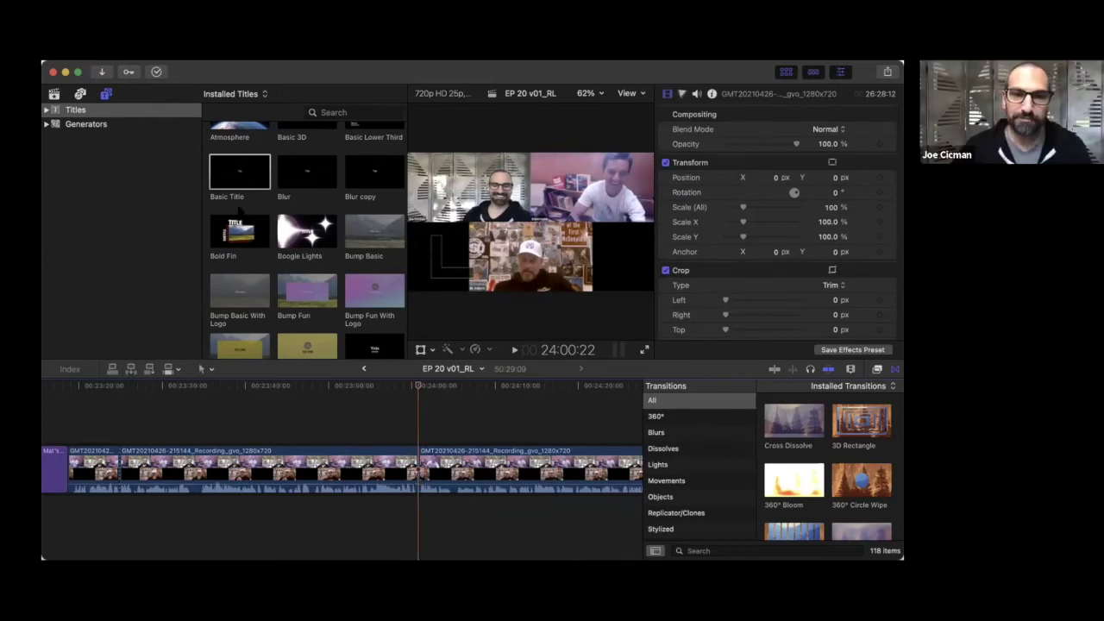
# - Add a Basic Title at the 24:00:22 cut reading "The Elite Liberal Media strikes again" and shift it about 4.5 seconds earlier to span the cut
pyautogui.moveTo(239, 190); pyautogui.dragTo(422, 434)
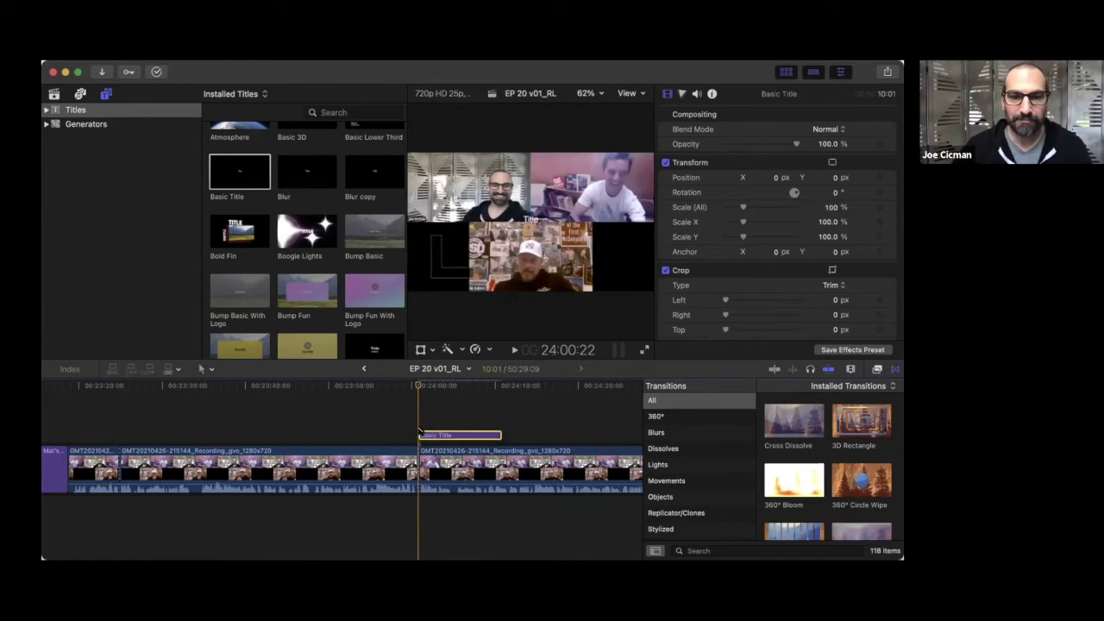
pyautogui.click(679, 157)
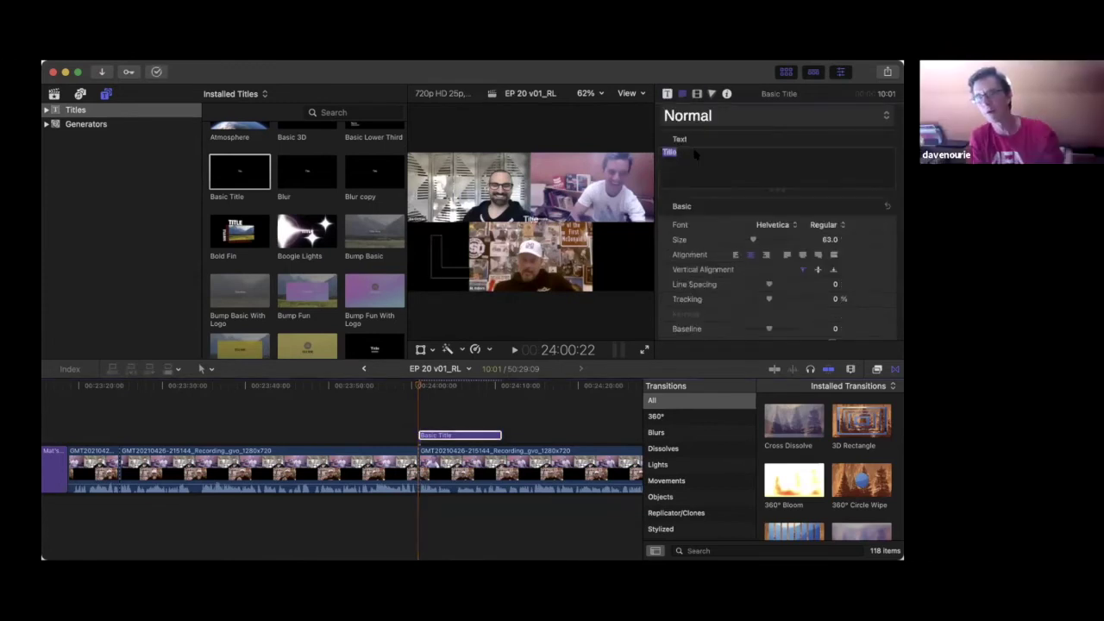
pyautogui.write('The El')
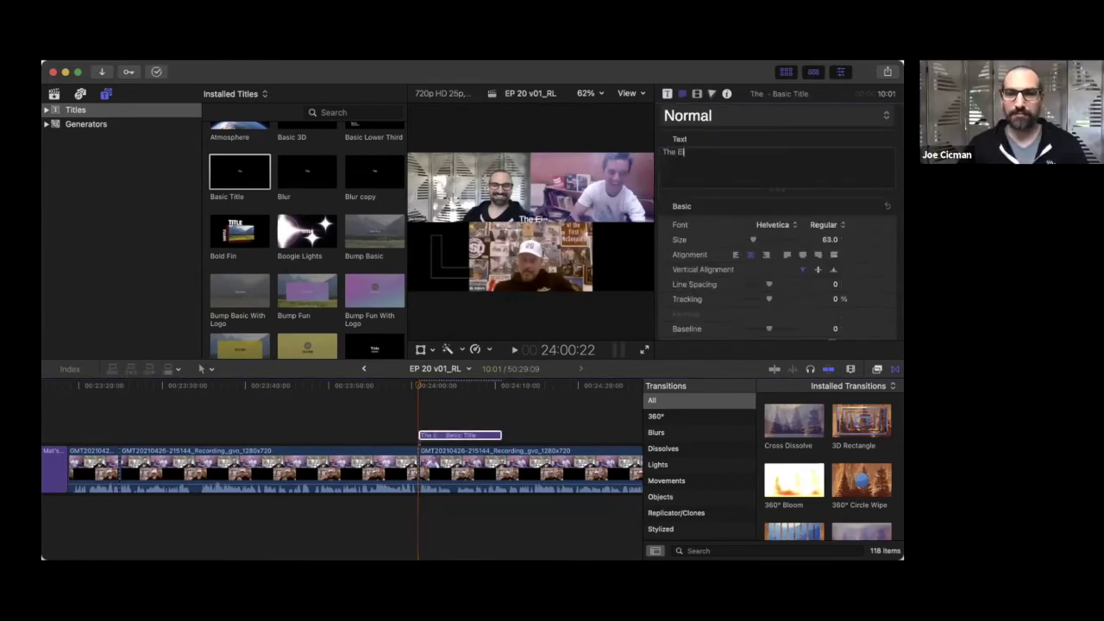
pyautogui.write('ite Liberal')
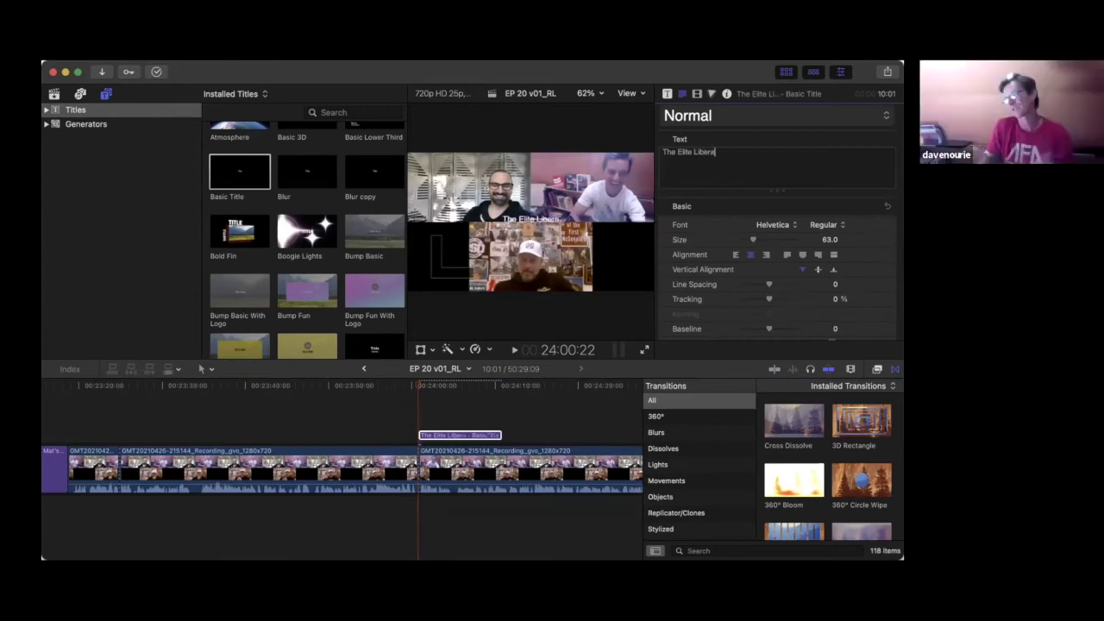
pyautogui.write(' Media stri')
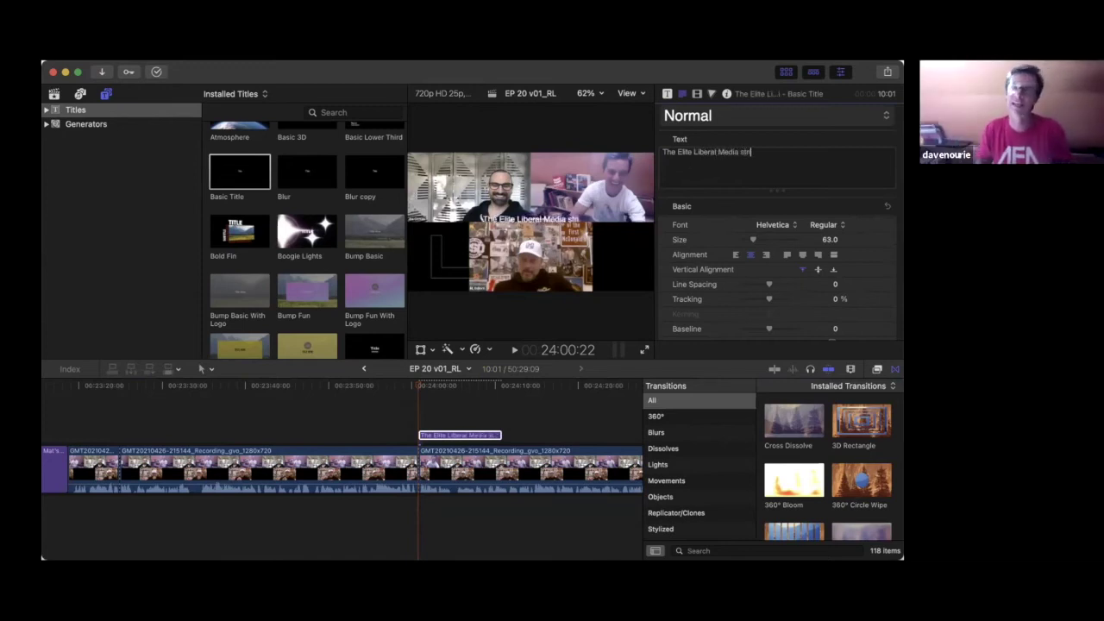
pyautogui.write('kes again')
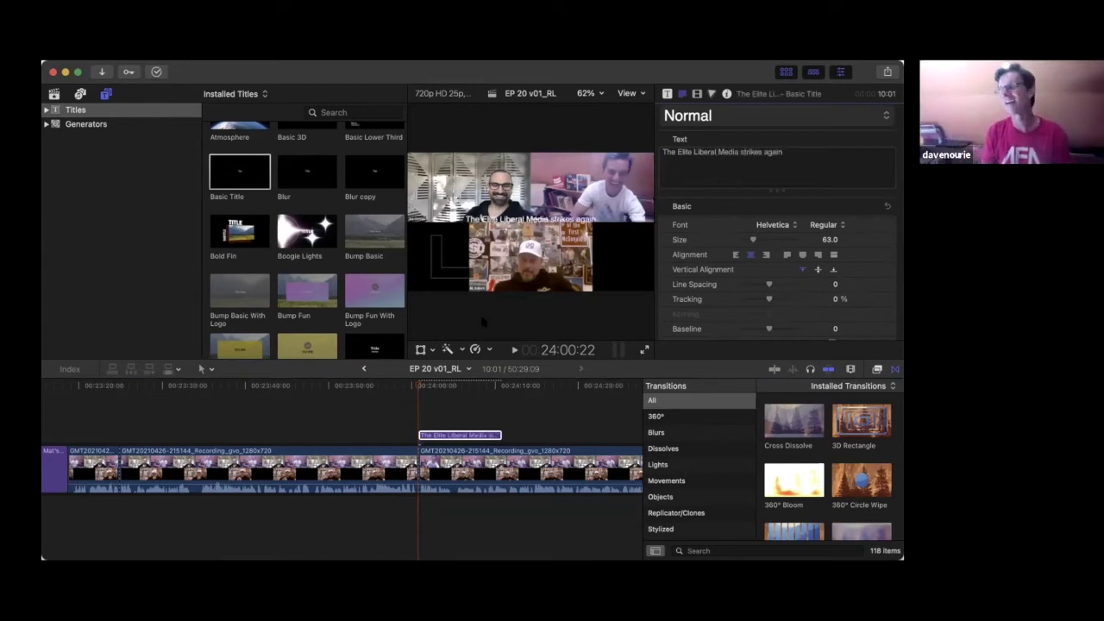
pyautogui.moveTo(433, 434); pyautogui.dragTo(396, 437)
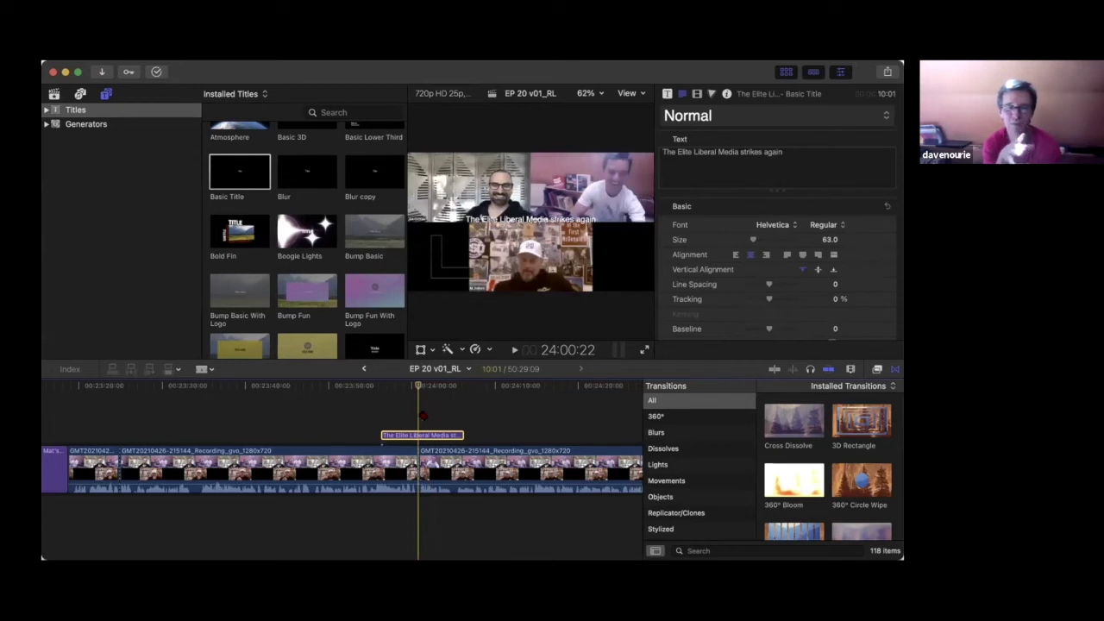
# - Play on from the 24:00:22 cut, pause at 24:08:22 and split the recording there
pyautogui.press('space')
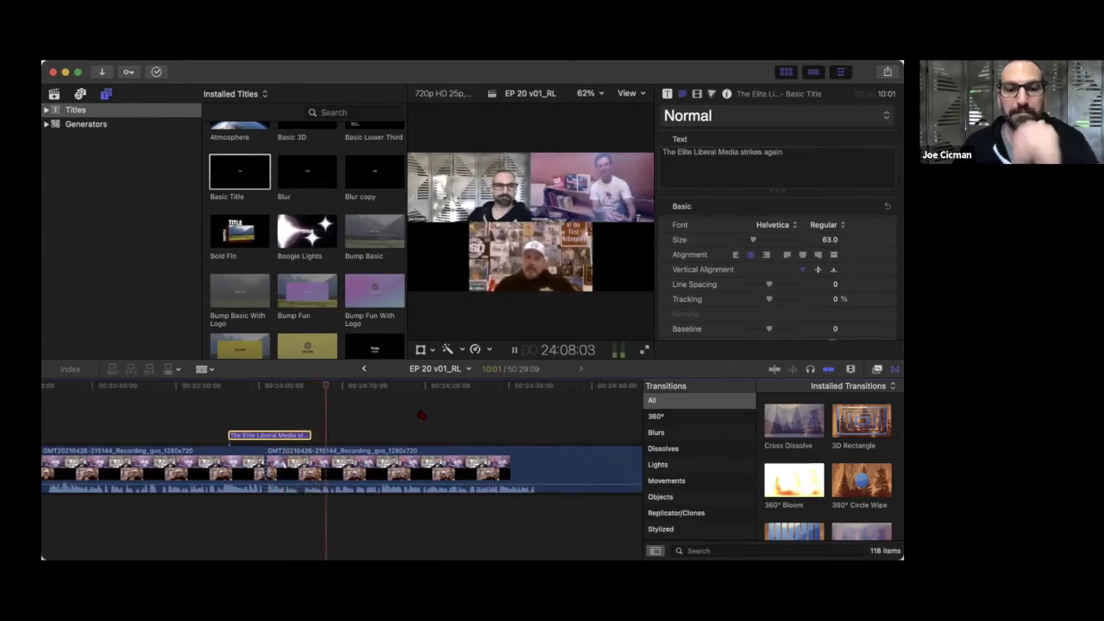
pyautogui.press('space')
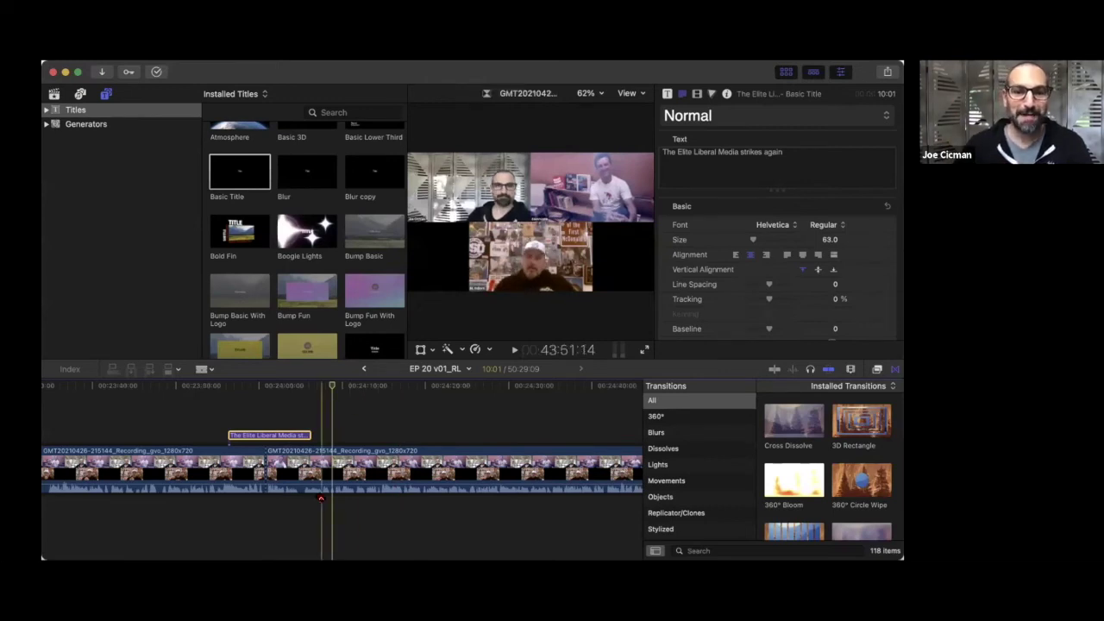
pyautogui.press('super+b')
pyautogui.click(332, 477)
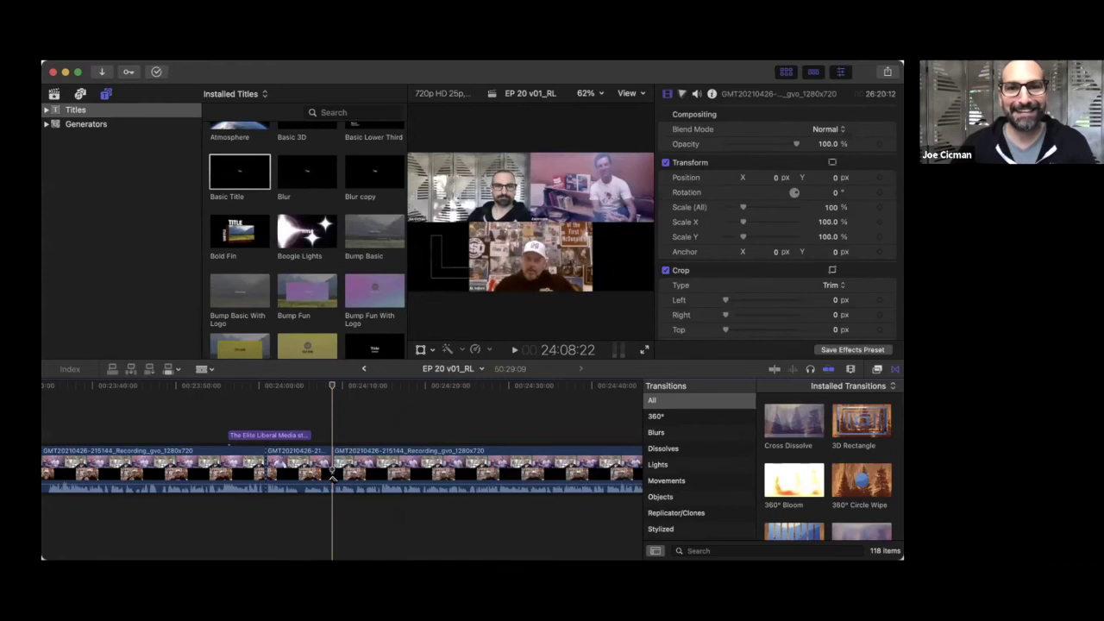
# - Play on from the 24:08:22 cut and split the recording at about 24:19 during playback
pyautogui.press('space')
pyautogui.hscroll(2, 436, 435)
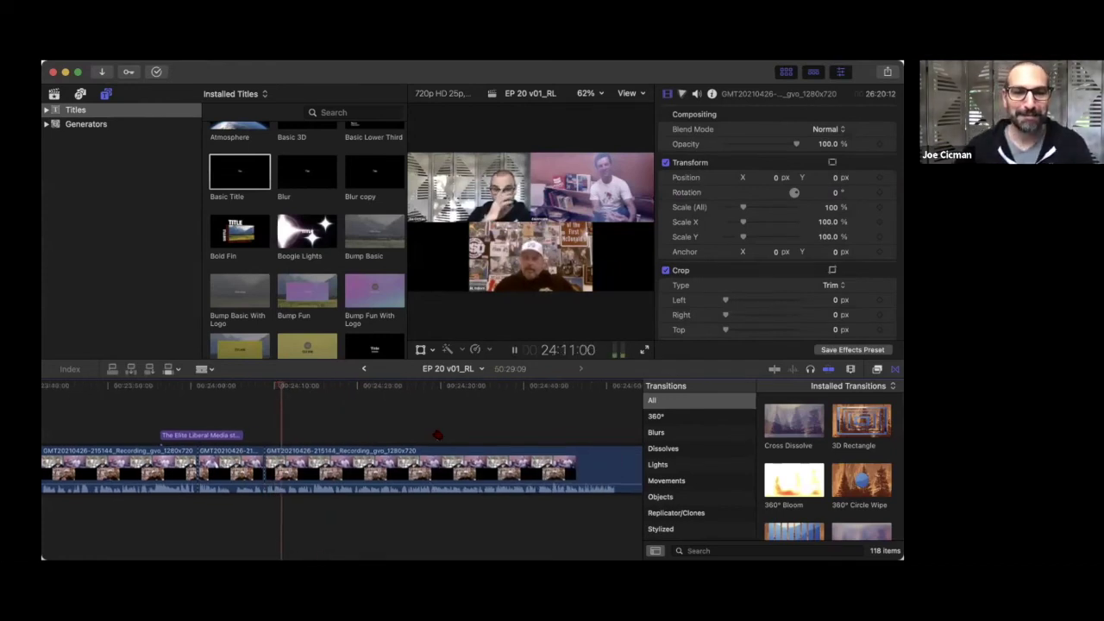
pyautogui.hscroll(1, 437, 435)
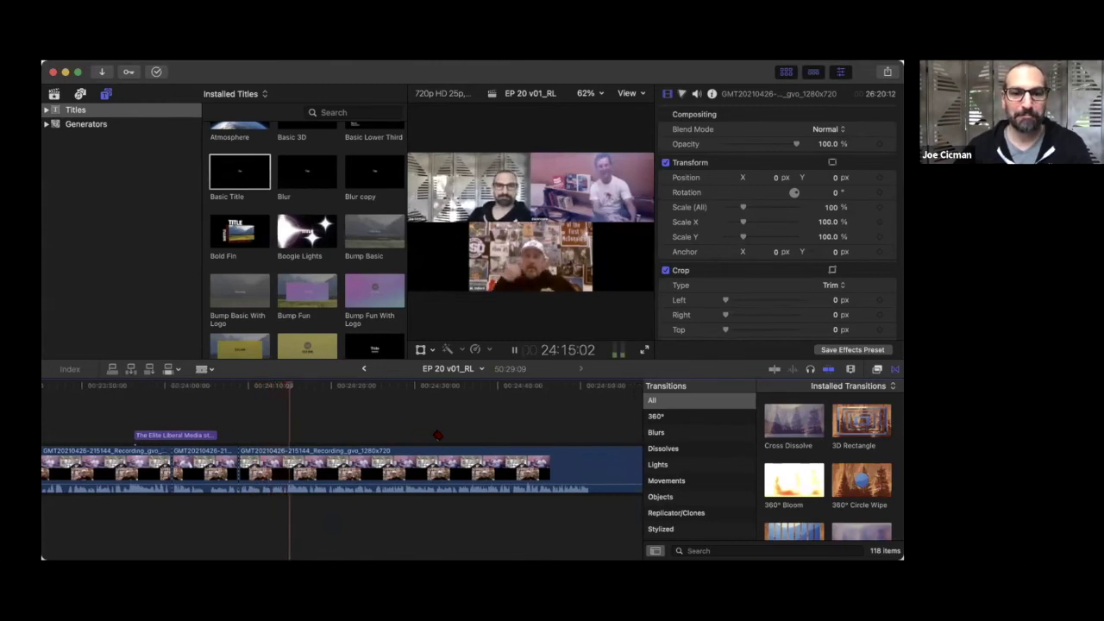
pyautogui.hscroll(2, 437, 435)
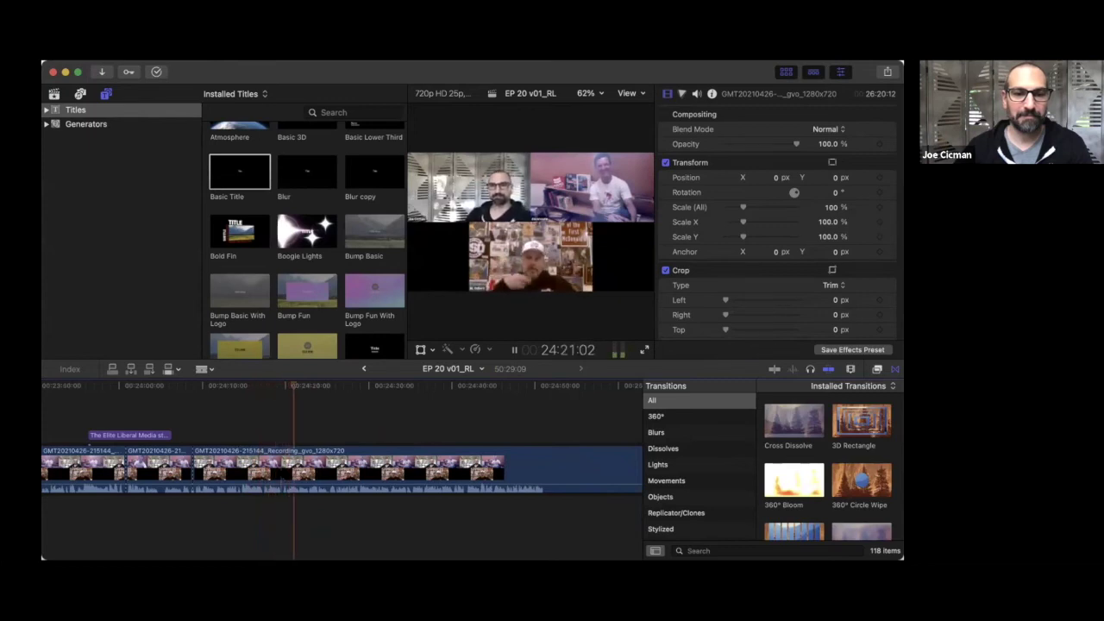
pyautogui.hscroll(3, 283, 475)
pyautogui.hscroll(1, 283, 474)
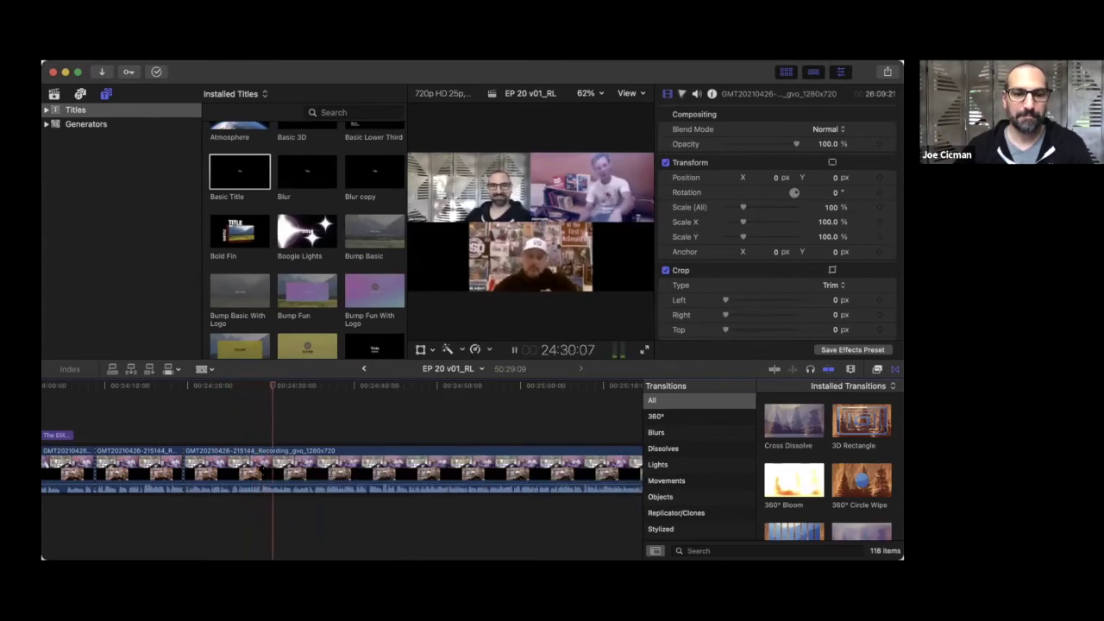
# - Keep the recording playing and split it at about 24:28 and again at about 24:41
pyautogui.hscroll(3, 263, 471)
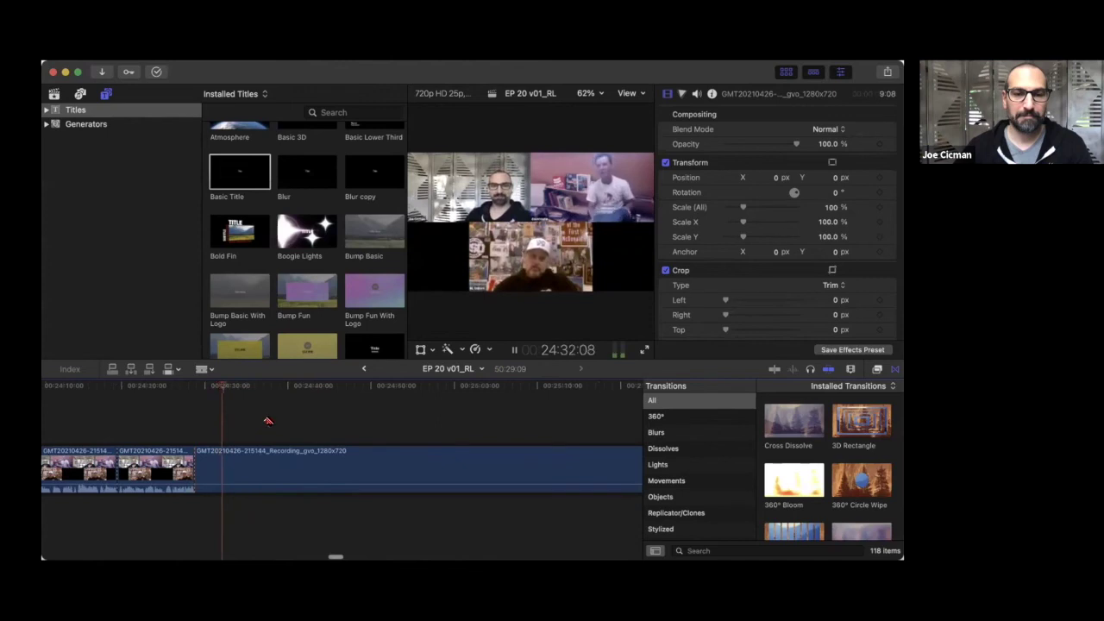
pyautogui.hscroll(2, 268, 421)
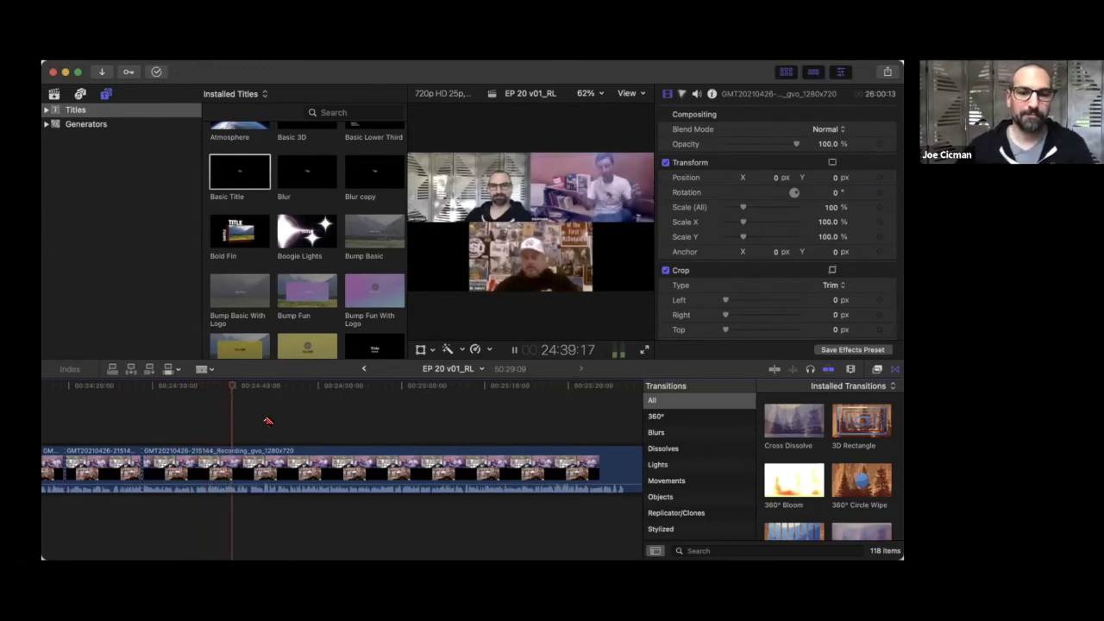
pyautogui.hscroll(1, 268, 421)
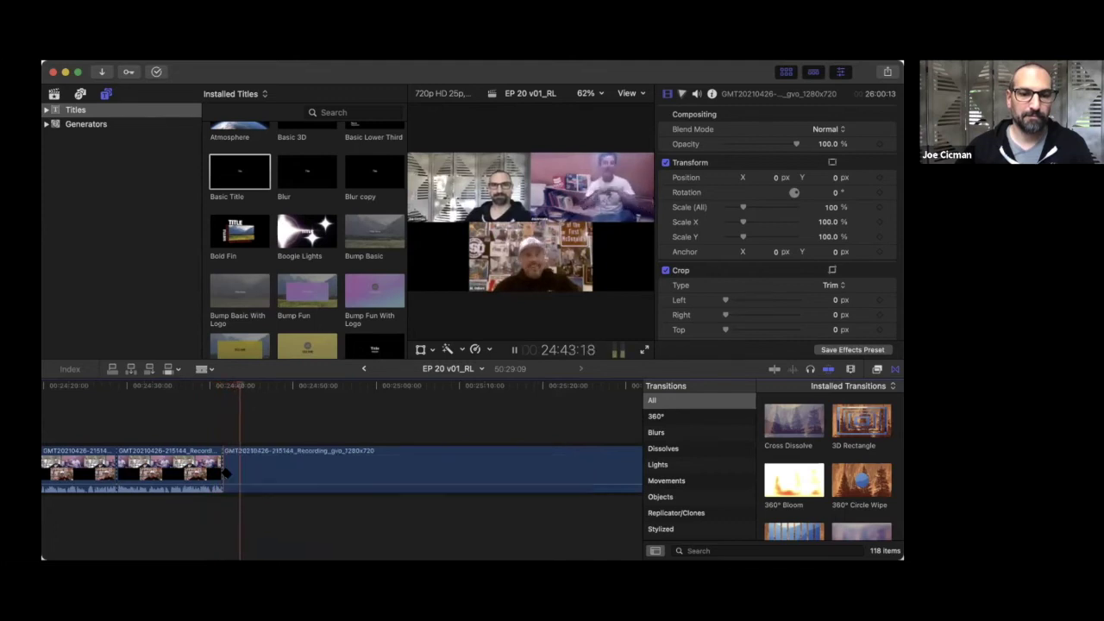
# - Play on past the 24:41 cut, pause, fine-tune the playhead to 25:07:11 and split the recording there
pyautogui.hscroll(2, 297, 416)
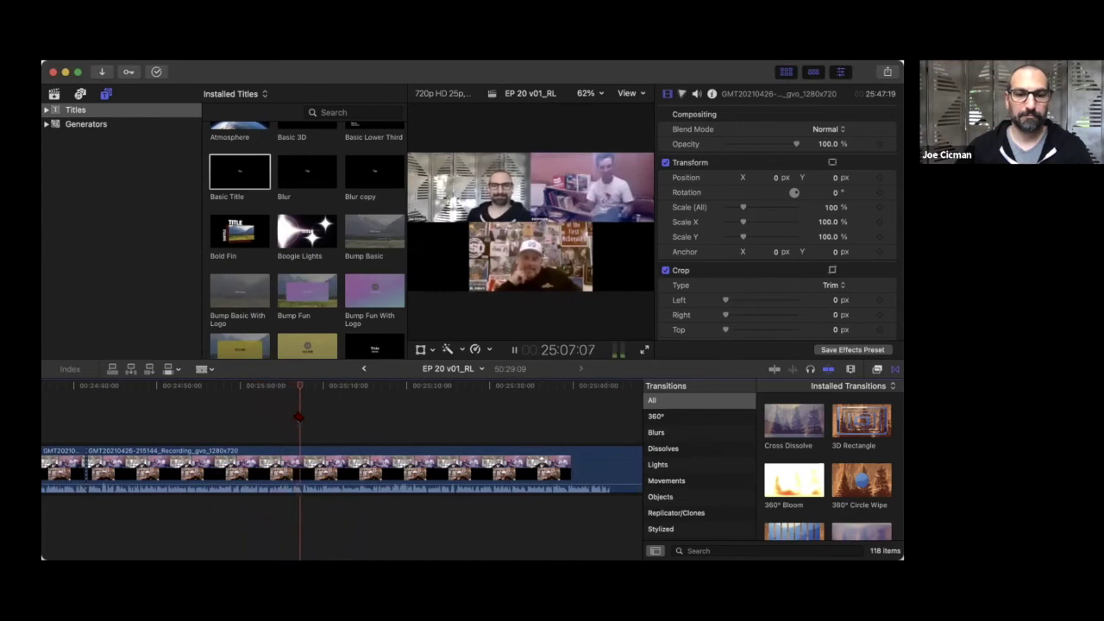
pyautogui.press('space')
pyautogui.press('Left')
pyautogui.press('Left')
pyautogui.press('Left')
pyautogui.press('Left')
pyautogui.press('Left')
pyautogui.press('Left')
pyautogui.press('Left')
pyautogui.press('Left')
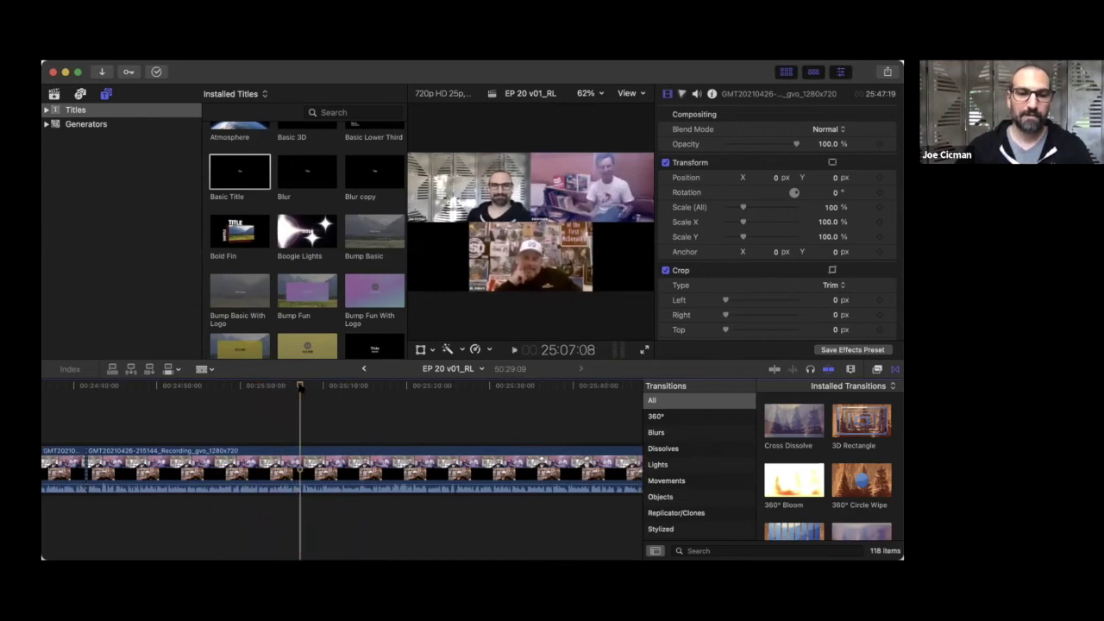
pyautogui.press('Right')
pyautogui.press('Right')
pyautogui.press('Right')
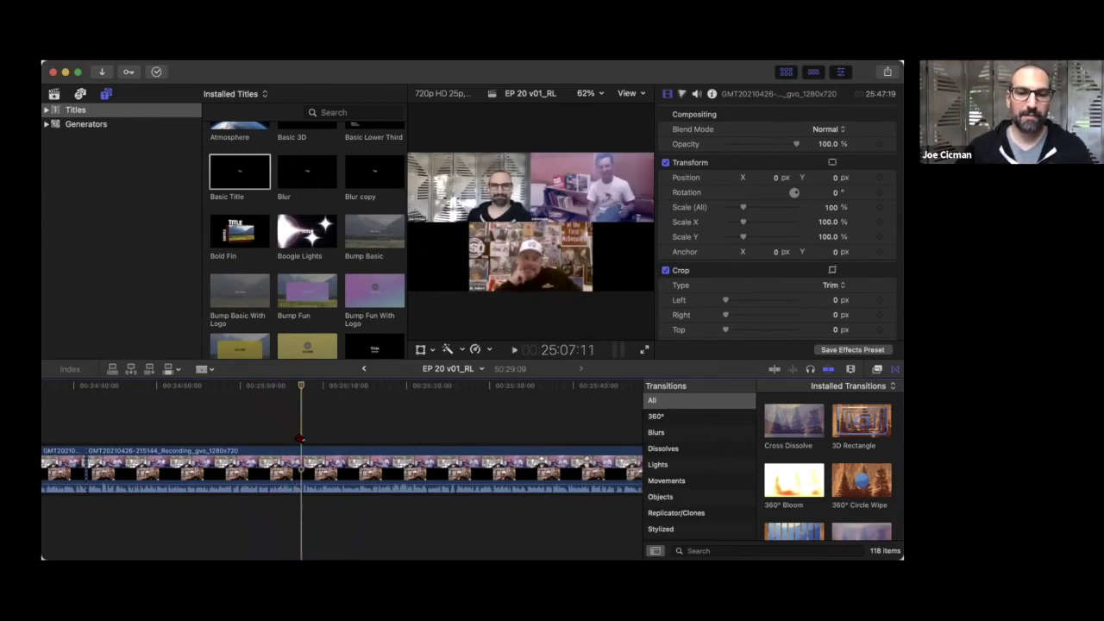
pyautogui.press('super+b')
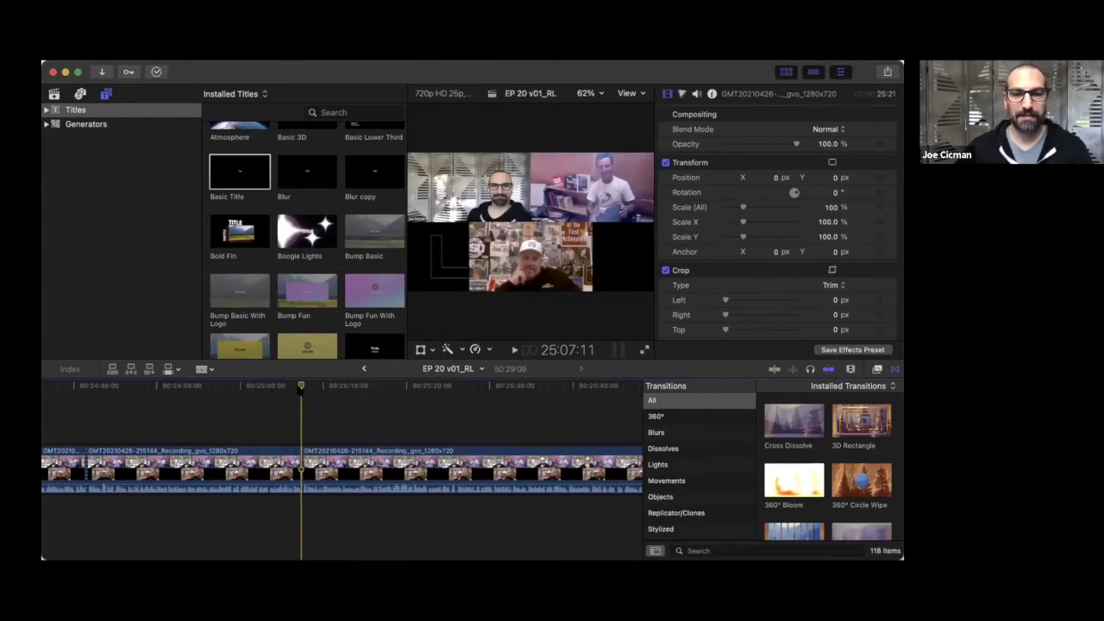
# - Play on from the 25:07:11 cut and split the recording at about 25:22 during playback
pyautogui.press('space')
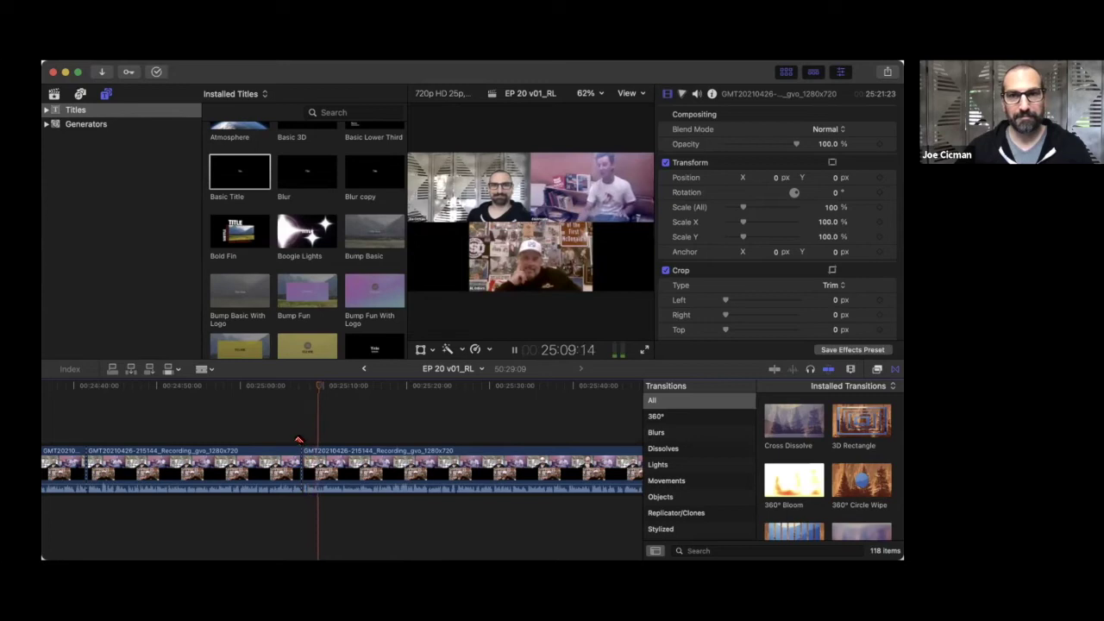
pyautogui.press('space')
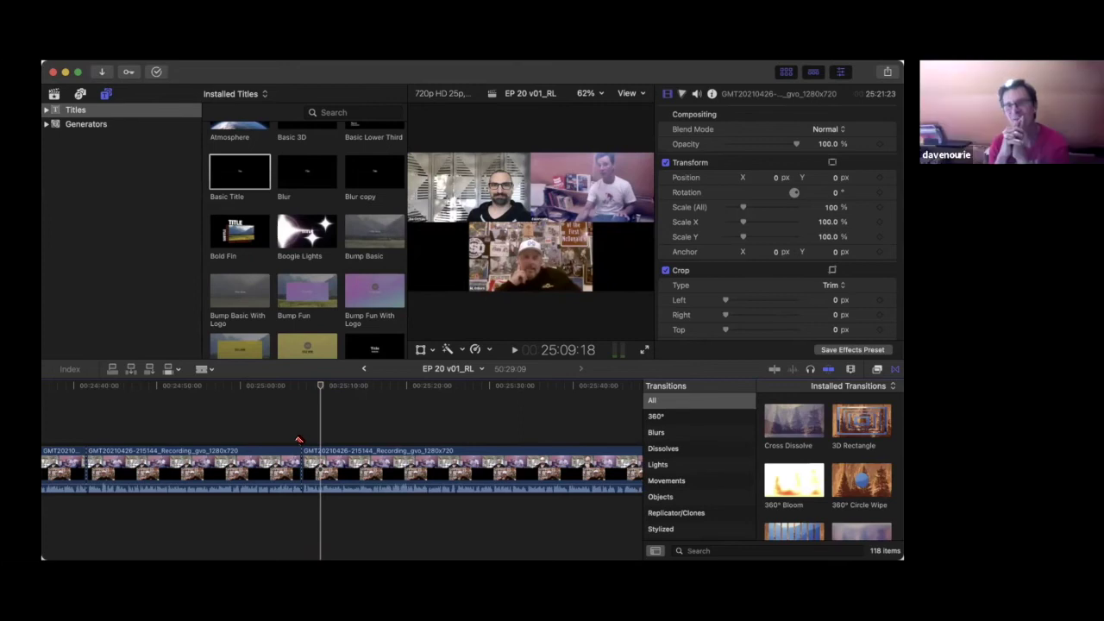
pyautogui.click(321, 388)
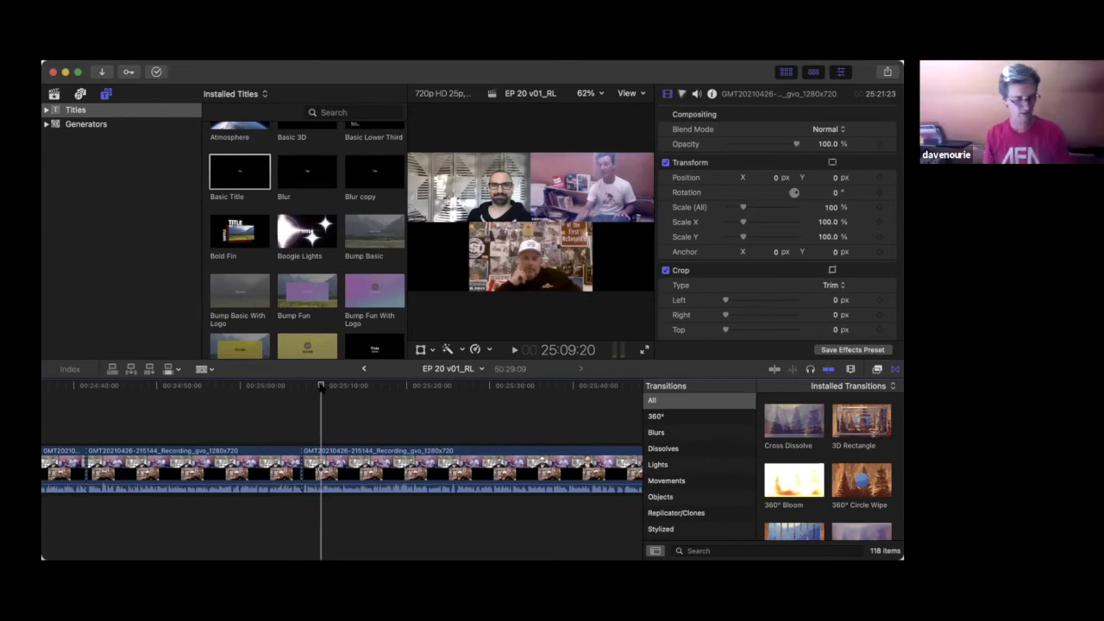
pyautogui.press('space')
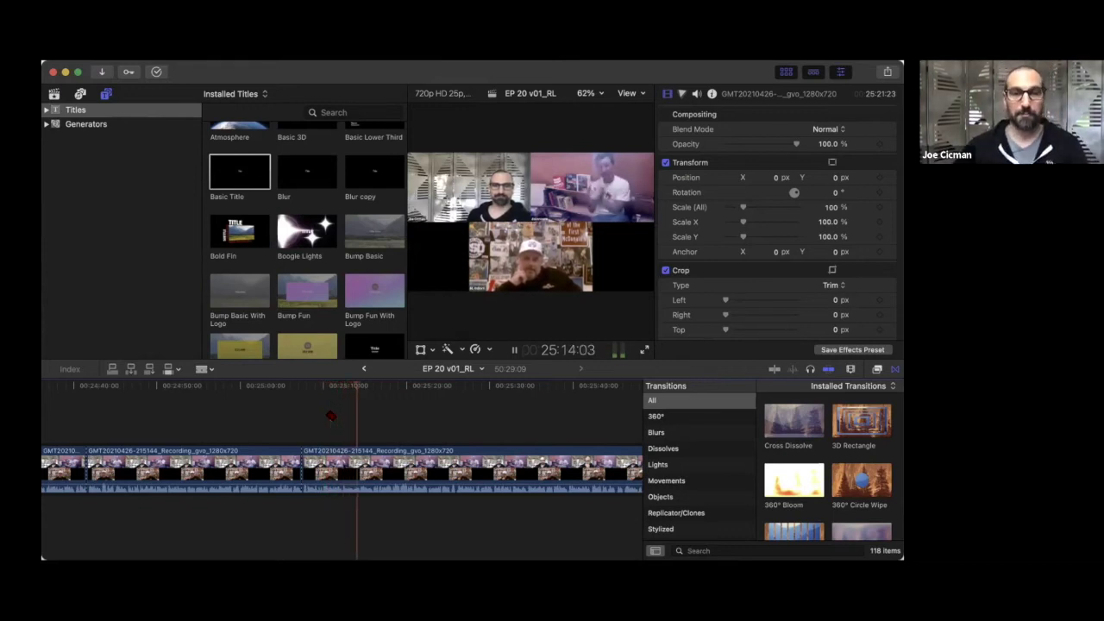
pyautogui.hscroll(2, 341, 470)
pyautogui.hscroll(2, 330, 416)
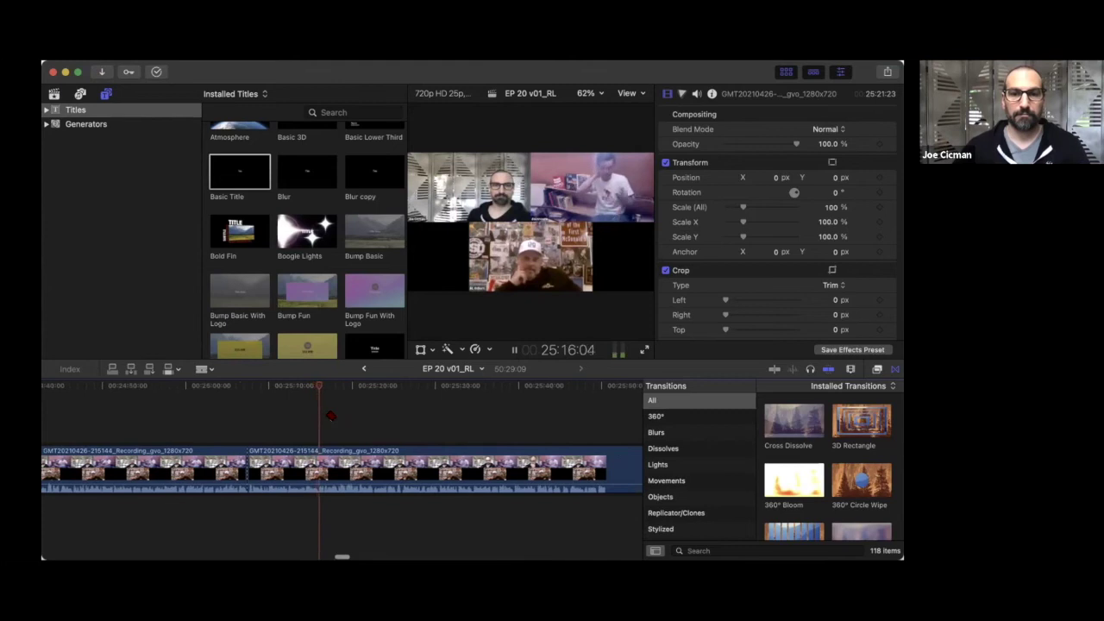
pyautogui.hscroll(2, 330, 416)
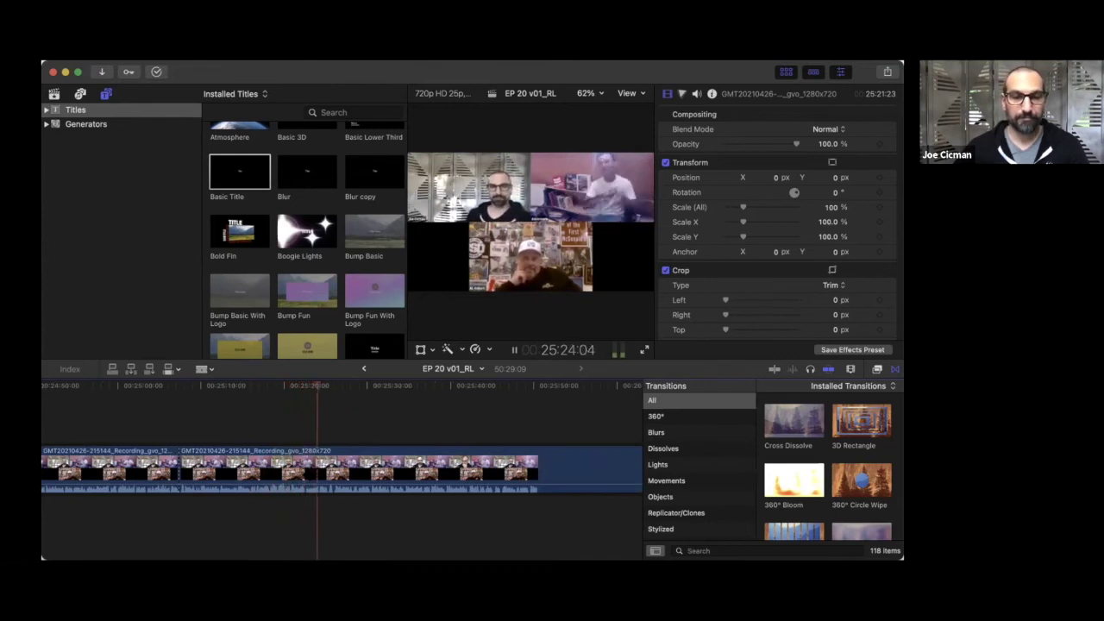
pyautogui.click(304, 470)
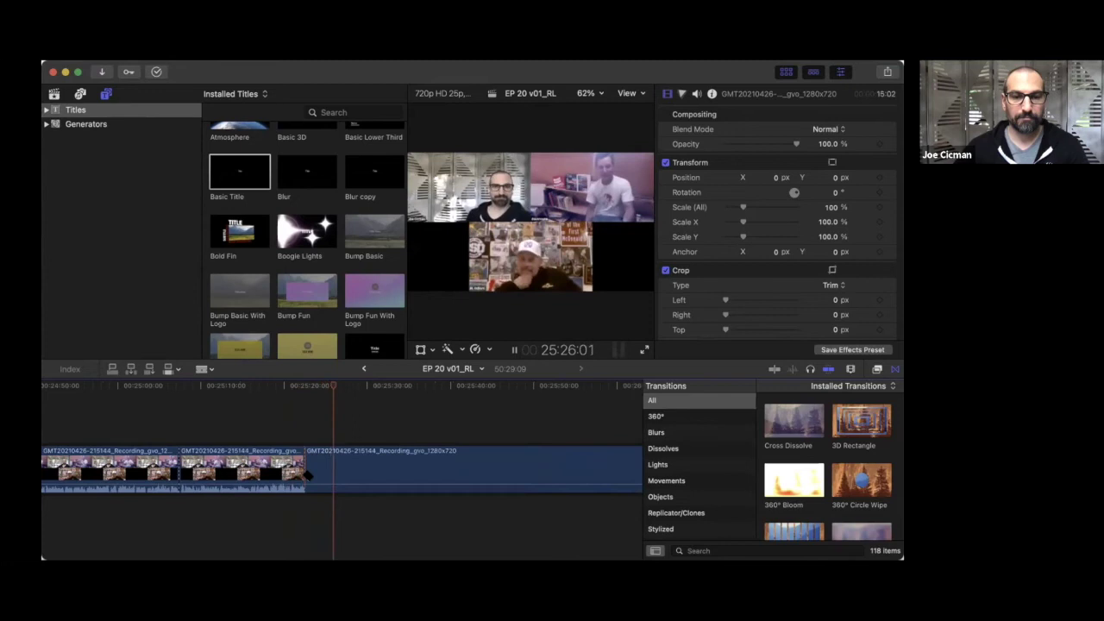
# - Play on to about 25:47, return to just after the 25:22 cut, replay and split the recording at 25:26:03
pyautogui.hscroll(2, 307, 471)
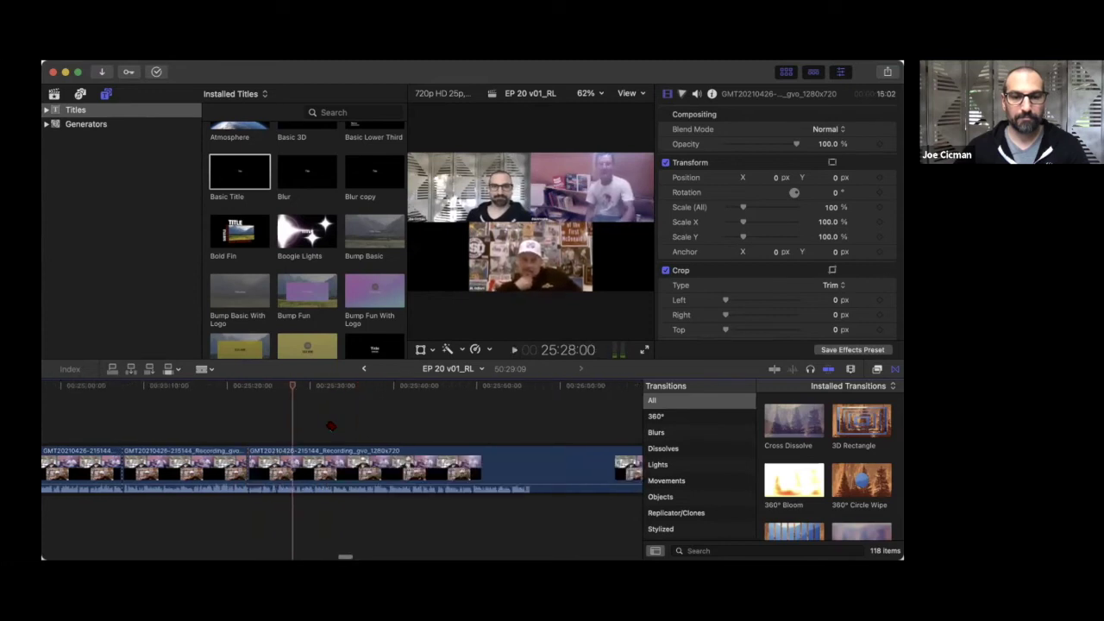
pyautogui.hscroll(3, 331, 426)
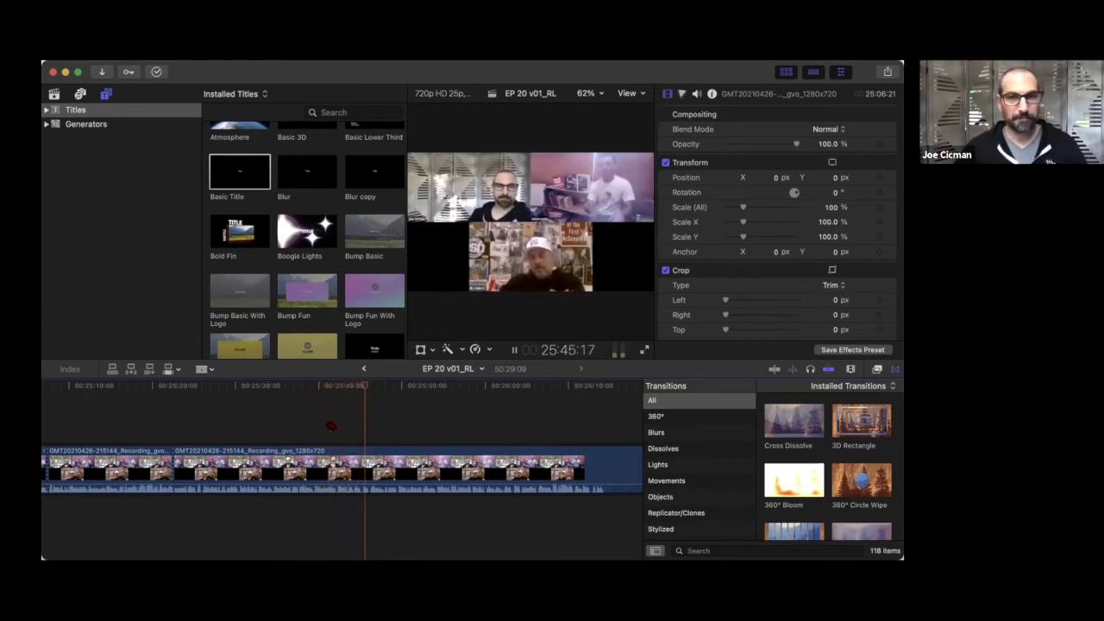
pyautogui.press('space')
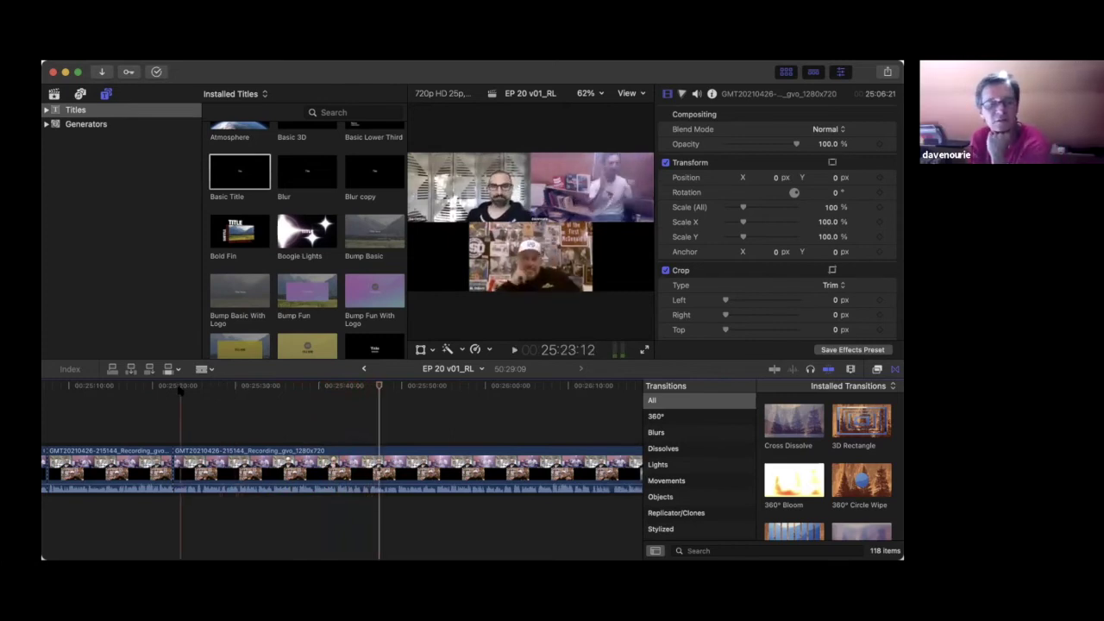
pyautogui.press('space')
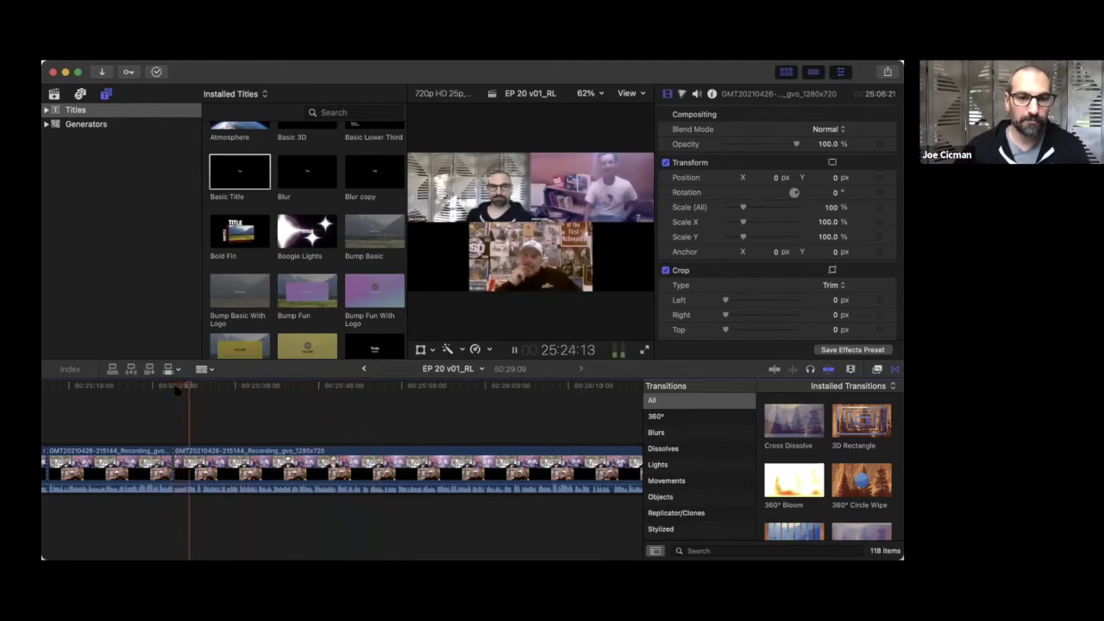
pyautogui.press('space')
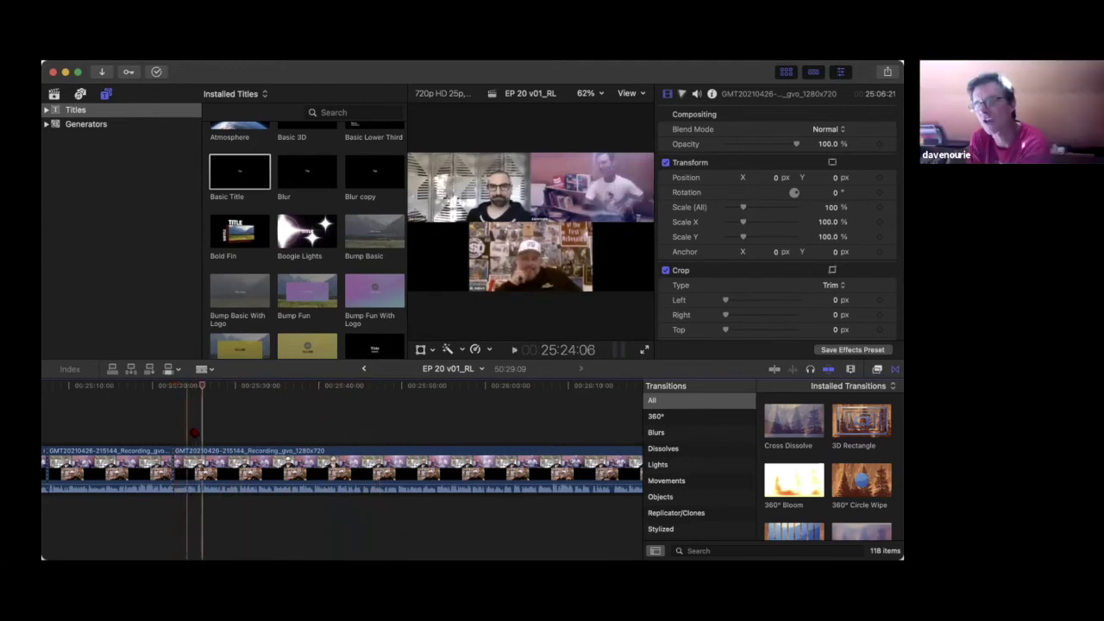
pyautogui.press('super+b')
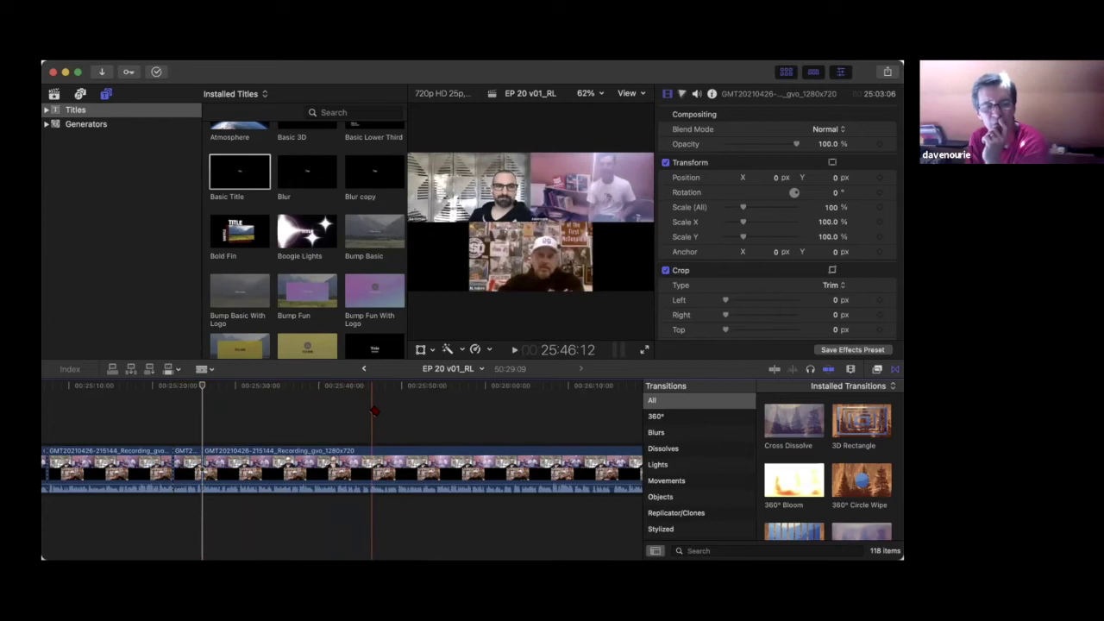
# - Review playback from 25:45:09, split the recording at about 26:03 and delete the passage between the 25:26:03 cut and this one
pyautogui.click(363, 411)
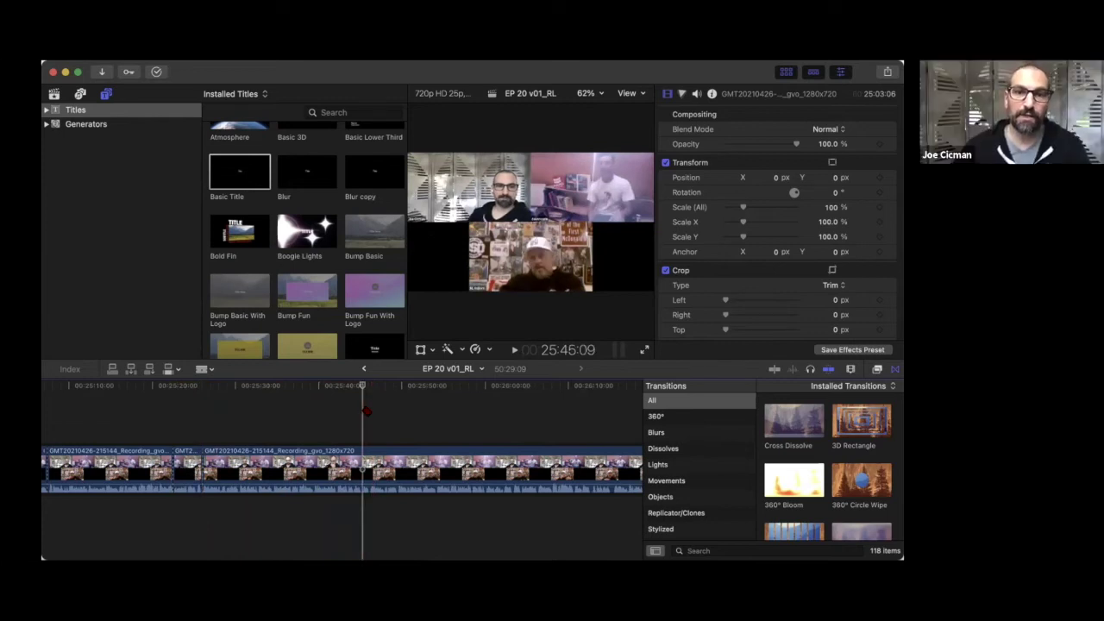
pyautogui.press('space')
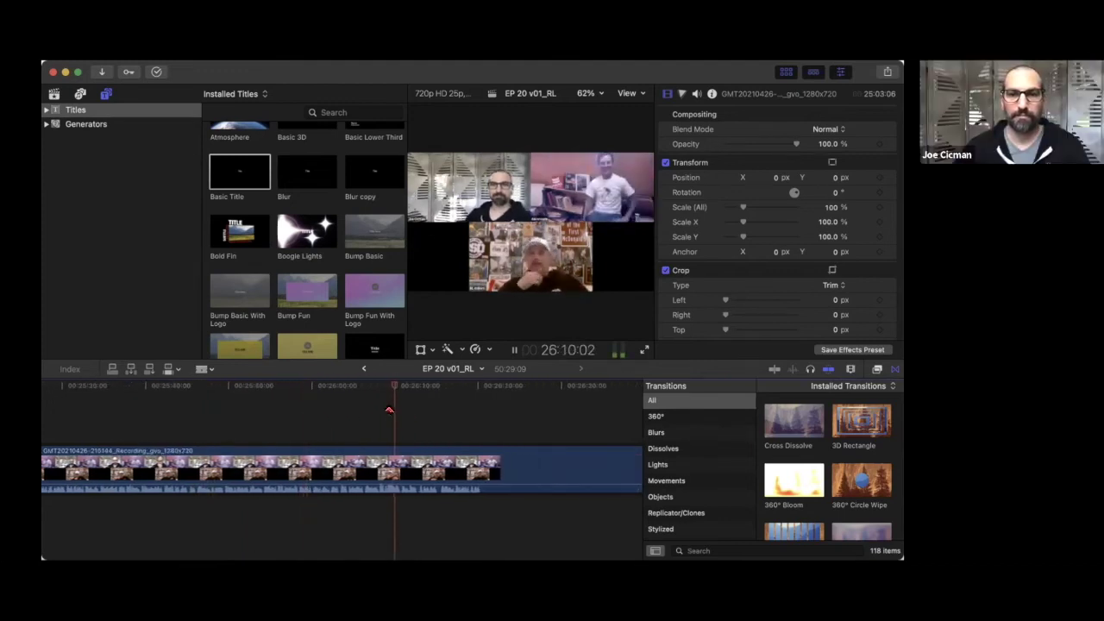
pyautogui.click(326, 411)
pyautogui.click(297, 411)
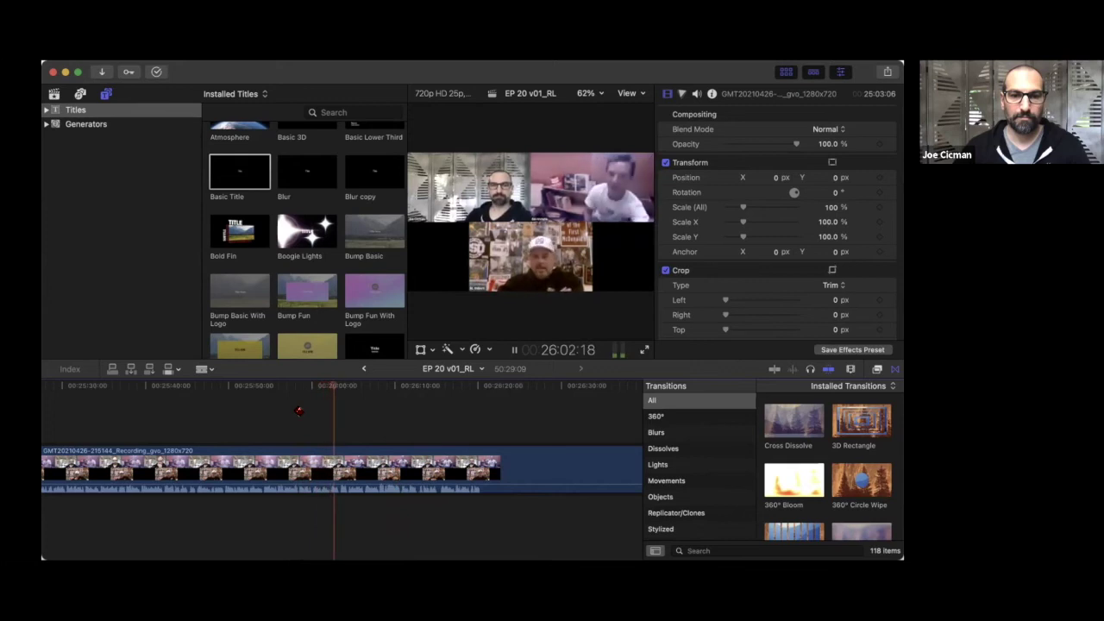
pyautogui.press('space')
pyautogui.press('super+b')
pyautogui.click(335, 463)
pyautogui.press('Delete')
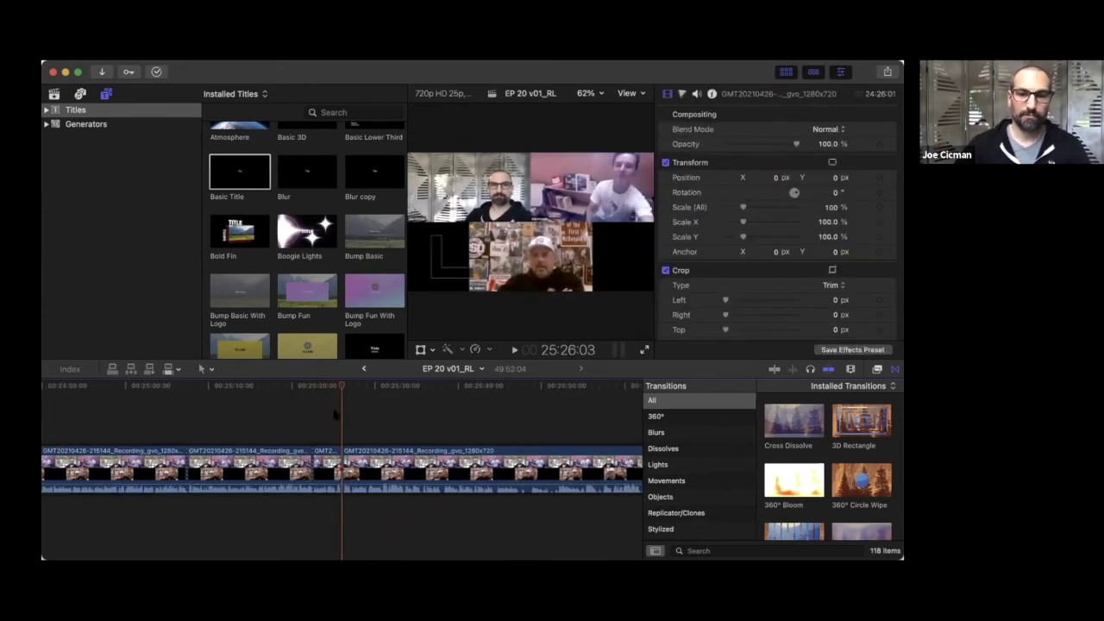
# - Play on from the 25:26:03 cut, pause playback and split the recording at 25:51:04
pyautogui.press('space')
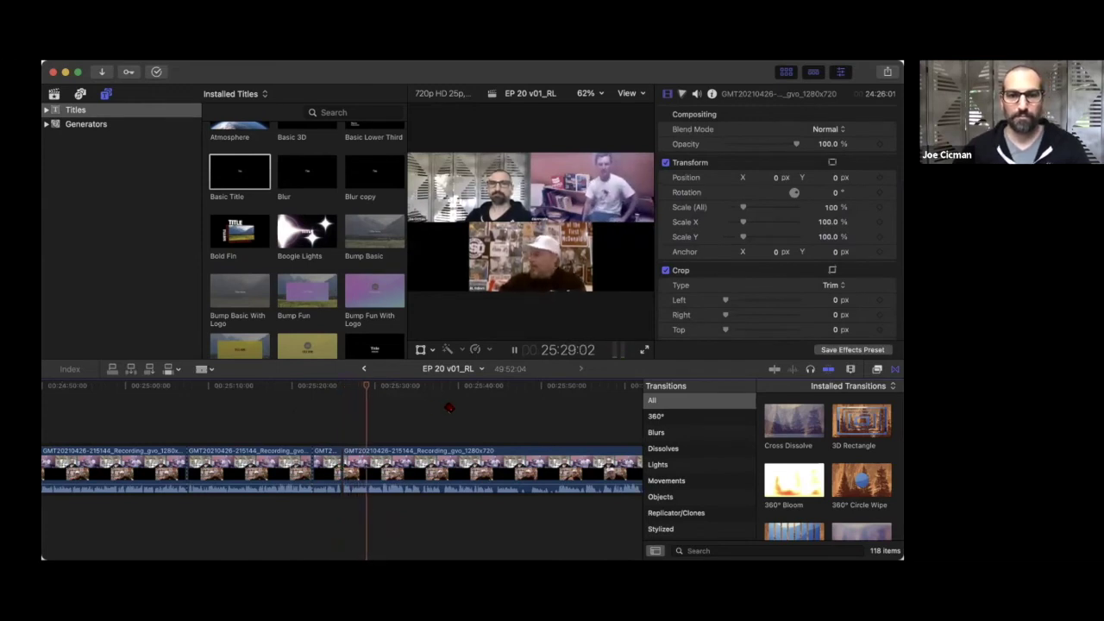
pyautogui.hscroll(2, 449, 408)
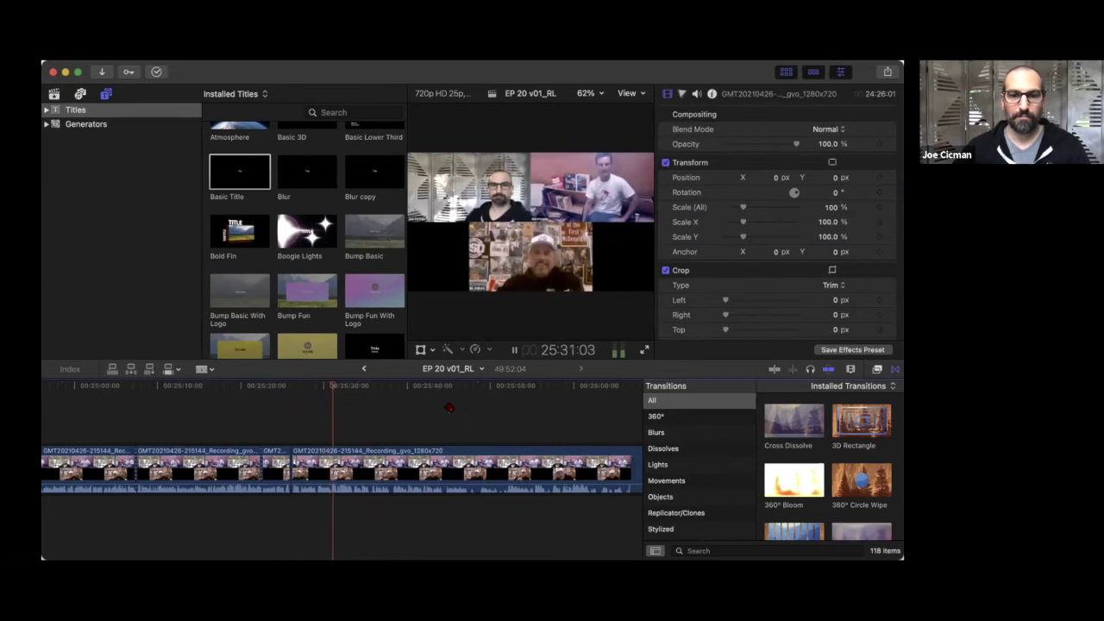
pyautogui.hscroll(2, 449, 408)
pyautogui.hscroll(1, 449, 407)
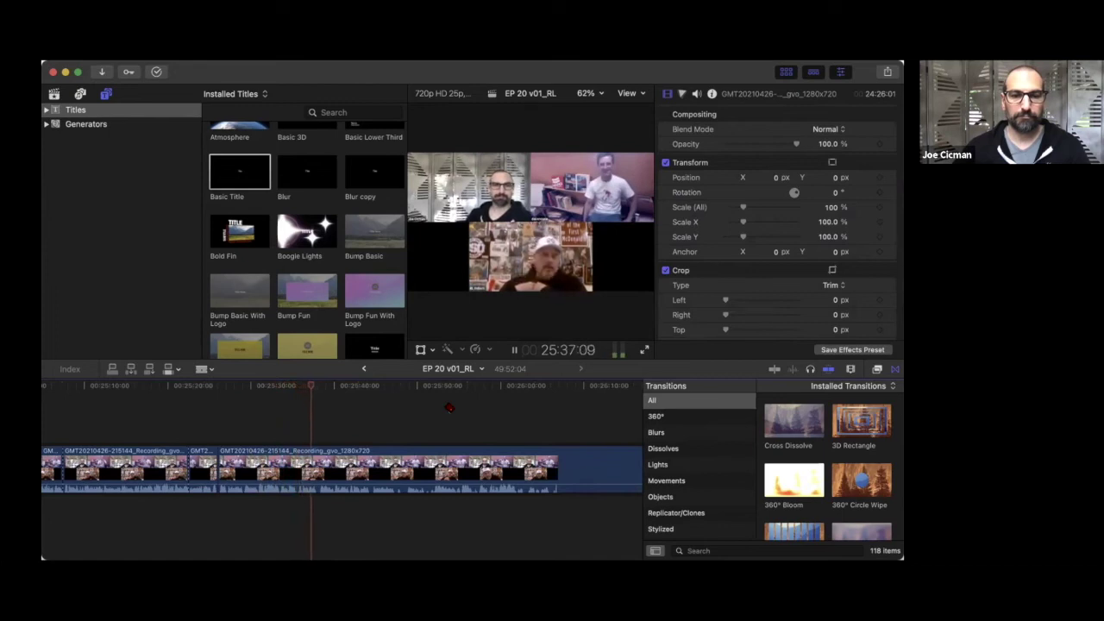
pyautogui.hscroll(2, 448, 407)
pyautogui.hscroll(1, 449, 407)
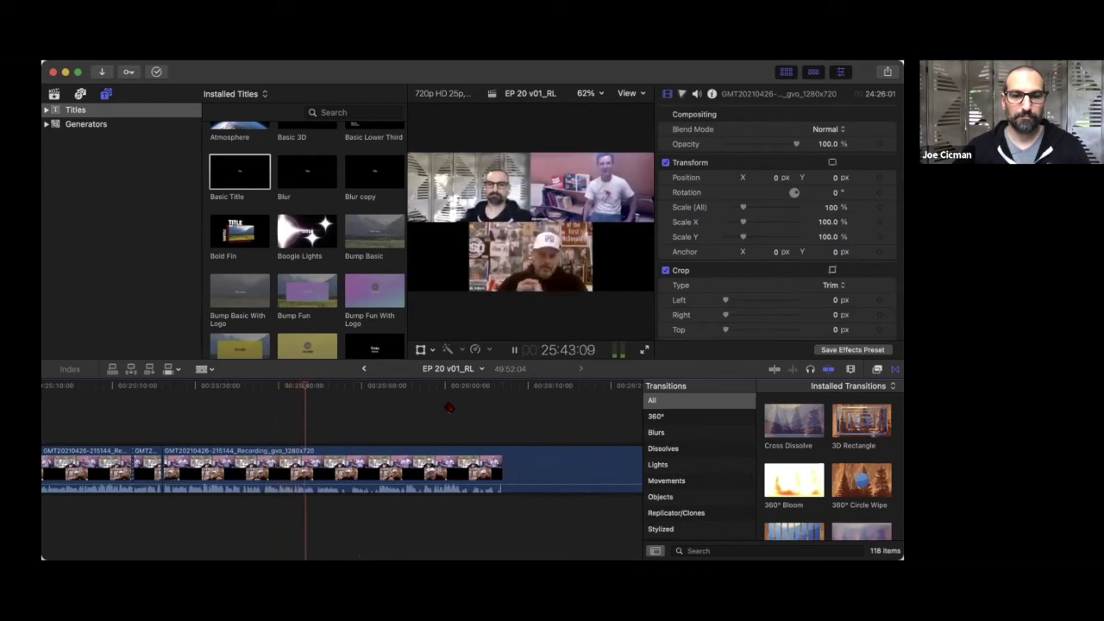
pyautogui.hscroll(3, 448, 407)
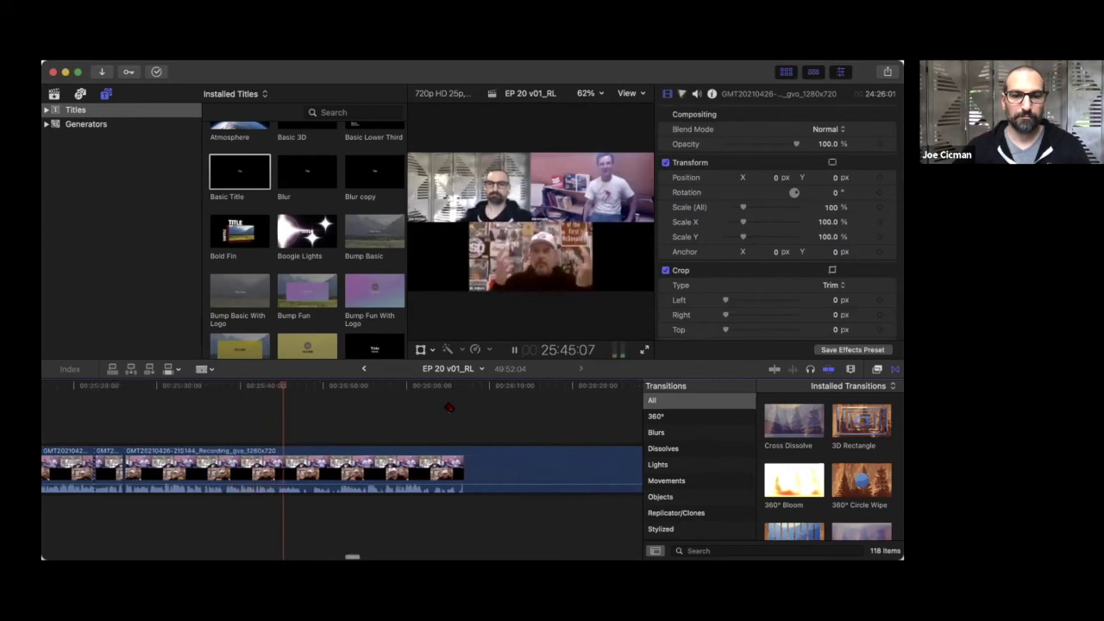
pyautogui.hscroll(2, 448, 407)
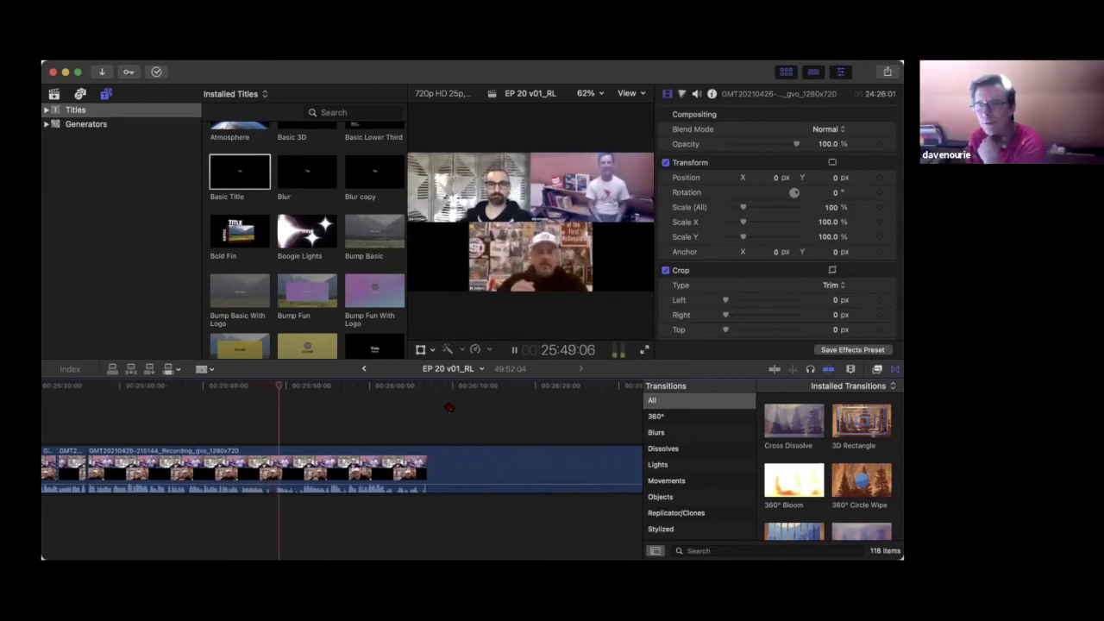
pyautogui.press('space')
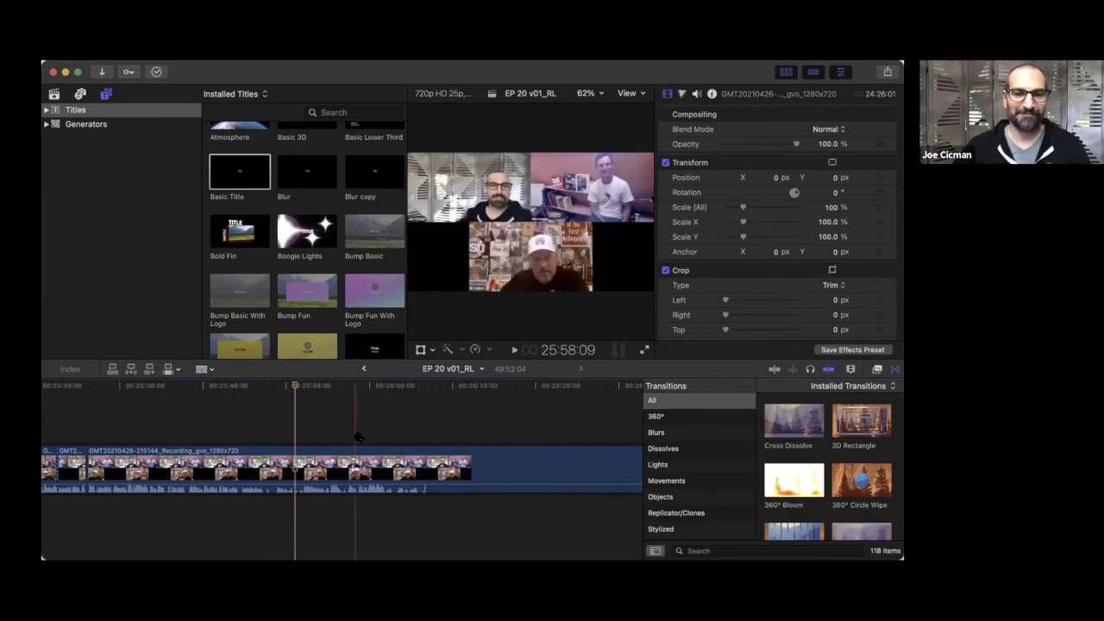
pyautogui.press('super+b')
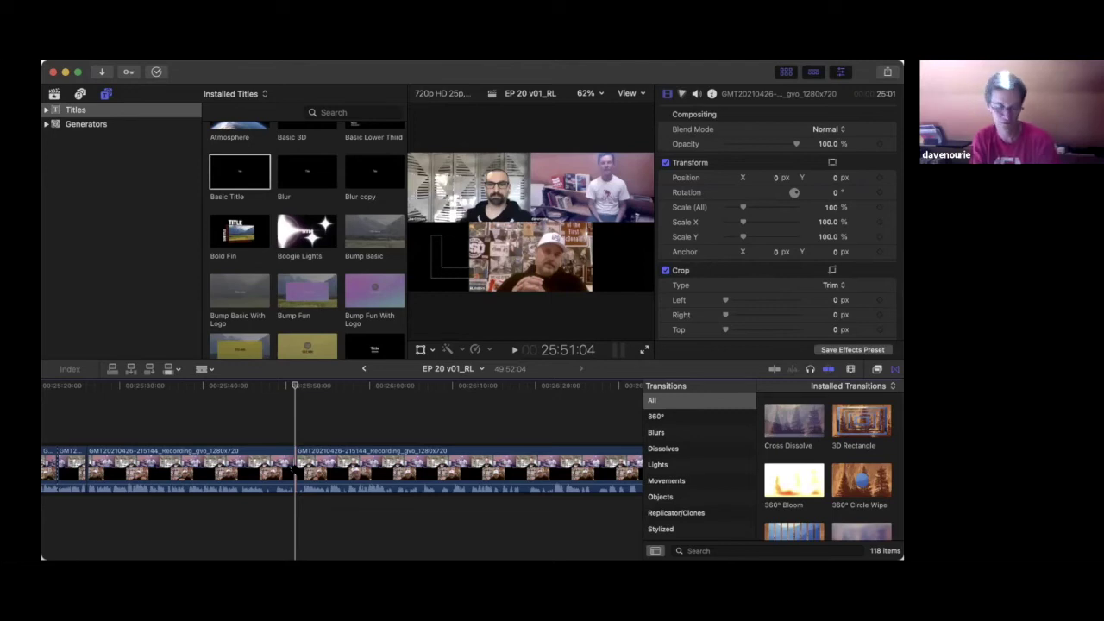
# - Insert a Basic Title at the 25:51:04 cut with the two-line text "Fact or Freestyle:" and "RL never named any of his tricks"
pyautogui.press('q')
pyautogui.moveTo(287, 439); pyautogui.dragTo(321, 470)
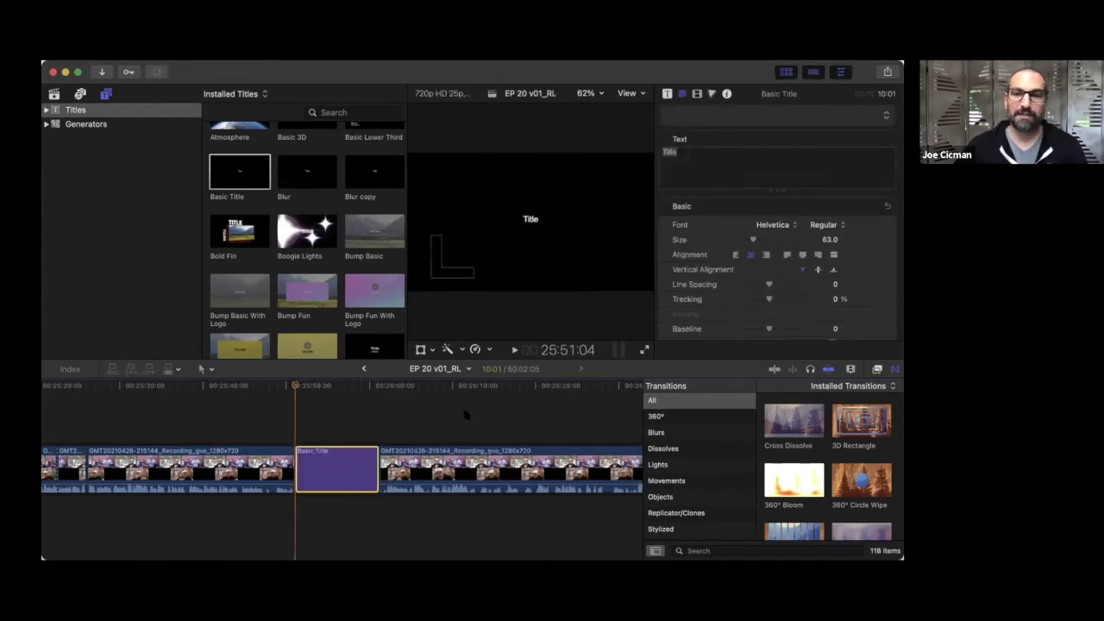
pyautogui.click(693, 166)
pyautogui.write('F')
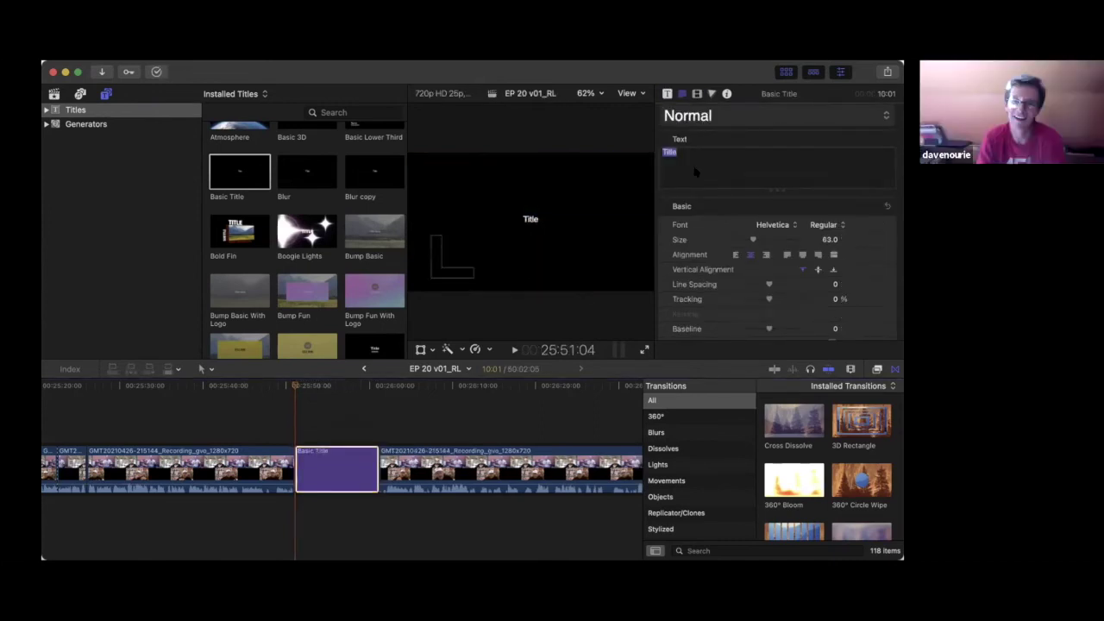
pyautogui.write('act or Fr')
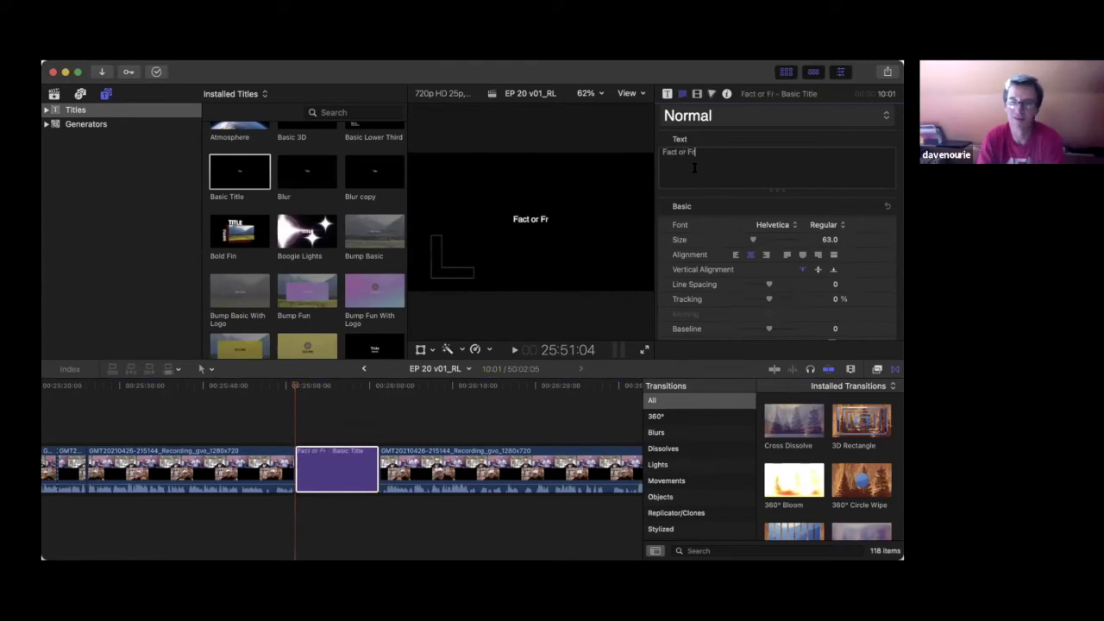
pyautogui.write('eestyle:')
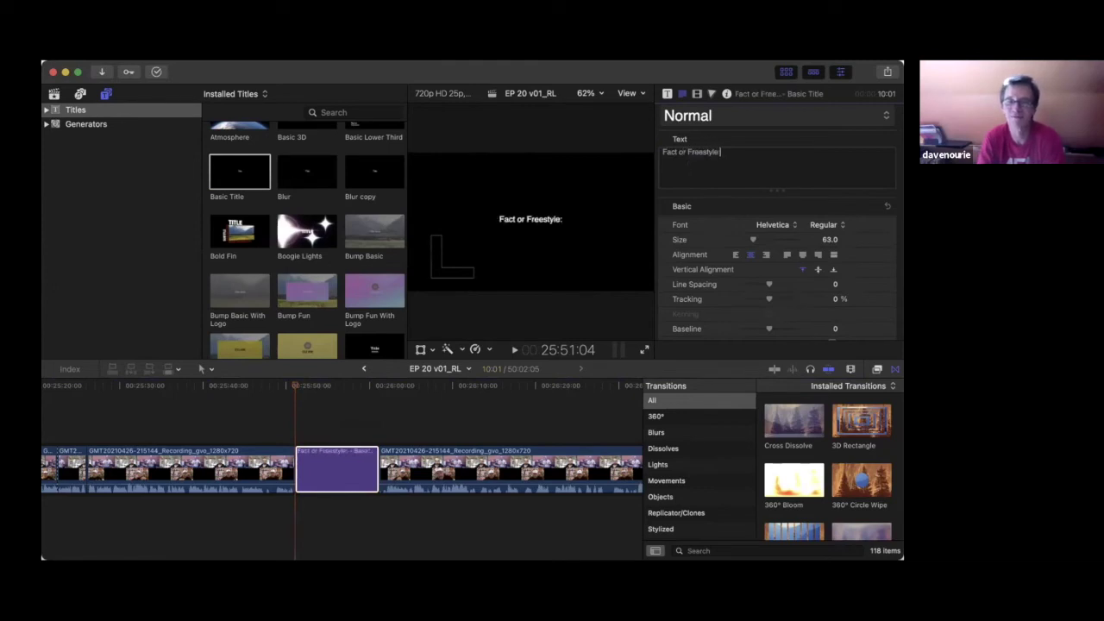
pyautogui.press('Return')
pyautogui.write('RL never namdew')
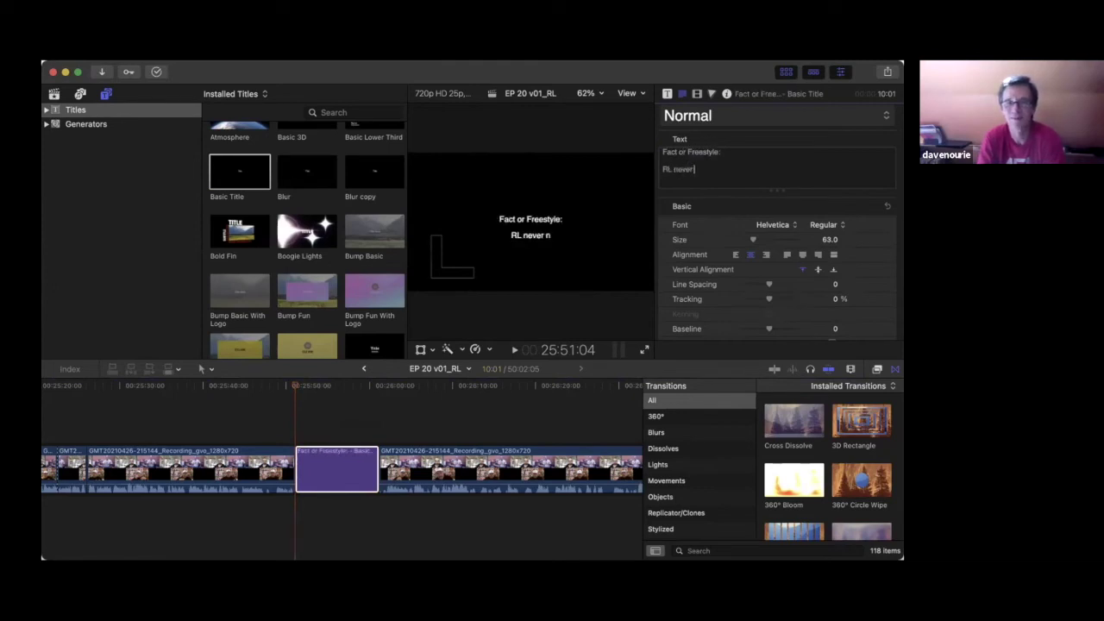
pyautogui.press('BackSpace')
pyautogui.press('BackSpace')
pyautogui.press('BackSpace')
pyautogui.write('ed any of his tricks')
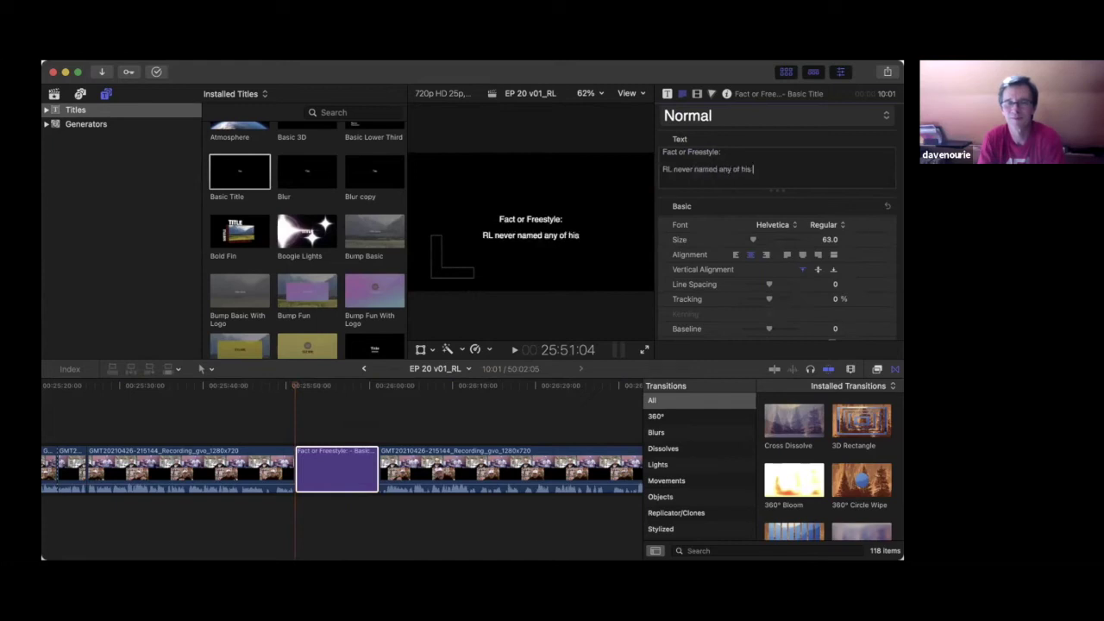
# - Resume playback near the end of the Fact or Freestyle title and split the following recording at about 26:05
pyautogui.click(380, 408)
pyautogui.press('space')
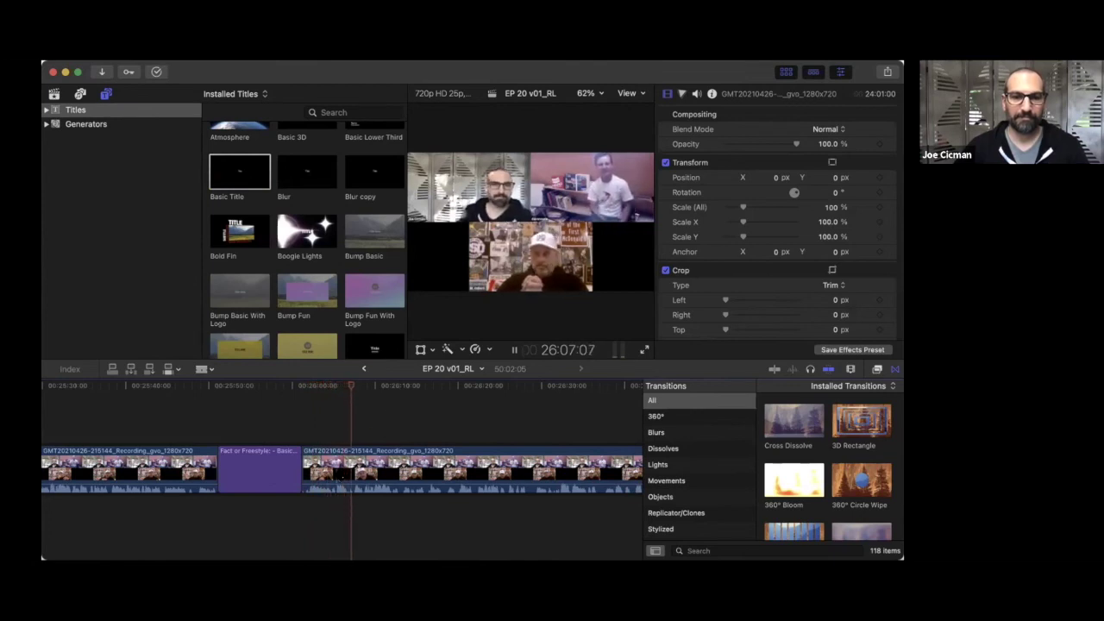
pyautogui.click(336, 473)
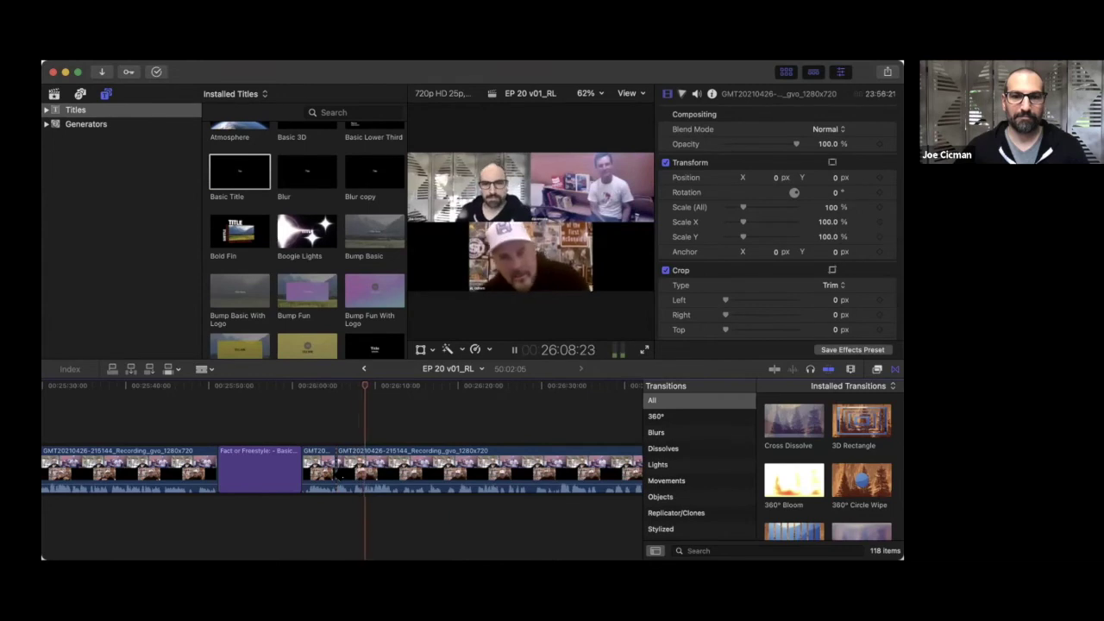
# - Pause playback, step the playhead back frame by frame to 26:08:18 and split the recording there
pyautogui.press('space')
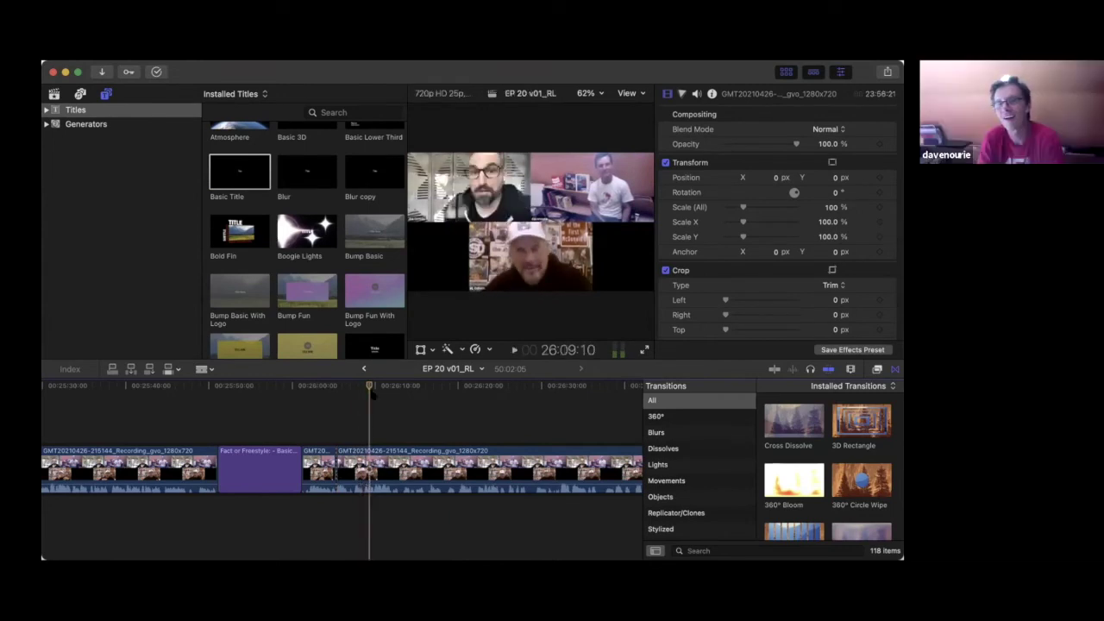
pyautogui.press('Left')
pyautogui.press('Left')
pyautogui.press('Left')
pyautogui.press('Left')
pyautogui.press('Left')
pyautogui.press('Left')
pyautogui.press('Left')
pyautogui.press('Left')
pyautogui.press('Left')
pyautogui.press('Left')
pyautogui.press('Left')
pyautogui.press('Left')
pyautogui.press('Left')
pyautogui.press('Left')
pyautogui.press('Left')
pyautogui.press('Left')
pyautogui.press('Left')
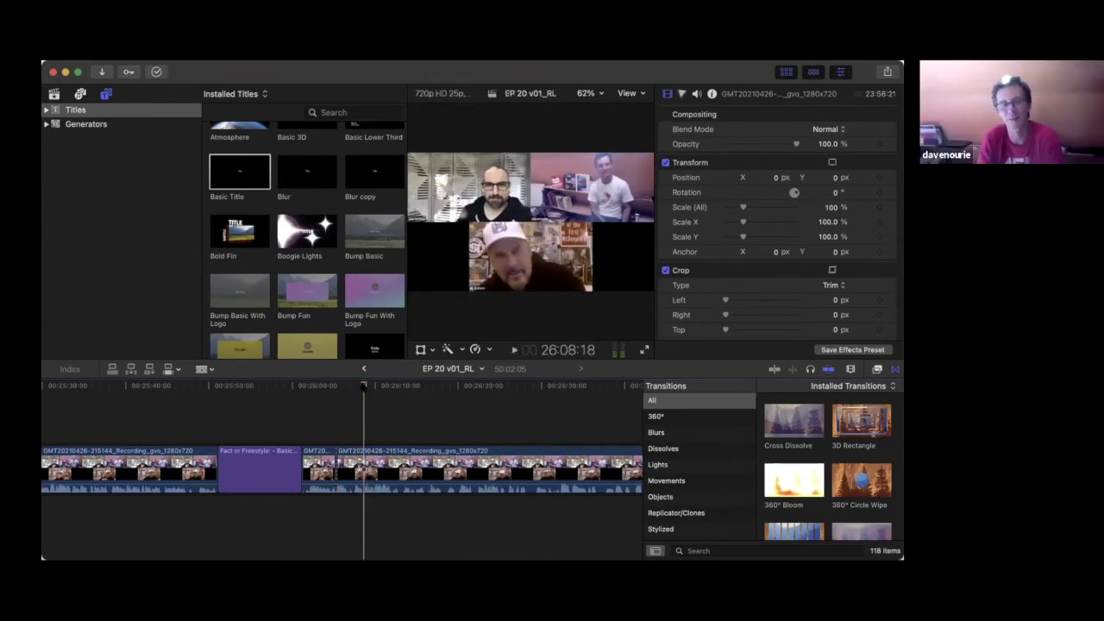
pyautogui.click(364, 468)
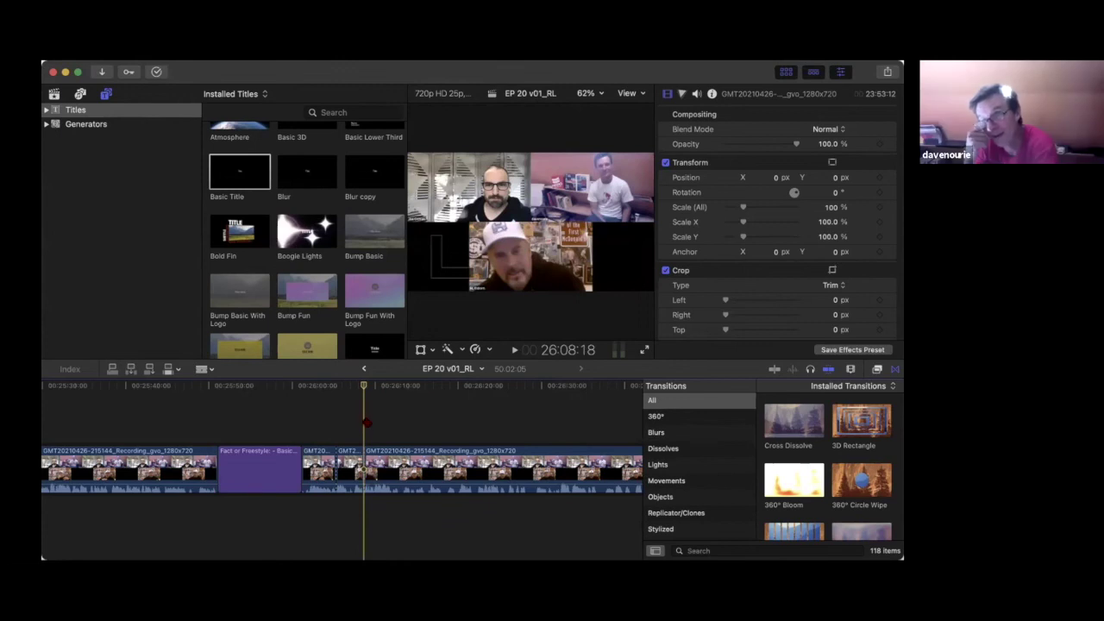
# - Play on from the 26:08:18 cut and split the recording at about 26:13 during playback
pyautogui.hscroll(5, 367, 423)
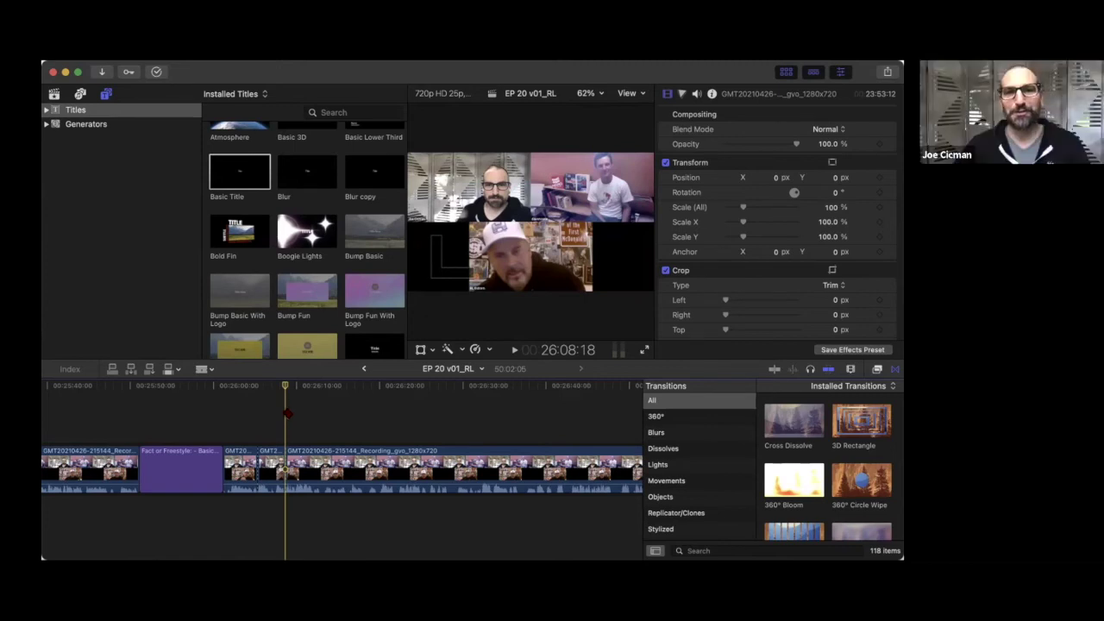
pyautogui.hscroll(3, 342, 471)
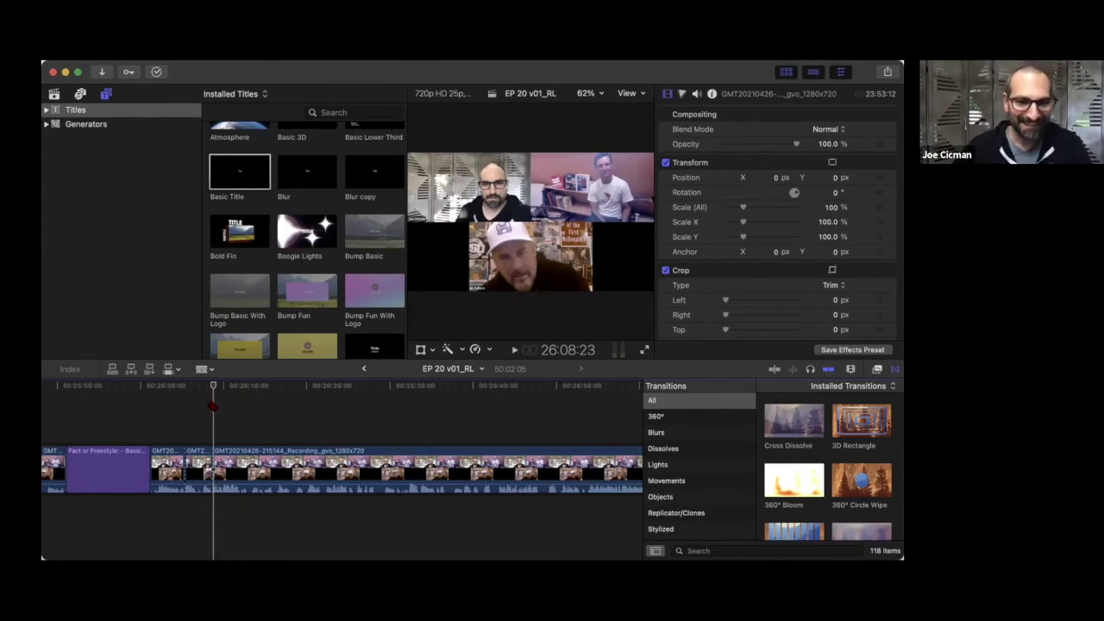
pyautogui.press('space')
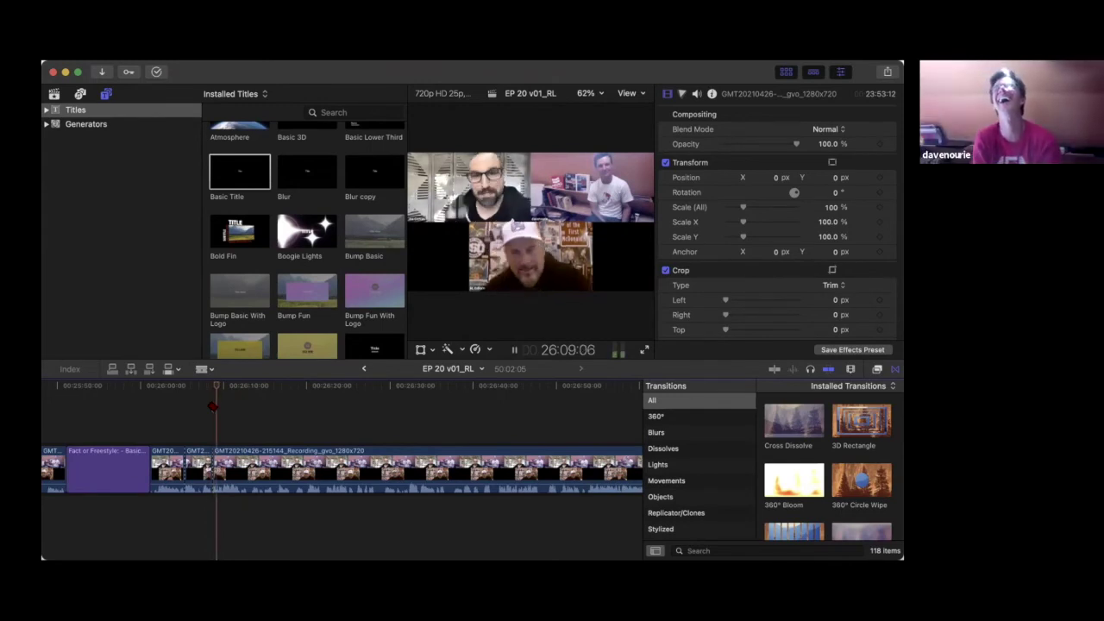
pyautogui.click(251, 470)
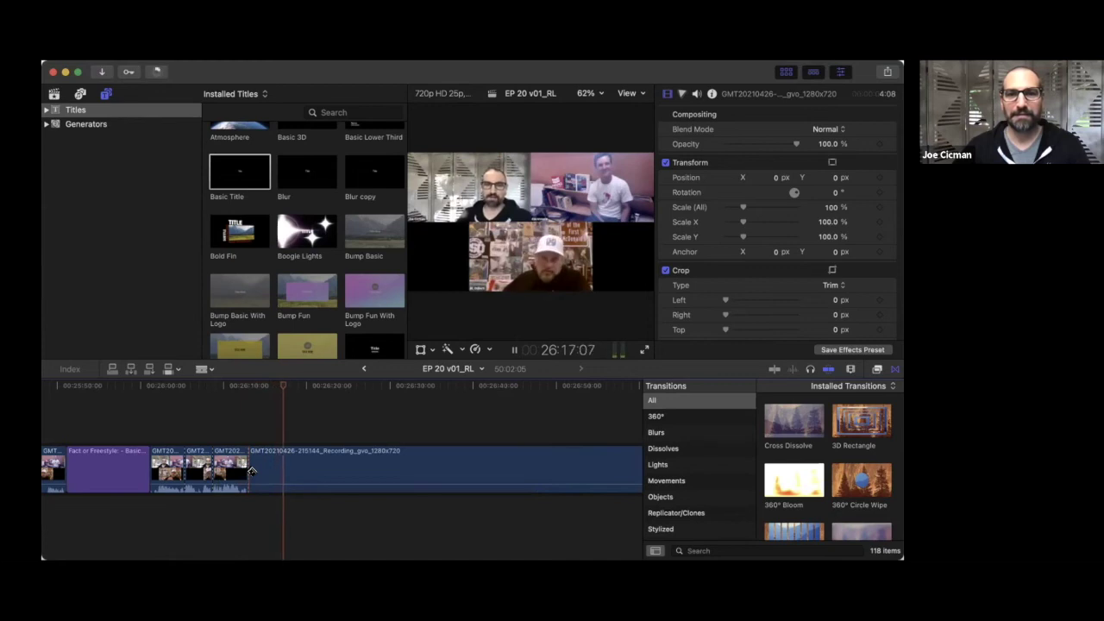
# - Stop playback and insert a Basic Title at the 26:13 cut with the text "Bob Haro is an over-gripper"
pyautogui.press('space')
pyautogui.press('a')
pyautogui.moveTo(239, 172); pyautogui.dragTo(251, 464)
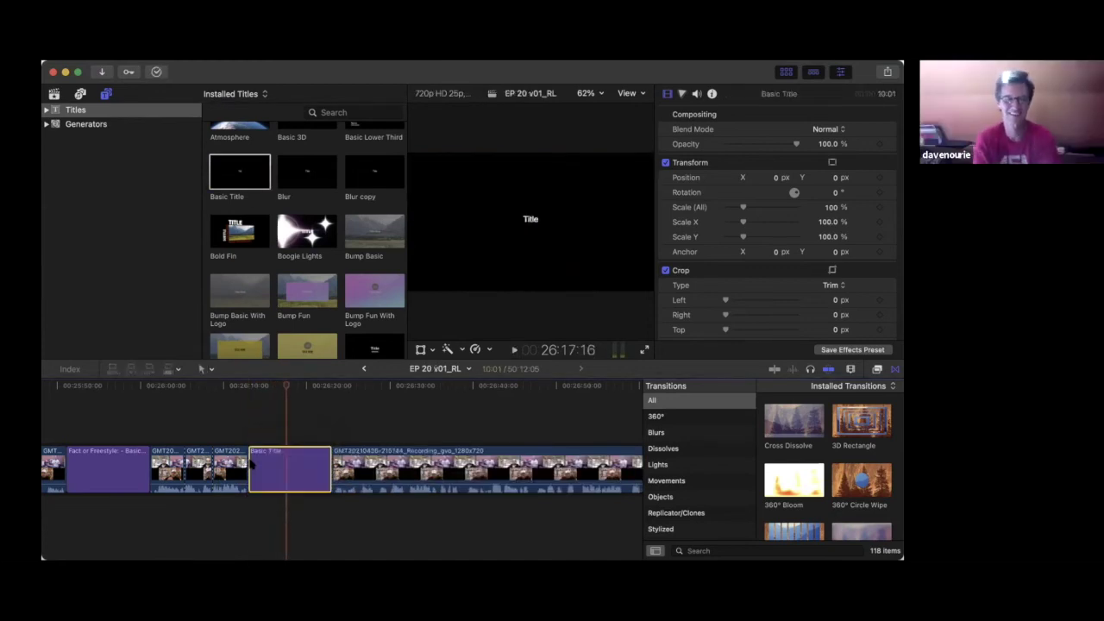
pyautogui.click(727, 166)
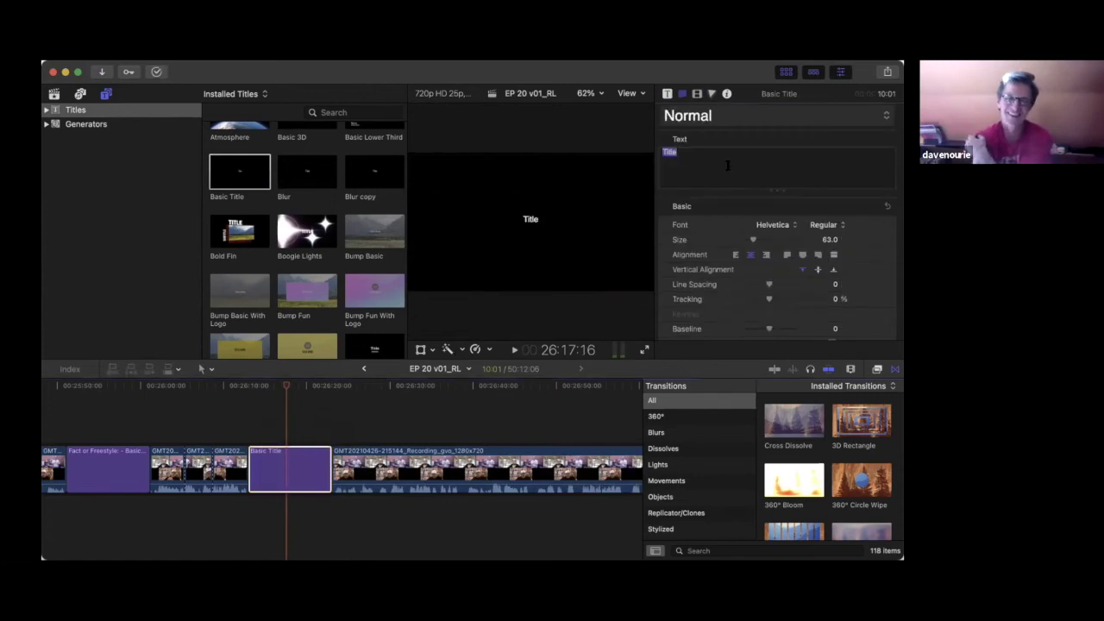
pyautogui.write('Bob HJaro')
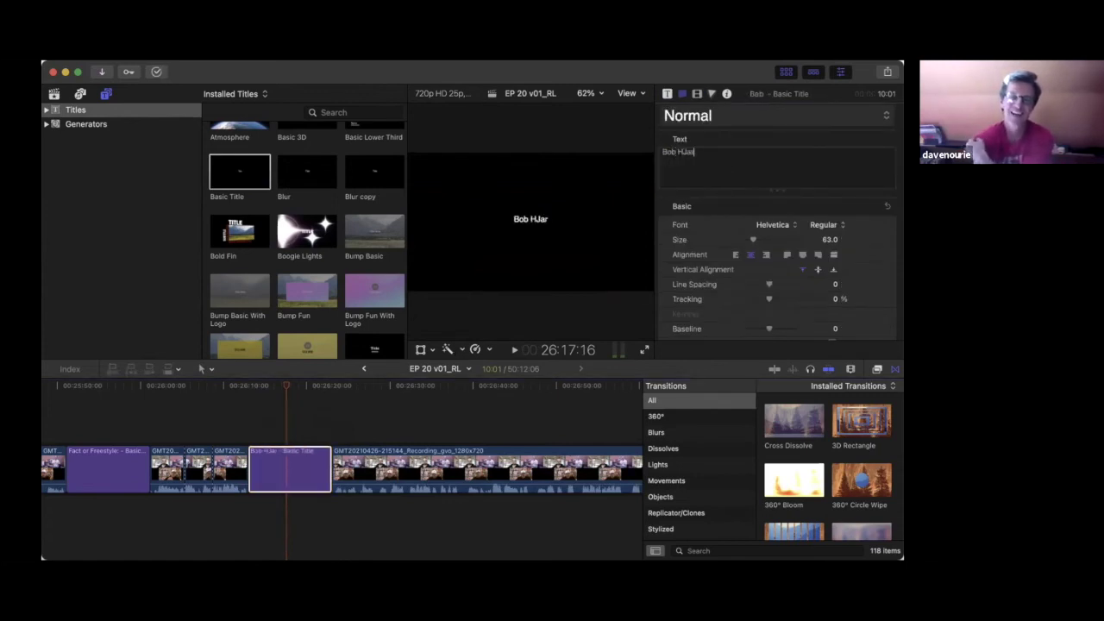
pyautogui.press('BackSpace')
pyautogui.press('BackSpace')
pyautogui.press('BackSpace')
pyautogui.write('aro i san')
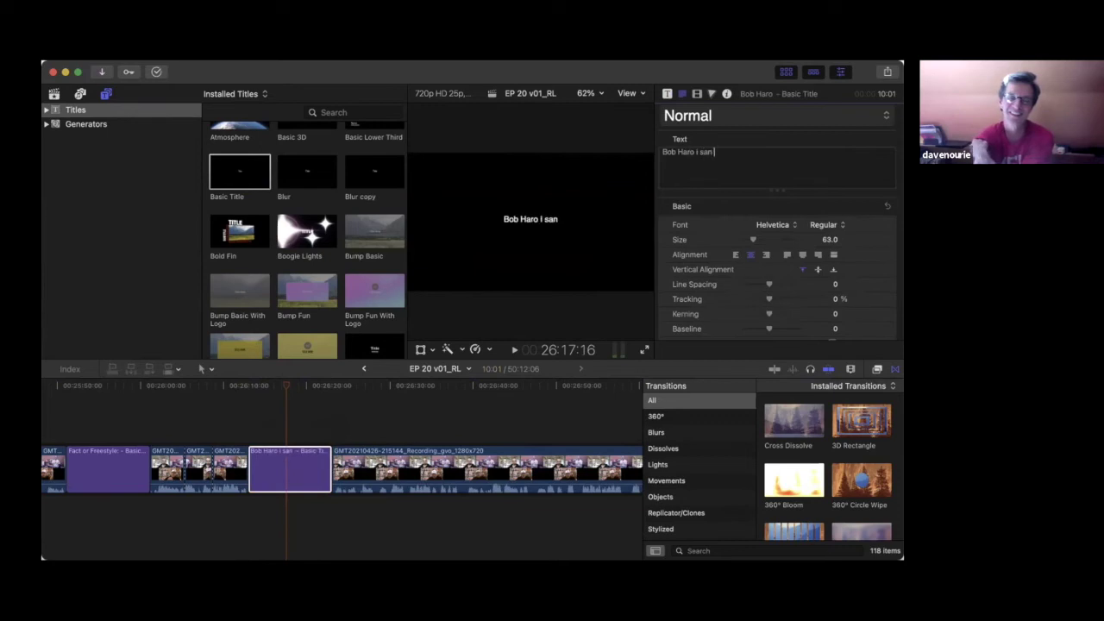
pyautogui.press('BackSpace')
pyautogui.press('BackSpace')
pyautogui.press('BackSpace')
pyautogui.press('BackSpace')
pyautogui.write('s an')
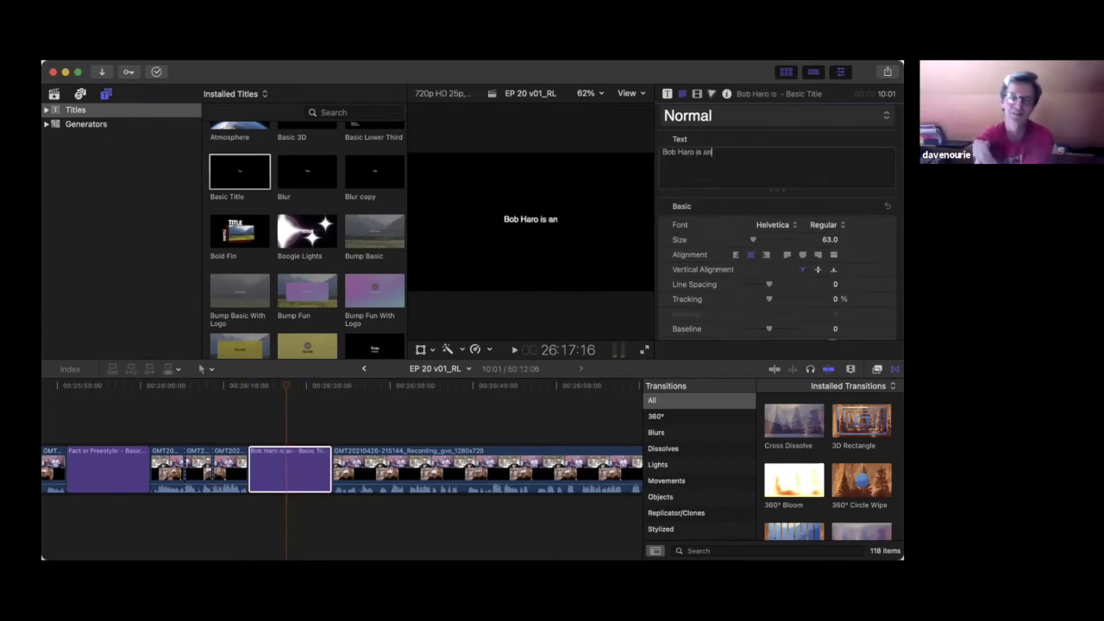
pyautogui.write(' over-gripper')
# - Play on from the end of the over-gripper title, pause and split the recording at about 26:41
pyautogui.click(330, 390)
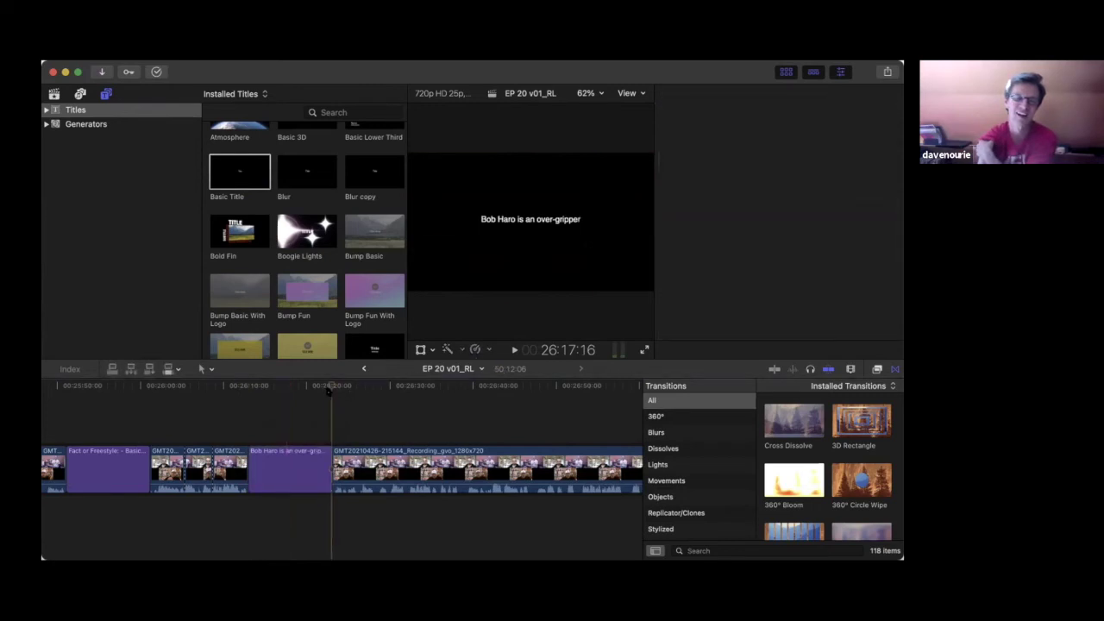
pyautogui.press('space')
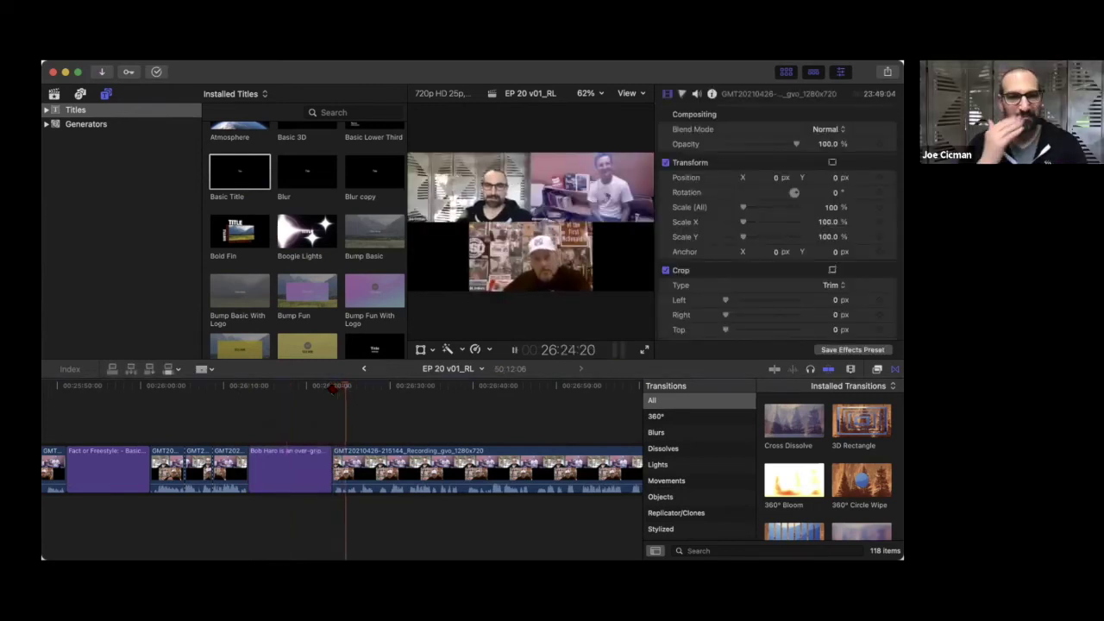
pyautogui.hscroll(5, 436, 427)
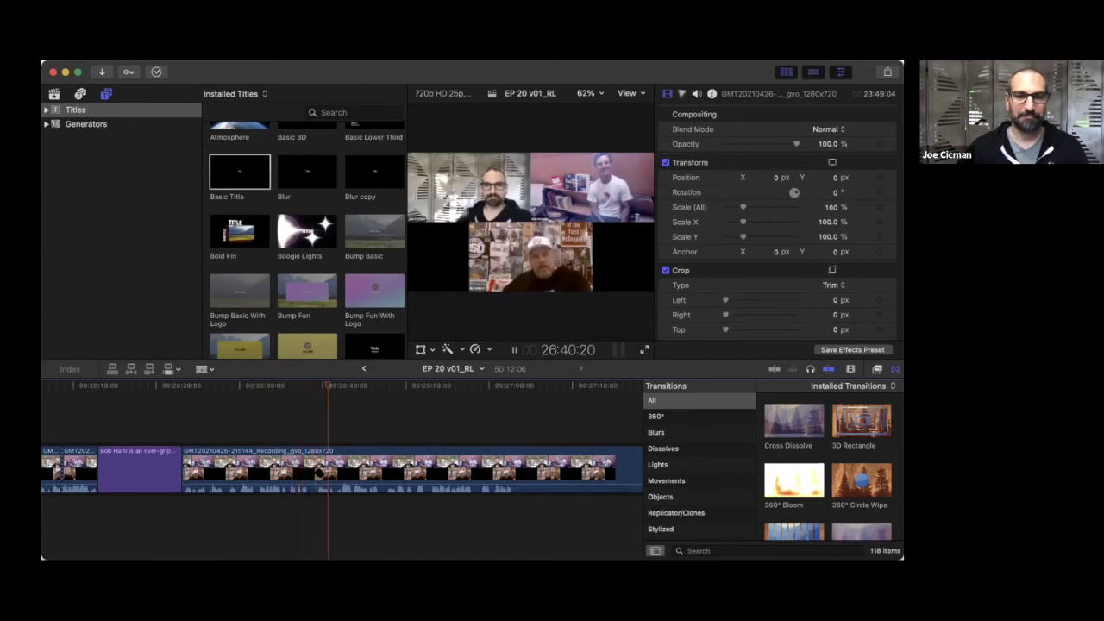
pyautogui.press('space')
pyautogui.press('super+b')
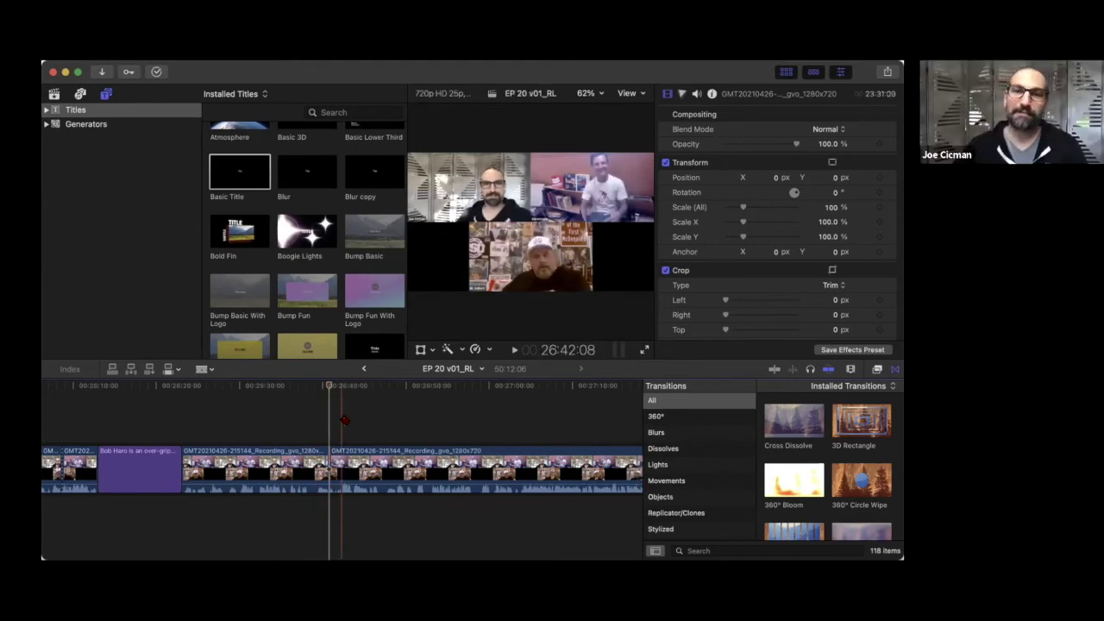
# - Play on from 26:42, split the recording at about 26:59 during playback and pause
pyautogui.press('space')
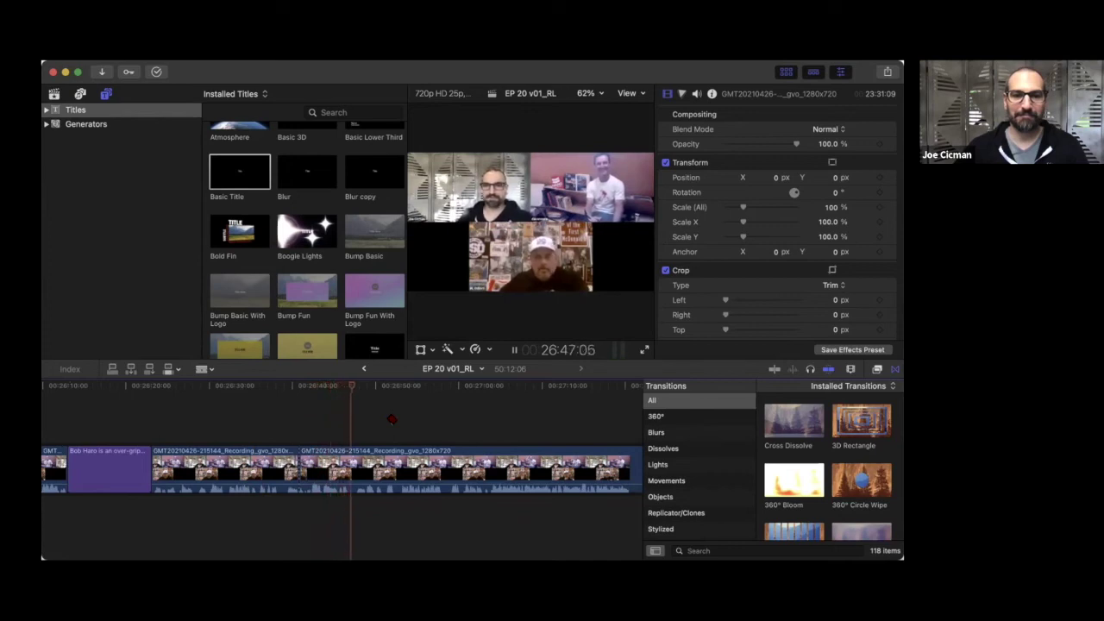
pyautogui.hscroll(3, 392, 419)
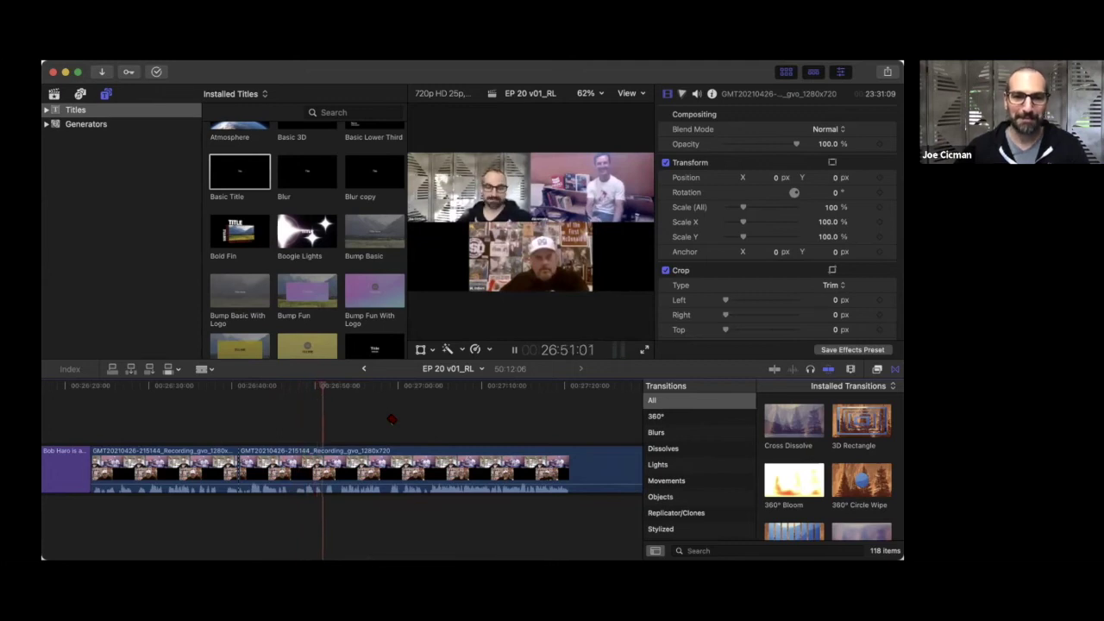
pyautogui.hscroll(2, 380, 427)
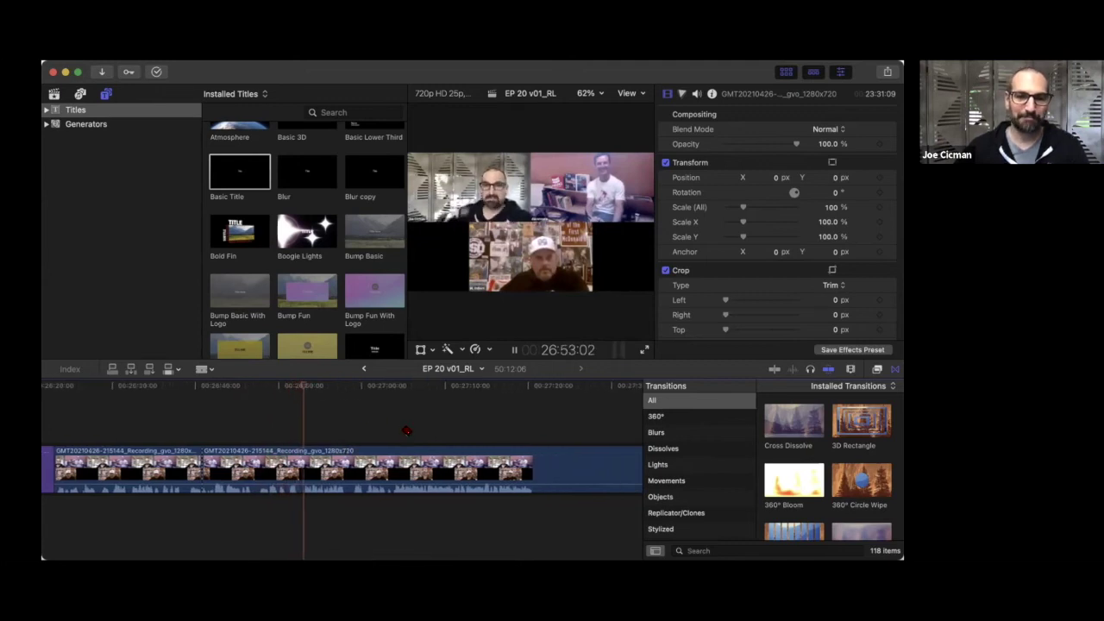
pyautogui.hscroll(3, 406, 429)
pyautogui.hscroll(2, 406, 430)
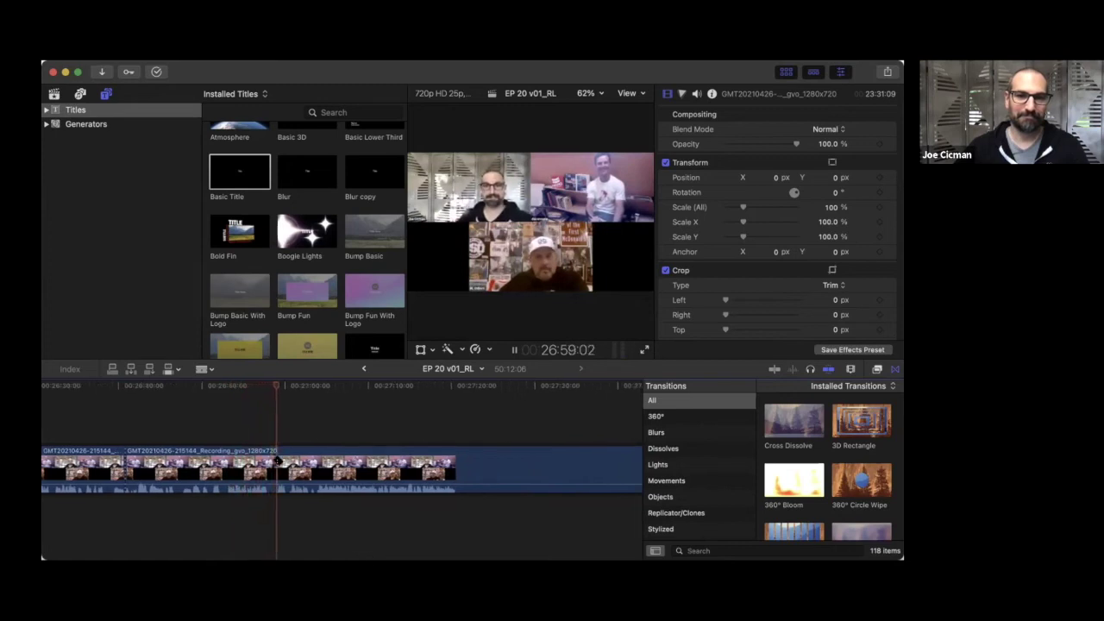
pyautogui.click(275, 461)
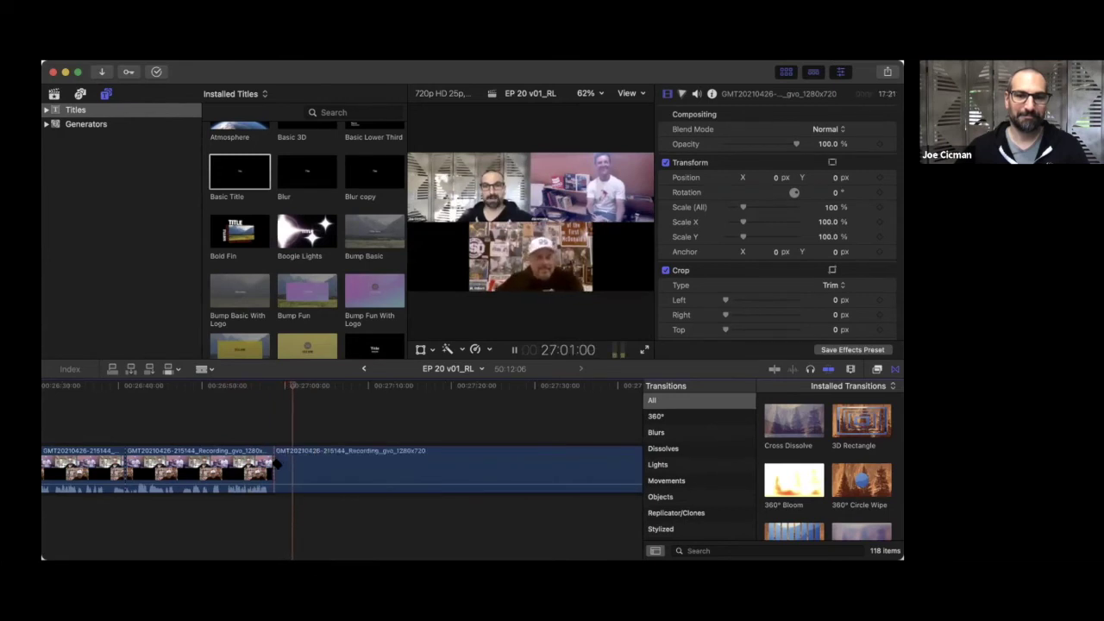
pyautogui.press('space')
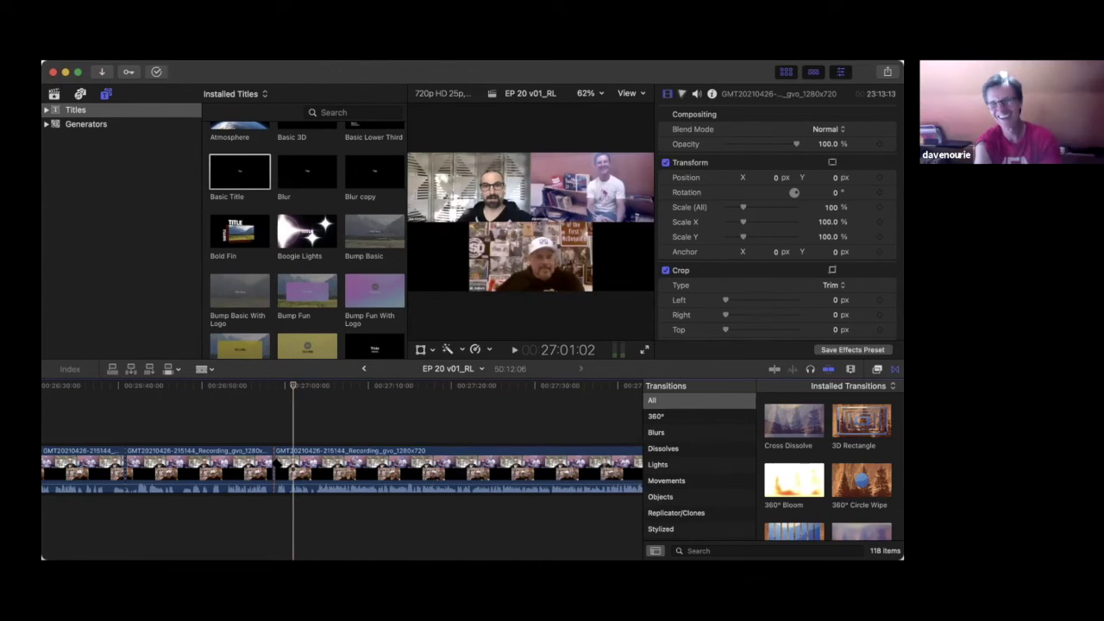
# - Play on from 27:01 with brief pauses and split the recording at the playhead at 27:20:18
pyautogui.press('space')
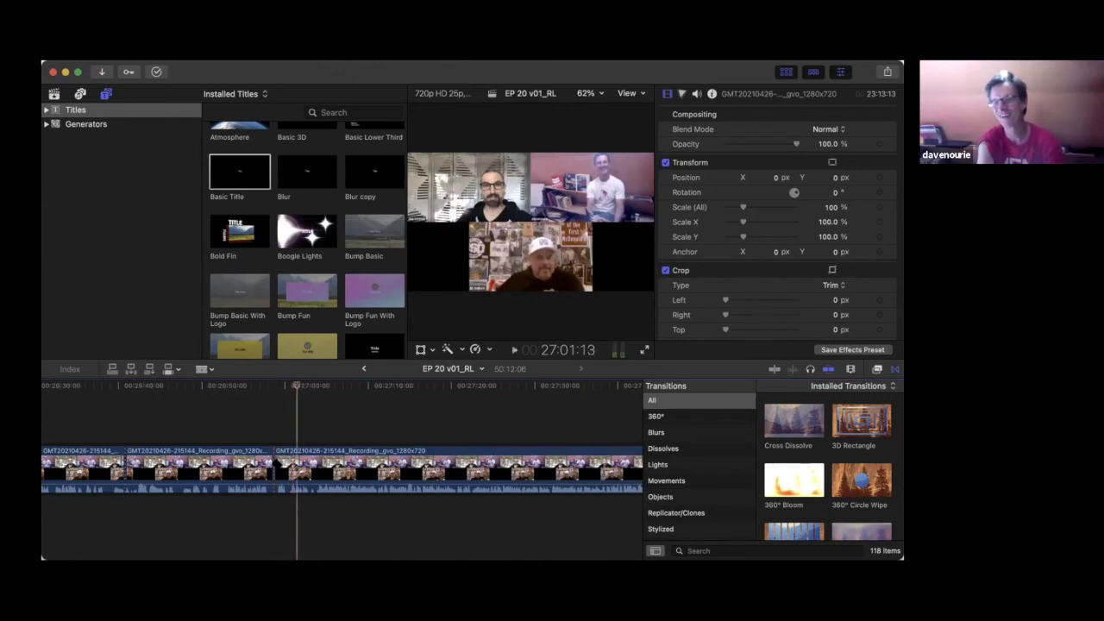
pyautogui.hscroll(5, 341, 471)
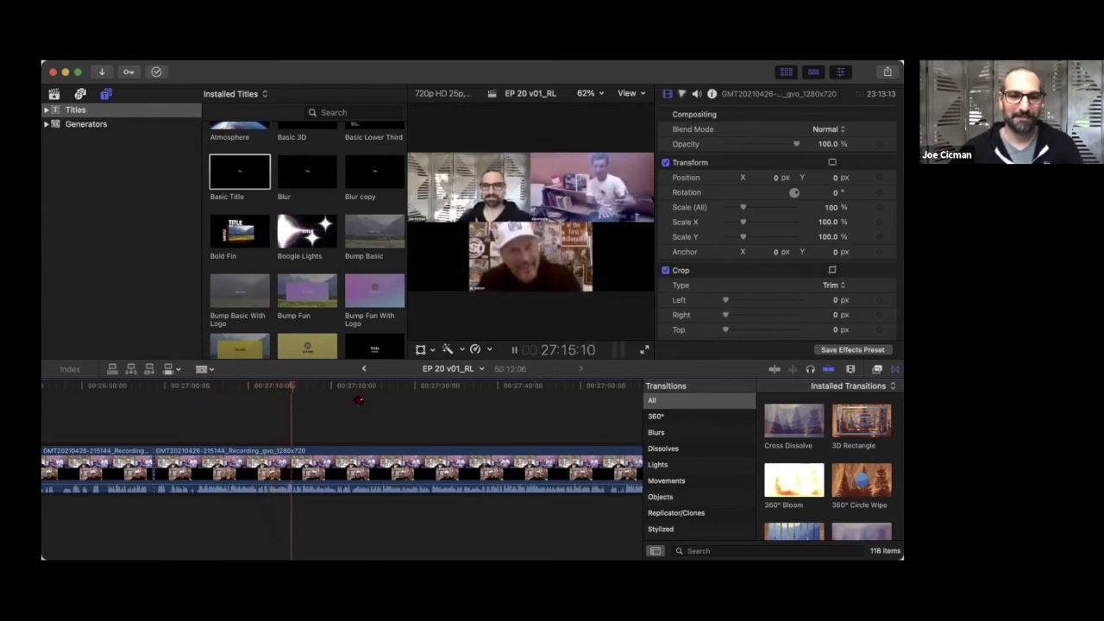
pyautogui.press('space')
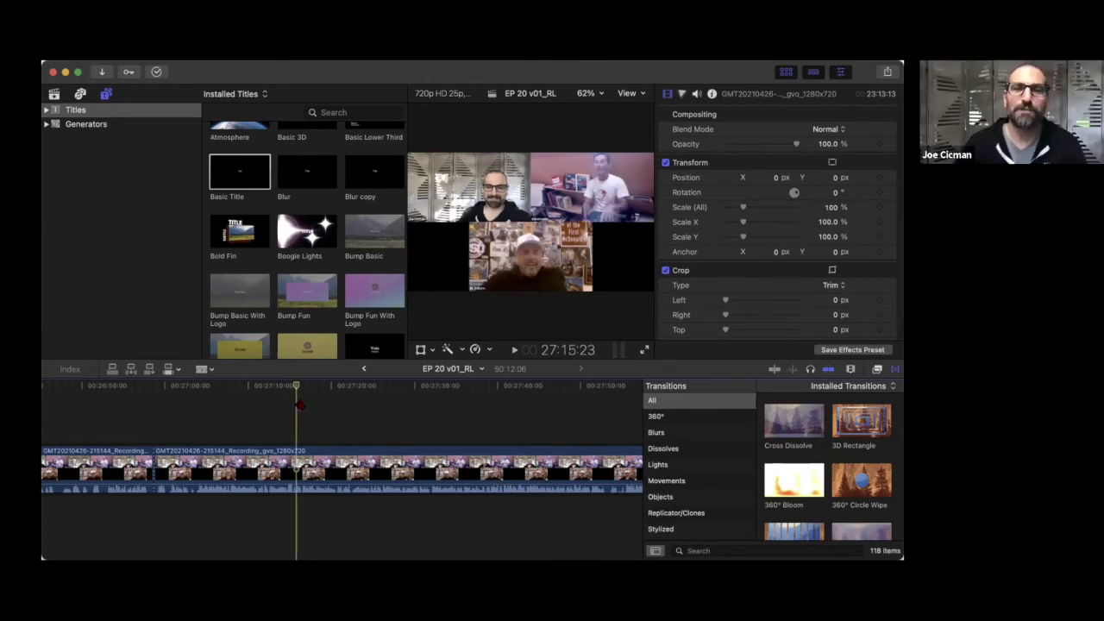
pyautogui.press('space')
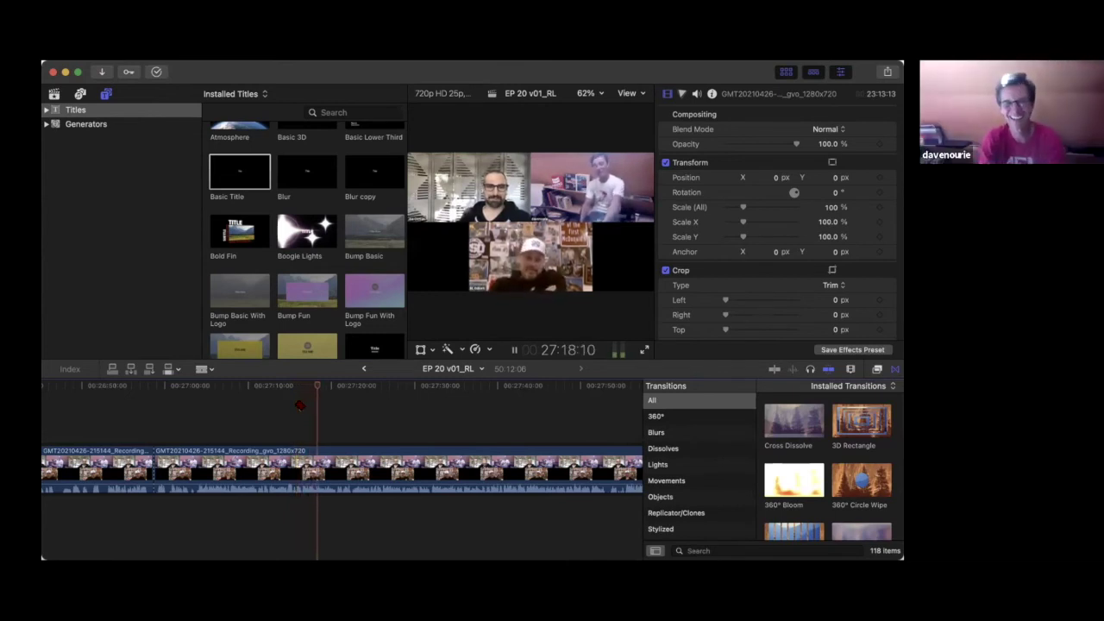
pyautogui.press('space')
pyautogui.press('super+b')
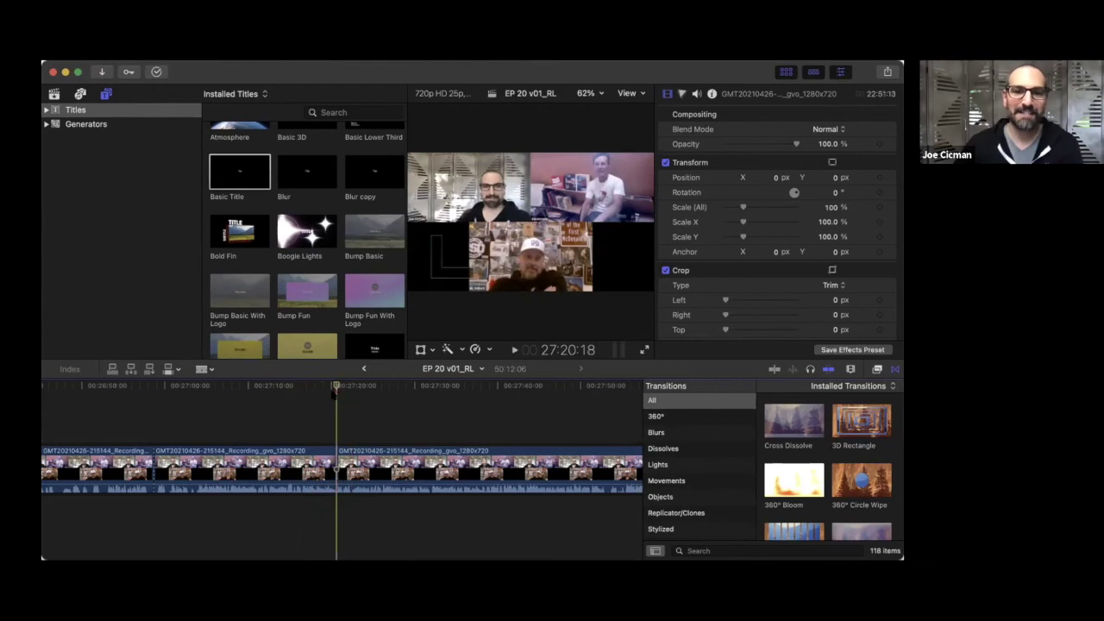
# - Move the playhead back to 27:09:07 and replay the passage past the 27:20 cut to about 27:28
pyautogui.moveTo(268, 386); pyautogui.dragTo(240, 386)
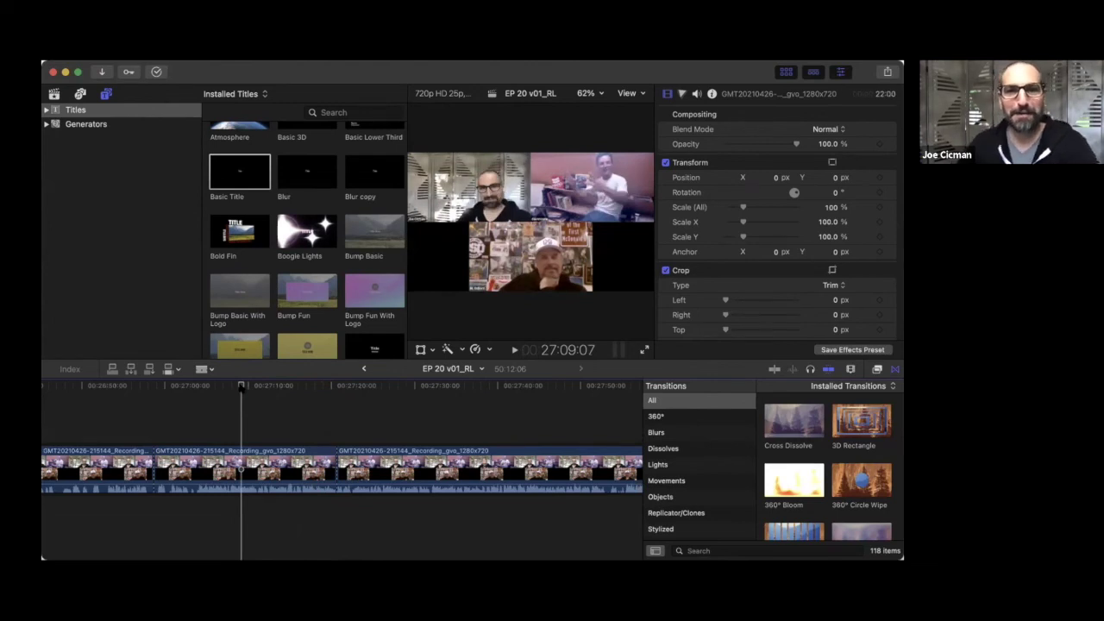
pyautogui.press('space')
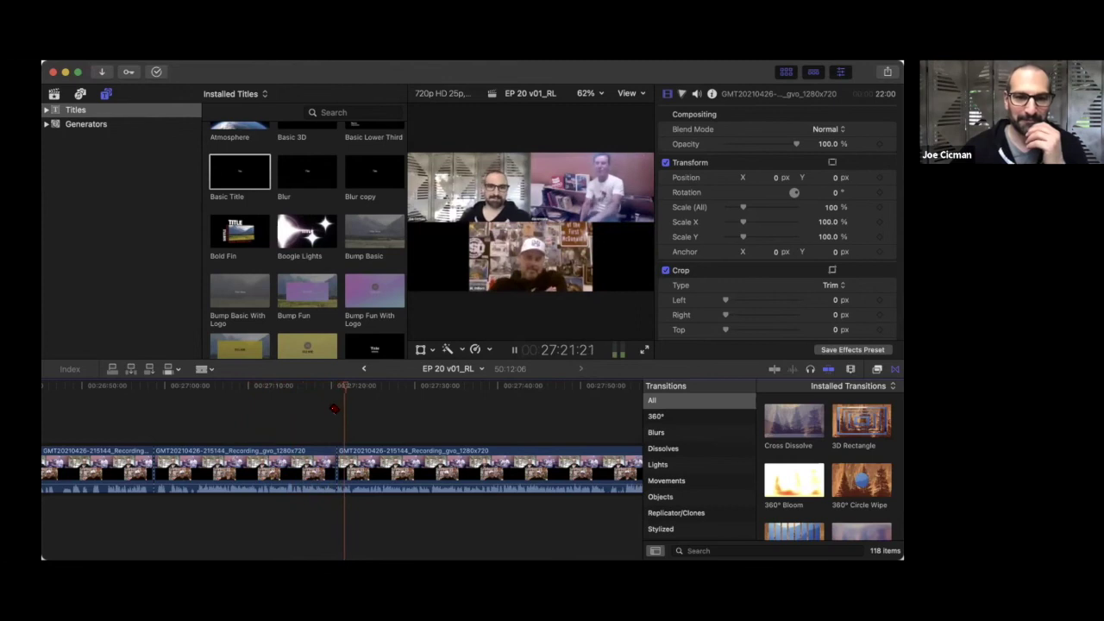
pyautogui.hscroll(5, 335, 410)
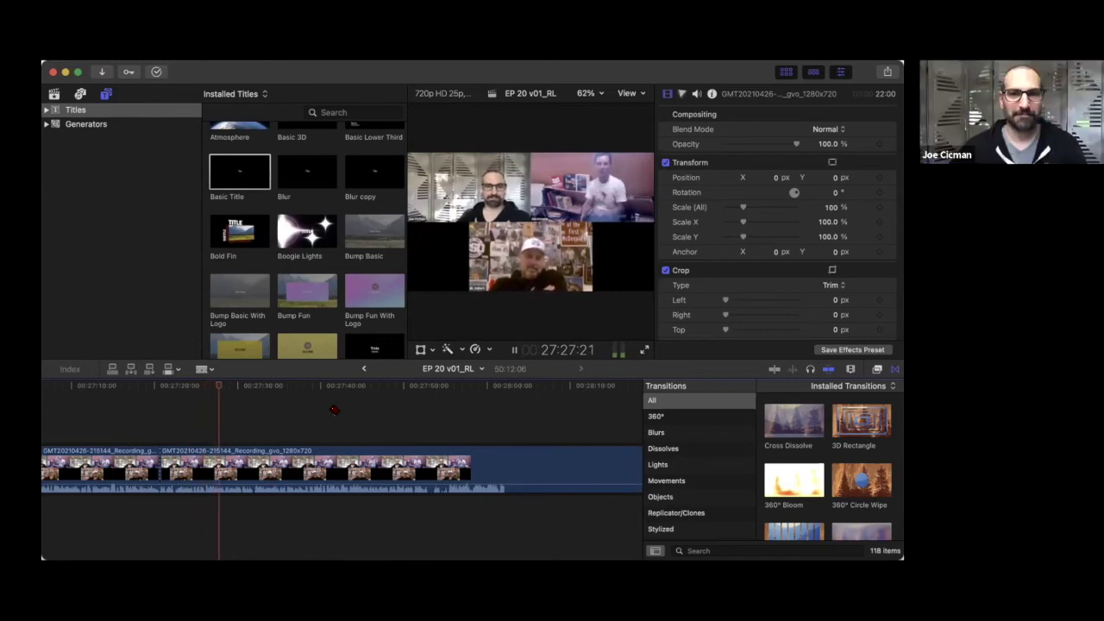
pyautogui.press('space')
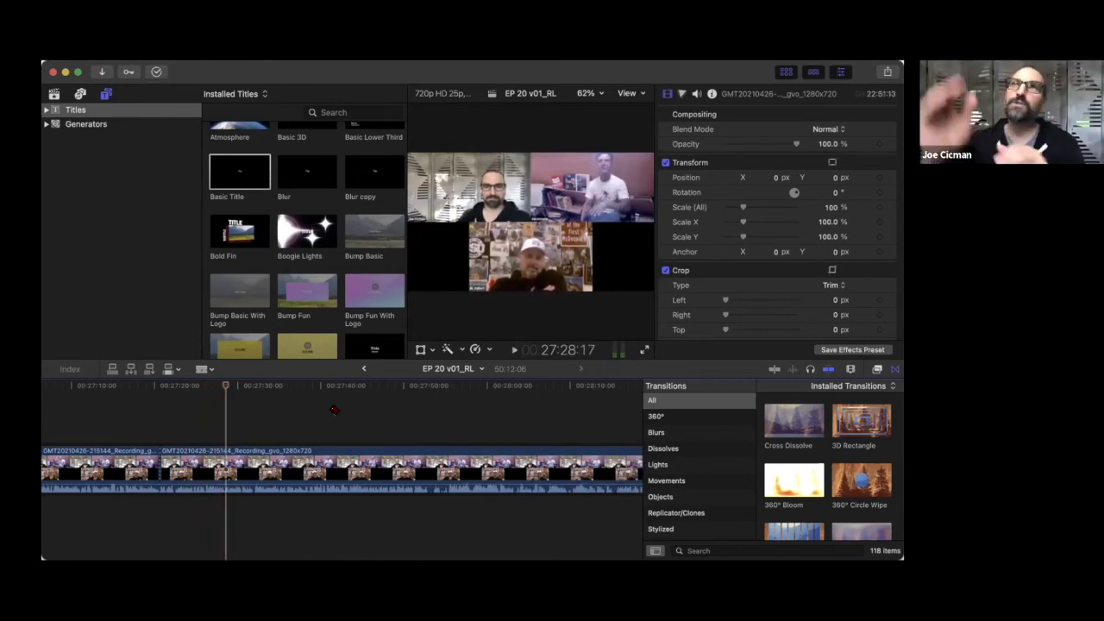
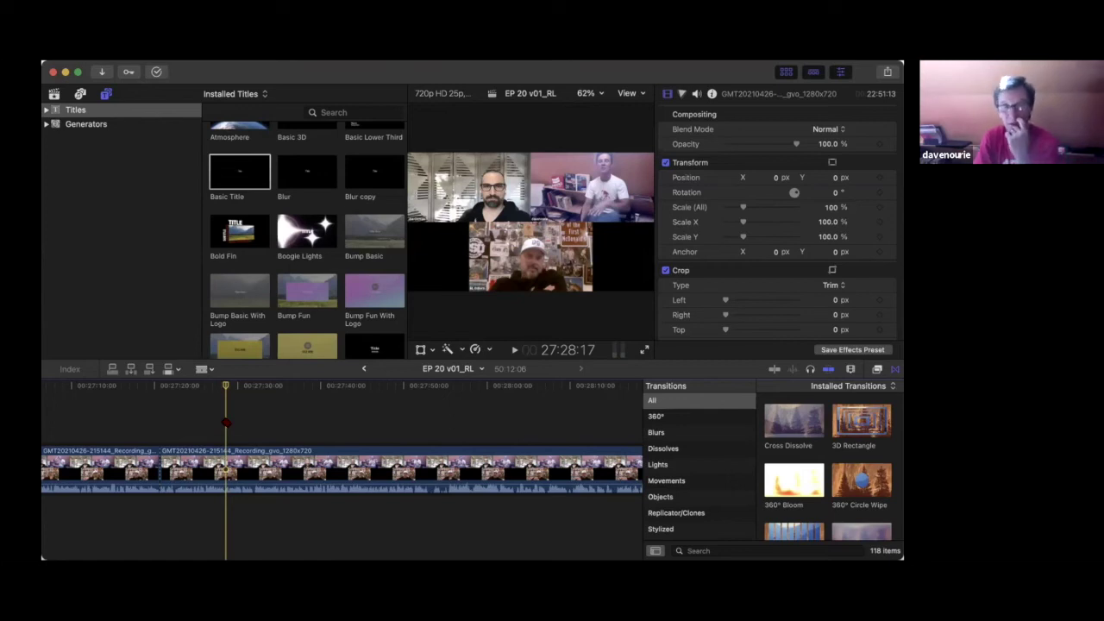
# - Play on from 27:28, split the recording at about 27:32 and again at about 27:51, and pause
pyautogui.press('space')
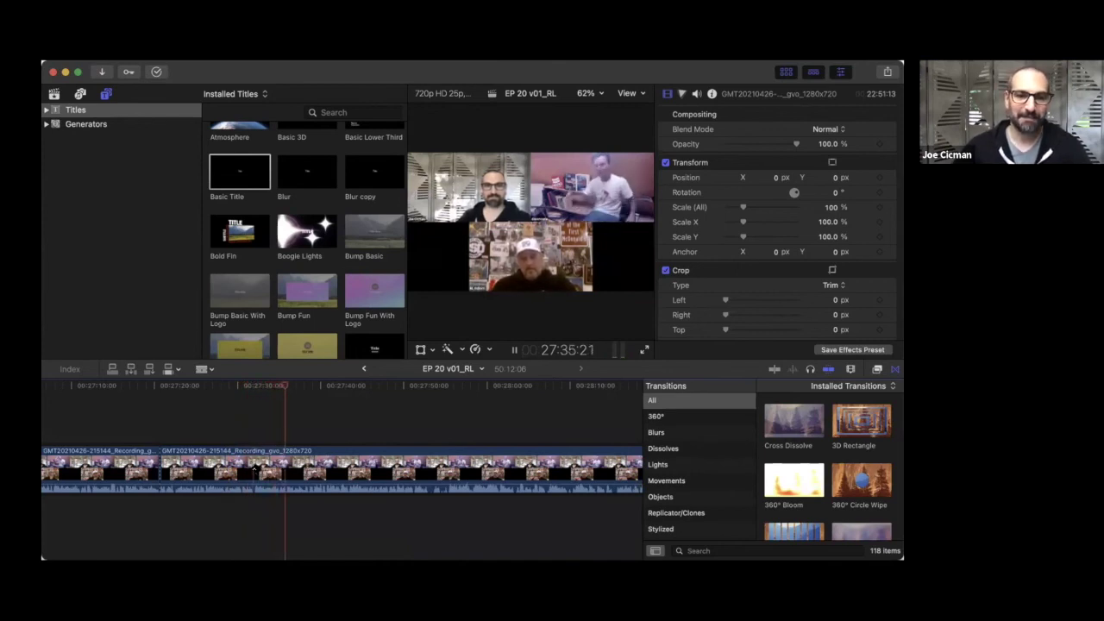
pyautogui.click(254, 471)
pyautogui.hscroll(3, 258, 421)
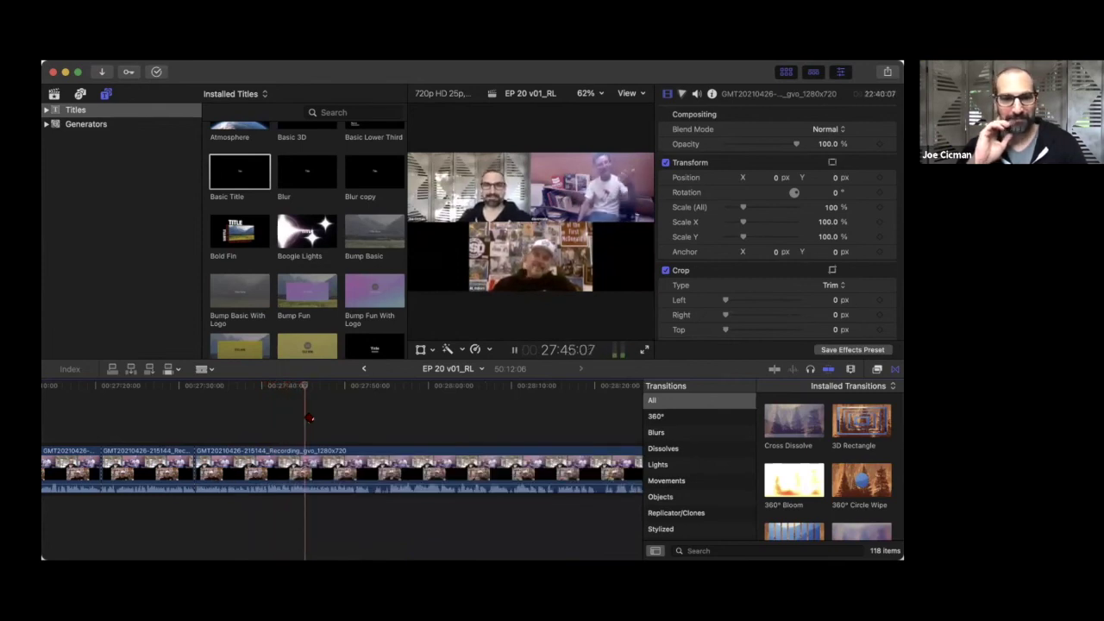
pyautogui.hscroll(3, 394, 406)
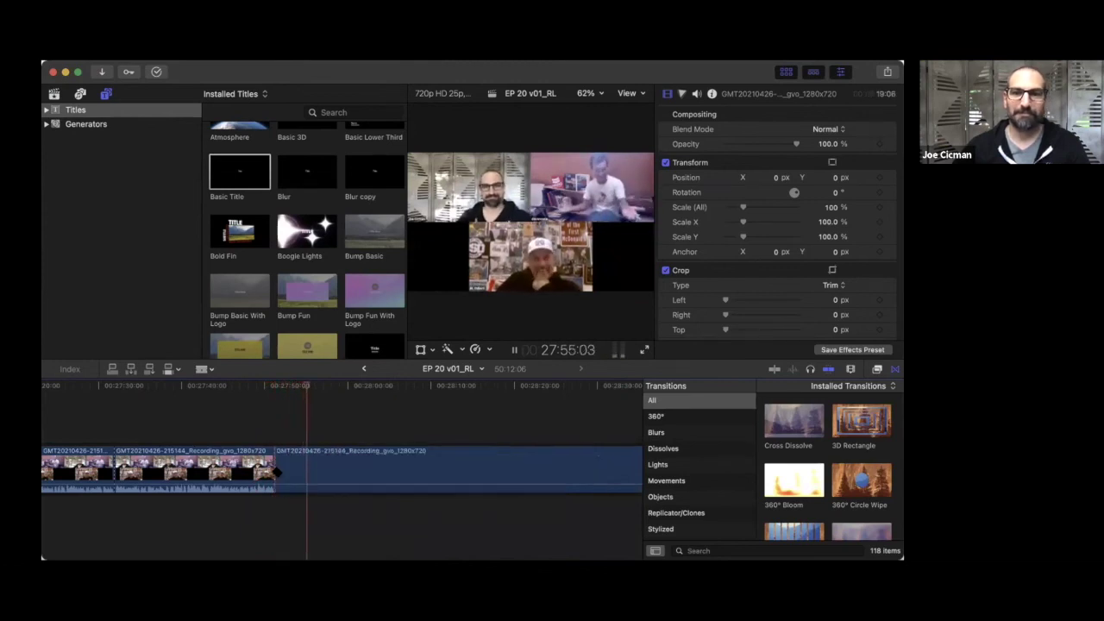
pyautogui.press('space')
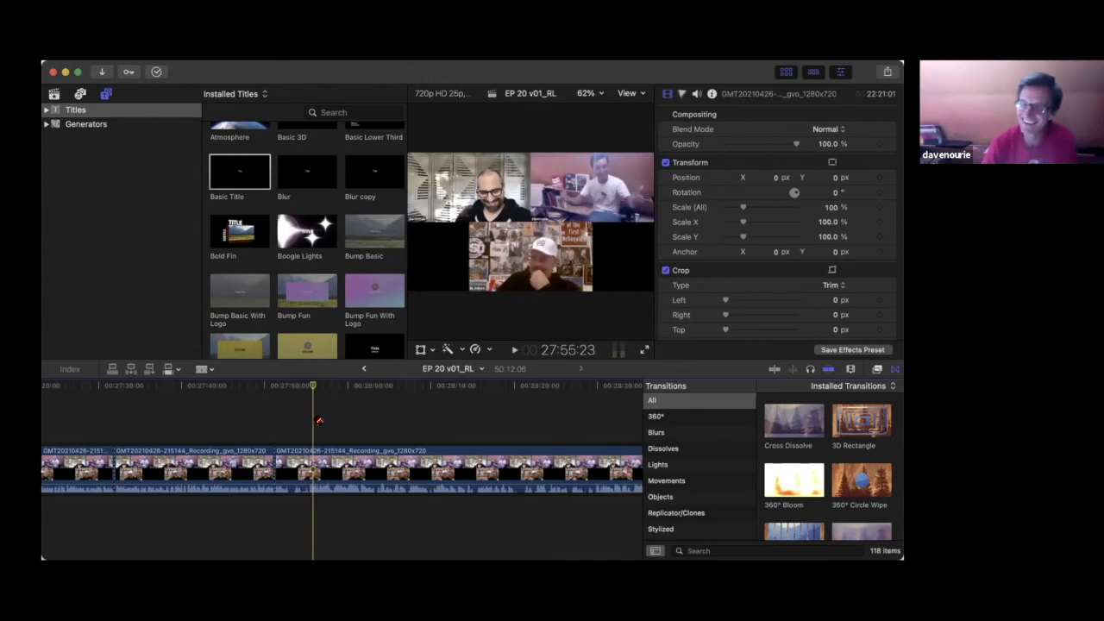
# - Play on from 27:55, split the recording at about 28:03 and again at about 28:07, and pause
pyautogui.press('space')
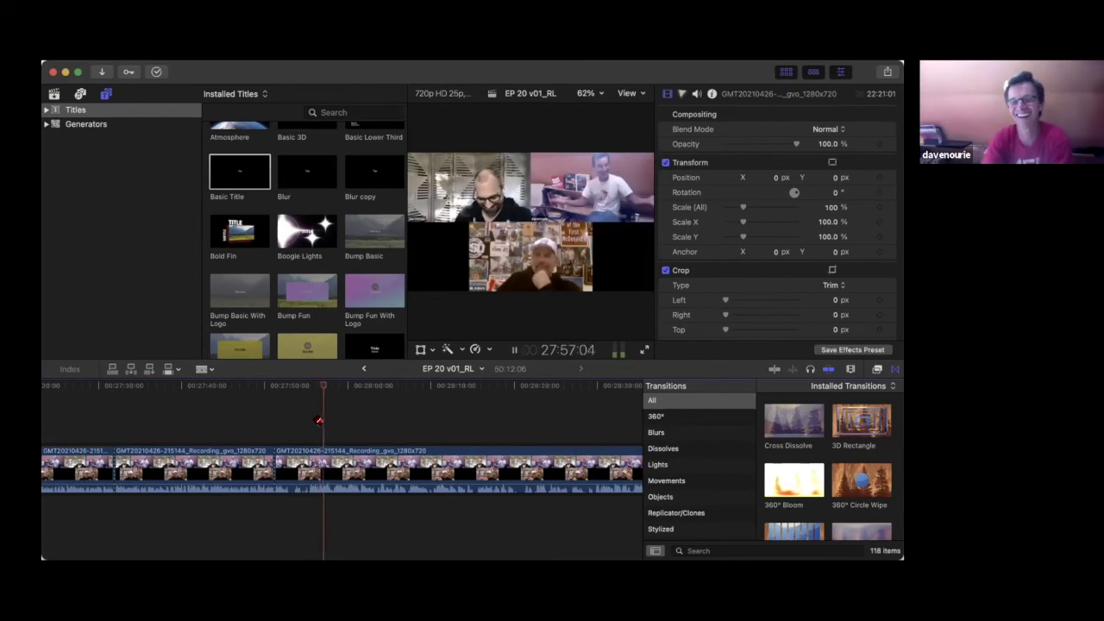
pyautogui.hscroll(2, 398, 420)
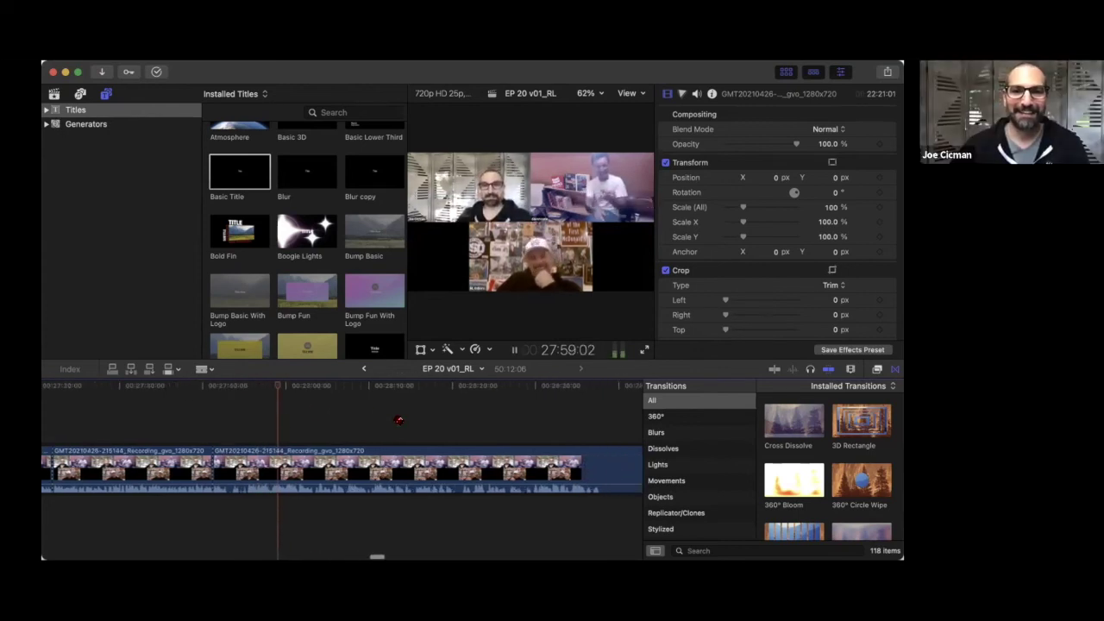
pyautogui.click(313, 470)
pyautogui.press('space')
pyautogui.press('space')
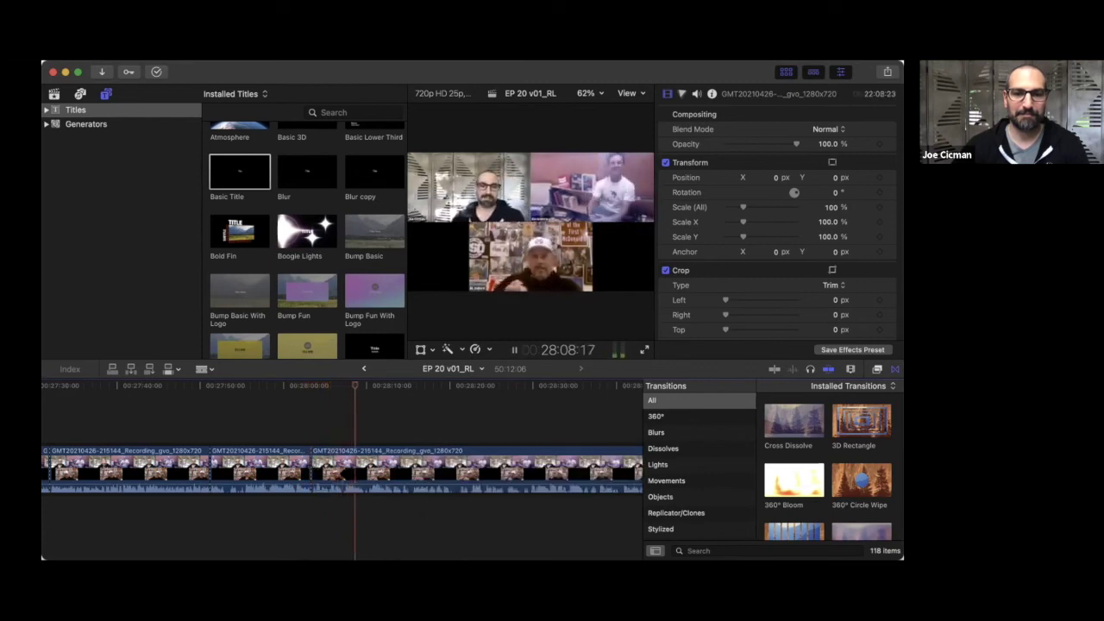
pyautogui.click(344, 472)
pyautogui.press('space')
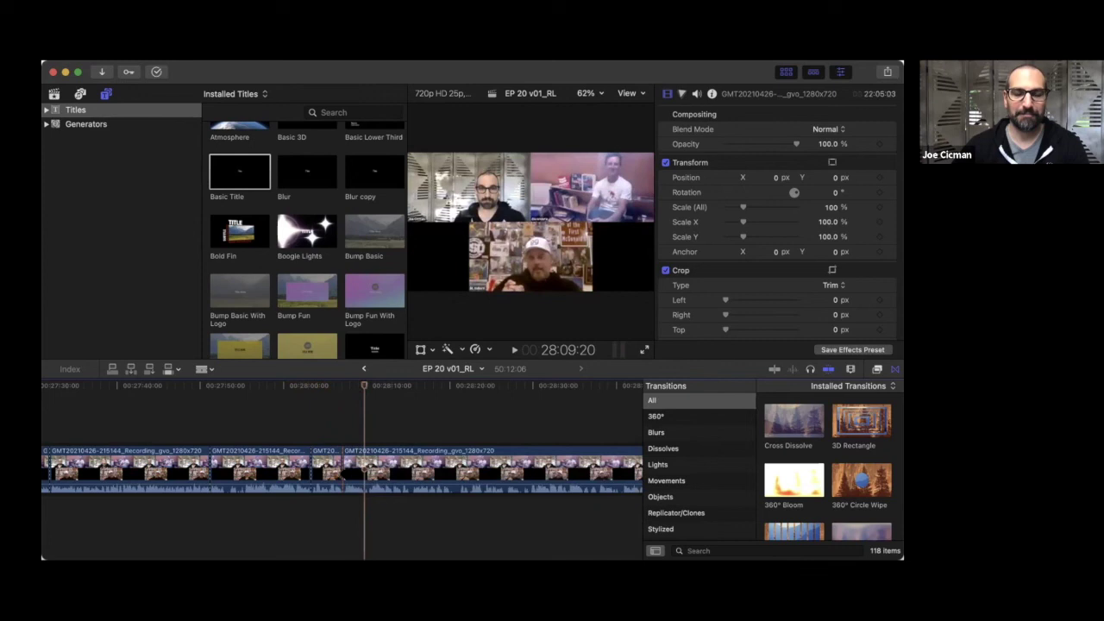
# - Insert a Basic Title at the 28:07 cut with the text "Mouth Posing agency" and shorten it to 3:16
pyautogui.press('a')
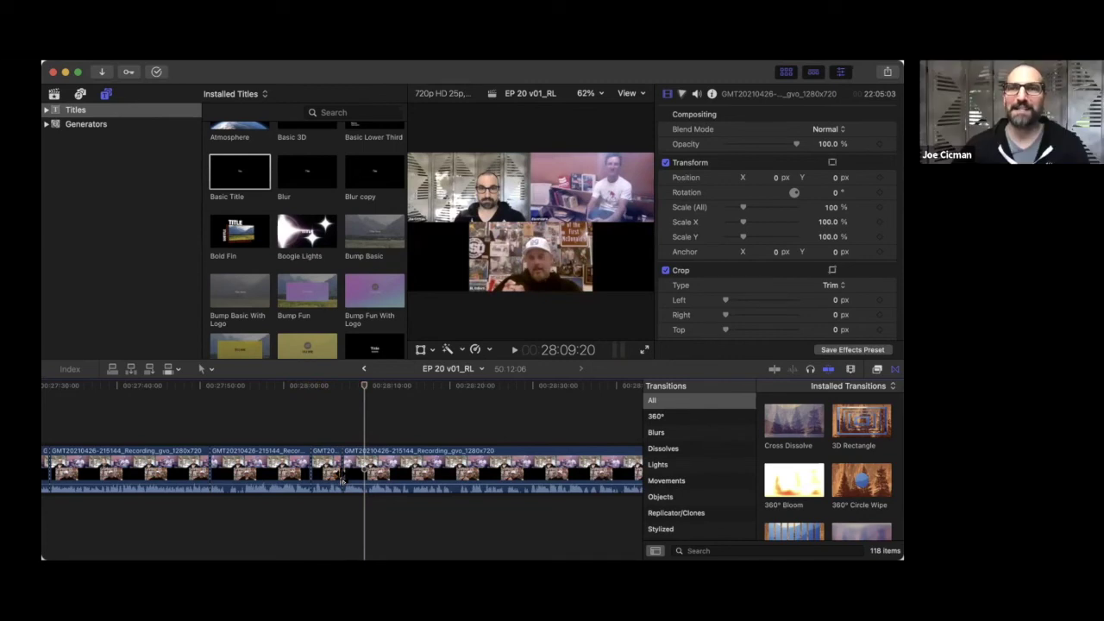
pyautogui.press('space')
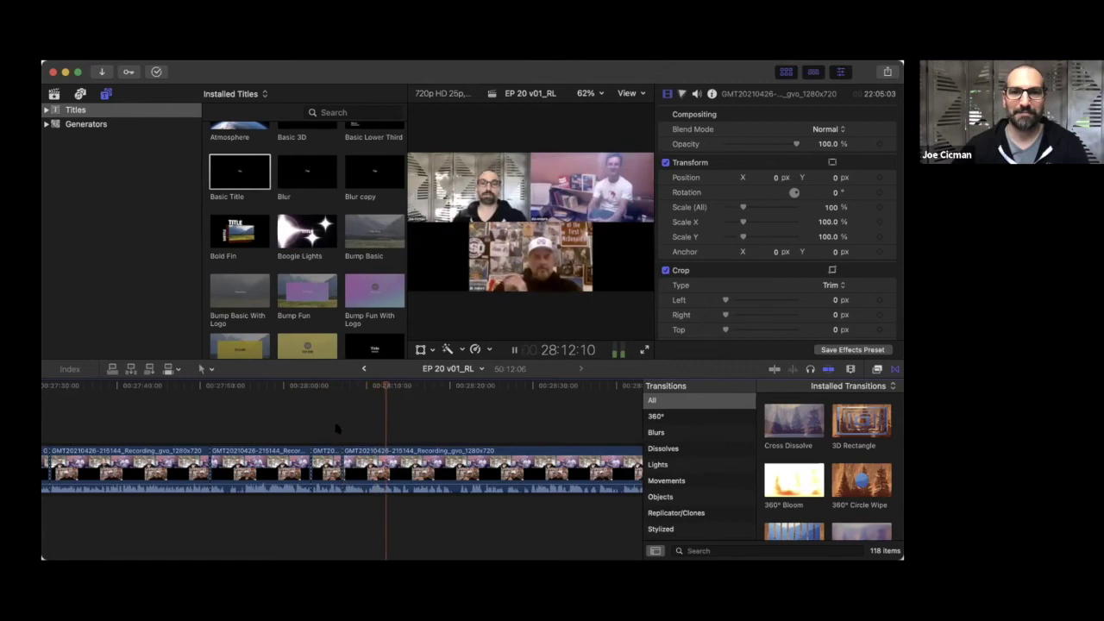
pyautogui.hscroll(3, 332, 412)
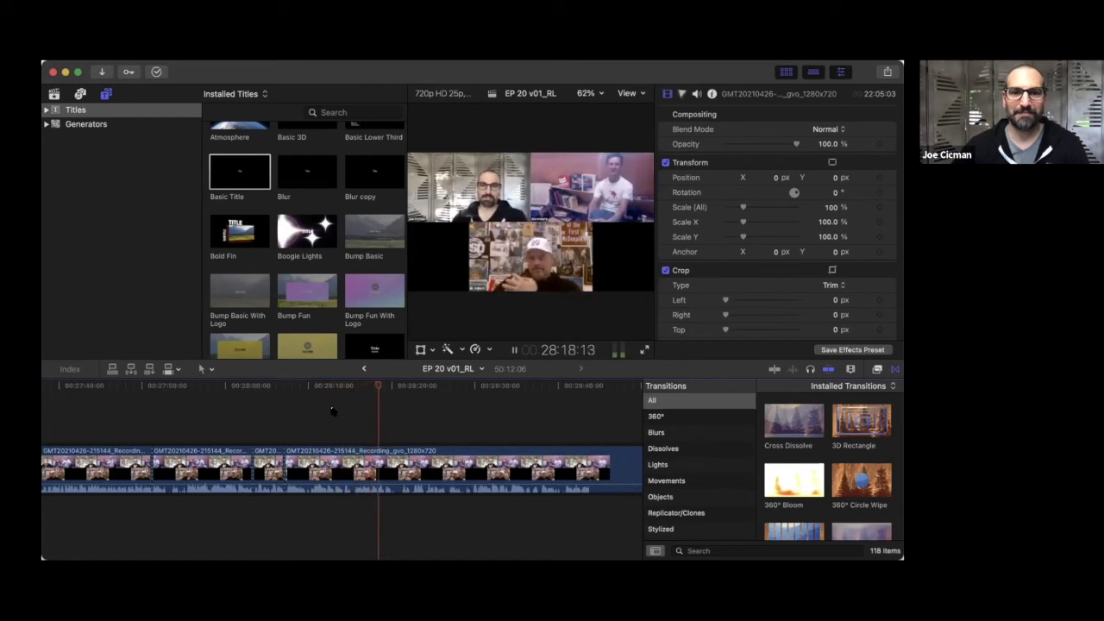
pyautogui.press('space')
pyautogui.moveTo(246, 172); pyautogui.dragTo(317, 466)
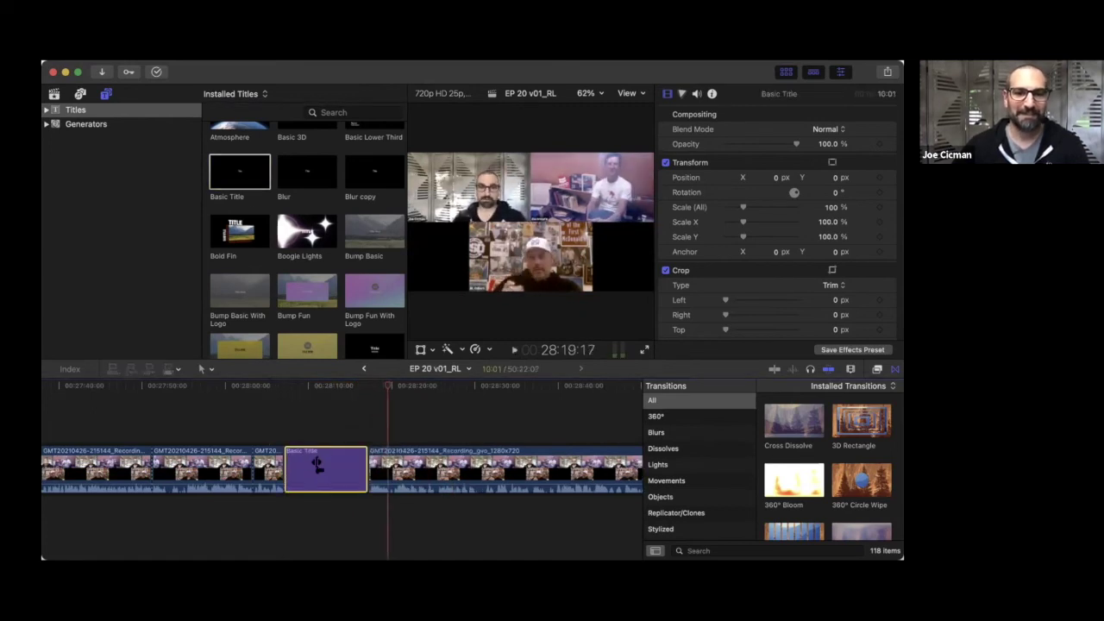
pyautogui.click(311, 465)
pyautogui.write('Mouth Posing asgen')
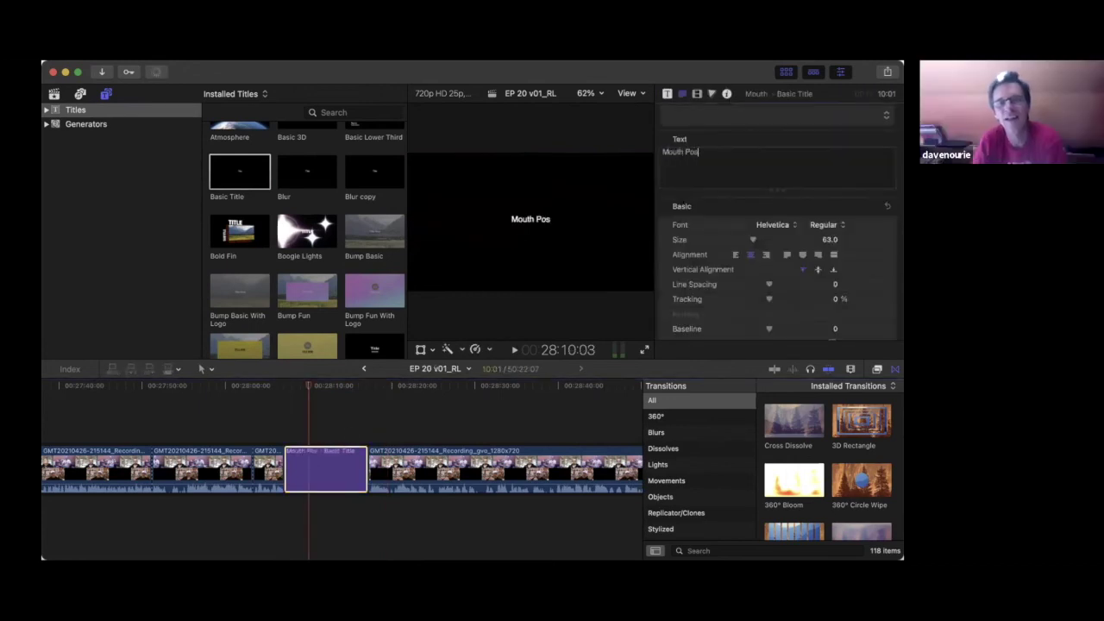
pyautogui.press('BackSpace')
pyautogui.press('BackSpace')
pyautogui.press('BackSpace')
pyautogui.press('BackSpace')
pyautogui.write('gency')
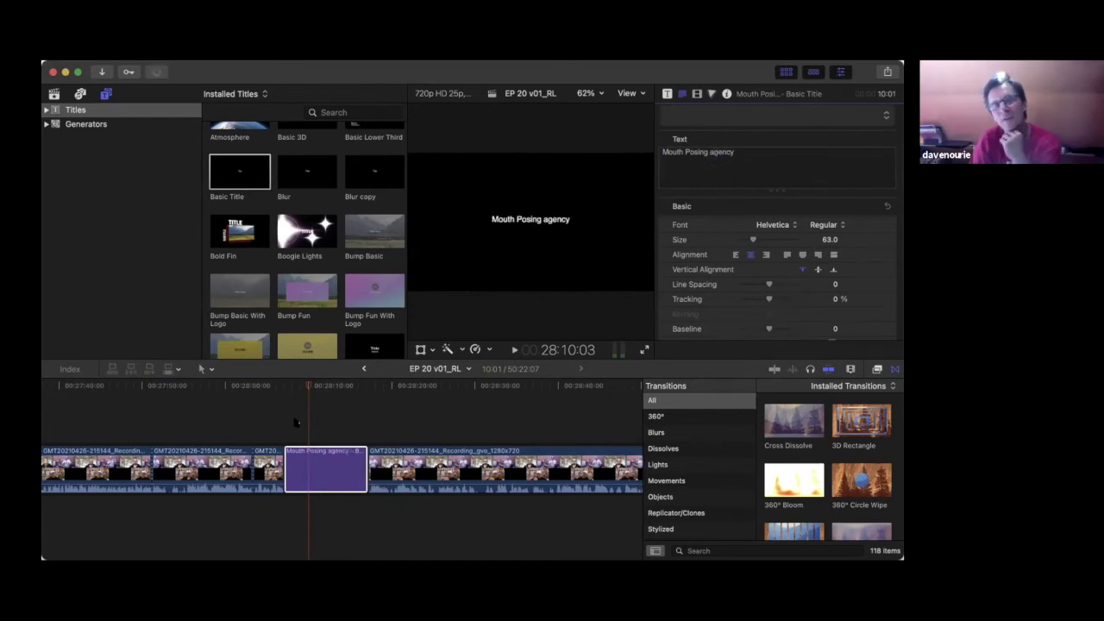
pyautogui.click(314, 460)
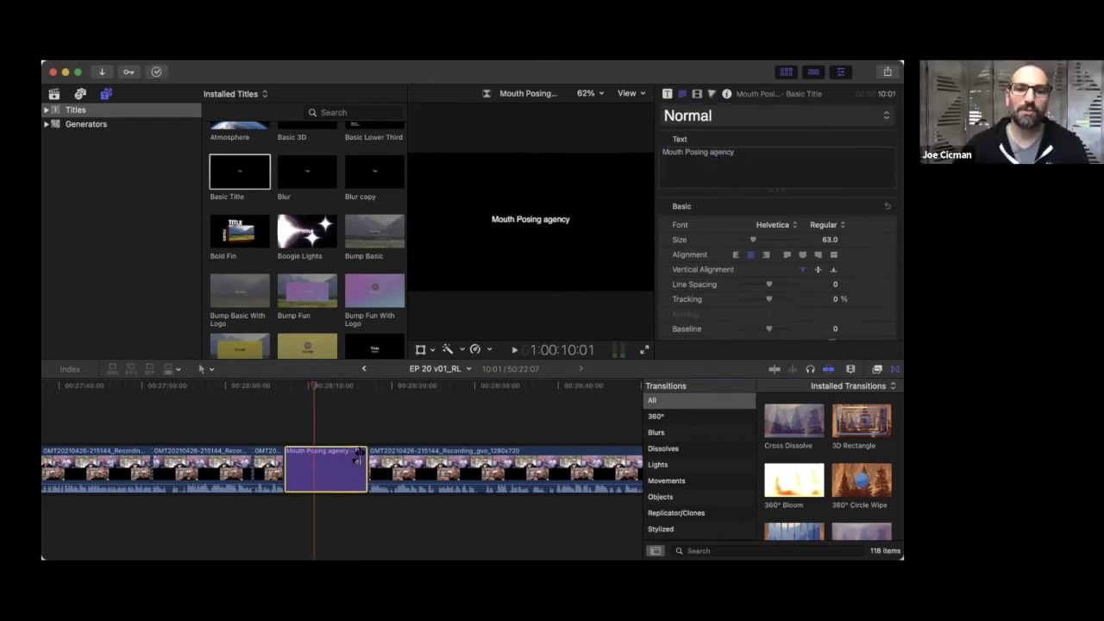
pyautogui.moveTo(366, 470); pyautogui.dragTo(313, 466)
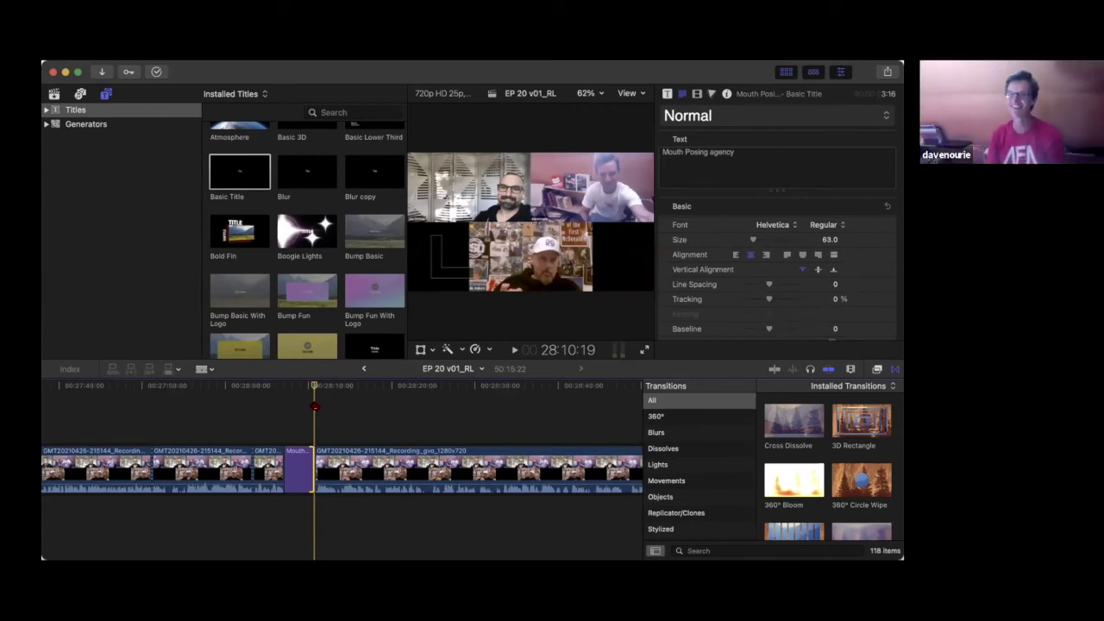
# - Play on from the end of the Mouth Posing title and split the recording at about 28:24 during playback
pyautogui.press('space')
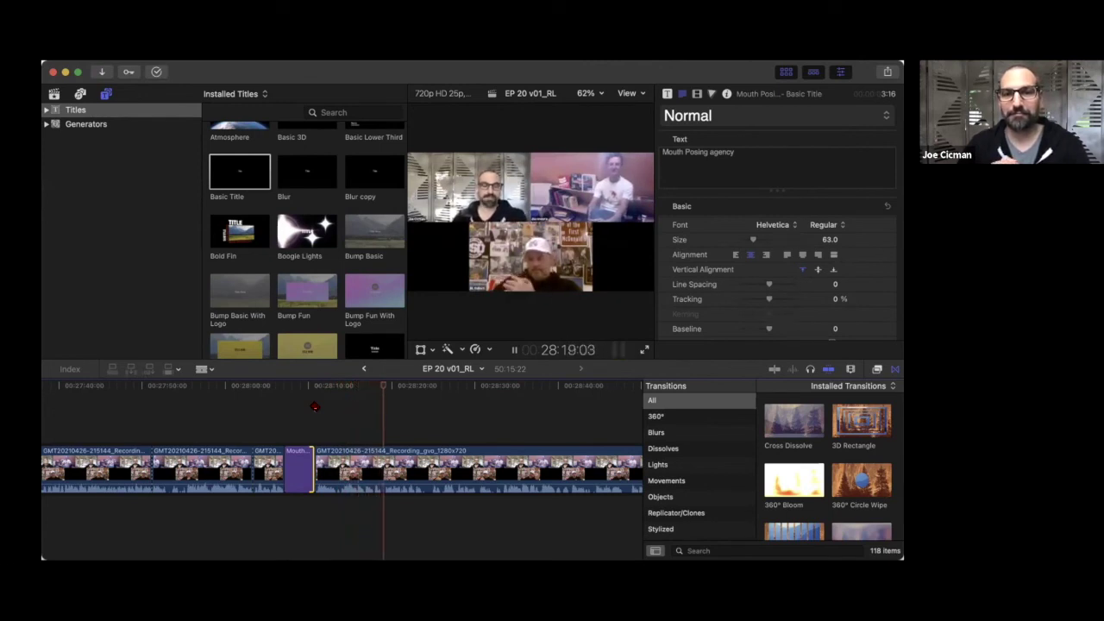
pyautogui.hscroll(3, 319, 409)
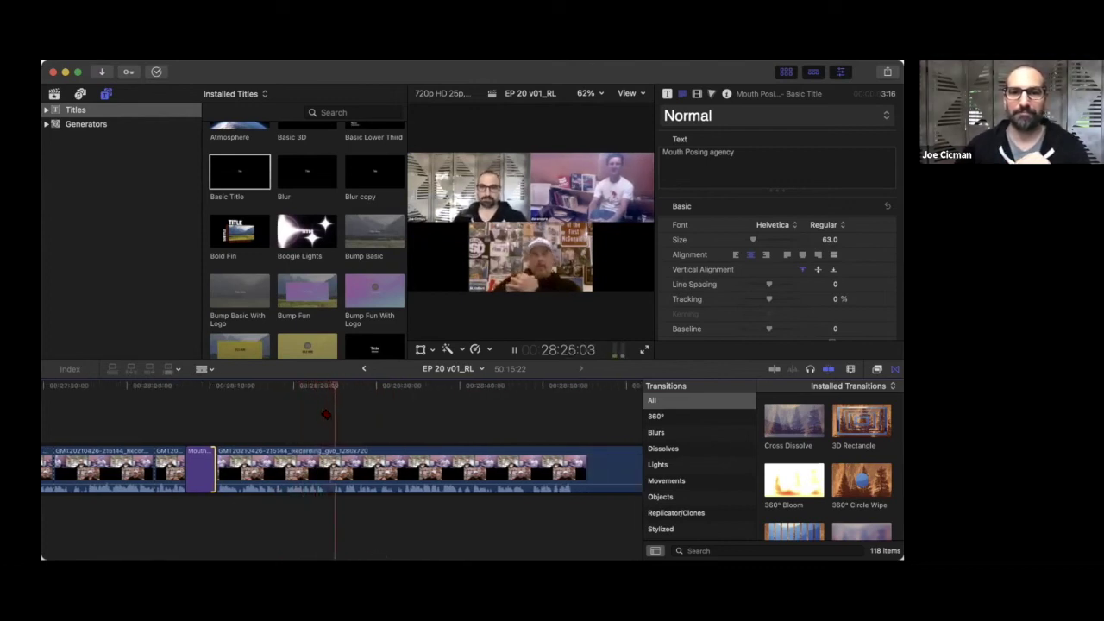
pyautogui.click(330, 466)
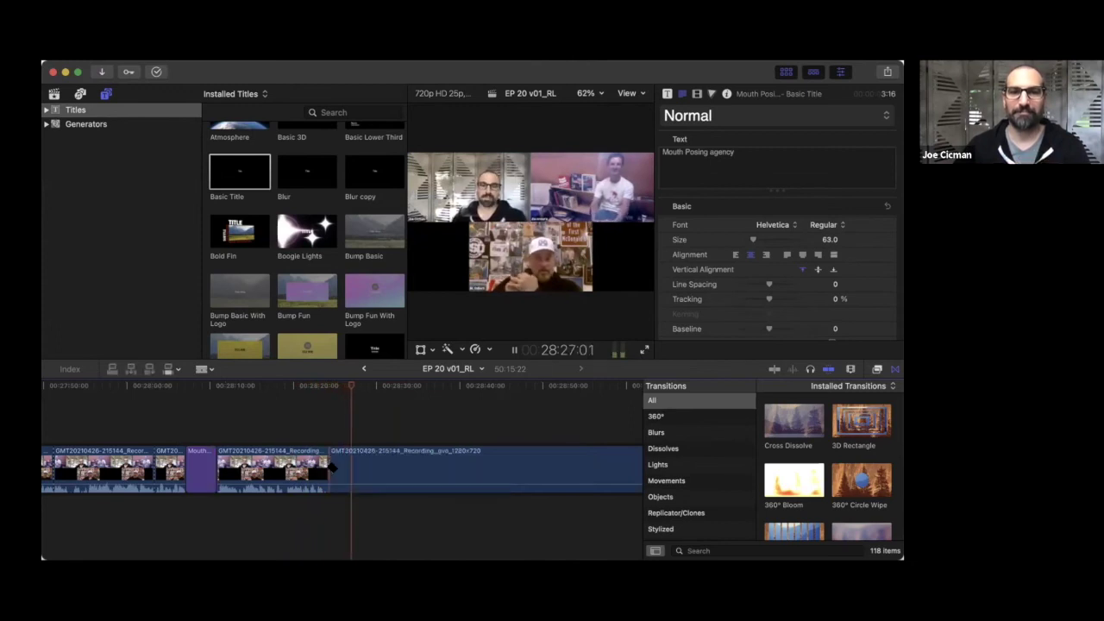
# - Split the playing recording at about 28:41, play on, and pause and split it again at about 28:54
pyautogui.click(332, 466)
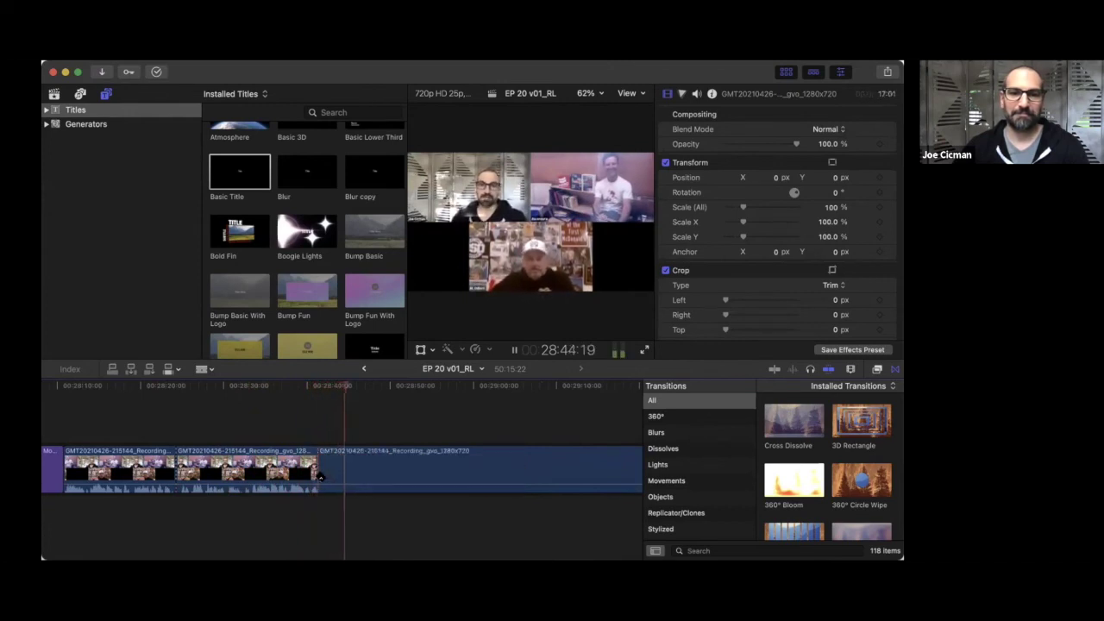
pyautogui.hscroll(3, 320, 477)
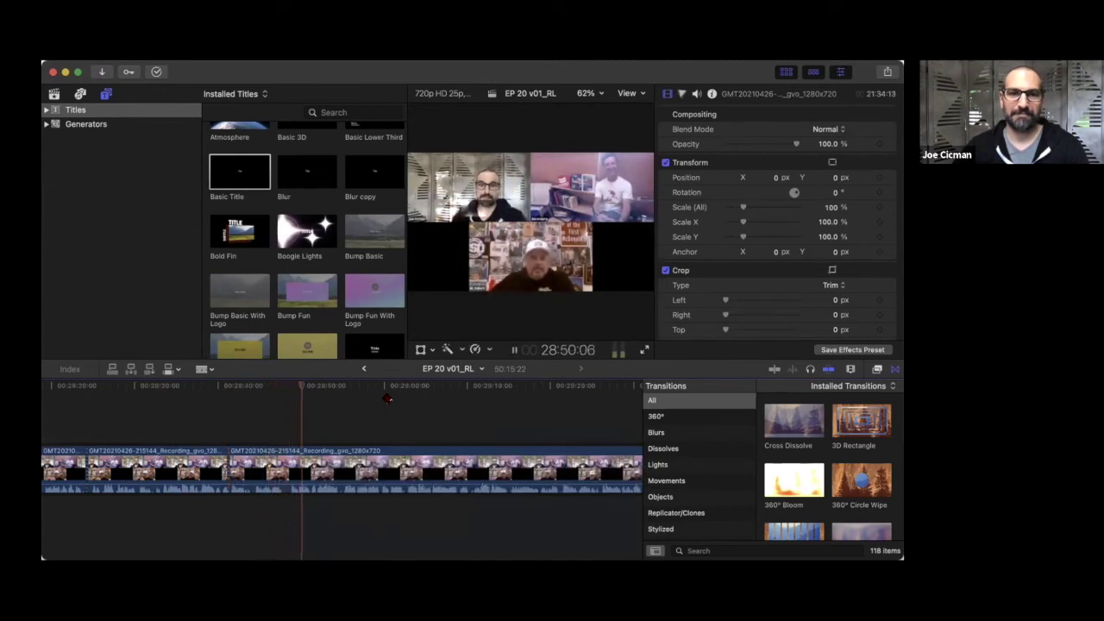
pyautogui.hscroll(3, 388, 398)
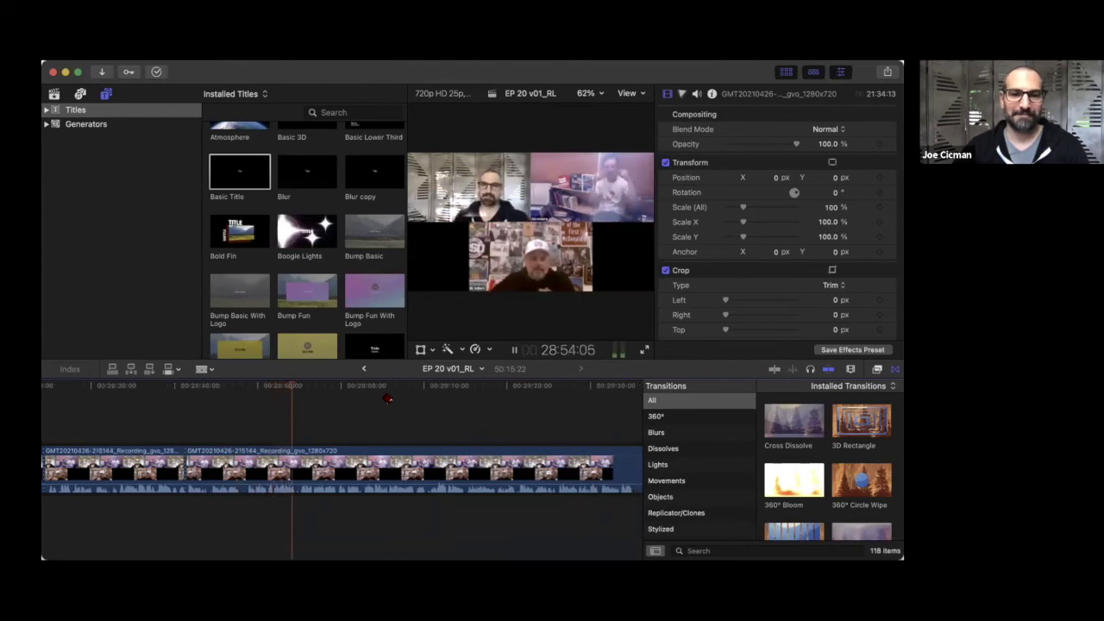
pyautogui.press('space')
pyautogui.press('super+b')
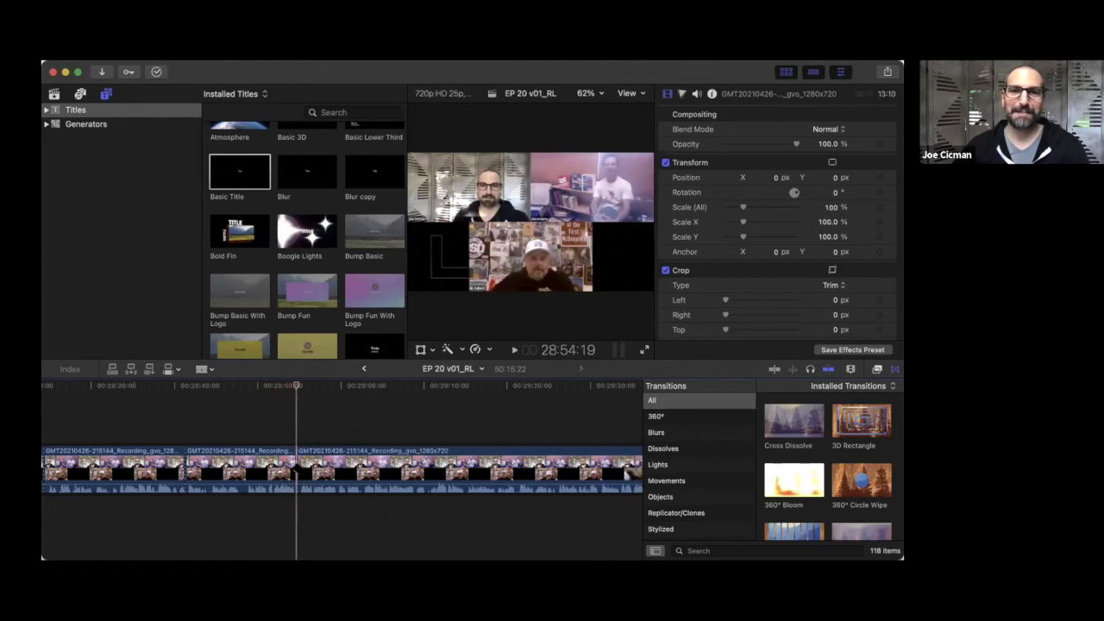
# - Play on from 28:54, split the recording at about 29:02 and again at about 29:21, and pause
pyautogui.hscroll(3, 233, 455)
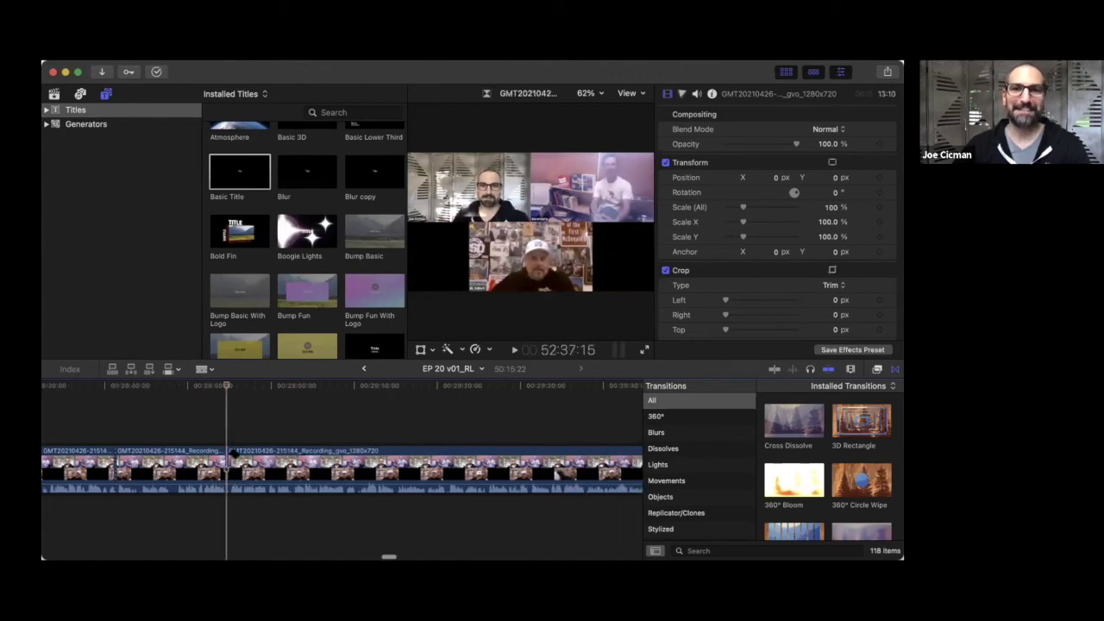
pyautogui.press('space')
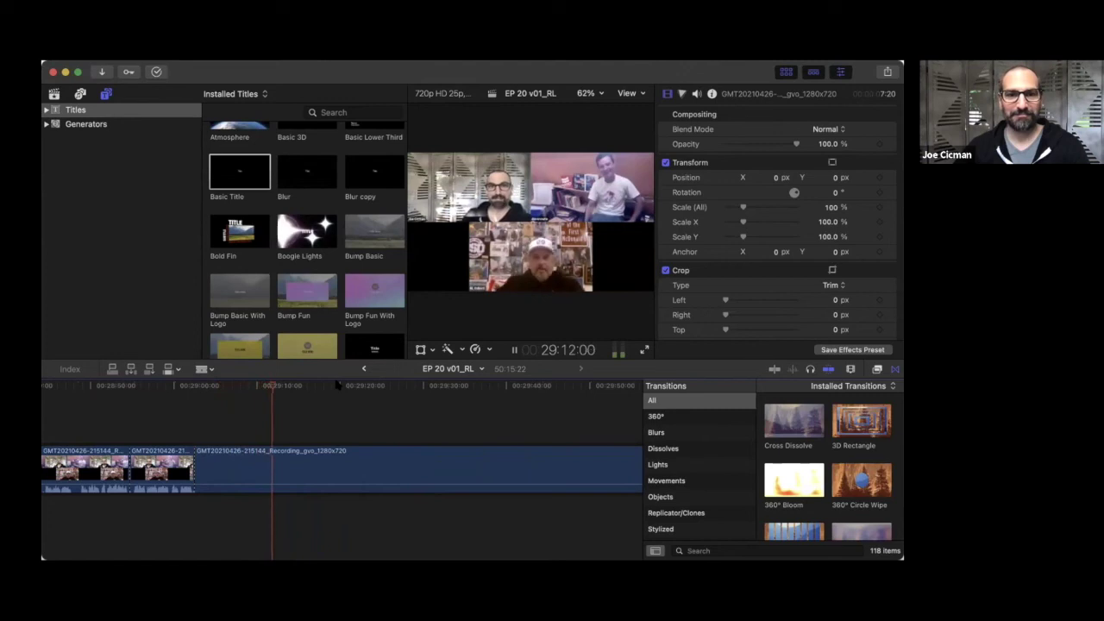
pyautogui.press('space')
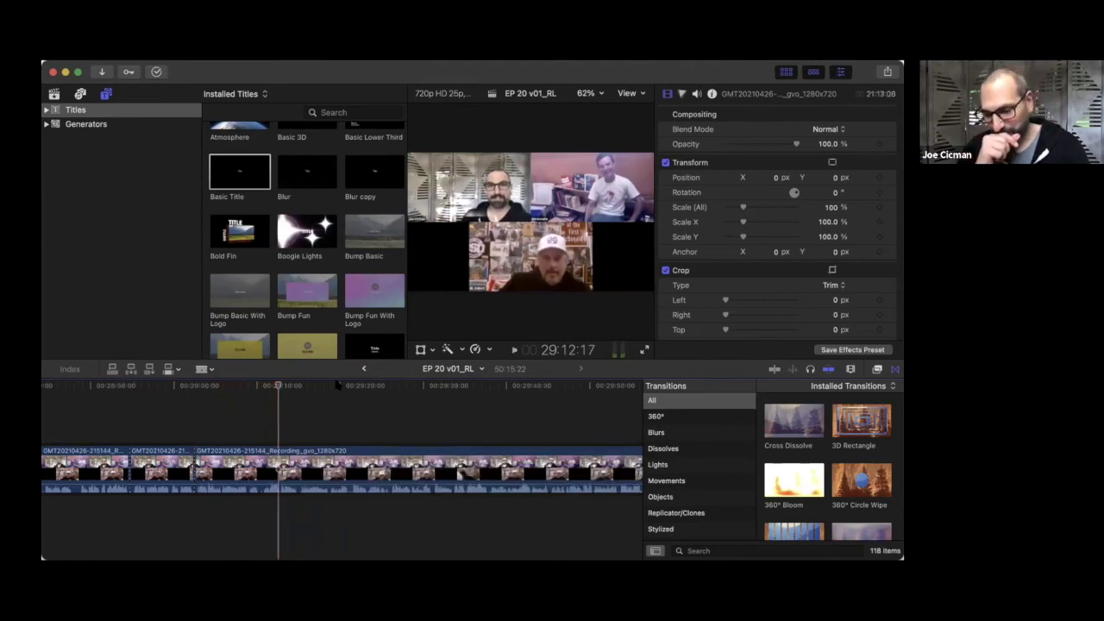
pyautogui.press('space')
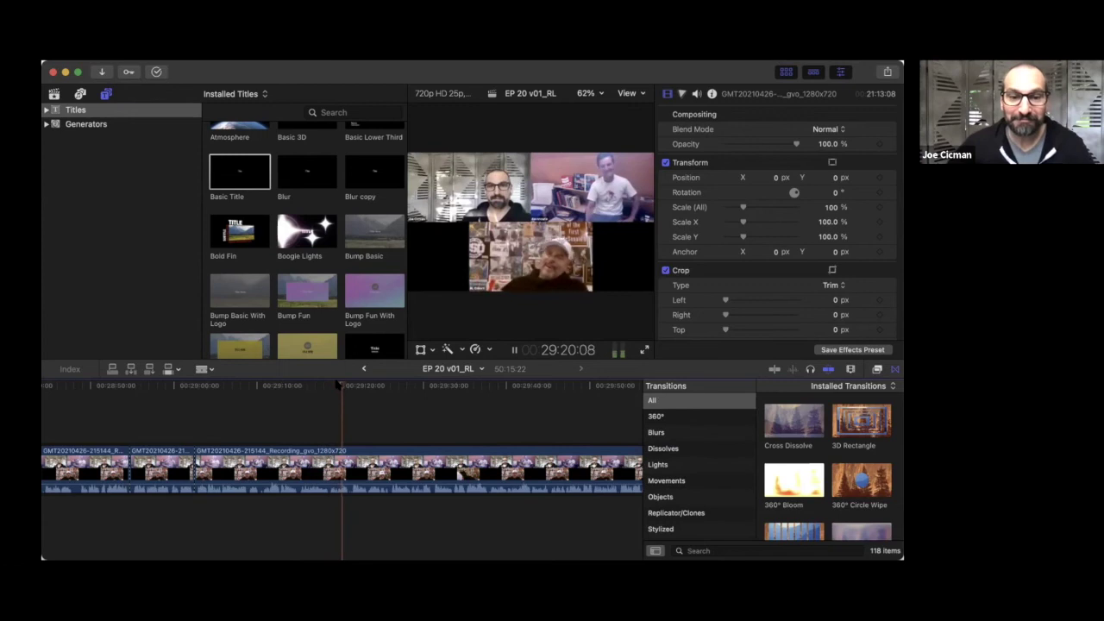
pyautogui.press('super+b')
pyautogui.press('space')
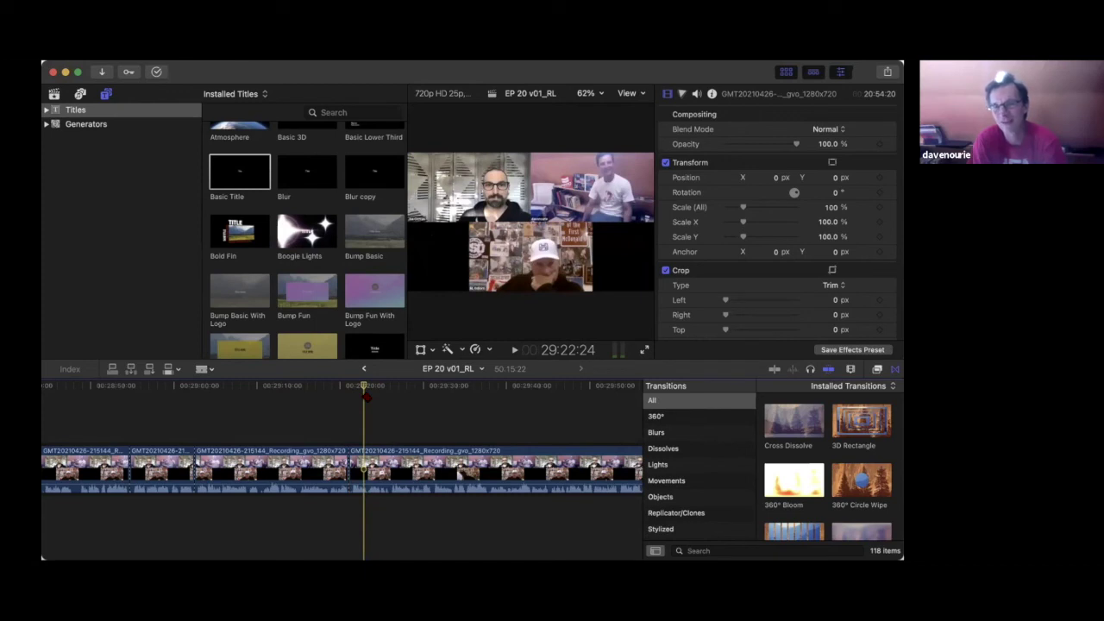
# - Play on from about 29:23, pause at 29:33 and split the recording there
pyautogui.press('space')
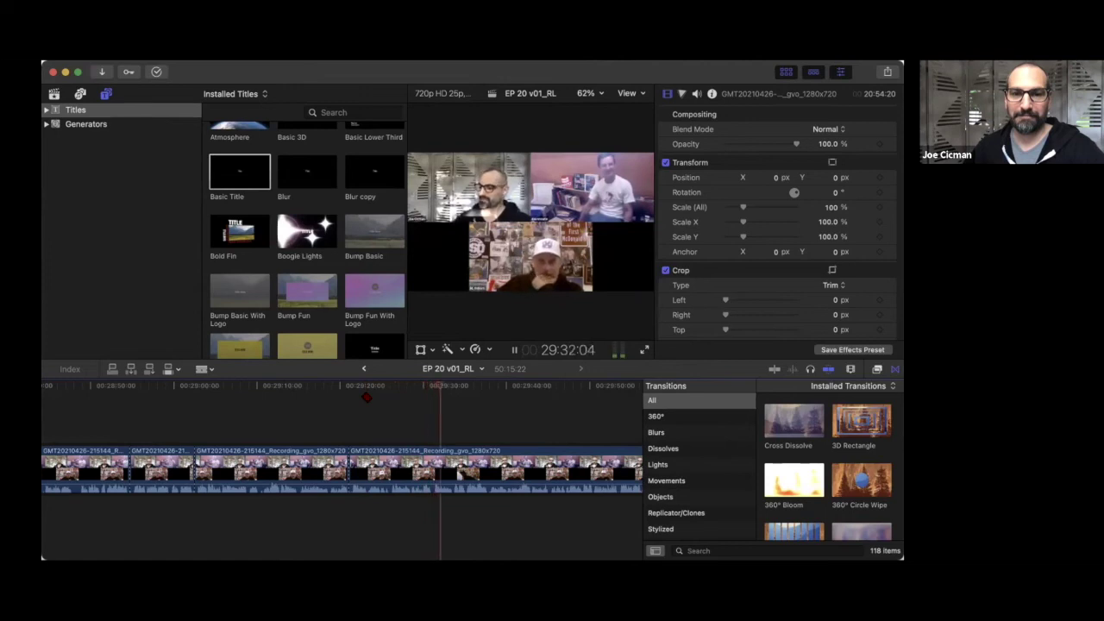
pyautogui.press('space')
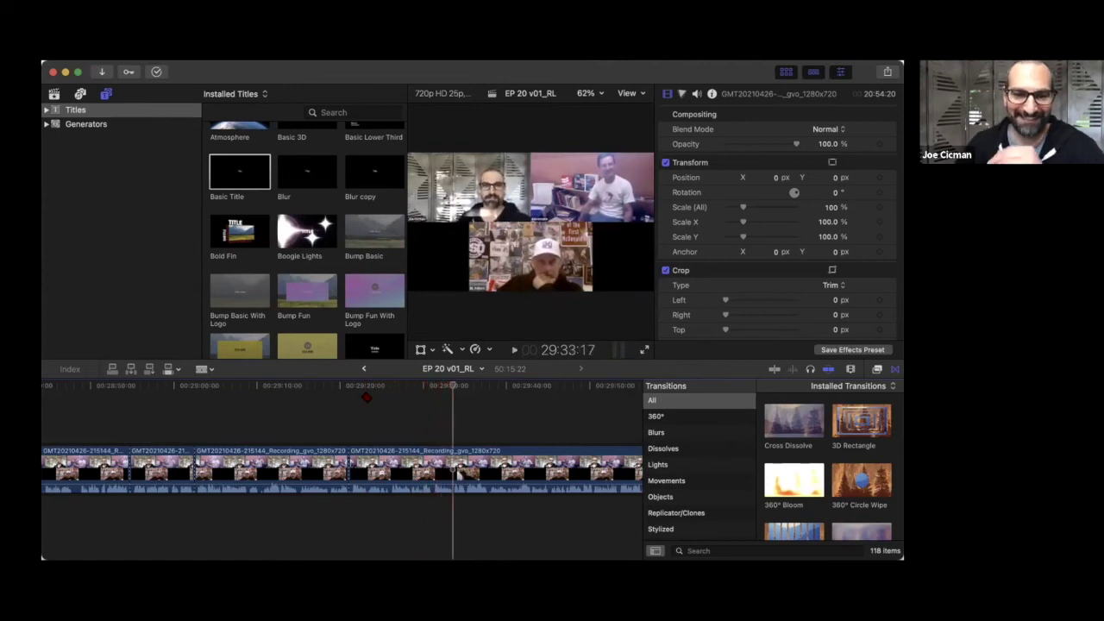
pyautogui.click(452, 471)
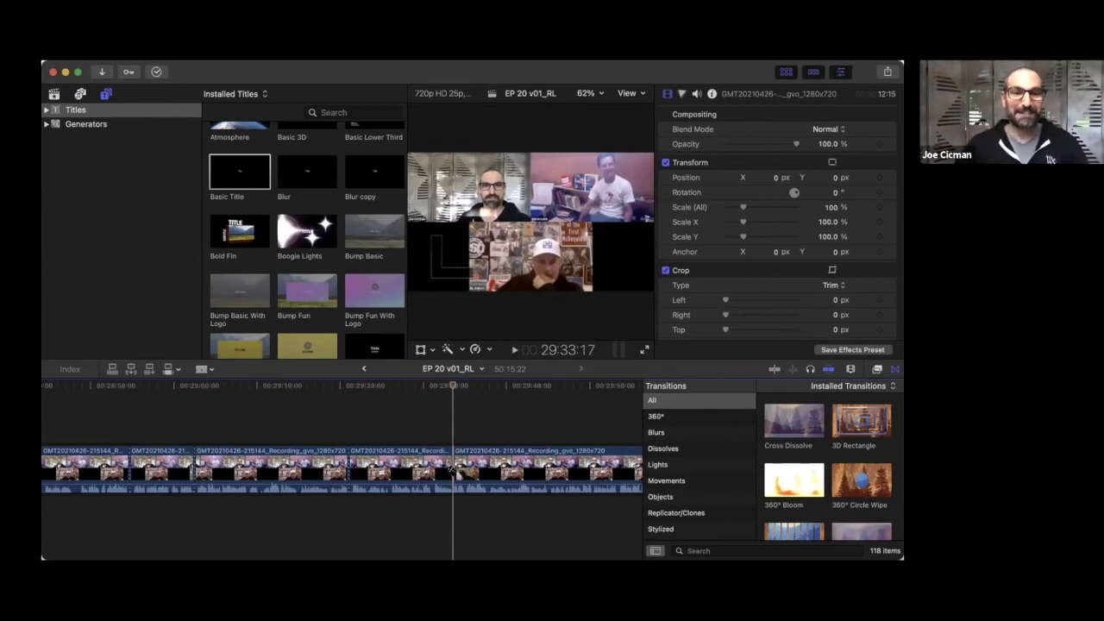
# - Connect a Basic Title above the passage starting at 29:21, lengthen it to 12:15 and enter "Now that you say it that way, it sounds outlandish."
pyautogui.press('a')
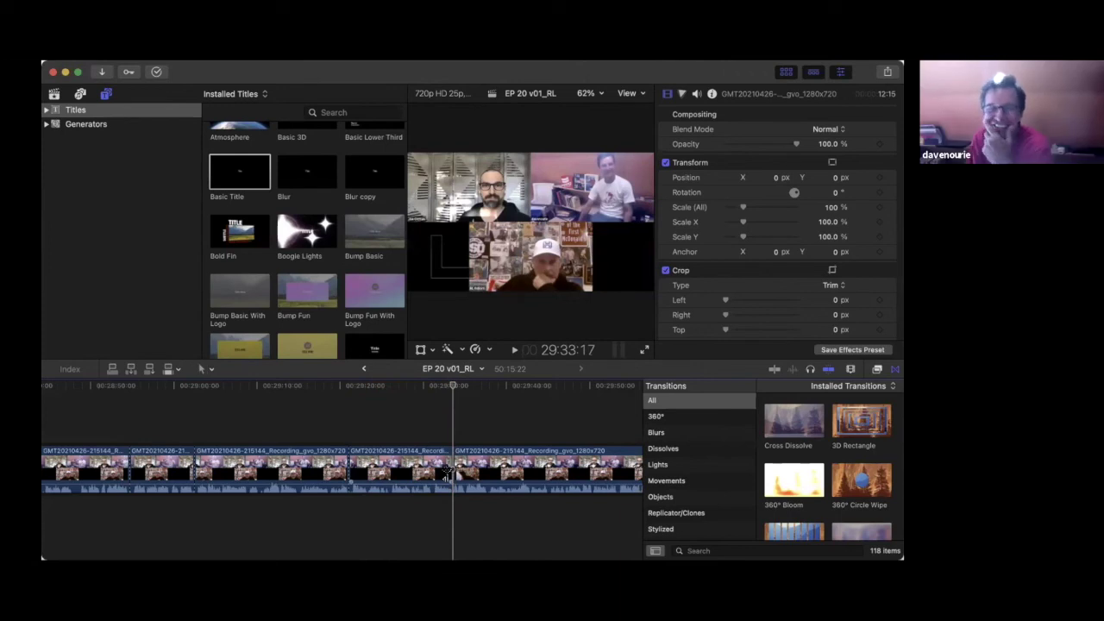
pyautogui.click(245, 199)
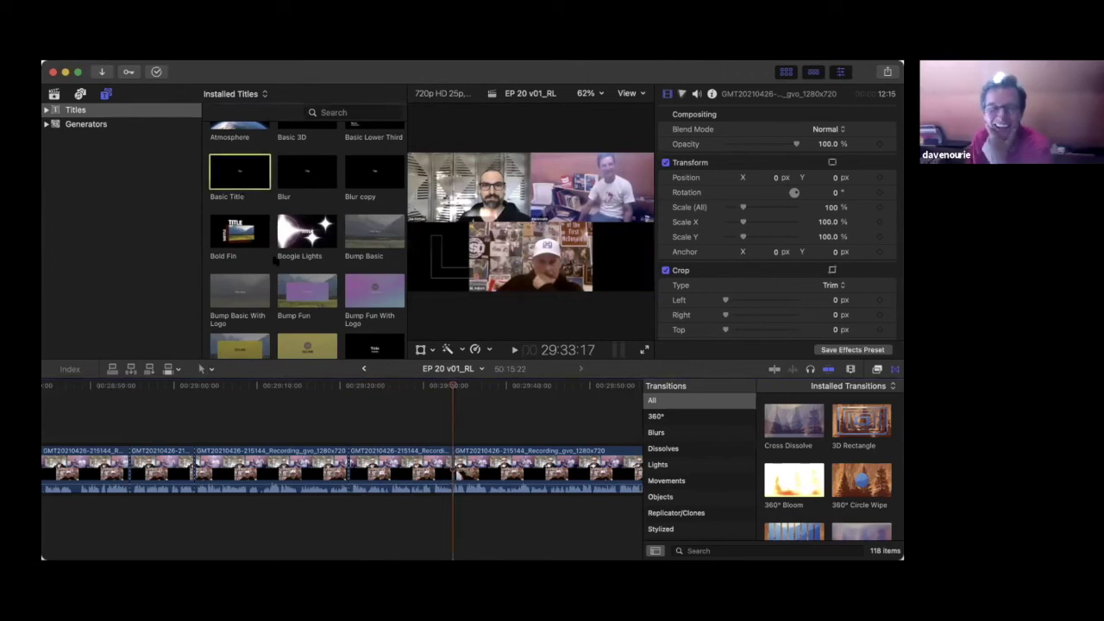
pyautogui.press('q')
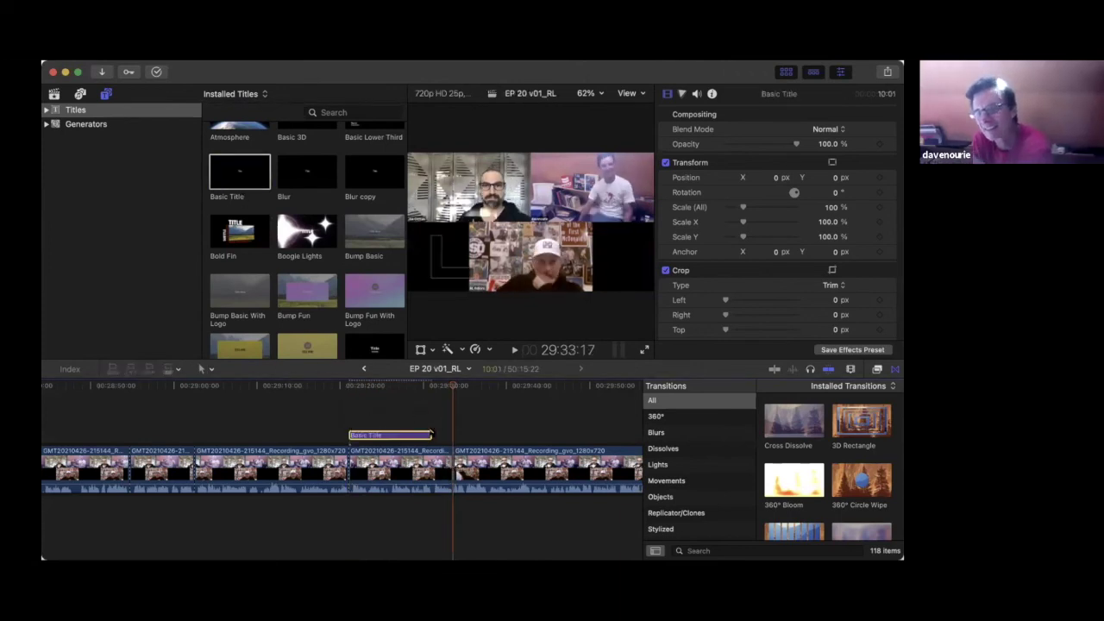
pyautogui.moveTo(431, 435); pyautogui.dragTo(451, 435)
pyautogui.click(703, 164)
pyautogui.write('Now that you say it tha')
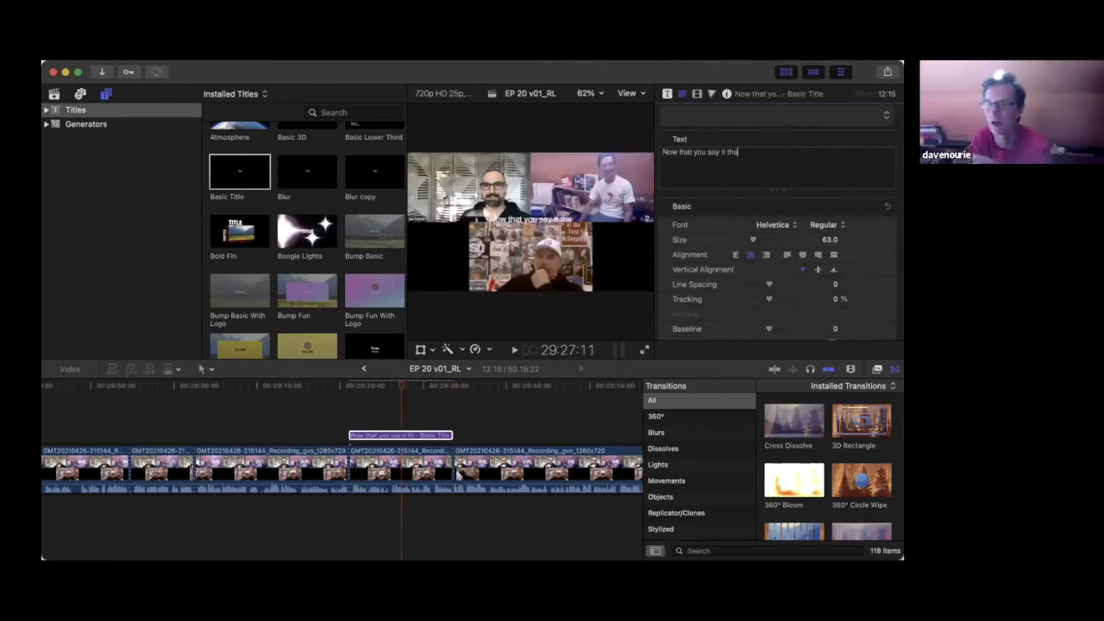
pyautogui.write('t way, it sounds out-landish.')
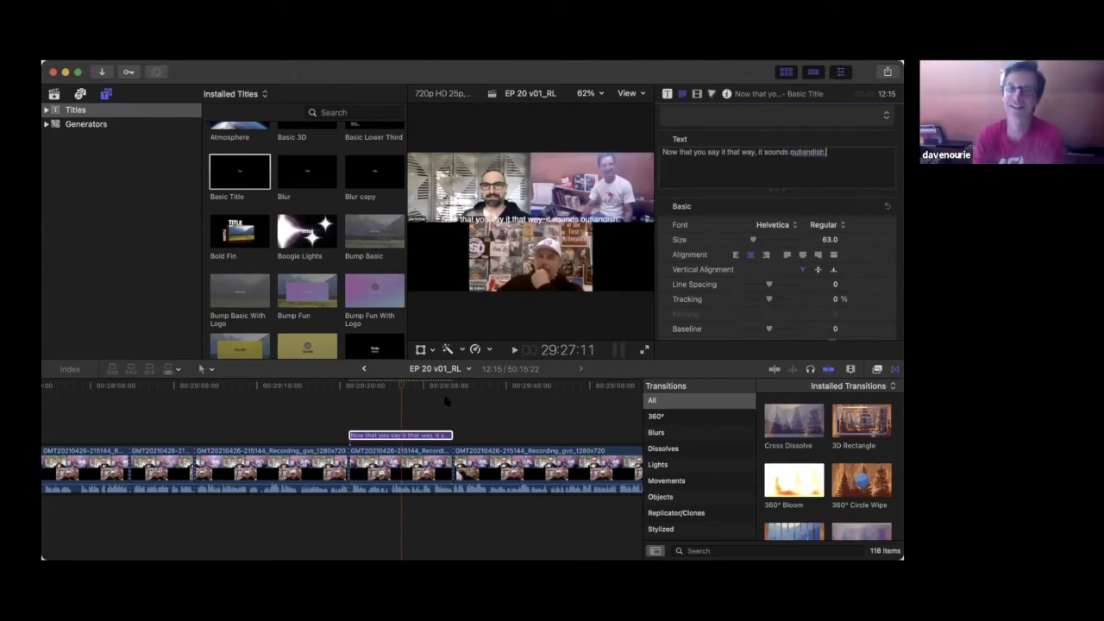
# - Play on from 29:33, place the passage's end cut at about 29:38, and lengthen the title above it to 16:24
pyautogui.click(449, 399)
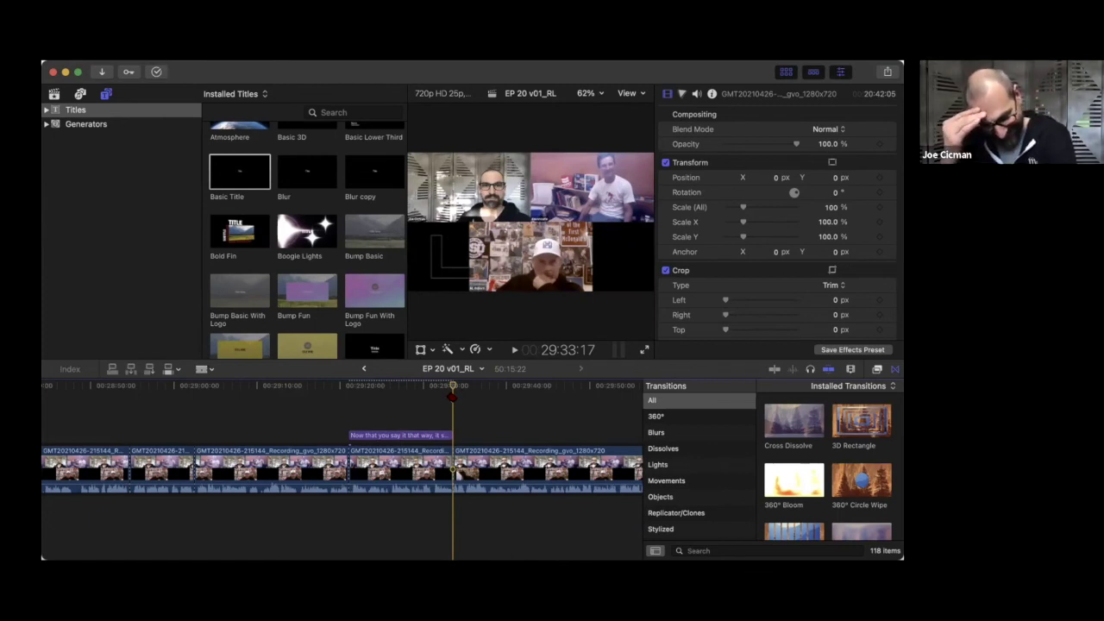
pyautogui.press('space')
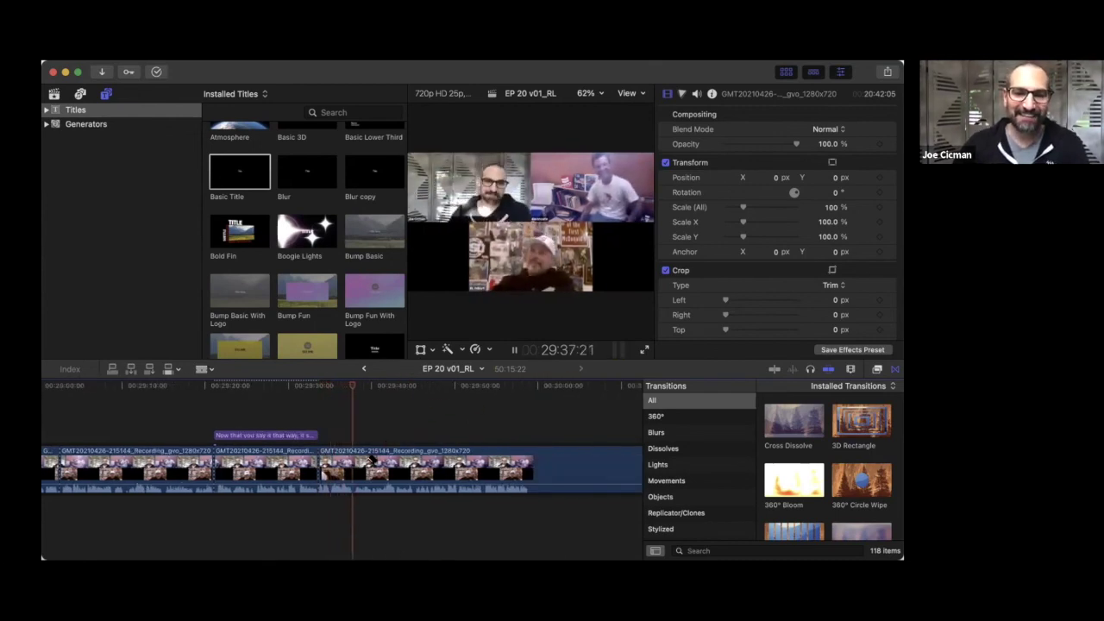
pyautogui.press('space')
pyautogui.press('super+b')
pyautogui.moveTo(317, 434); pyautogui.dragTo(352, 435)
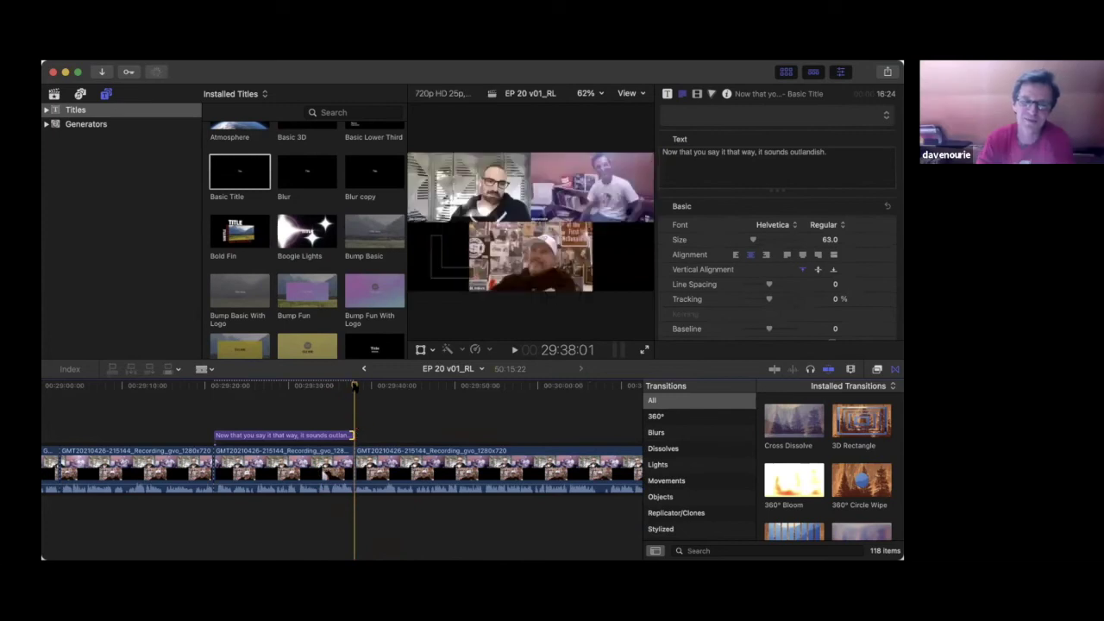
# - Play on from 29:38, split the recording at about 29:45, and pause
pyautogui.press('space')
pyautogui.hscroll(3, 407, 412)
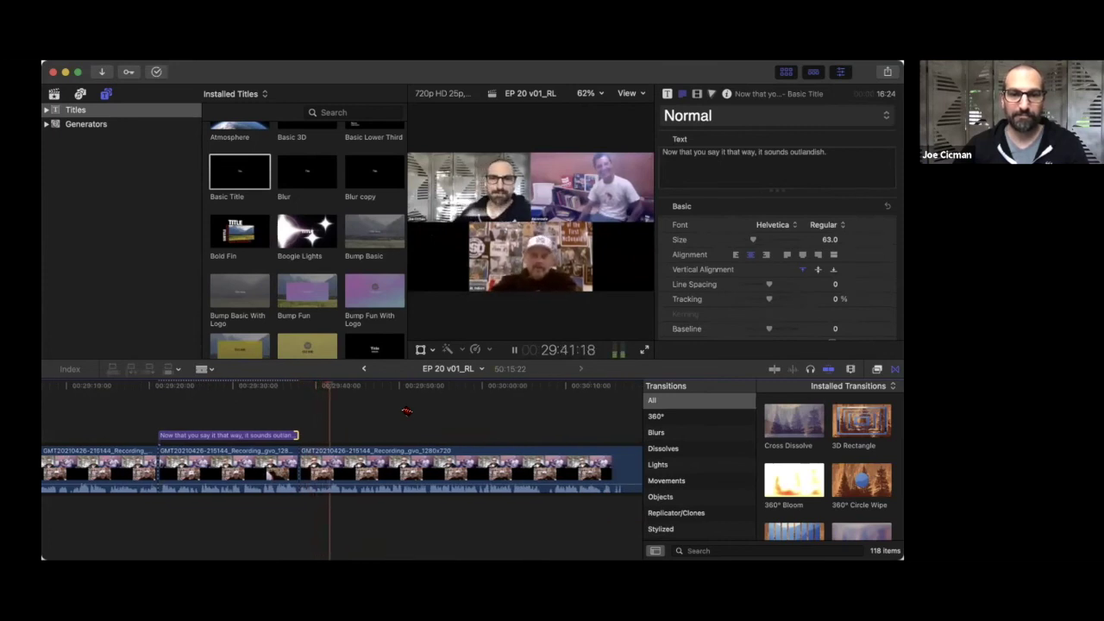
pyautogui.hscroll(2, 406, 412)
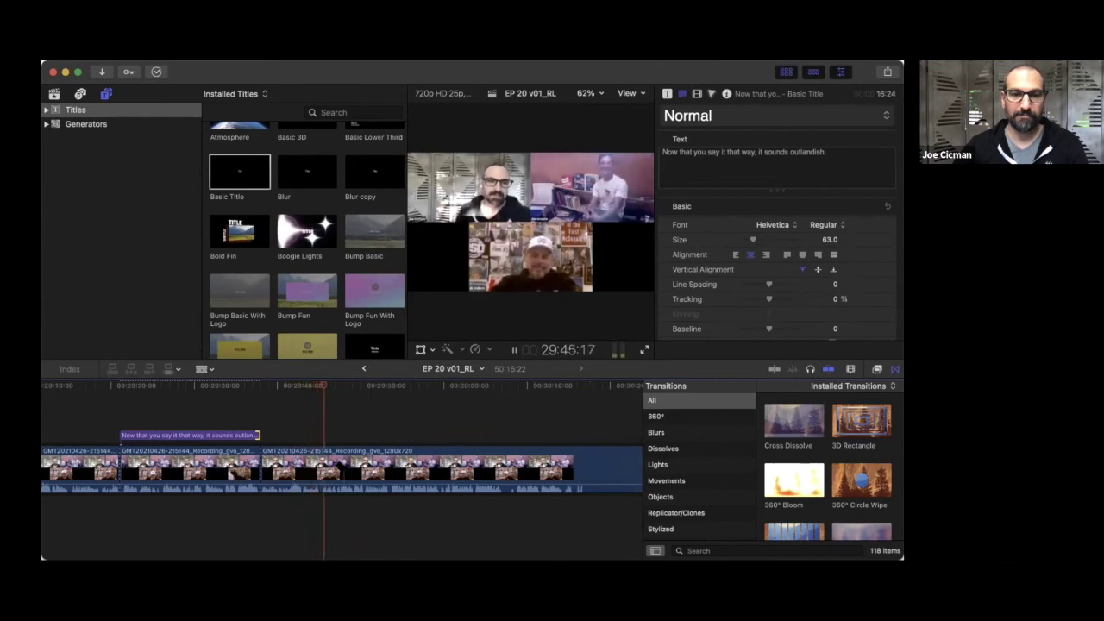
pyautogui.click(320, 473)
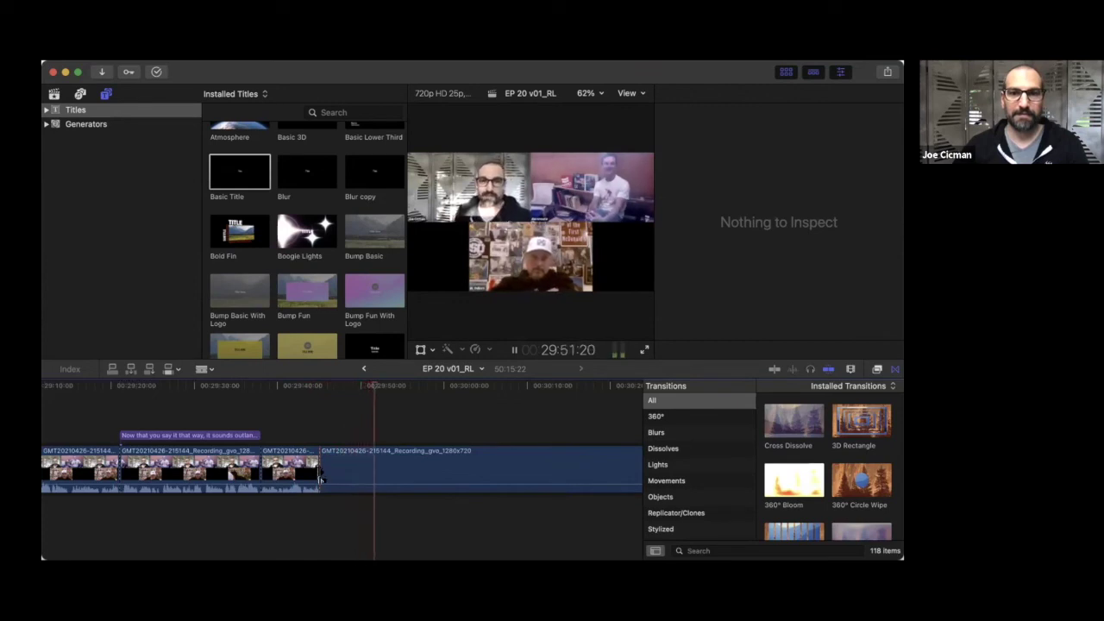
pyautogui.press('space')
# - Insert a Basic Title at the 29:45 cut with the text "The backwards Rubber Ride" and place the playhead at its end
pyautogui.press('a')
pyautogui.moveTo(241, 172); pyautogui.dragTo(328, 466)
pyautogui.click(341, 466)
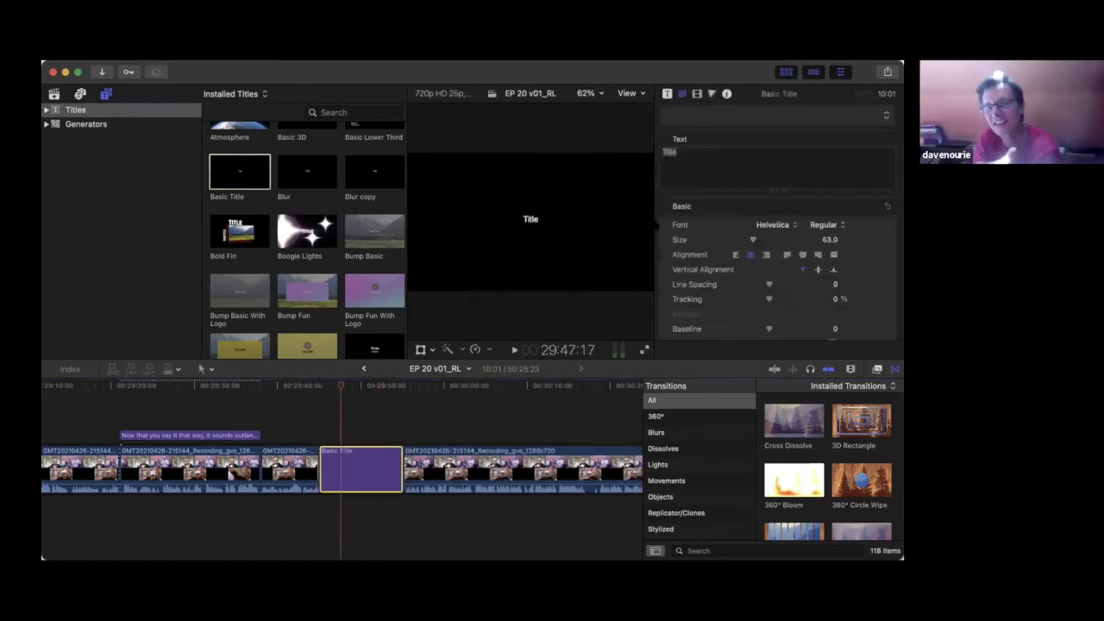
pyautogui.doubleClick(693, 156)
pyautogui.write('backwards Rubber Ride')
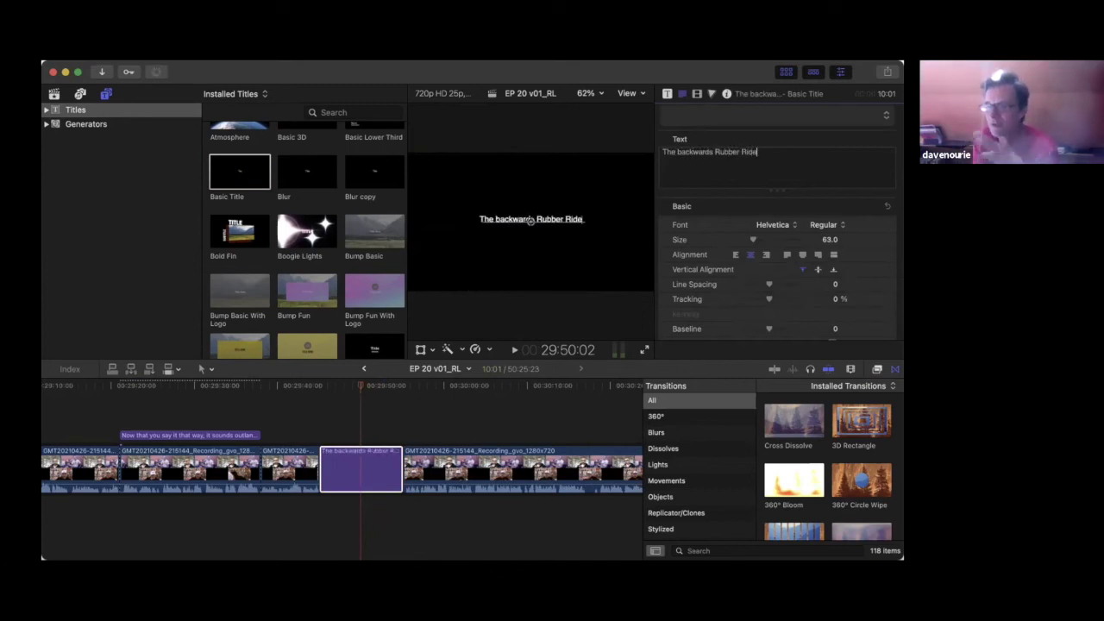
pyautogui.press('Down')
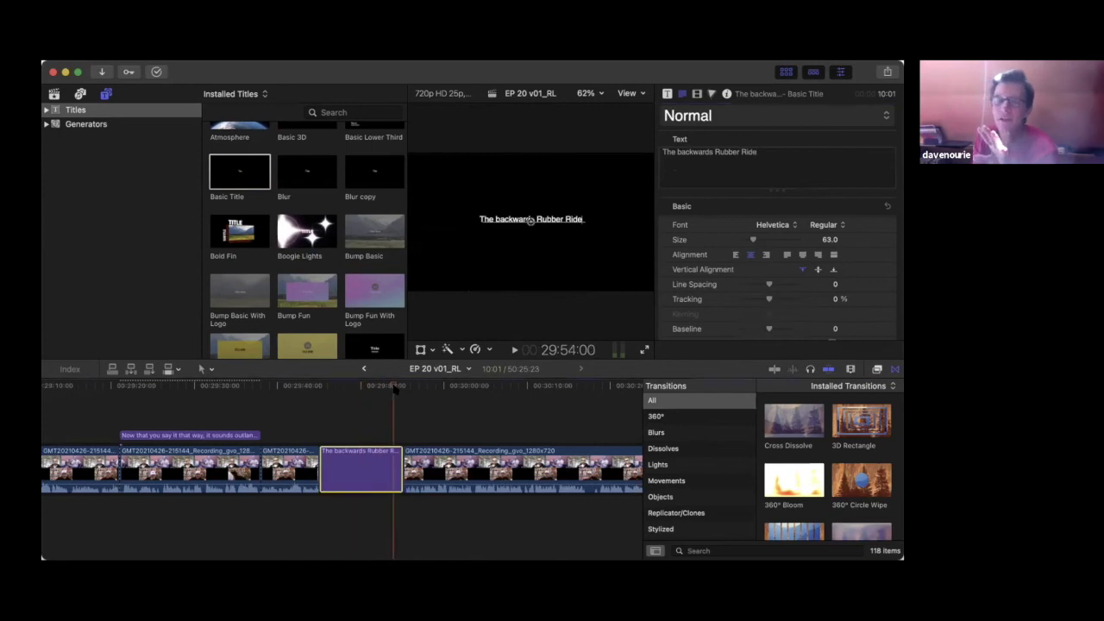
pyautogui.press('super+a')
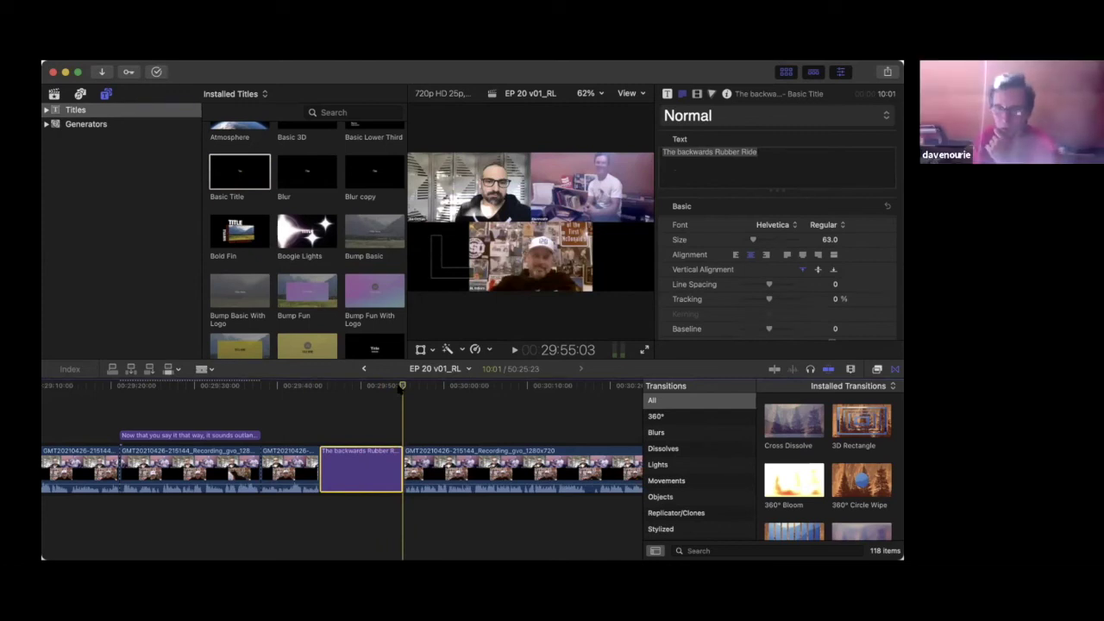
# - Review the recording from 29:55 to about 30:20, replay it from about 30:13, and pause at about 30:49
pyautogui.press('space')
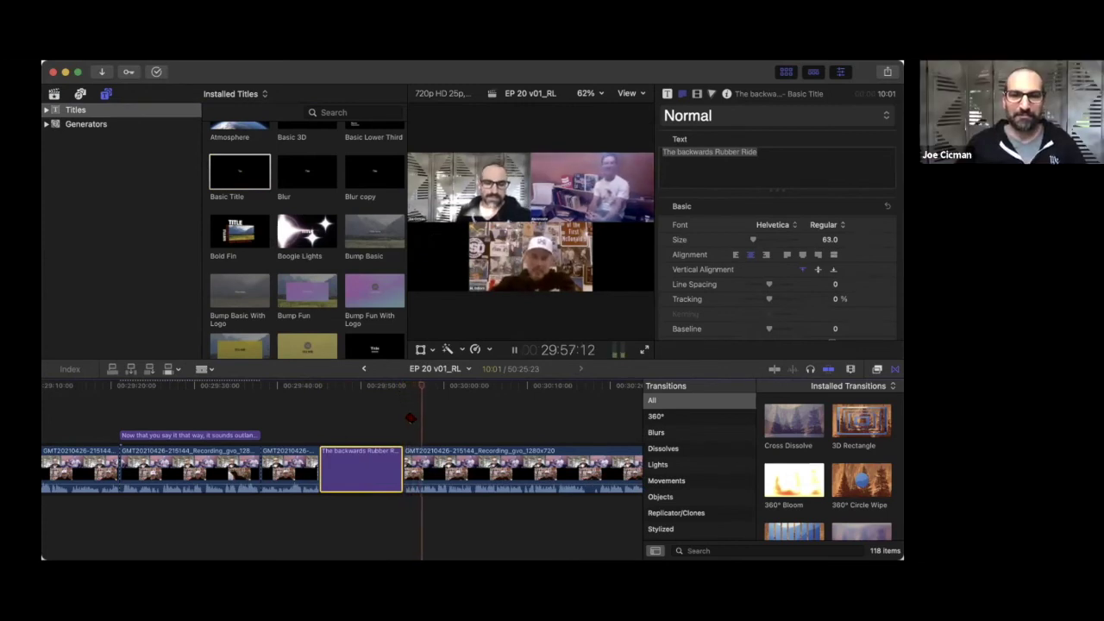
pyautogui.hscroll(5, 410, 414)
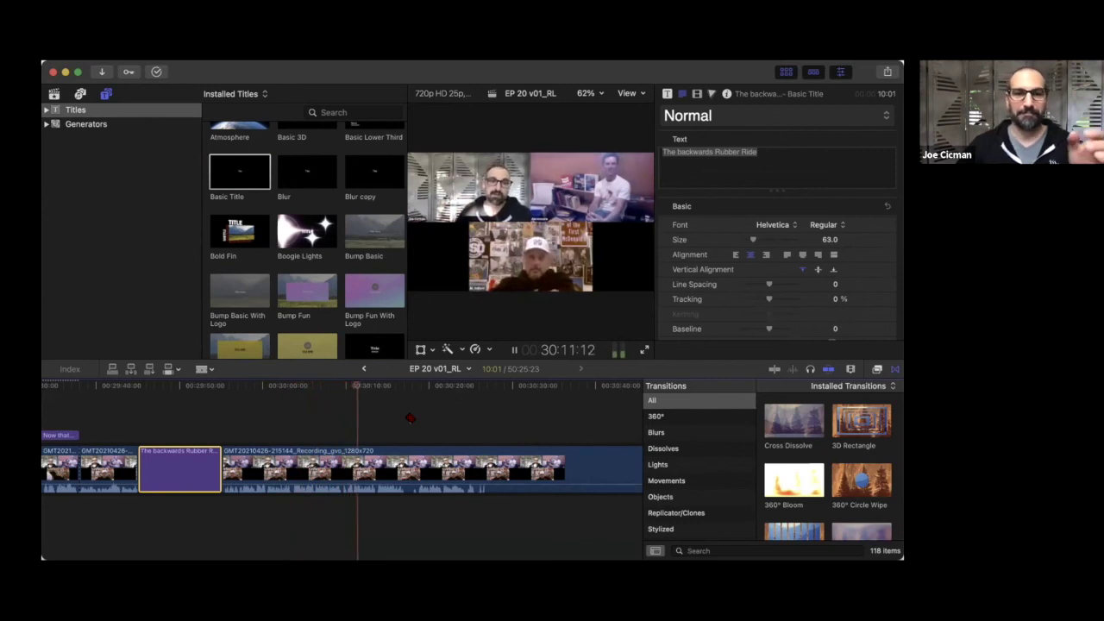
pyautogui.hscroll(3, 410, 419)
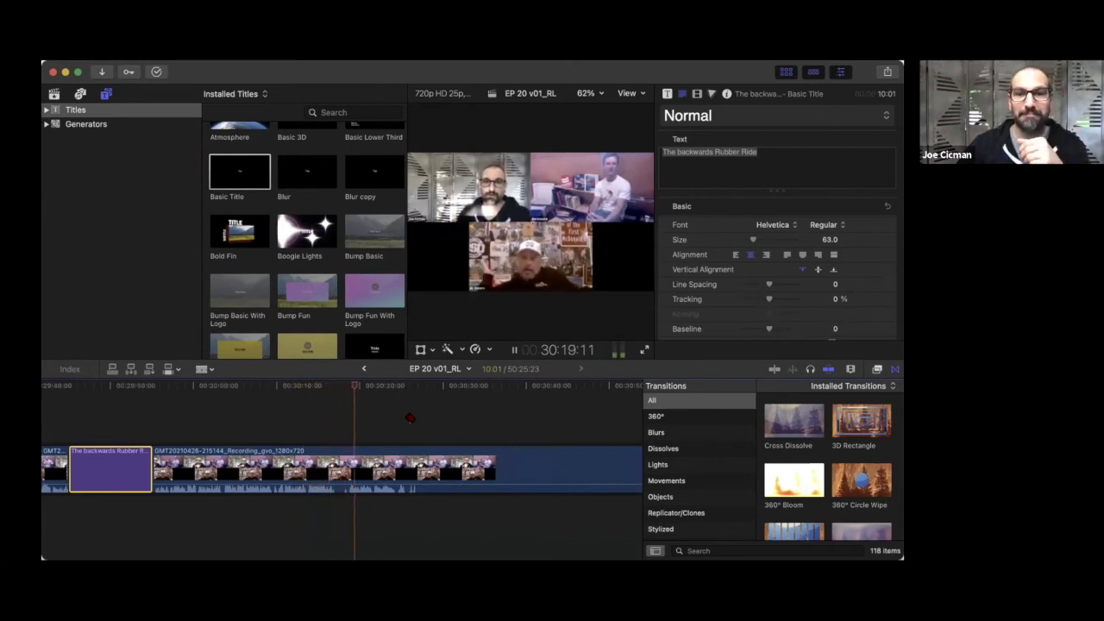
pyautogui.press('space')
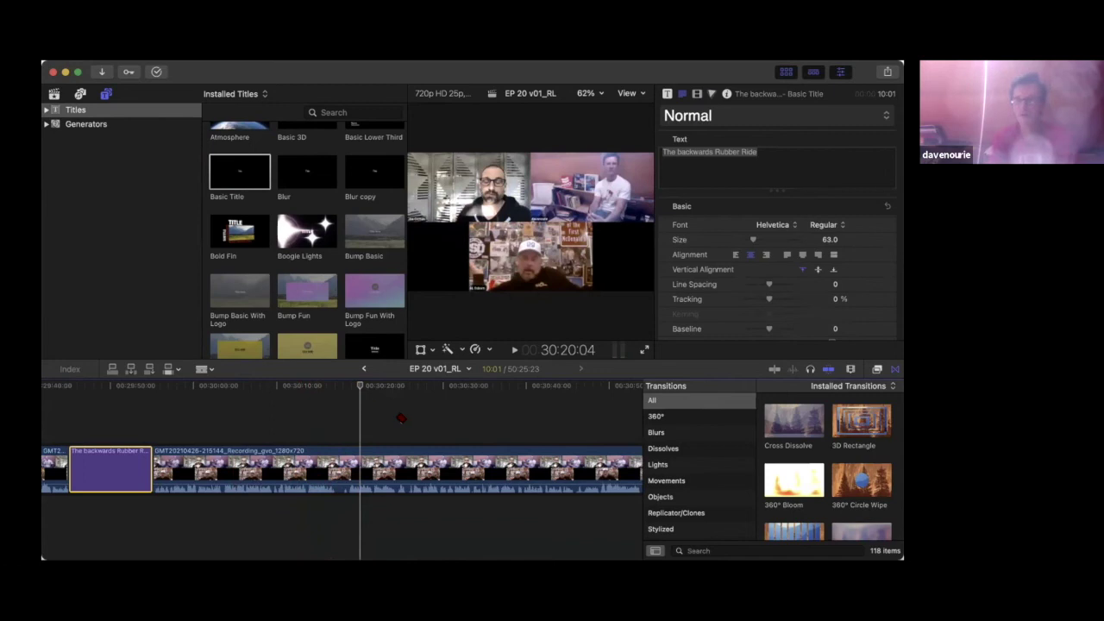
pyautogui.moveTo(339, 386); pyautogui.dragTo(306, 386)
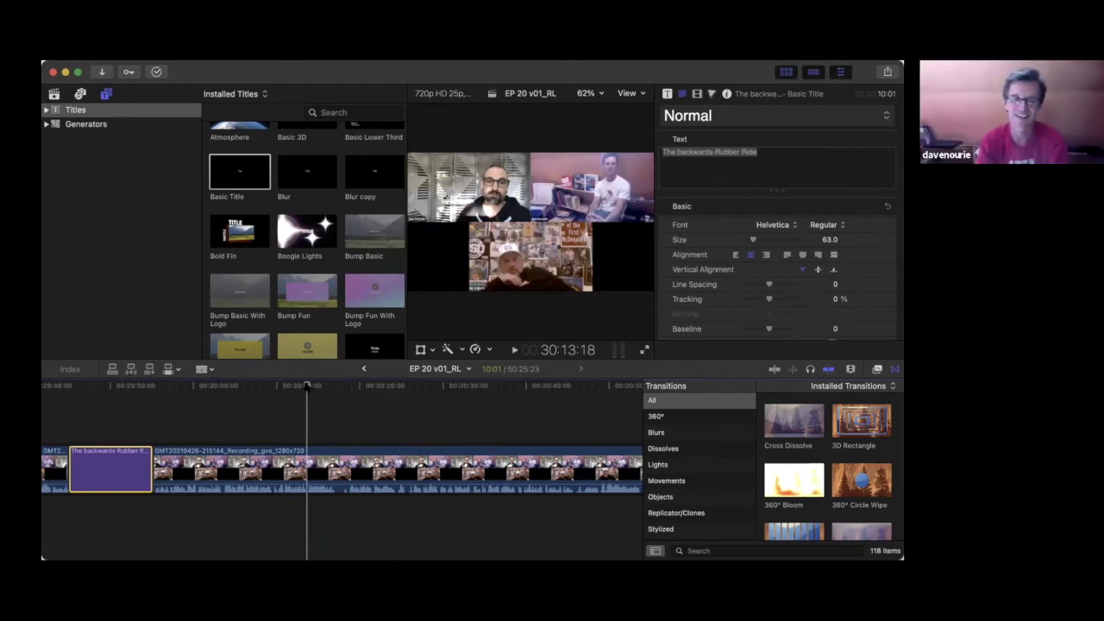
pyautogui.press('space')
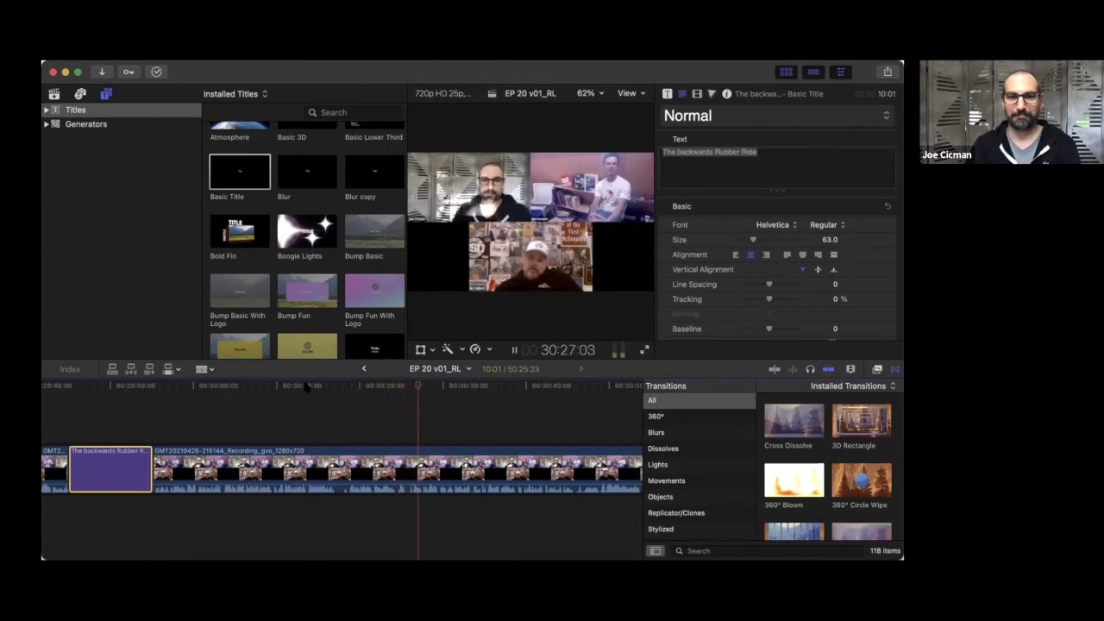
pyautogui.hscroll(5, 376, 419)
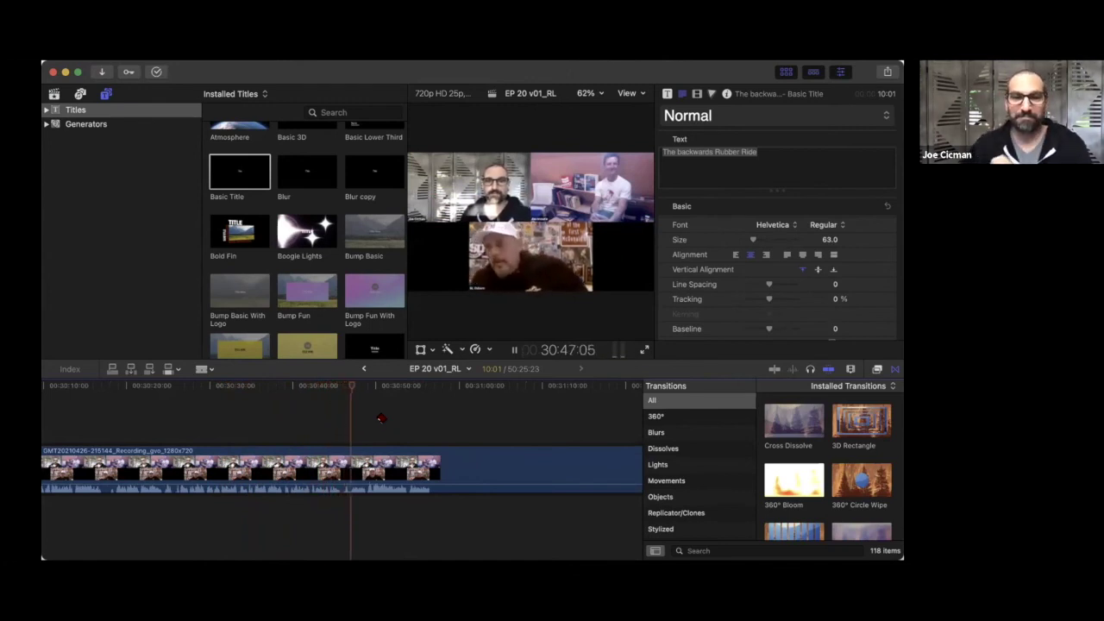
pyautogui.press('space')
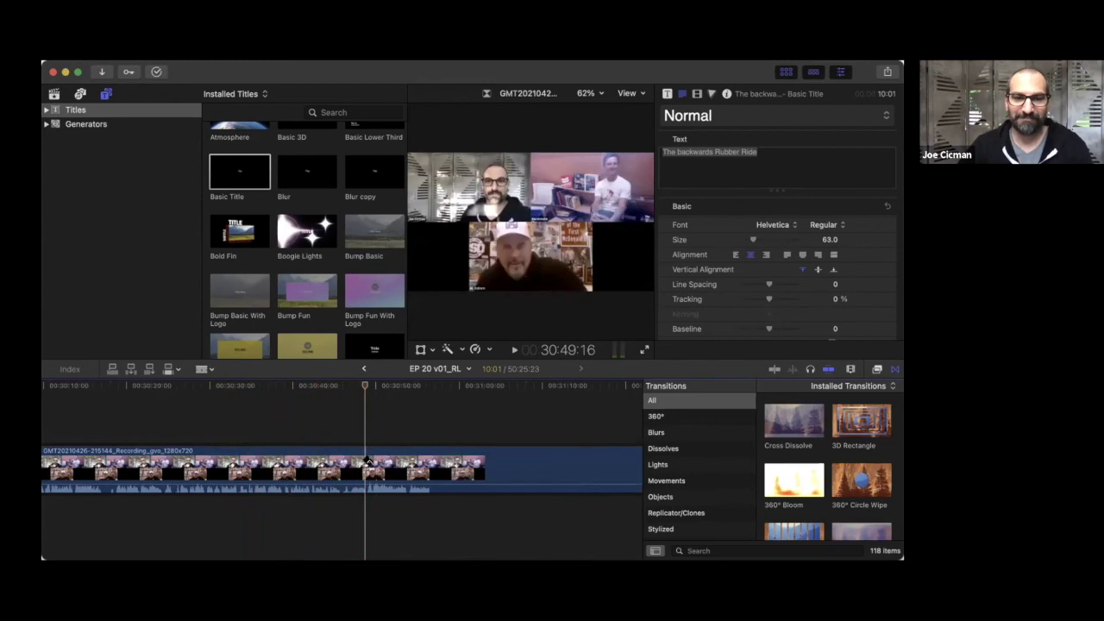
# - Split the recording at about 30:49, play on from there, and split it again at about 31:02
pyautogui.click(367, 470)
pyautogui.press('super+b')
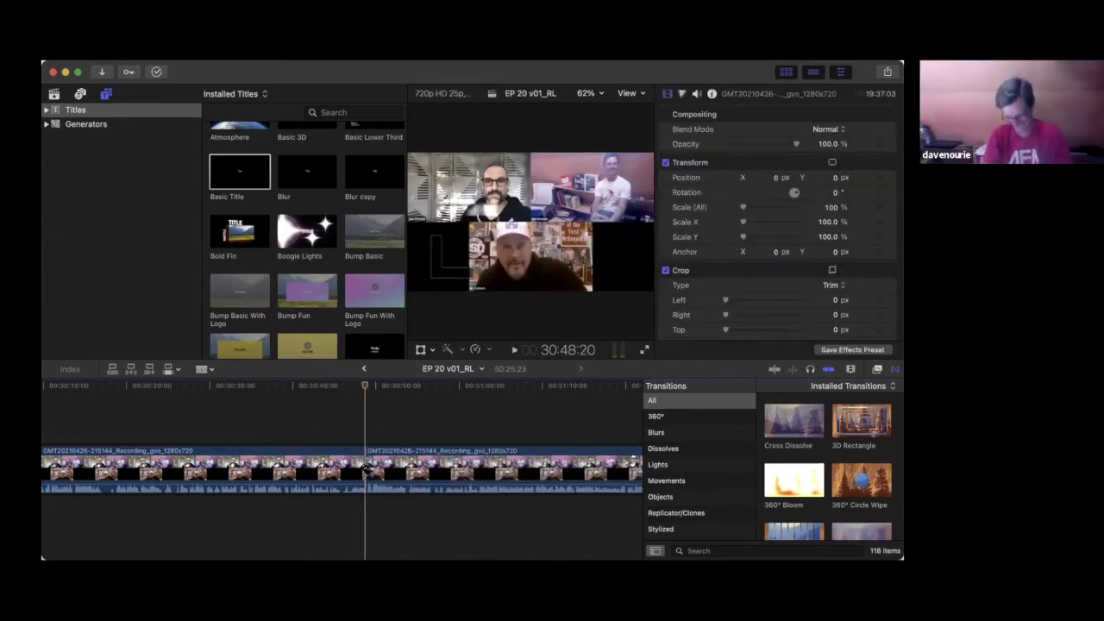
pyautogui.hscroll(5, 367, 470)
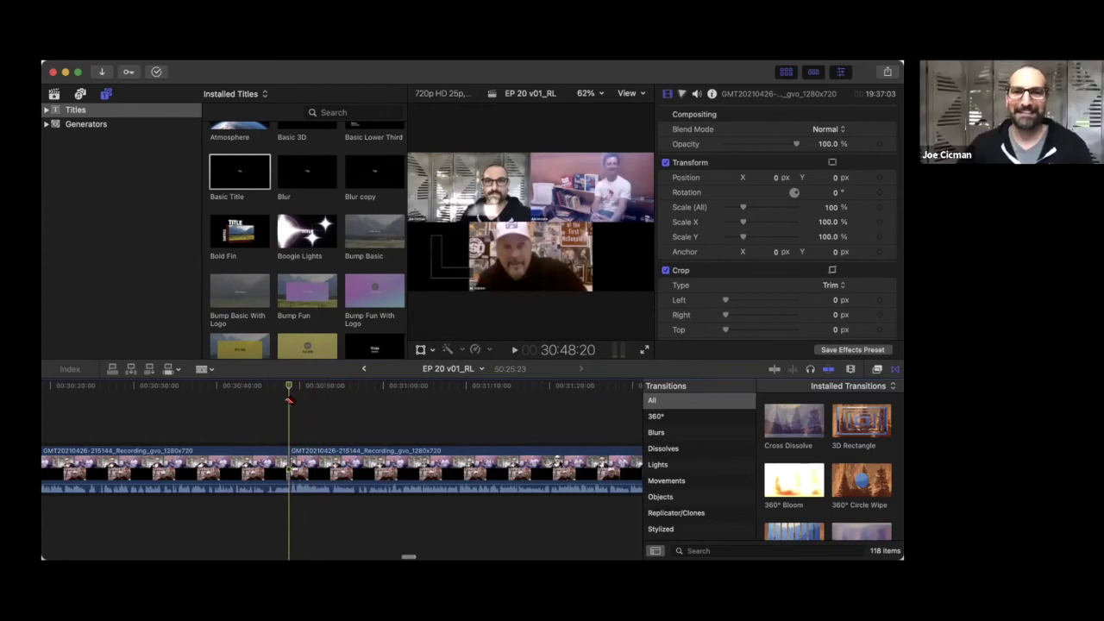
pyautogui.hscroll(3, 289, 399)
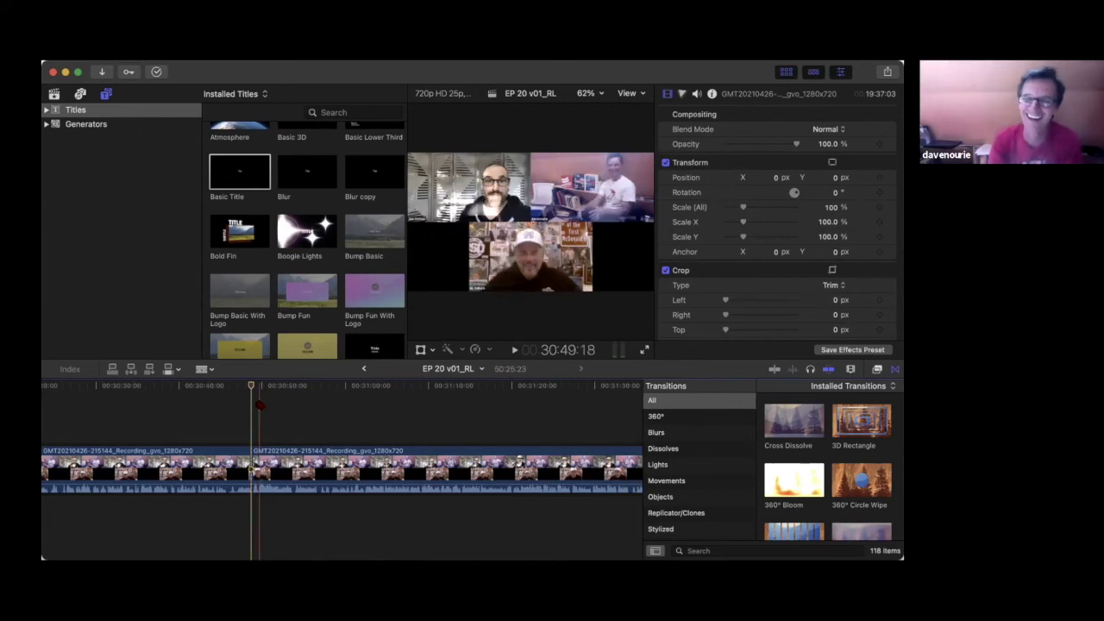
pyautogui.press('space')
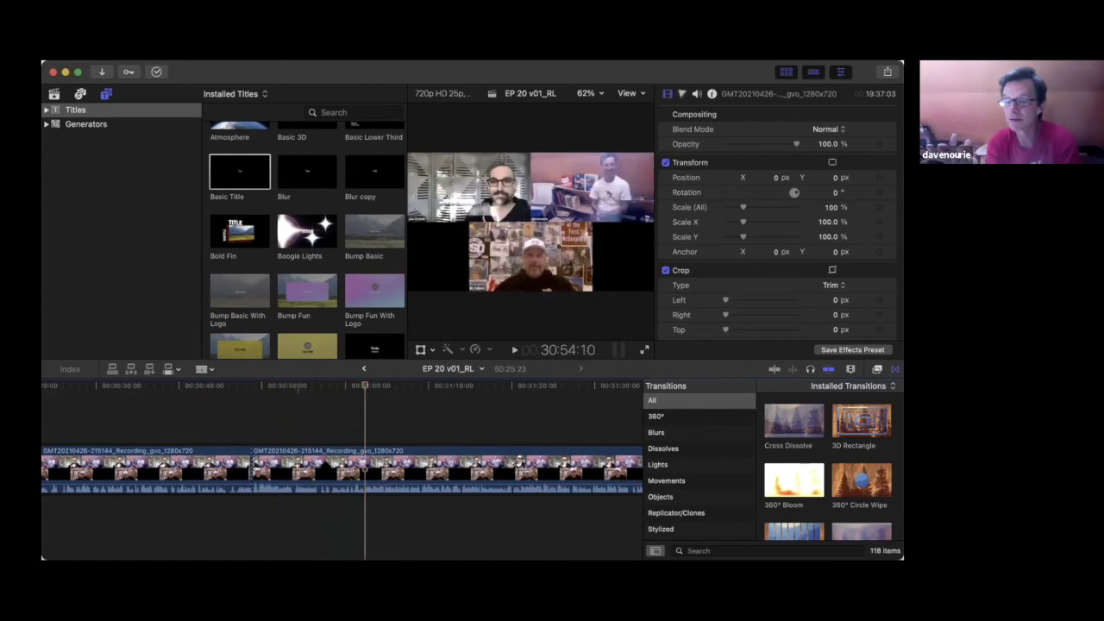
pyautogui.press('space')
pyautogui.press('super+b')
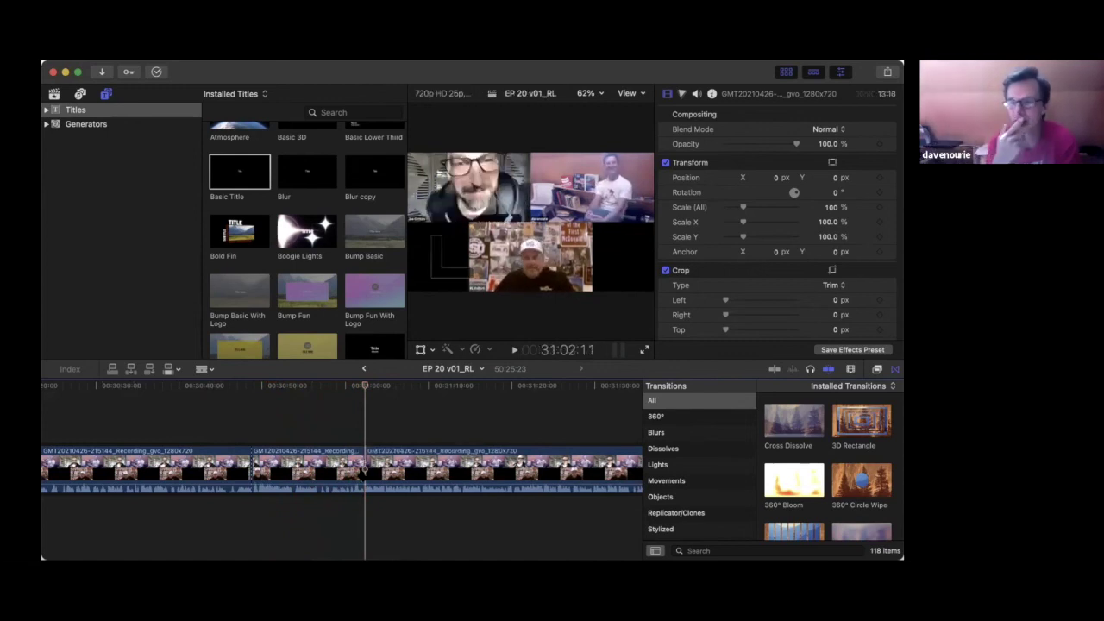
# - Insert a 13:16 Basic Title over the 30:49–31:02 passage reading "RL transfers title to" plus the recipient's first name, and place the playhead at its end
pyautogui.press('a')
pyautogui.moveTo(265, 332); pyautogui.dragTo(251, 440)
pyautogui.moveTo(333, 435); pyautogui.dragTo(365, 435)
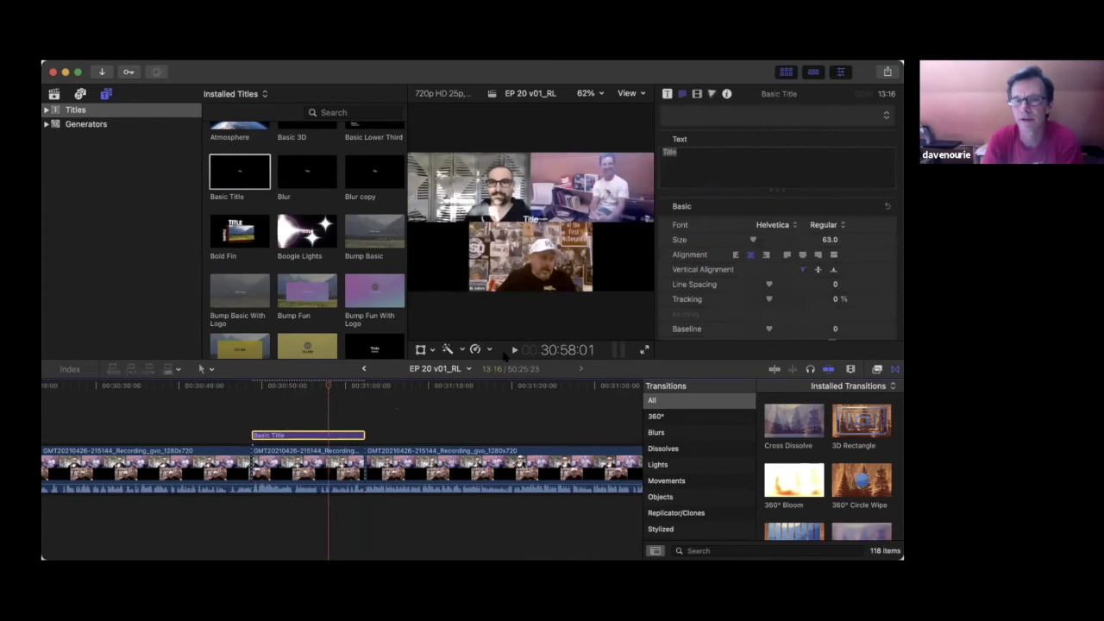
pyautogui.click(716, 177)
pyautogui.write('RL')
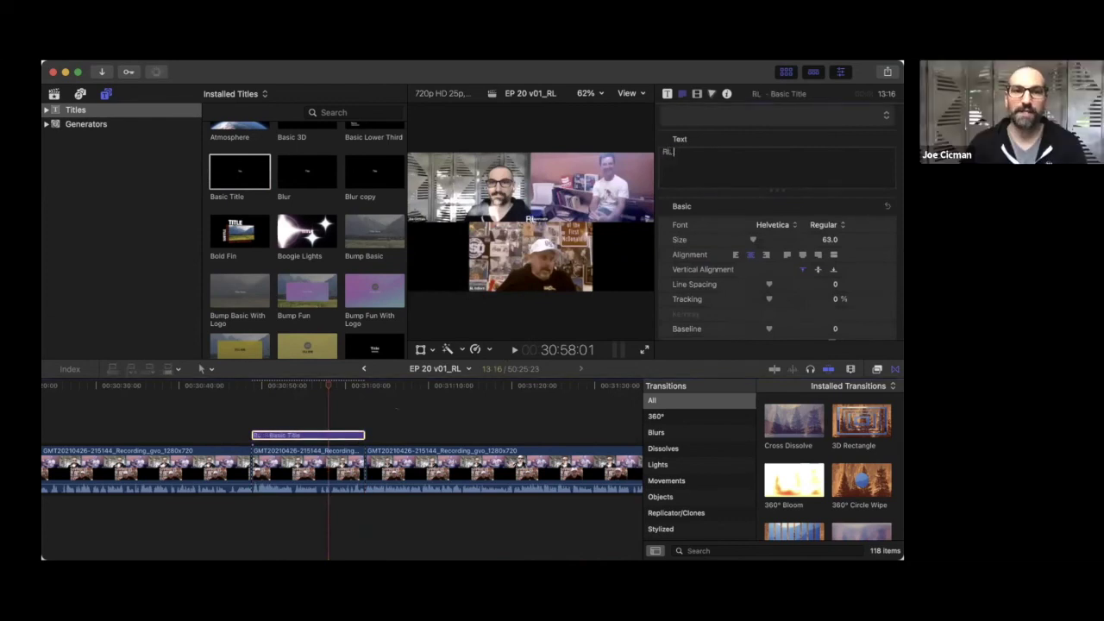
pyautogui.write(' tra')
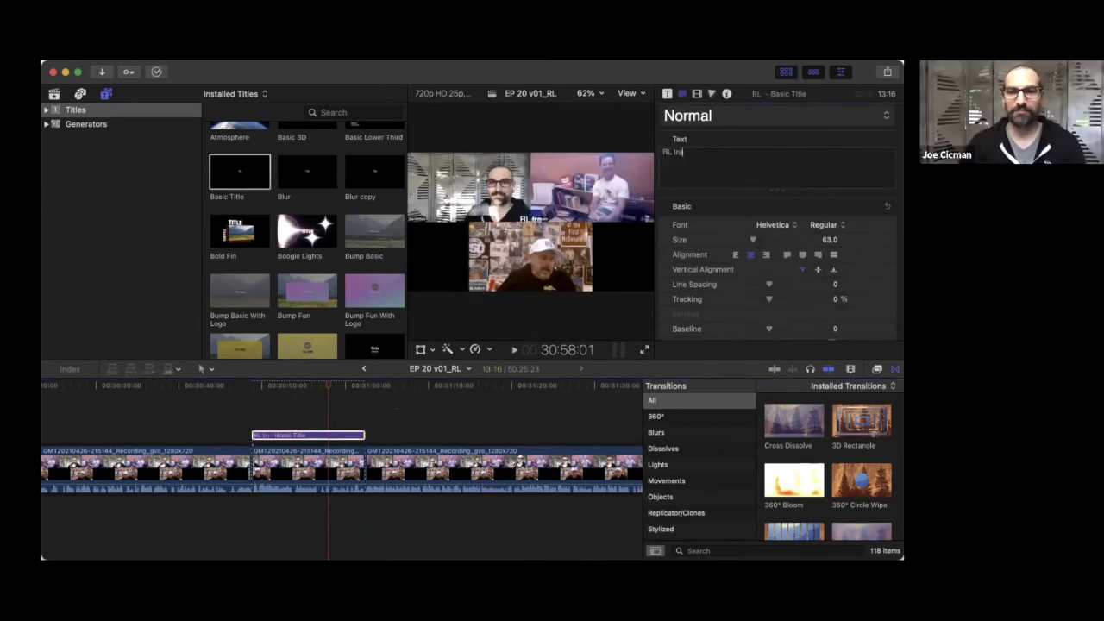
pyautogui.write('nsfers ltle to James')
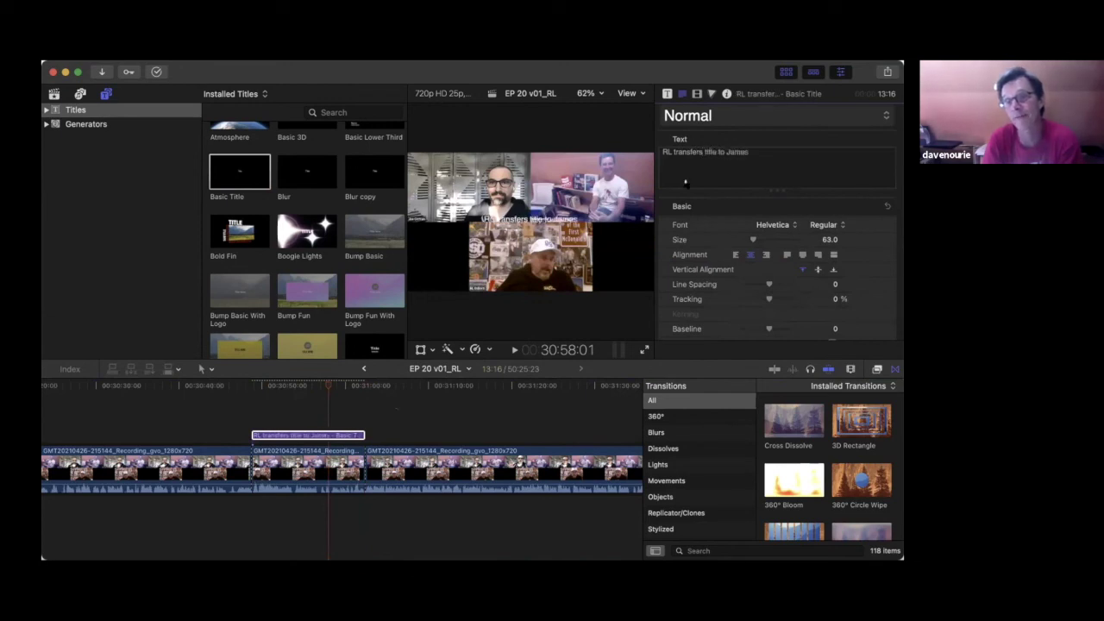
pyautogui.click(363, 387)
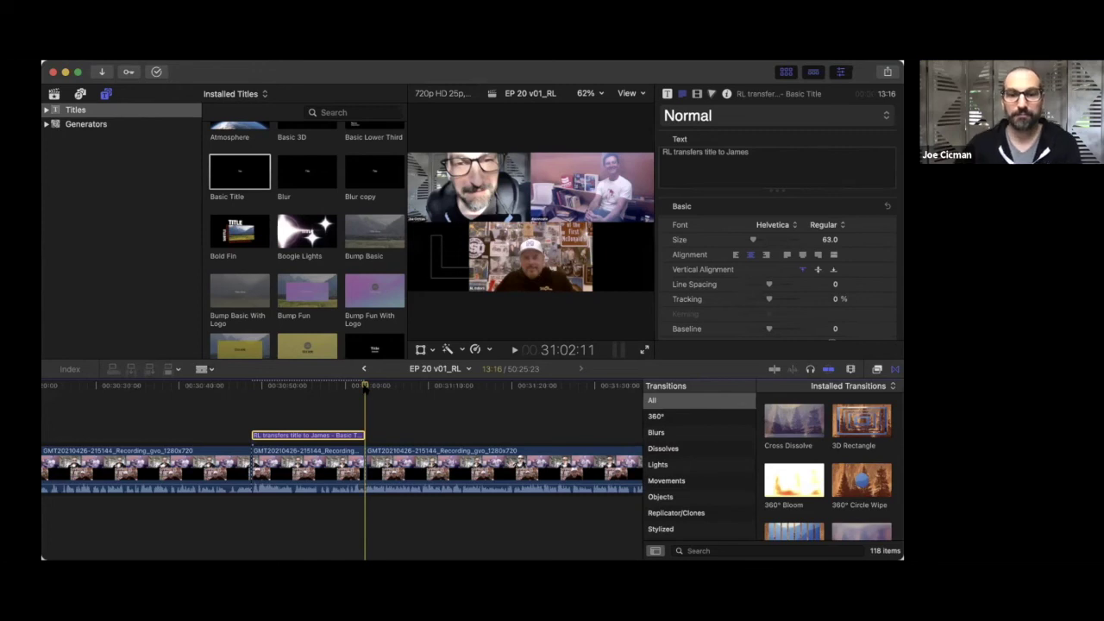
# - Review the recording from 31:02 to about 31:23, pausing at about 31:11 and 31:18 along the way
pyautogui.hscroll(5, 266, 379)
pyautogui.press('space')
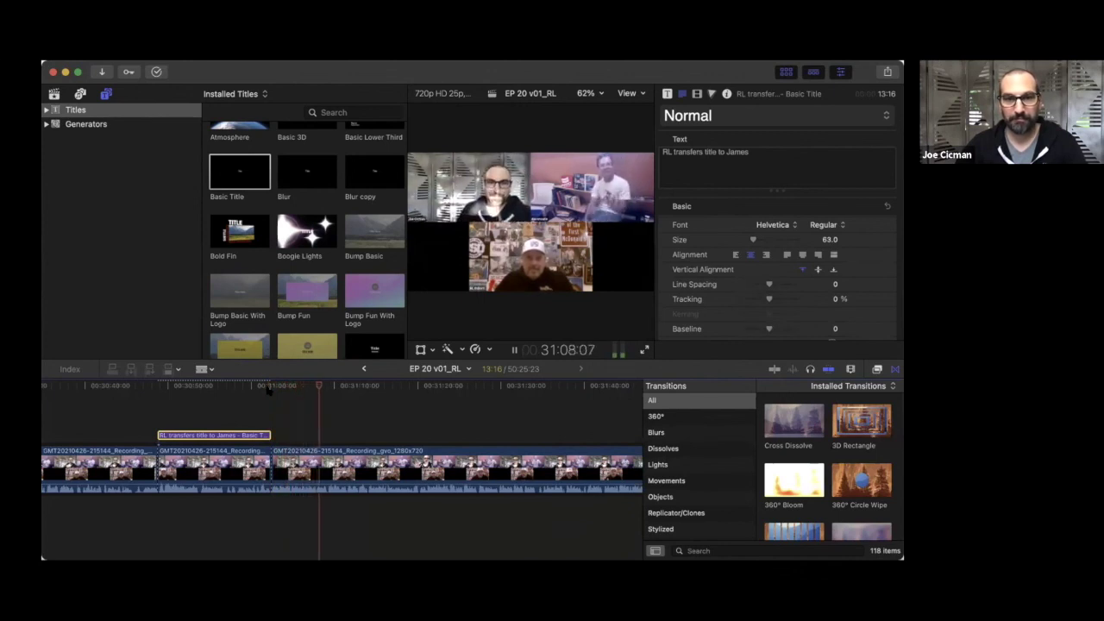
pyautogui.press('space')
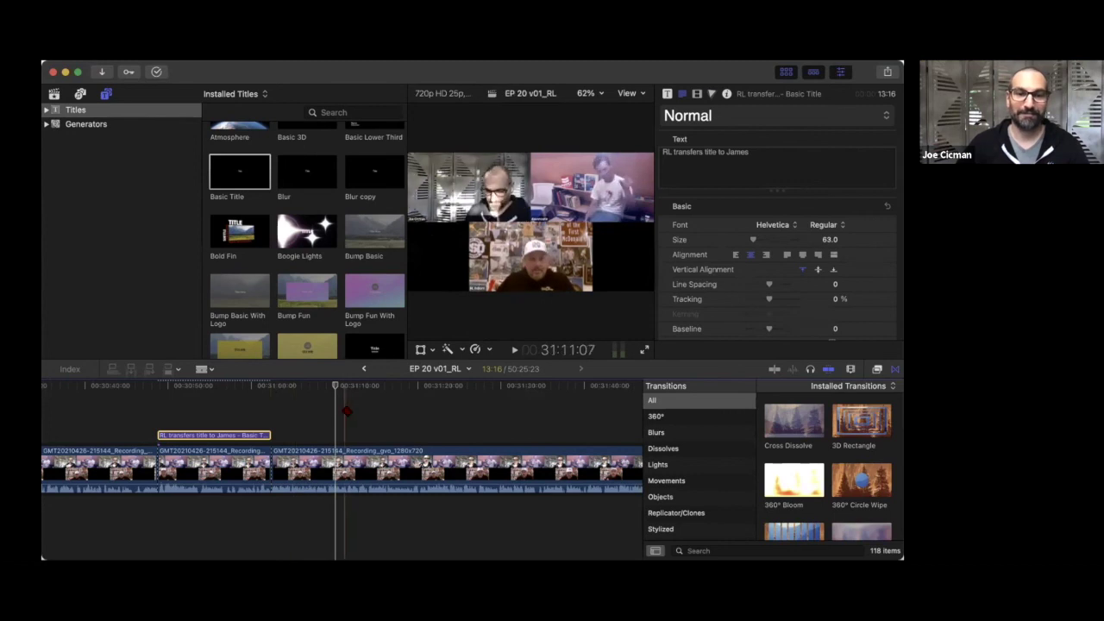
pyautogui.hscroll(5, 291, 460)
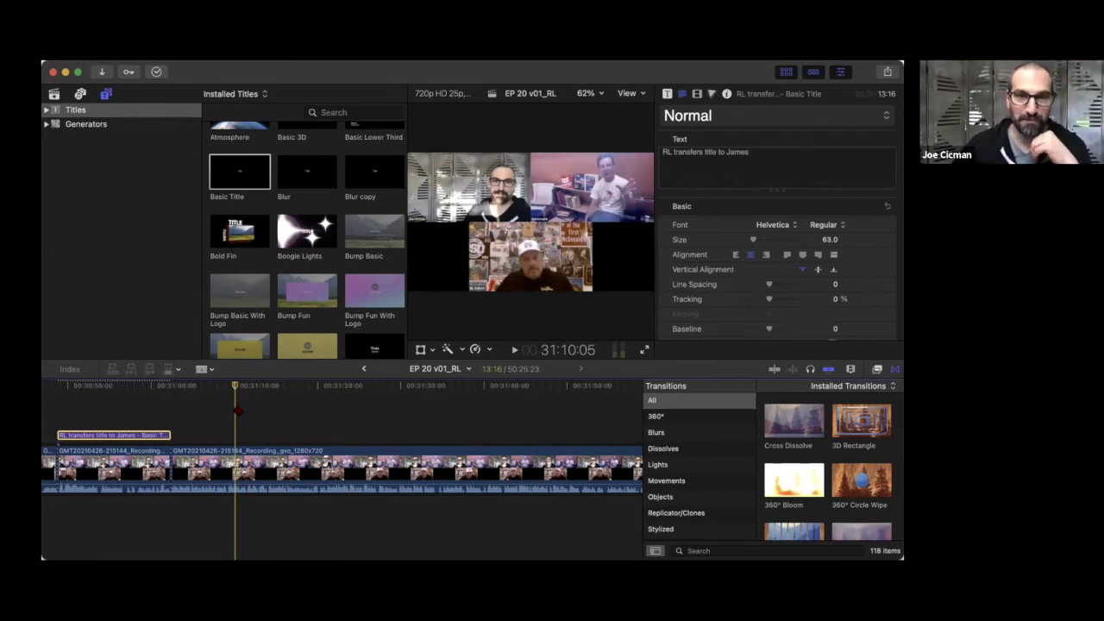
pyautogui.press('space')
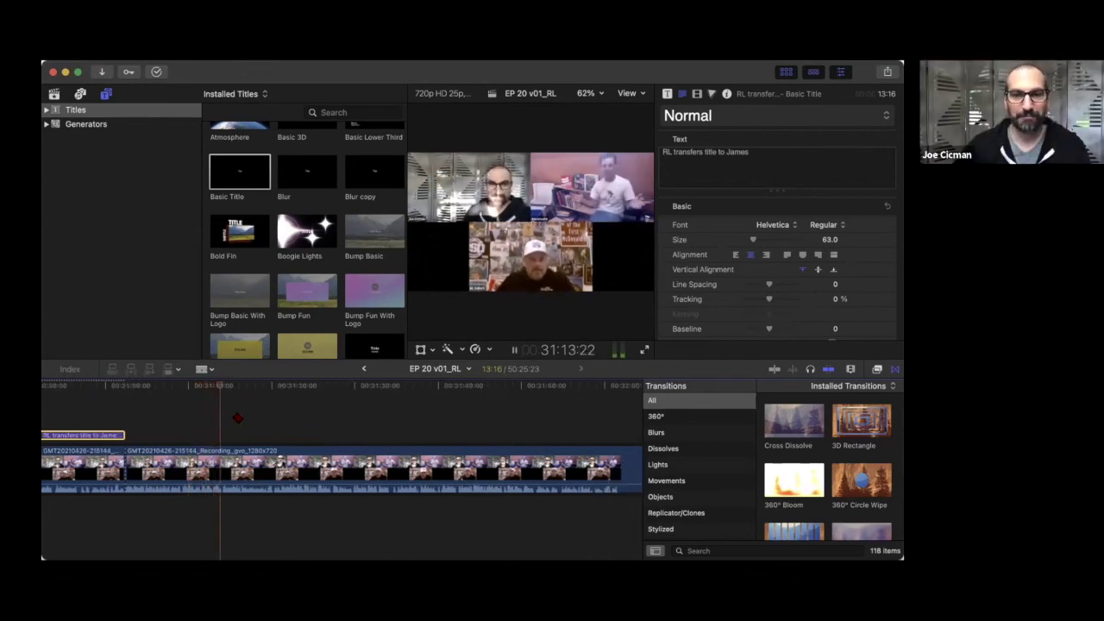
pyautogui.hscroll(2, 331, 457)
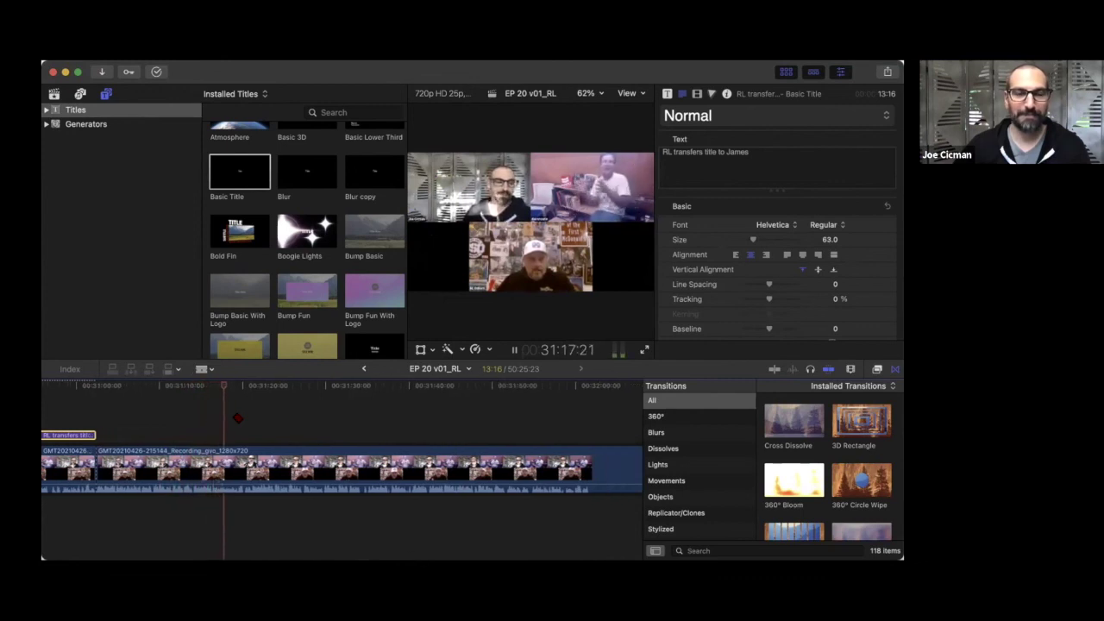
pyautogui.press('space')
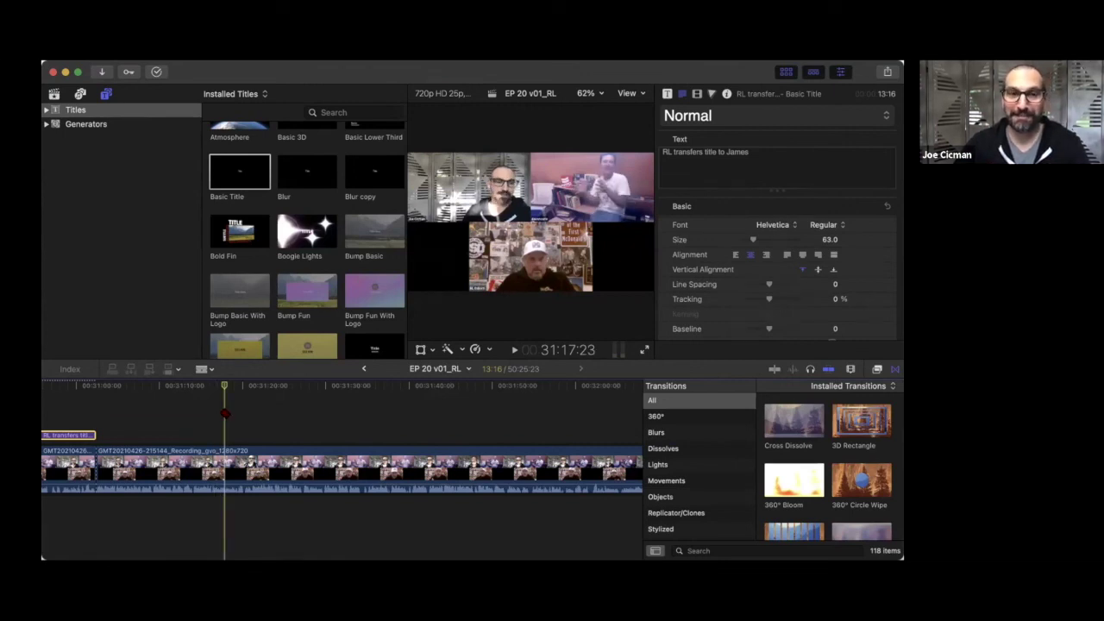
pyautogui.press('space')
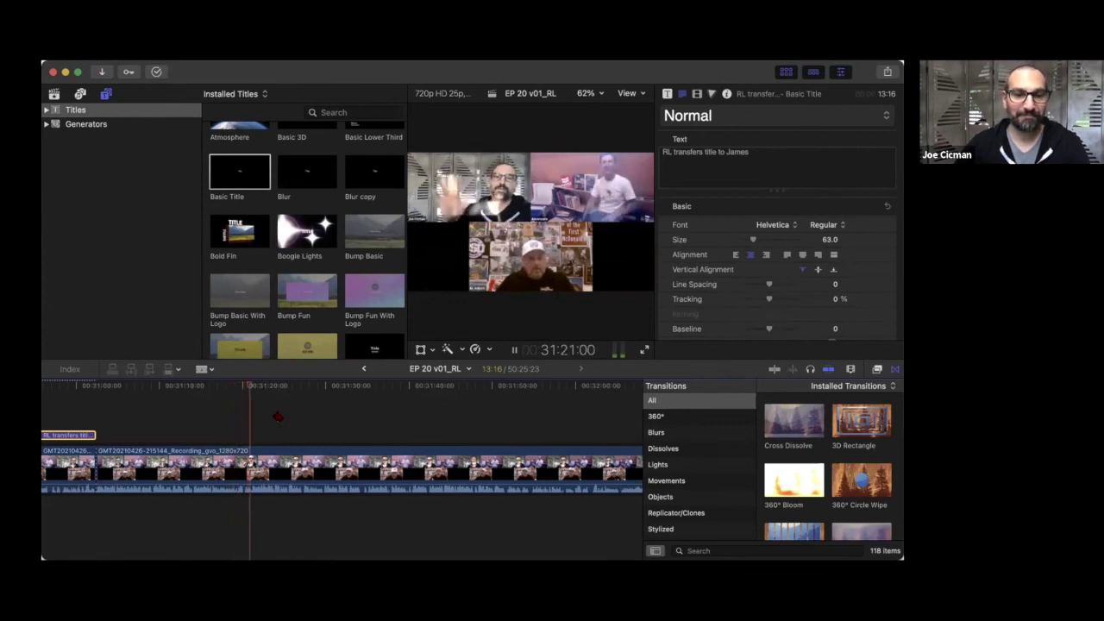
pyautogui.hscroll(5, 302, 409)
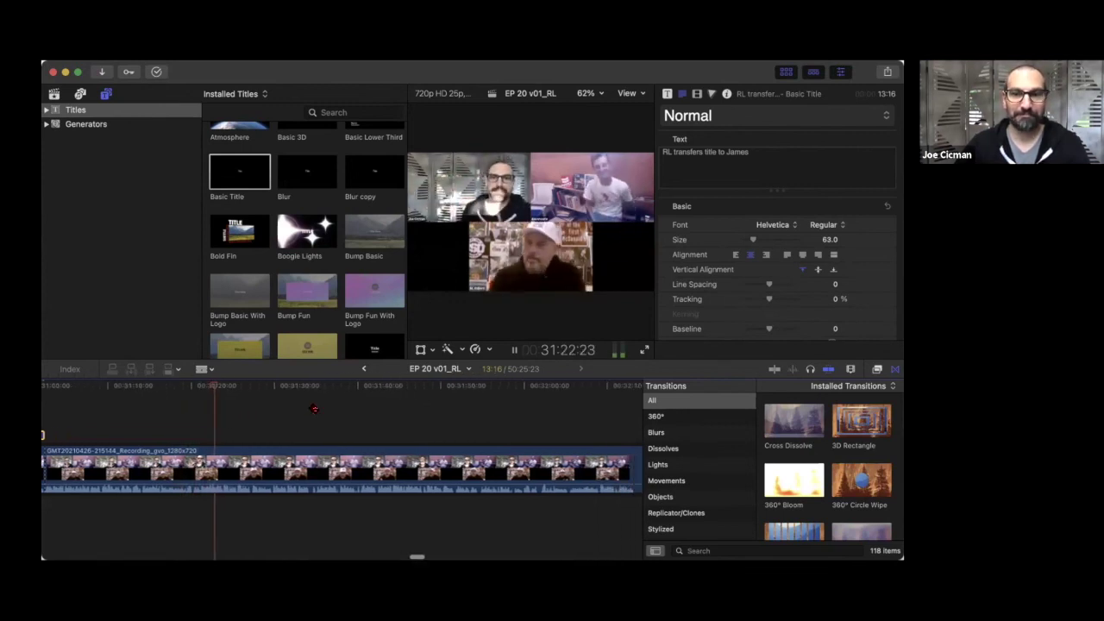
pyautogui.press('space')
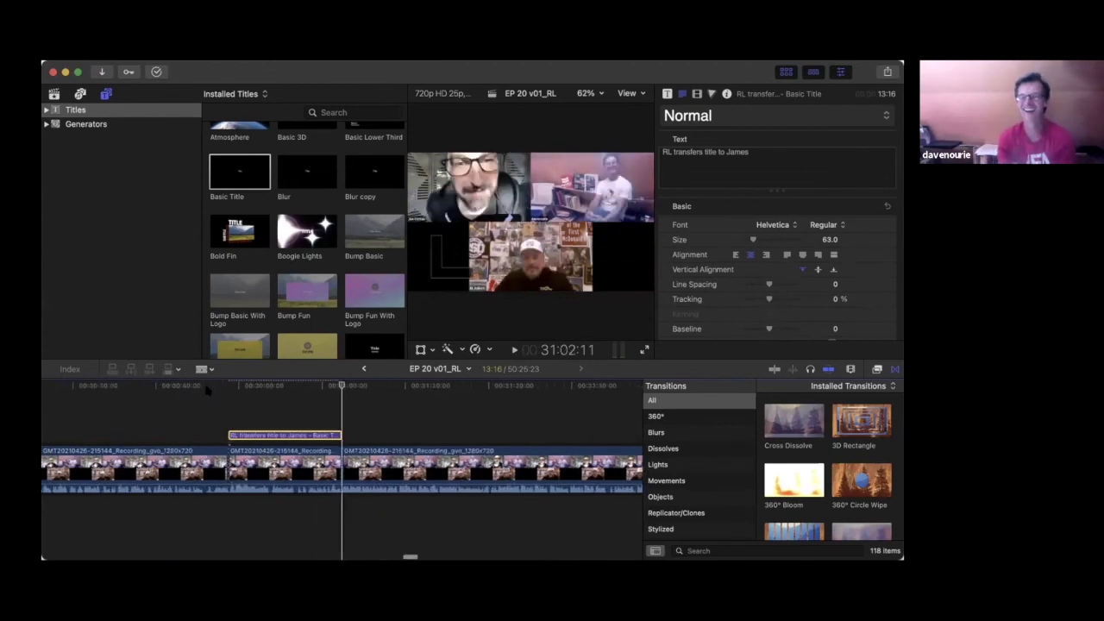
# - Replay the recording from about 31:13, pause at about 31:24, and split it there
pyautogui.click(429, 386)
pyautogui.press('space')
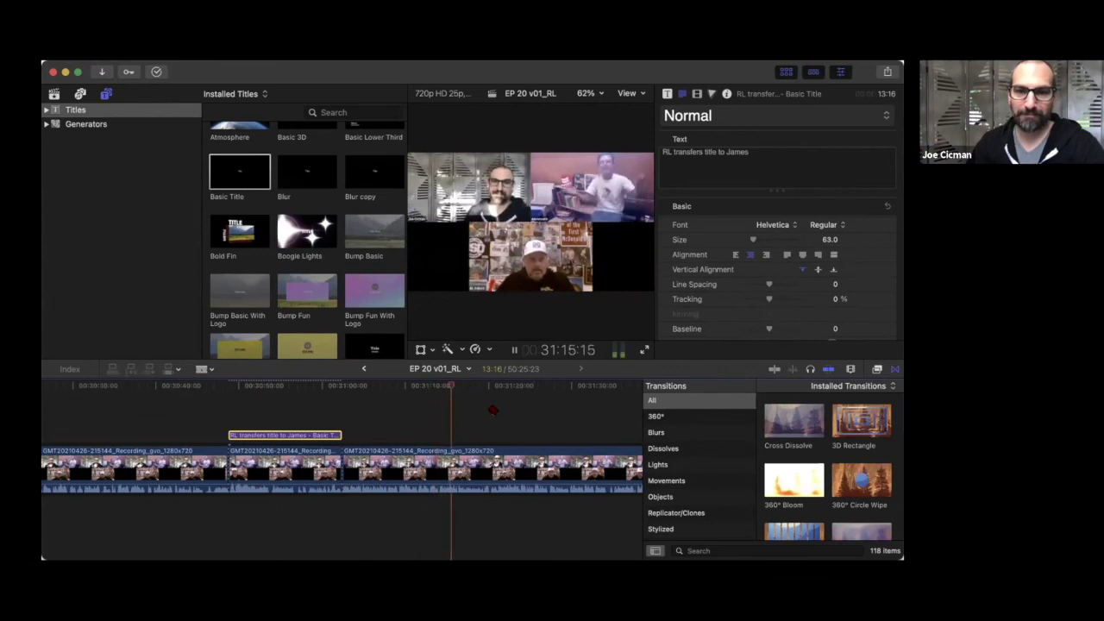
pyautogui.hscroll(5, 483, 401)
pyautogui.hscroll(3, 492, 407)
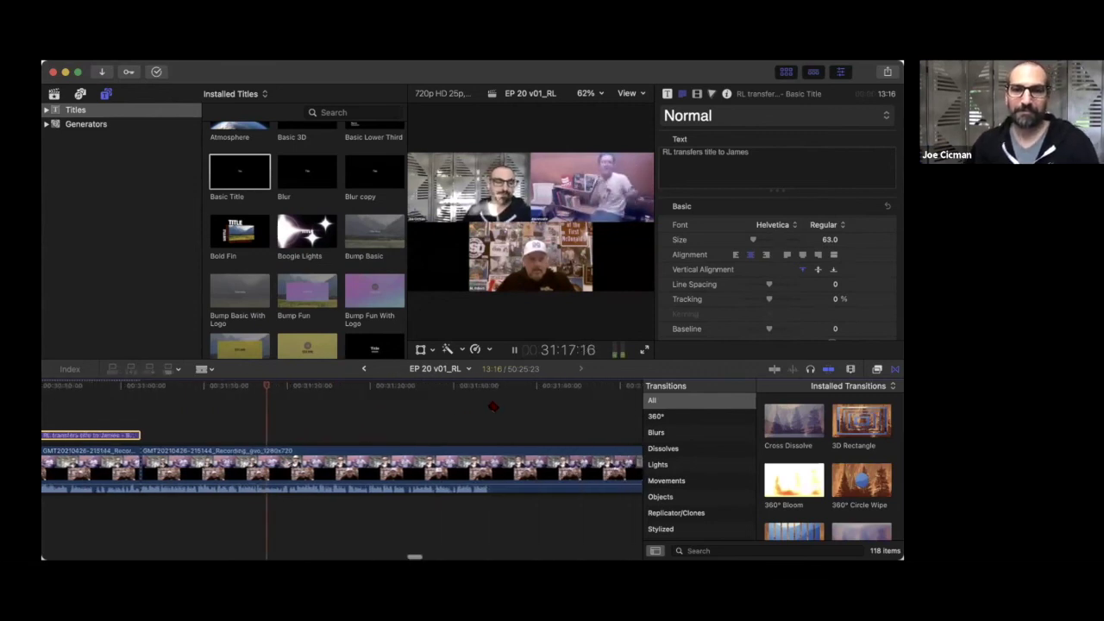
pyautogui.hscroll(3, 493, 407)
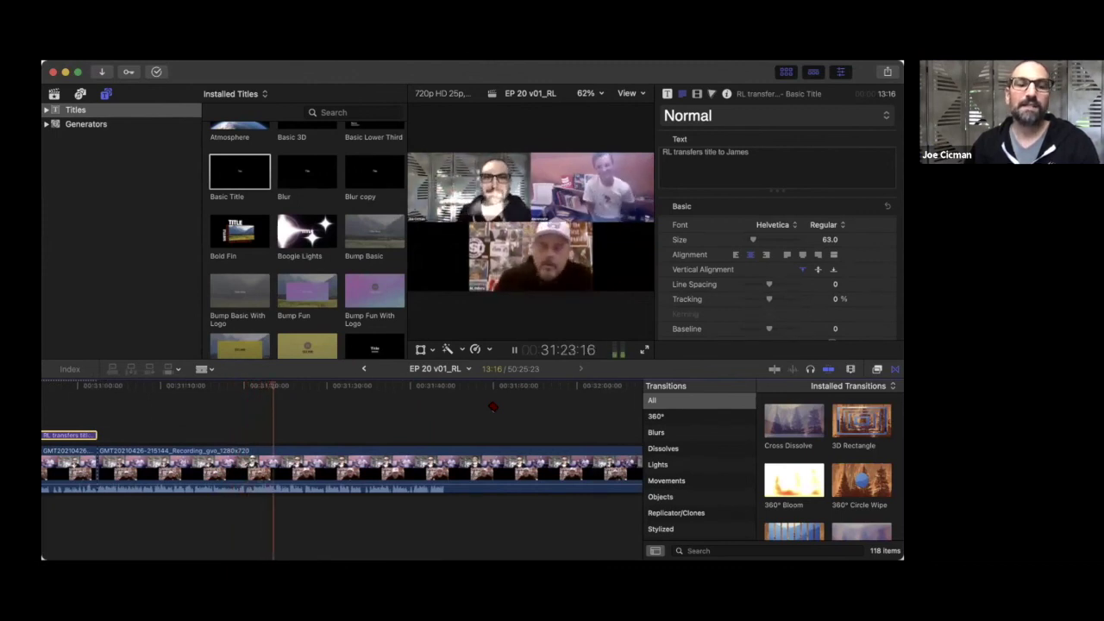
pyautogui.press('space')
pyautogui.press('cmd+b')
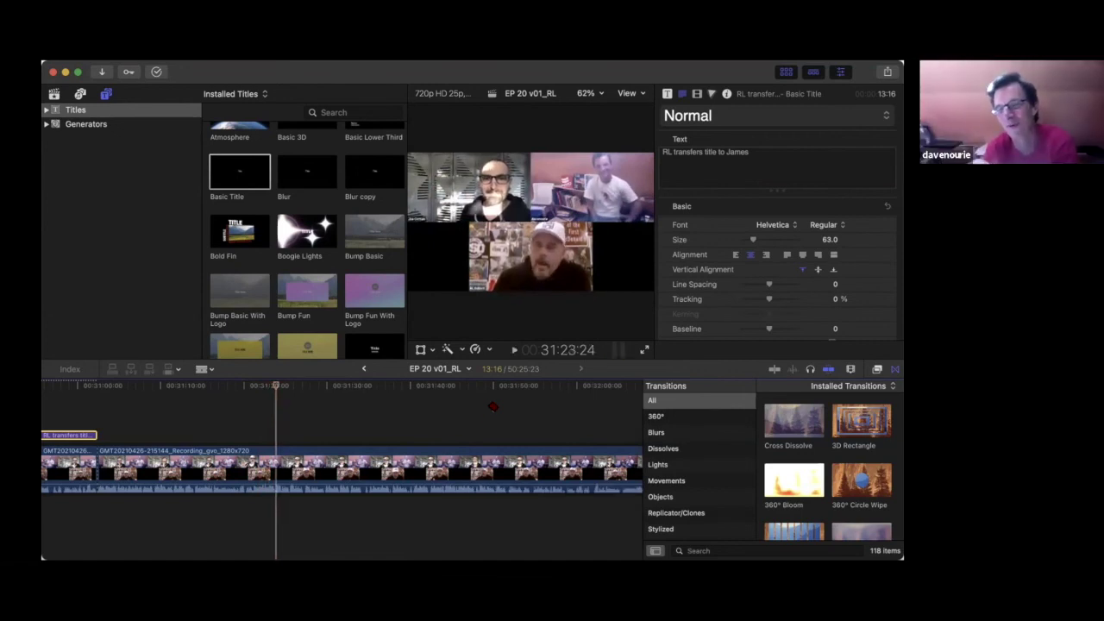
pyautogui.press('cmd+shift+a')
pyautogui.click(280, 466)
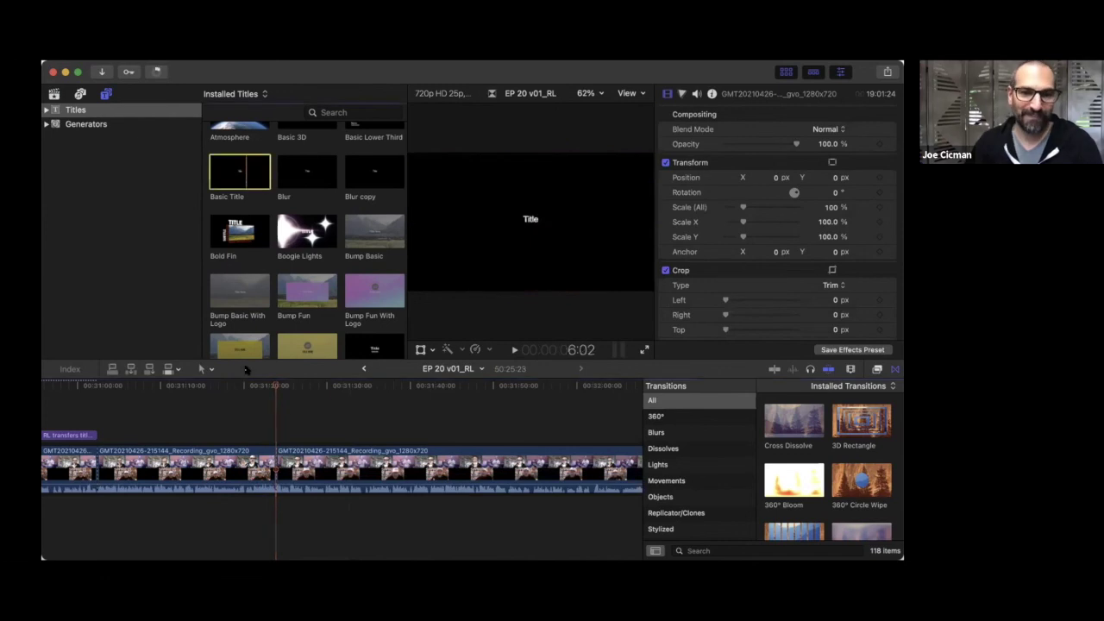
# - Insert a 3:15 Basic Title ending at the 31:24 cut, quoting "I don't hear much of" the co-host, then "Hey can I interrupt you"
pyautogui.moveTo(239, 171); pyautogui.dragTo(247, 426)
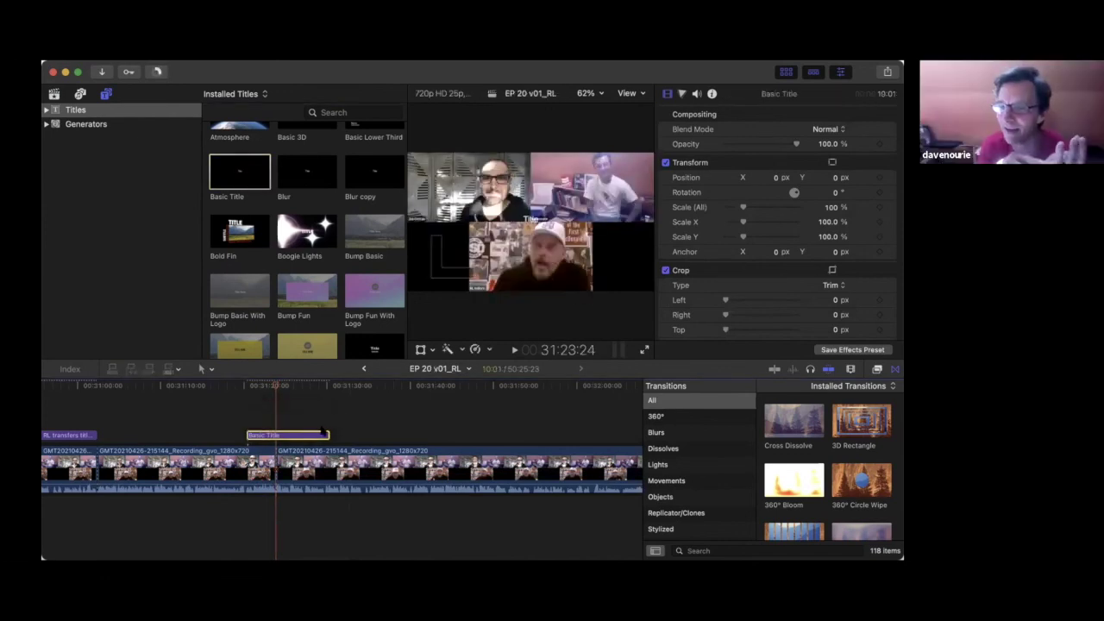
pyautogui.moveTo(328, 435); pyautogui.dragTo(275, 435)
pyautogui.click(709, 168)
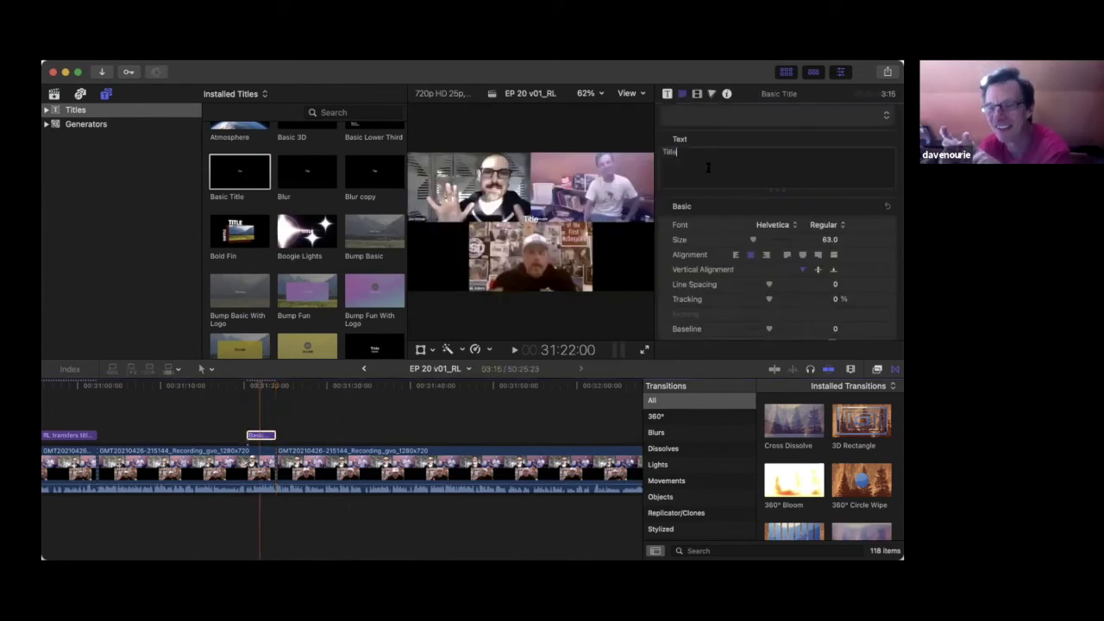
pyautogui.write('1')
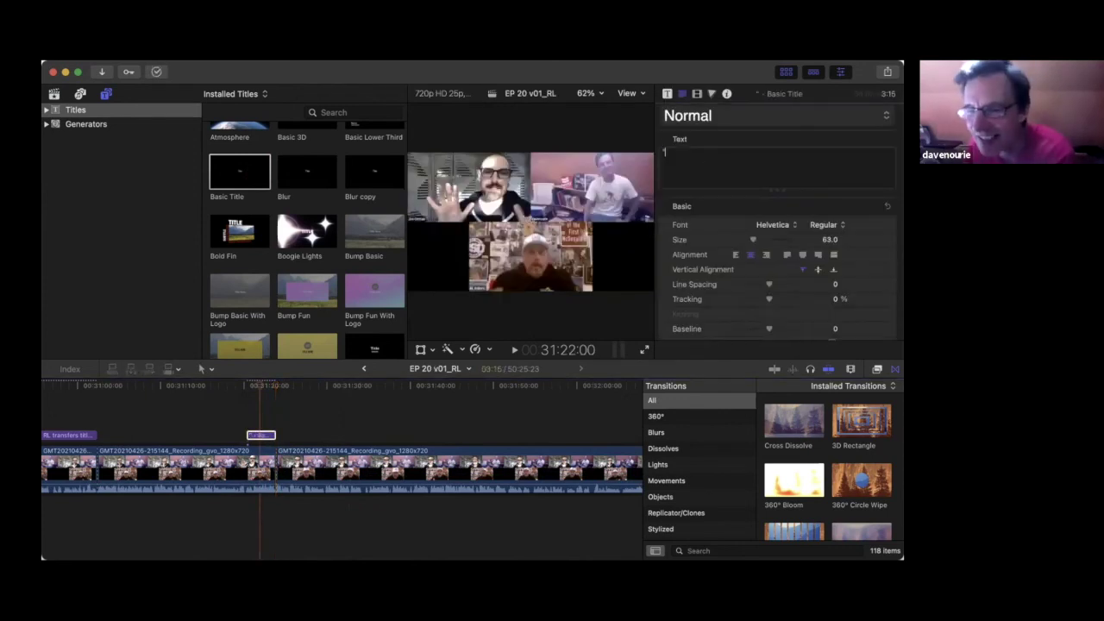
pyautogui.write("I don't")
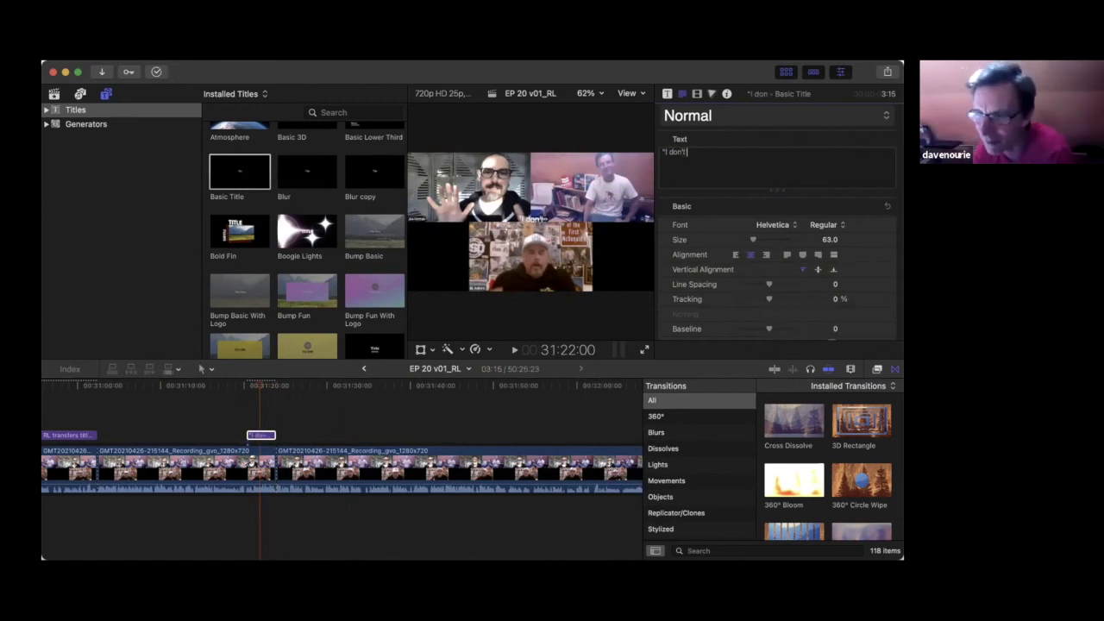
pyautogui.write(' hear much of J')
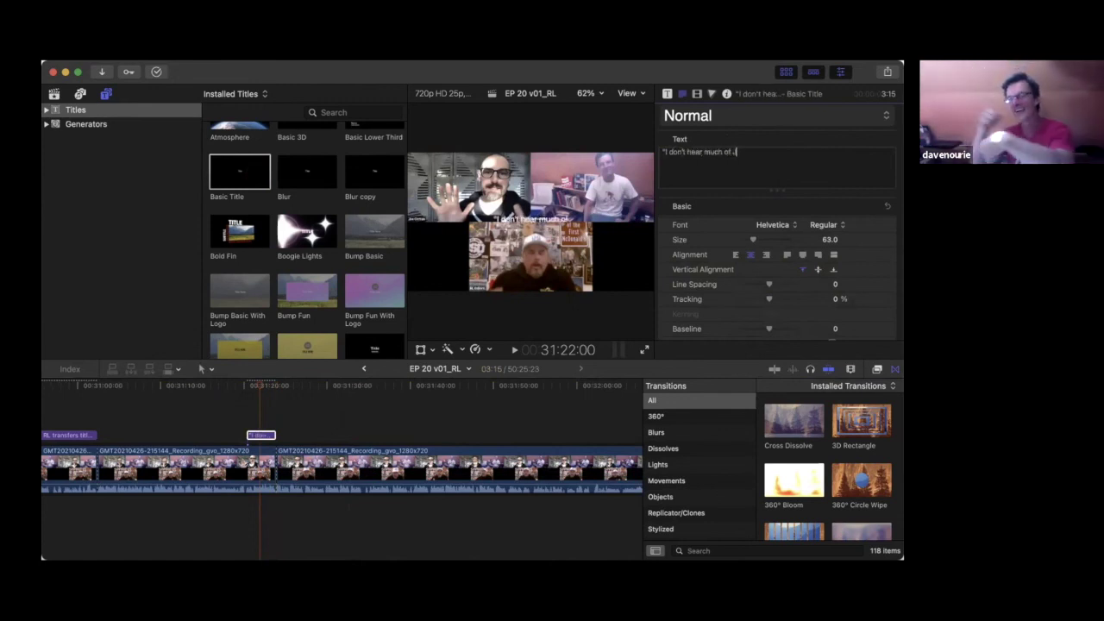
pyautogui.write('oe" the')
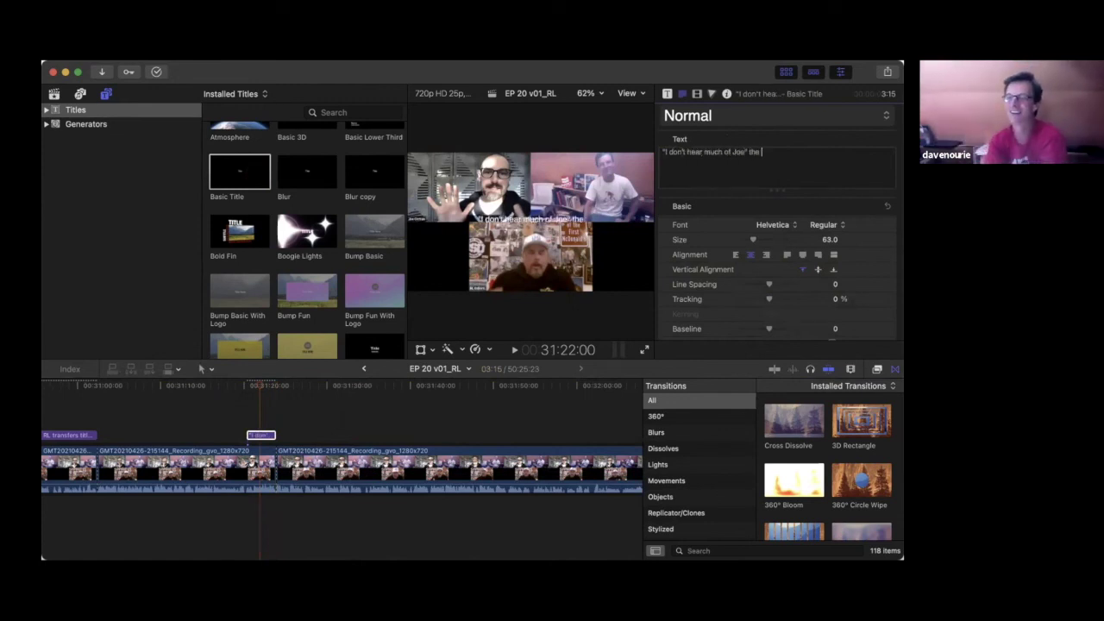
pyautogui.write('n "H')
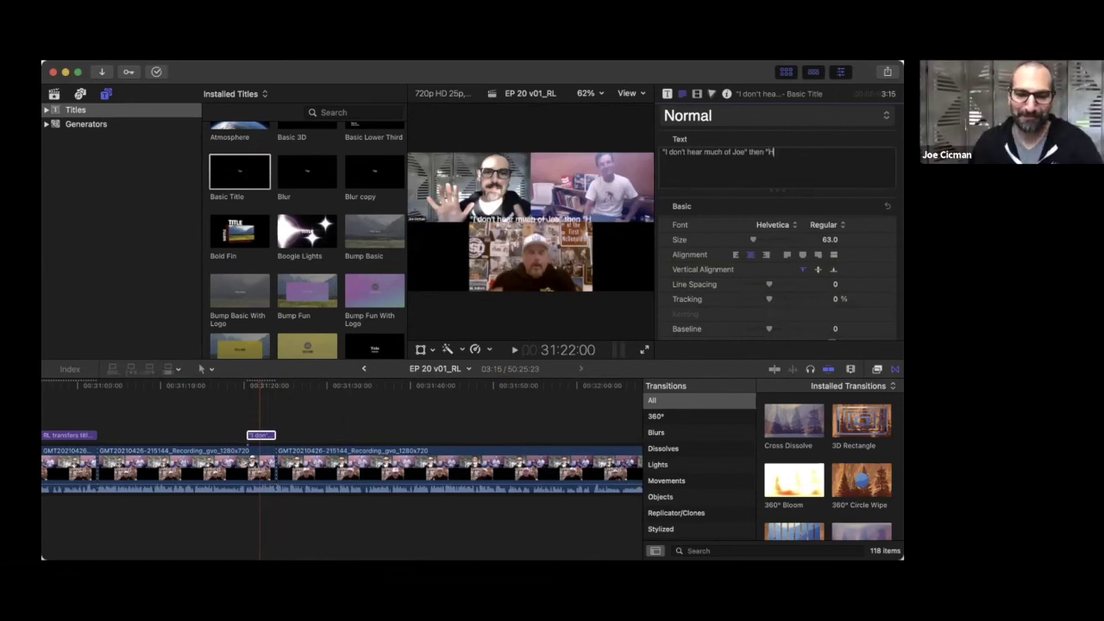
pyautogui.write('ey can I int')
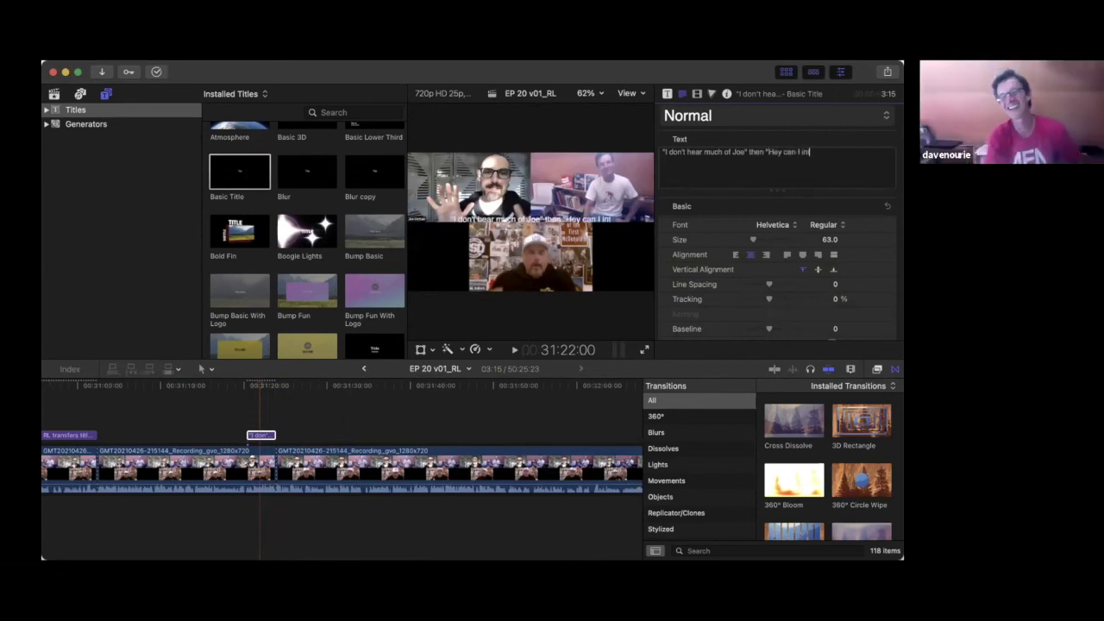
pyautogui.write('erup you"')
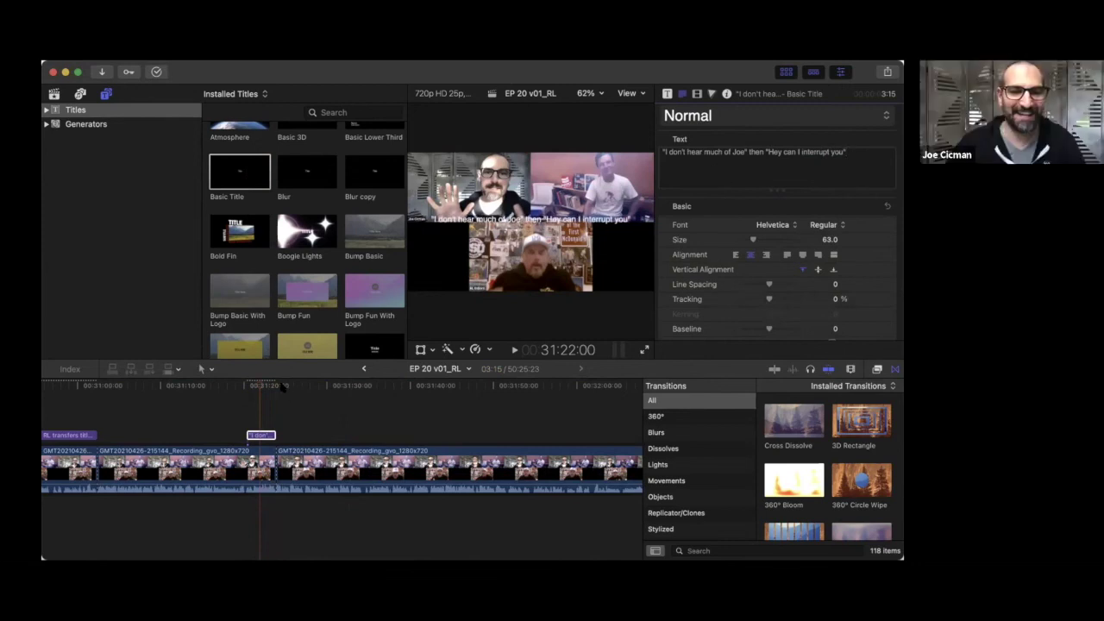
pyautogui.click(277, 386)
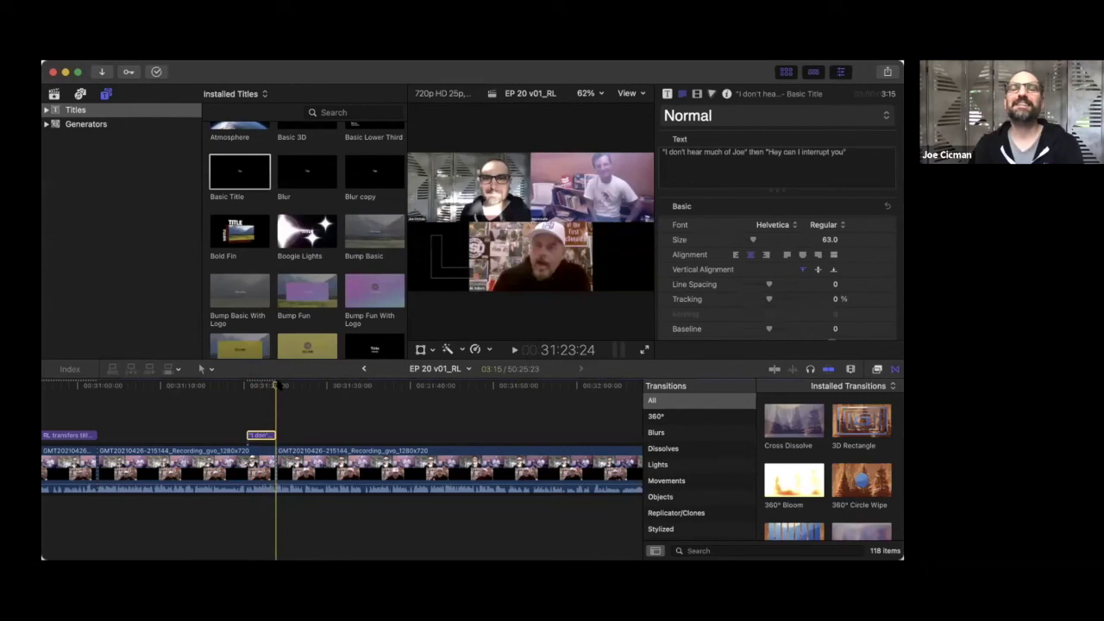
pyautogui.press('r')
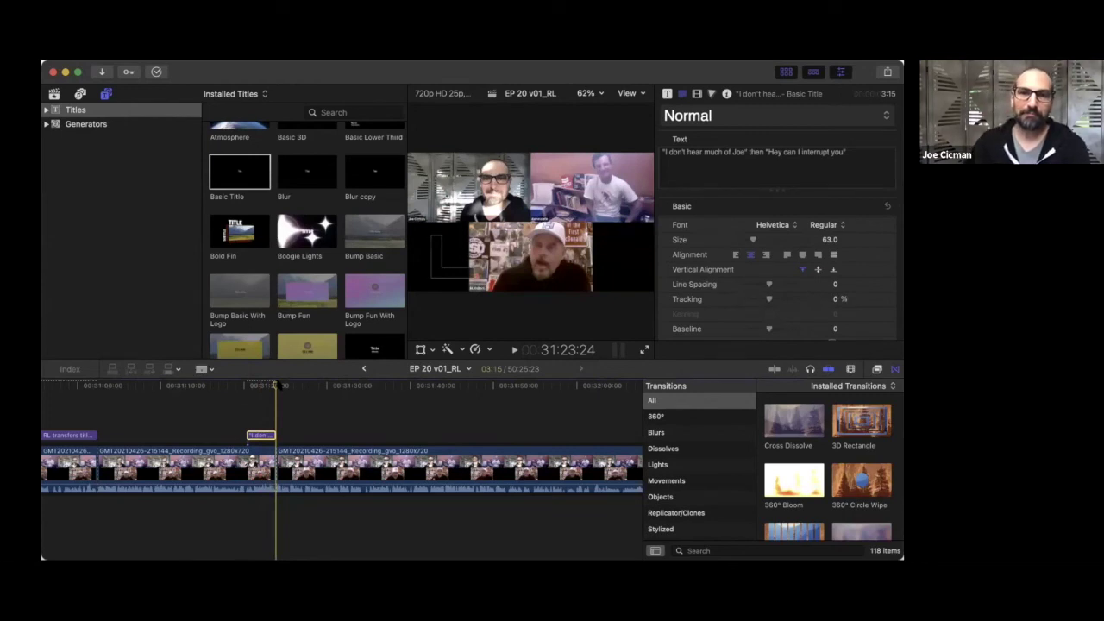
# - Play the recording on from the 31:24 cut, stop at about 31:29:20, and split the clip there
pyautogui.press('space')
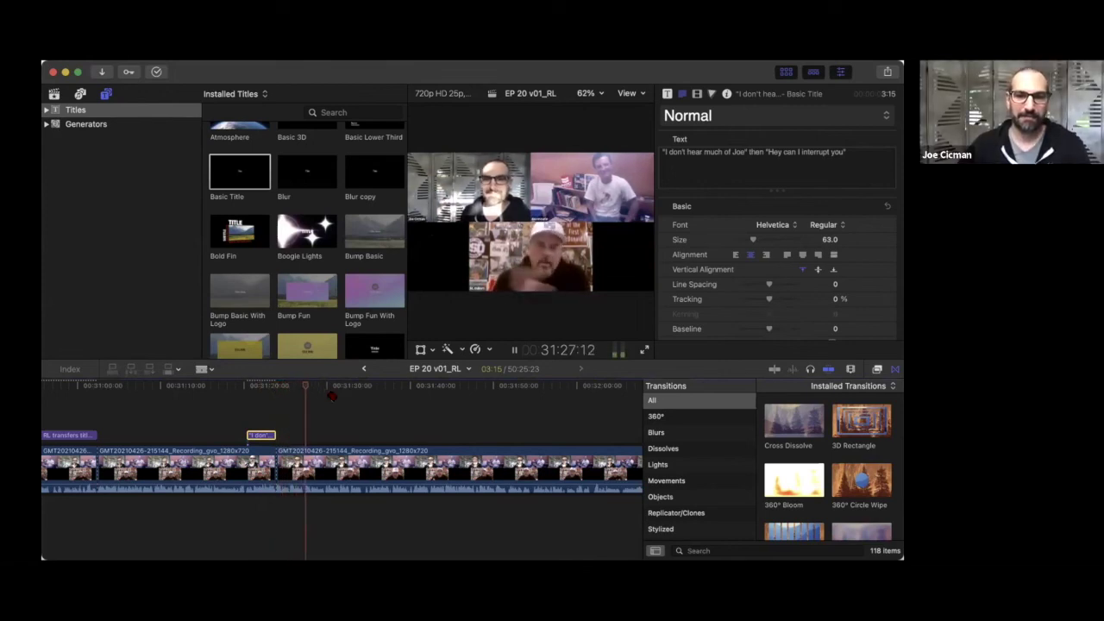
pyautogui.hscroll(2, 407, 425)
pyautogui.press('space')
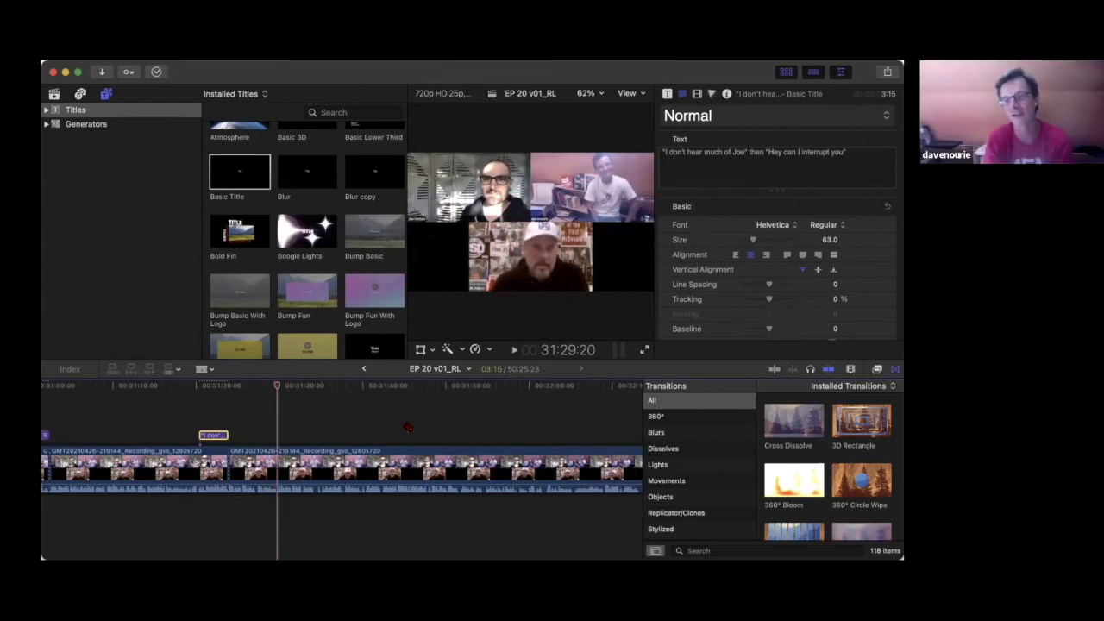
pyautogui.press('super+b')
pyautogui.click(408, 466)
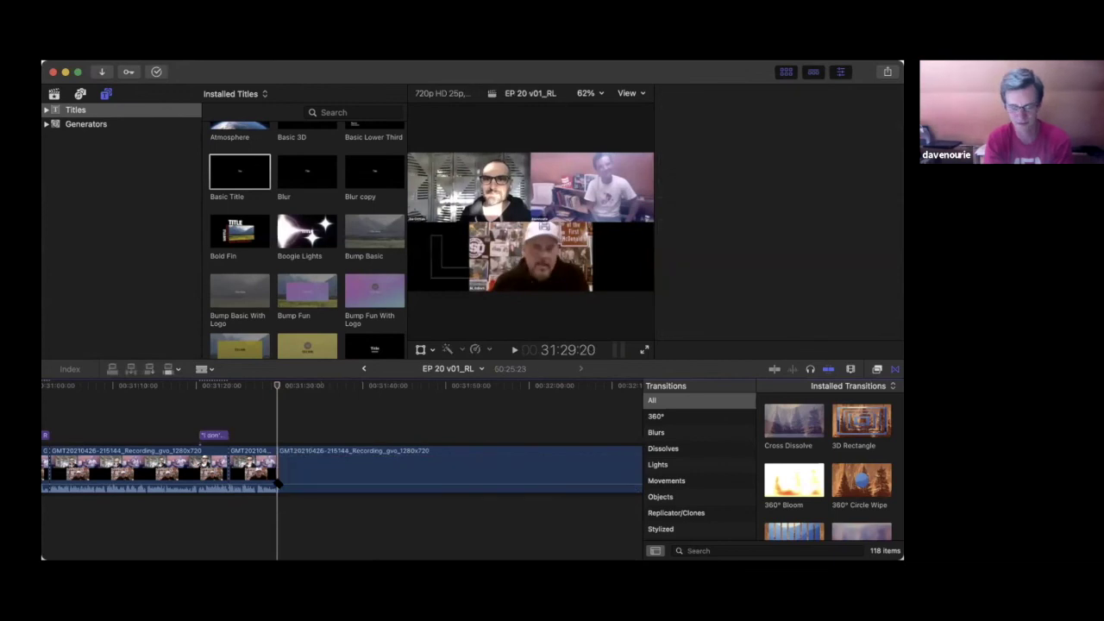
# - Insert a 3:18 Basic Title ending at the 31:29 cut, reading "Best Questions", and place the playhead at its end
pyautogui.moveTo(259, 172); pyautogui.dragTo(274, 434)
pyautogui.click(714, 167)
pyautogui.write('Best')
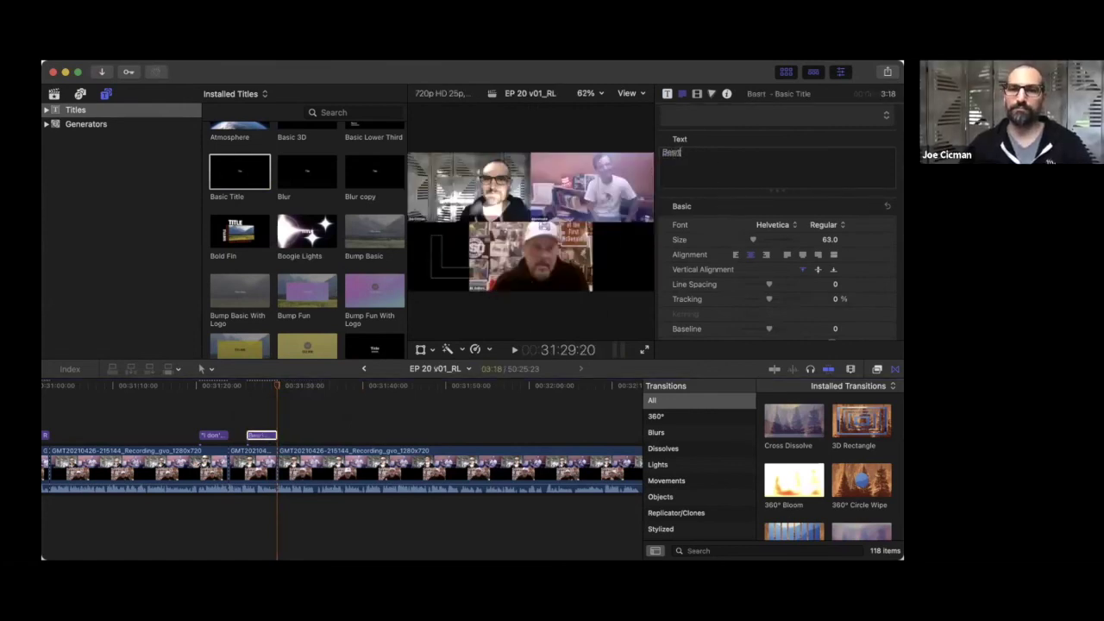
pyautogui.write(' Questions')
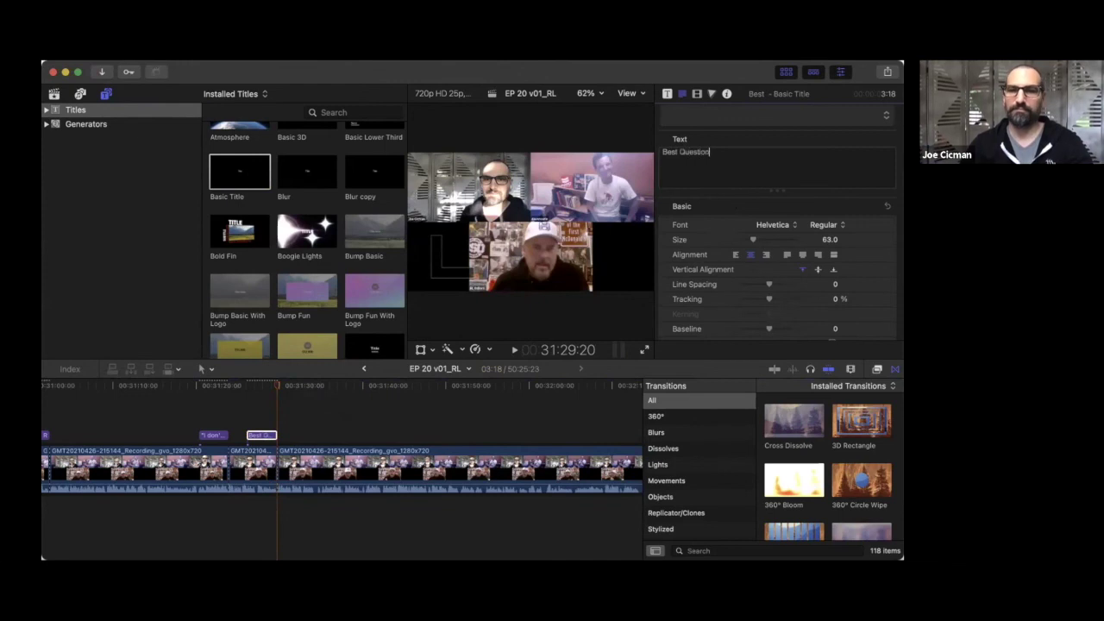
pyautogui.click(277, 389)
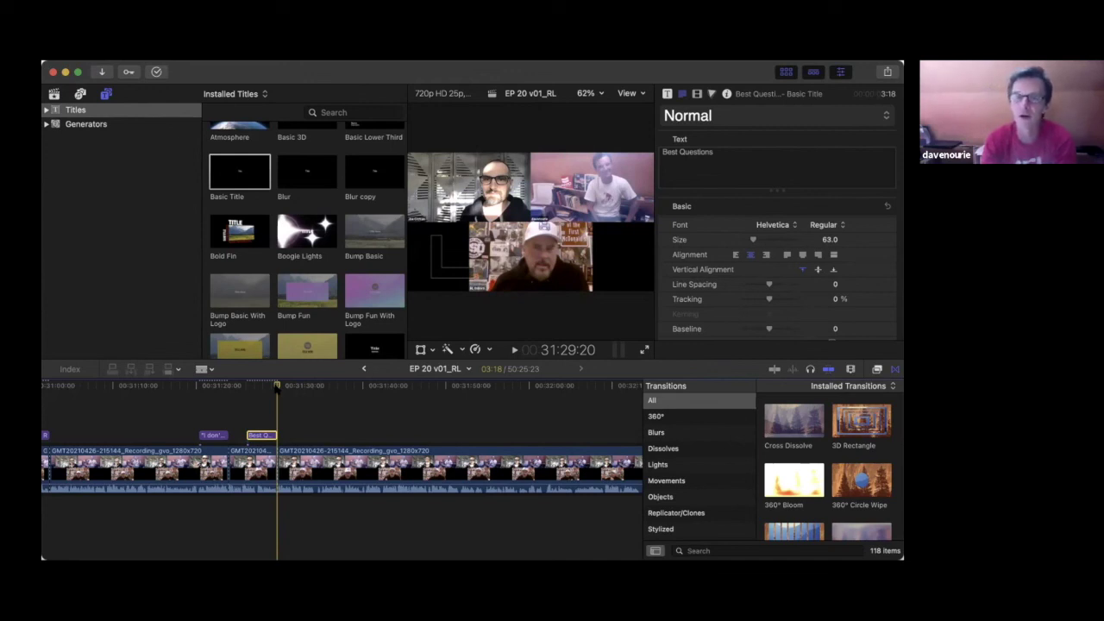
# - Play on from 31:29 and split the recording at about 31:54 and again at about 32:02
pyautogui.press('space')
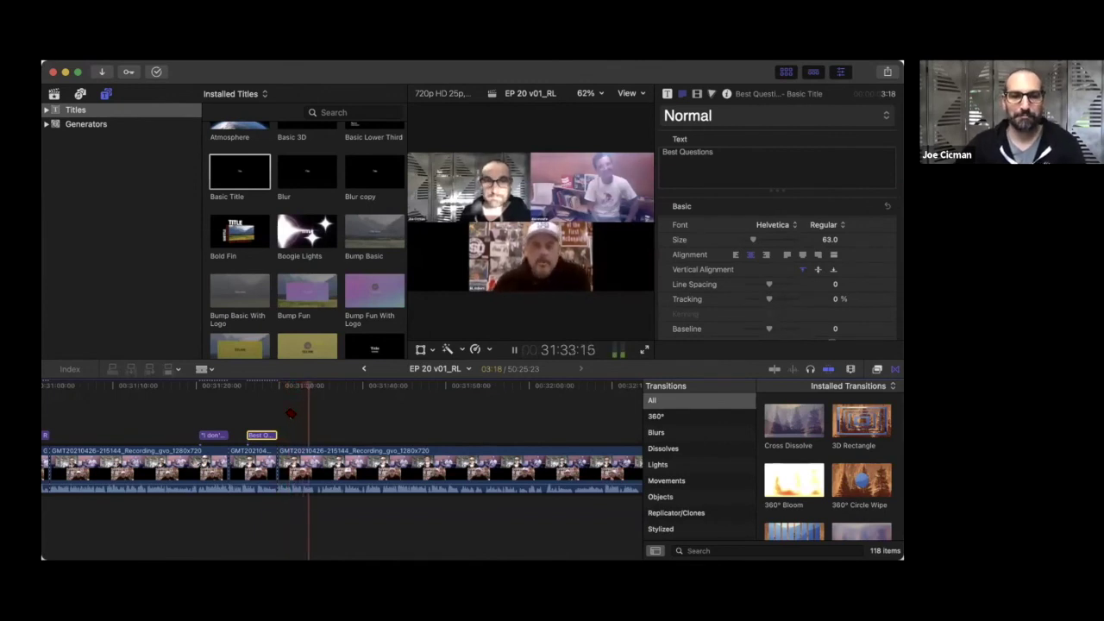
pyautogui.hscroll(3, 384, 407)
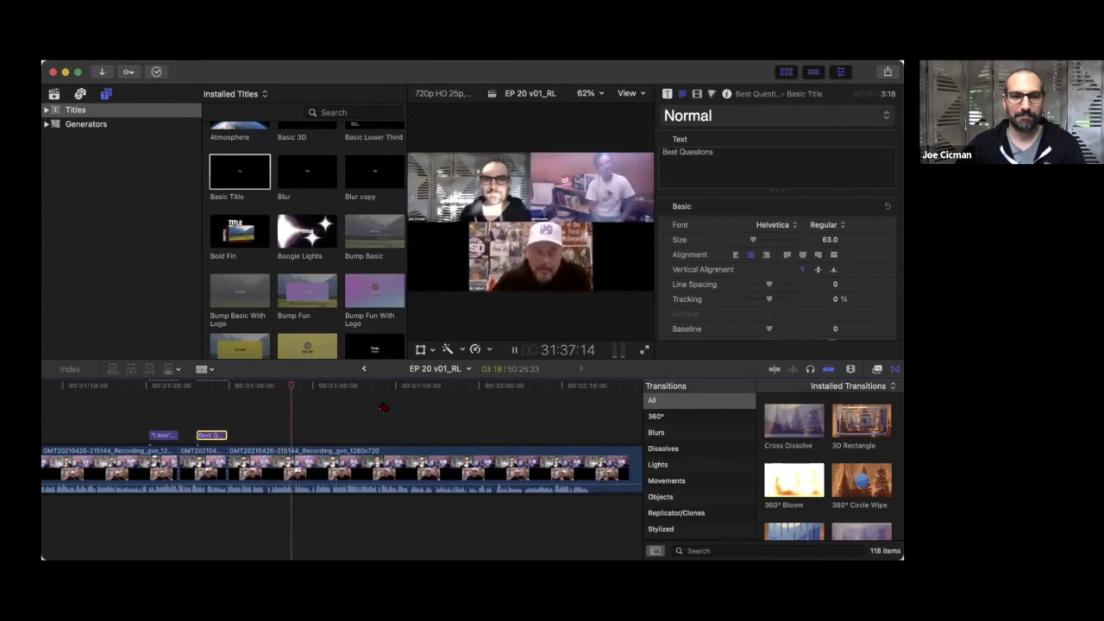
pyautogui.hscroll(3, 384, 407)
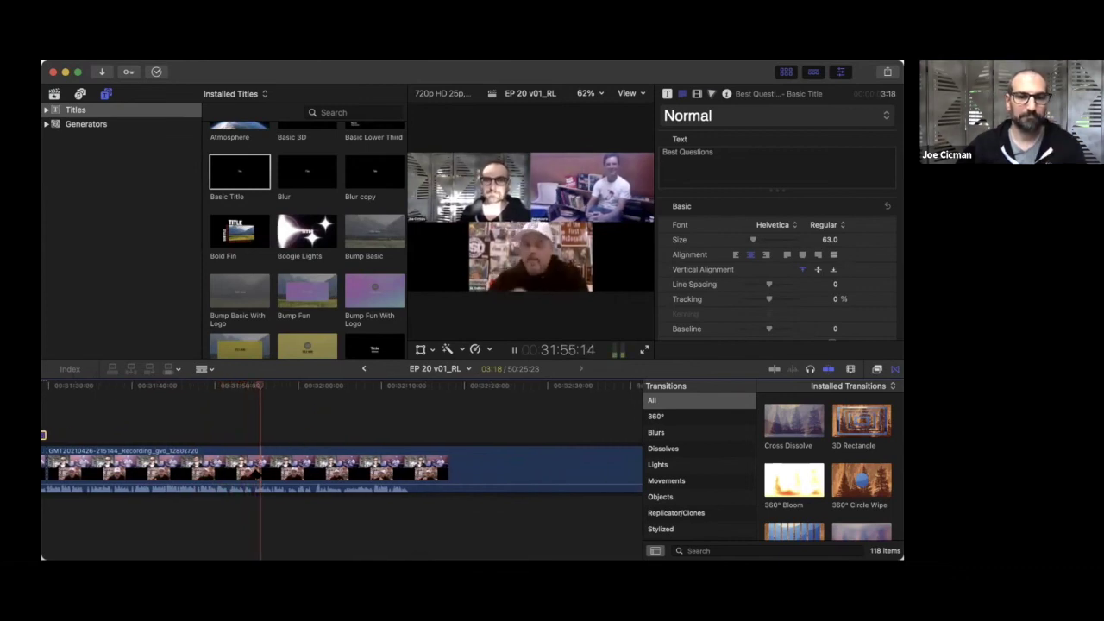
pyautogui.click(252, 475)
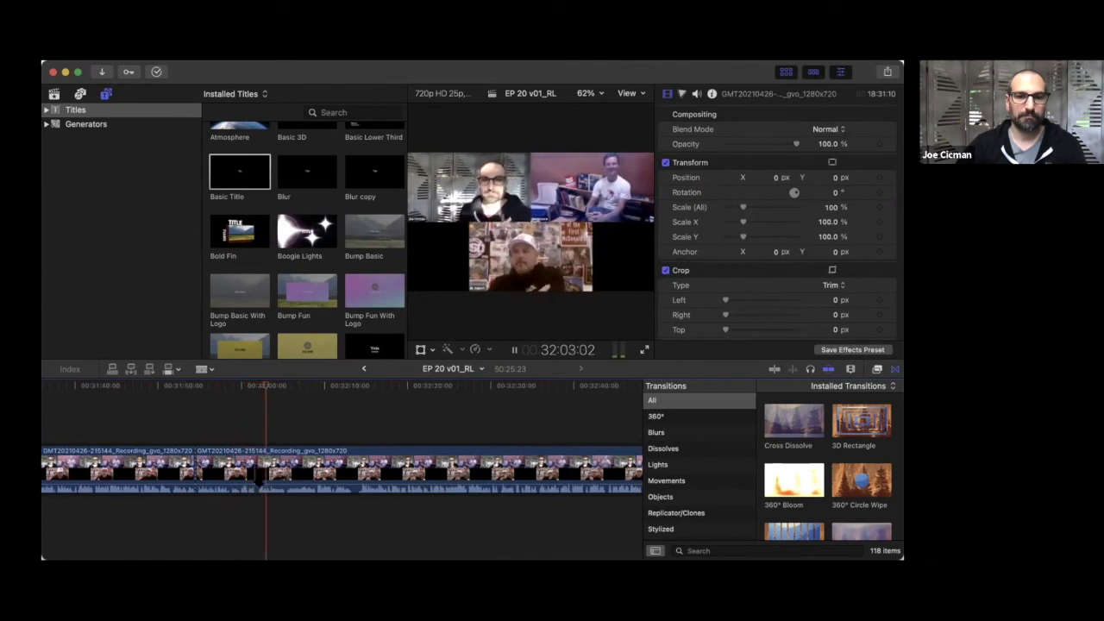
pyautogui.click(257, 484)
# - Play on to about 32:09, set the playhead back to 32:09:00, and split the recording there
pyautogui.hscroll(3, 258, 483)
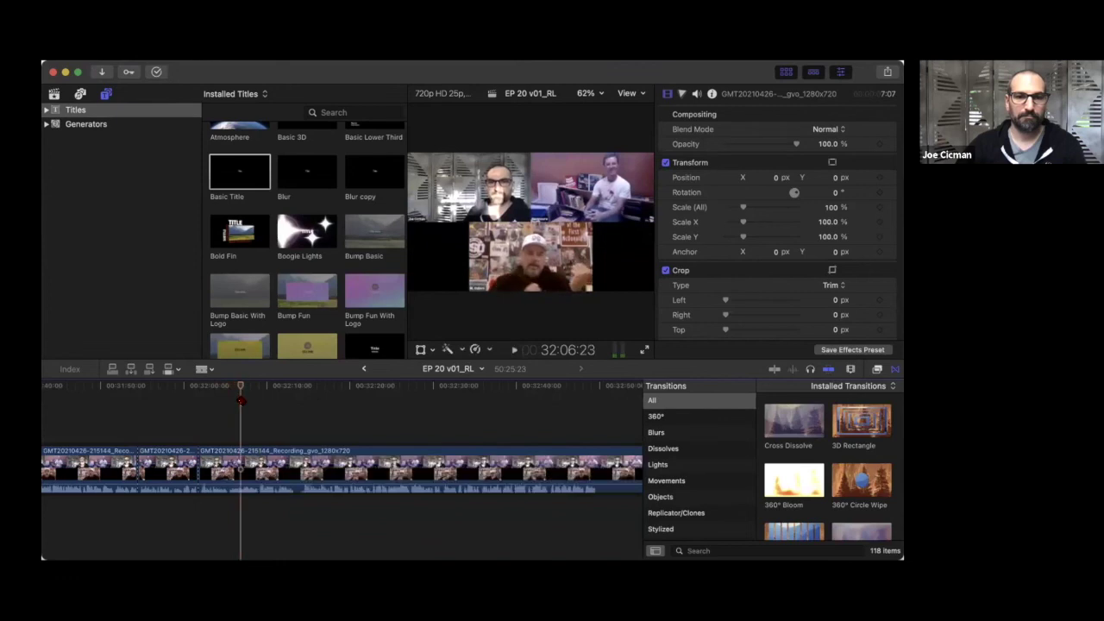
pyautogui.hscroll(2, 294, 405)
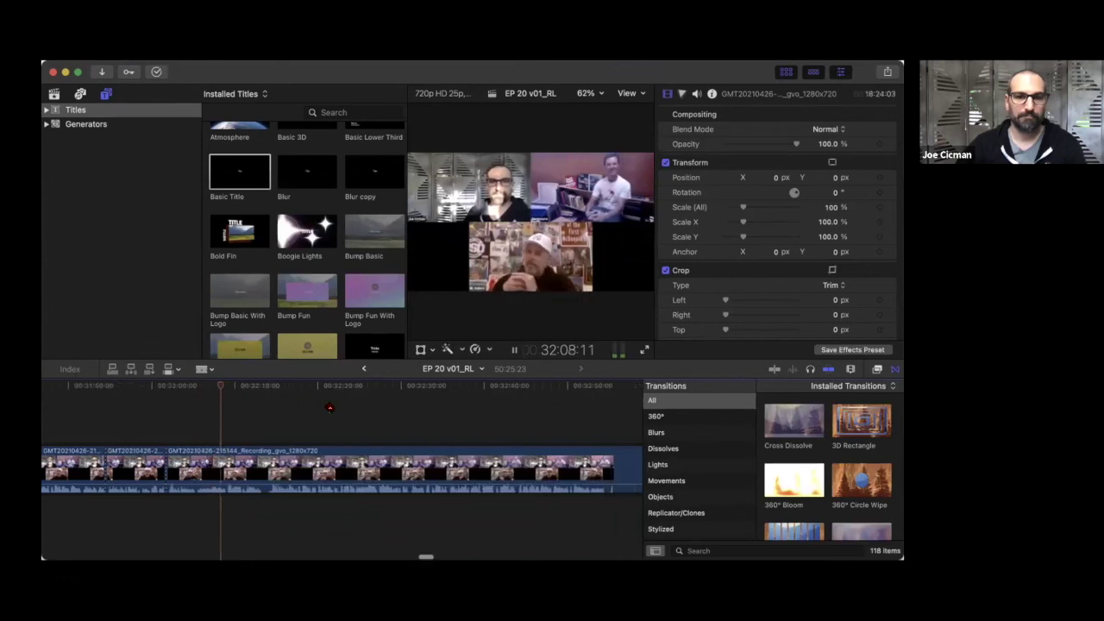
pyautogui.press('space')
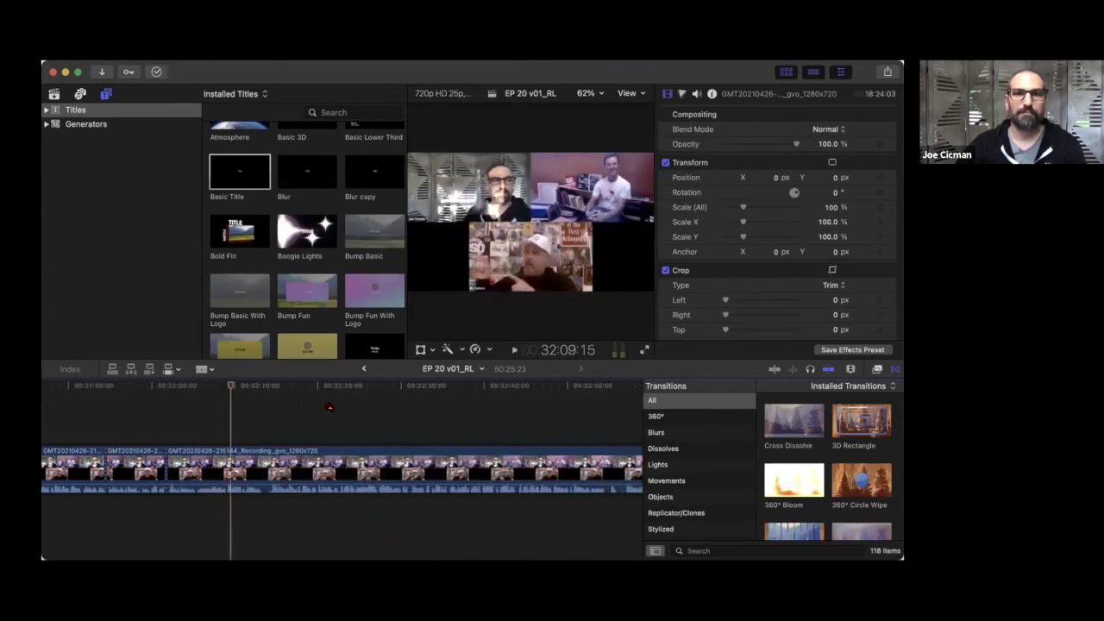
pyautogui.moveTo(230, 386); pyautogui.dragTo(226, 386)
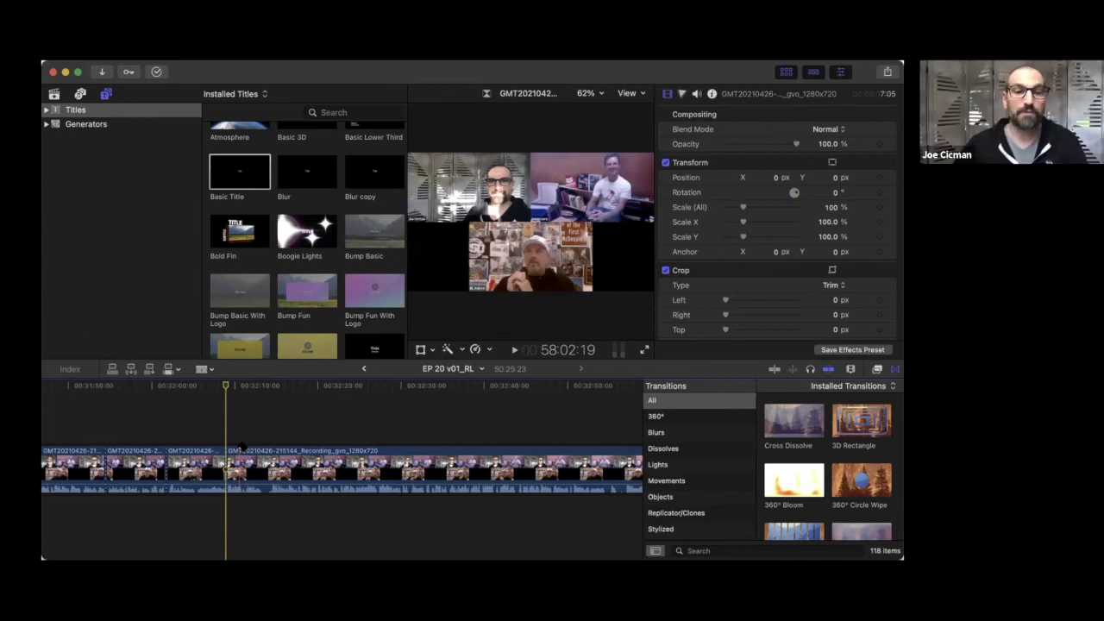
pyautogui.click(230, 431)
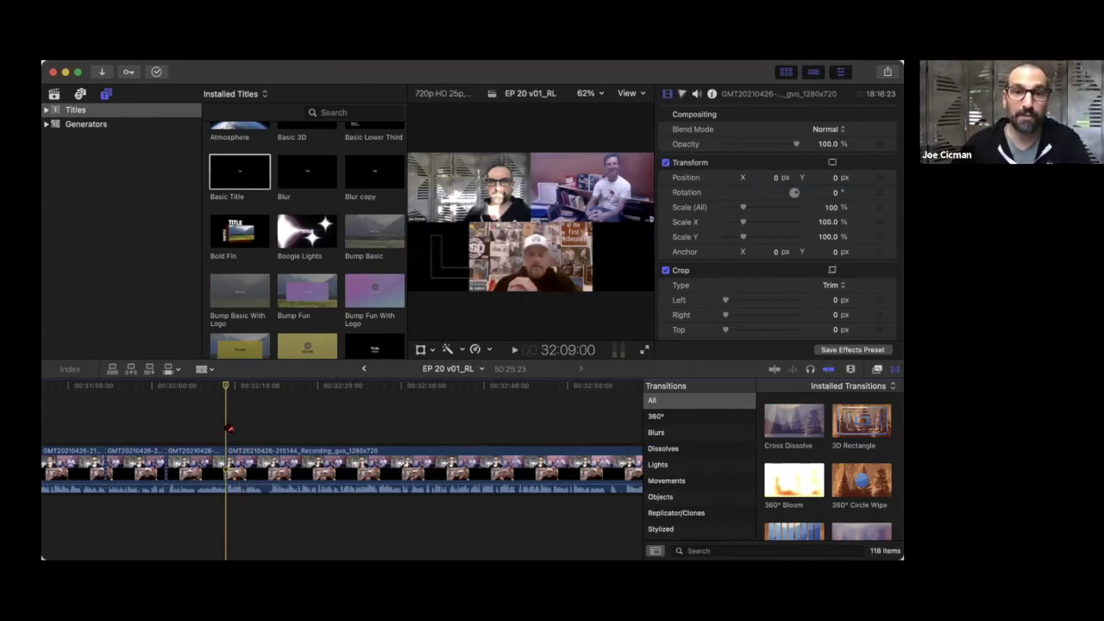
# - Resume playback from 32:09 and split the recording at about 32:13
pyautogui.press('space')
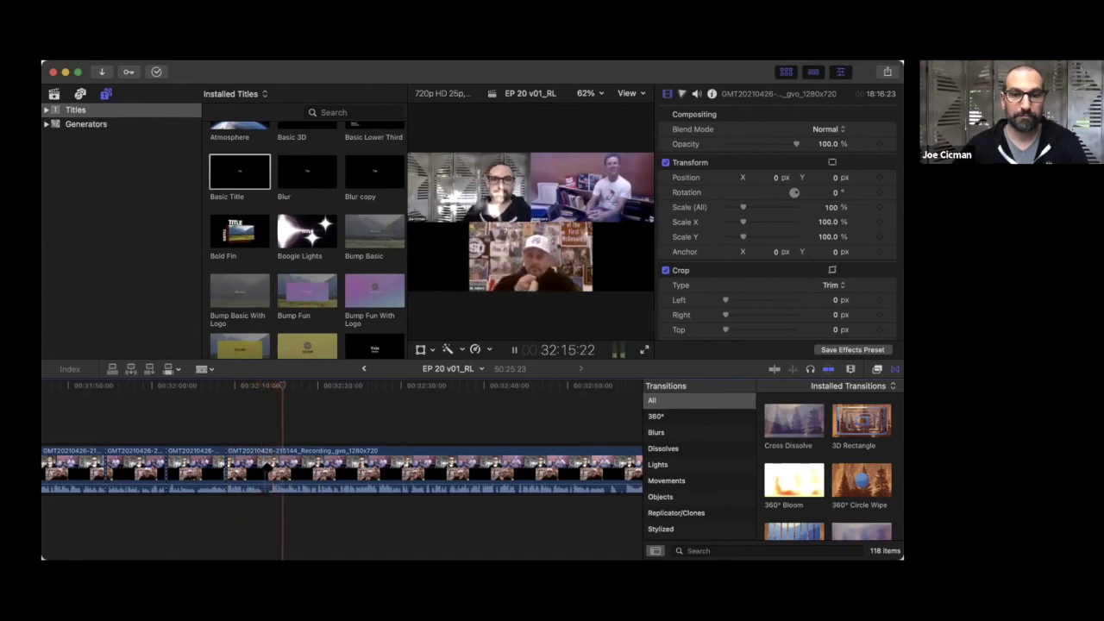
pyautogui.hscroll(2, 270, 463)
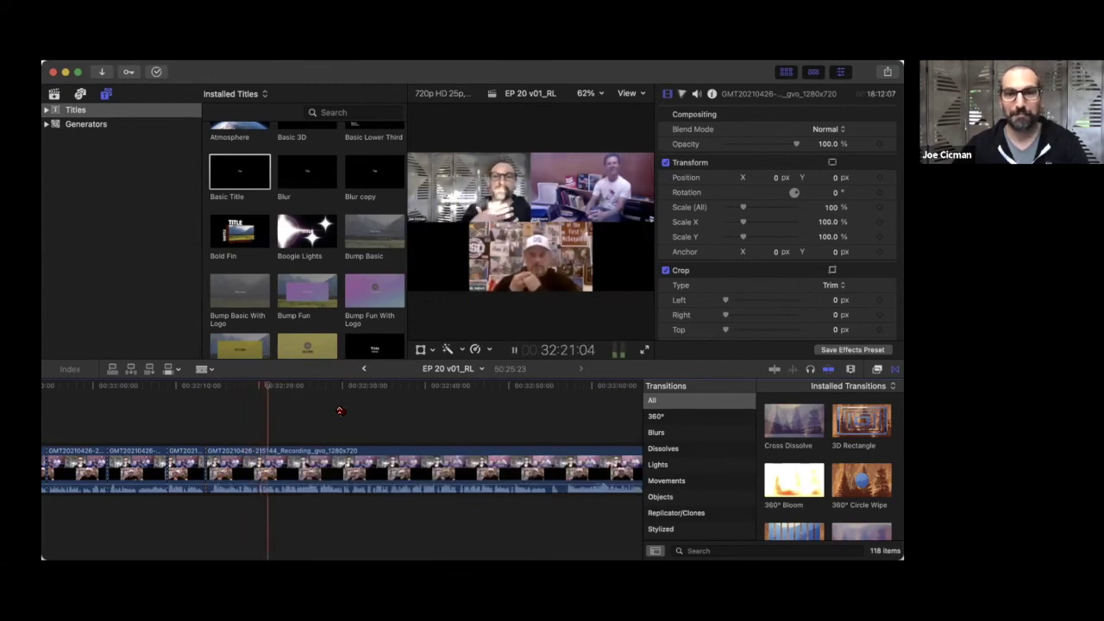
pyautogui.hscroll(2, 339, 410)
# - Stop playback, step the playhead frame by frame to about 32:22, and split the recording there
pyautogui.press('Right')
pyautogui.press('Right')
pyautogui.press('Right')
pyautogui.press('Right')
pyautogui.press('Right')
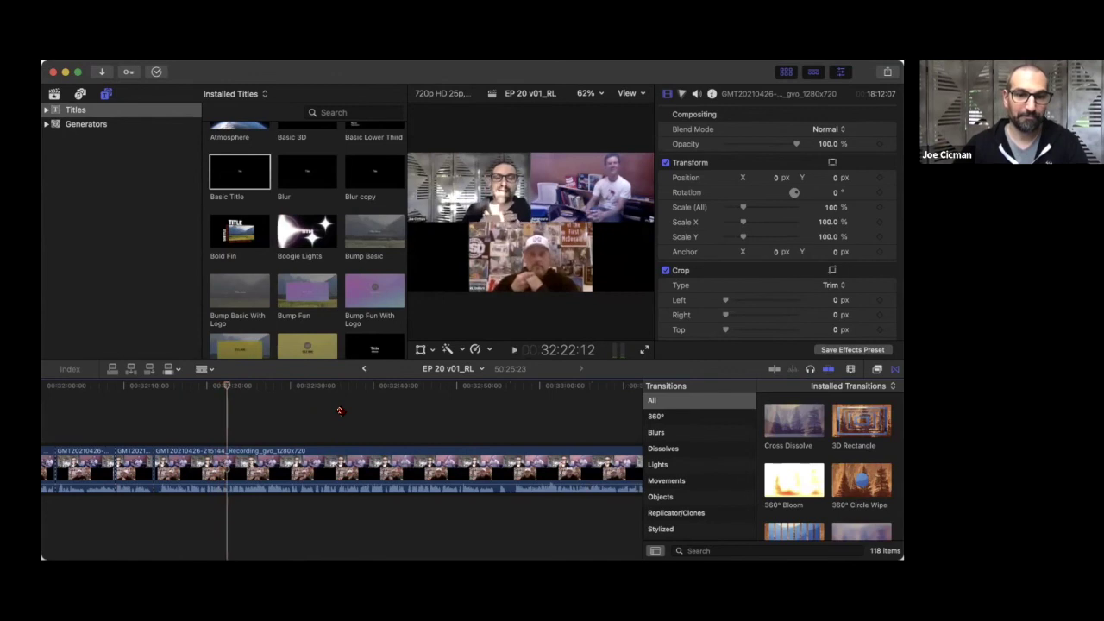
pyautogui.press('Left')
pyautogui.press('Left')
pyautogui.press('Left')
pyautogui.press('Left')
pyautogui.press('Left')
pyautogui.press('Left')
pyautogui.press('Left')
pyautogui.press('Left')
pyautogui.press('Left')
pyautogui.press('Left')
pyautogui.press('Left')
pyautogui.press('Left')
pyautogui.press('Left')
pyautogui.press('Left')
pyautogui.press('Left')
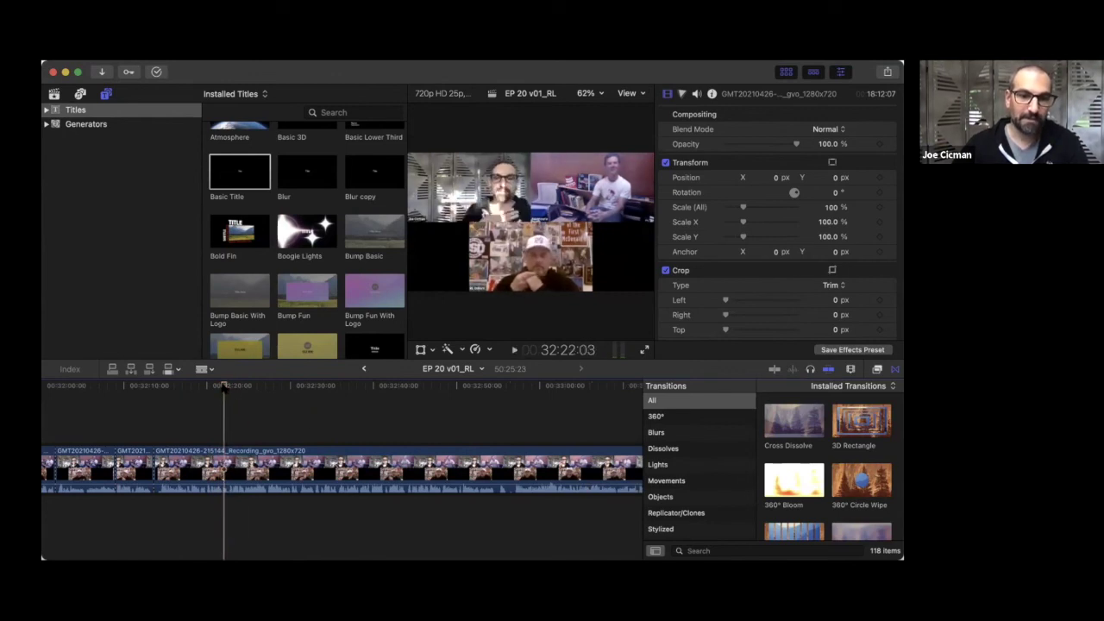
# - Play on from about 32:22, pausing at about 32:31 and 32:33, and split the recording at 32:48:05
pyautogui.press('space')
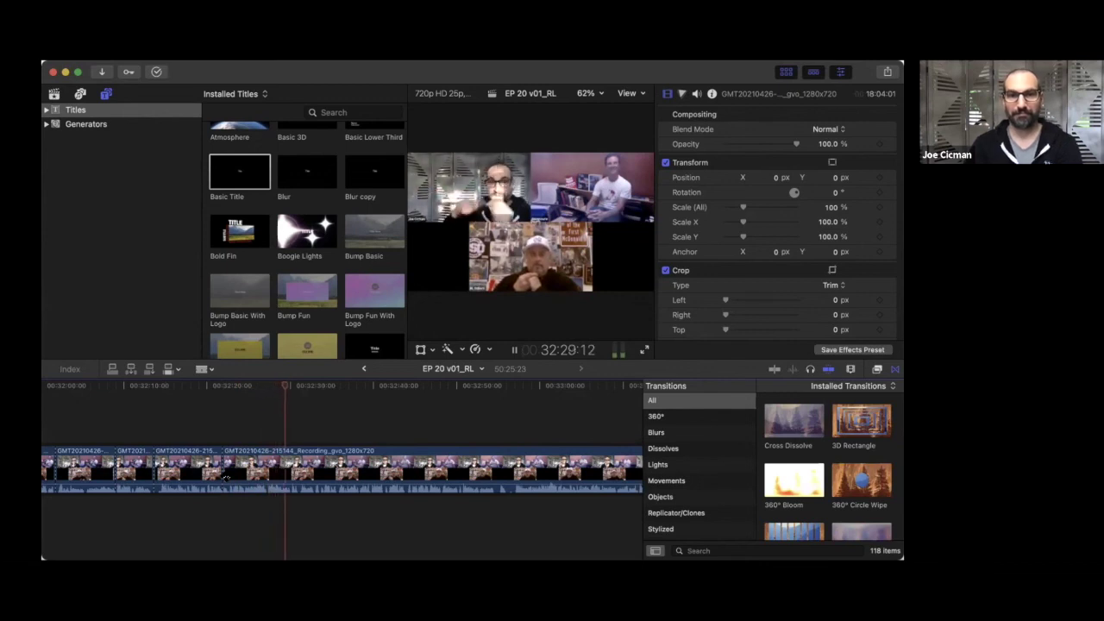
pyautogui.press('space')
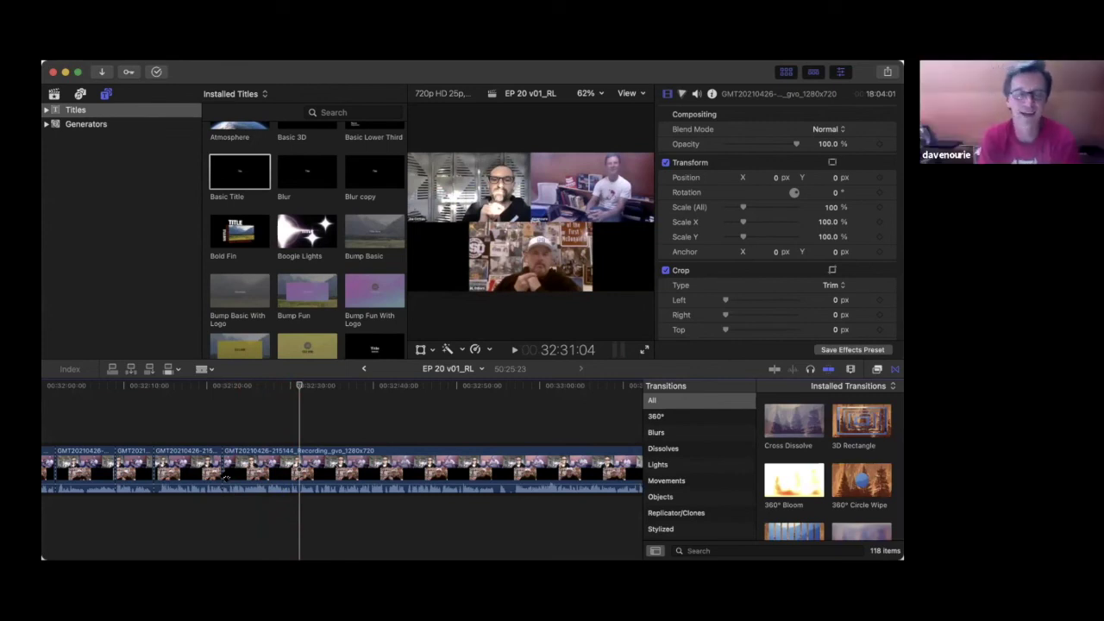
pyautogui.press('space')
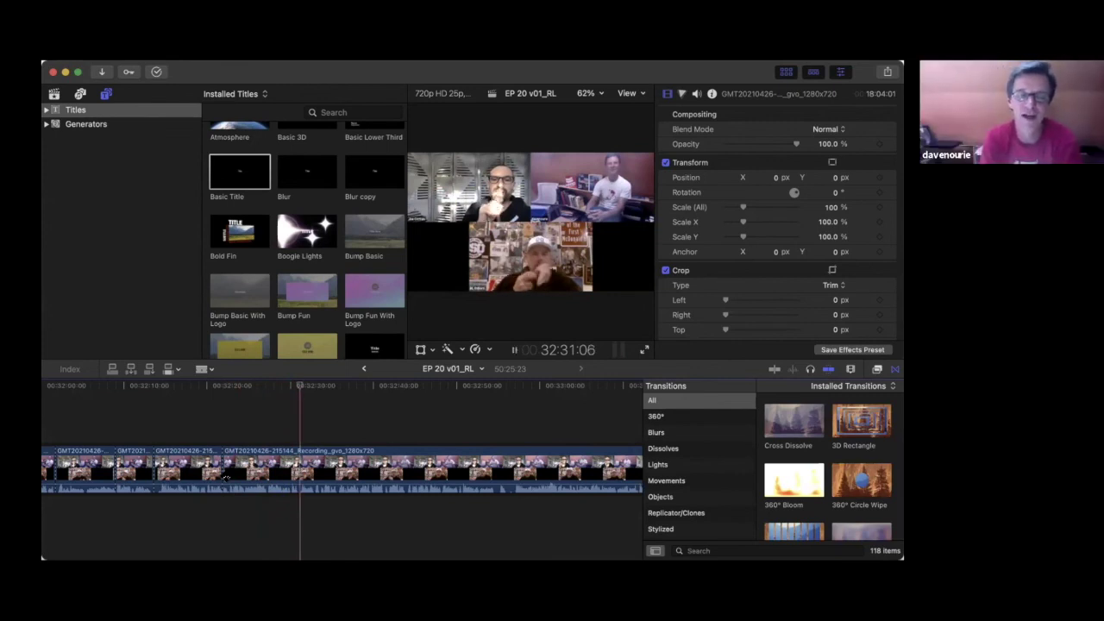
pyautogui.press('space')
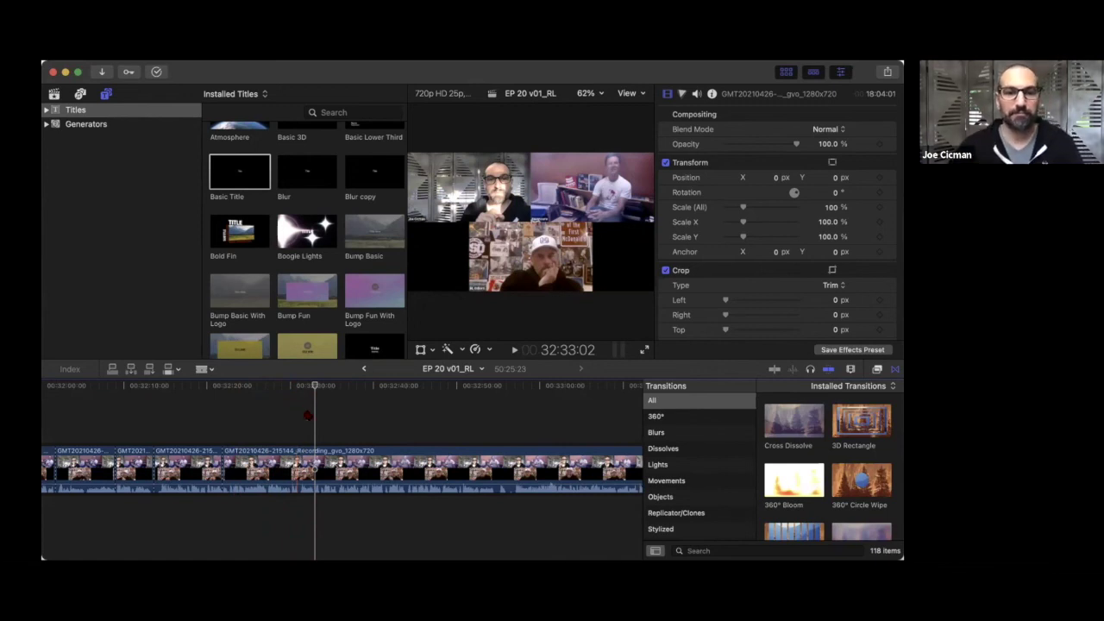
pyautogui.press('space')
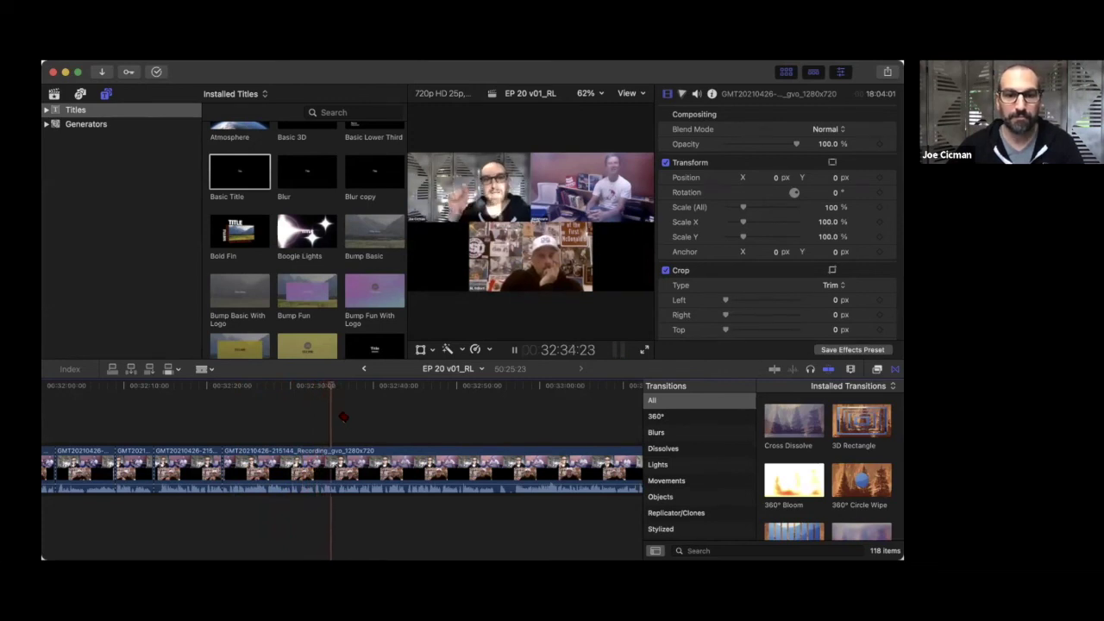
pyautogui.hscroll(3, 361, 420)
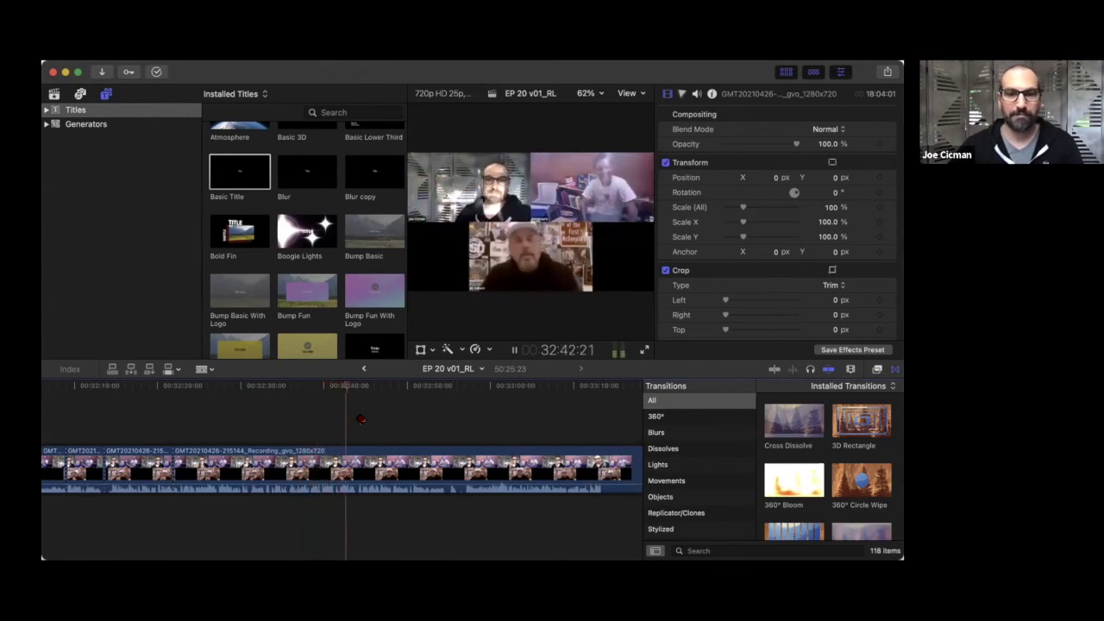
pyautogui.hscroll(2, 361, 419)
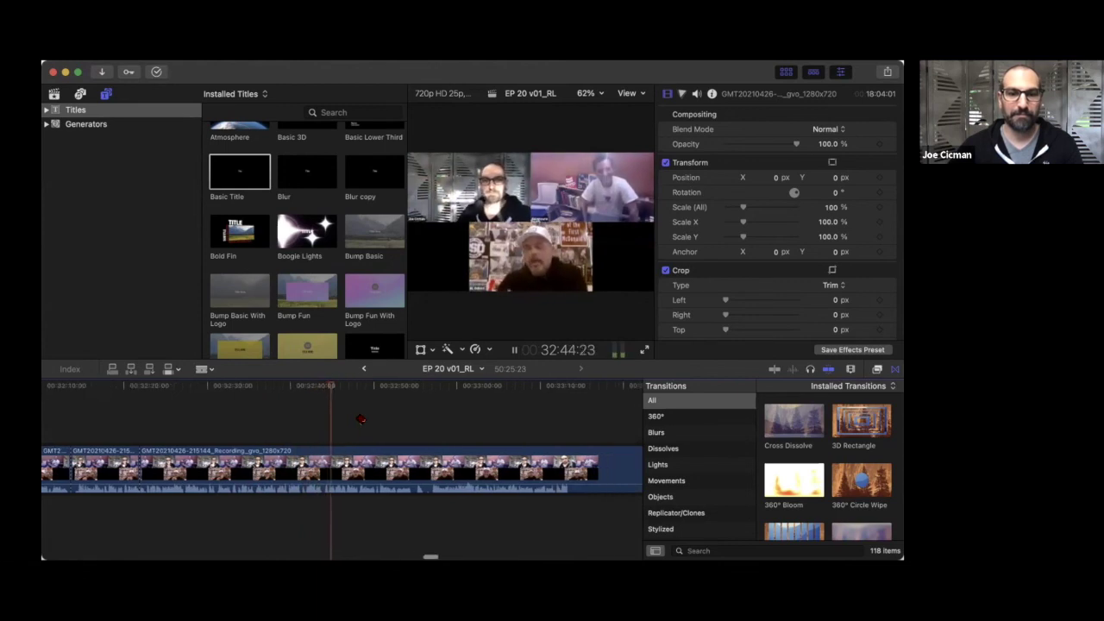
pyautogui.hscroll(2, 361, 420)
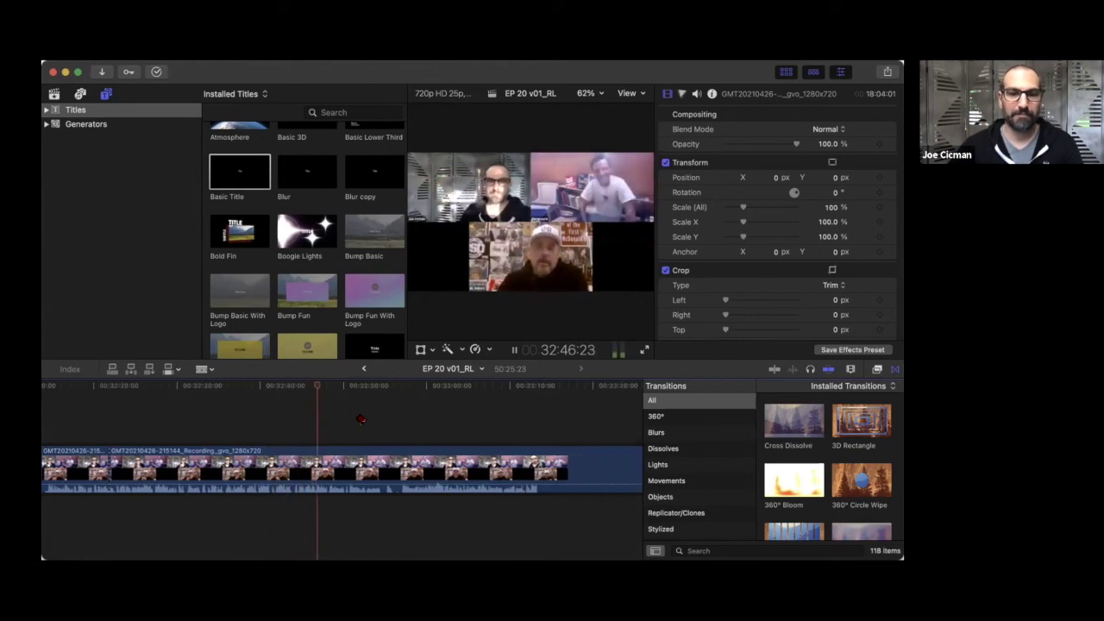
pyautogui.press('space')
pyautogui.click(328, 458)
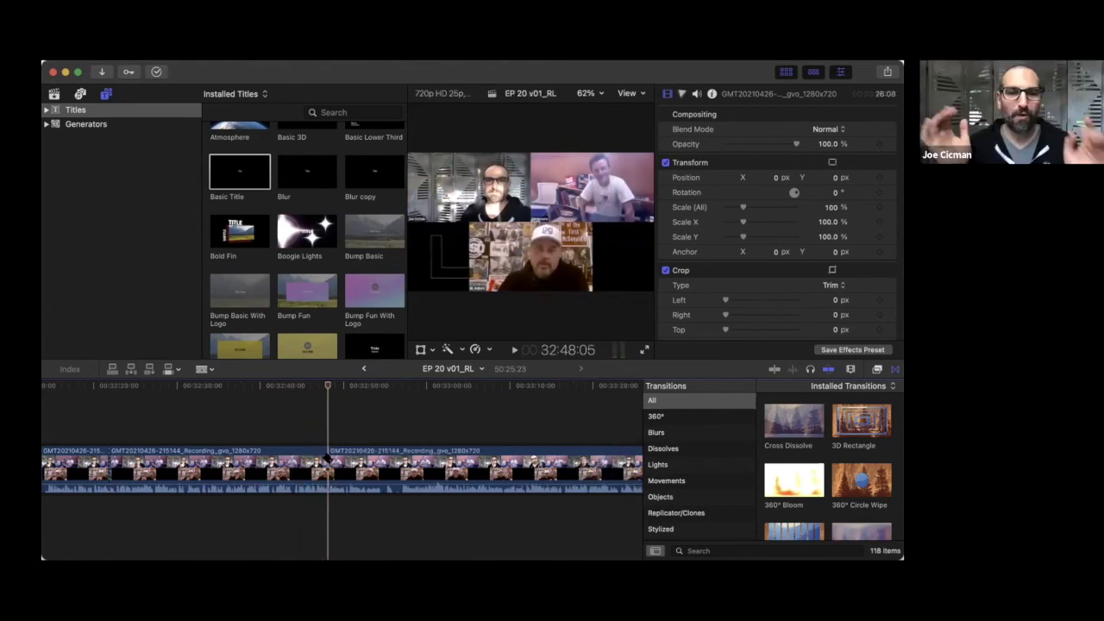
# - Insert a 5:16 Basic Title ending at the 32:48 cut, reading "Heart and Soul", and place the playhead at its end
pyautogui.press('a')
pyautogui.moveTo(238, 172); pyautogui.dragTo(327, 437)
pyautogui.doubleClick(306, 435)
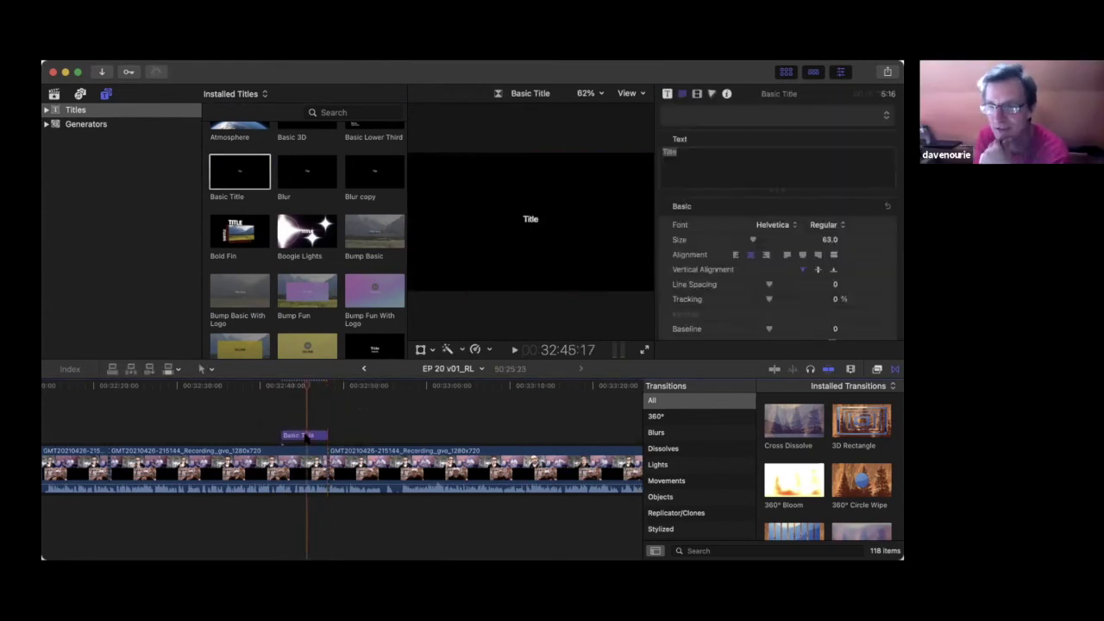
pyautogui.write('Hea')
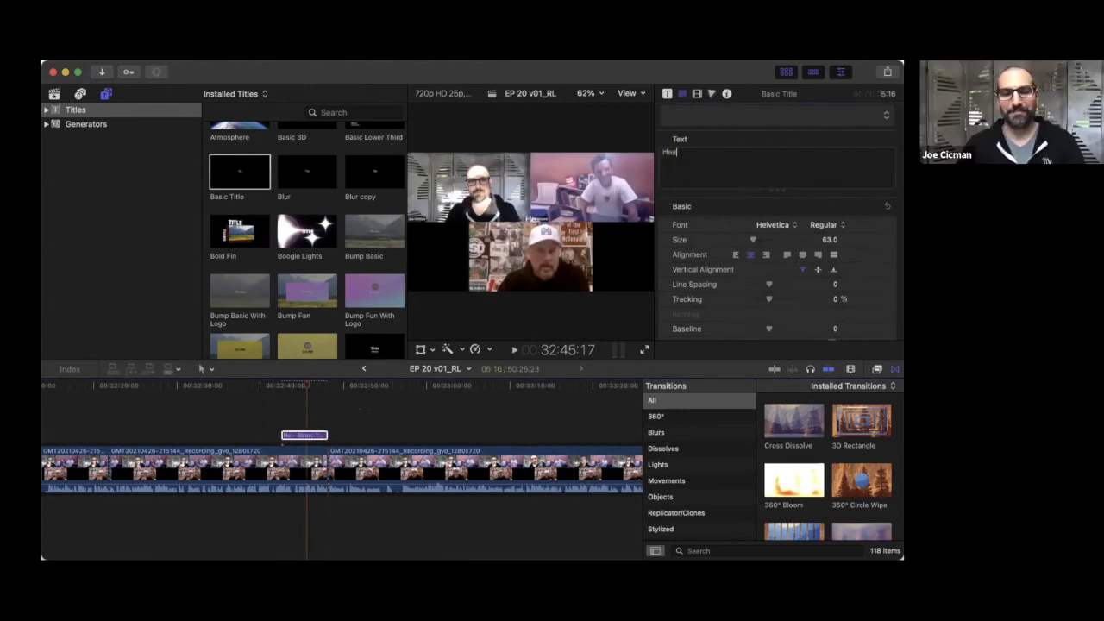
pyautogui.write('rt and Soul')
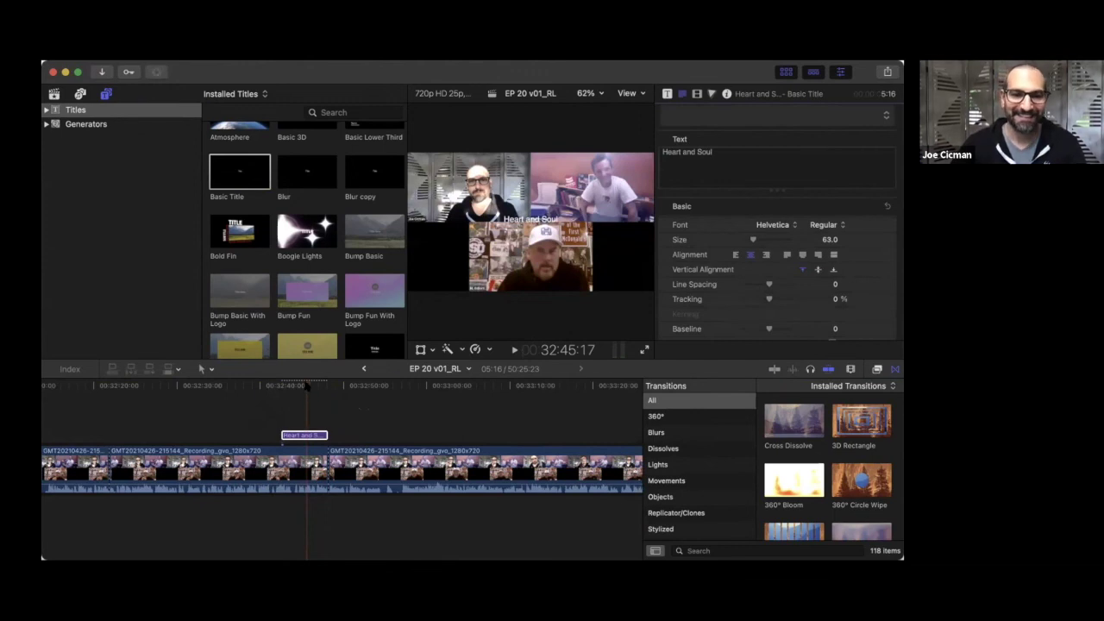
pyautogui.moveTo(307, 385); pyautogui.dragTo(328, 386)
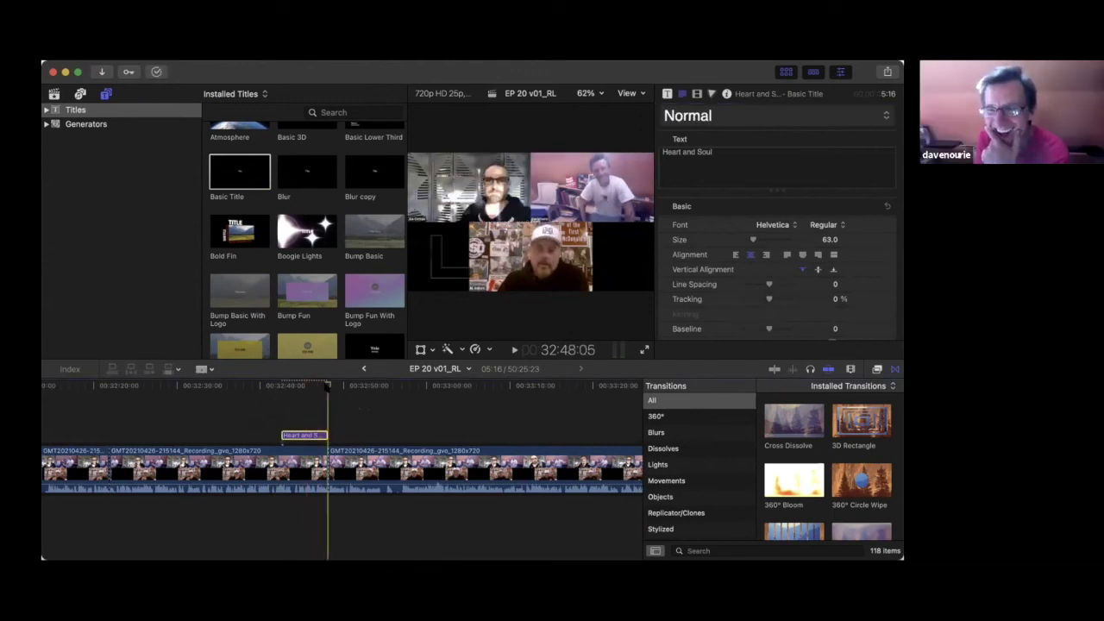
# - Play on from 32:48 to 32:56:11 and split the recording there
pyautogui.press('space')
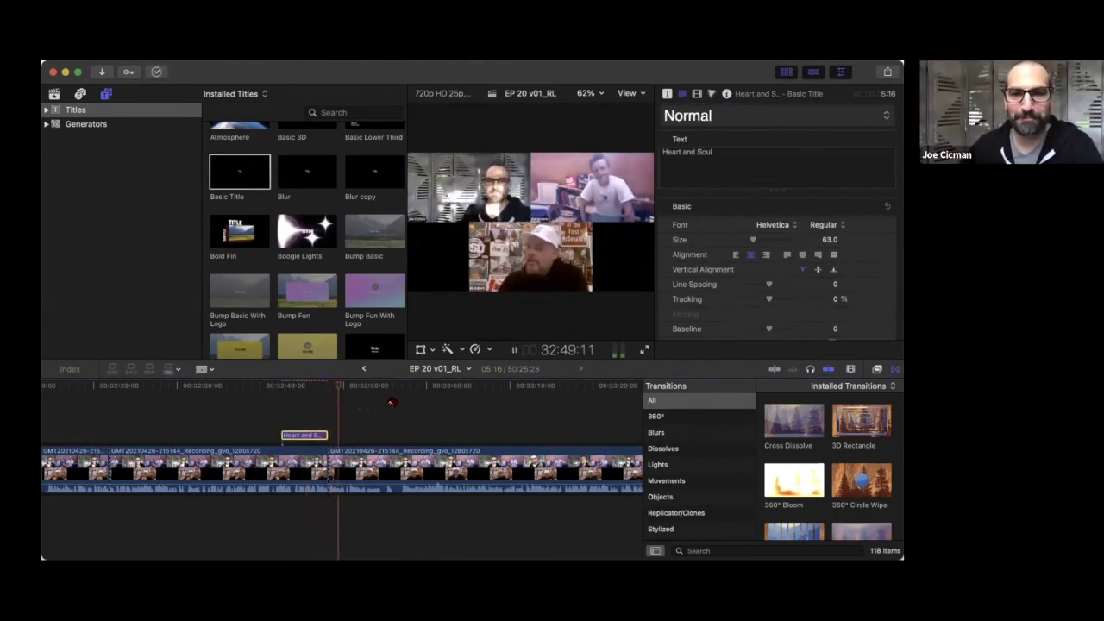
pyautogui.hscroll(3, 391, 402)
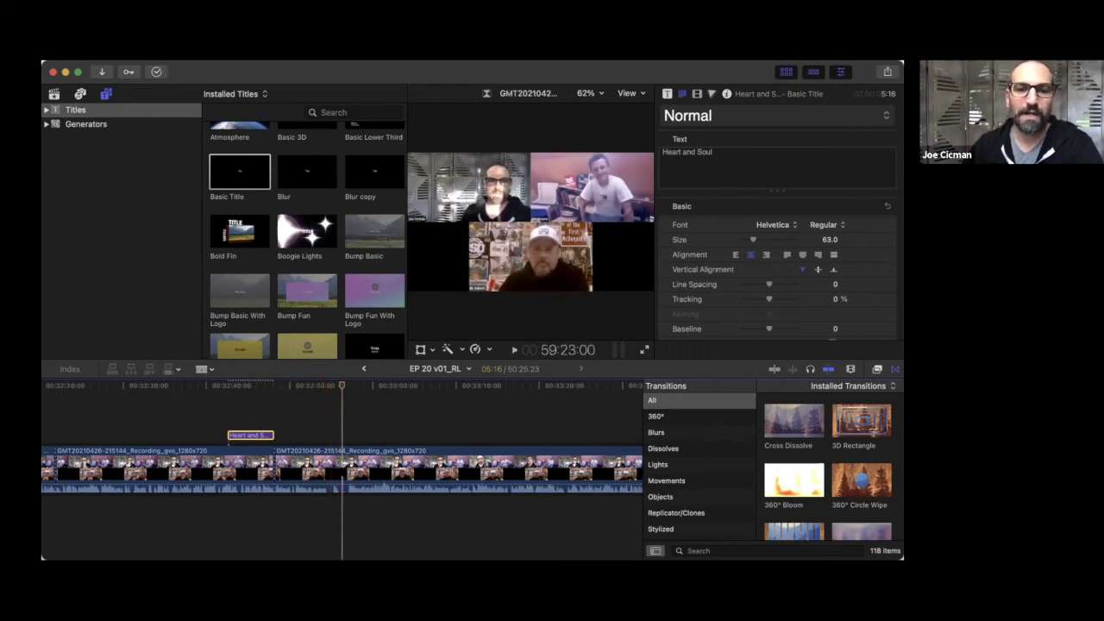
pyautogui.click(342, 473)
pyautogui.click(343, 472)
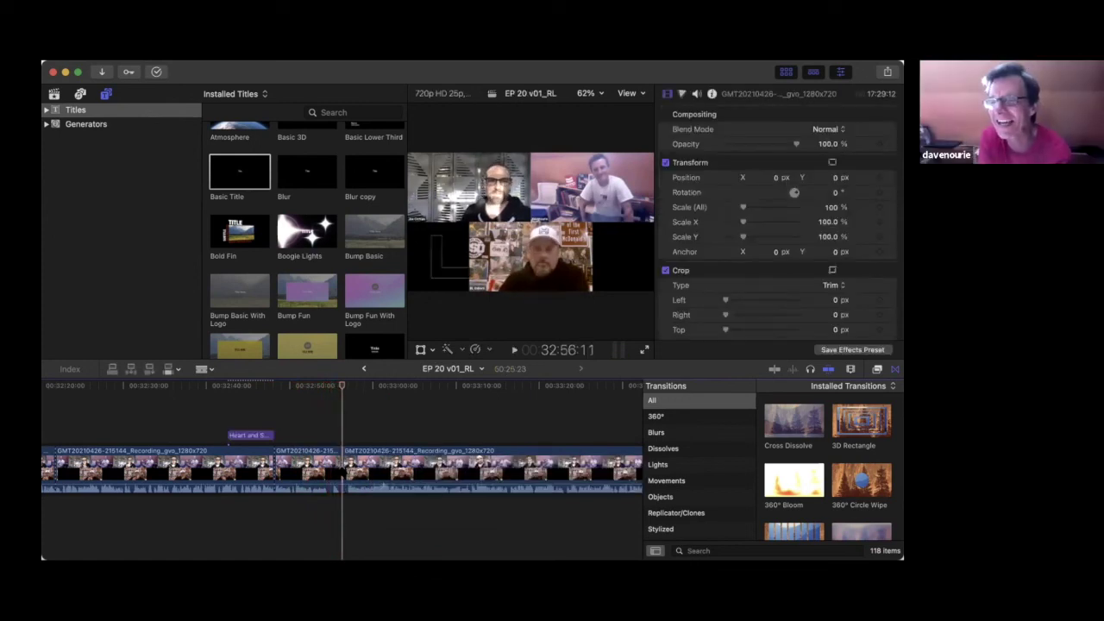
# - Insert a 10:01 Basic Title spanning the 32:56 cut, reading "Add all my original clips that I am THIRSTY to get legend credit for."
pyautogui.hscroll(5, 343, 473)
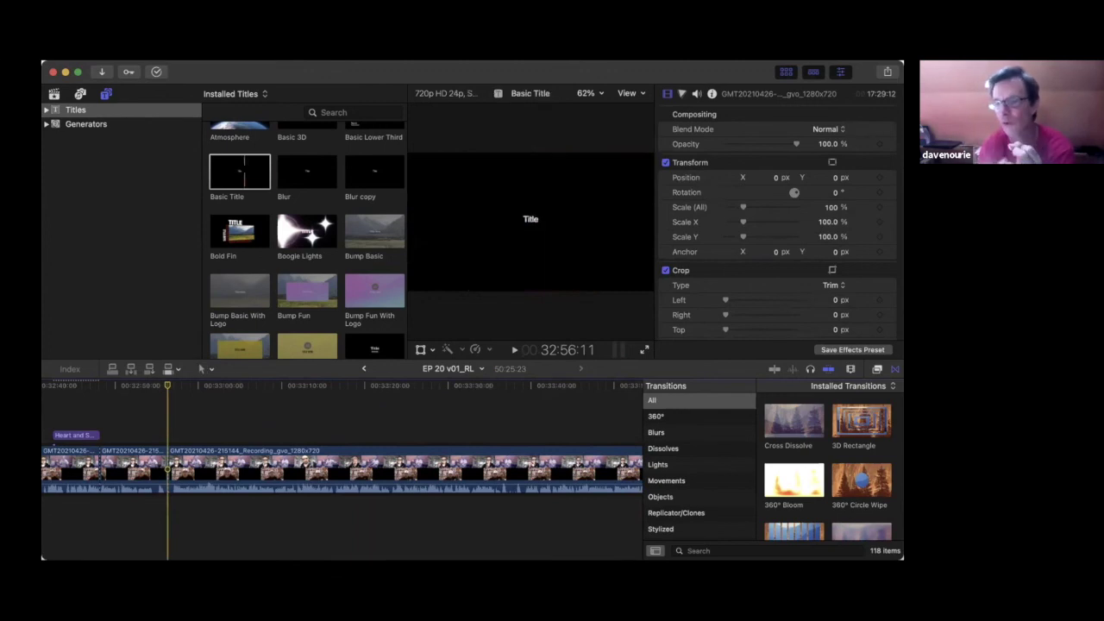
pyautogui.moveTo(136, 392); pyautogui.dragTo(198, 438)
pyautogui.doubleClick(689, 152)
pyautogui.write('Add all my')
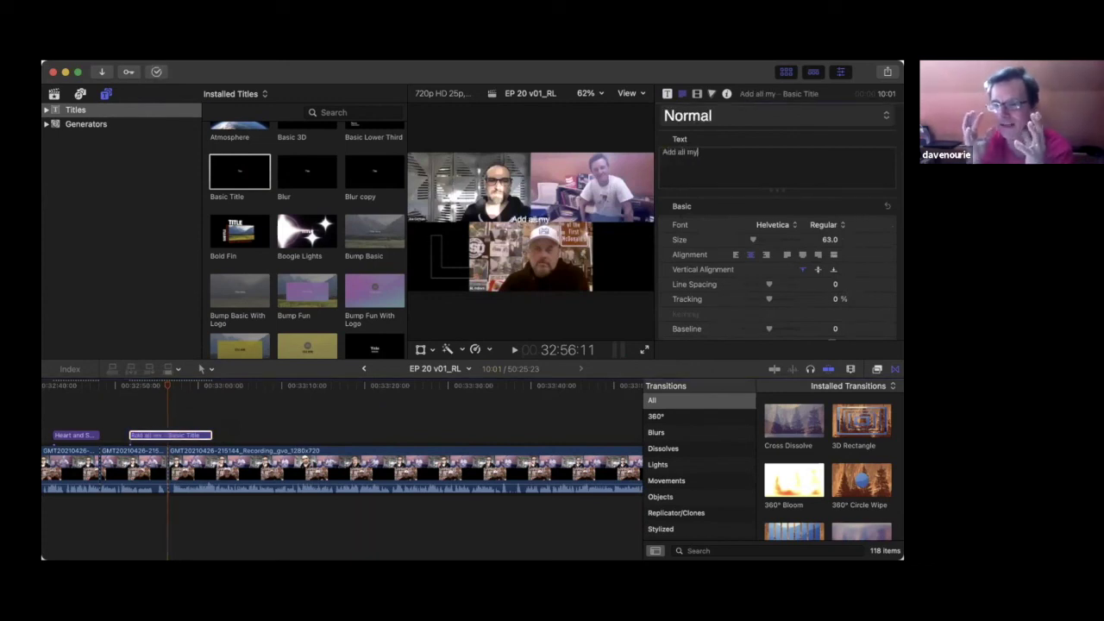
pyautogui.write(' original clips')
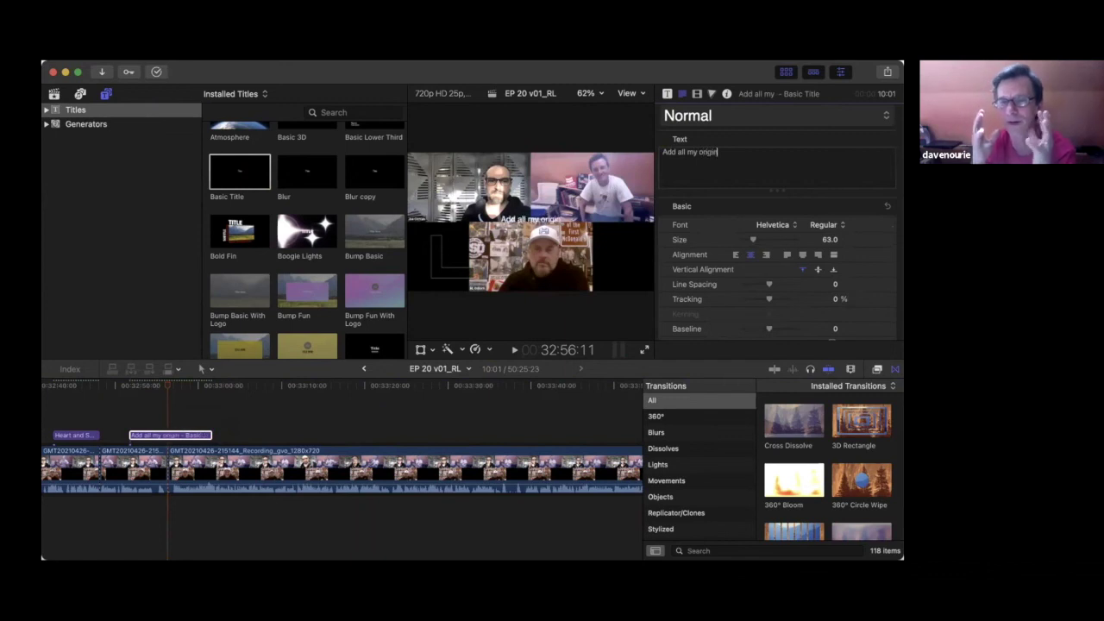
pyautogui.write(' that I am')
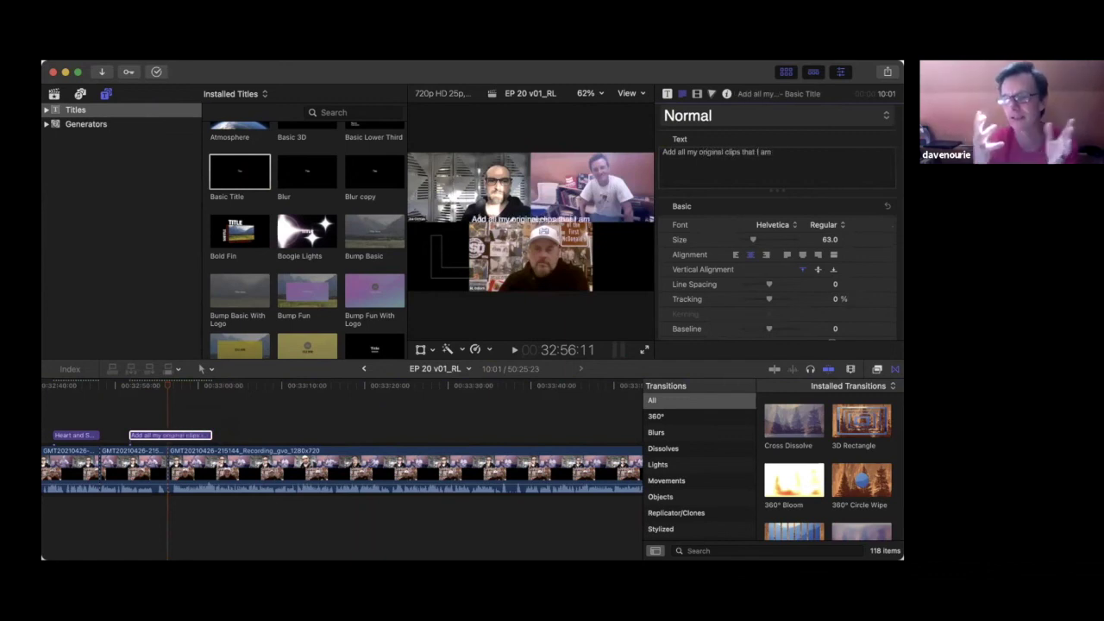
pyautogui.write(' THIRSTY to get')
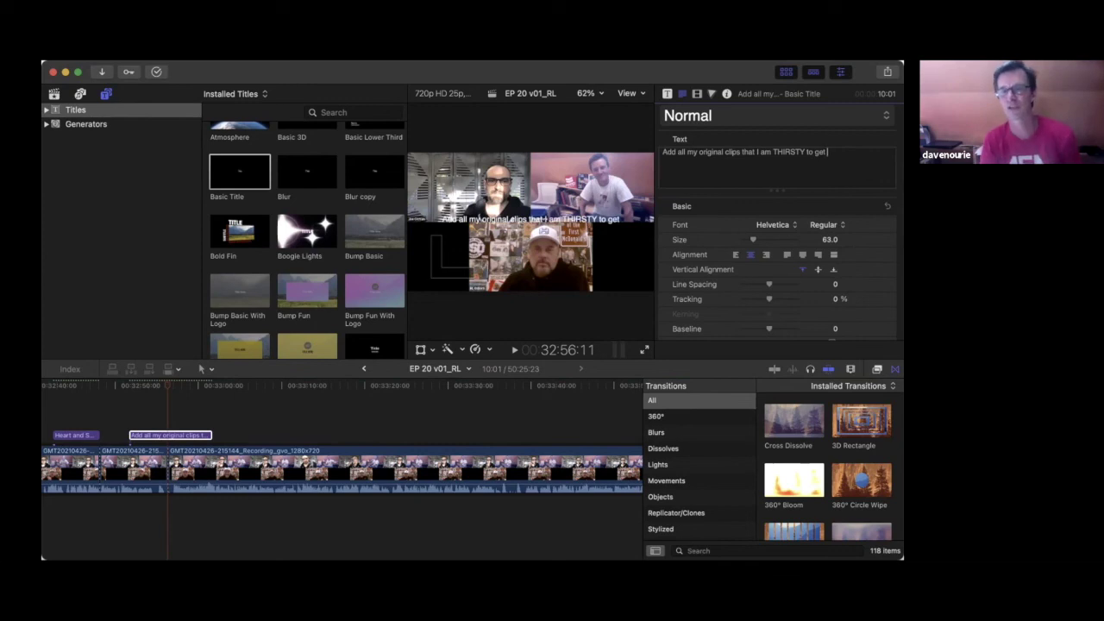
pyautogui.write(' leg')
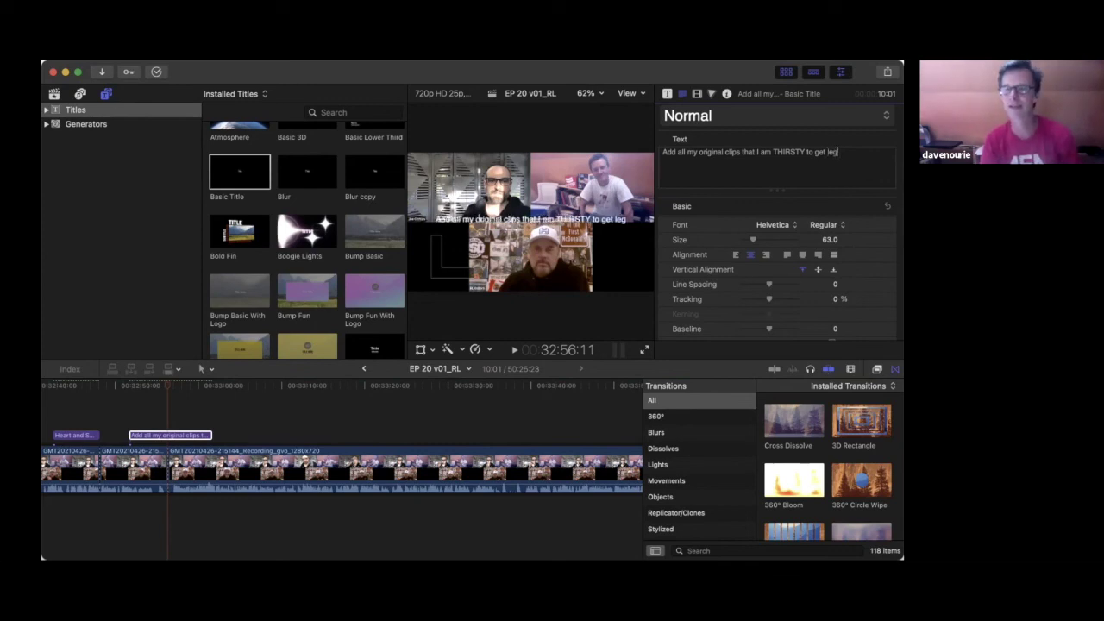
pyautogui.write('end cr')
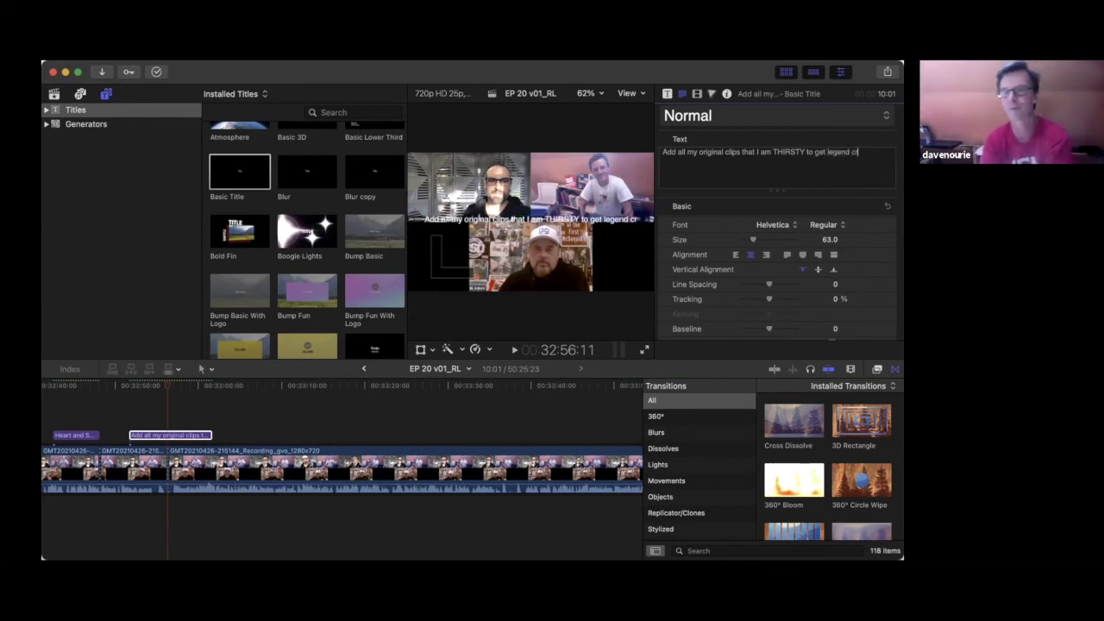
pyautogui.write('edit for.')
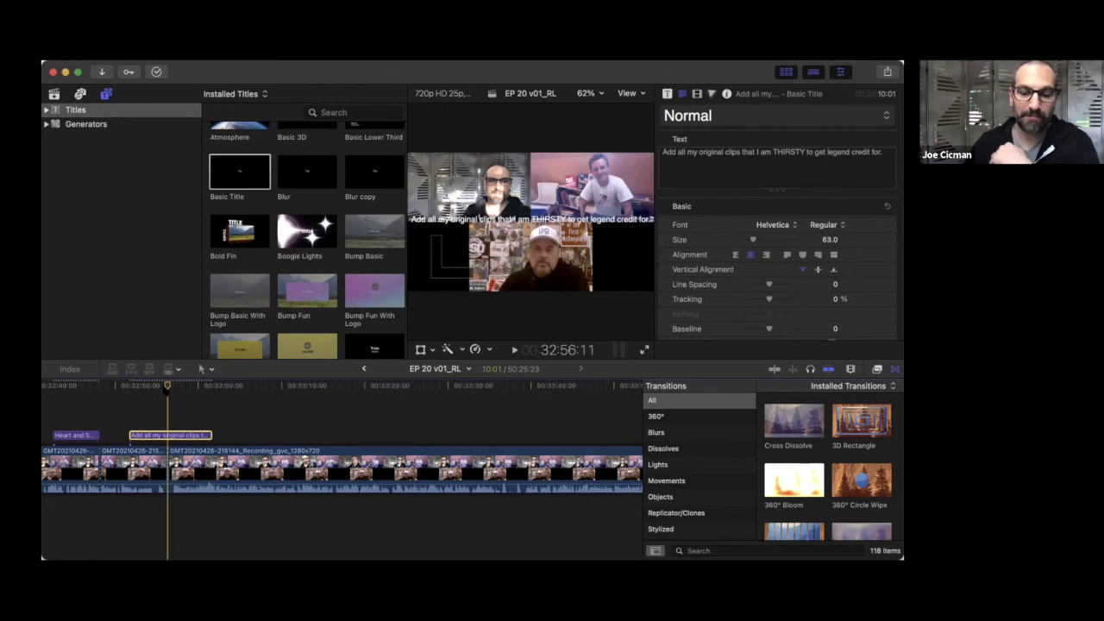
# - Play on from 32:56, pausing at about 32:57 and 33:02, and split the recording at 33:11:21
pyautogui.press('space')
pyautogui.press('space')
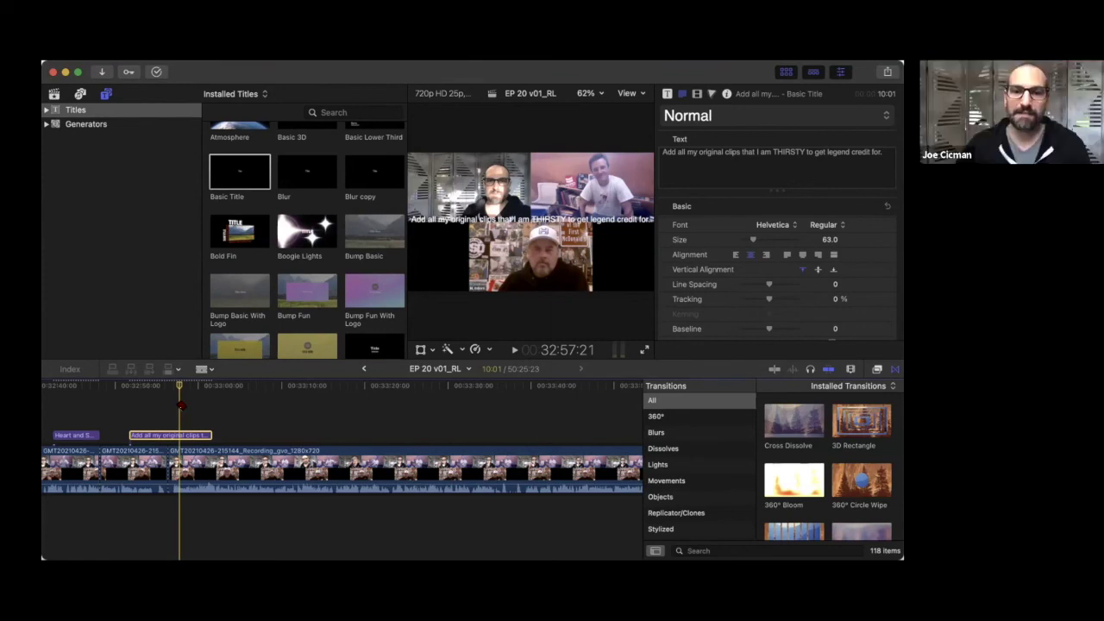
pyautogui.press('space')
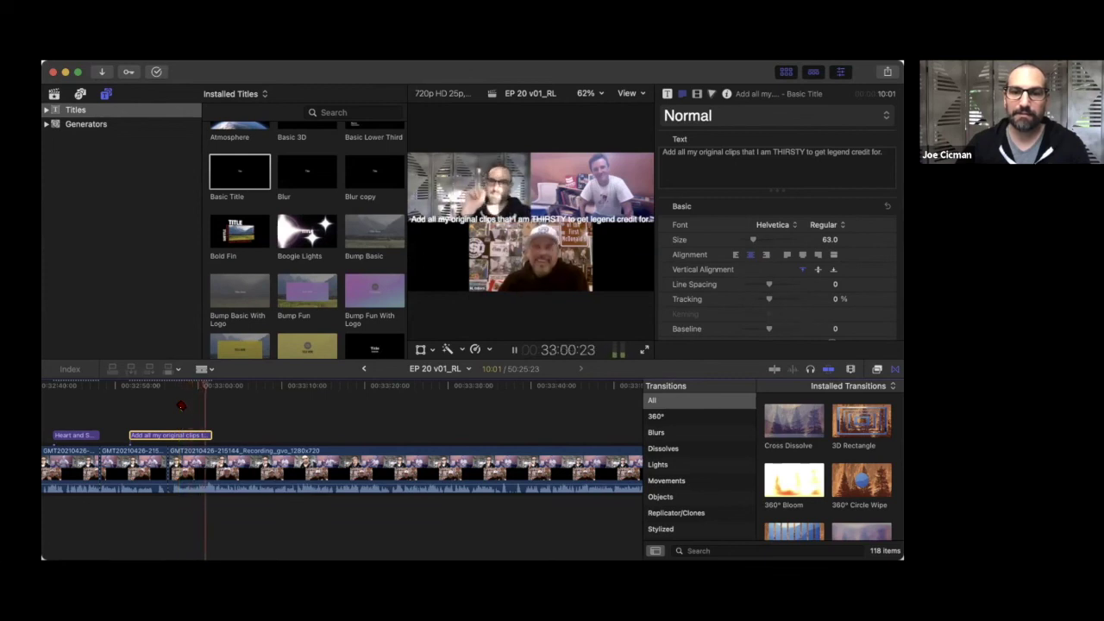
pyautogui.press('space')
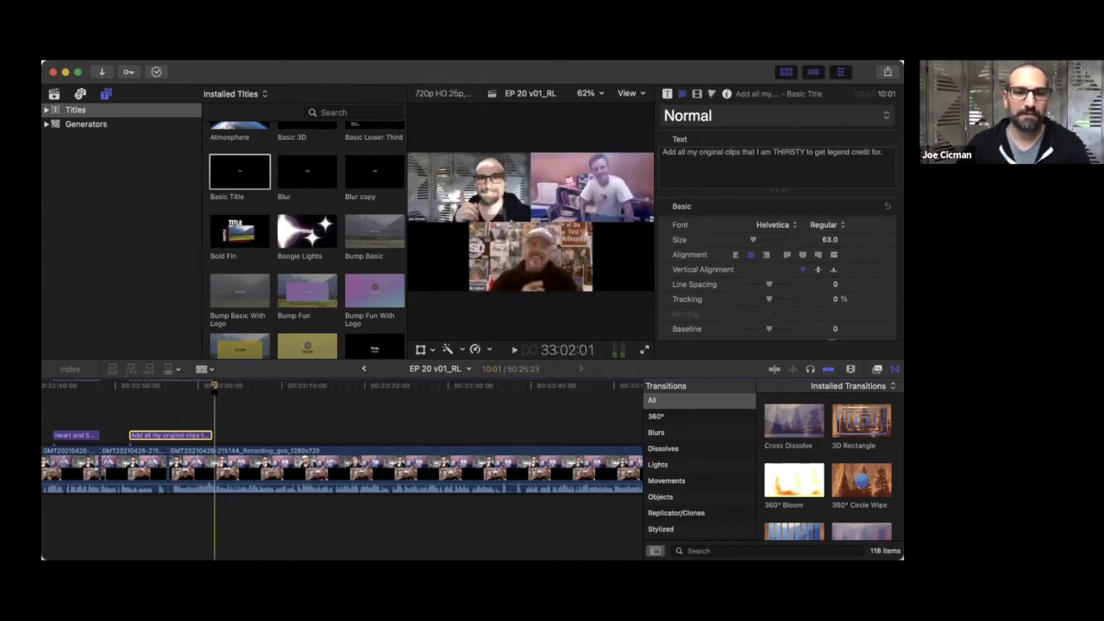
pyautogui.press('space')
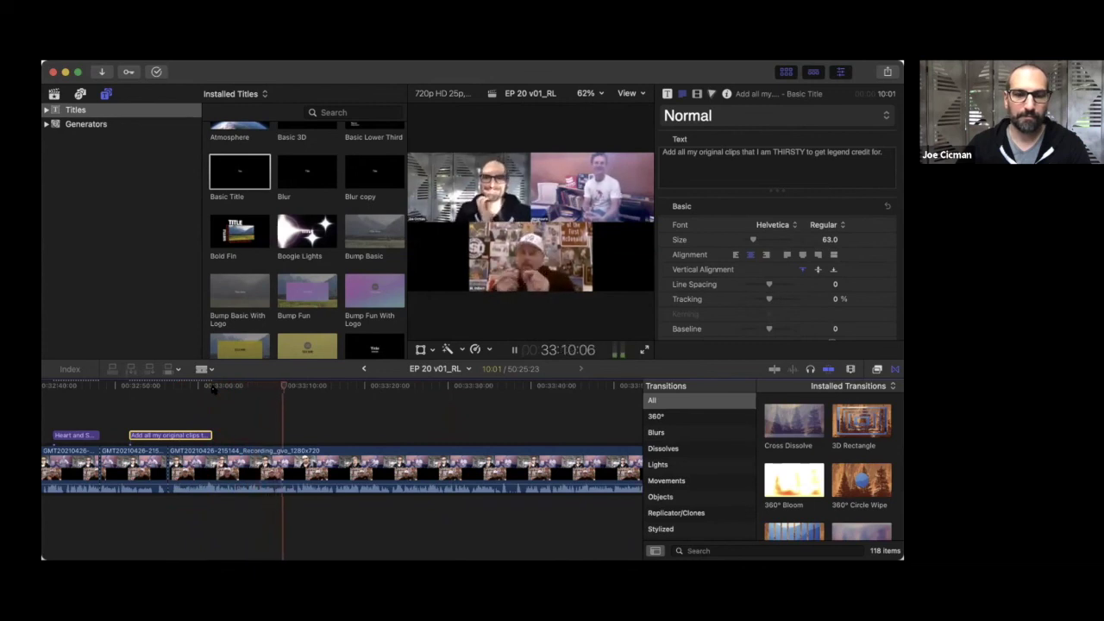
pyautogui.press('space')
pyautogui.click(298, 466)
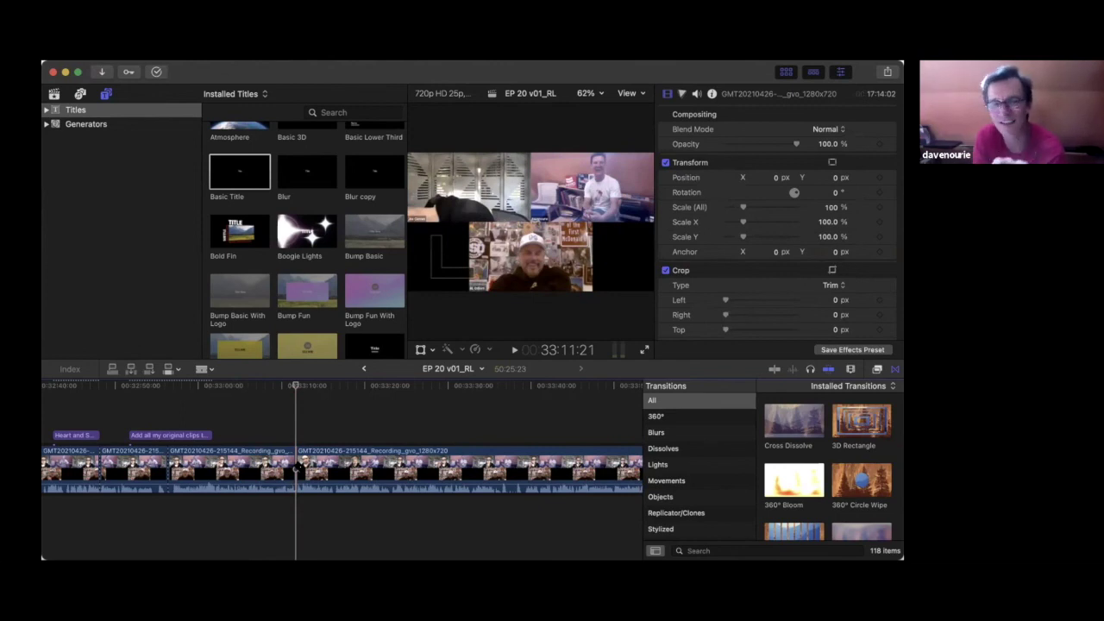
# - Insert a 5:12 Basic Title ending at the 33:11:21 cut, reading RL says "You use precise words", and place the playhead at its end
pyautogui.press('a')
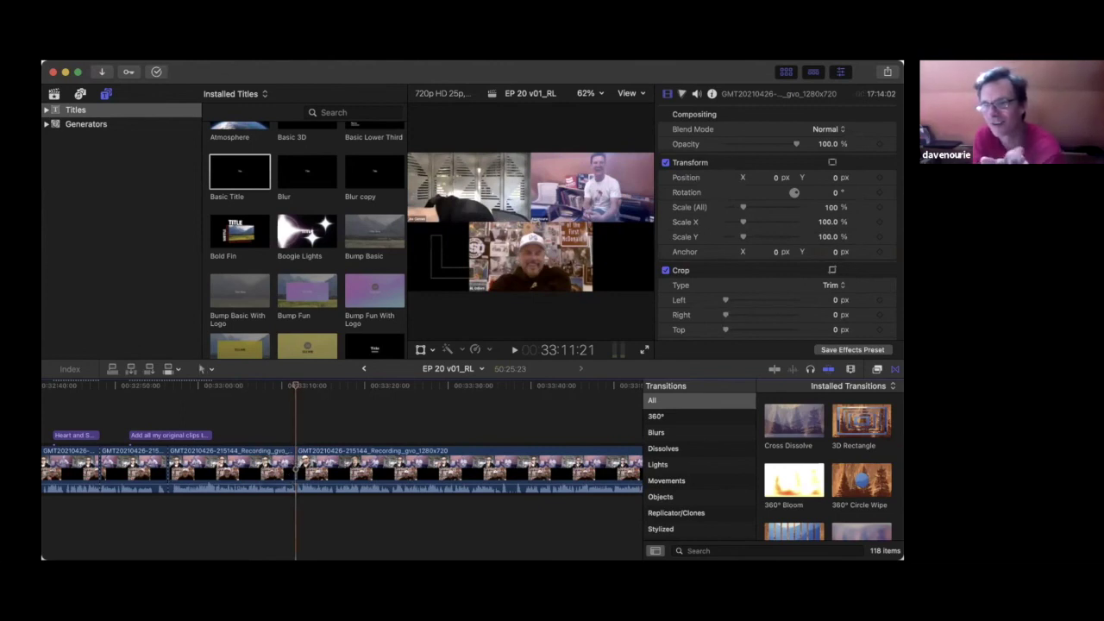
pyautogui.moveTo(240, 172); pyautogui.dragTo(295, 437)
pyautogui.click(281, 423)
pyautogui.doubleClick(283, 435)
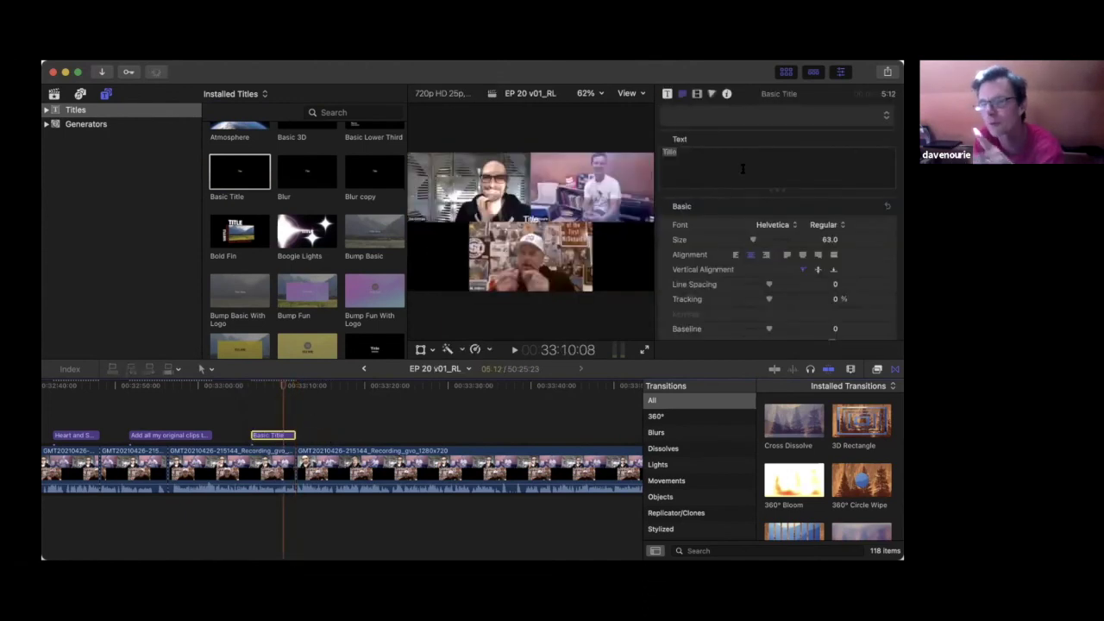
pyautogui.write('RL sa')
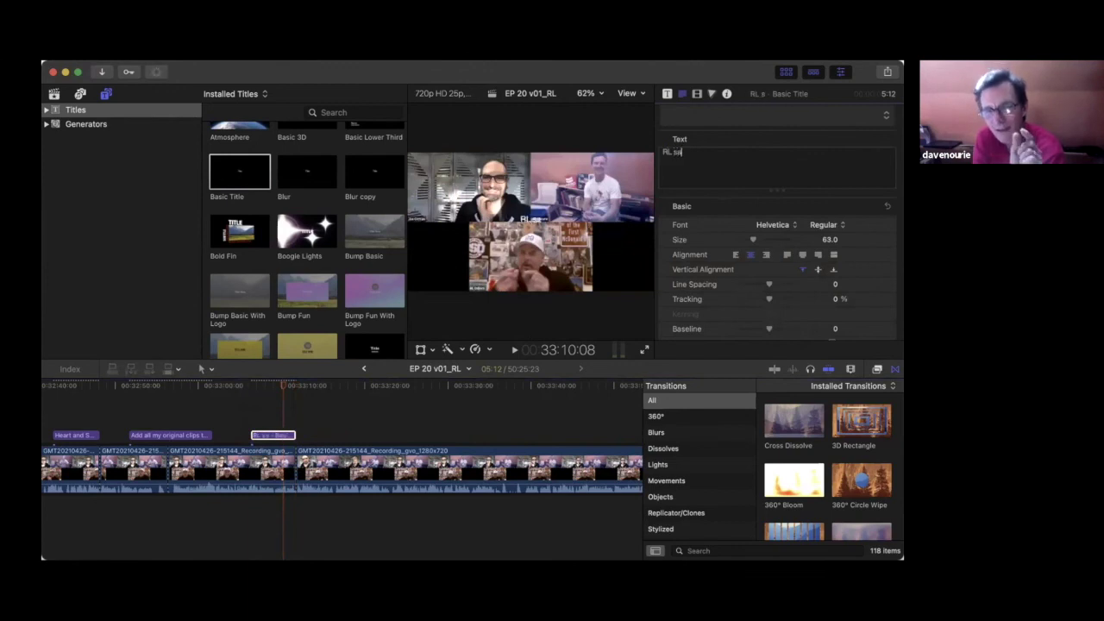
pyautogui.write('ys "You ')
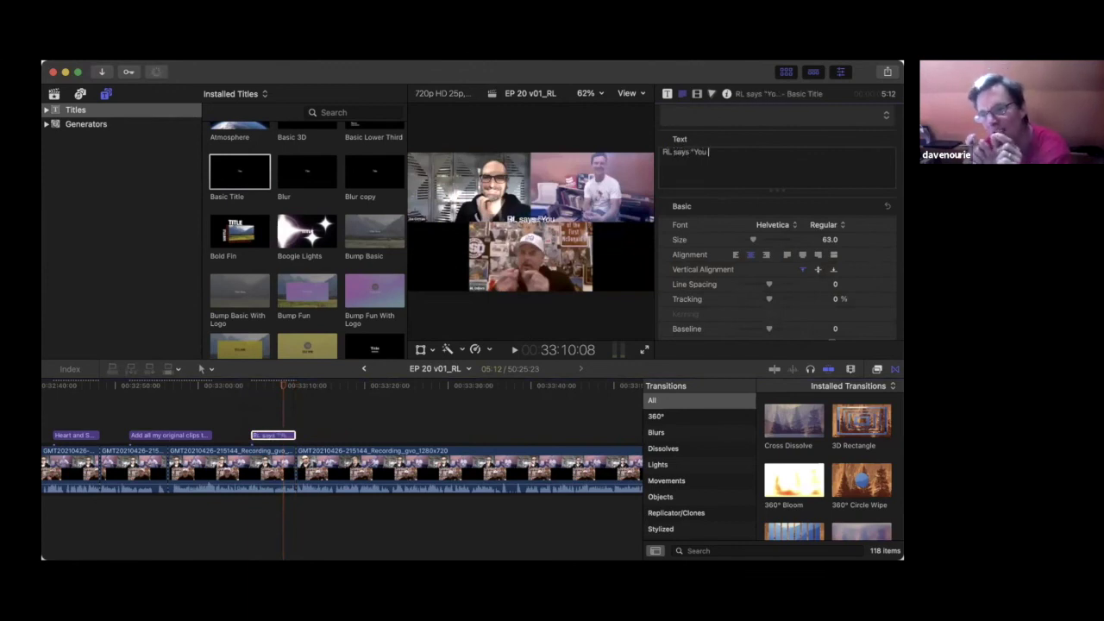
pyautogui.write('use pre')
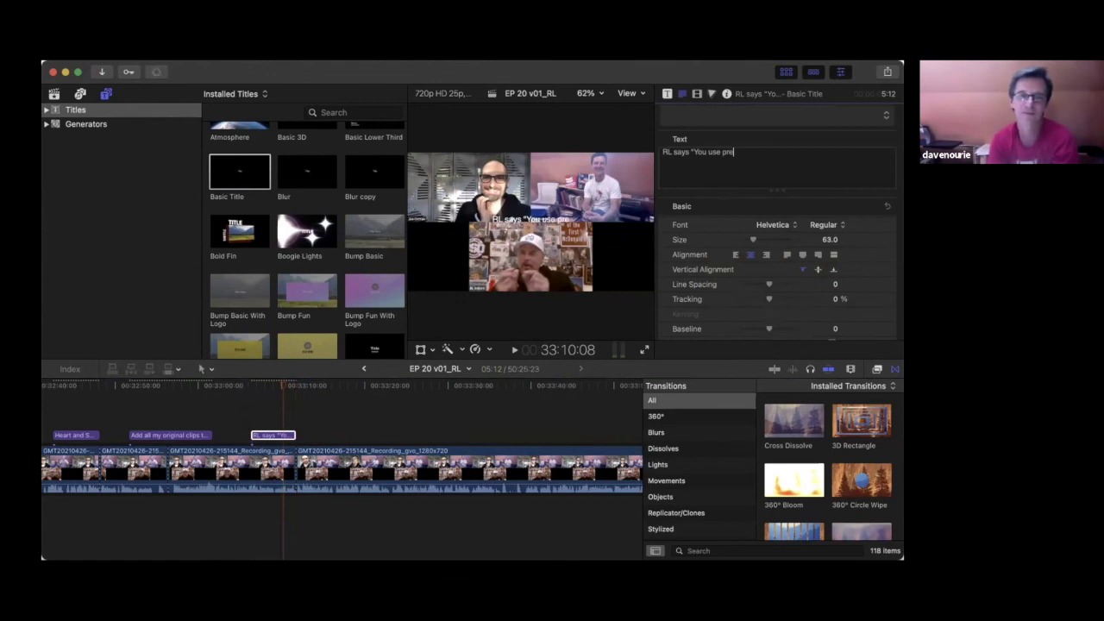
pyautogui.write('cise wor')
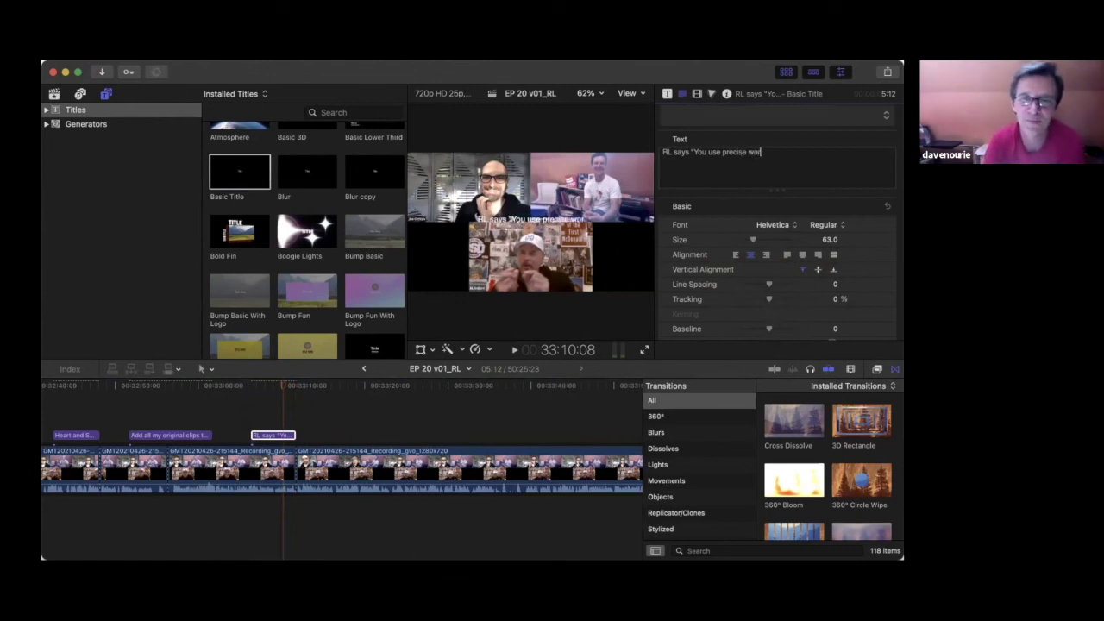
pyautogui.write('ds"')
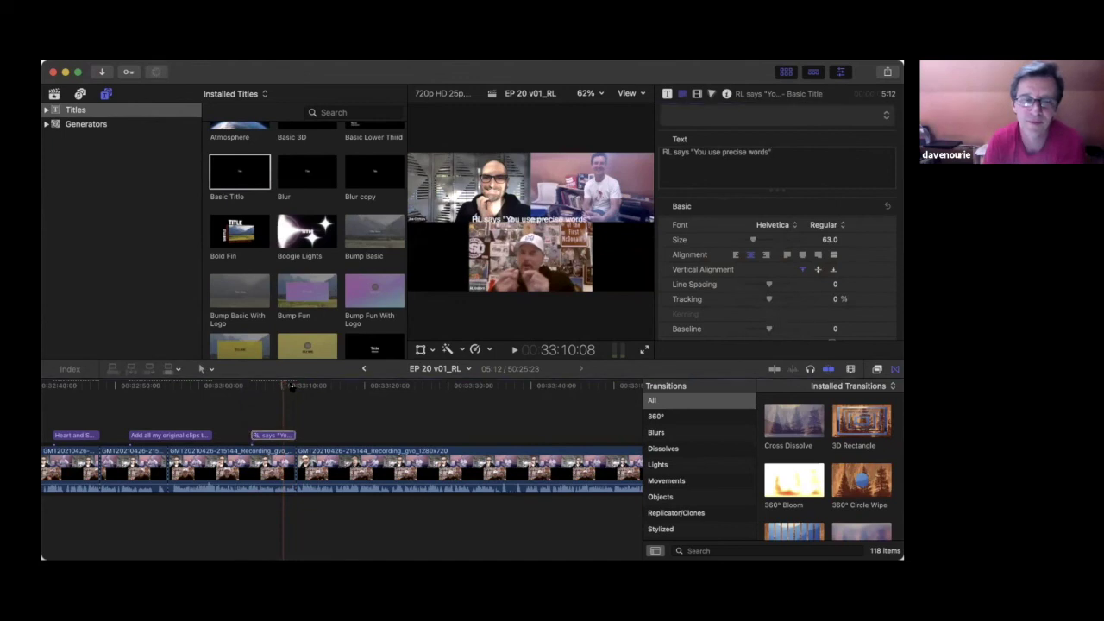
pyautogui.moveTo(286, 386); pyautogui.dragTo(294, 385)
pyautogui.press('r')
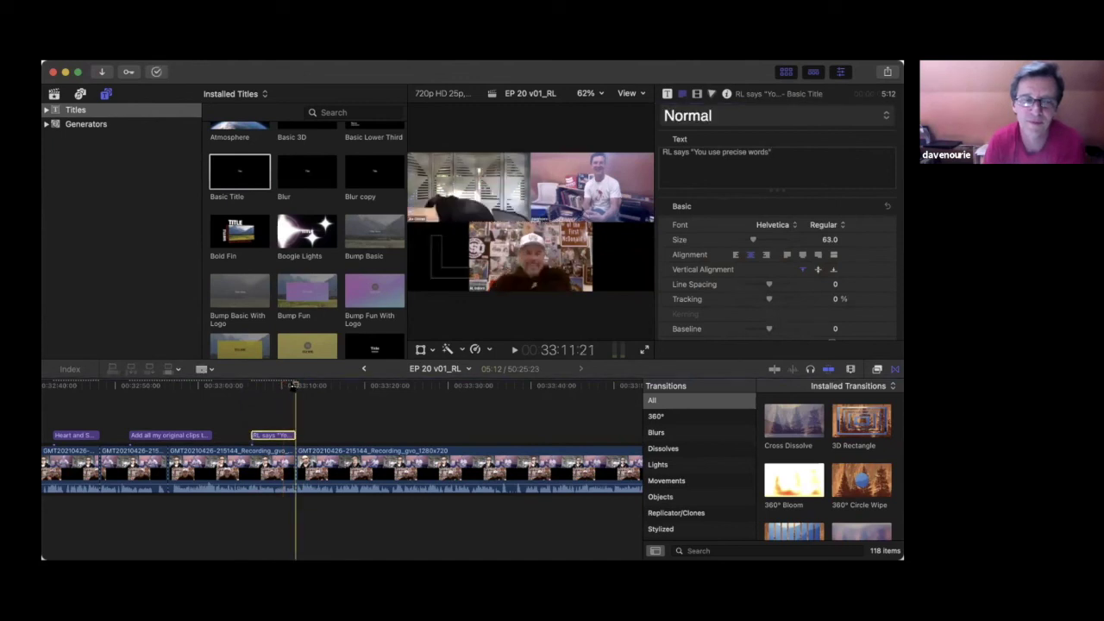